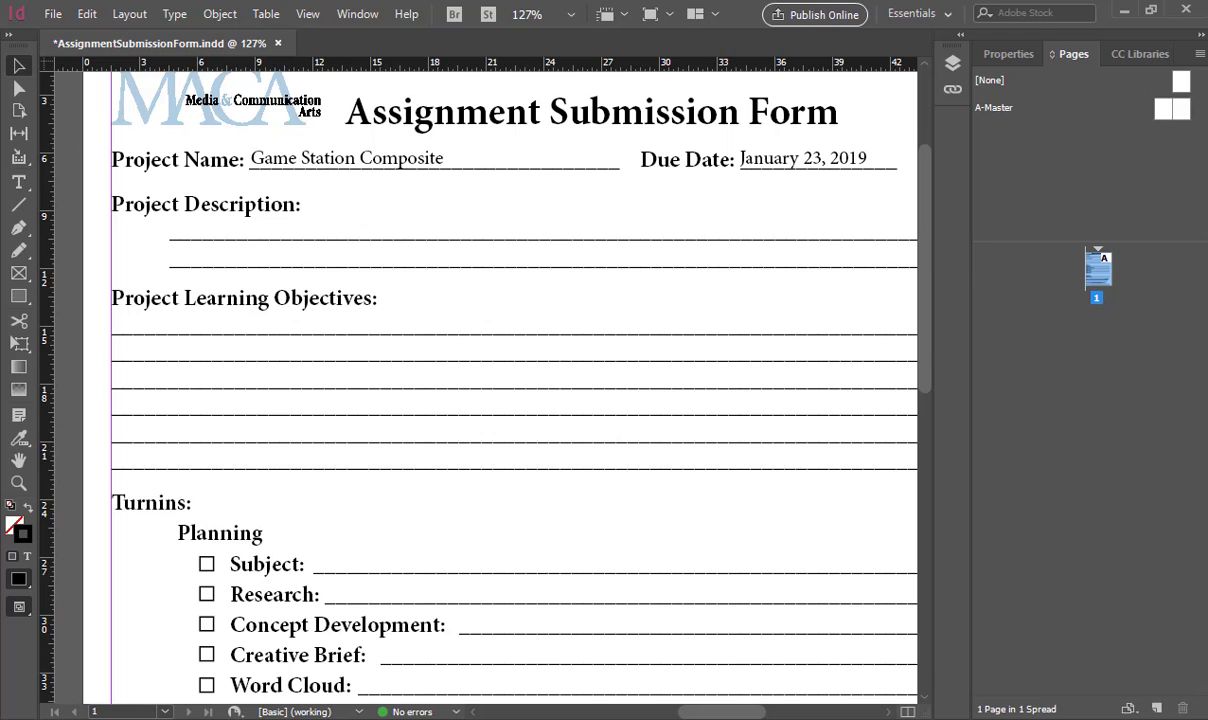
# Look over the Assignment Submission Form from its header down to the signature line and back.
pyautogui.hotkey('ctrl', '-')
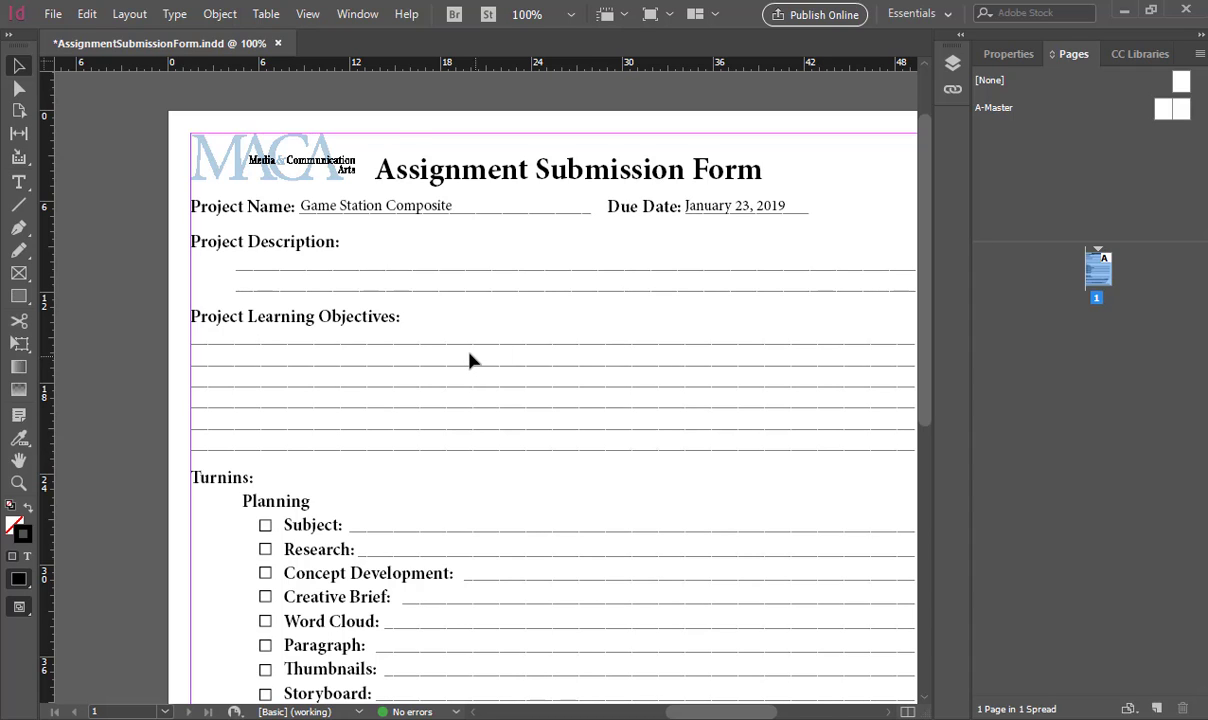
pyautogui.scroll(-5, 470, 359)
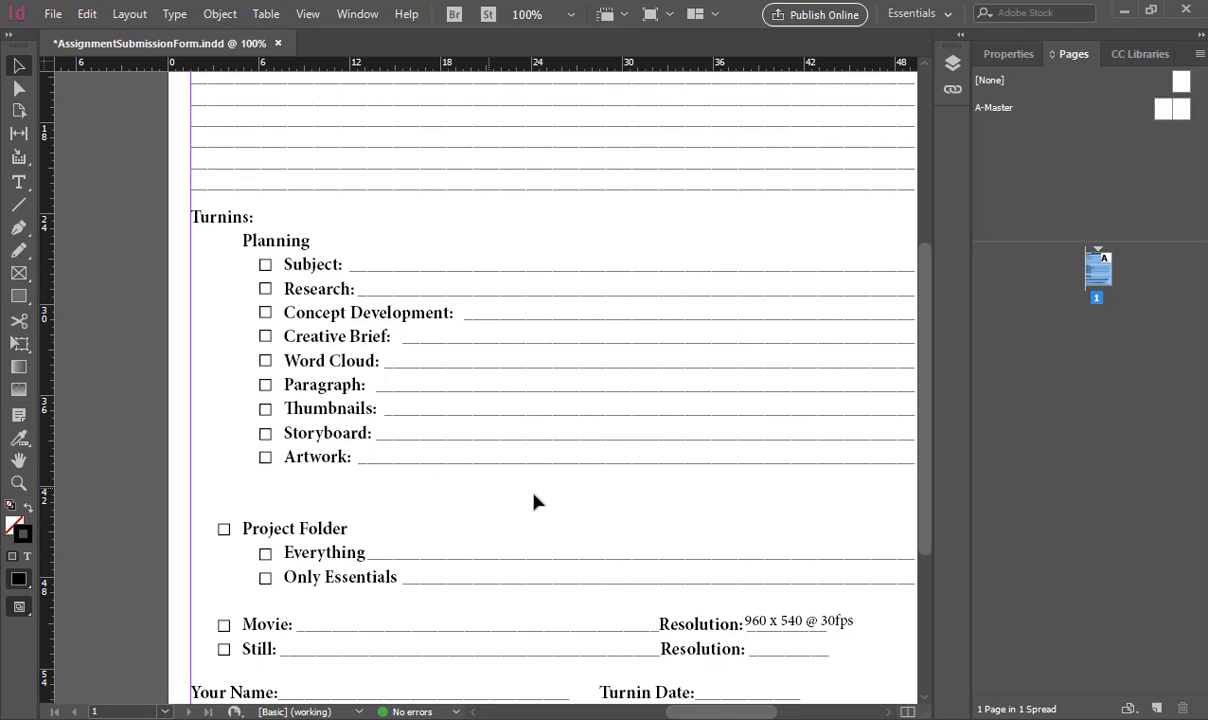
pyautogui.moveTo(534, 500); pyautogui.dragTo(412, 343)
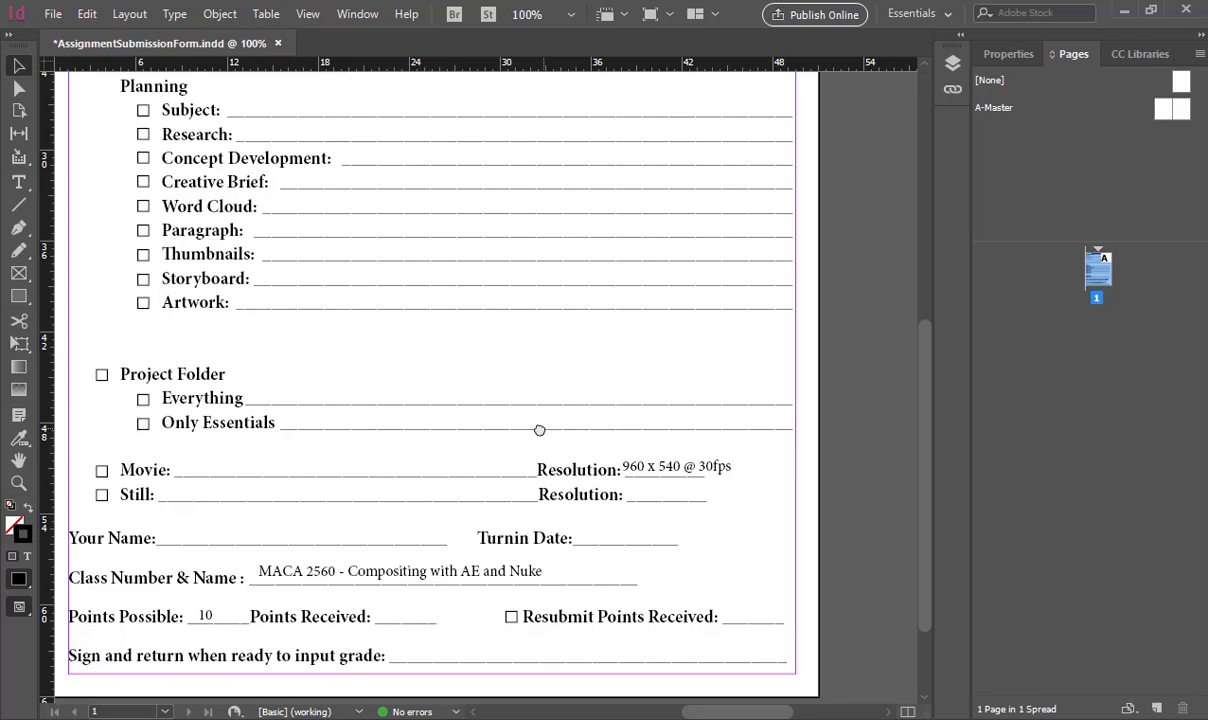
pyautogui.moveTo(539, 426); pyautogui.dragTo(585, 431)
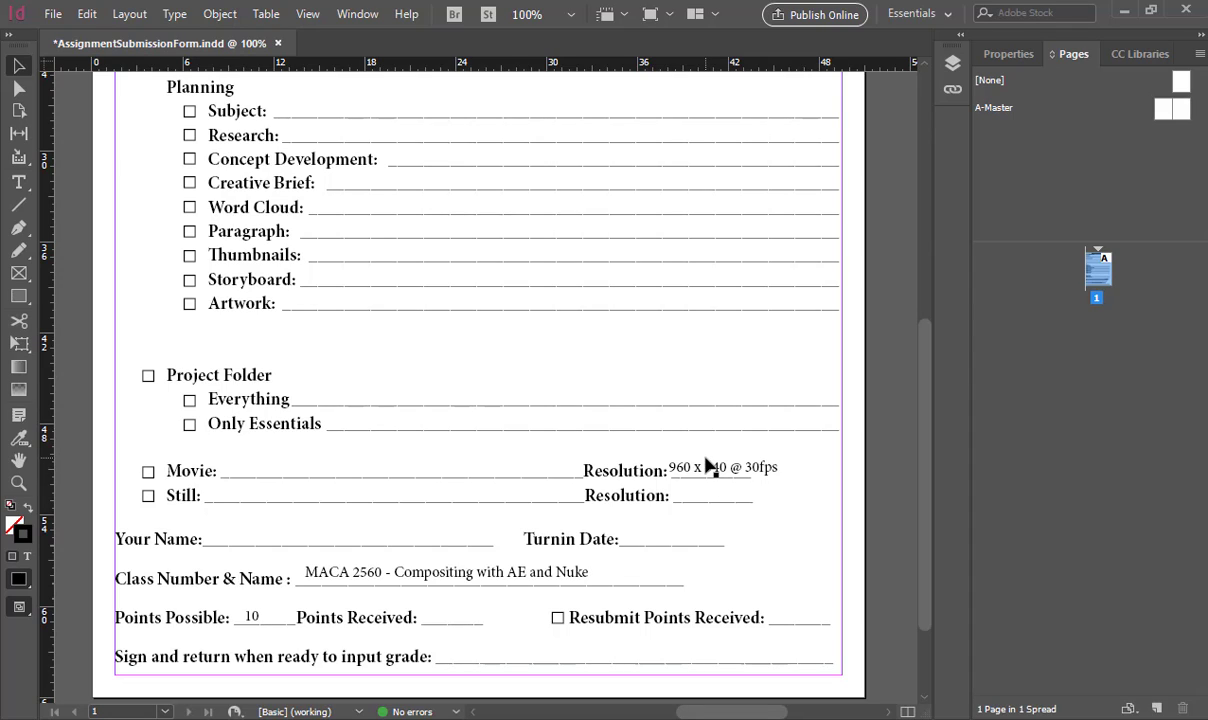
pyautogui.moveTo(629, 337); pyautogui.dragTo(633, 526)
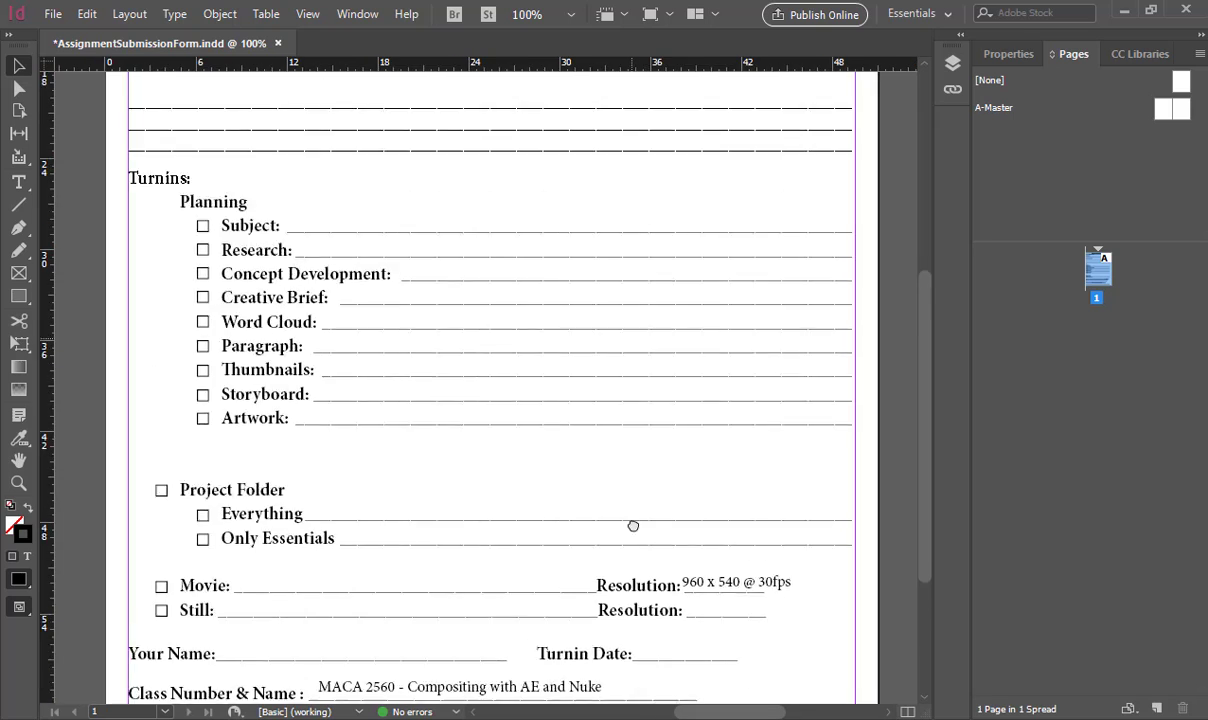
pyautogui.scroll(5, 633, 526)
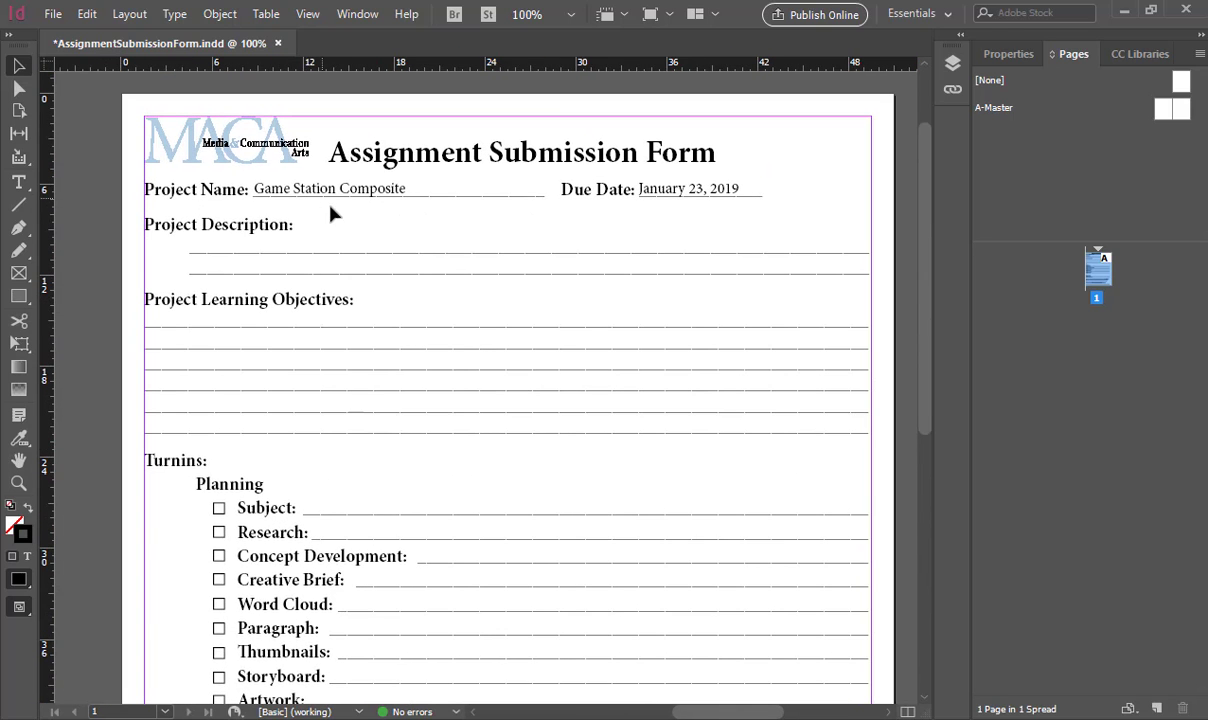
# Add a text frame on the first Project Description line reading "Understanding the basics of Nuke while working with 3D layer renderings.".
pyautogui.press('t')
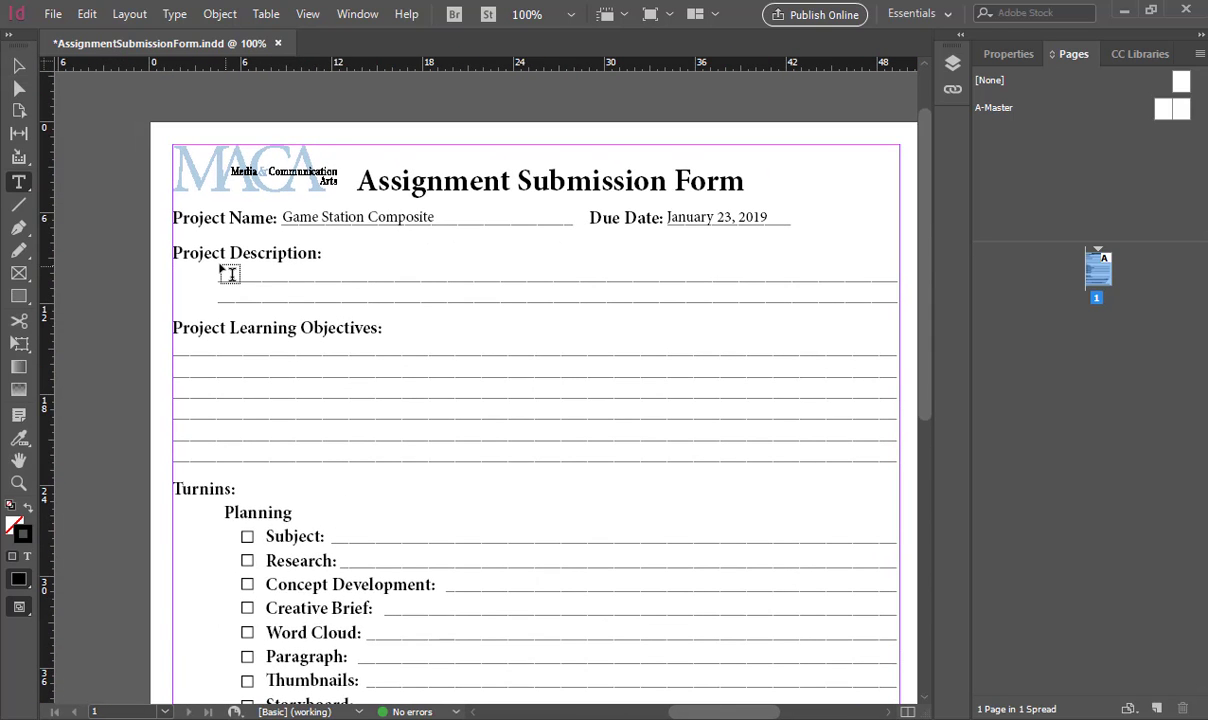
pyautogui.moveTo(217, 264); pyautogui.dragTo(810, 282)
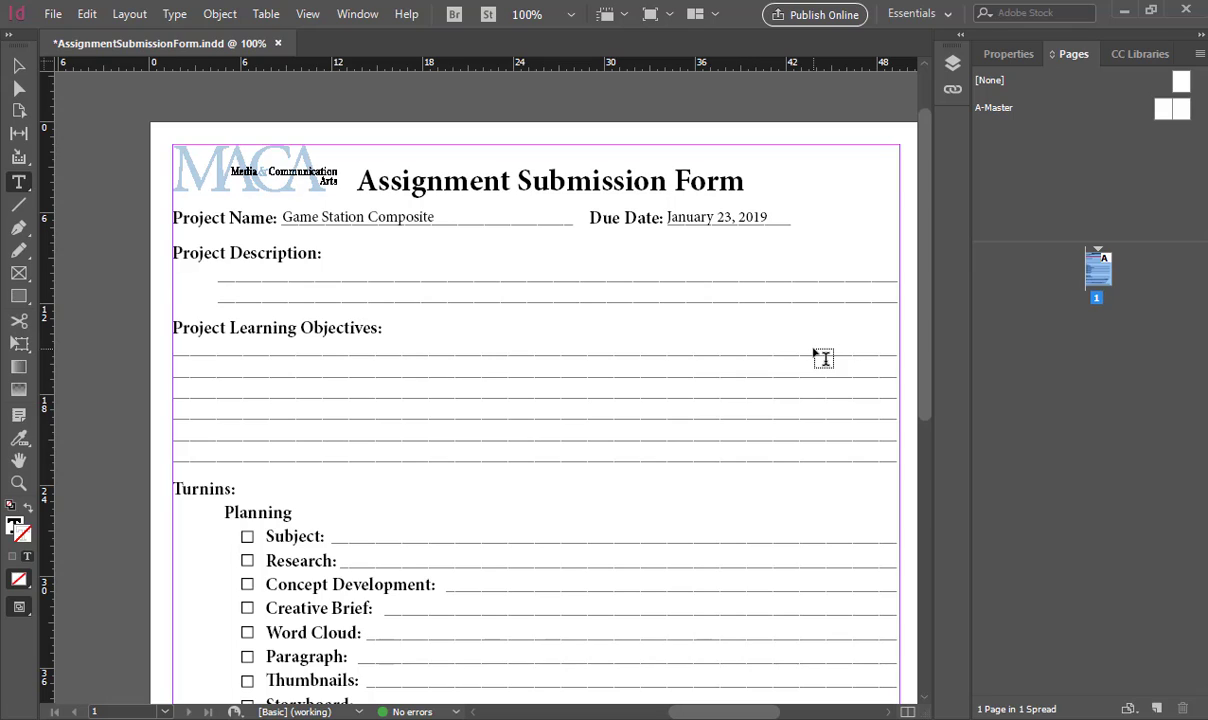
pyautogui.write('Understanding ')
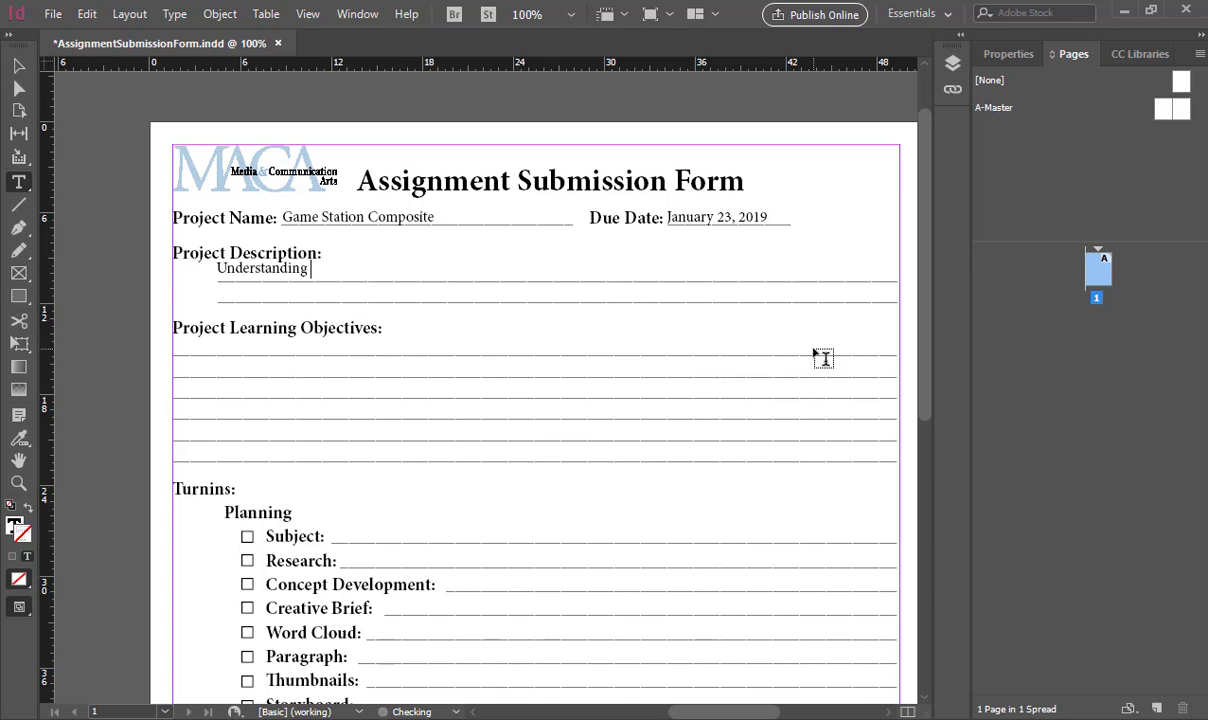
pyautogui.write('the basics of Nuke while')
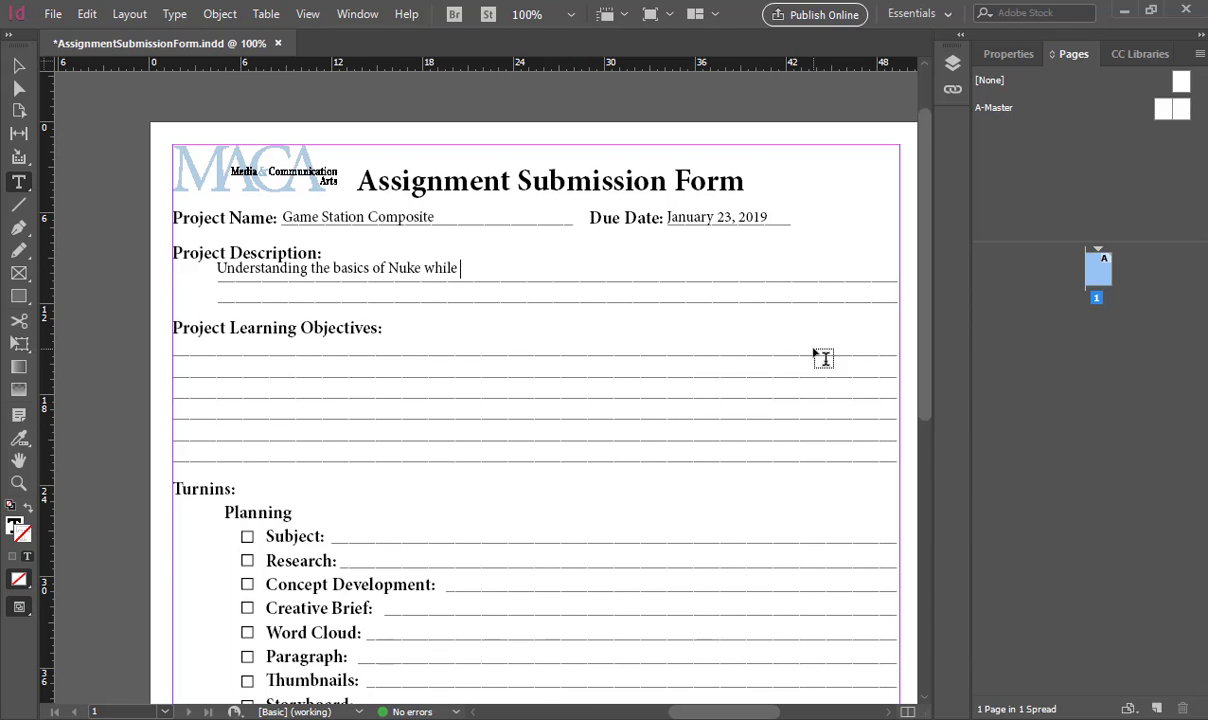
pyautogui.write(' working with')
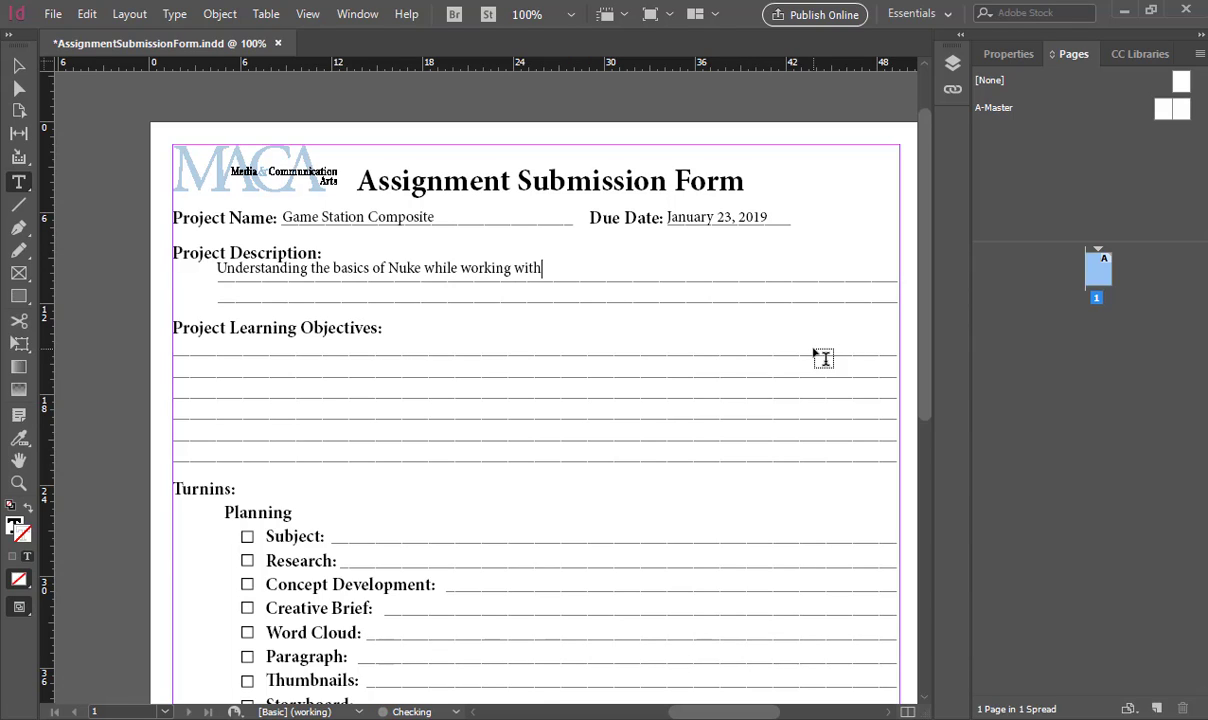
pyautogui.write(' 3D layers')
pyautogui.press('BackSpace')
pyautogui.press('BackSpace')
pyautogui.write('renderi')
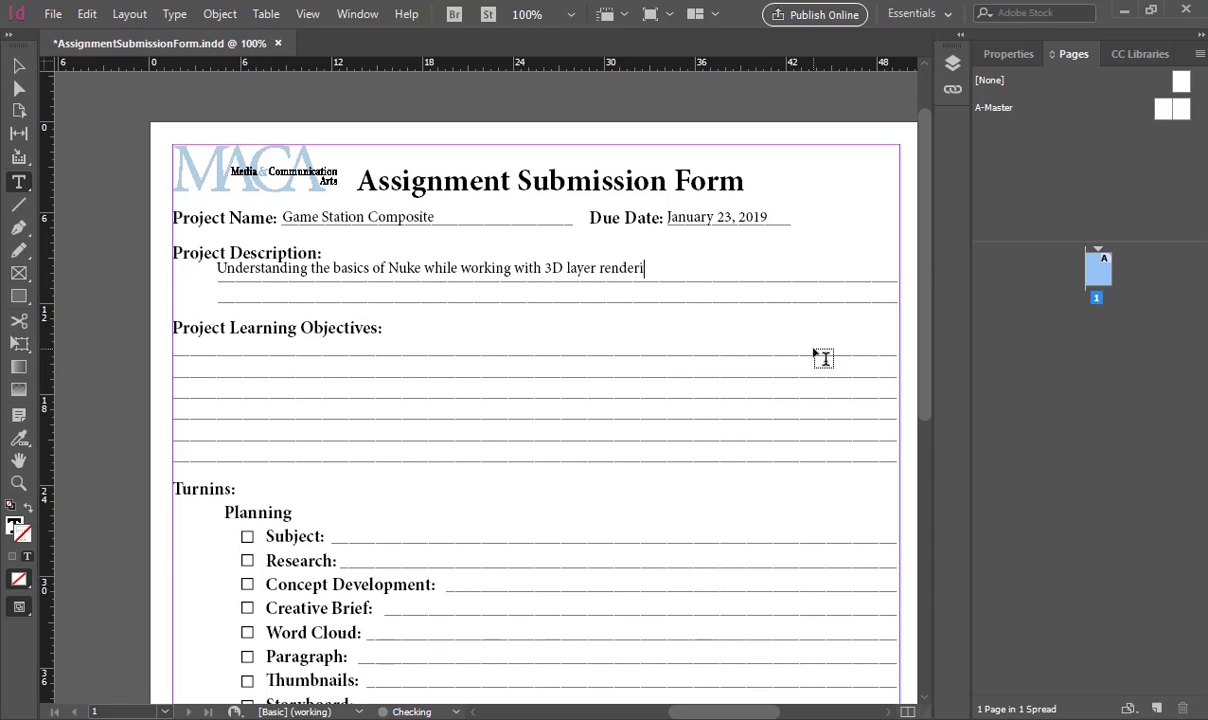
pyautogui.write('ngs.')
# Add a text frame on the first Project Learning Objectives line reading "Shuffle and Merge nodes".
pyautogui.scroll(-1, 316, 313)
pyautogui.moveTo(176, 286); pyautogui.dragTo(655, 305)
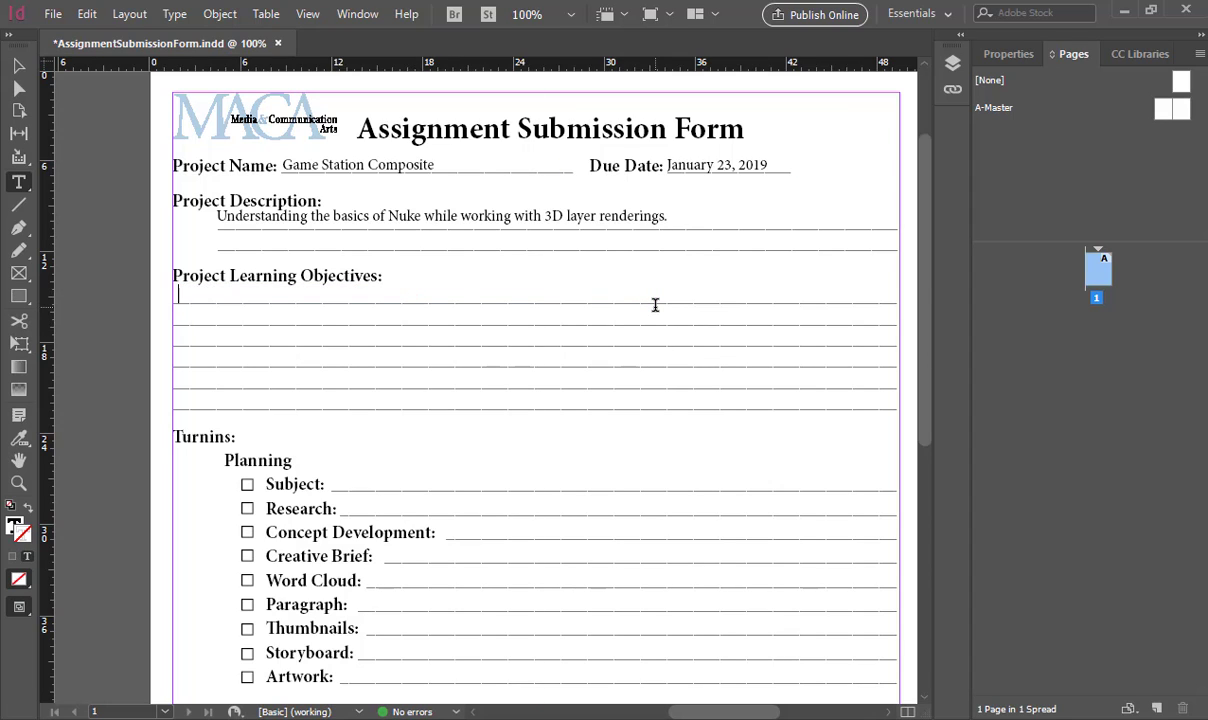
pyautogui.write('Shuffle')
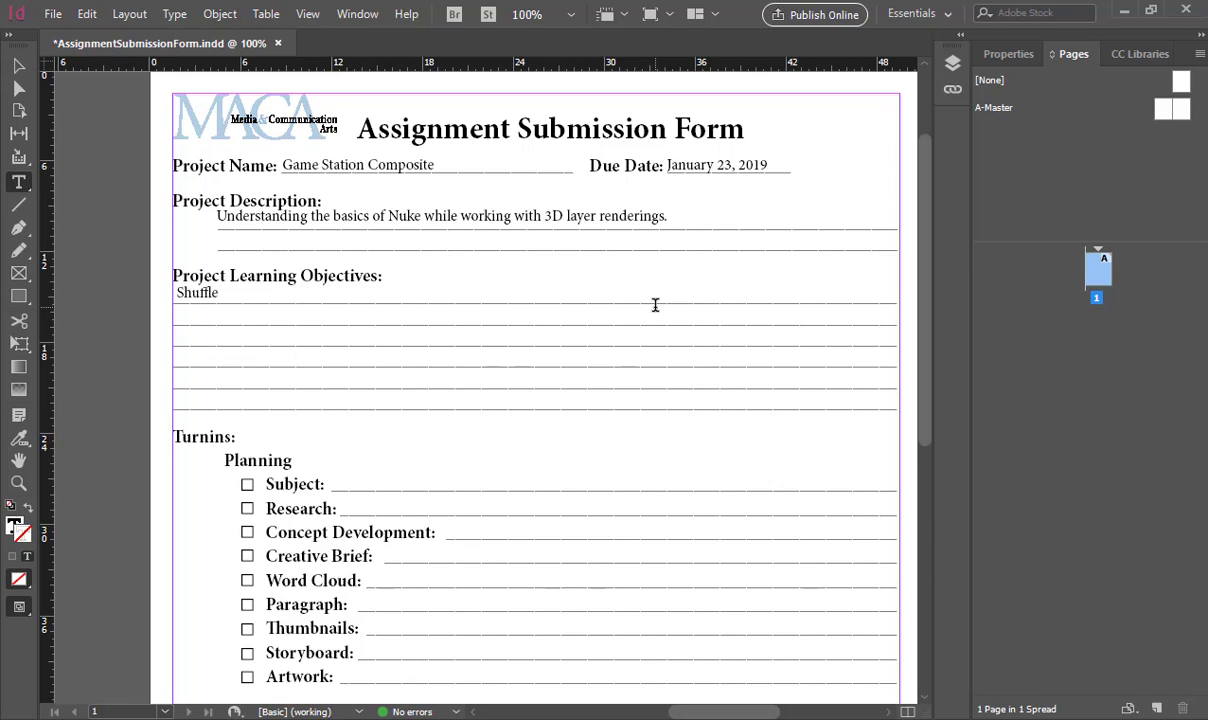
pyautogui.write(' and Merg')
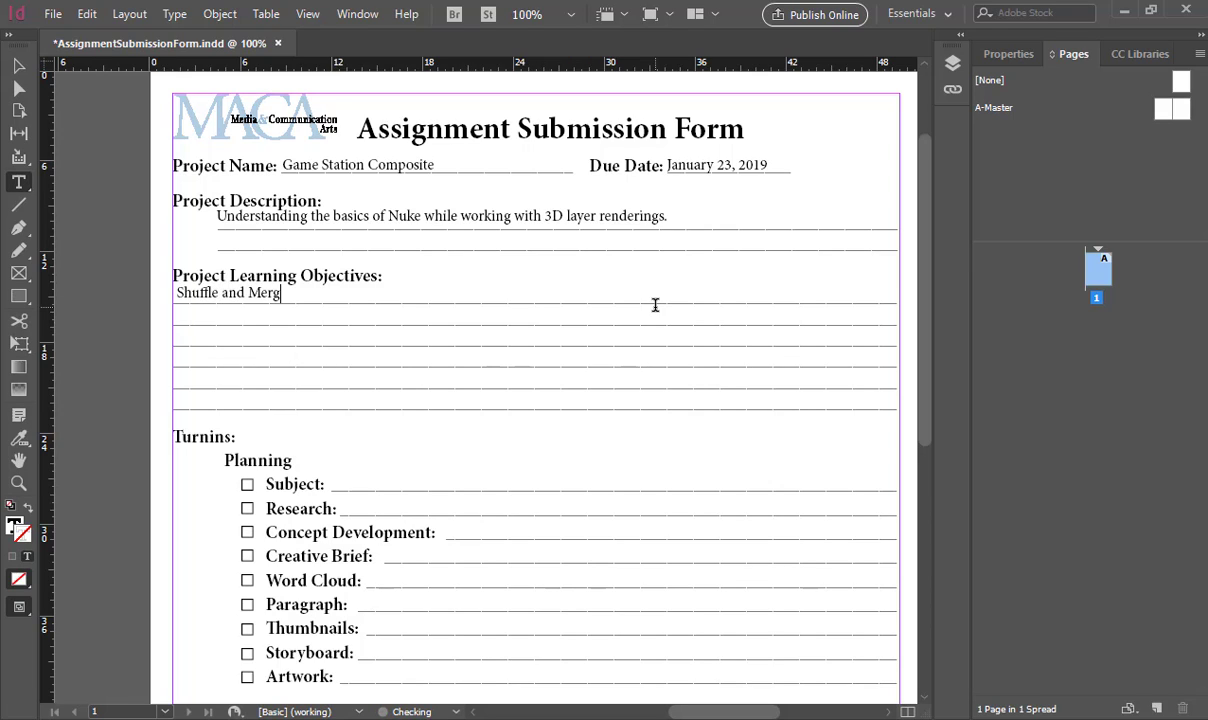
pyautogui.write('e nodes')
# Duplicate the first objective onto the second line and replace its text with "Enhancing the original images".
pyautogui.keyDown('ctrl'); pyautogui.keyDown('alt'); pyautogui.moveTo(216, 280); pyautogui.dragTo(232, 316); pyautogui.keyUp('alt'); pyautogui.keyUp('ctrl')
pyautogui.tripleClick(231, 313)
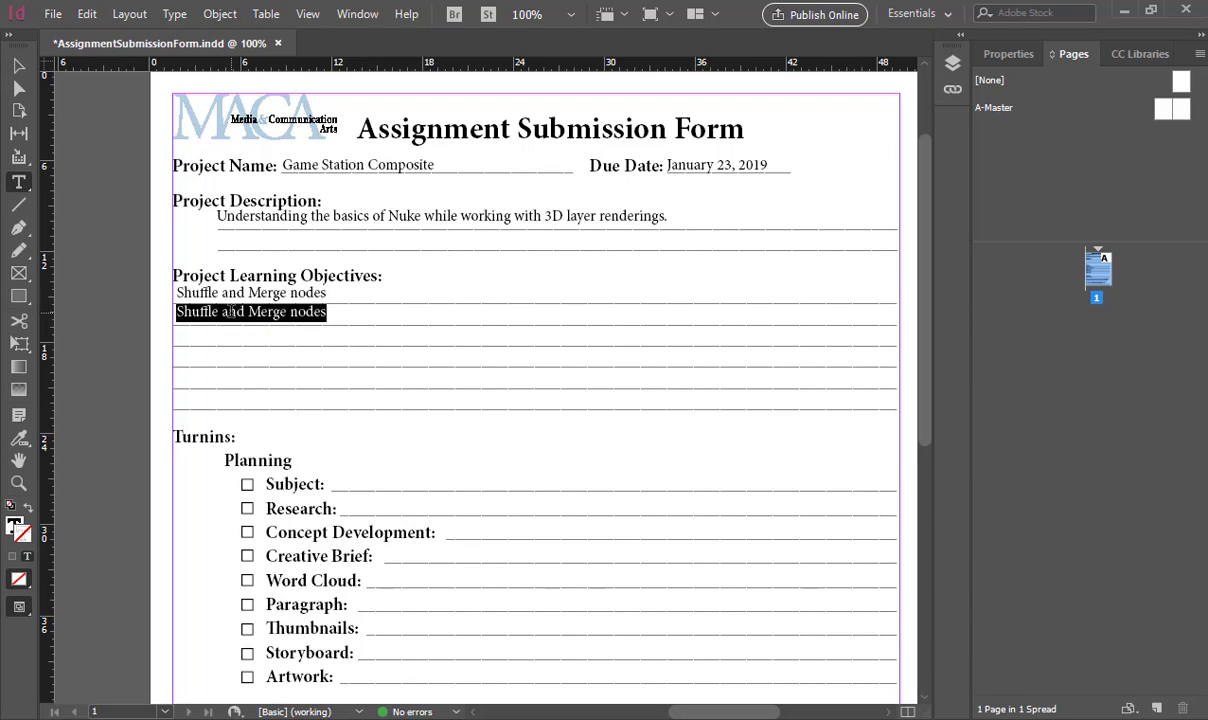
pyautogui.write('Enhanci')
pyautogui.press('BackSpace')
pyautogui.press('BackSpace')
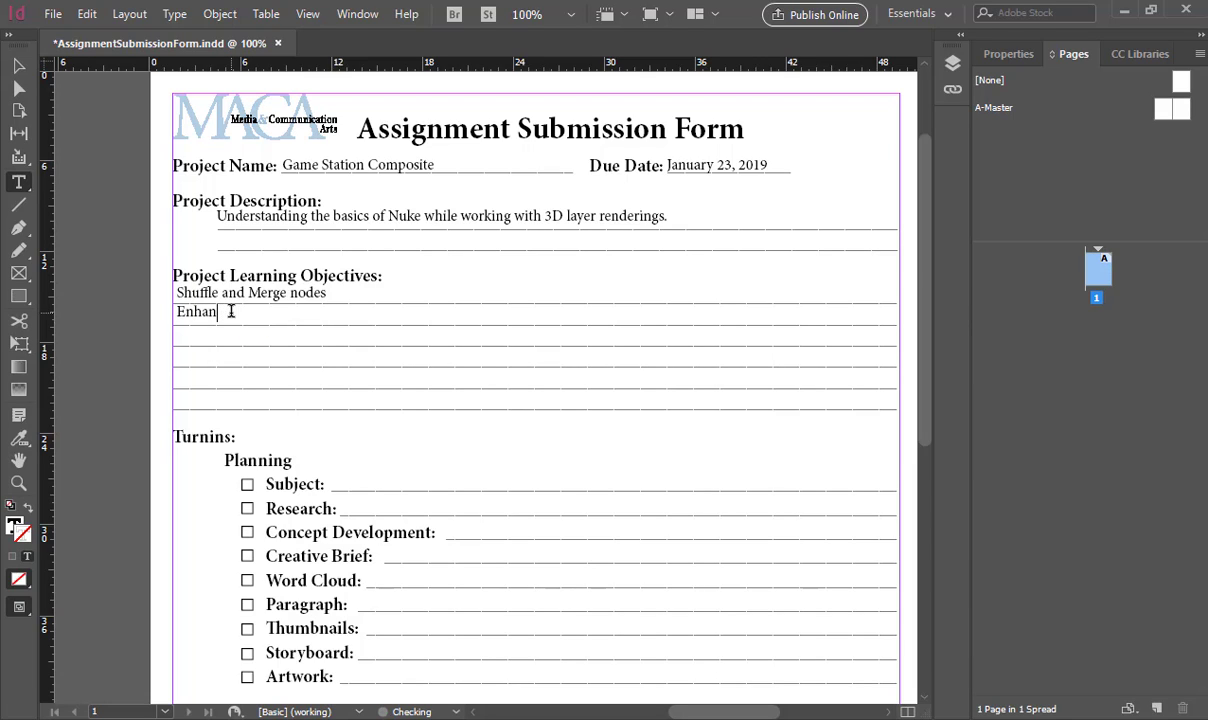
pyautogui.write('cing the original image')
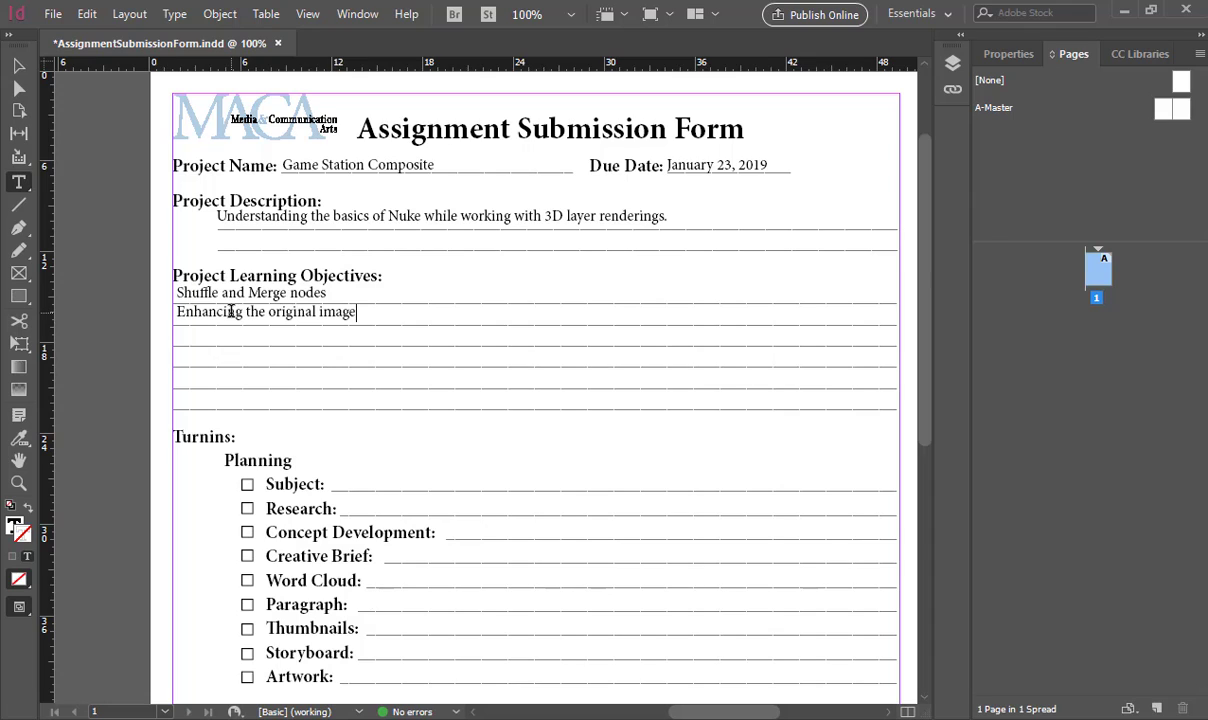
pyautogui.write('s')
# Duplicate the second objective onto the third line and replace its text with "Creating a movie".
pyautogui.moveTo(329, 313)
pyautogui.keyDown('ctrl'); pyautogui.keyDown('alt'); pyautogui.mouseDown()
pyautogui.moveTo(324, 342)
pyautogui.moveTo(317, 335)
pyautogui.mouseUp(); pyautogui.keyUp('alt'); pyautogui.keyUp('ctrl')
pyautogui.tripleClick(317, 336)
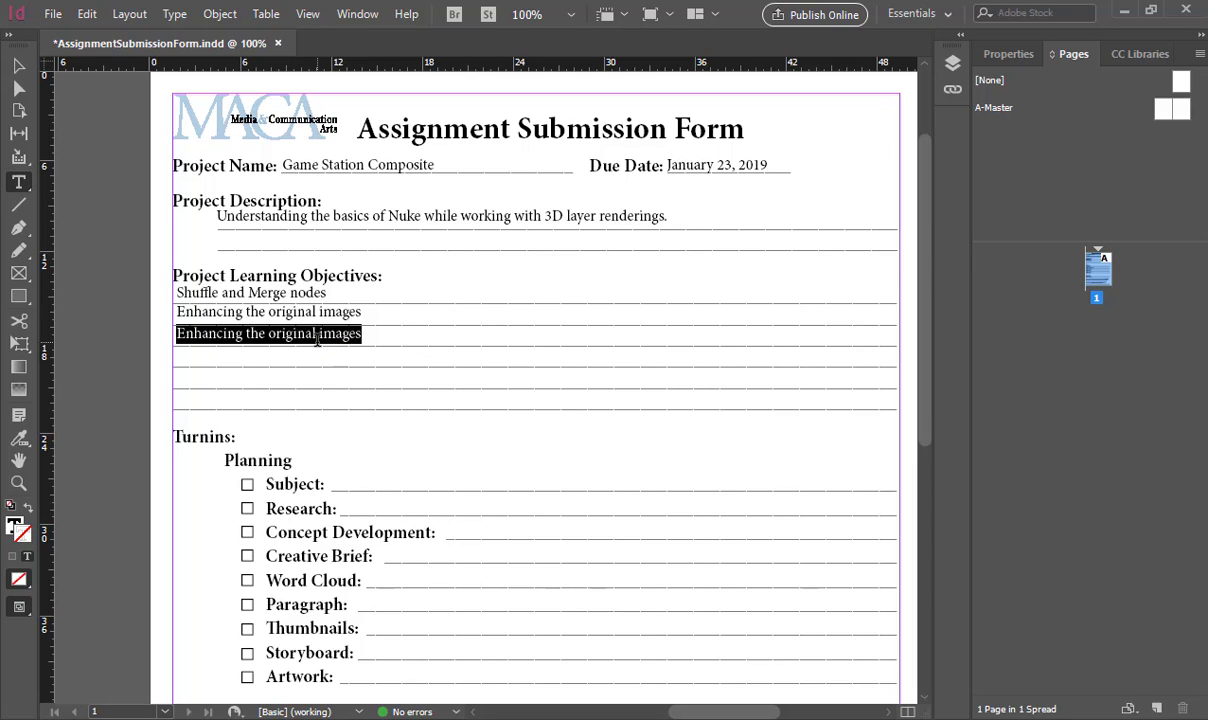
pyautogui.write('Creating ')
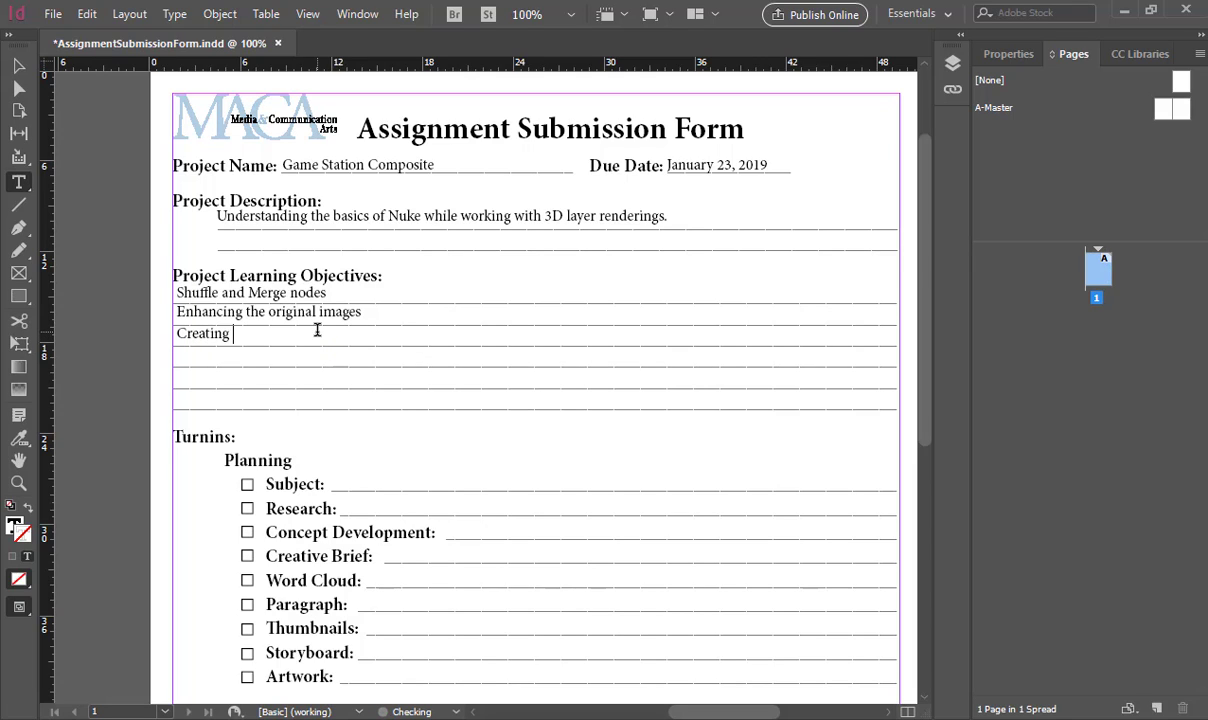
pyautogui.write('a movie')
# Duplicate the third objective onto the fourth line and replace its text with "Staying Organized".
pyautogui.moveTo(250, 334)
pyautogui.keyDown('alt'); pyautogui.mouseDown()
pyautogui.moveTo(252, 360)
pyautogui.moveTo(251, 350)
pyautogui.mouseUp(); pyautogui.keyUp('alt')
pyautogui.tripleClick(252, 351)
pyautogui.write('Staying Organized')
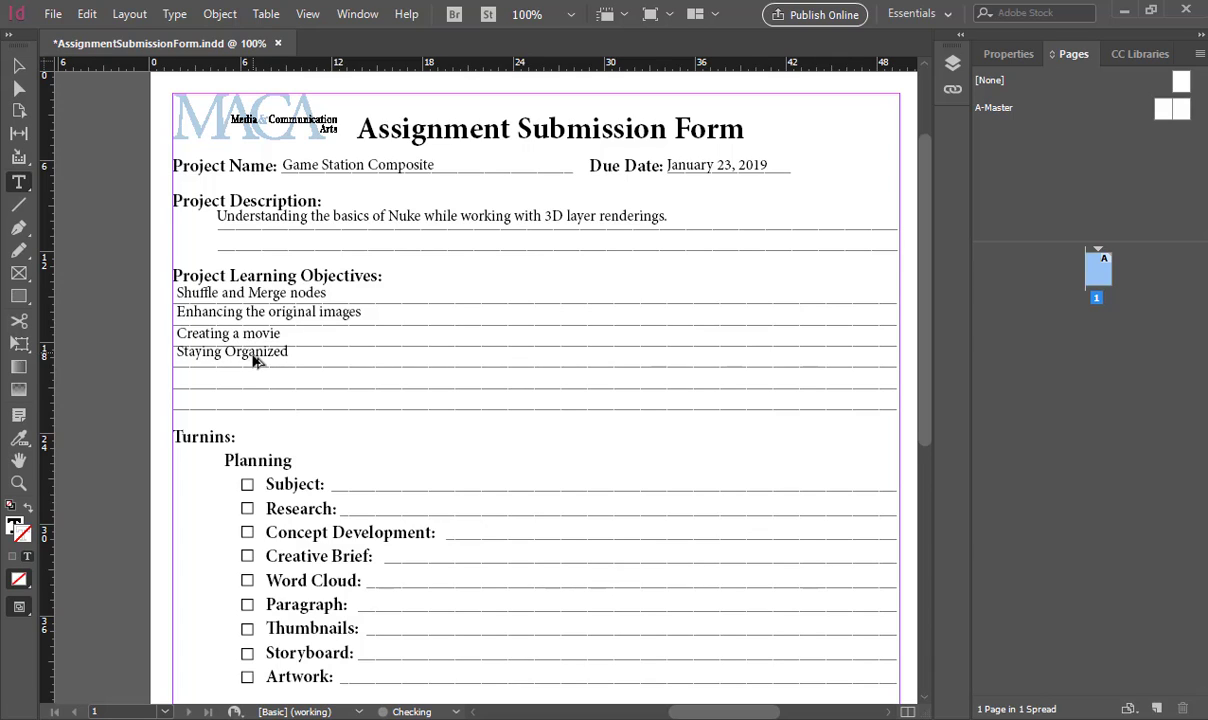
pyautogui.keyDown('ctrl'); pyautogui.keyDown('alt'); pyautogui.moveTo(256, 353); pyautogui.dragTo(255, 385); pyautogui.keyUp('alt'); pyautogui.keyUp('ctrl')
pyautogui.doubleClick(254, 373)
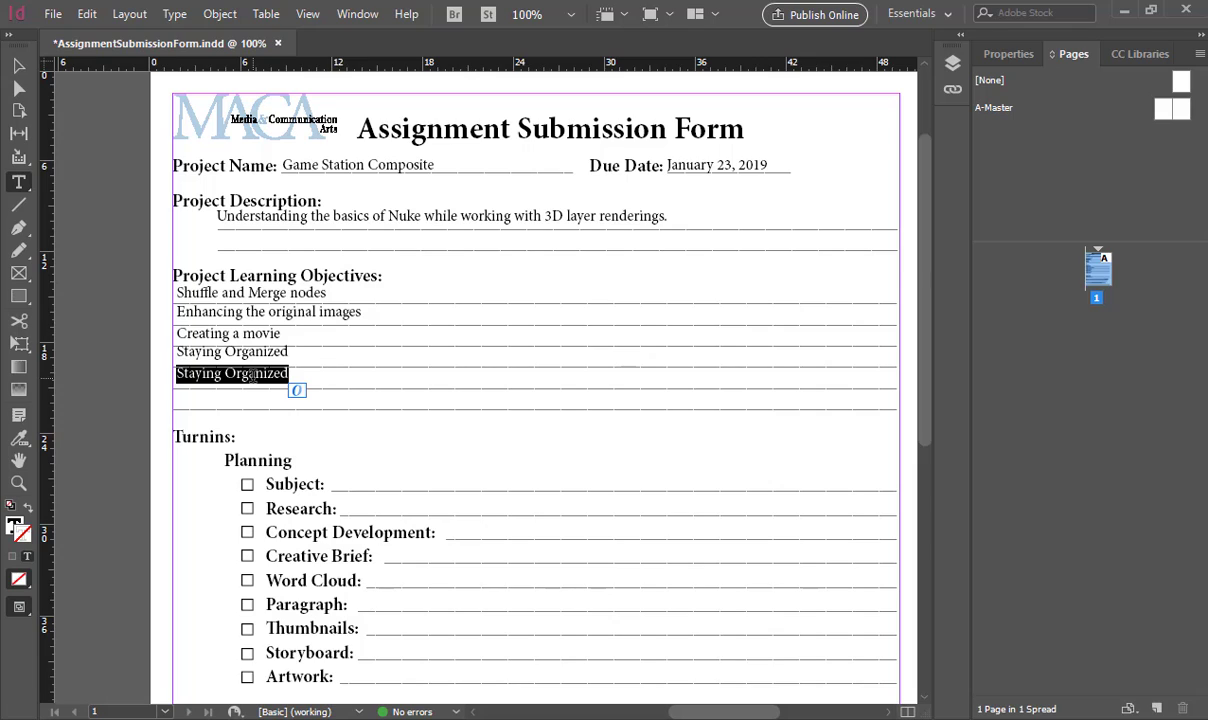
pyautogui.press('BackSpace')
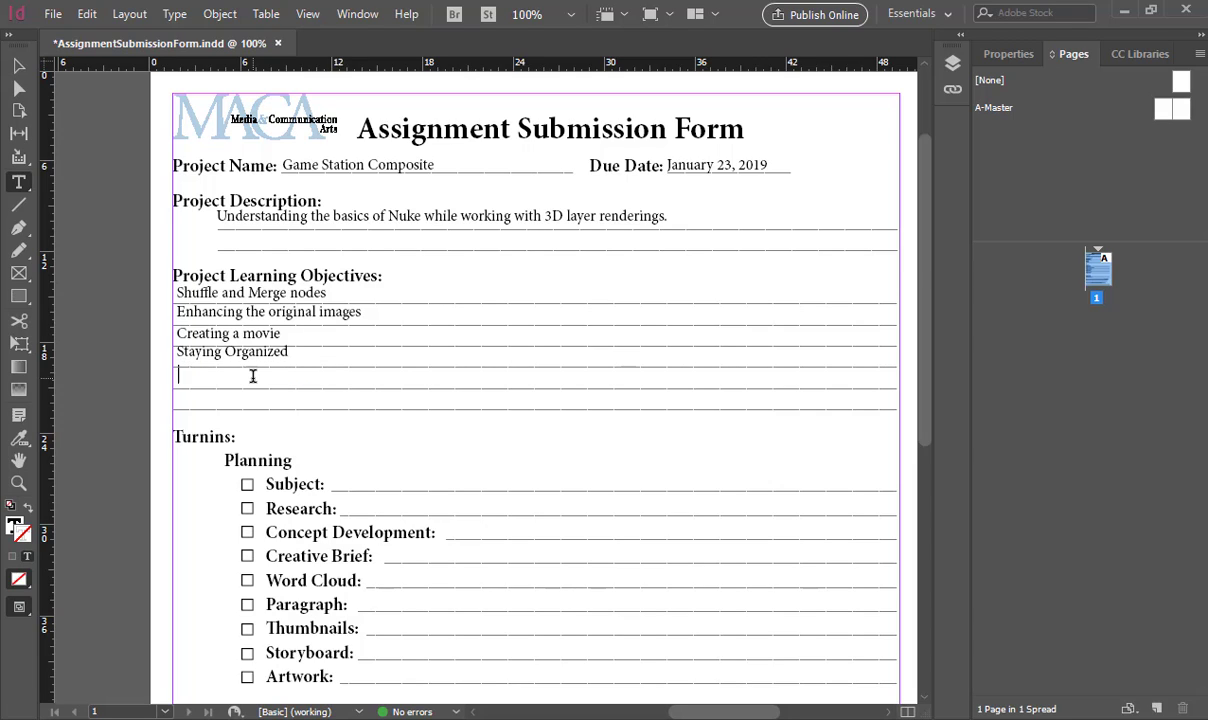
pyautogui.click(18, 66)
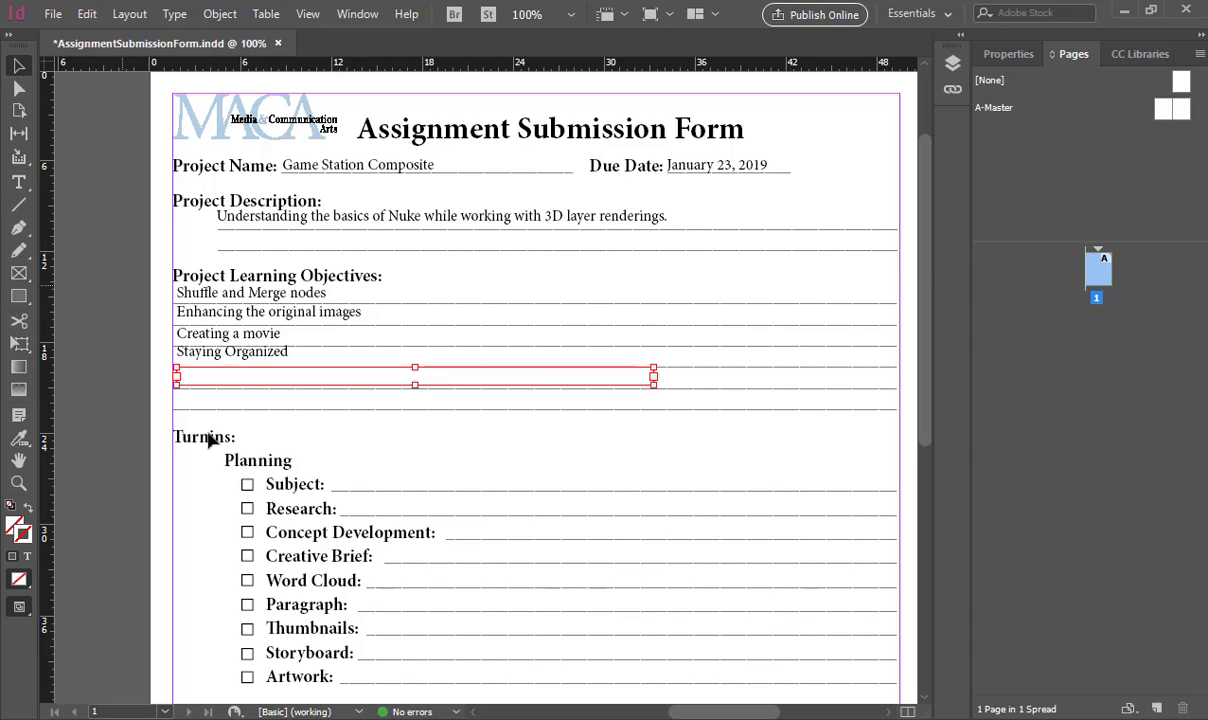
pyautogui.click(237, 400)
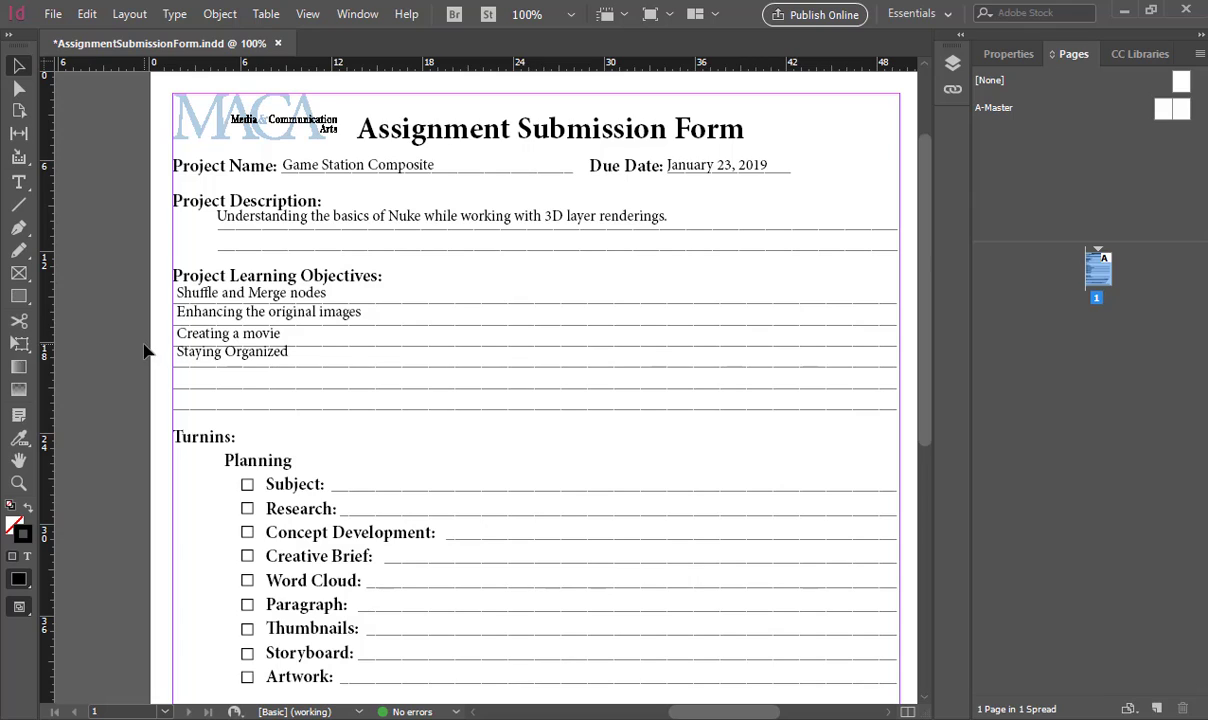
# Nudge the "Staying Organized" and "Creating a movie" text frames slightly down towards their ruled lines.
pyautogui.click(202, 359)
pyautogui.click(252, 335)
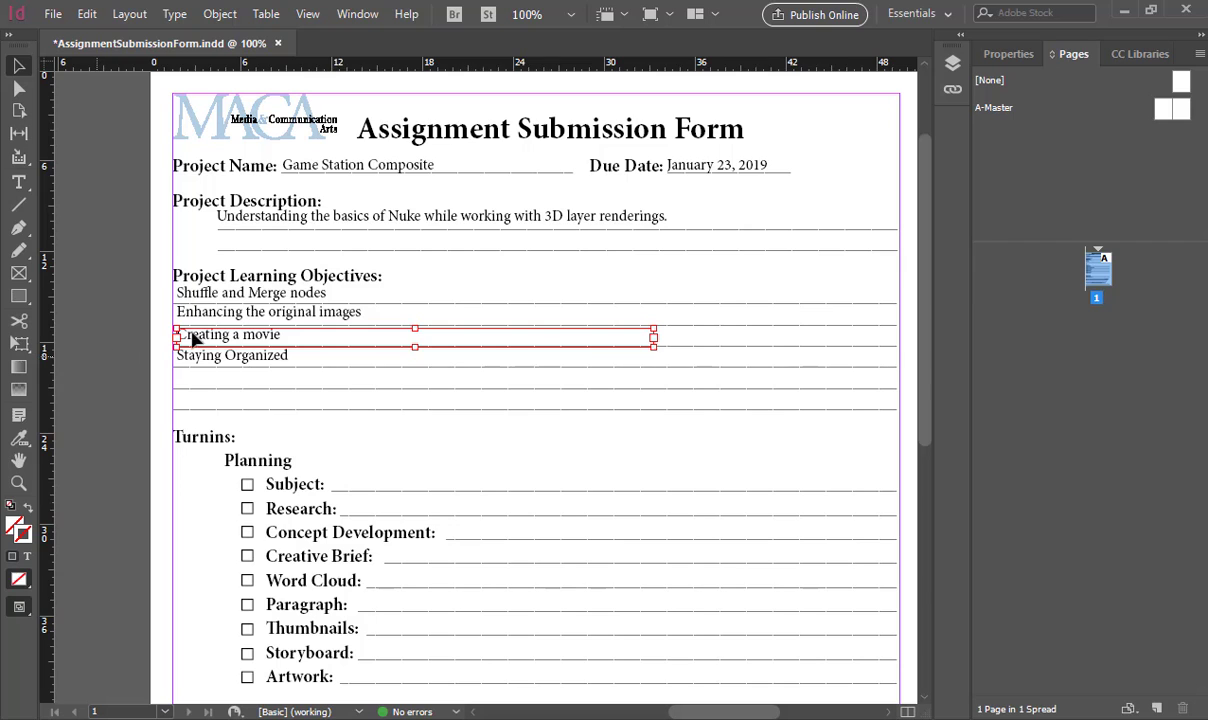
# Cross the Only Essentials checkbox under Project Folder with two diagonal lines forming an X.
pyautogui.scroll(-5, 155, 276)
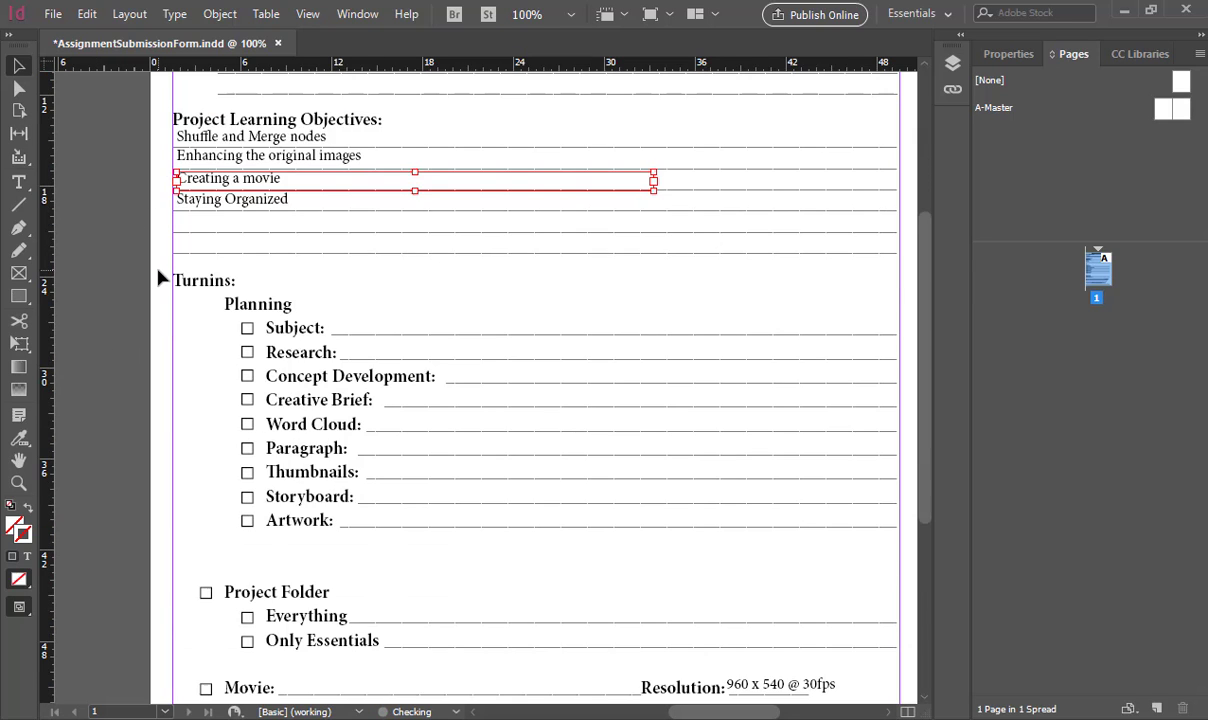
pyautogui.scroll(-2, 157, 276)
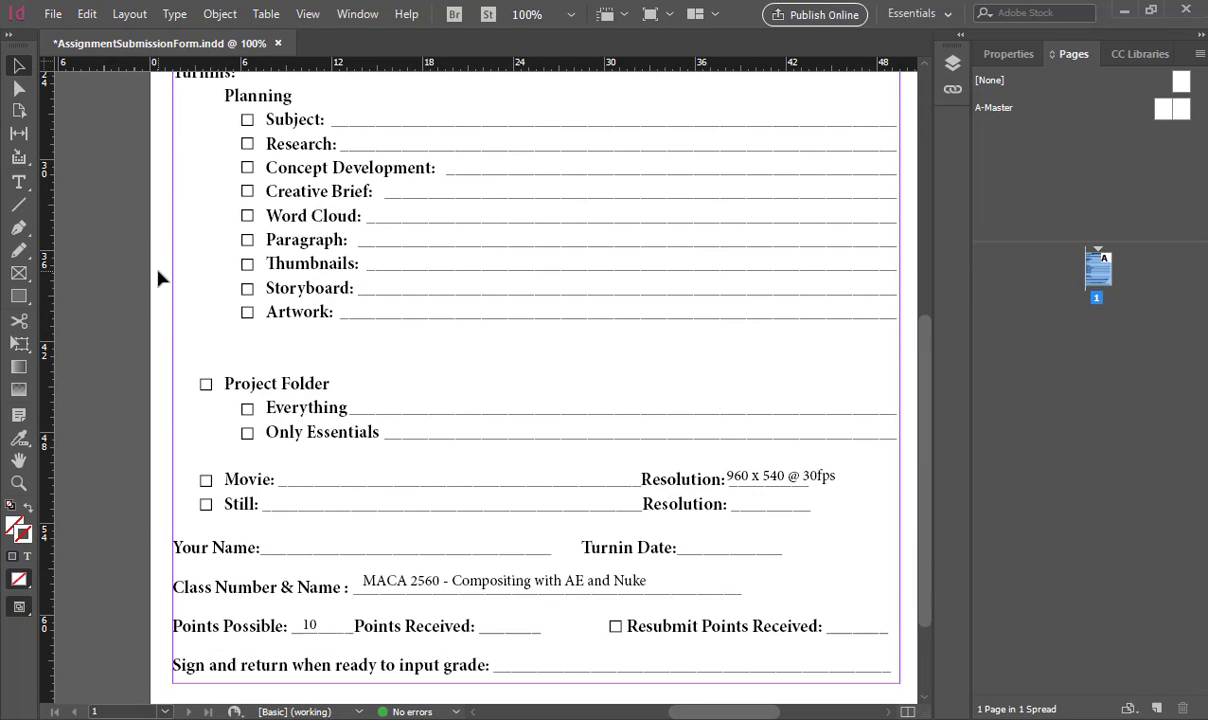
pyautogui.click(18, 205)
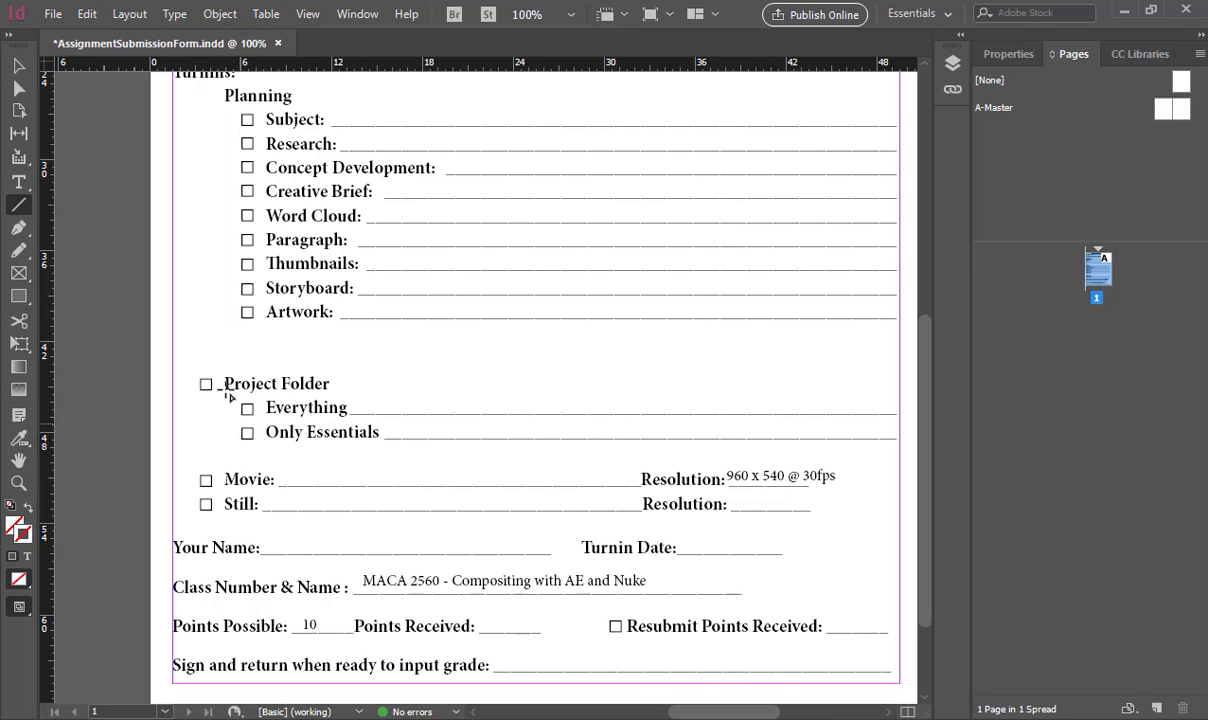
pyautogui.moveTo(243, 440)
pyautogui.mouseDown()
pyautogui.moveTo(292, 428)
pyautogui.moveTo(250, 432)
pyautogui.moveTo(256, 421)
pyautogui.moveTo(229, 437)
pyautogui.moveTo(234, 446)
pyautogui.mouseUp()
# Add a text frame on the Only Essentials line reading "Movie and Node Graph Snap Shot".
pyautogui.press('t')
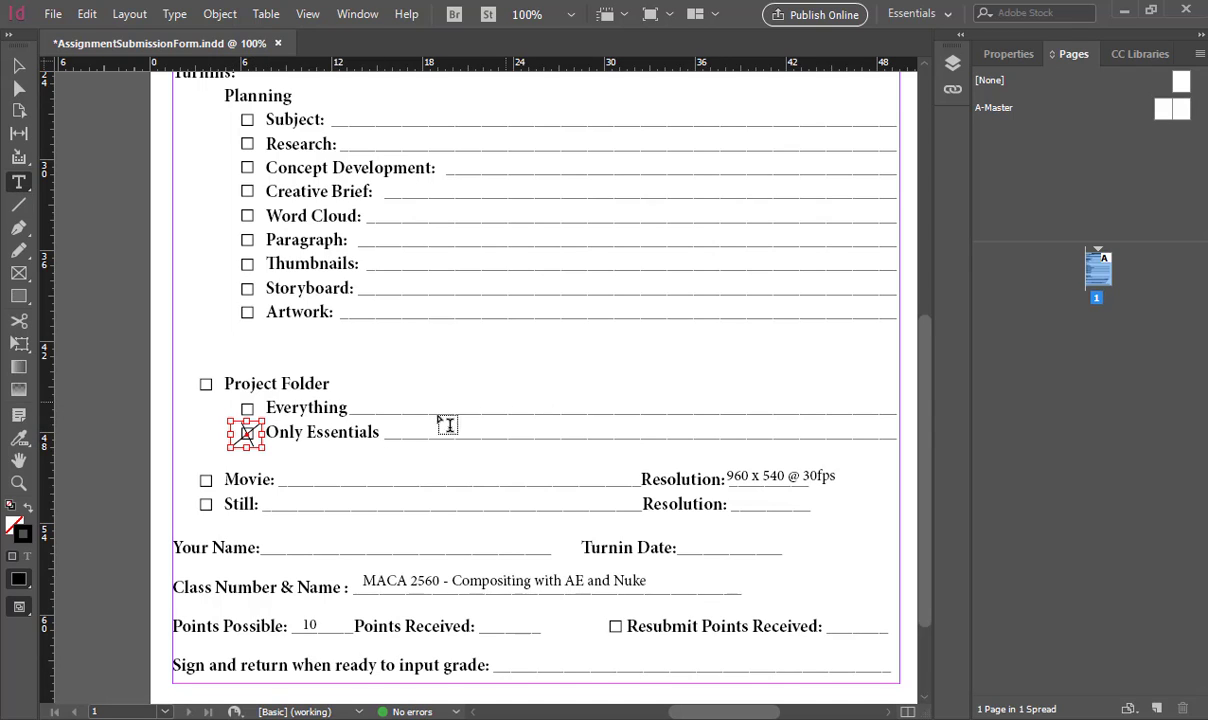
pyautogui.moveTo(386, 414); pyautogui.dragTo(793, 440)
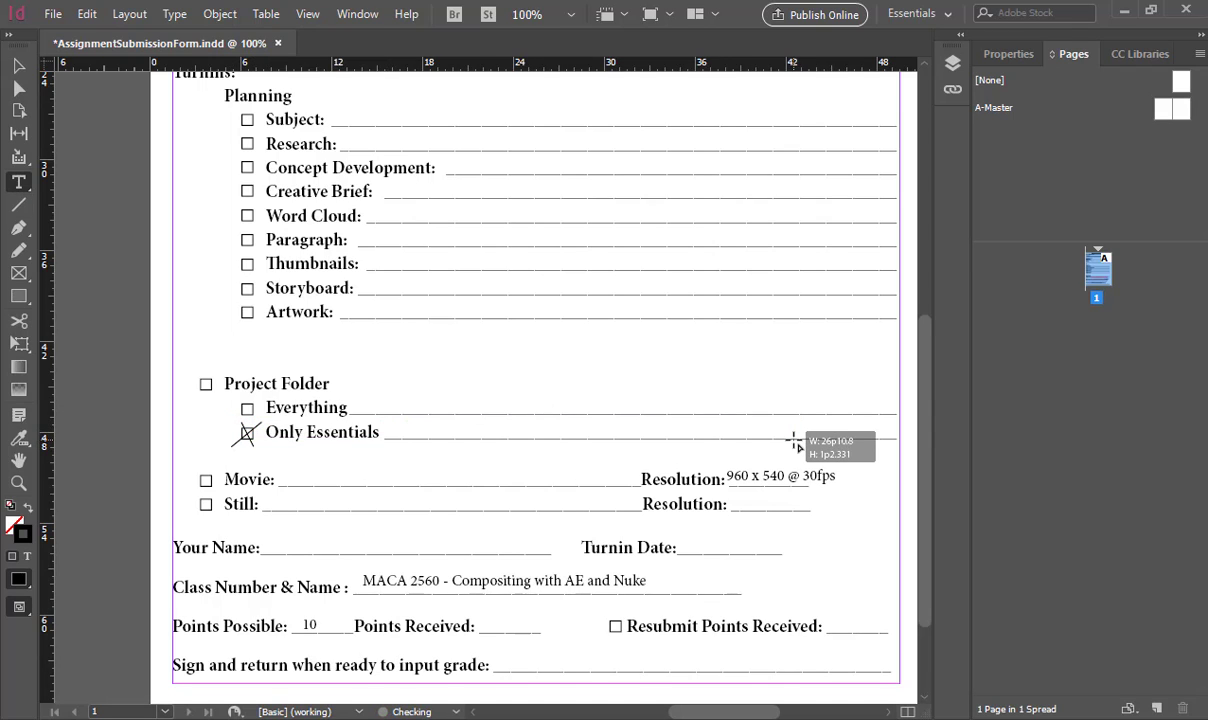
pyautogui.write('Mov')
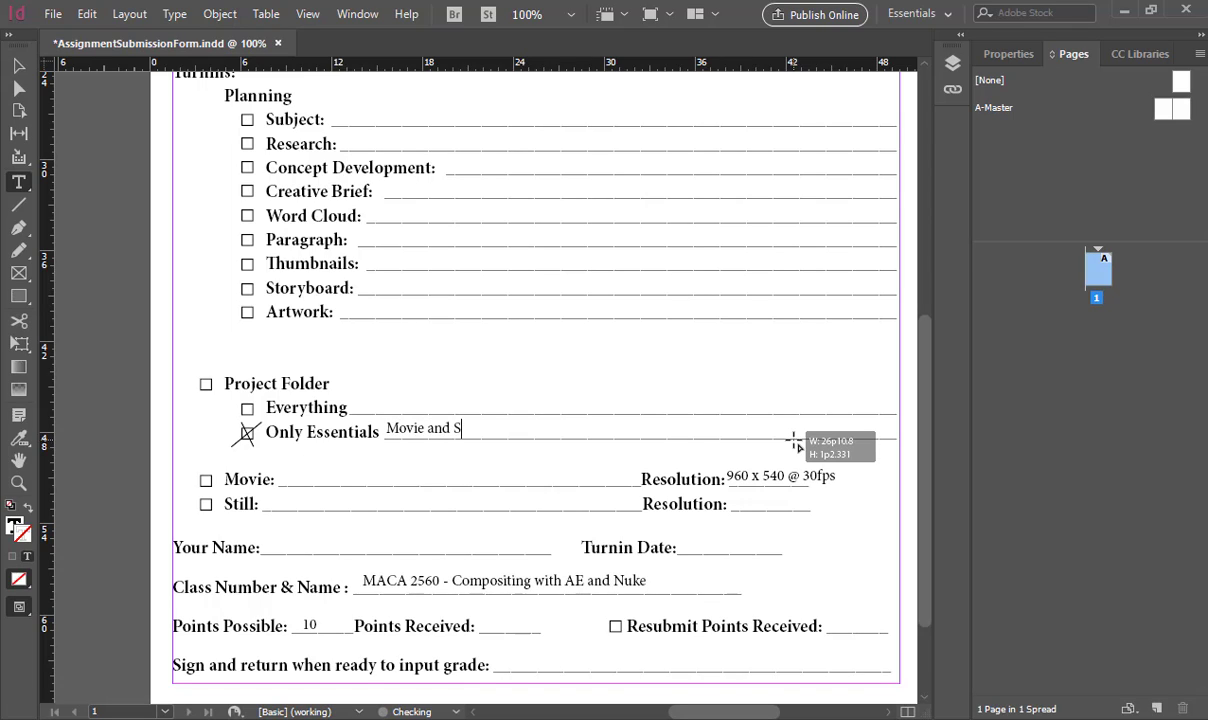
pyautogui.write('ie and Node Graph Snap Sho')
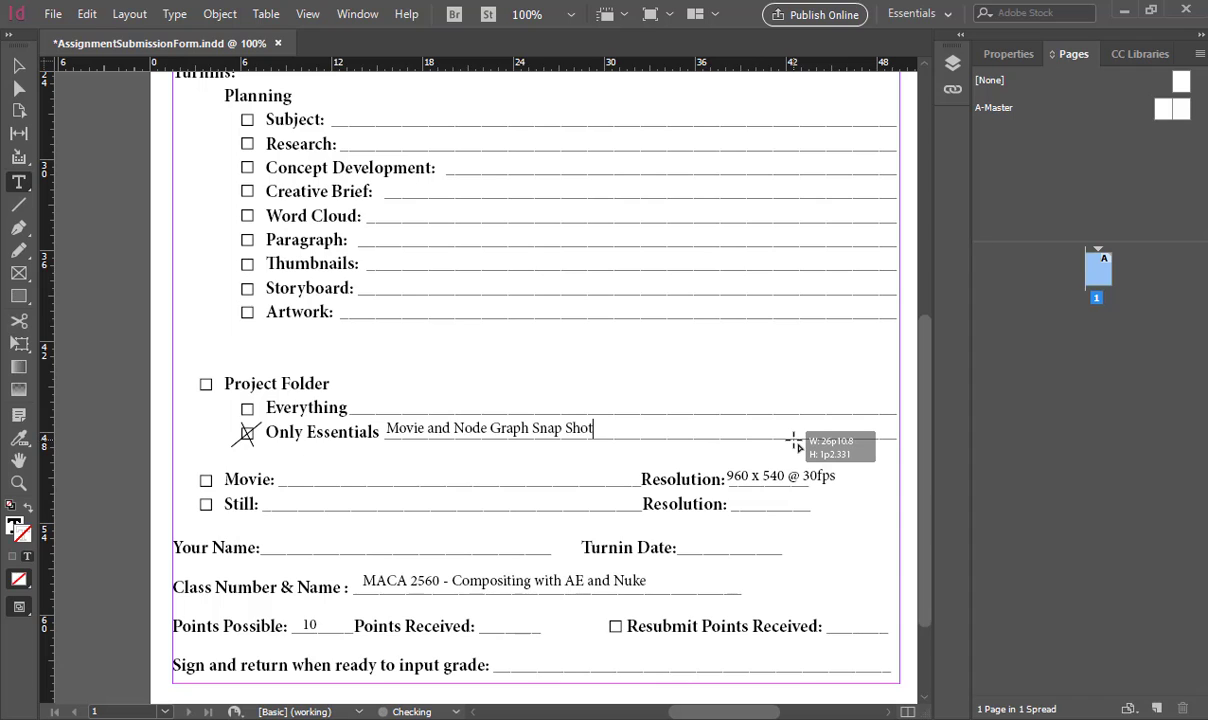
pyautogui.write('t')
pyautogui.click(18, 66)
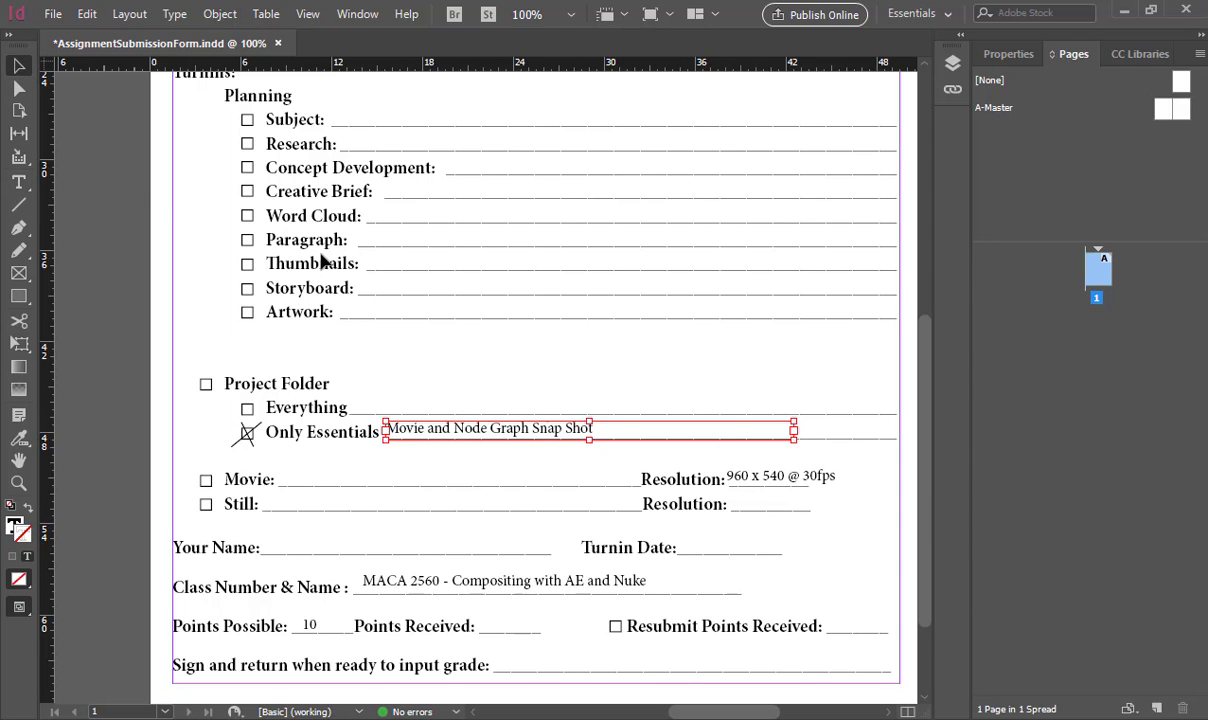
# Change the resolution text on the Movie line to "1280 x 720 @ 30fps".
pyautogui.scroll(-1, 370, 270)
pyautogui.press('z')
pyautogui.moveTo(182, 318); pyautogui.dragTo(487, 405)
pyautogui.scroll(-1, 785, 410)
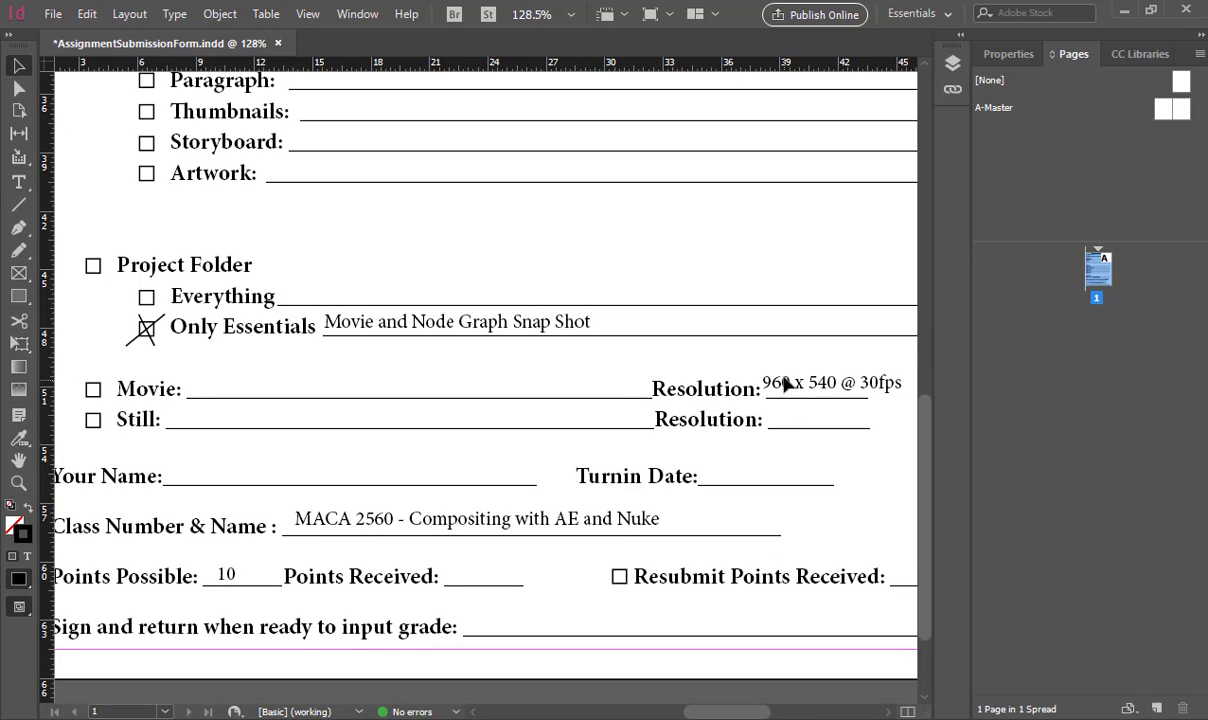
pyautogui.press('t')
pyautogui.tripleClick(785, 383)
pyautogui.moveTo(840, 383); pyautogui.dragTo(635, 378)
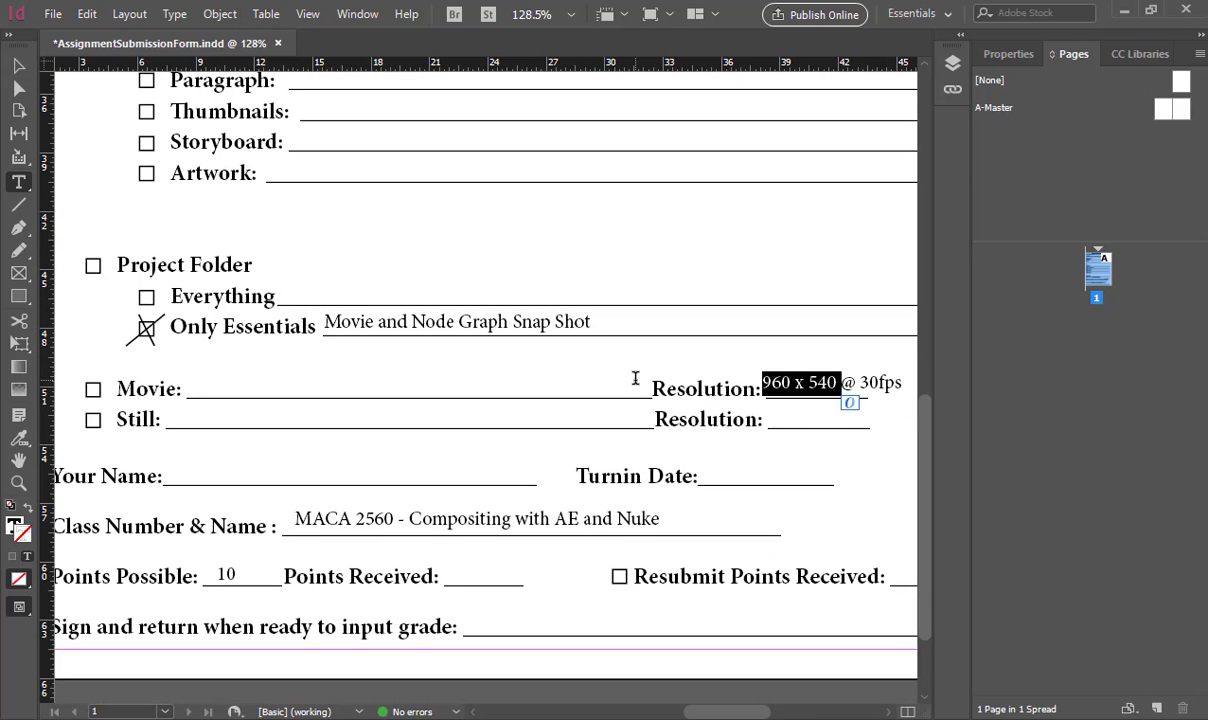
pyautogui.write('1280 x 7')
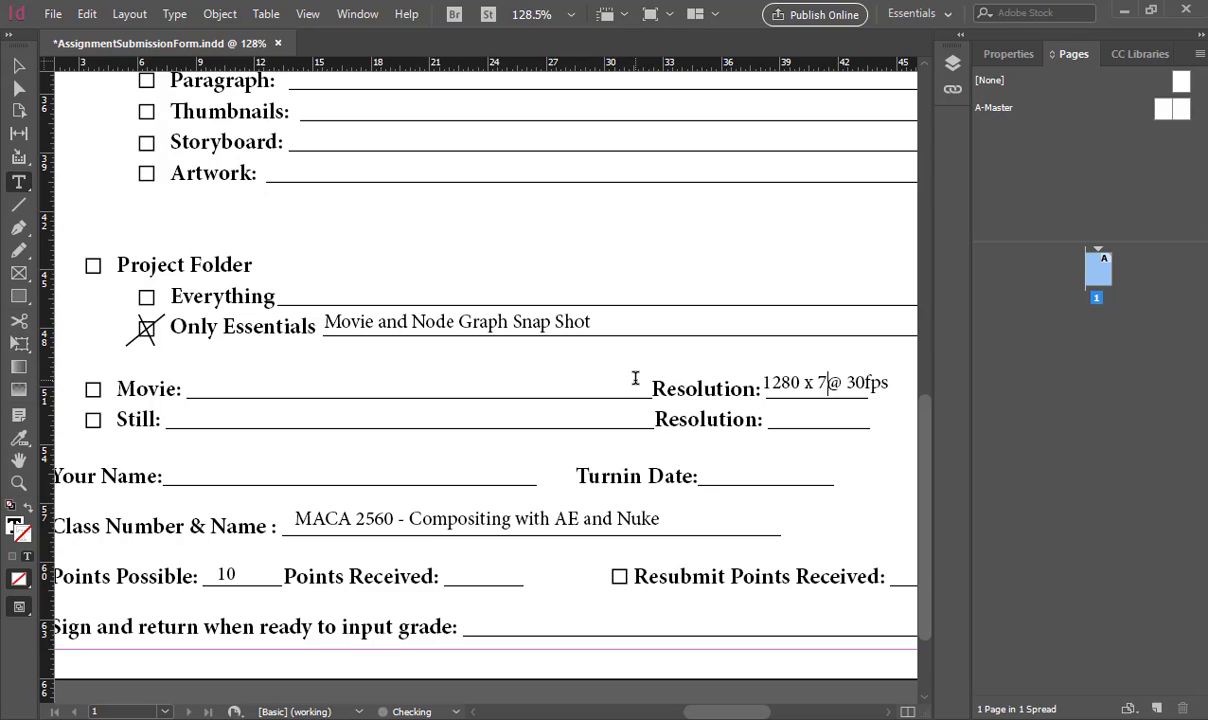
pyautogui.write('20')
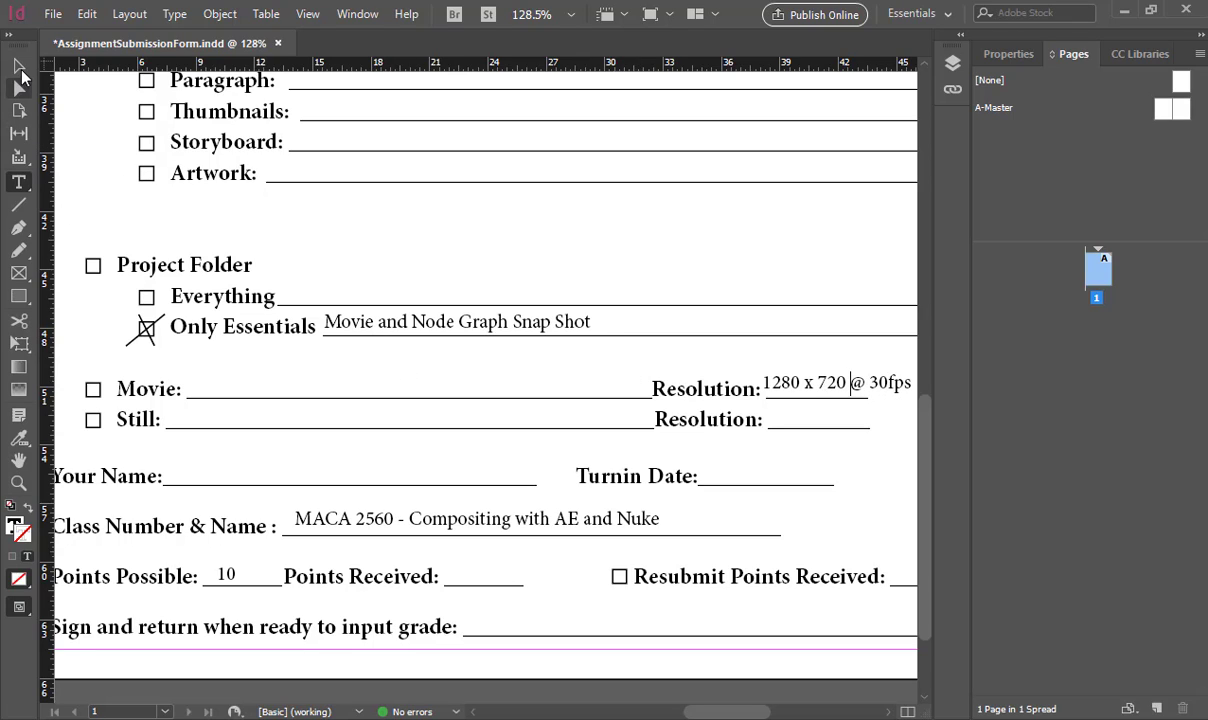
# Cross the Movie checkbox with two diagonal lines forming an X and deselect them.
pyautogui.click(18, 204)
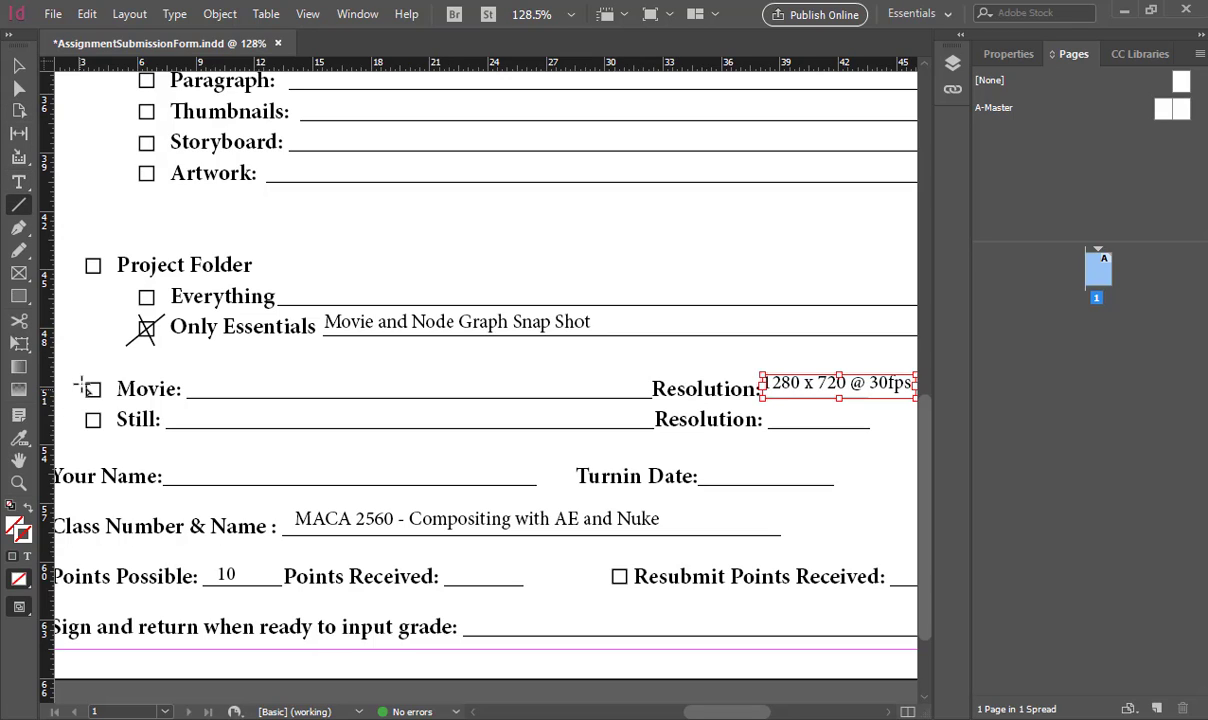
pyautogui.moveTo(80, 376)
pyautogui.mouseDown()
pyautogui.moveTo(101, 402)
pyautogui.moveTo(82, 405)
pyautogui.mouseUp()
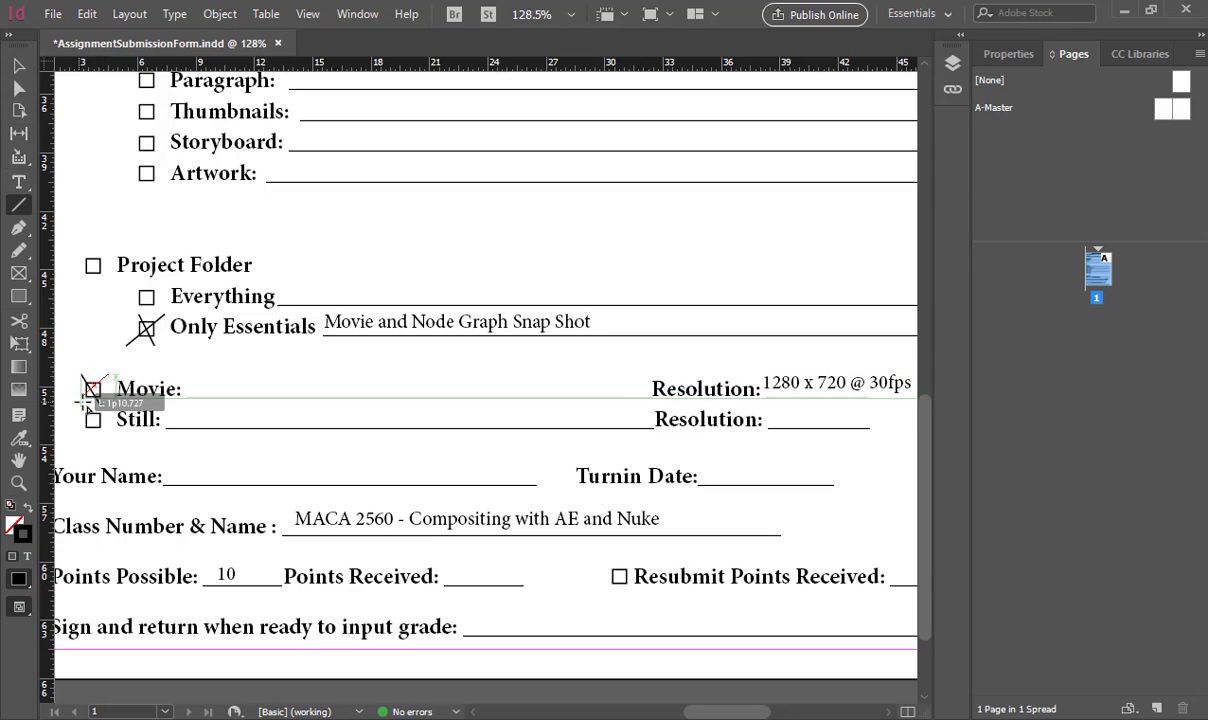
pyautogui.click(17, 68)
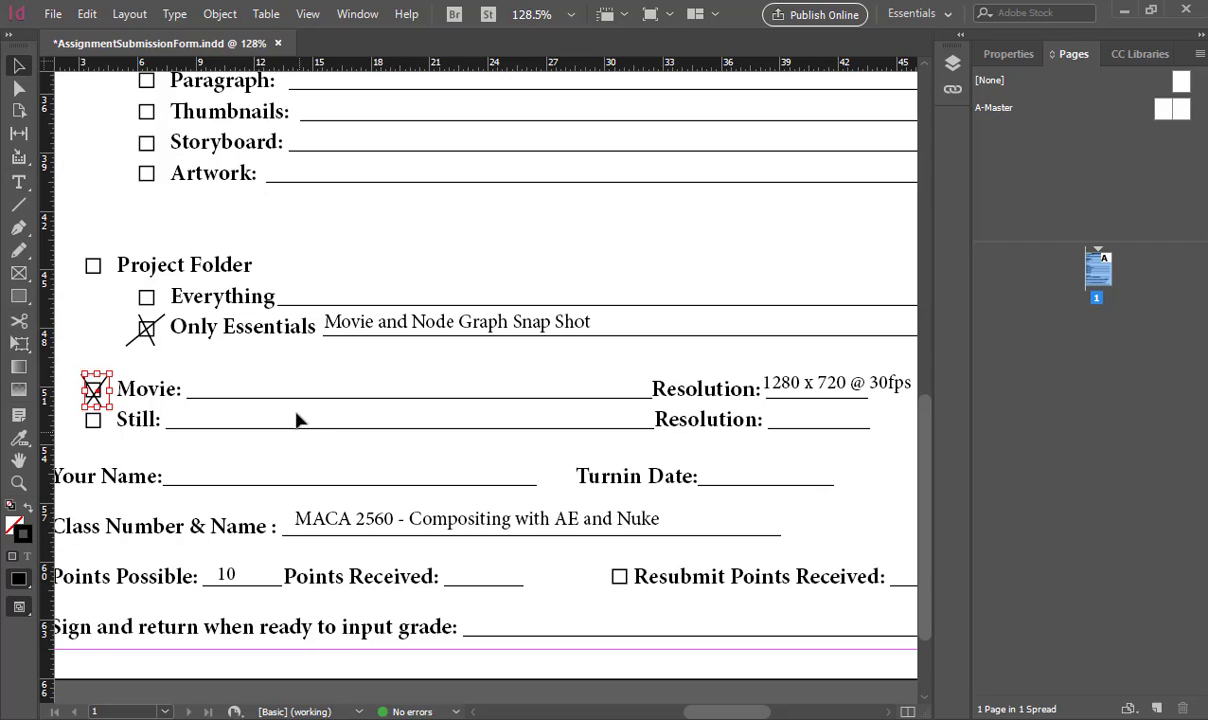
pyautogui.click(174, 360)
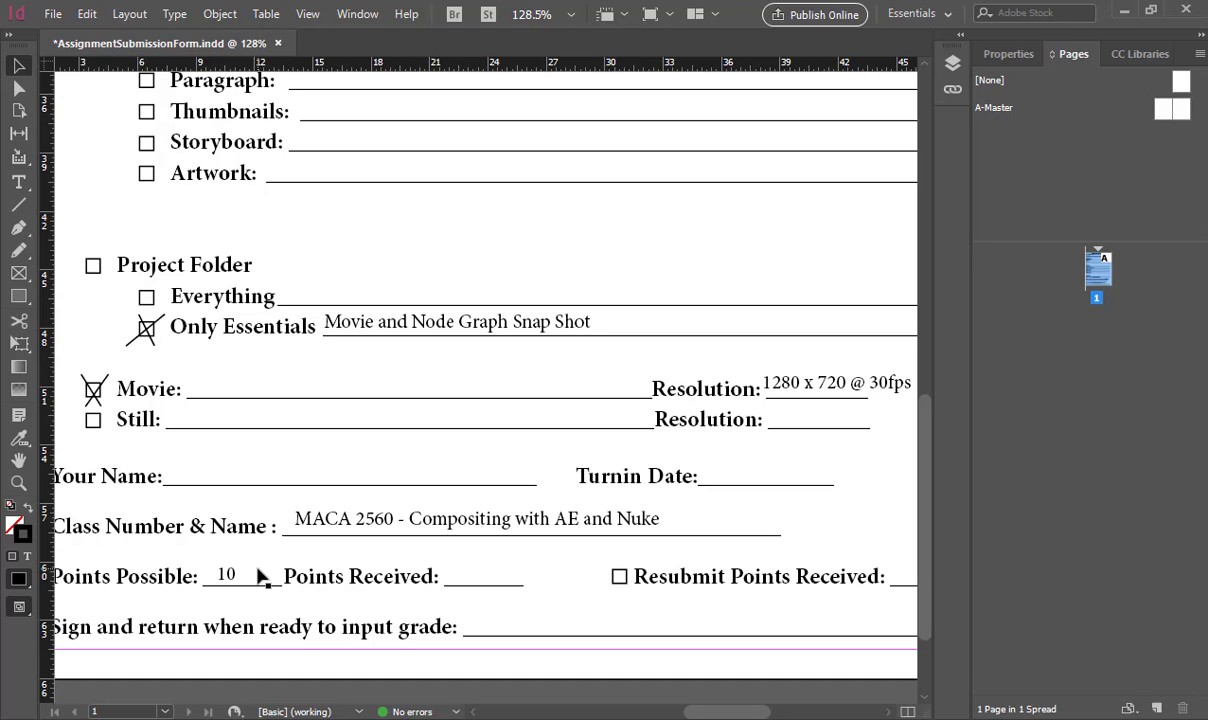
# Print one copy of the whole form with the current print settings and save the document.
pyautogui.hotkey('ctrl', '0')
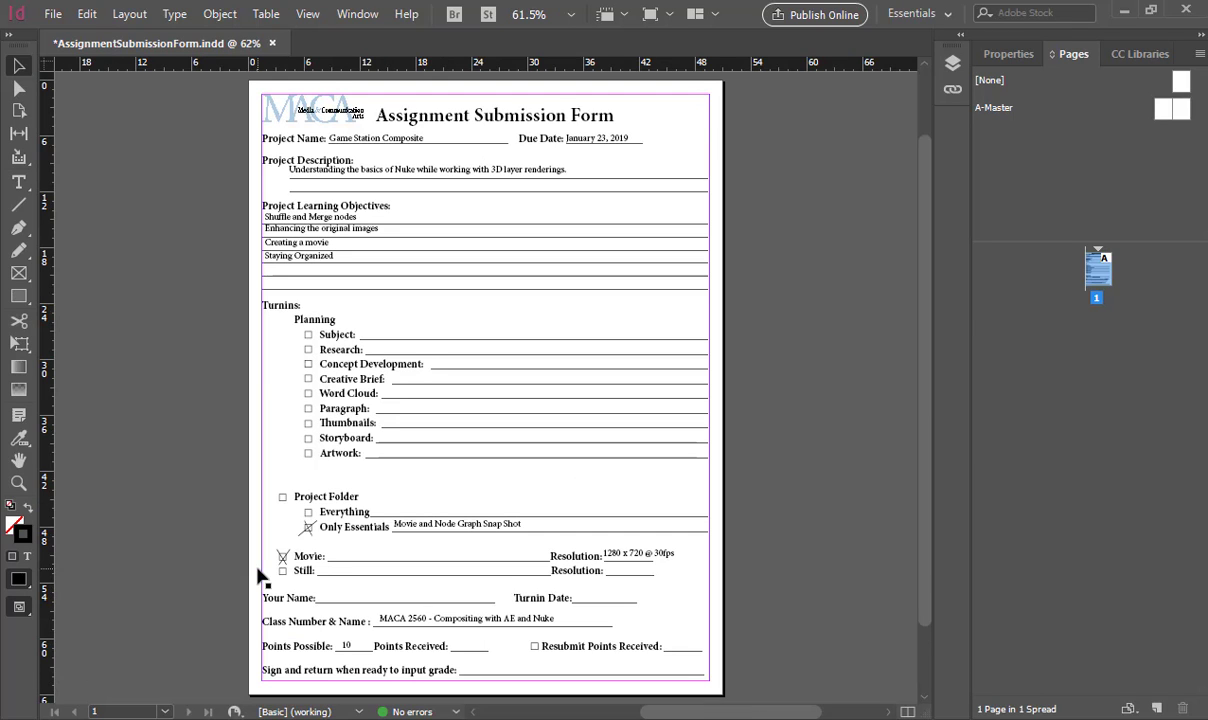
pyautogui.hotkey('ctrl', 'p')
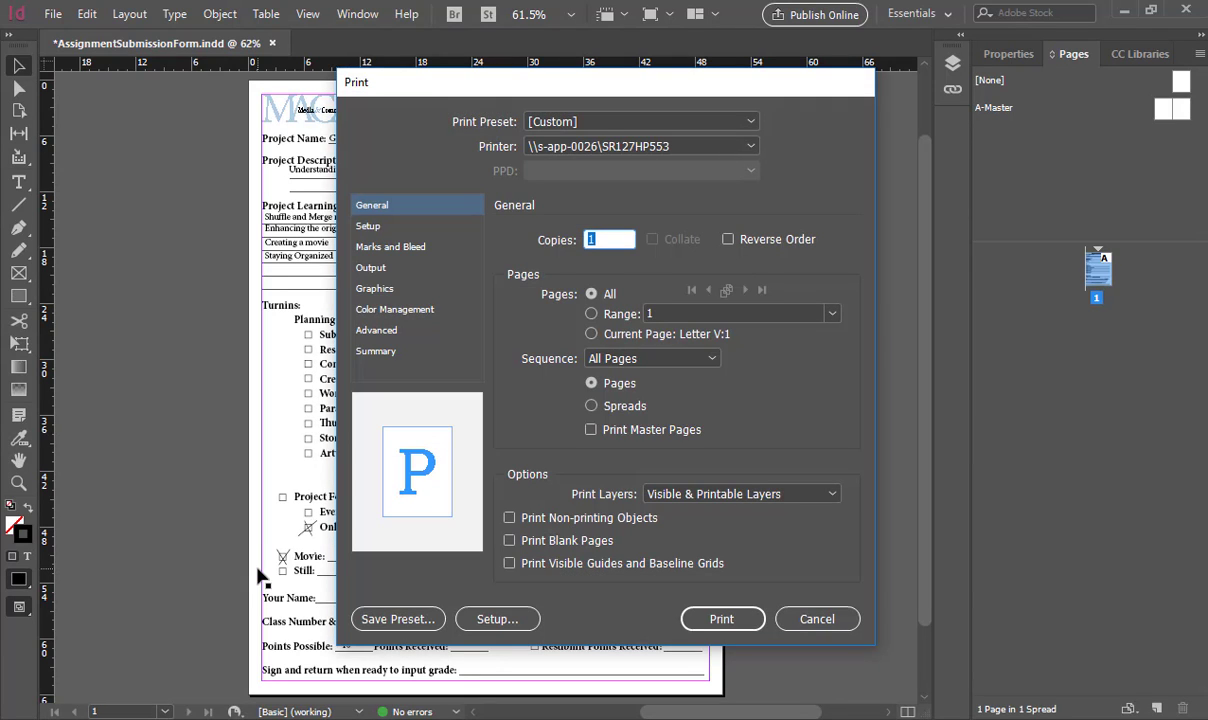
pyautogui.press('Return')
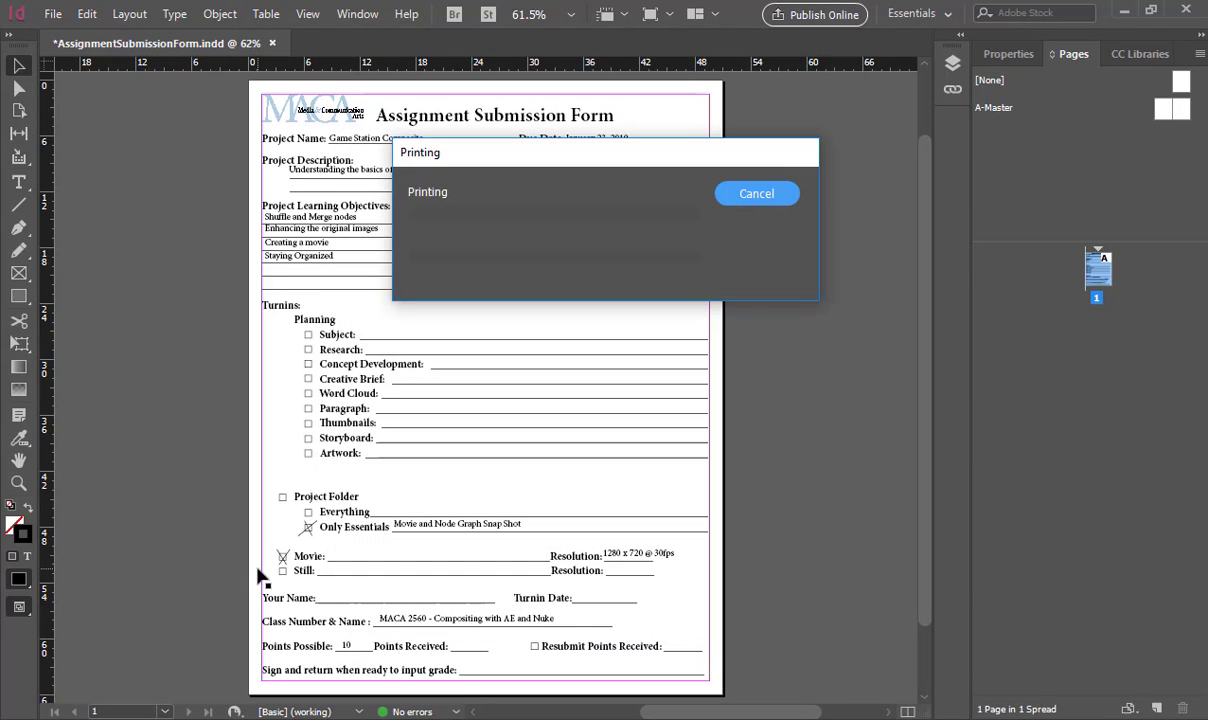
pyautogui.hotkey('ctrl', 's')
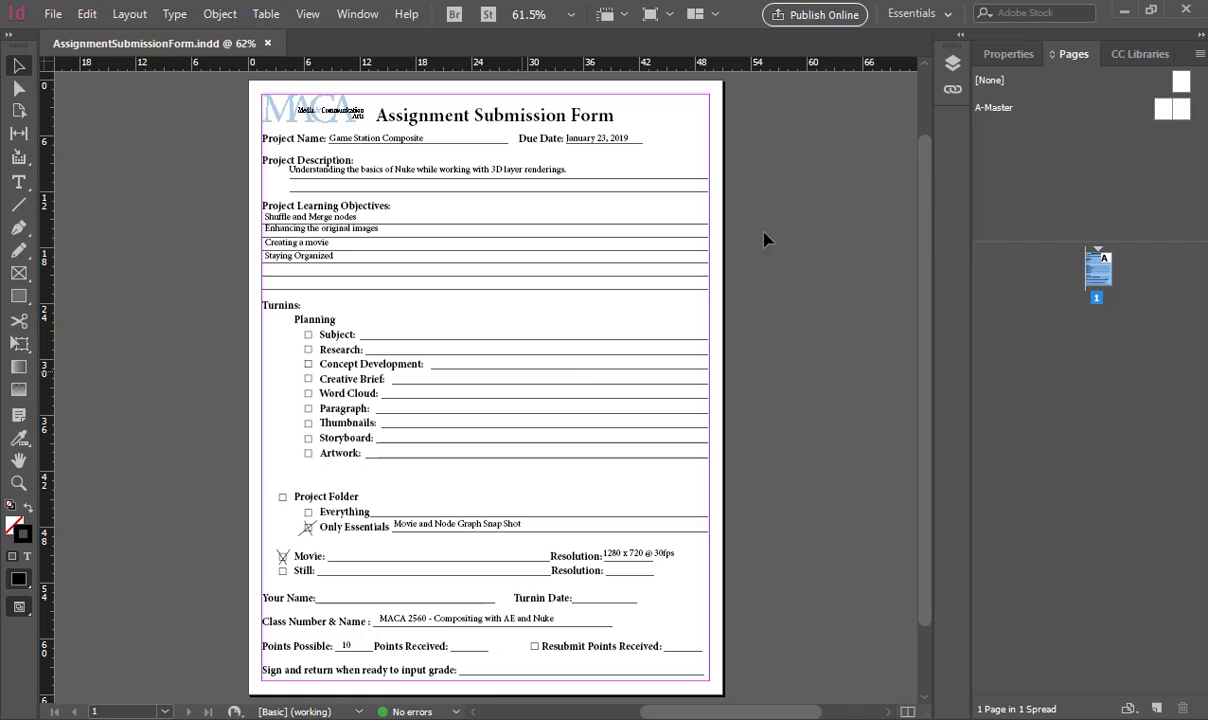
# Switch to the finished GameSystem_002 script in NukeX and examine its project settings, including name, directory, frame range, fps and full size format.
pyautogui.click(1126, 11)
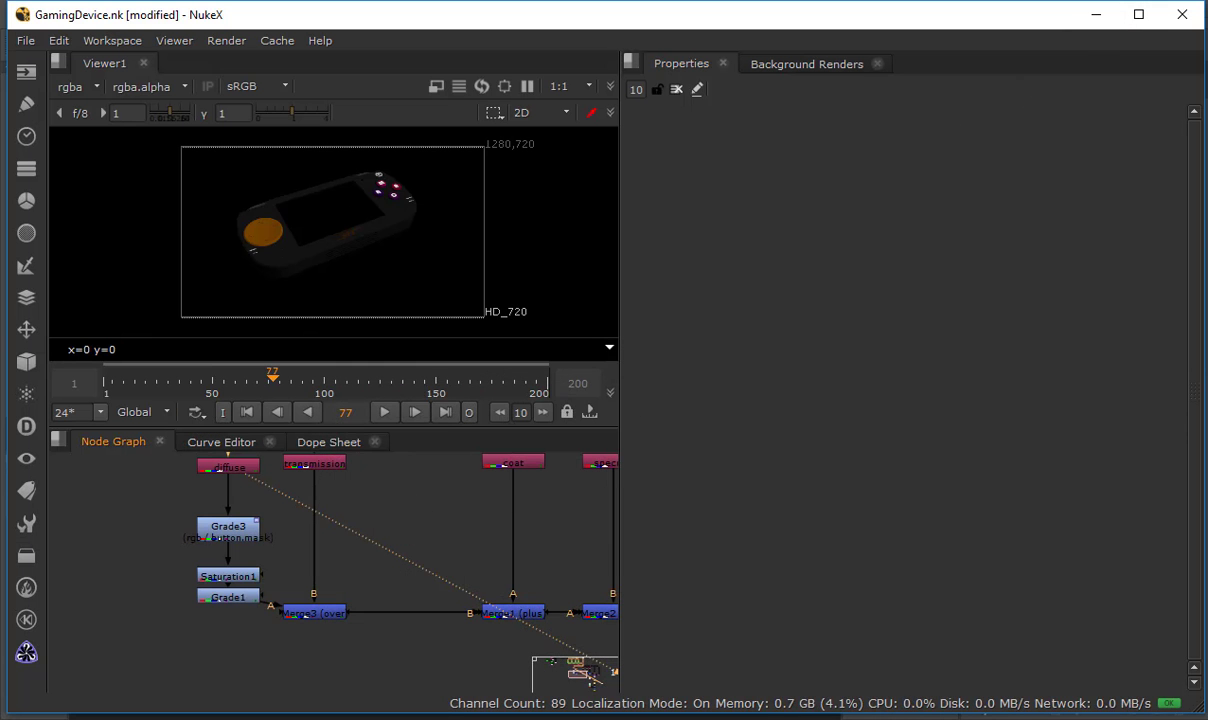
pyautogui.click(755, 645)
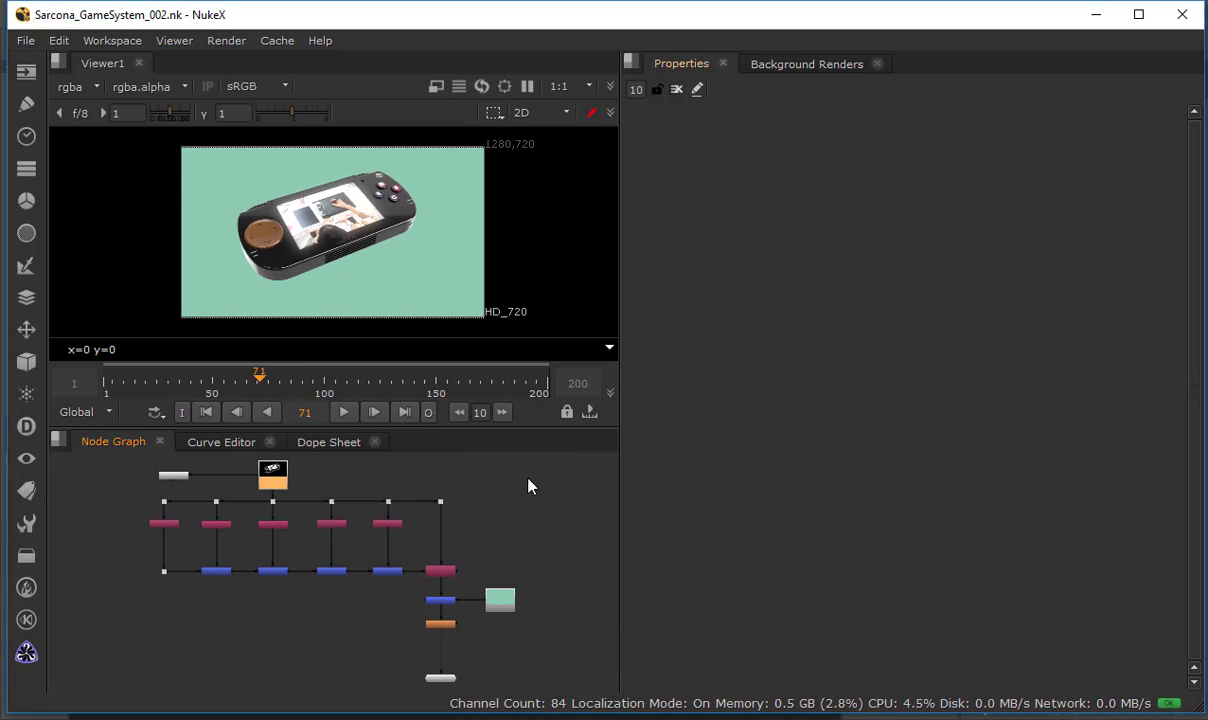
pyautogui.click(512, 563)
pyautogui.press('s')
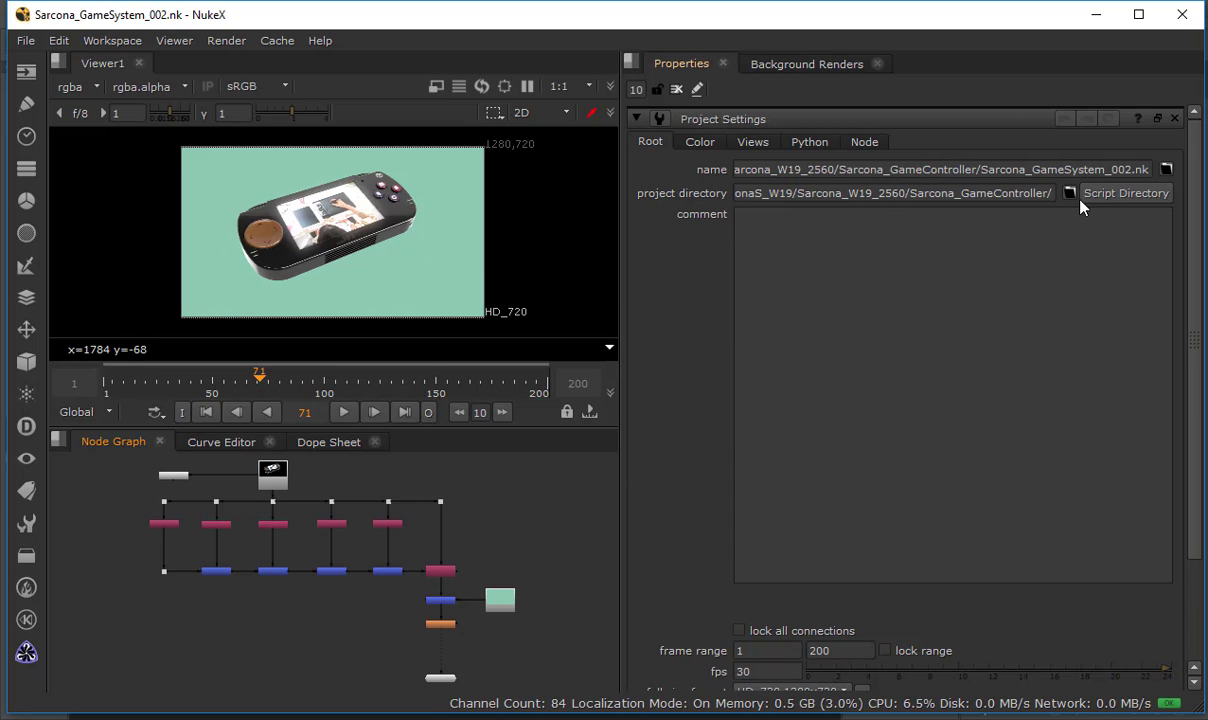
pyautogui.moveTo(1150, 170); pyautogui.dragTo(1136, 200)
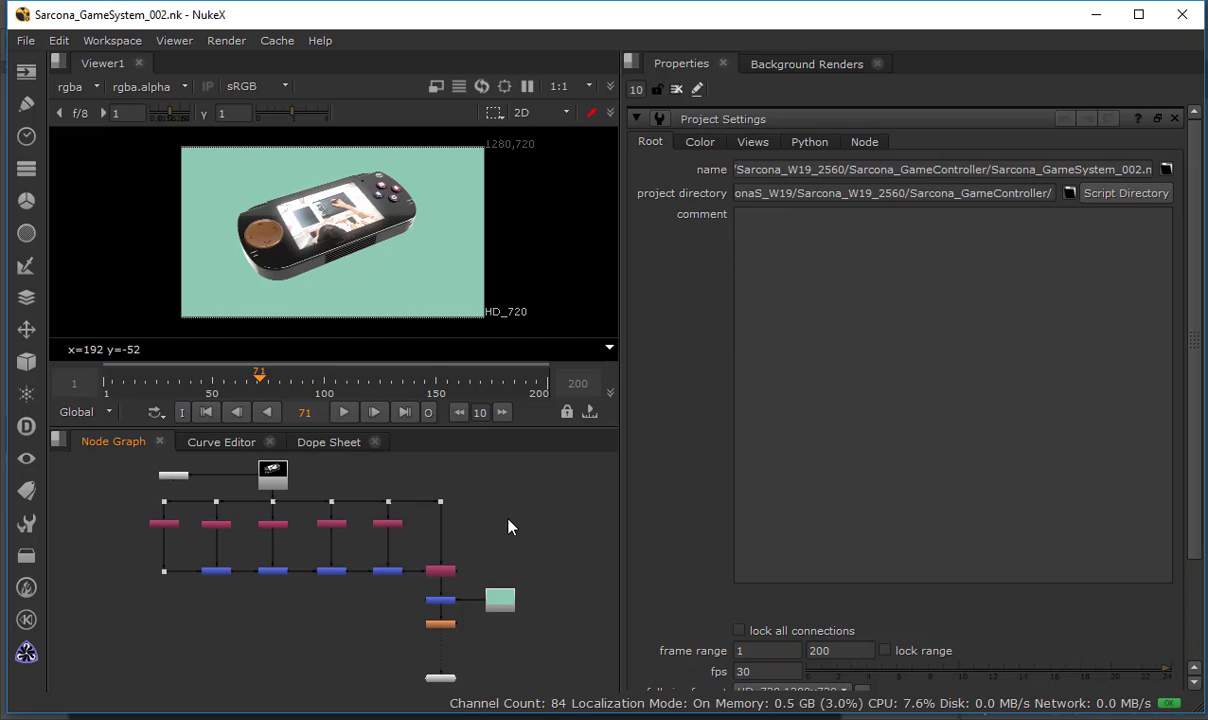
pyautogui.scroll(-2, 508, 525)
pyautogui.scroll(-1, 788, 550)
pyautogui.scroll(-1, 788, 550)
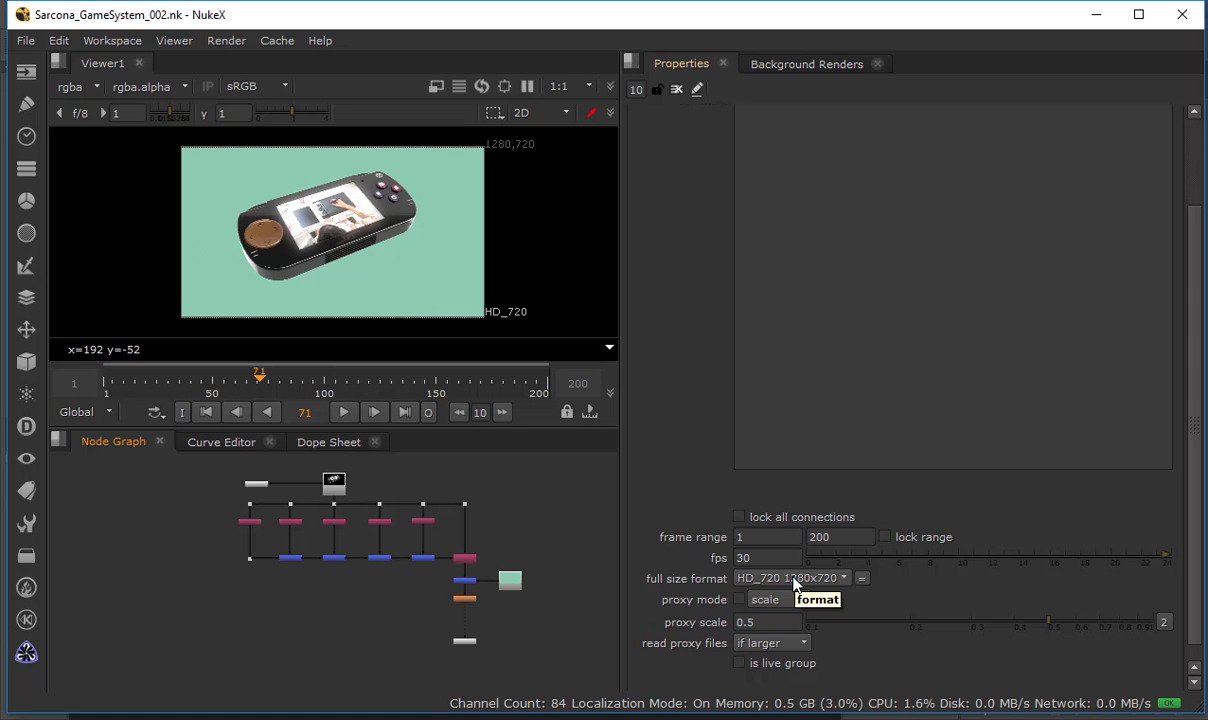
# Show the LayerContactSheet output in the viewer and examine the shuffle and merge nodes from diffuse through AO.
pyautogui.scroll(3, 400, 525)
pyautogui.scroll(5, 326, 518)
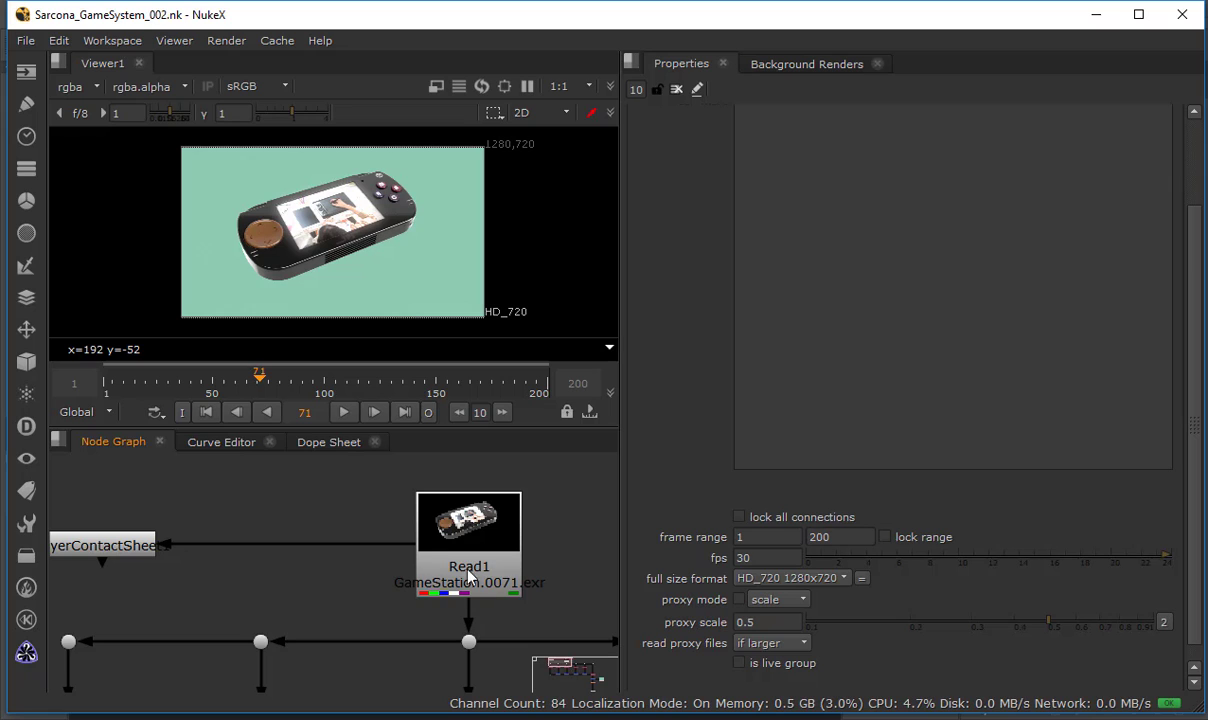
pyautogui.moveTo(293, 598); pyautogui.dragTo(283, 520, button='middle')
pyautogui.click(258, 497)
pyautogui.press('1')
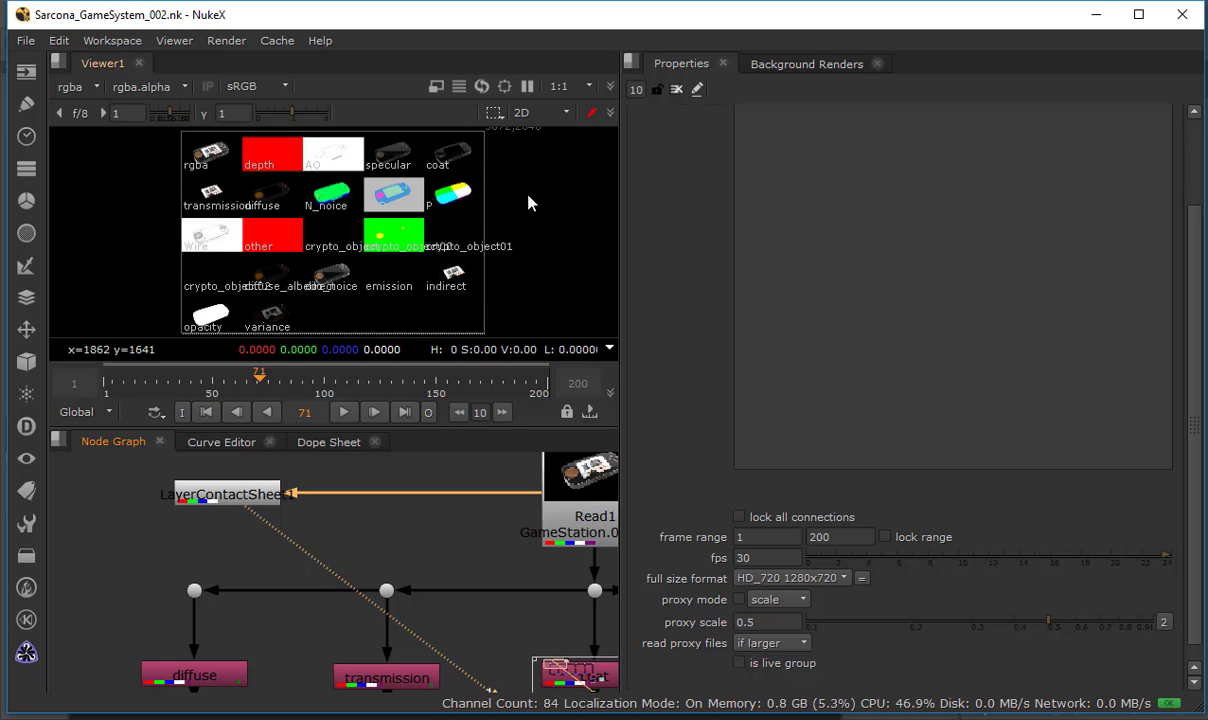
pyautogui.moveTo(410, 541); pyautogui.dragTo(291, 439, button='middle')
pyautogui.scroll(-2, 302, 480)
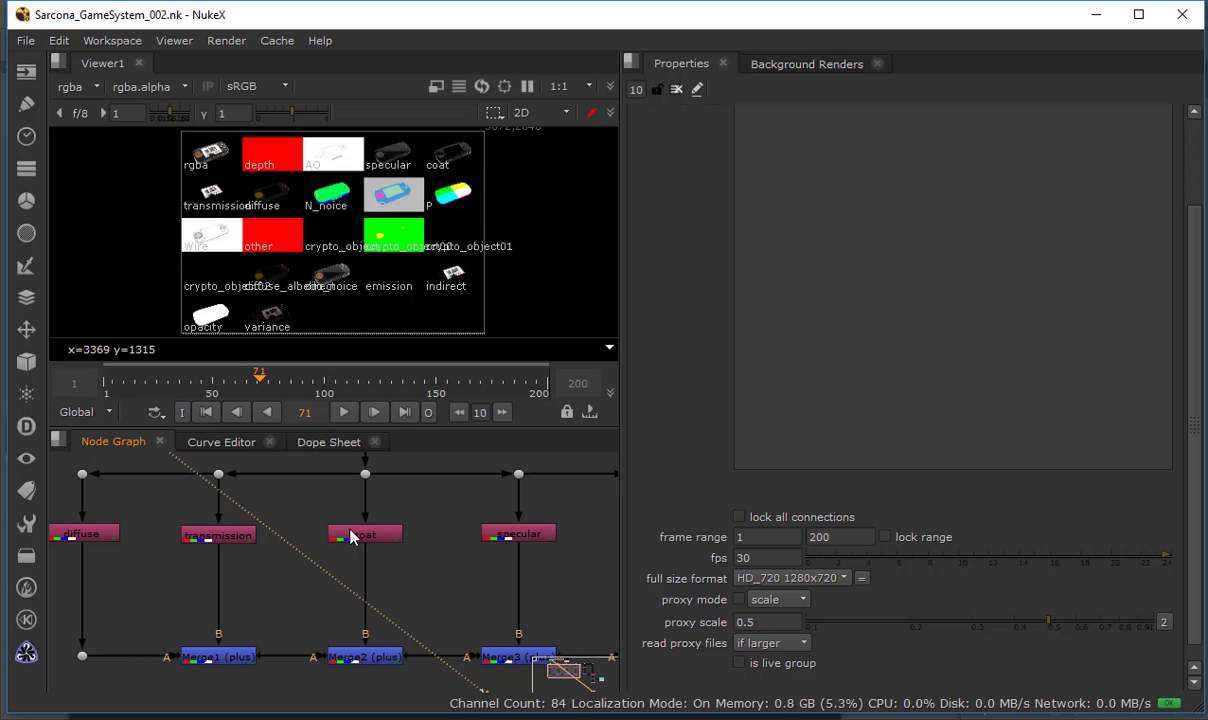
pyautogui.moveTo(615, 541); pyautogui.dragTo(360, 528, button='middle')
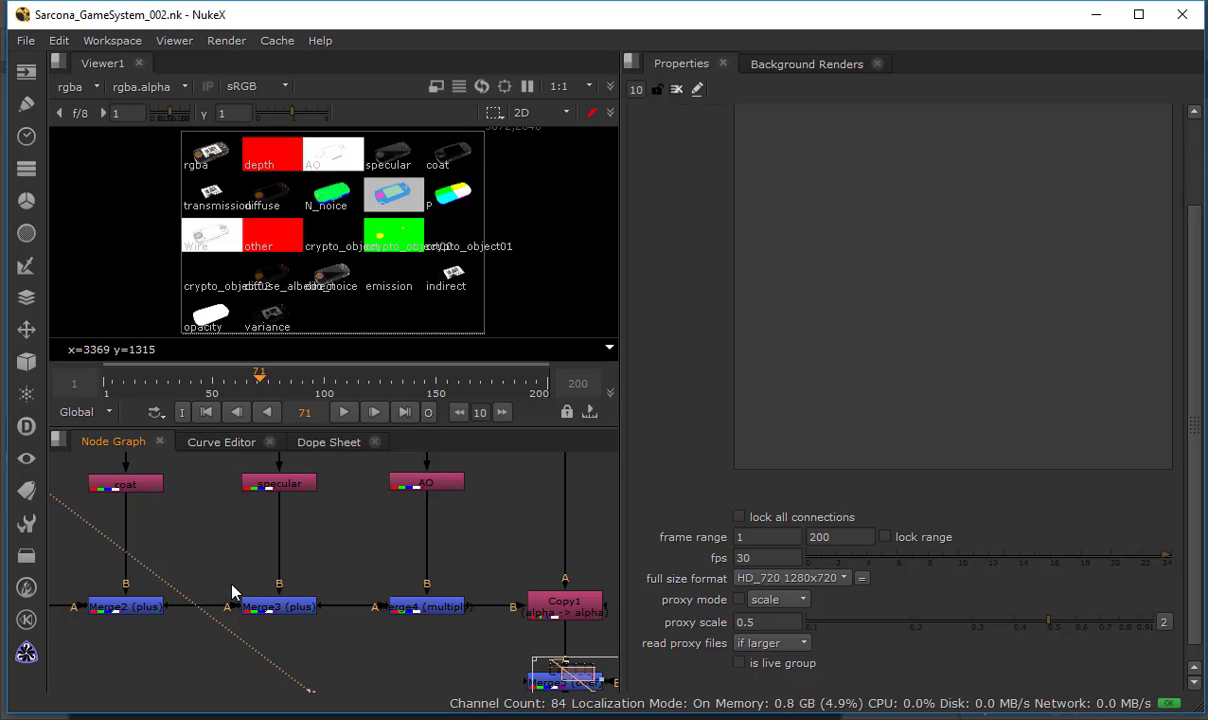
# View the outputs of the Copy1, Merge5 and Glow1 nodes one after another in the viewer.
pyautogui.moveTo(580, 613); pyautogui.dragTo(348, 612, button='middle')
pyautogui.click(350, 612)
pyautogui.press('1')
pyautogui.click(358, 648)
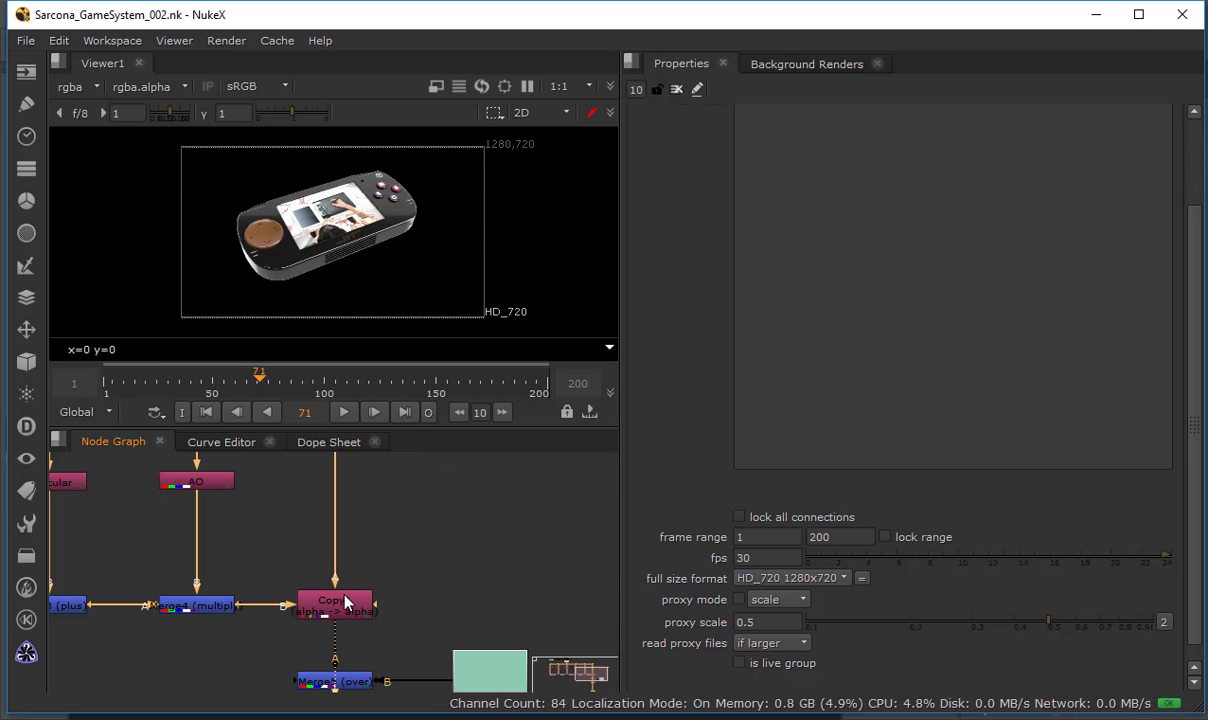
pyautogui.moveTo(360, 652); pyautogui.dragTo(372, 512, button='middle')
pyautogui.click(346, 541)
pyautogui.press('1')
pyautogui.click(362, 603)
pyautogui.press('1')
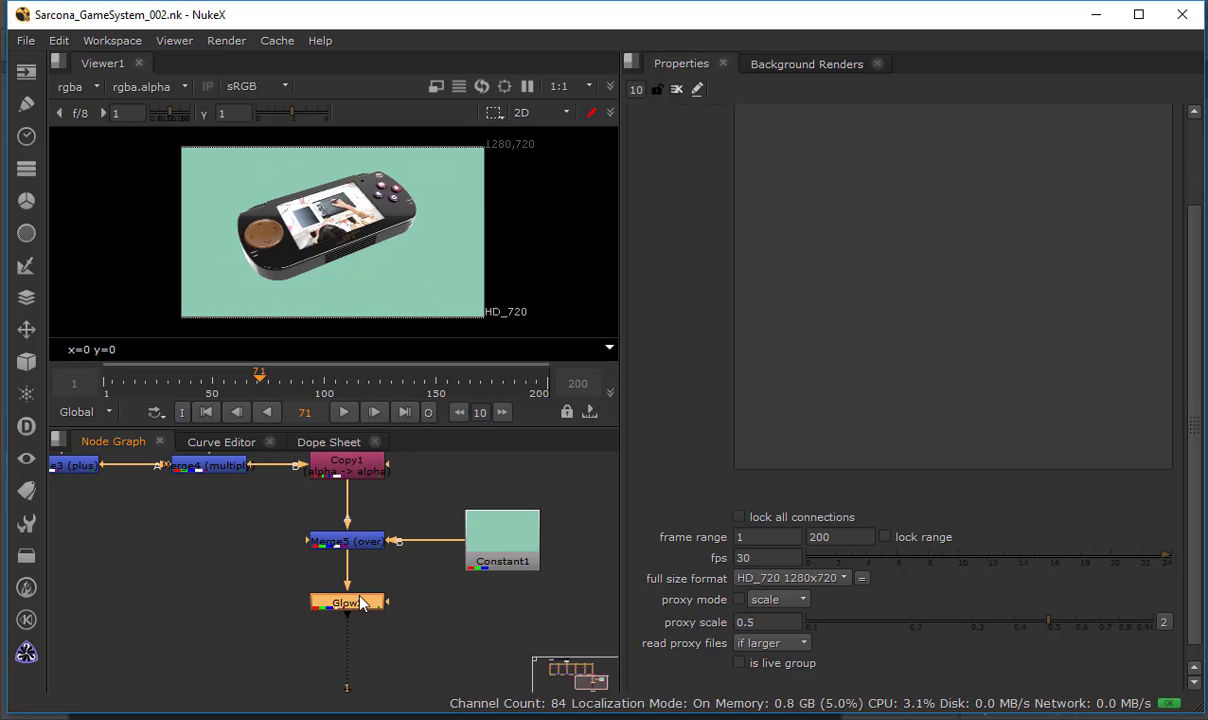
pyautogui.click(465, 628)
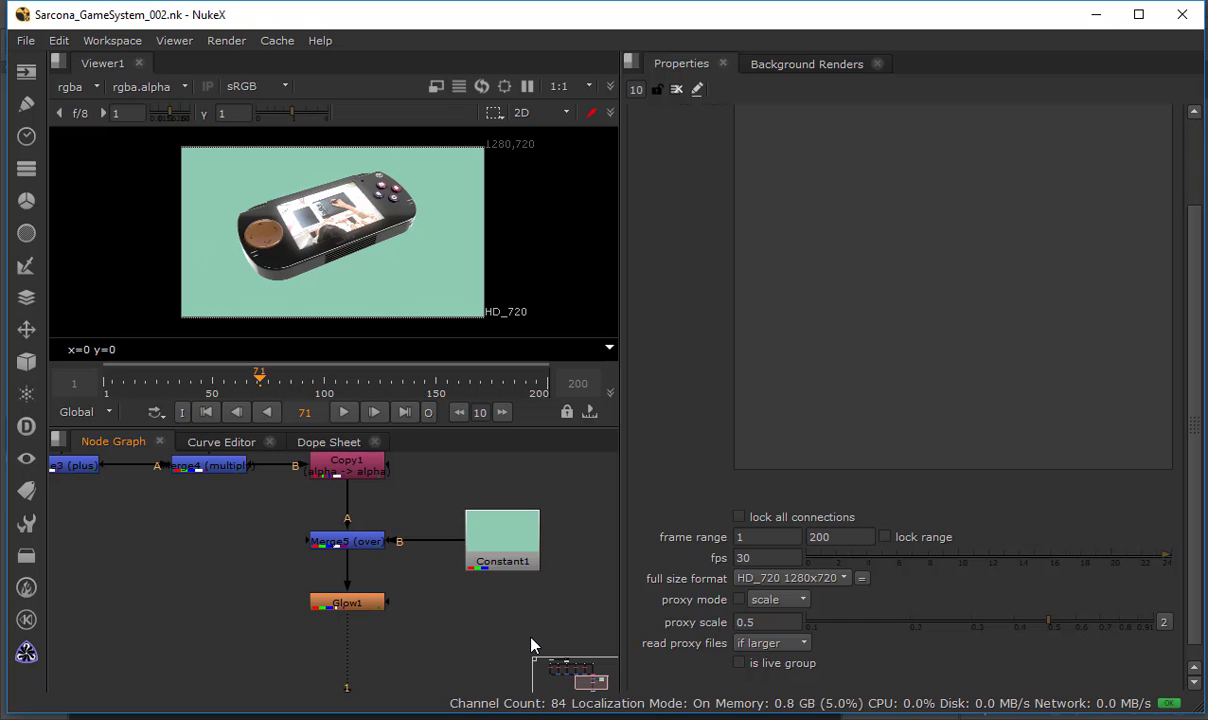
# Switch to the GameStation scene in Maya and close the Arnold RenderView.
pyautogui.click(857, 719)
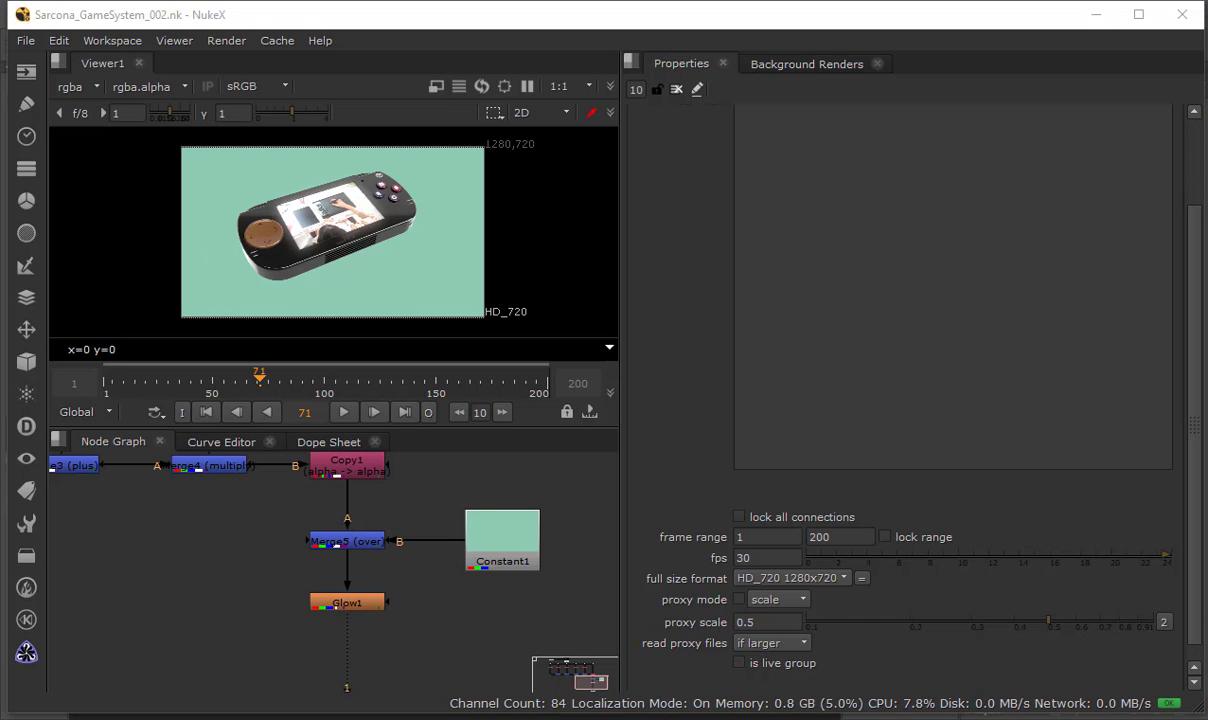
pyautogui.click(855, 619)
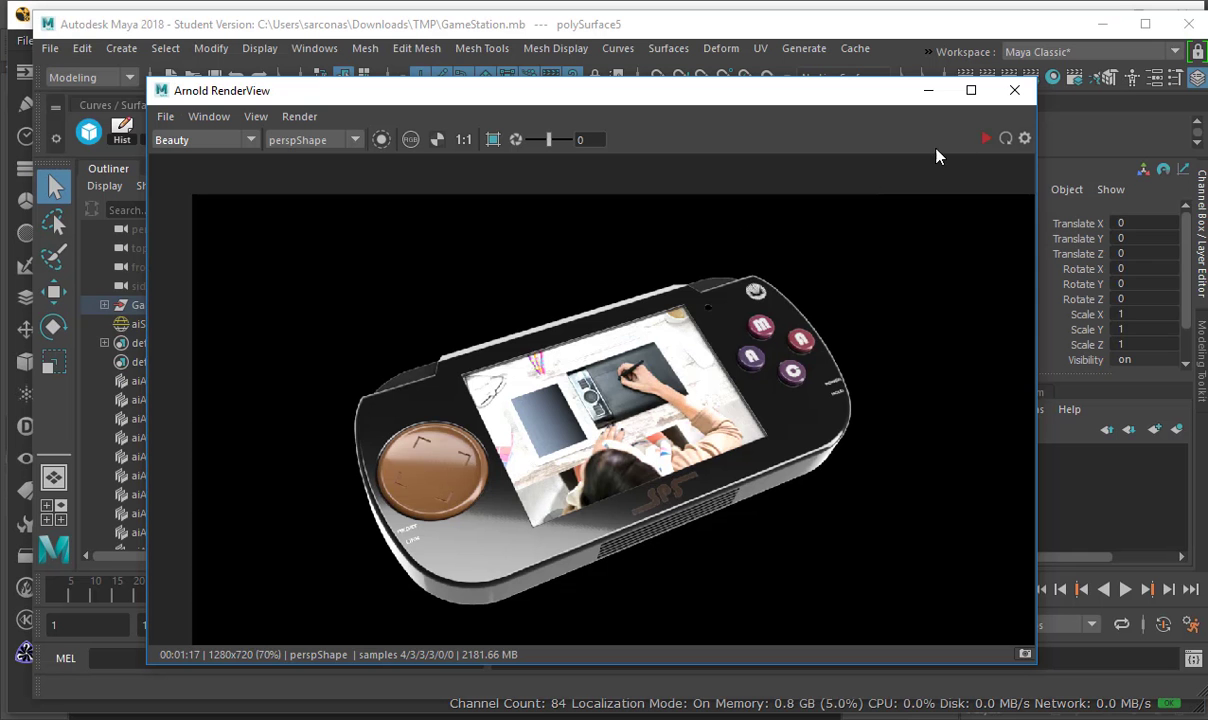
pyautogui.click(1014, 90)
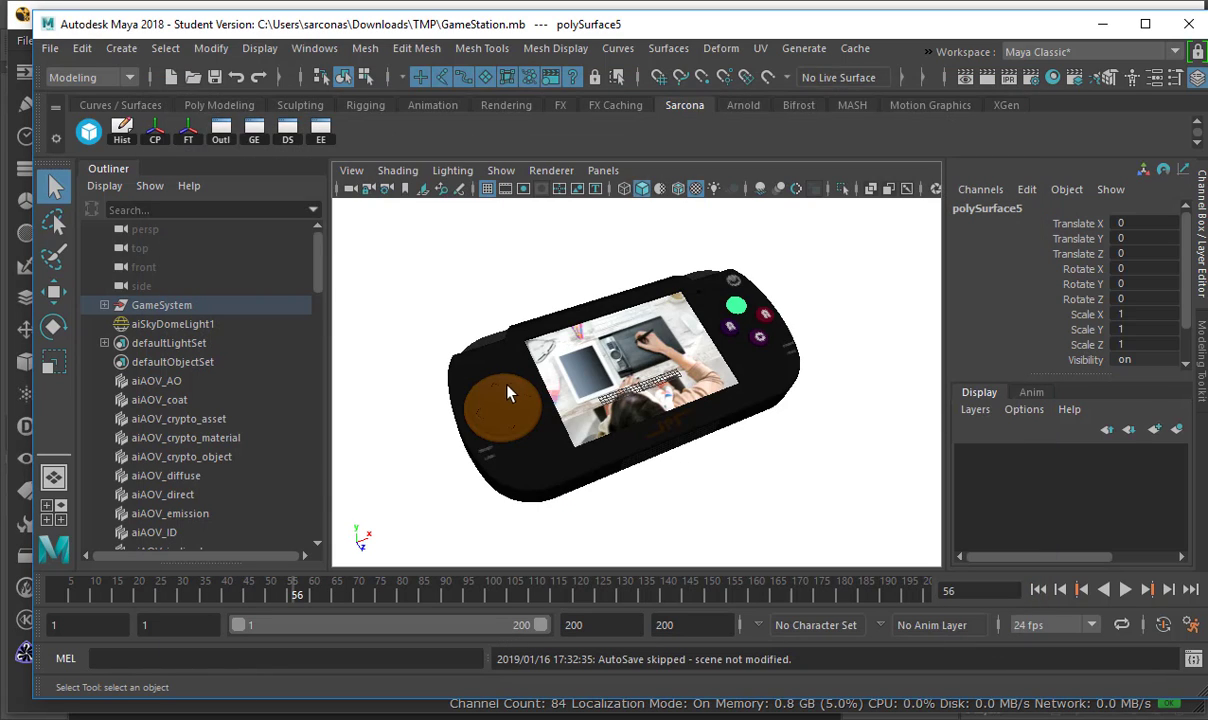
# Open the Render Settings, move the window clear of the model and show the AOVs.
pyautogui.click(1010, 79)
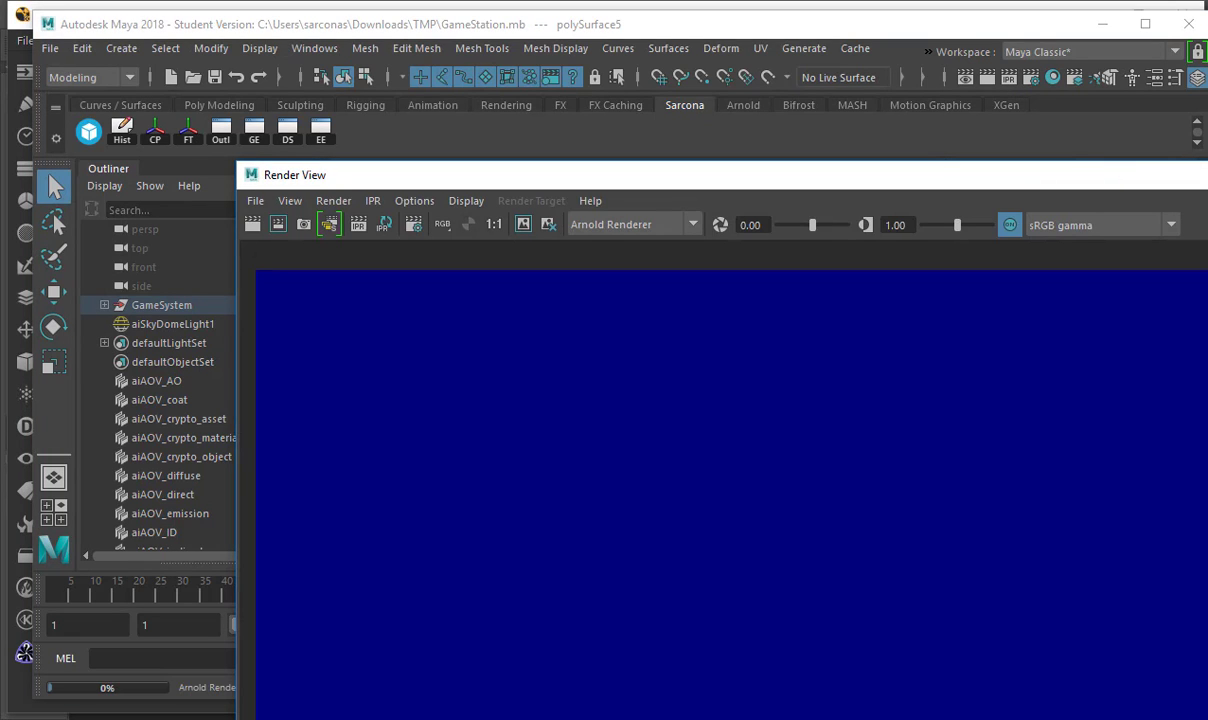
pyautogui.click(550, 94)
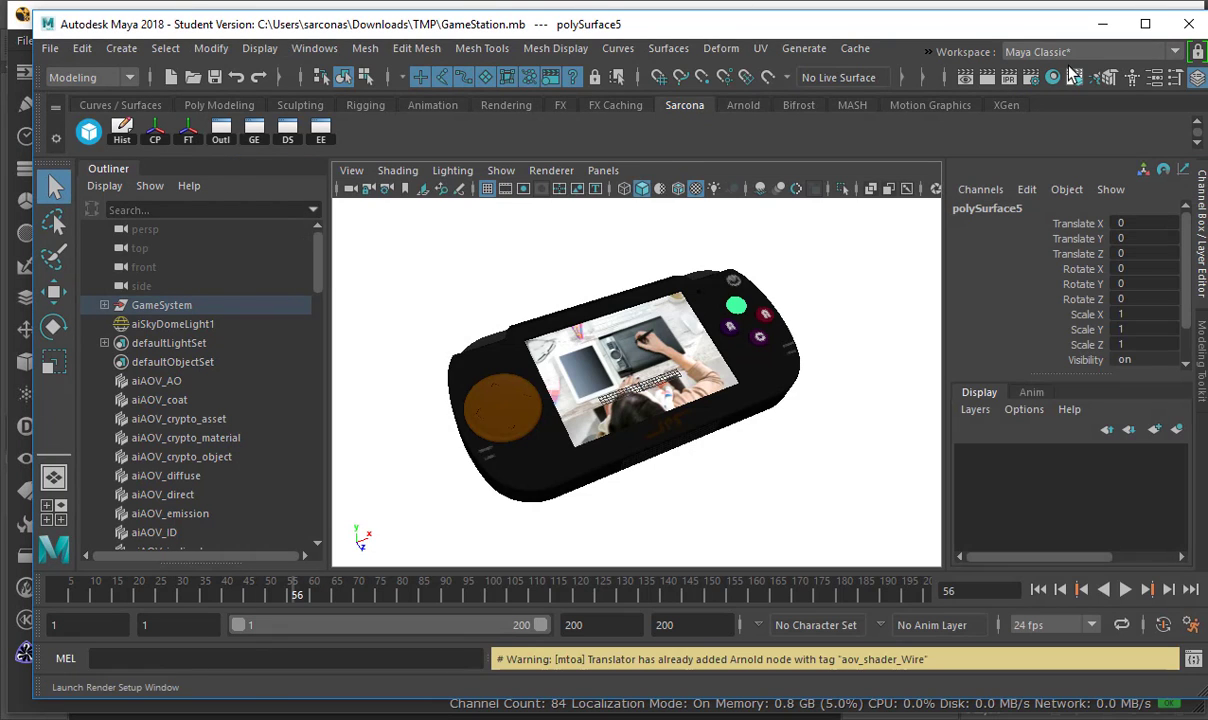
pyautogui.click(1033, 78)
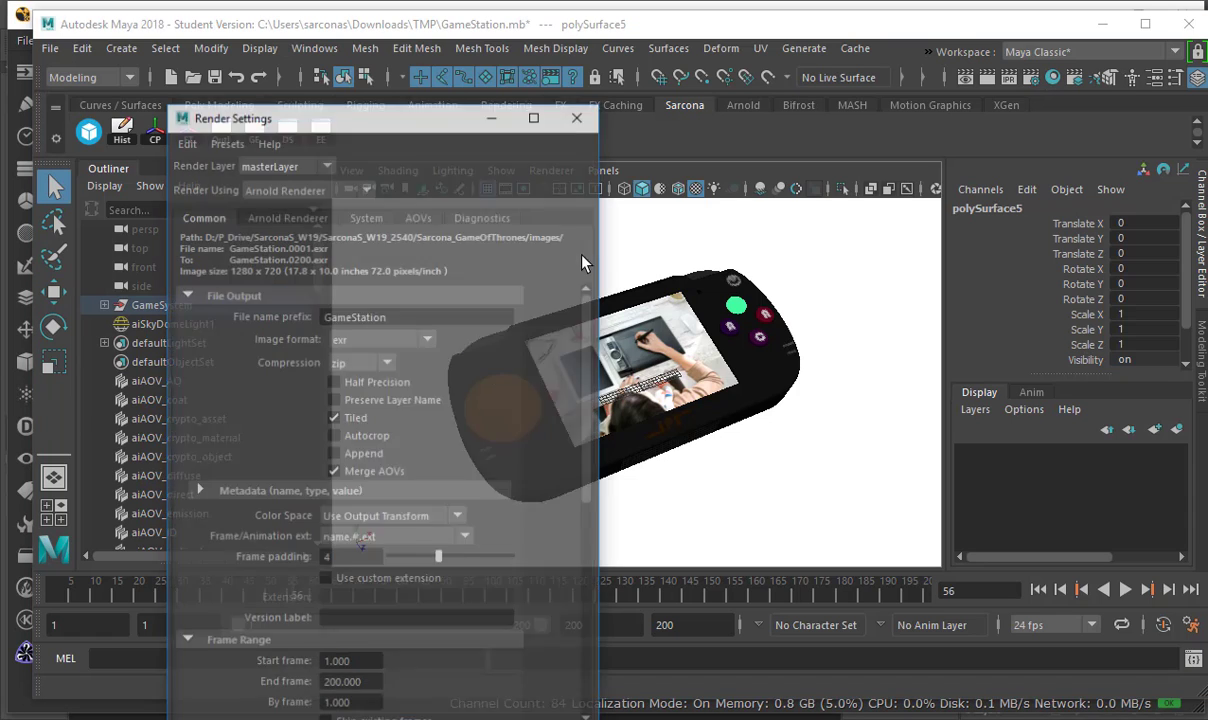
pyautogui.moveTo(420, 115); pyautogui.dragTo(354, 35)
pyautogui.click(352, 138)
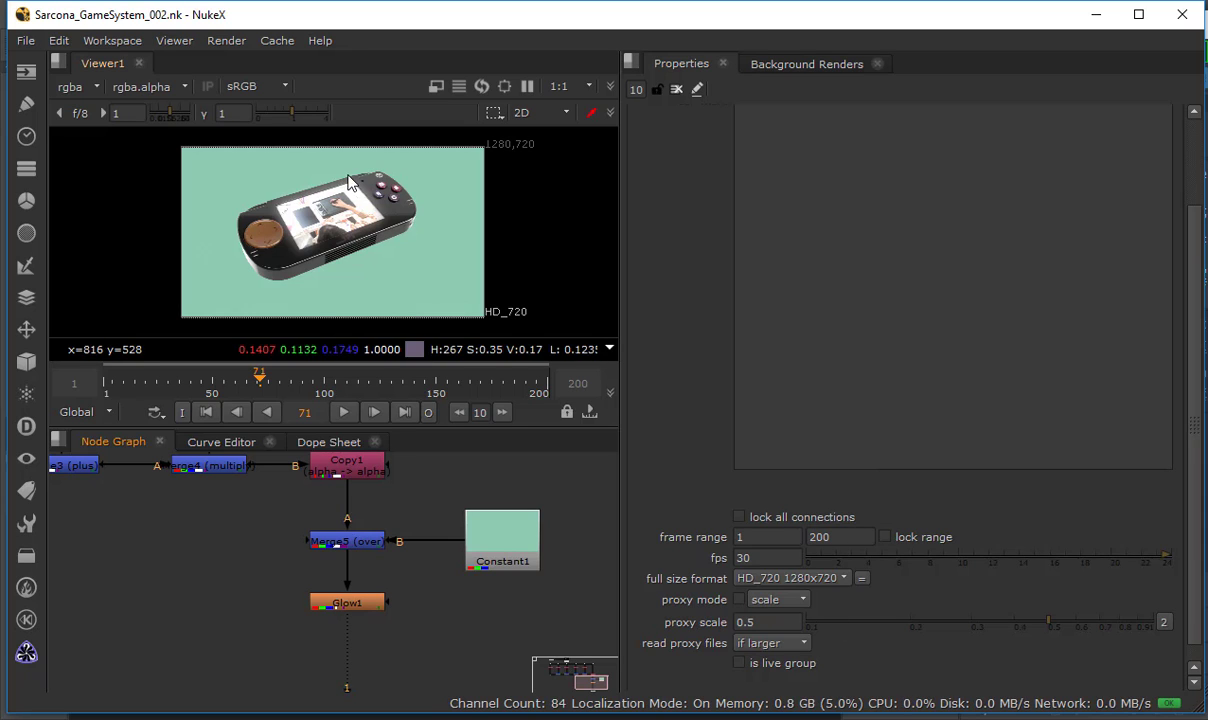
# Inspect the Nuke composite up close, switch back to Maya and go through the active AOVs from AO to crypto_object.
pyautogui.scroll(3, 424, 208)
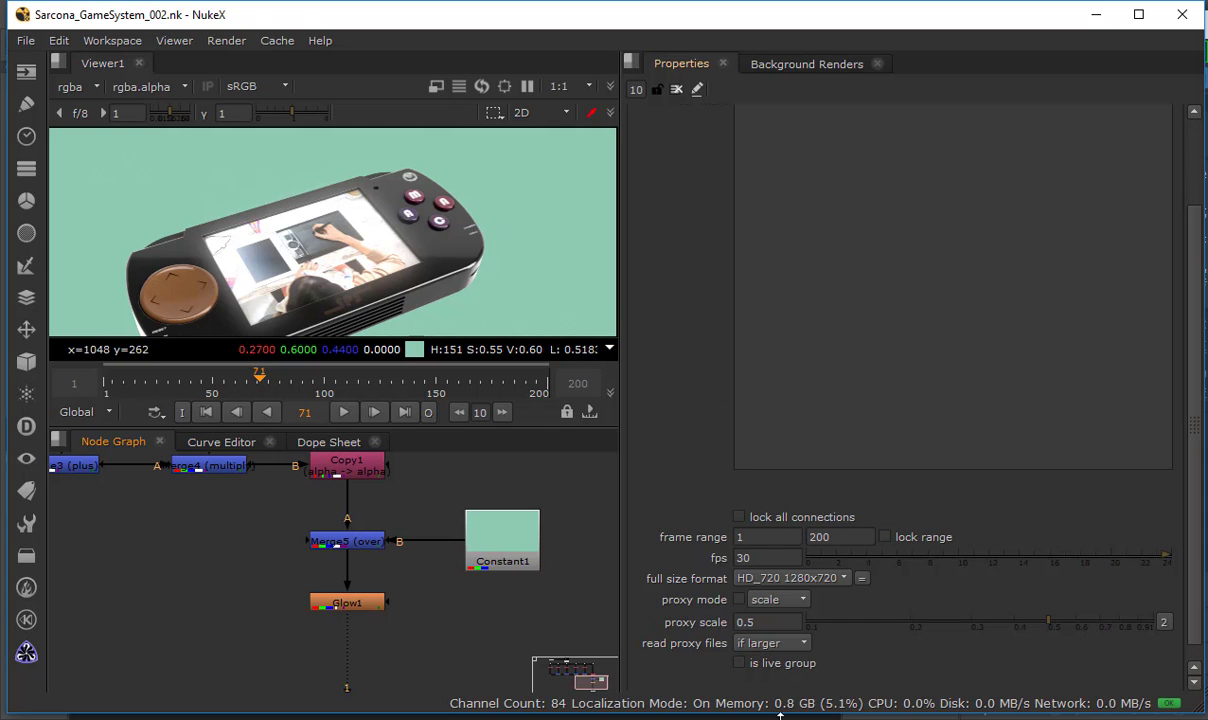
pyautogui.click(870, 656)
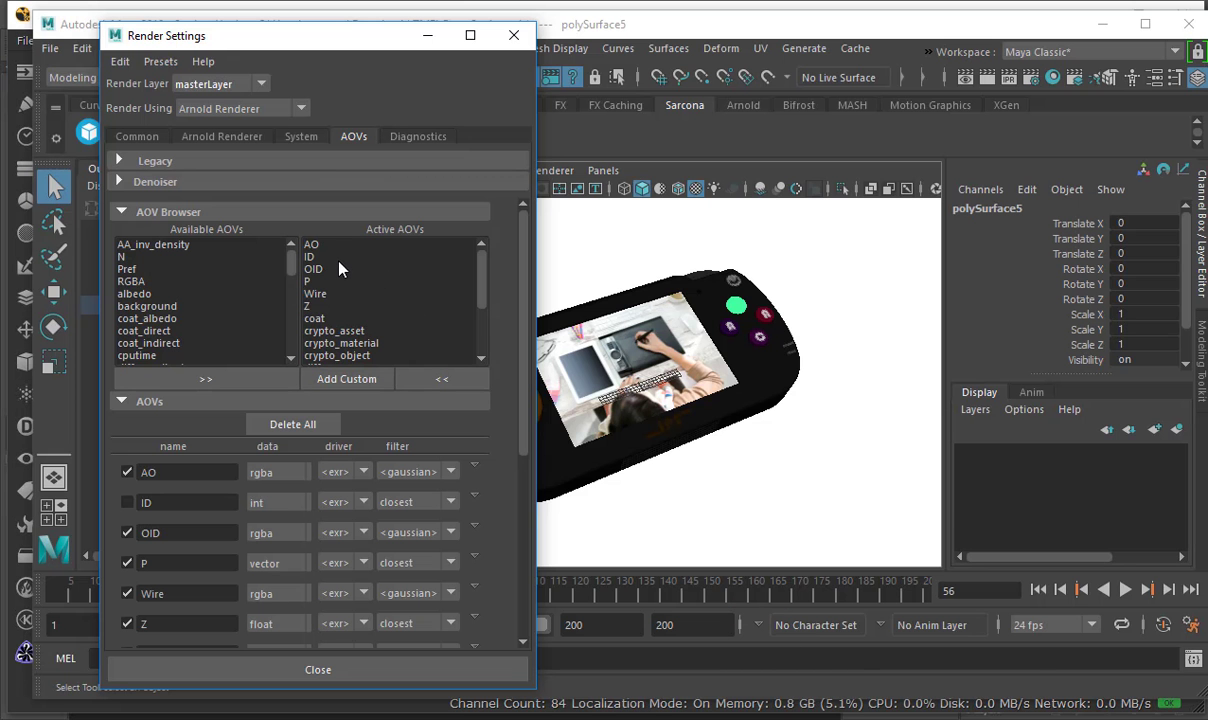
pyautogui.click(337, 245)
pyautogui.click(336, 257)
pyautogui.click(335, 269)
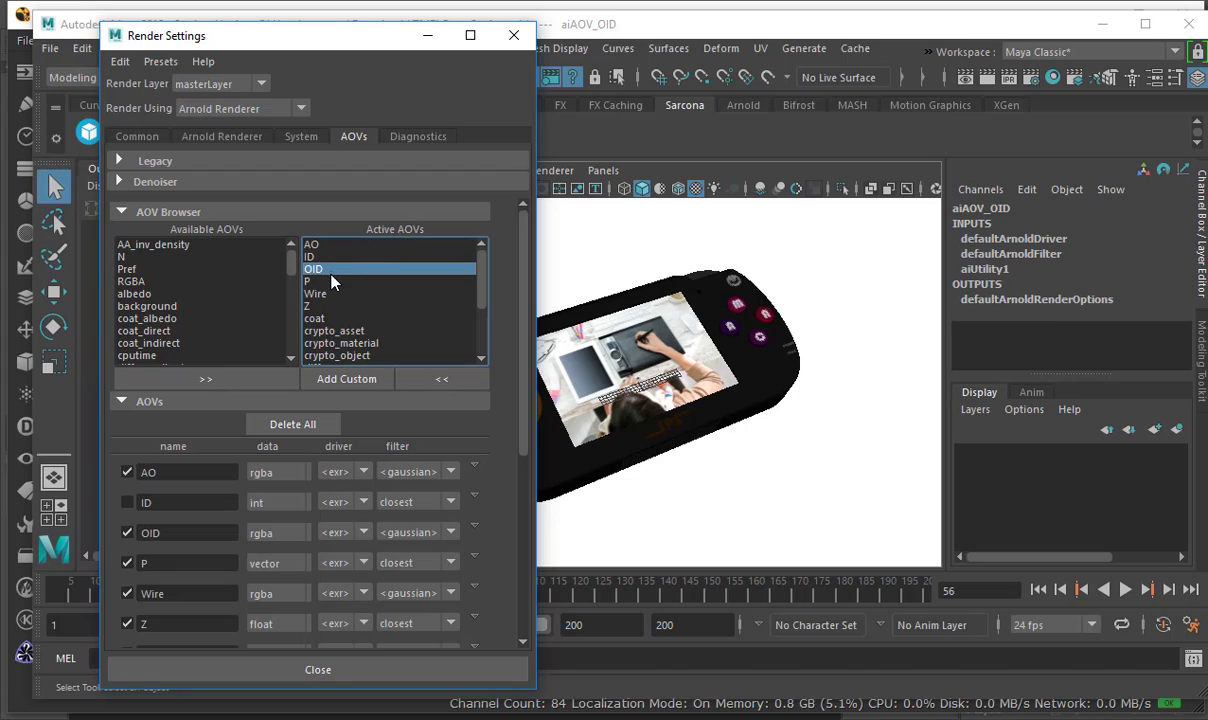
pyautogui.click(335, 281)
pyautogui.click(335, 293)
pyautogui.click(334, 306)
pyautogui.click(333, 318)
pyautogui.click(334, 331)
pyautogui.click(334, 355)
pyautogui.scroll(-2, 337, 340)
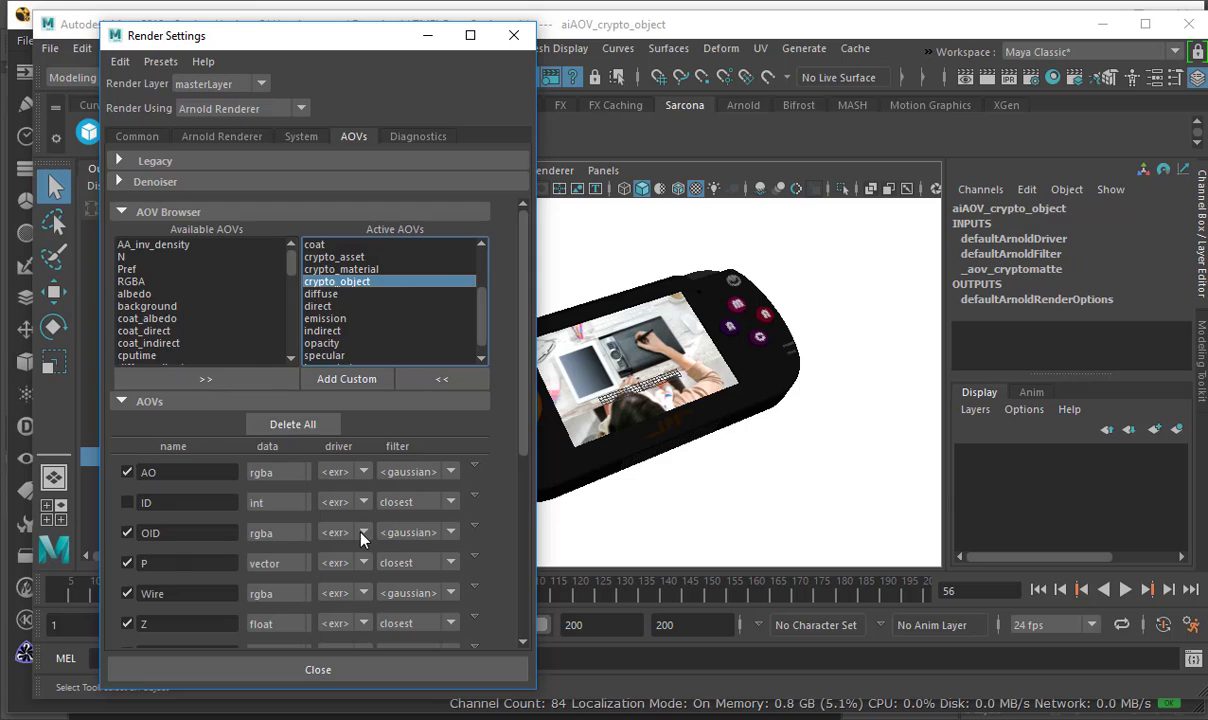
# Go through the active AOV list in the Render Settings, picking out diffuse, direct, Wire, Z and AO.
pyautogui.scroll(-1, 341, 515)
pyautogui.scroll(-4, 221, 534)
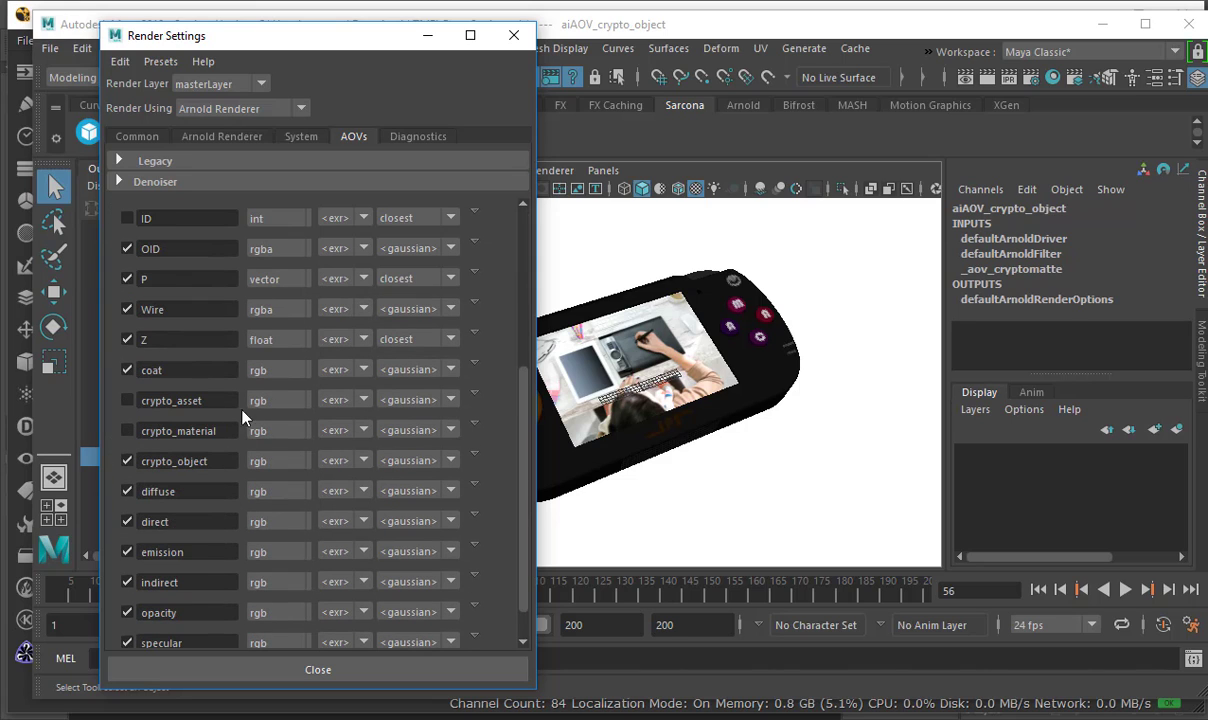
pyautogui.scroll(-1, 280, 424)
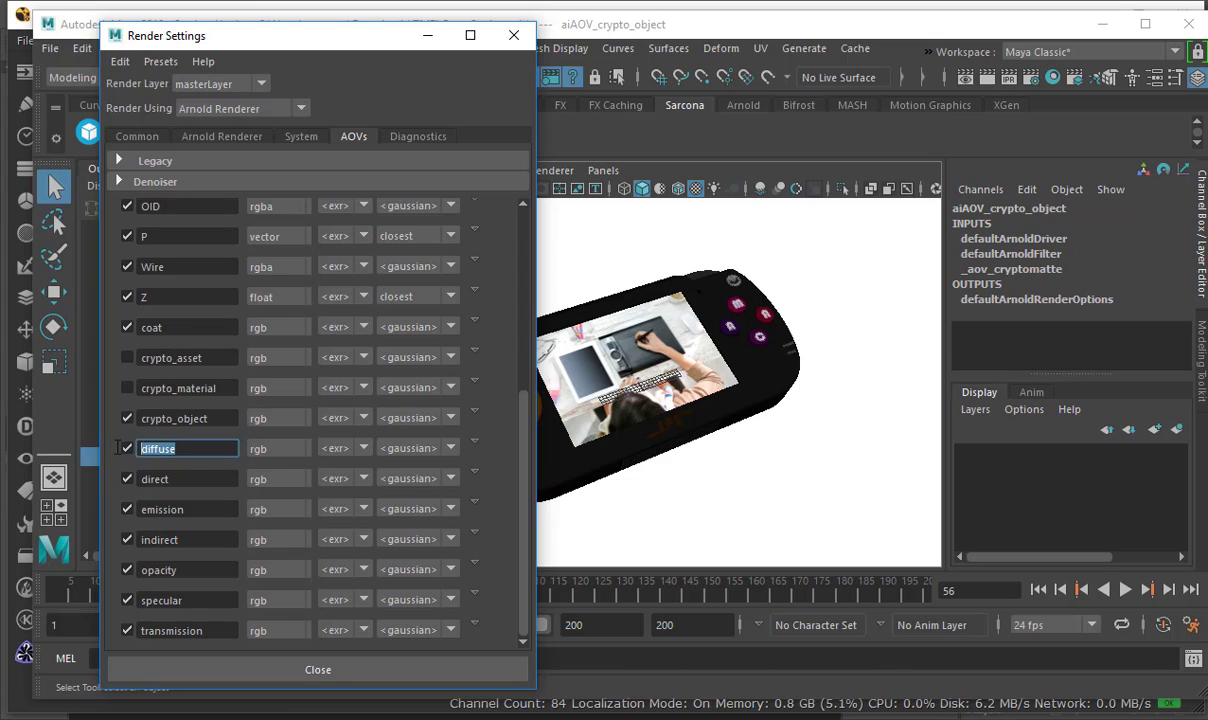
pyautogui.doubleClick(160, 479)
pyautogui.scroll(1, 176, 503)
pyautogui.doubleClick(180, 360)
pyautogui.scroll(3, 184, 373)
pyautogui.doubleClick(184, 379)
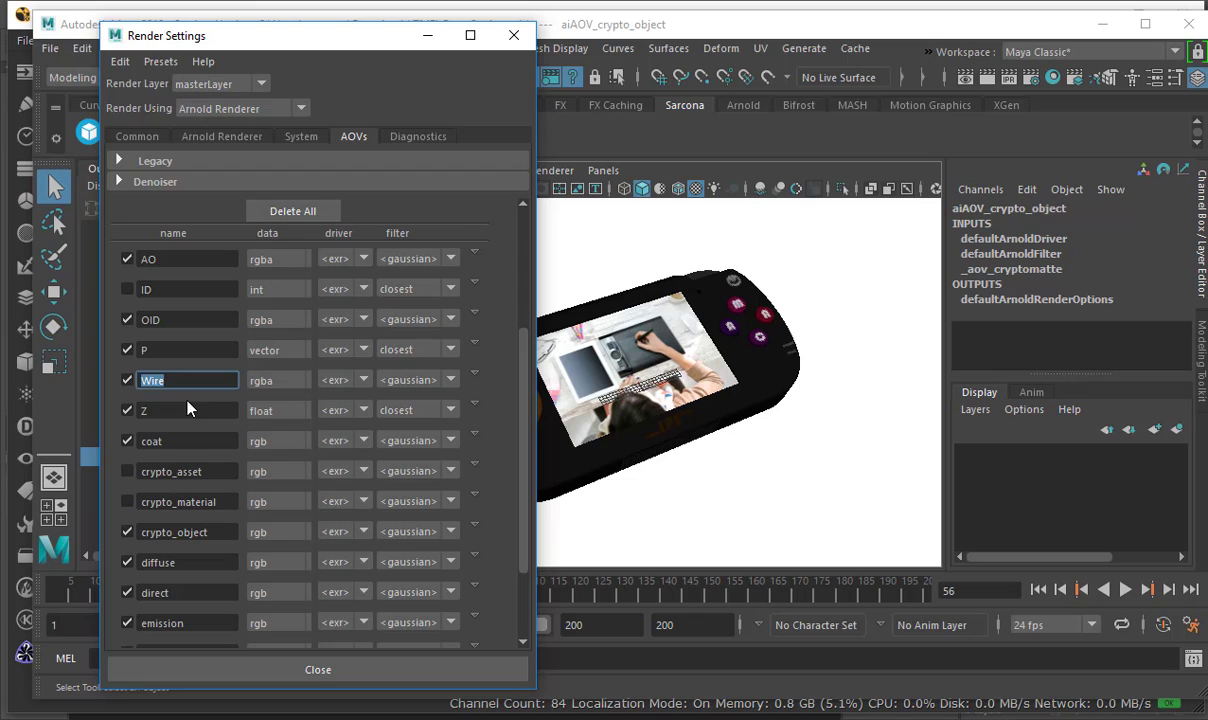
pyautogui.press('Tab')
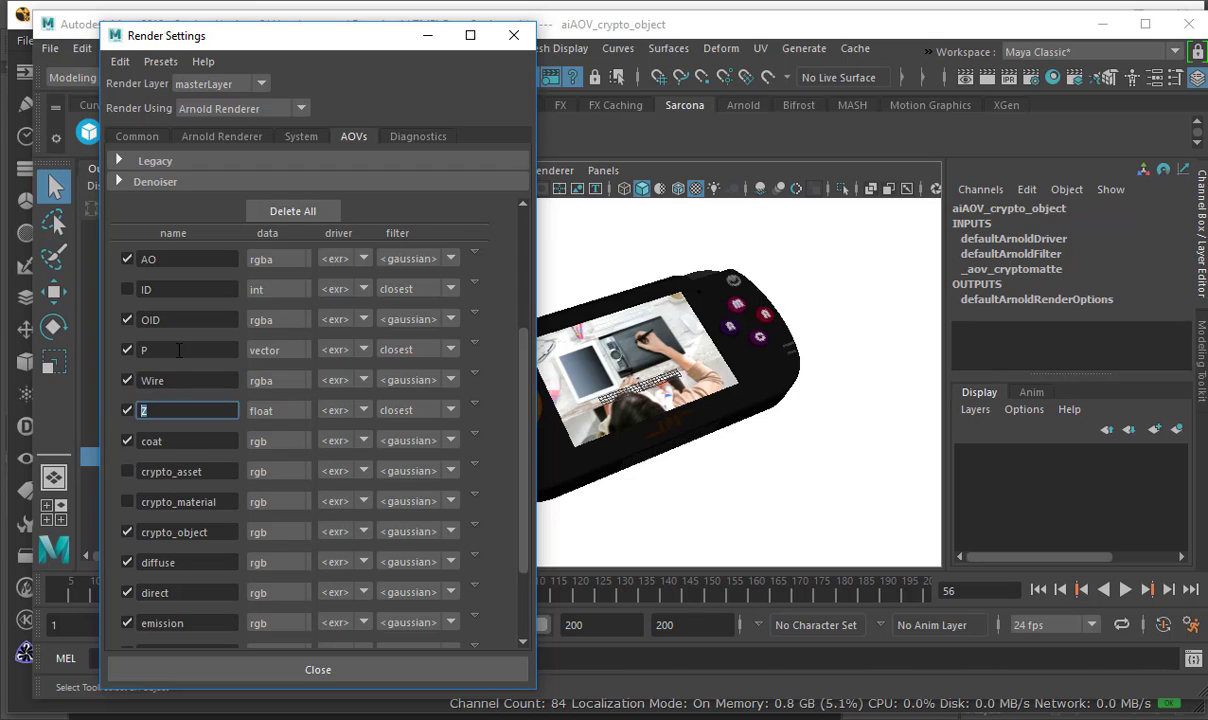
pyautogui.doubleClick(176, 258)
pyautogui.scroll(3, 172, 335)
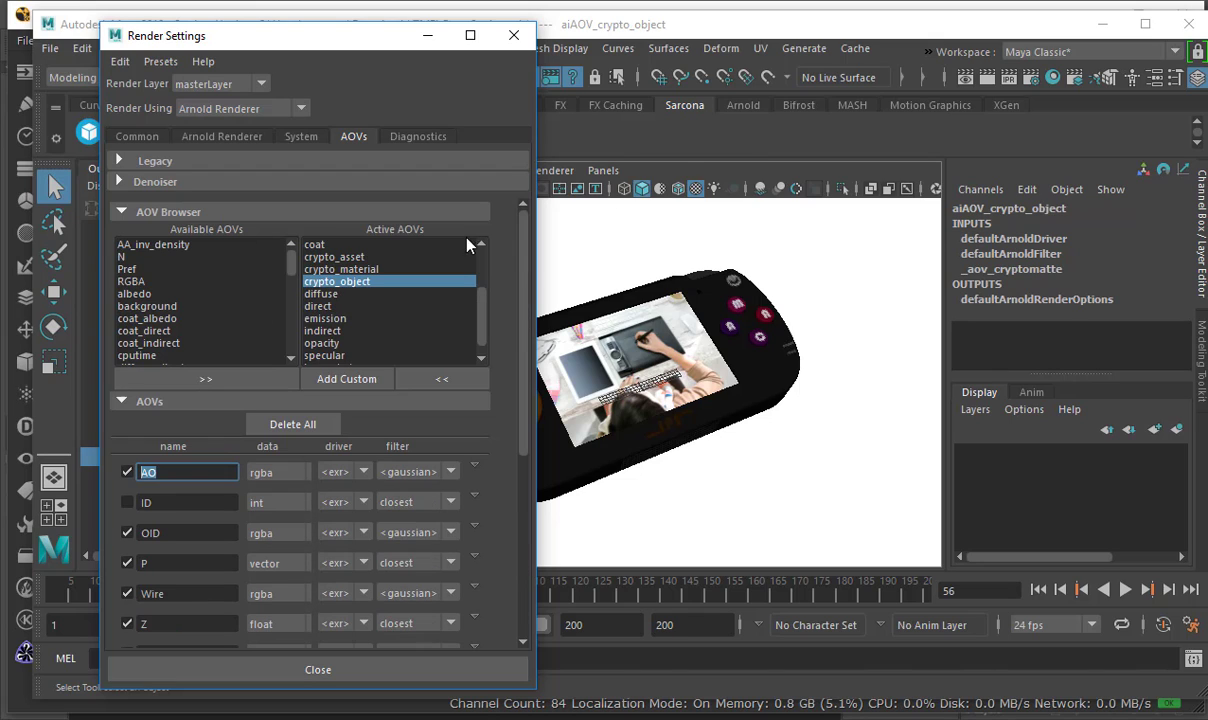
# Render the scene with Arnold and display the AO AOV in the RenderView.
pyautogui.click(925, 52)
pyautogui.moveTo(965, 94)
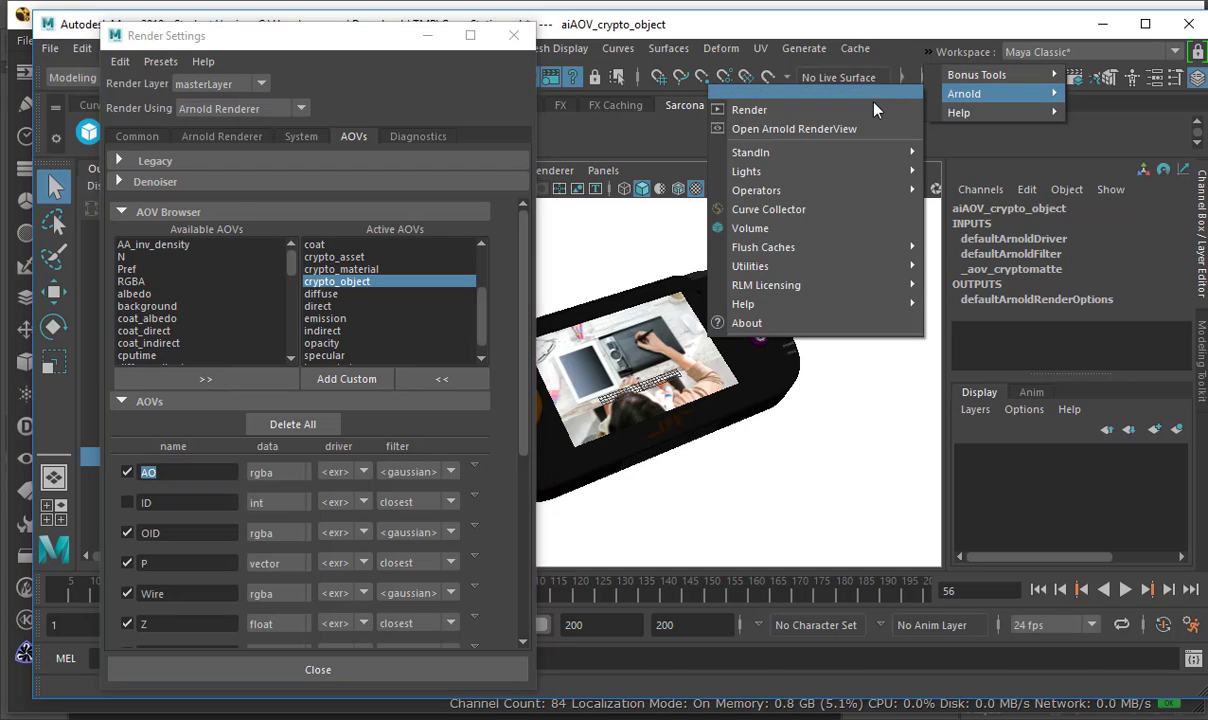
pyautogui.click(870, 107)
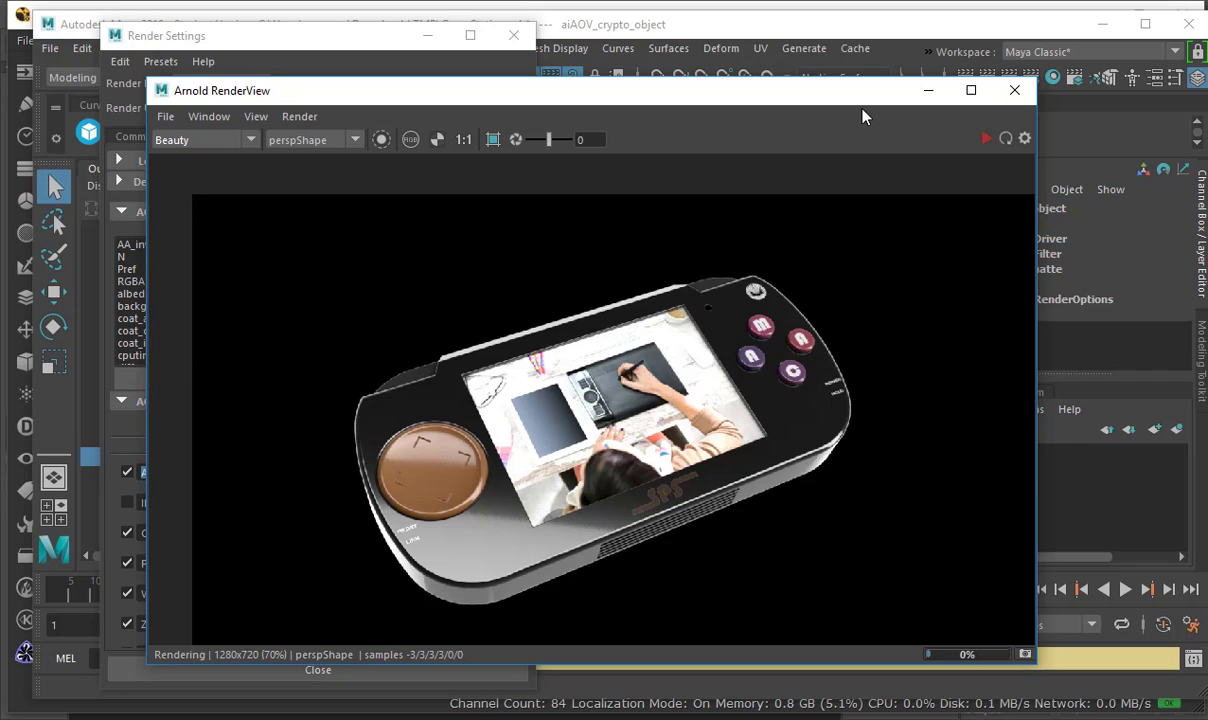
pyautogui.click(220, 142)
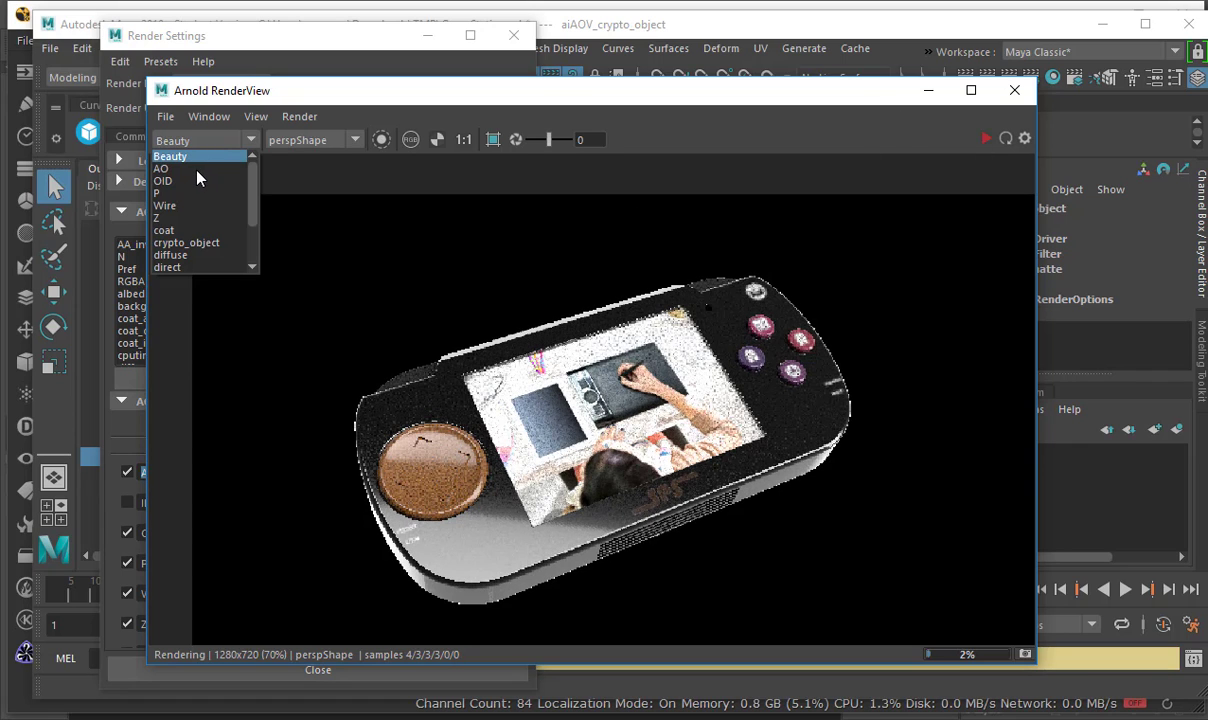
pyautogui.click(162, 168)
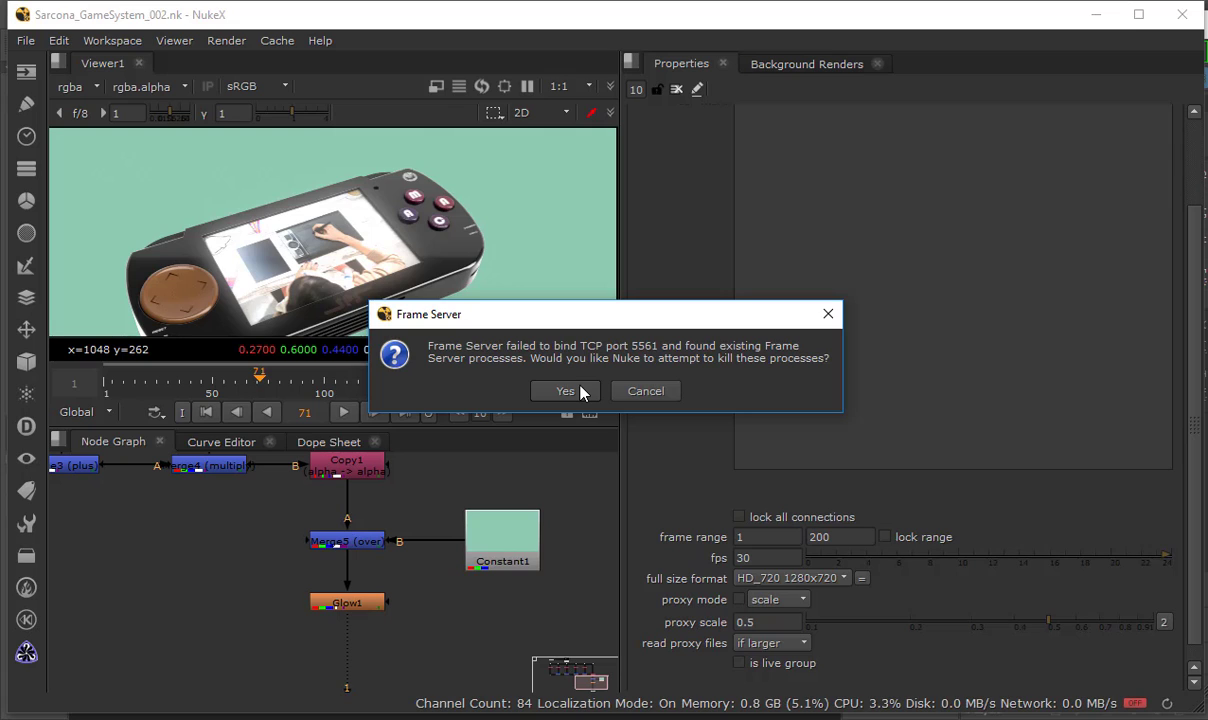
# Cancel the Frame Server prompt in Nuke, switch back to Maya and display the OID AOV in the RenderView.
pyautogui.click(645, 391)
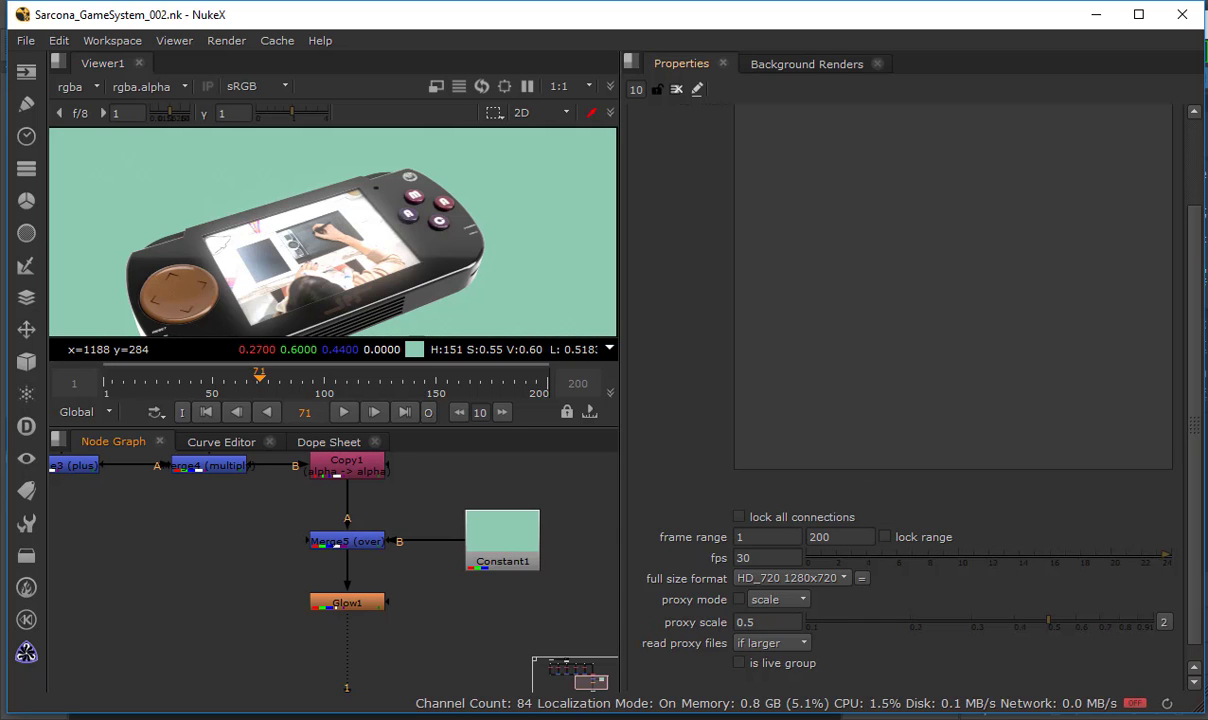
pyautogui.click(845, 660)
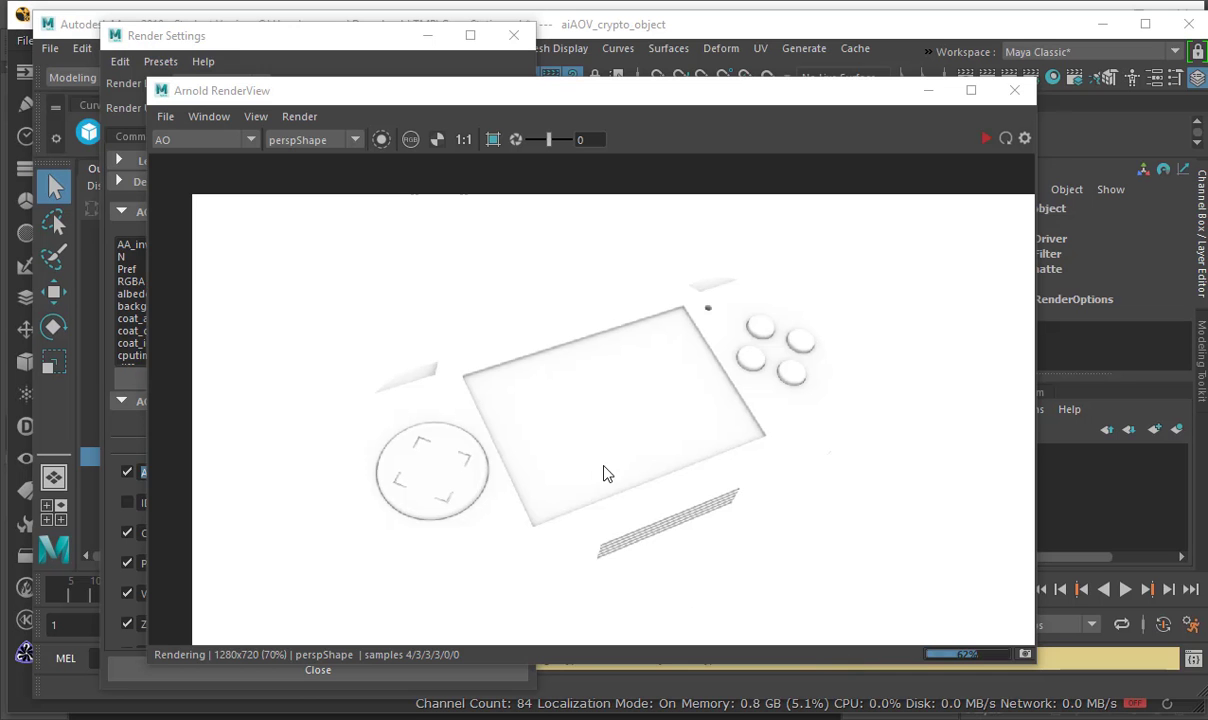
pyautogui.click(218, 147)
pyautogui.click(199, 186)
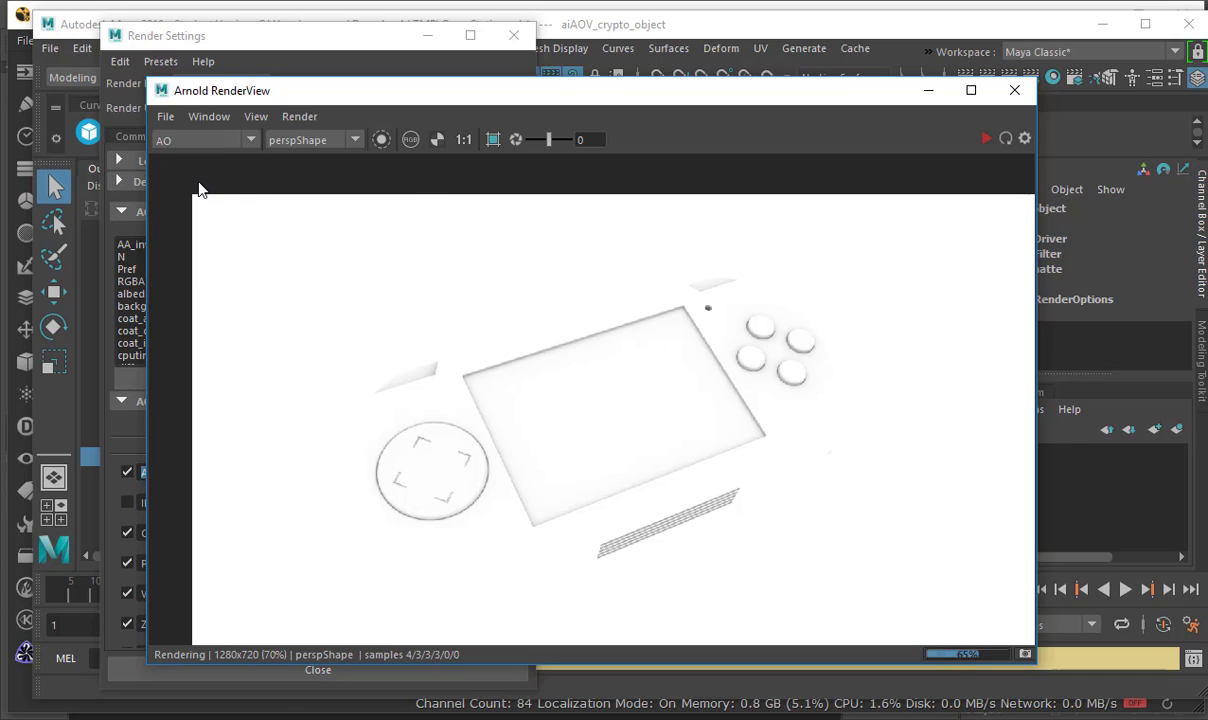
# View the P, Wire, Z, coat, crypto_object and diffuse AOVs one after another in the RenderView.
pyautogui.press('Down')
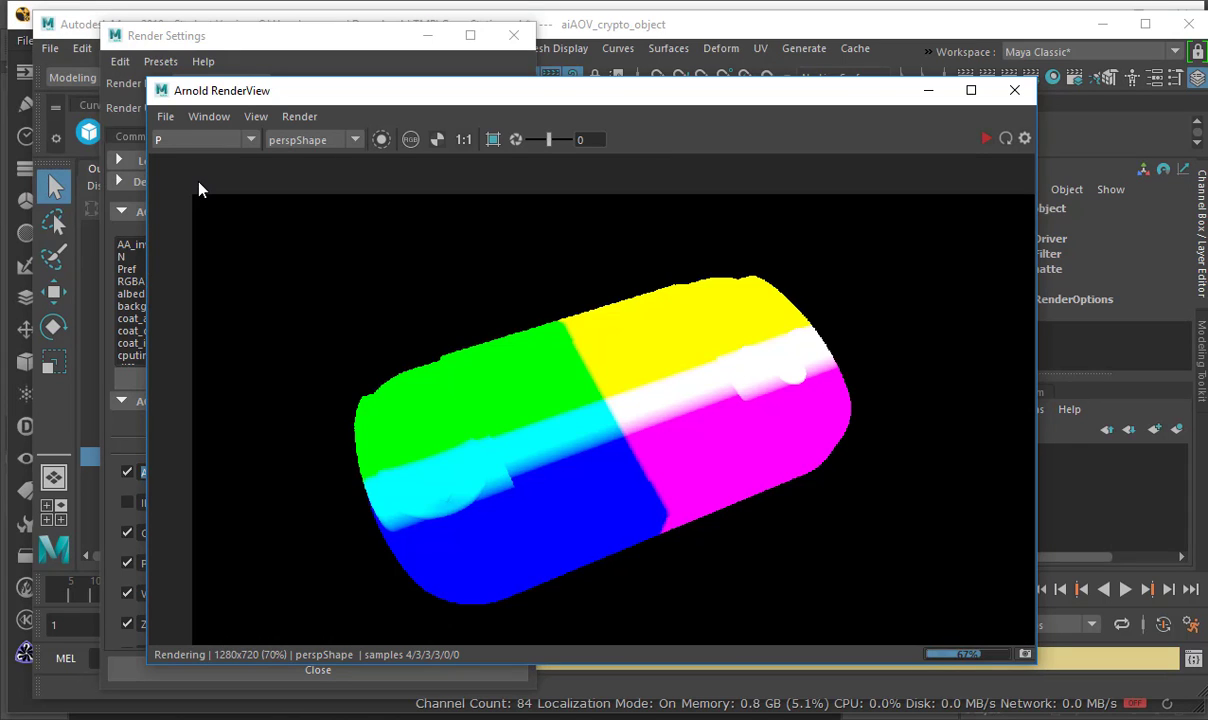
pyautogui.press('Down')
pyautogui.press('Down')
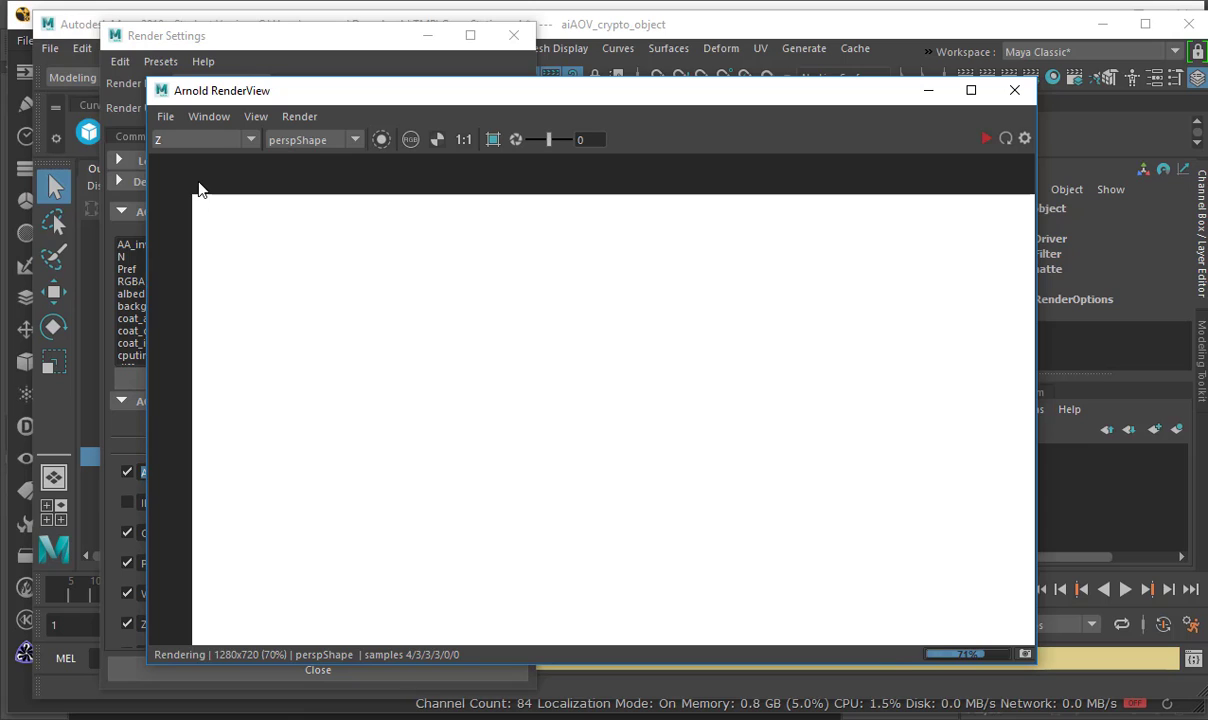
pyautogui.press('Down')
pyautogui.press('Down')
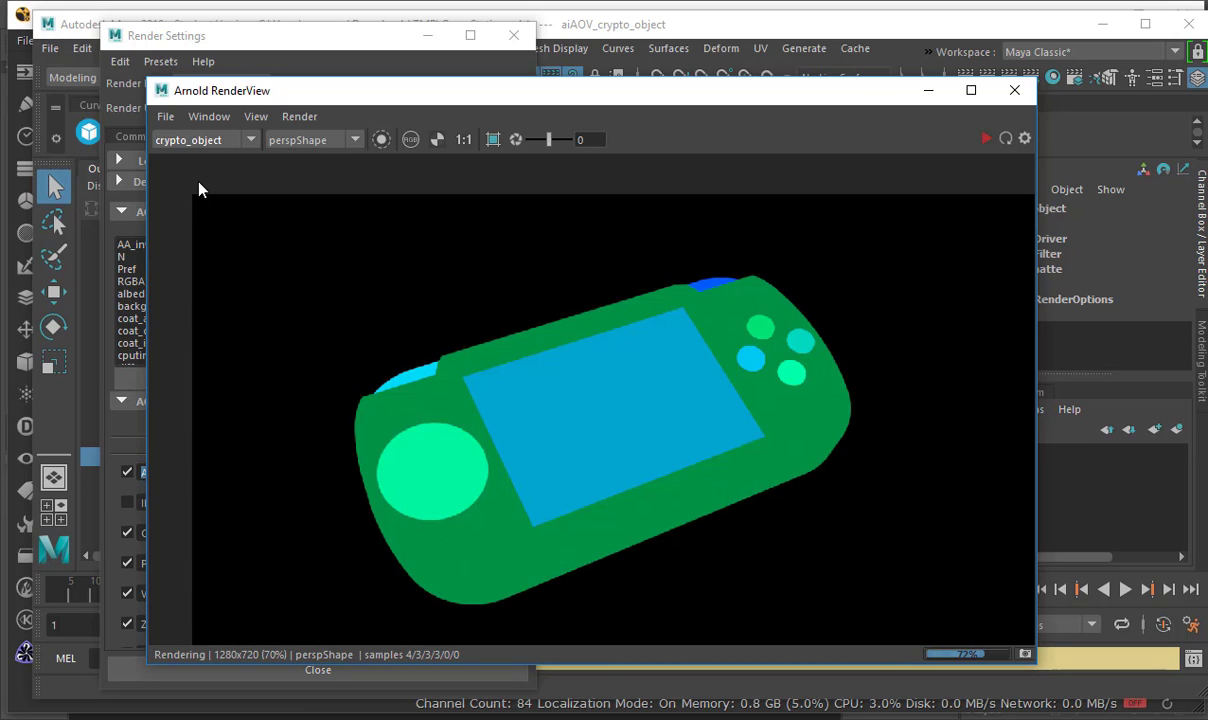
pyautogui.press('Down')
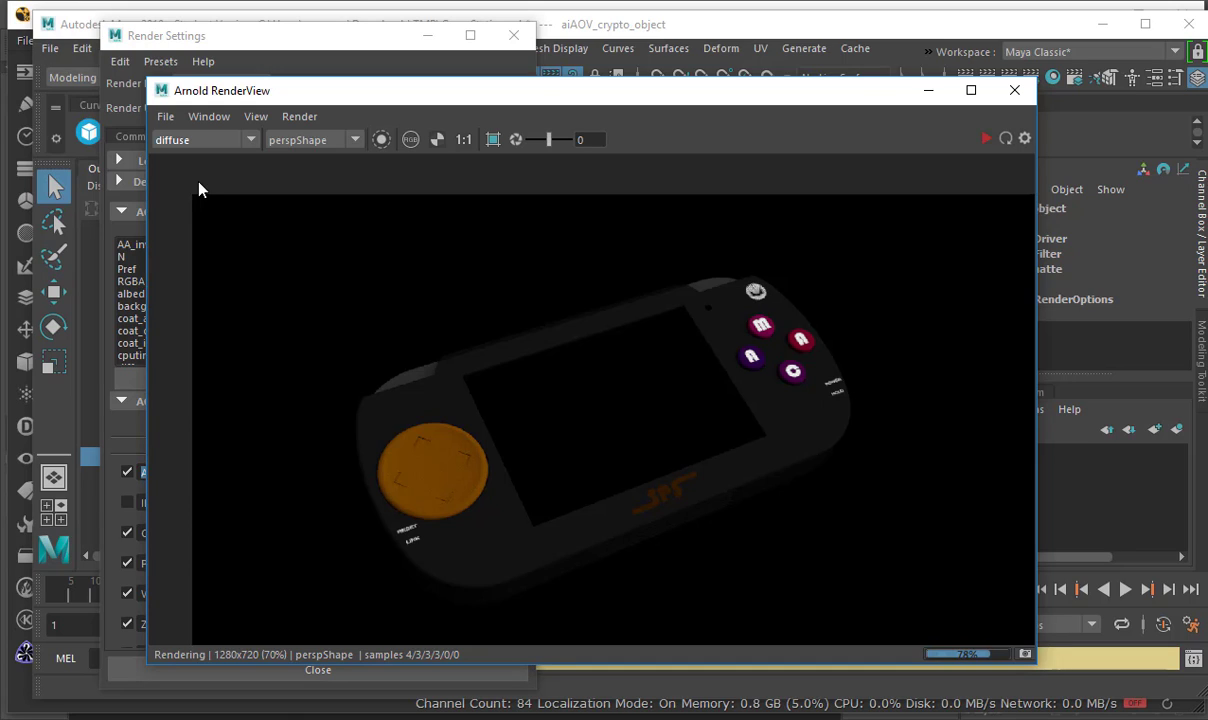
# Go back through the rendered AOVs to coat and display crypto_object in the RenderView.
pyautogui.press('Down')
pyautogui.press('Up')
pyautogui.press('Up')
pyautogui.press('Up')
pyautogui.press('Down')
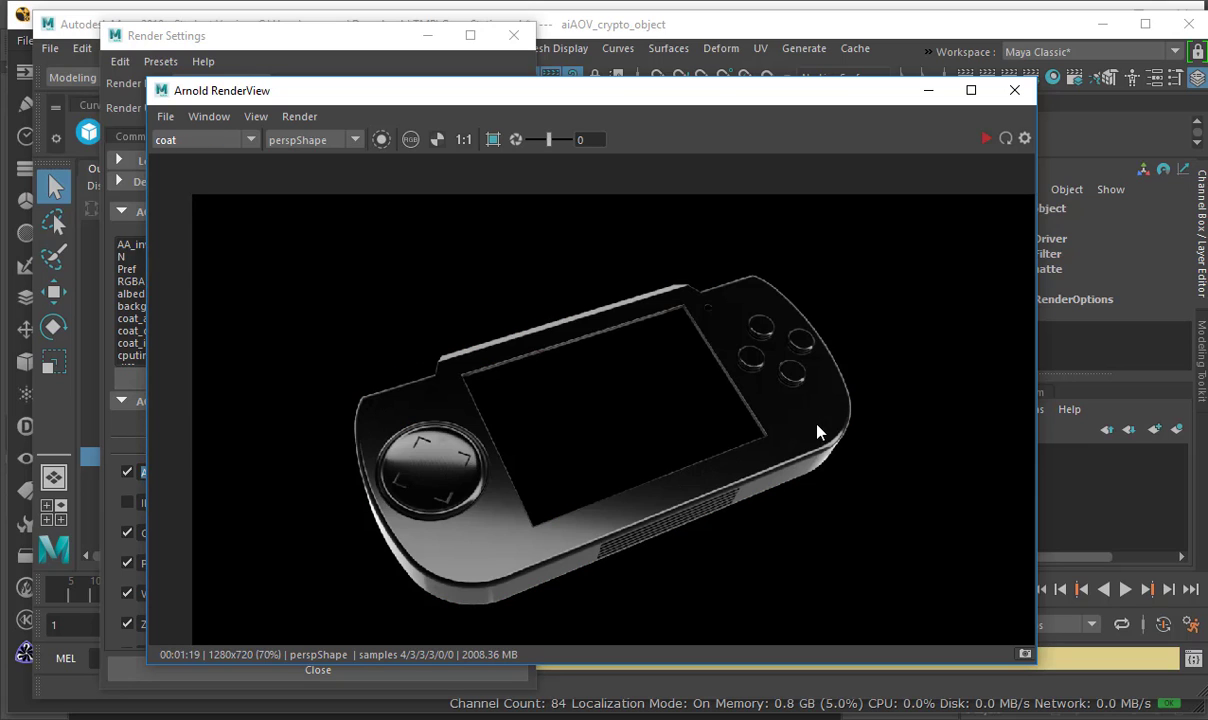
pyautogui.click(229, 147)
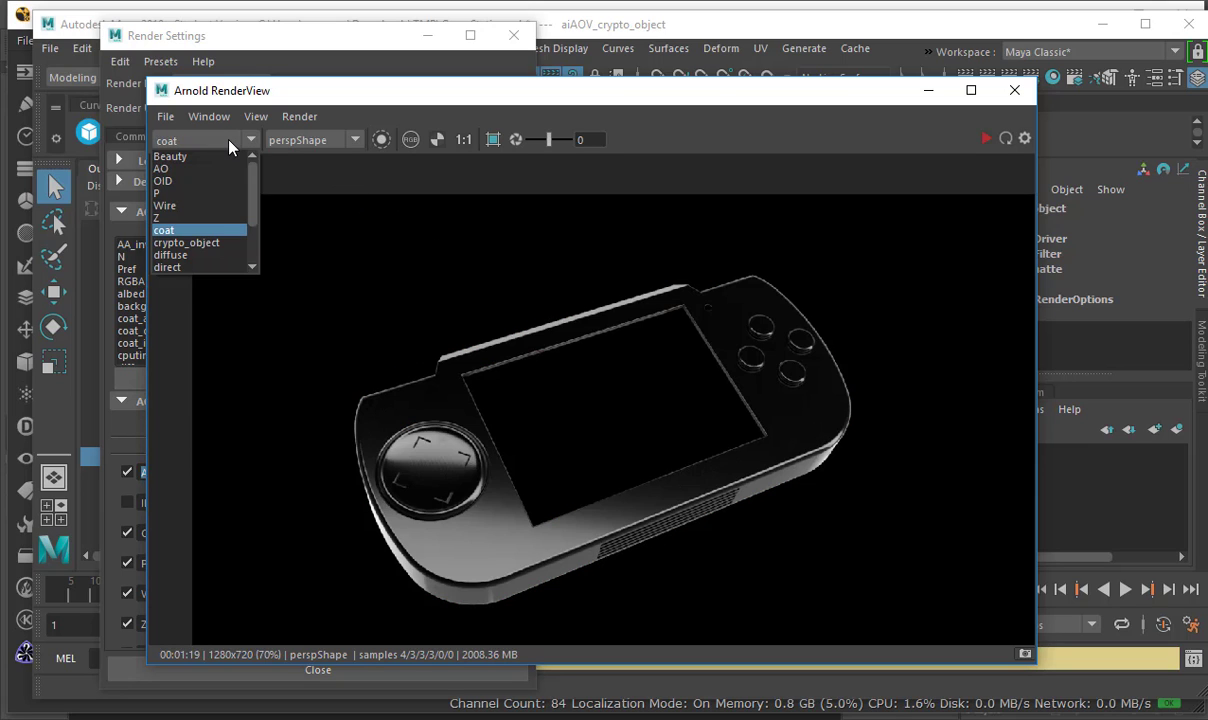
pyautogui.click(197, 244)
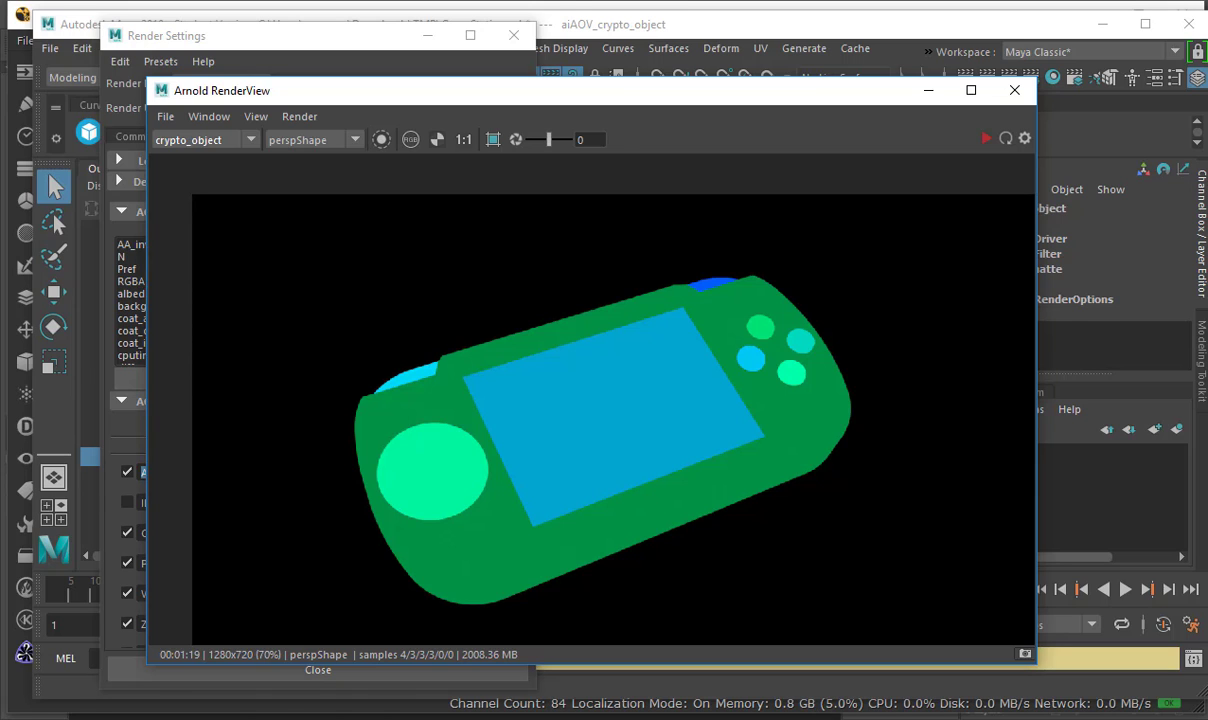
# Switch to Nuke, add a Shuffle node fed by Read1 and show its output in the viewer.
pyautogui.hotkey('alt', 'Tab')
pyautogui.scroll(10, 210, 580)
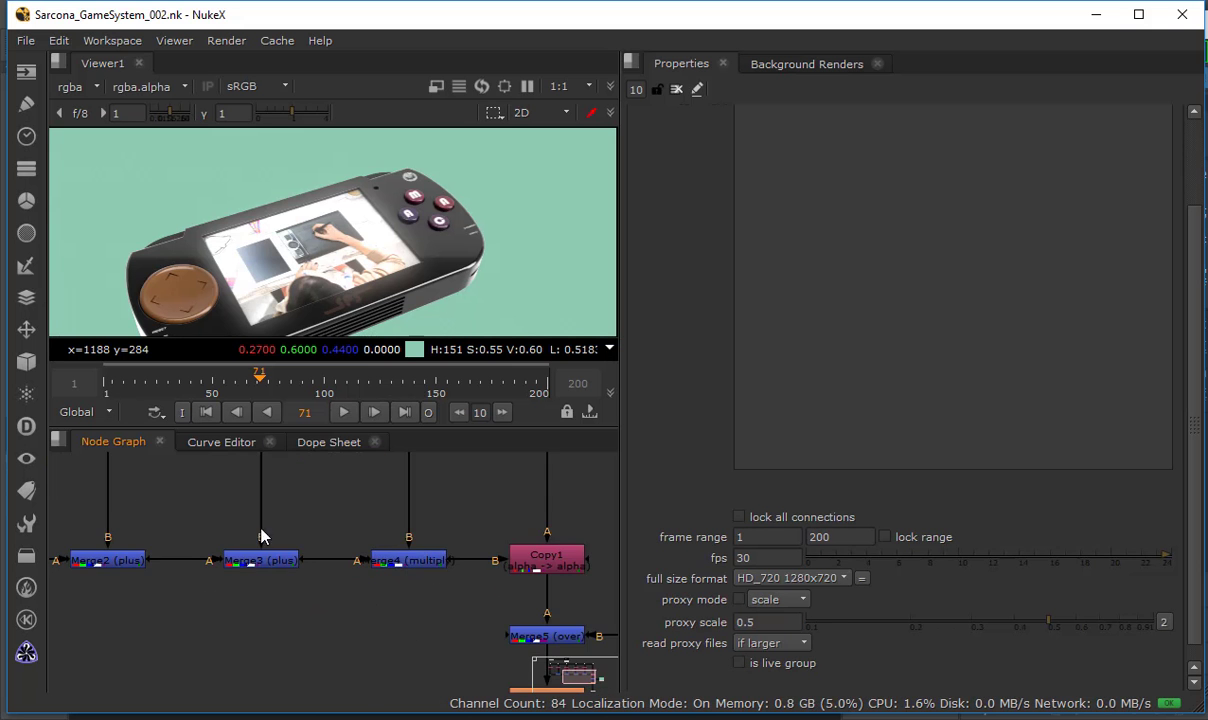
pyautogui.moveTo(332, 558); pyautogui.dragTo(140, 537, button='middle')
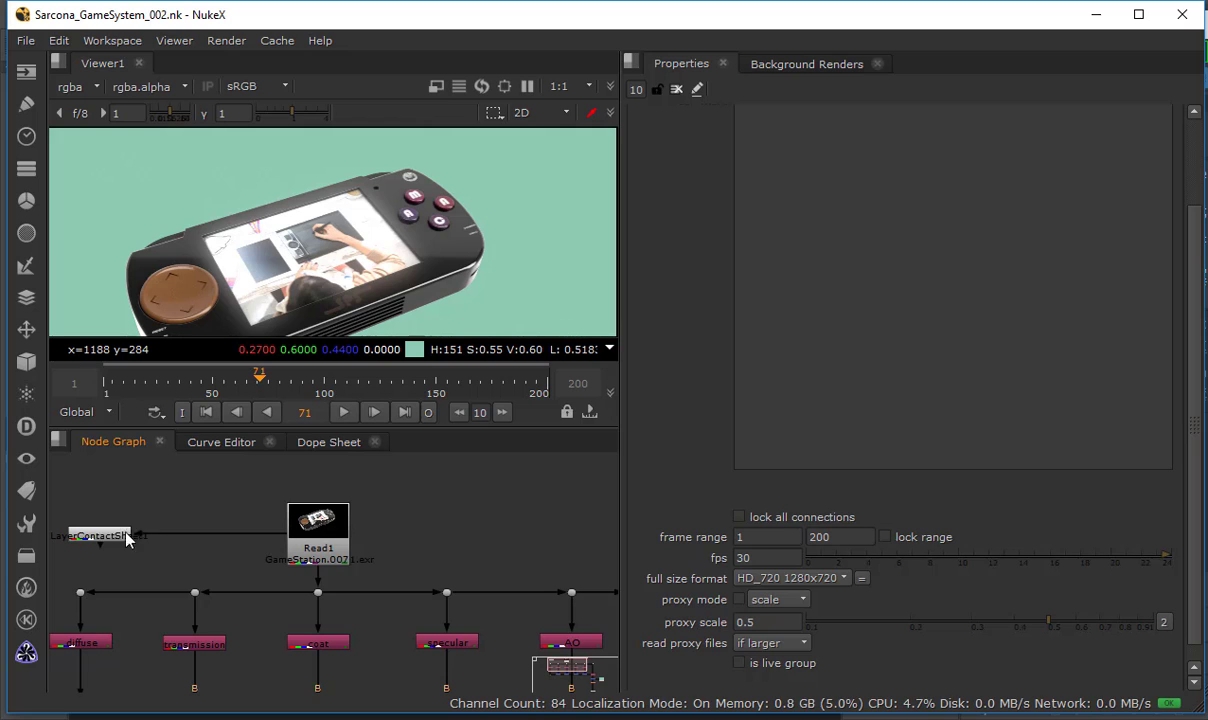
pyautogui.press('Tab')
pyautogui.write('sh')
pyautogui.click(435, 522)
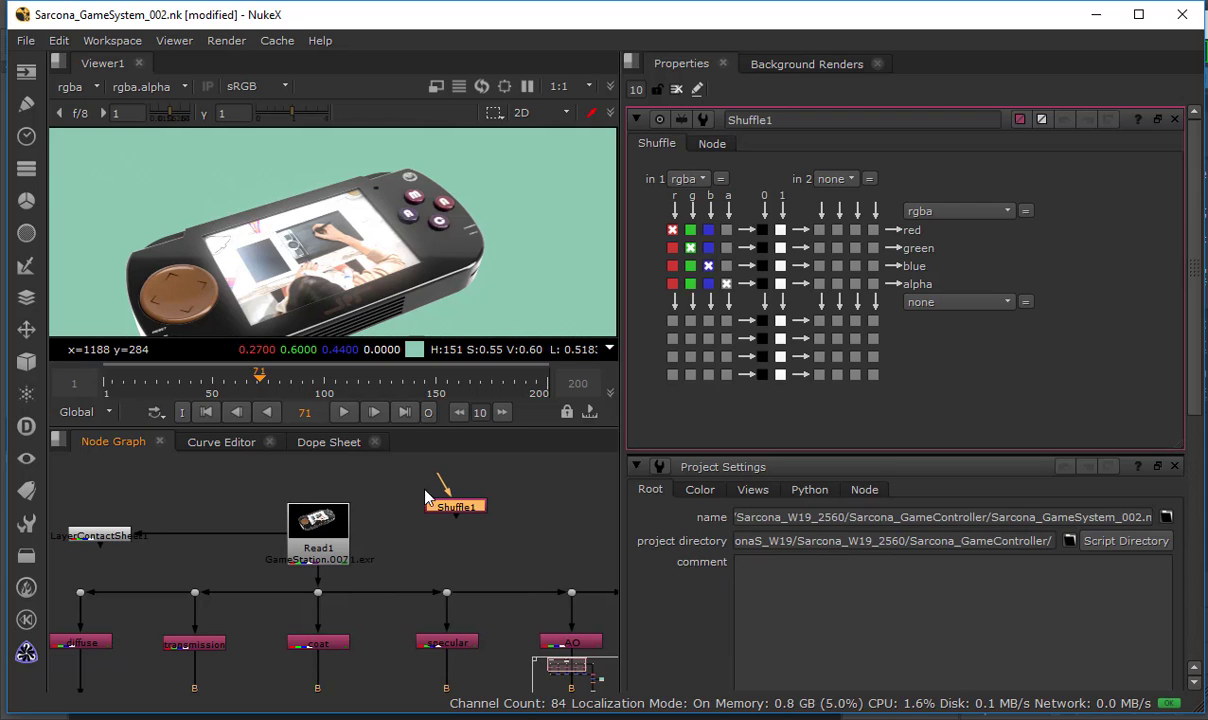
pyautogui.press('1')
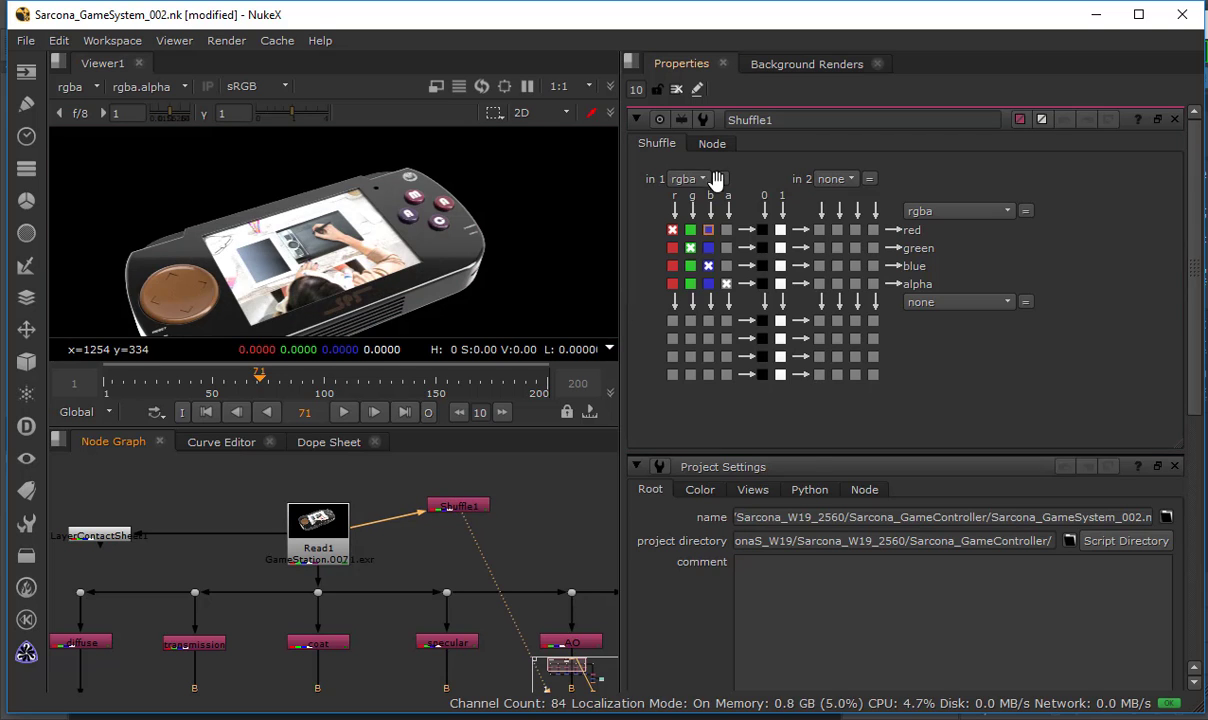
# Set the Shuffle node's in 1 layer to OID, enlarge the viewer and inspect the button edges up close.
pyautogui.click(686, 178)
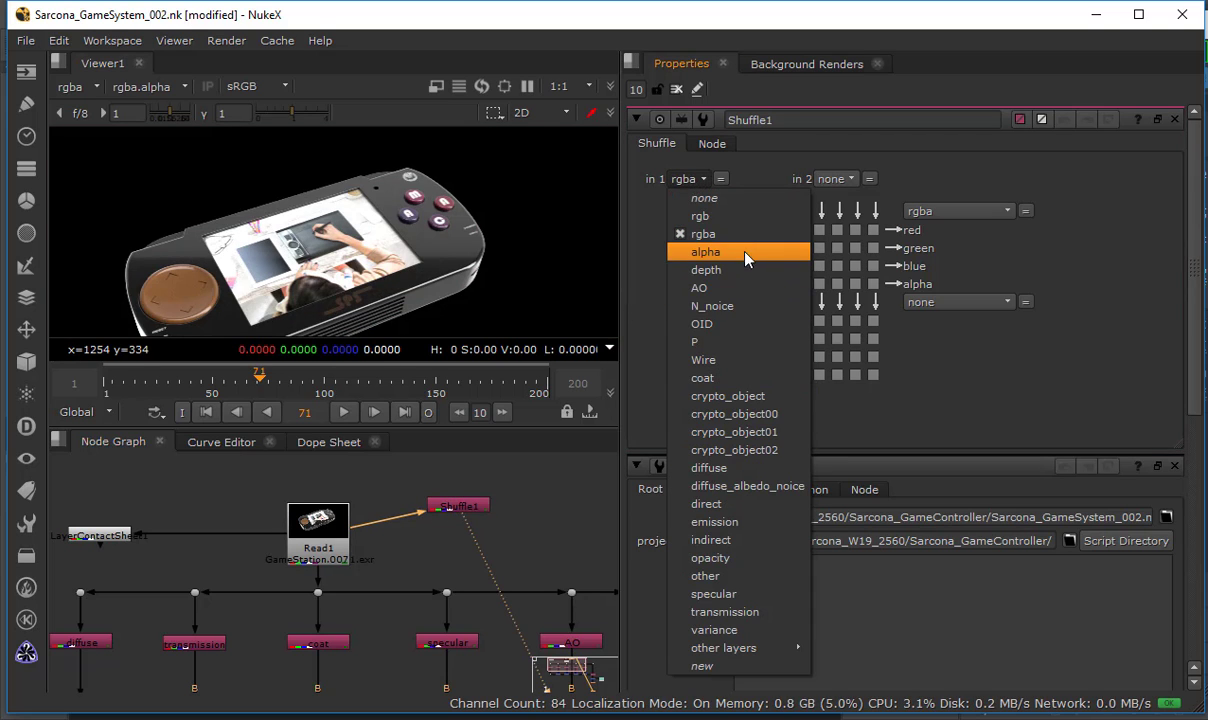
pyautogui.click(735, 326)
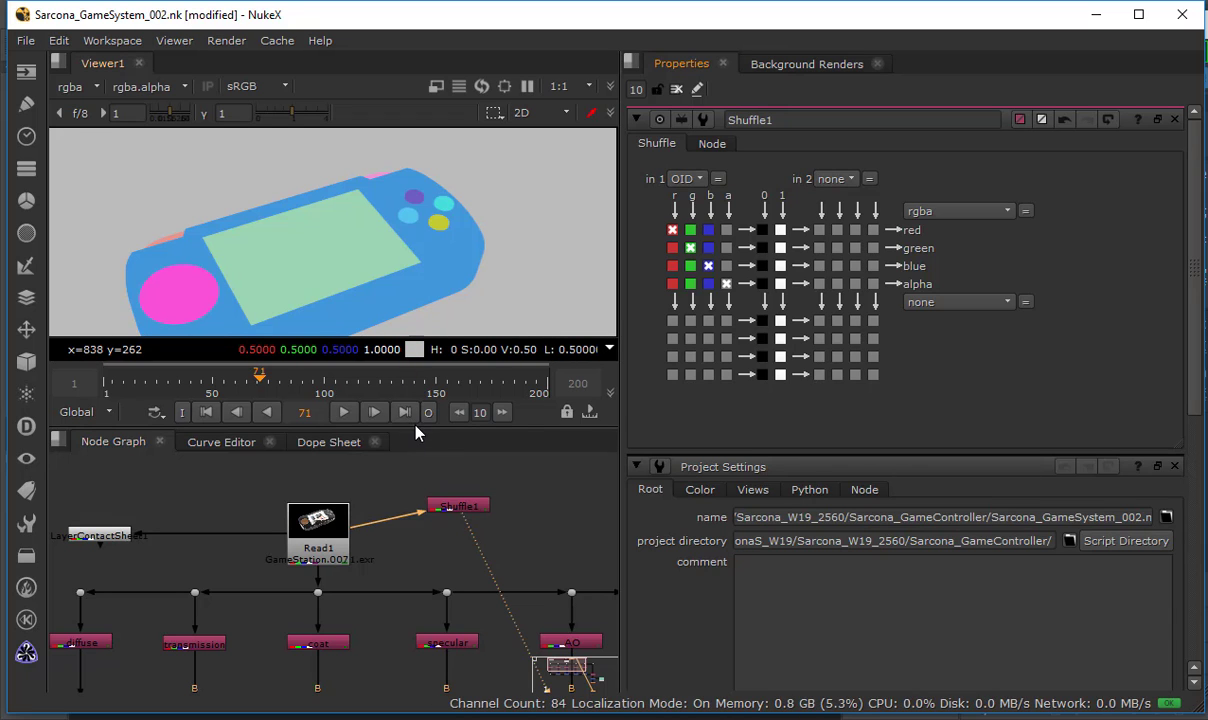
pyautogui.moveTo(418, 427); pyautogui.dragTo(422, 473)
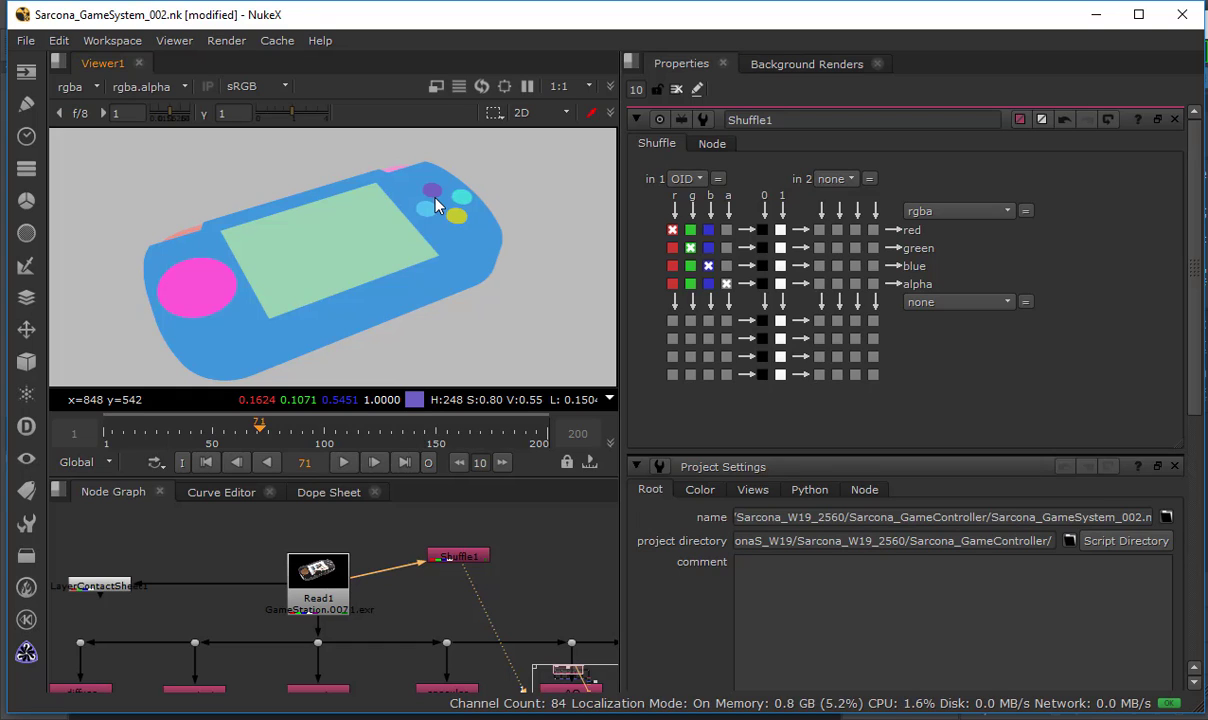
pyautogui.scroll(5, 353, 221)
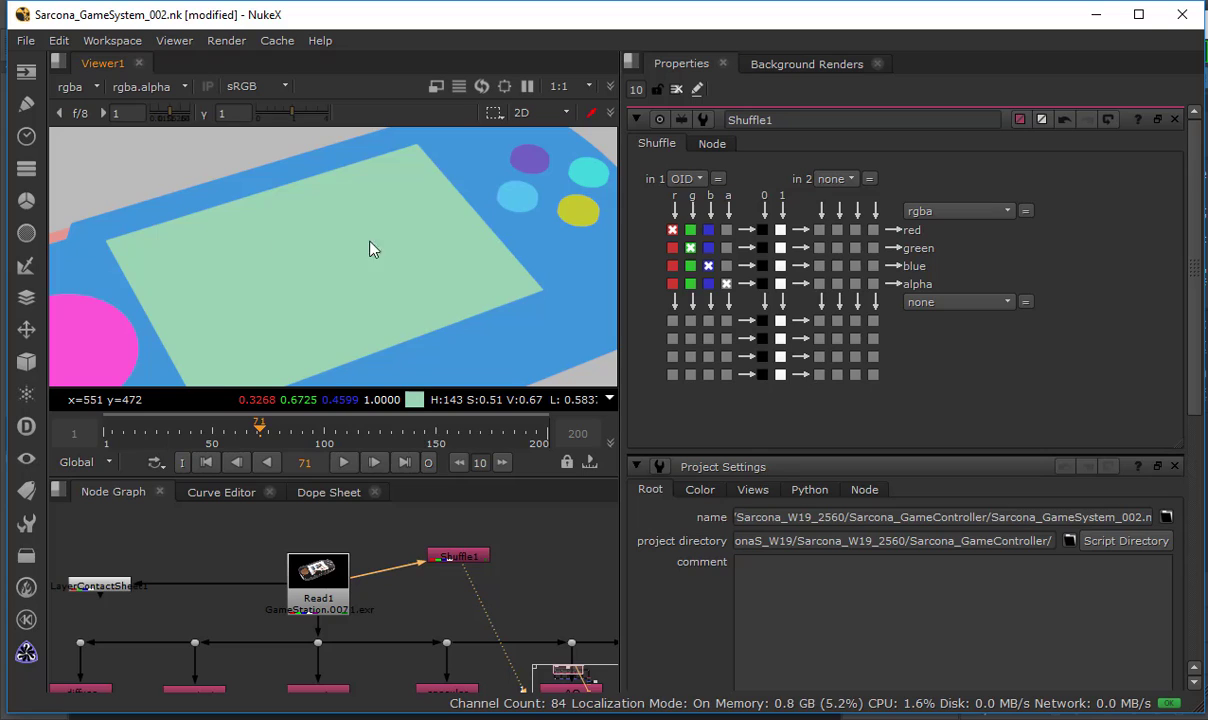
pyautogui.moveTo(442, 237); pyautogui.dragTo(273, 270, button='middle')
pyautogui.scroll(1, 330, 282)
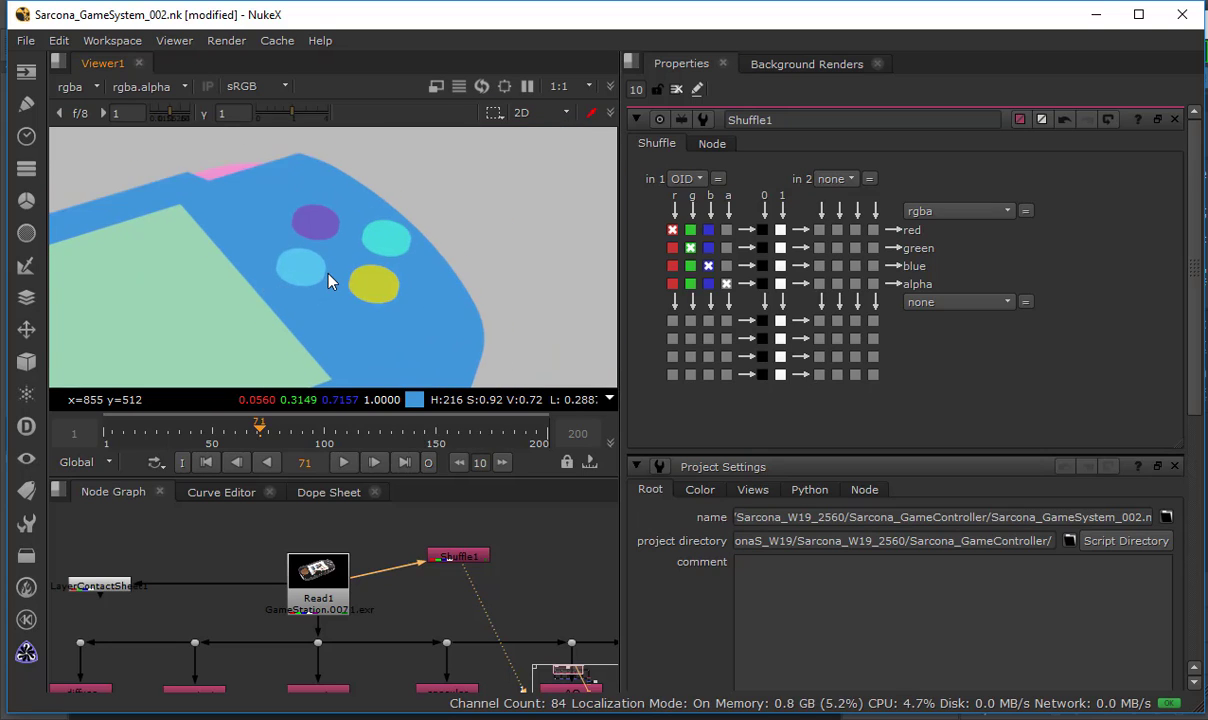
pyautogui.scroll(3, 330, 282)
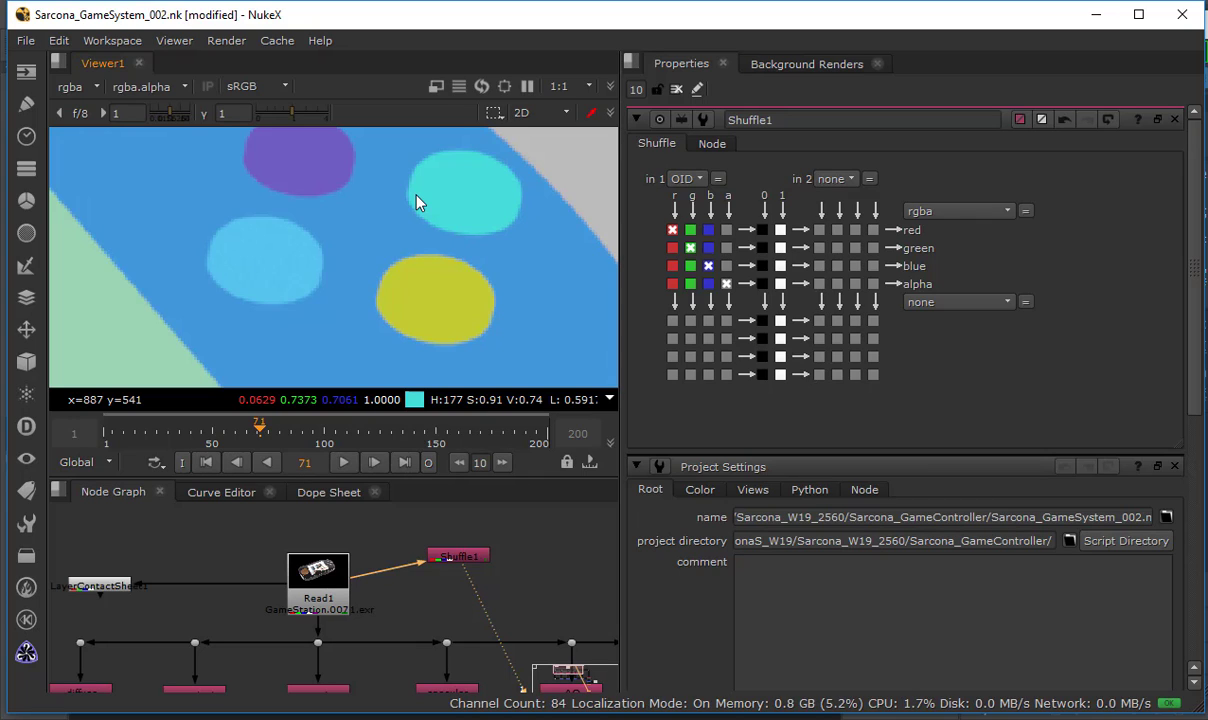
# Try crypto_object, crypto_object01 and crypto_object02 as the Shuffle node's in 1 layer and settle on crypto_object00.
pyautogui.click(688, 178)
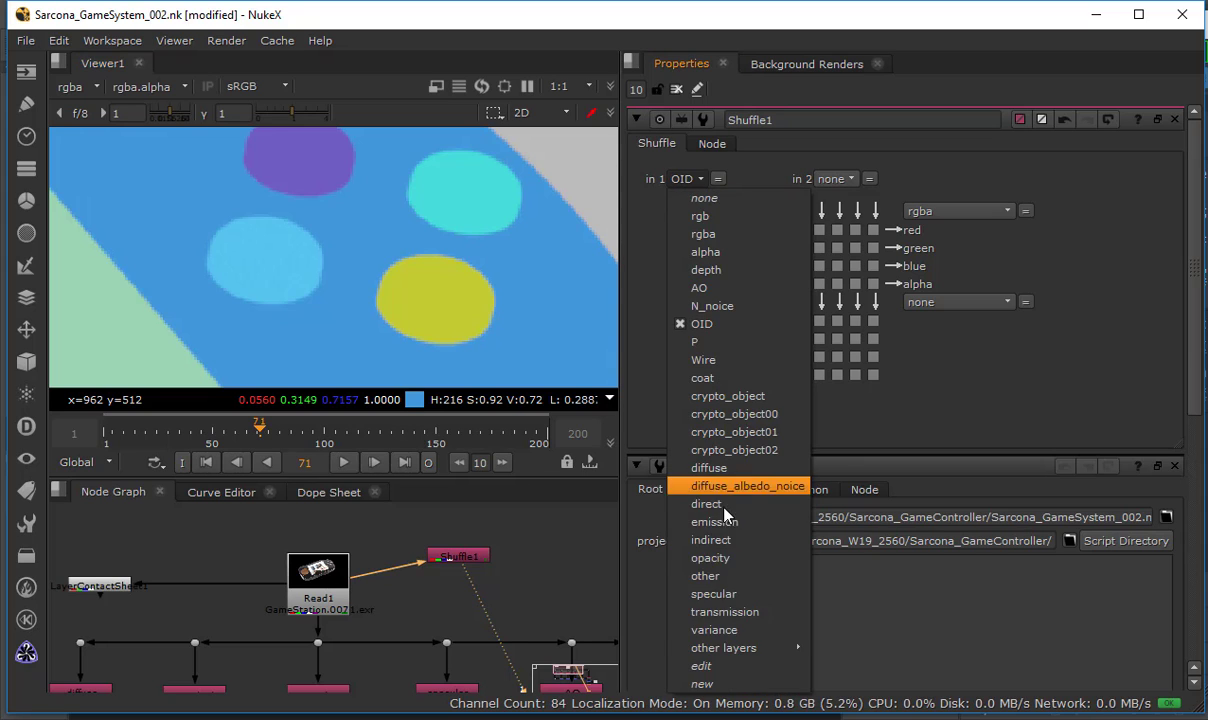
pyautogui.click(750, 418)
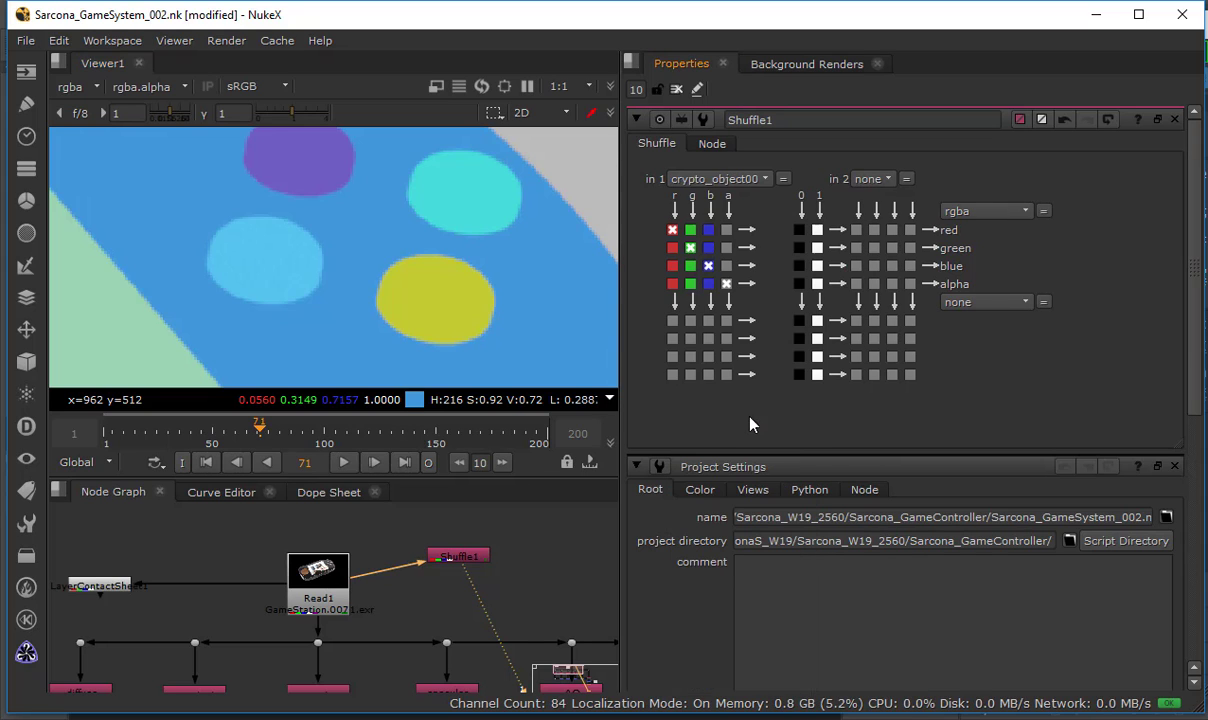
pyautogui.click(718, 178)
pyautogui.click(685, 377)
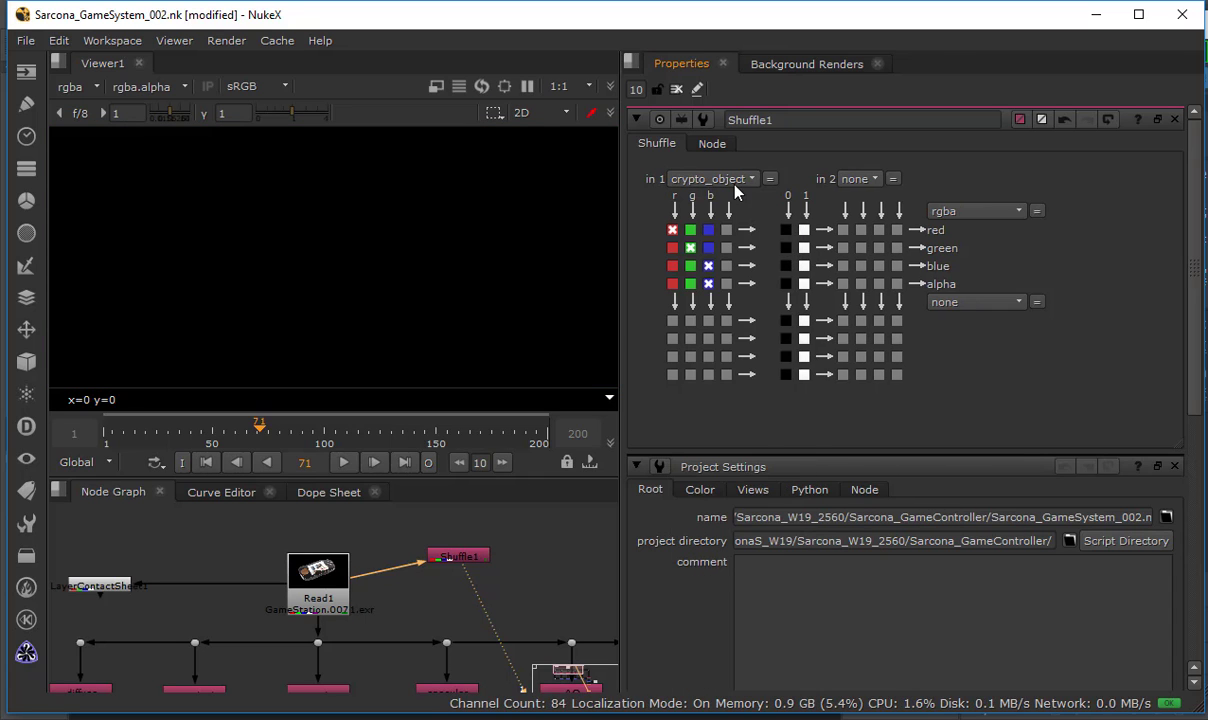
pyautogui.click(710, 178)
pyautogui.click(698, 405)
pyautogui.click(733, 180)
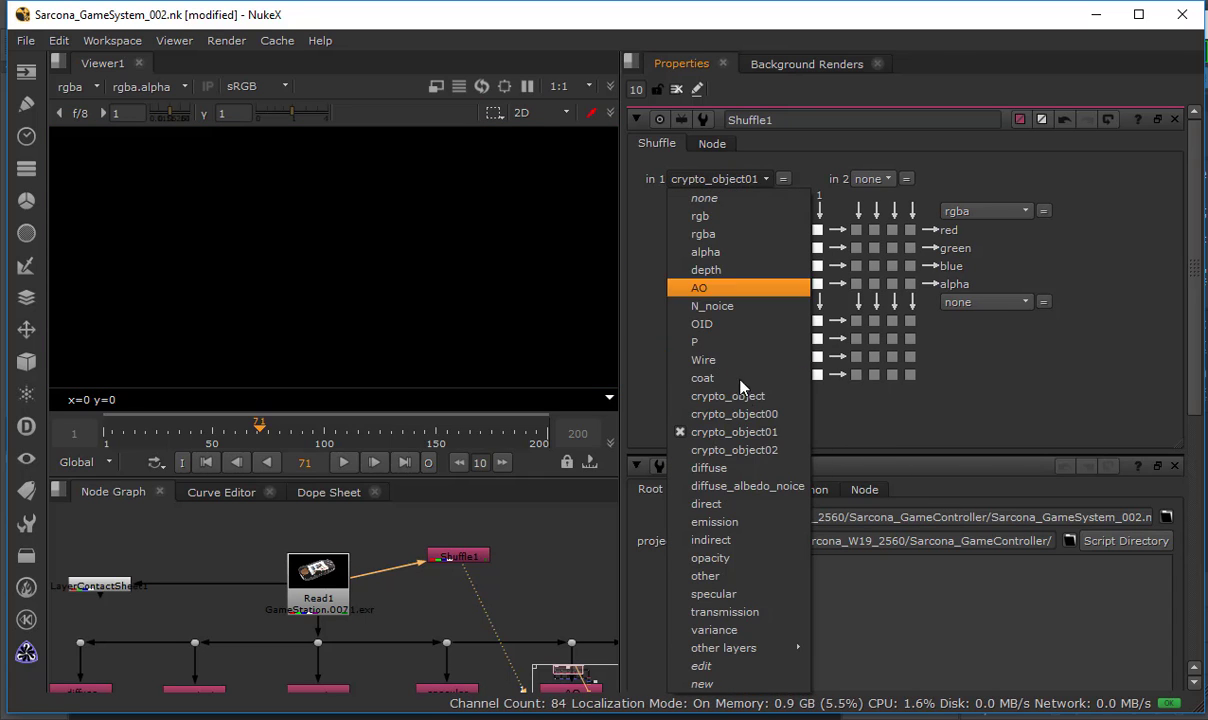
pyautogui.click(735, 450)
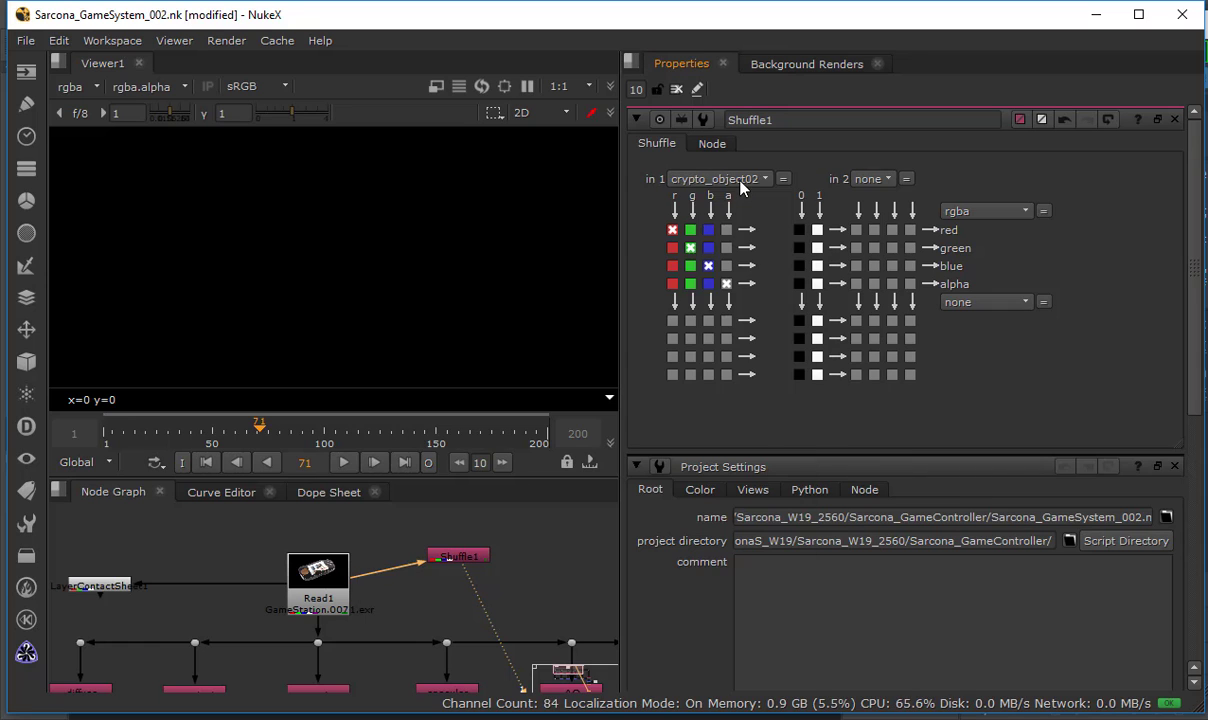
pyautogui.click(715, 178)
pyautogui.click(710, 390)
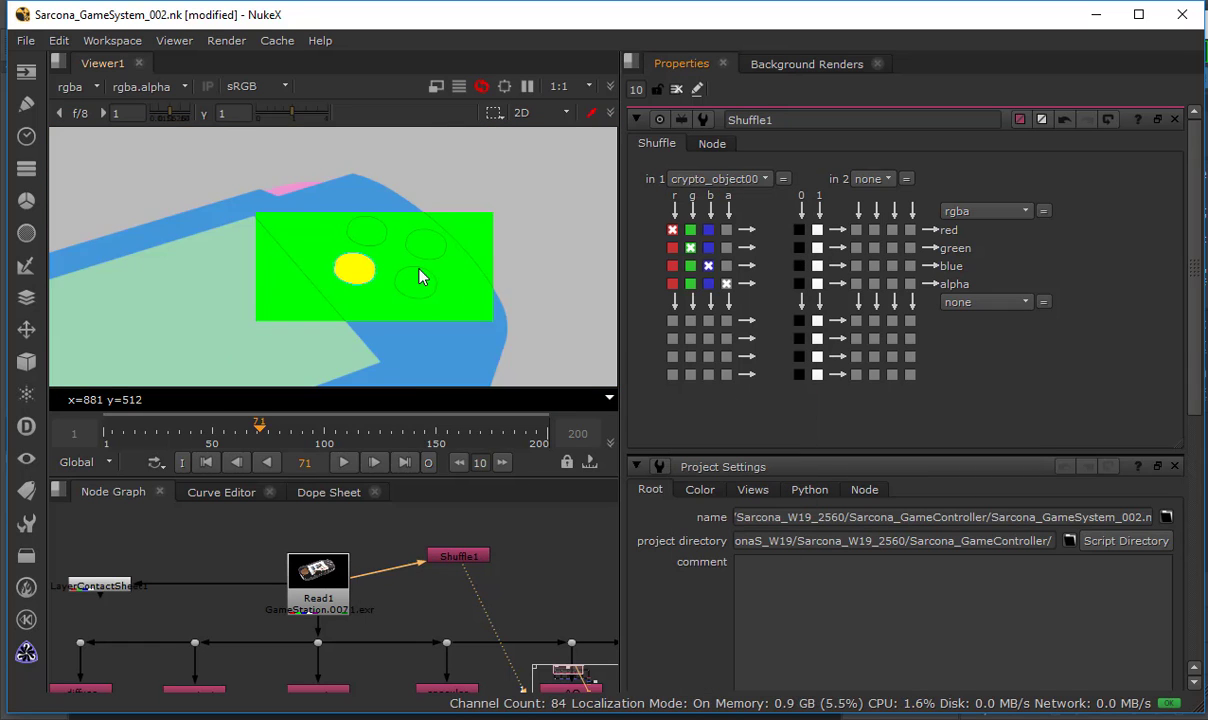
# Empty the properties area, reopen Shuffle1, view its whole output and set its in 1 layer to crypto_object.
pyautogui.click(678, 90)
pyautogui.doubleClick(470, 559)
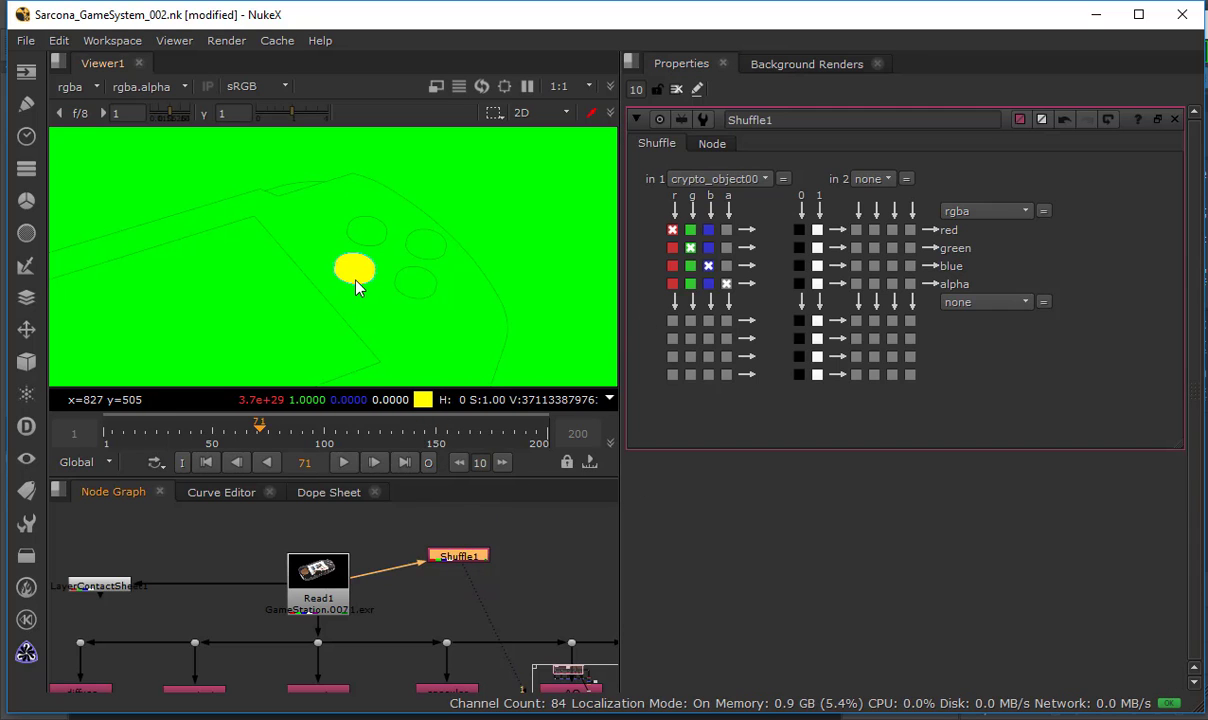
pyautogui.scroll(-2, 200, 230)
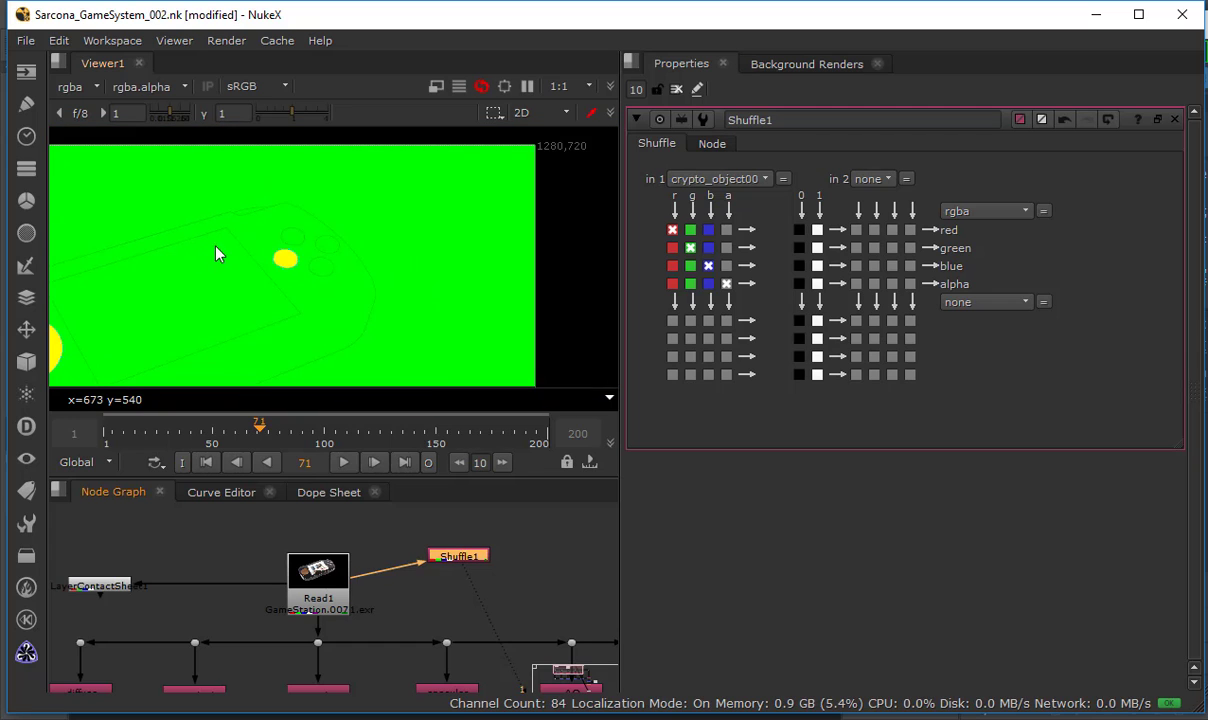
pyautogui.scroll(-1, 386, 272)
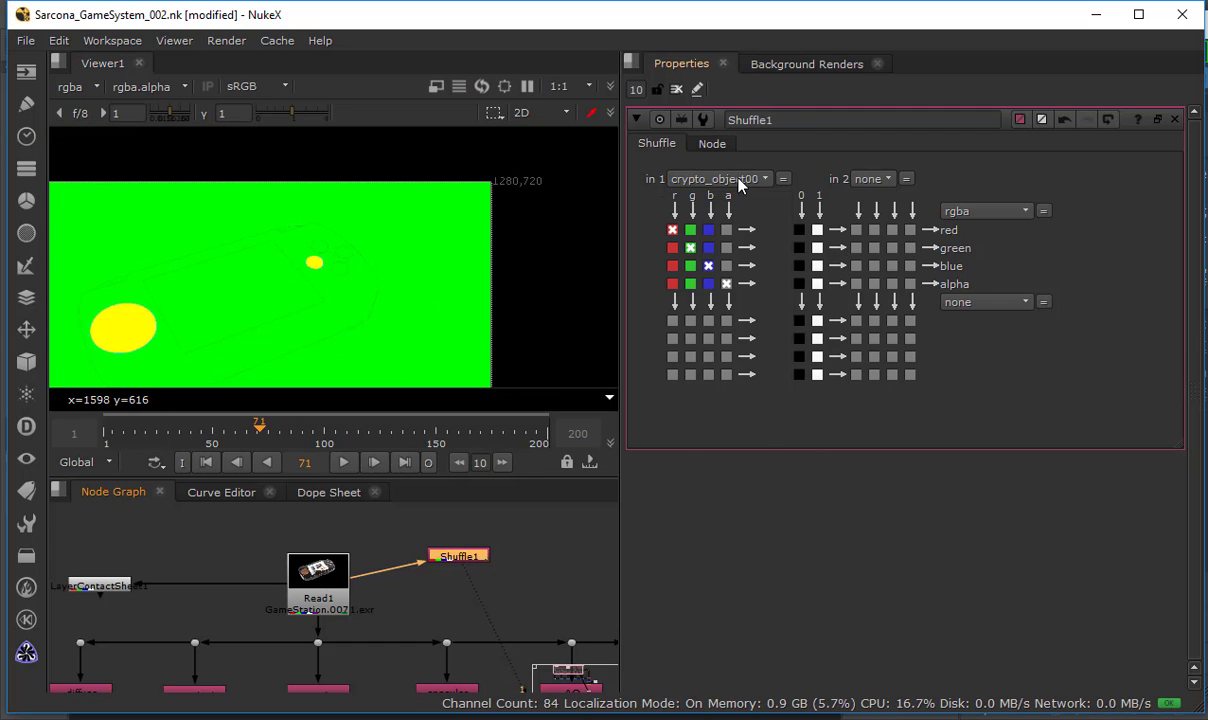
pyautogui.click(738, 180)
pyautogui.click(738, 396)
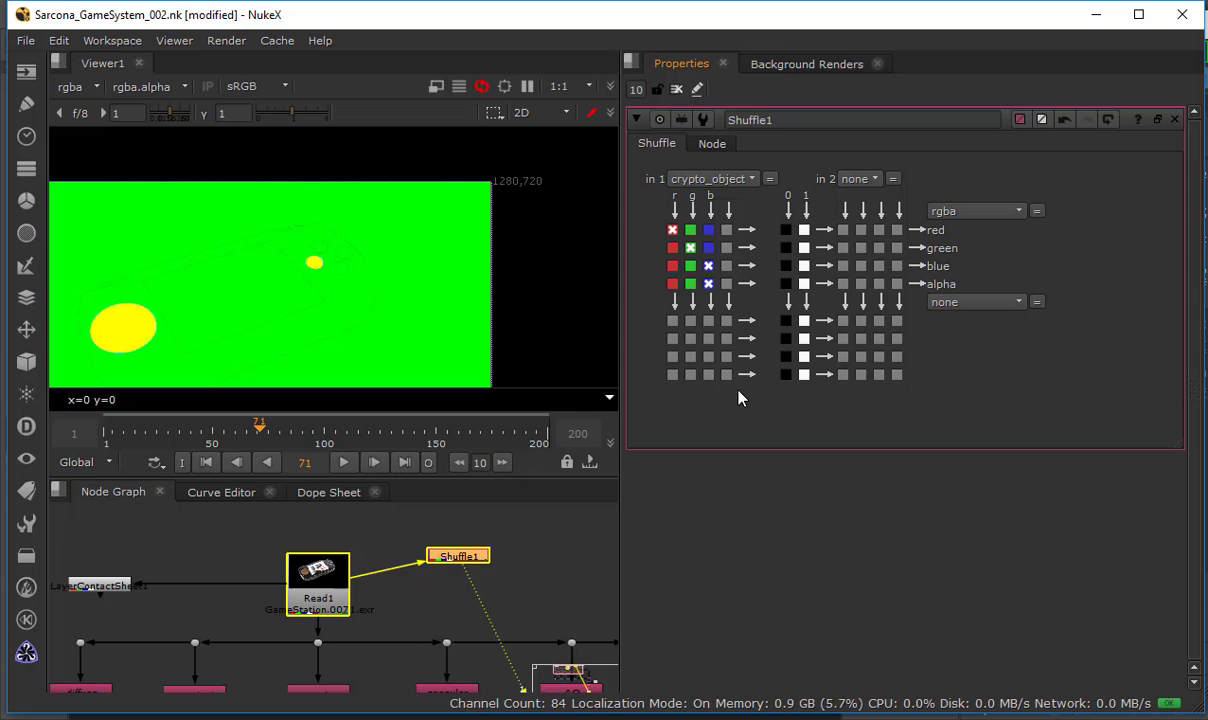
# Show the LayerContactSheet node in the viewer and examine the crypto_object tiles up close.
pyautogui.moveTo(123, 589); pyautogui.dragTo(230, 575, button='middle')
pyautogui.click(215, 573)
pyautogui.press('1')
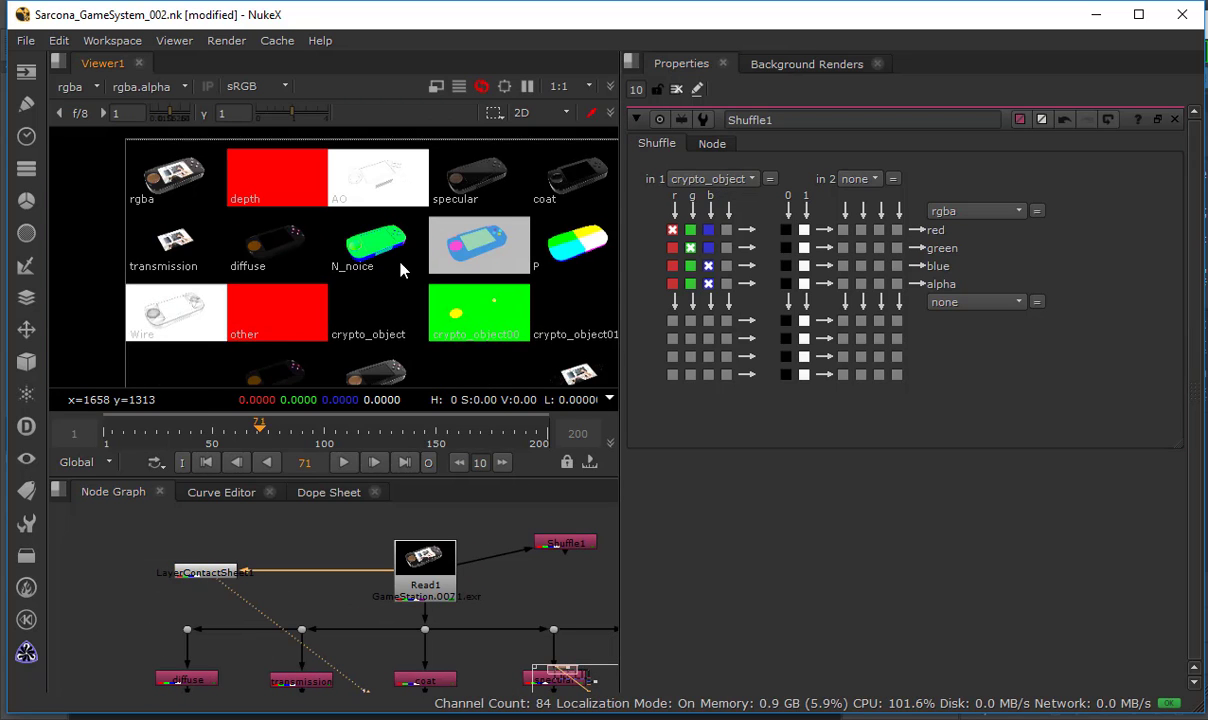
pyautogui.scroll(5, 345, 264)
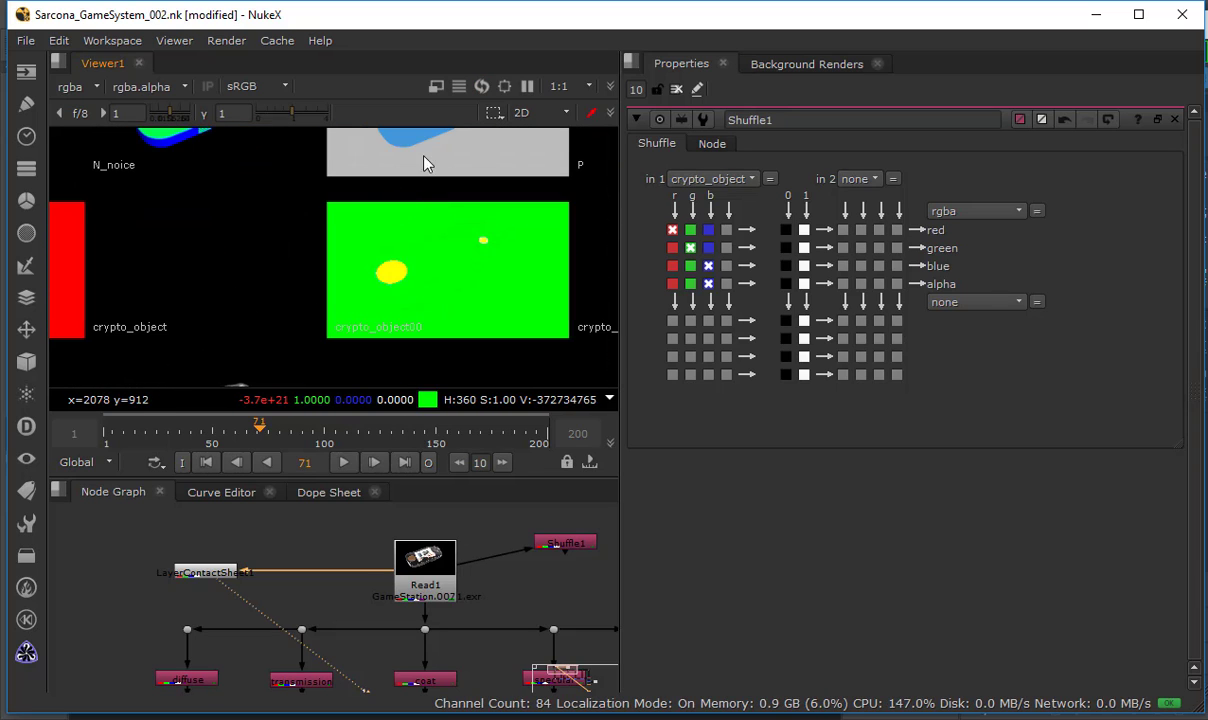
# Show Shuffle1 in the viewer again, reopen its properties and set its in 1 layer to crypto_object00.
pyautogui.click(677, 89)
pyautogui.moveTo(526, 574); pyautogui.dragTo(418, 572, button='middle')
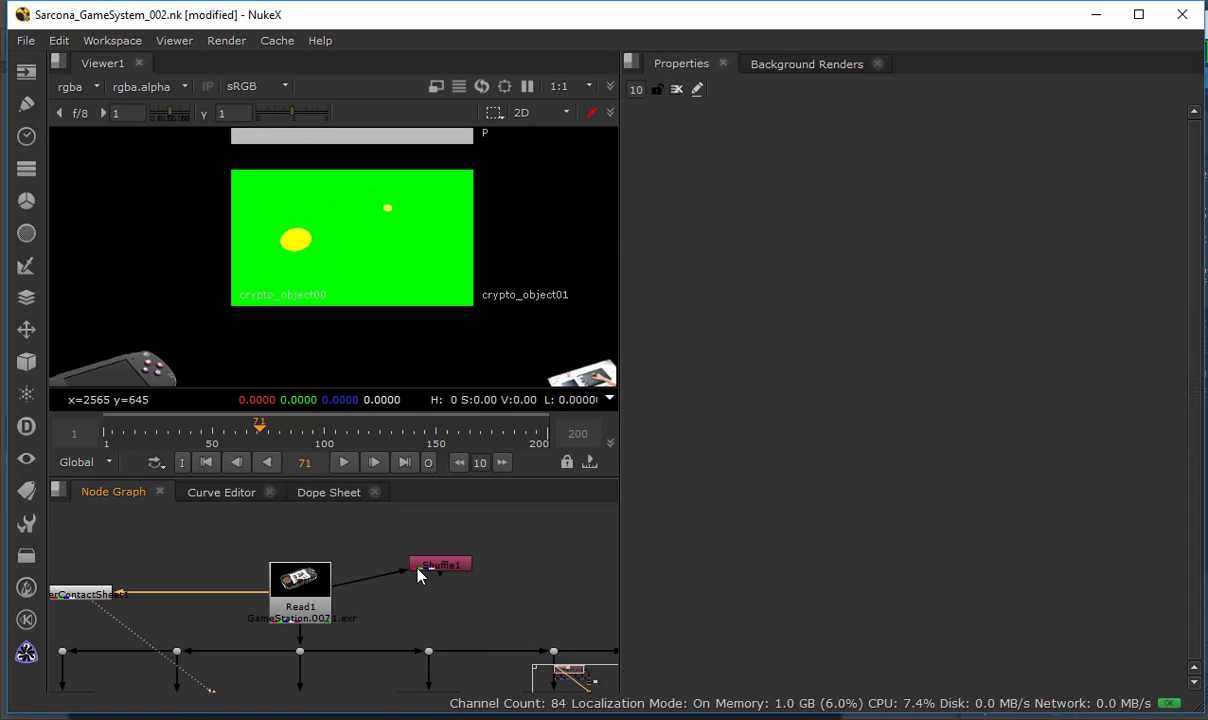
pyautogui.click(425, 565)
pyautogui.press('1')
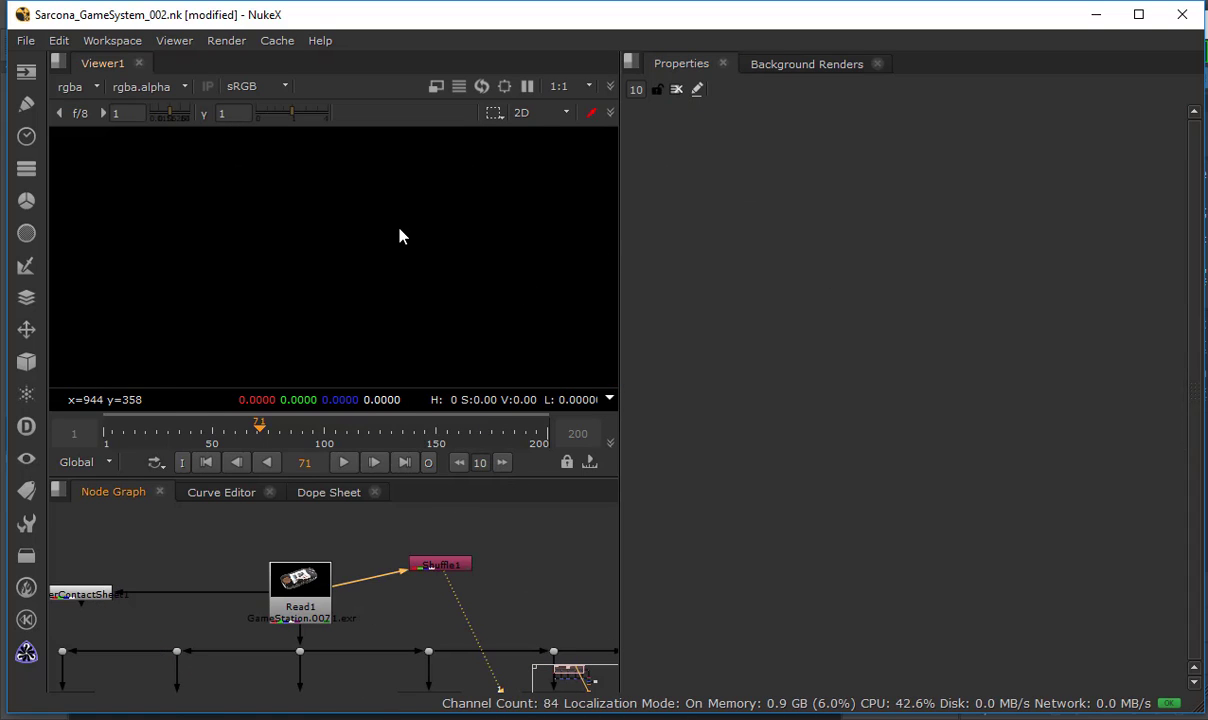
pyautogui.doubleClick(428, 567)
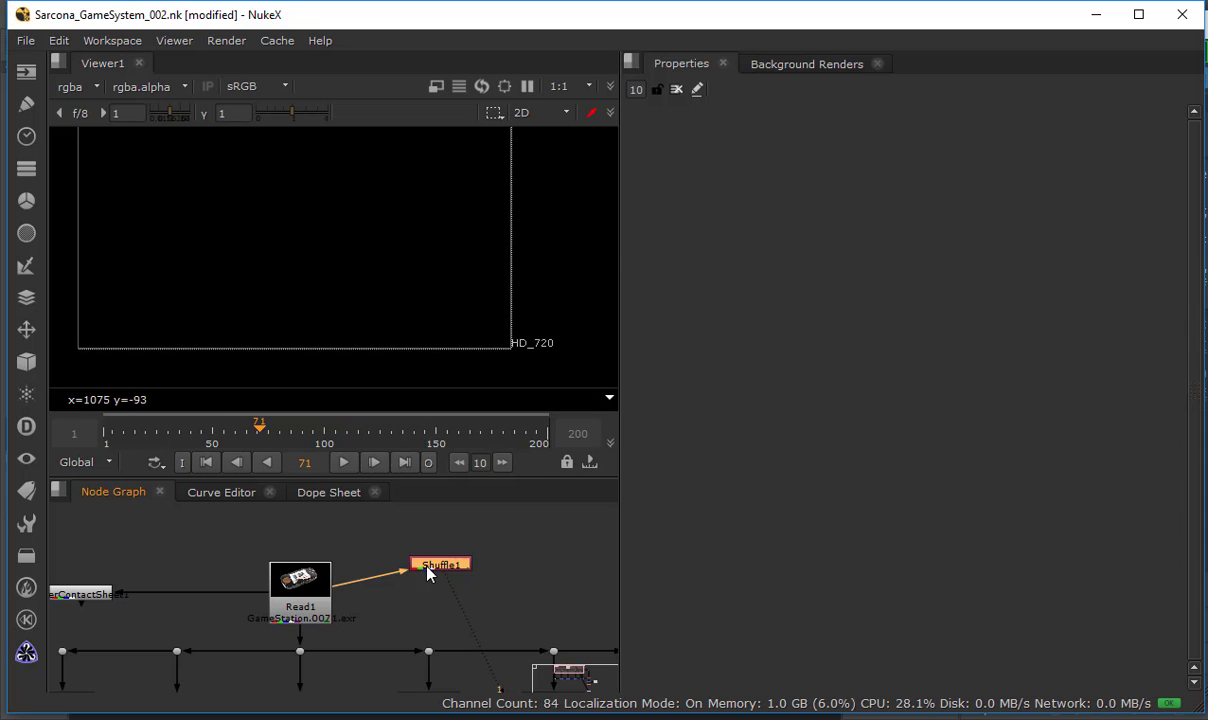
pyautogui.click(713, 179)
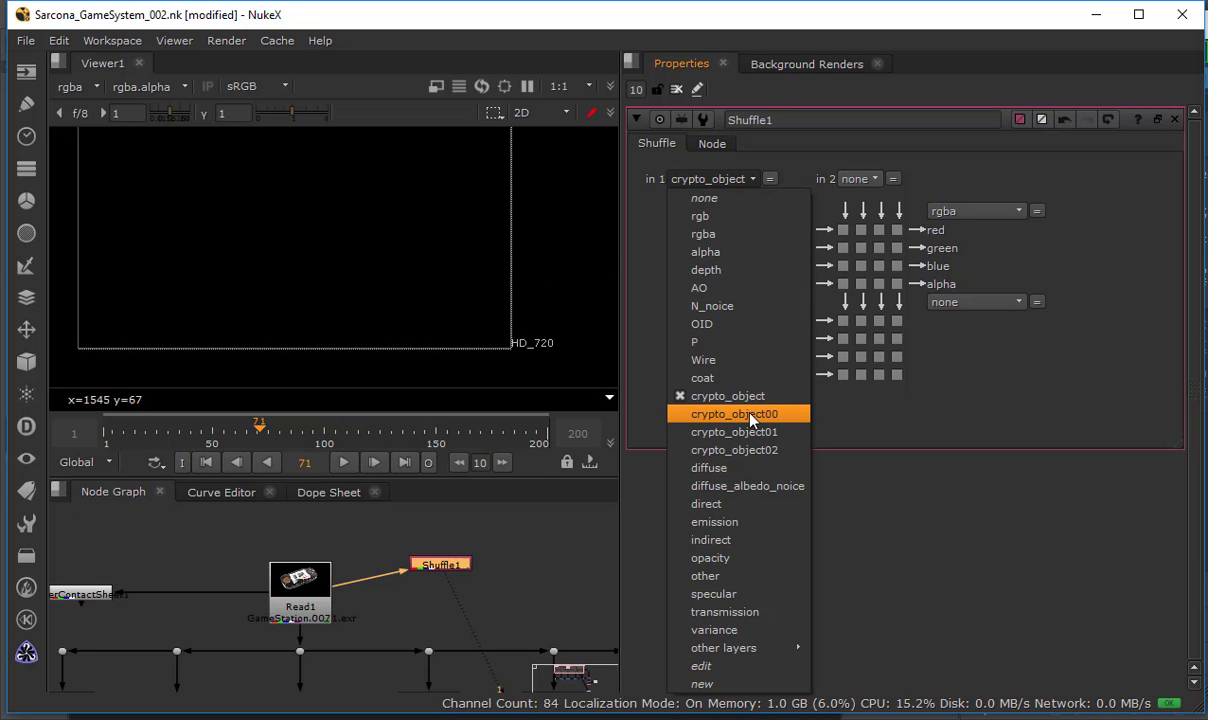
pyautogui.click(707, 392)
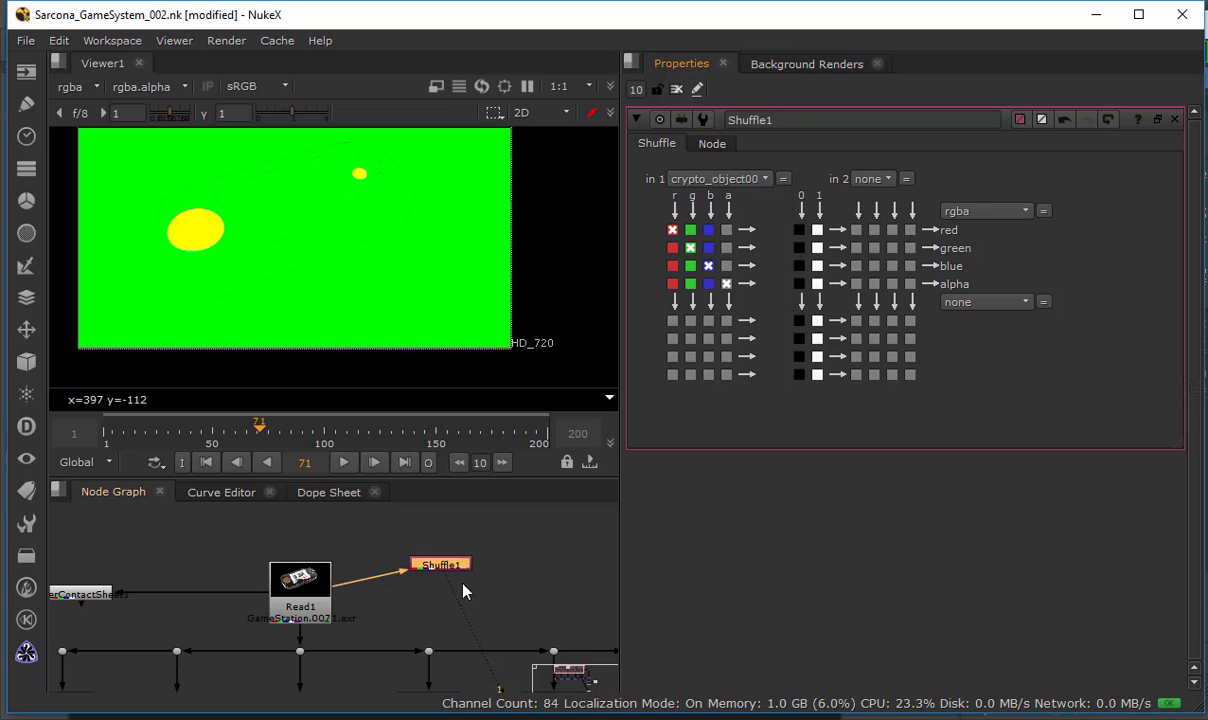
# Add a Cryptomatte node after Shuffle1 and space it slightly below the Shuffle node.
pyautogui.moveTo(450, 572); pyautogui.dragTo(450, 566)
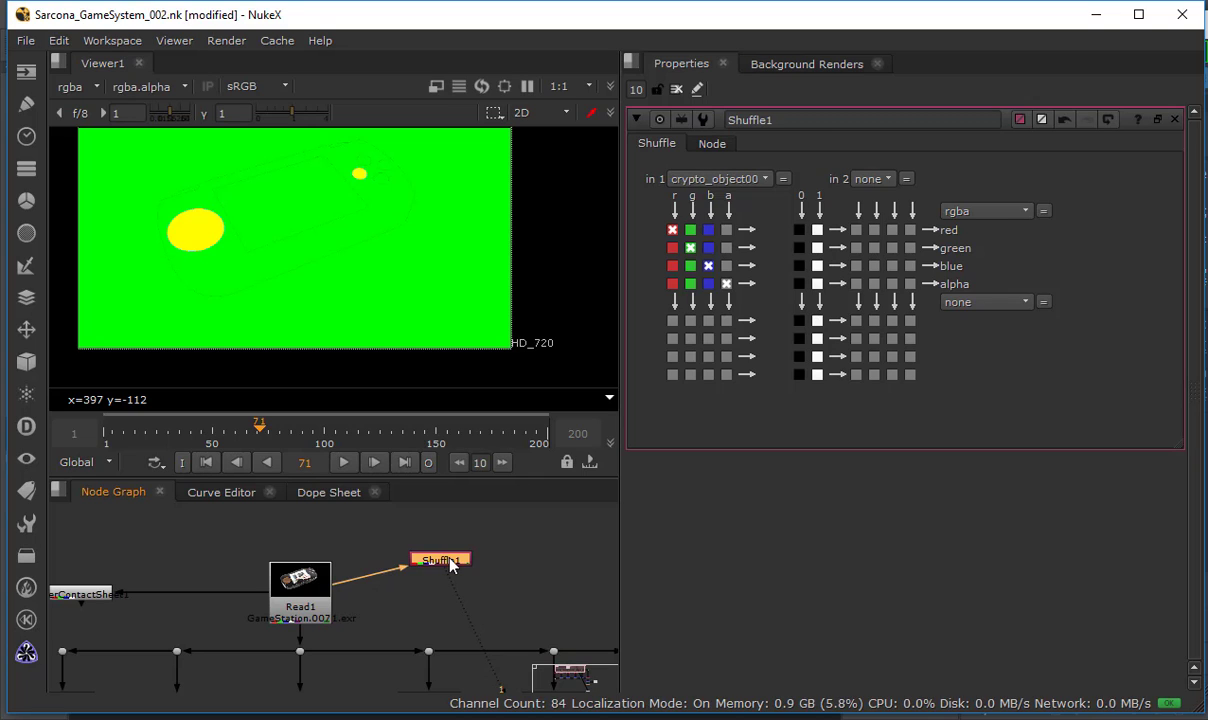
pyautogui.click(28, 654)
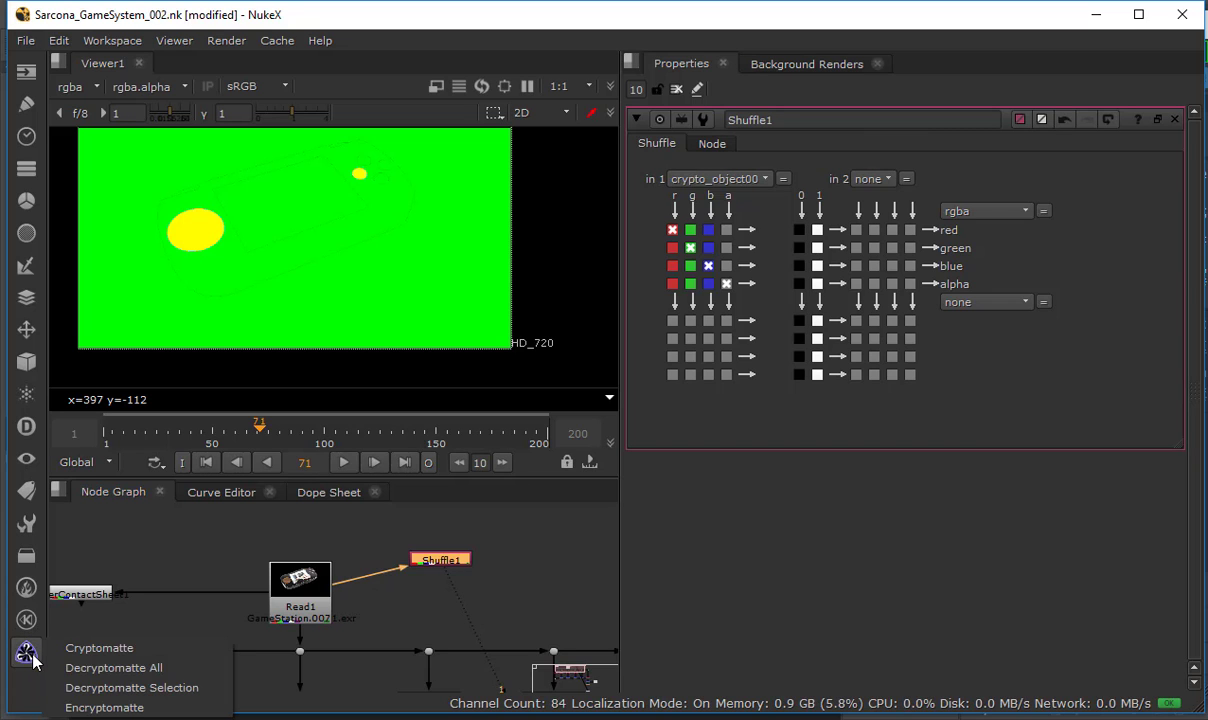
pyautogui.click(93, 653)
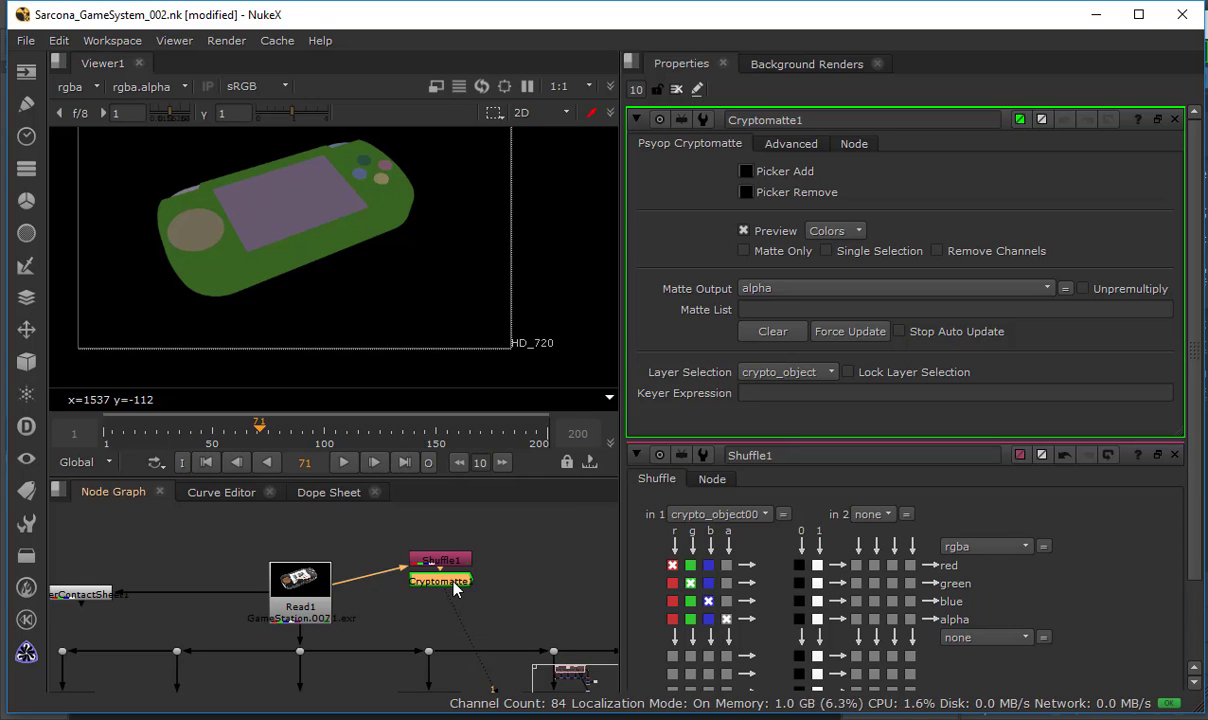
pyautogui.moveTo(455, 590); pyautogui.dragTo(455, 604)
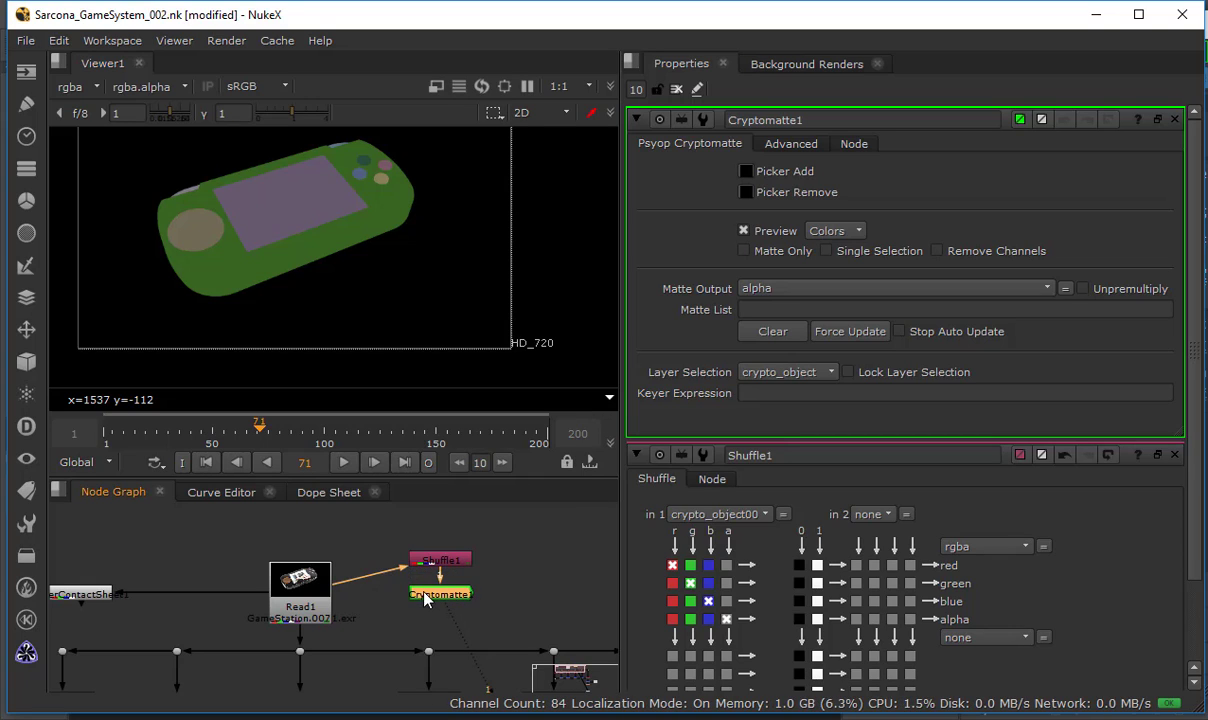
# Enable Picker Add on the Cryptomatte node, pick the console's screen as the matte and turn on Matte Only.
pyautogui.click(746, 172)
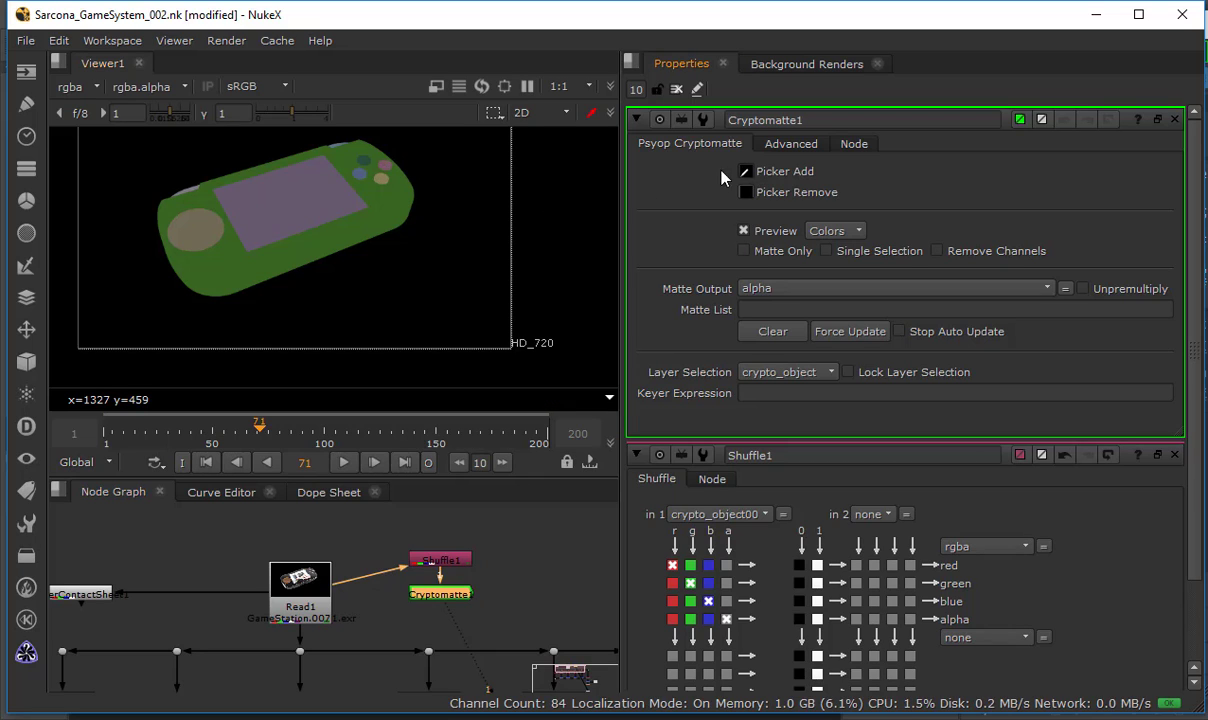
pyautogui.keyDown('ctrl'); pyautogui.click(296, 201); pyautogui.keyUp('ctrl')
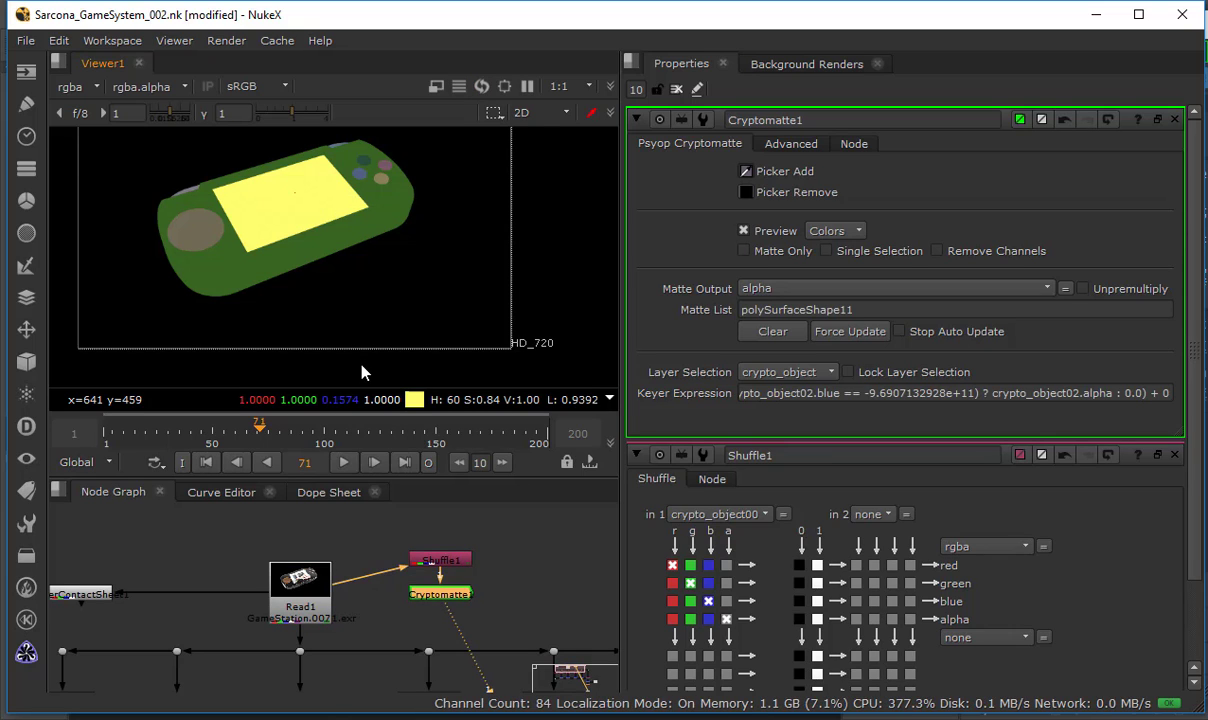
pyautogui.click(779, 257)
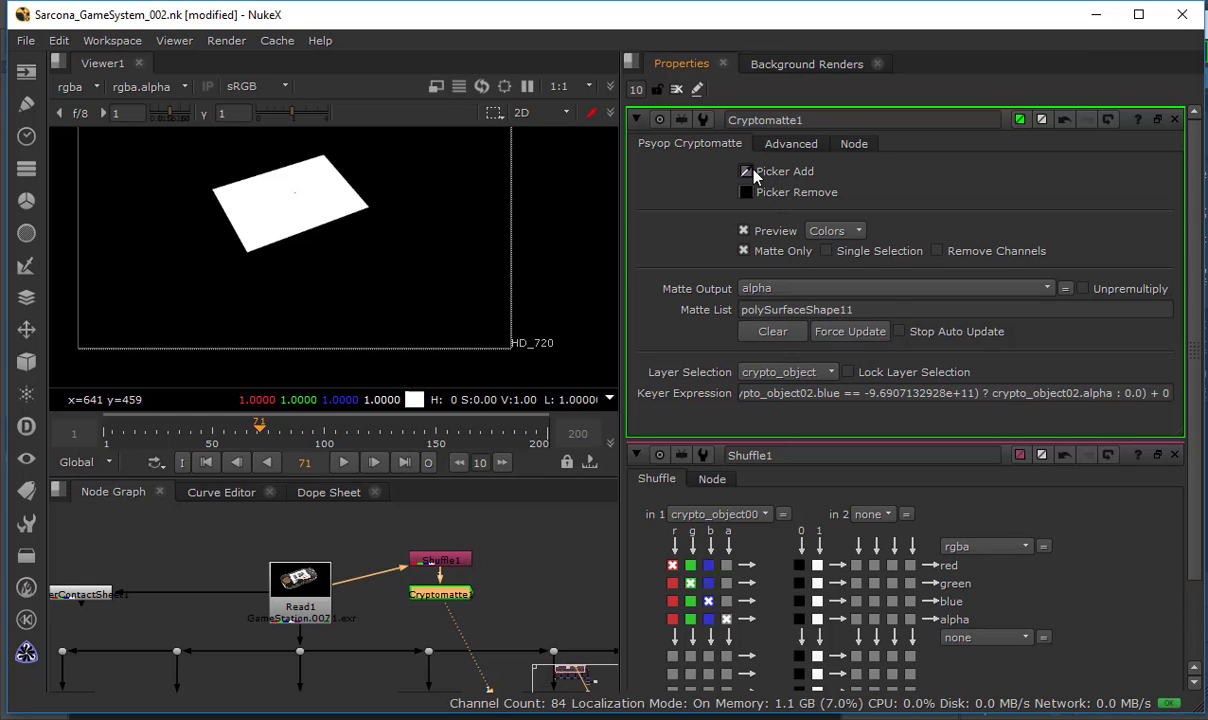
# Remove the screen's entry from the Matte List and turn off Matte Only.
pyautogui.doubleClick(790, 310)
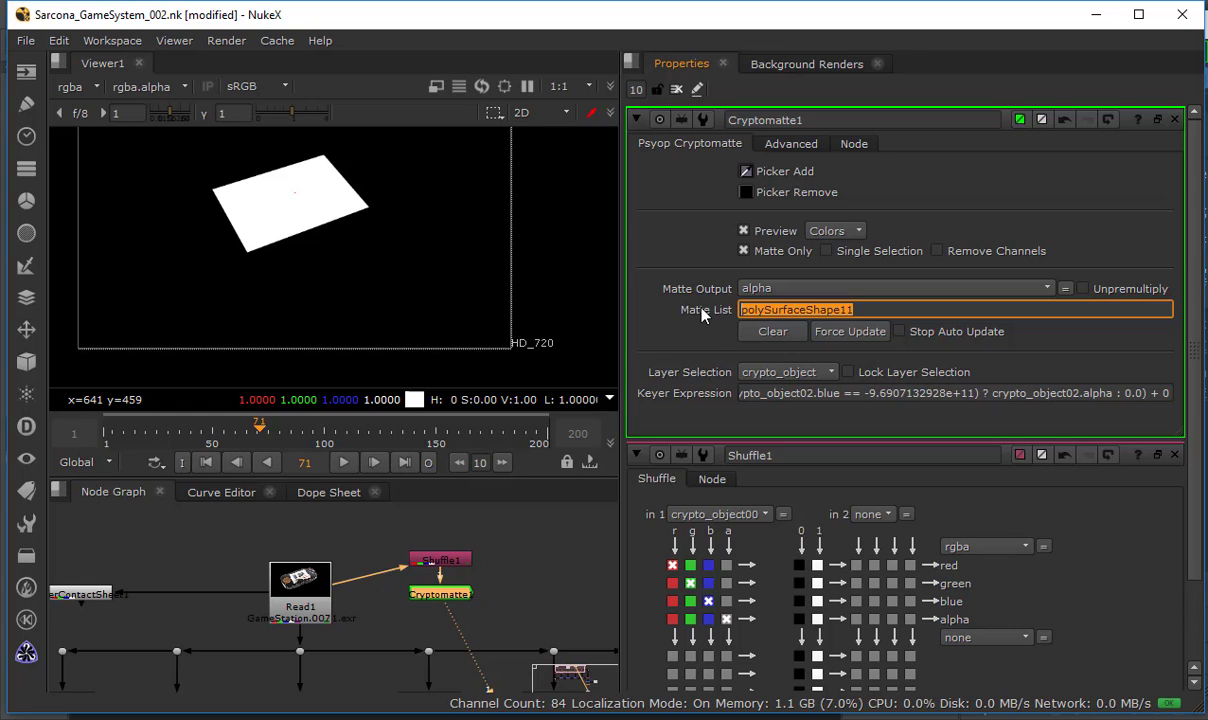
pyautogui.press('BackSpace')
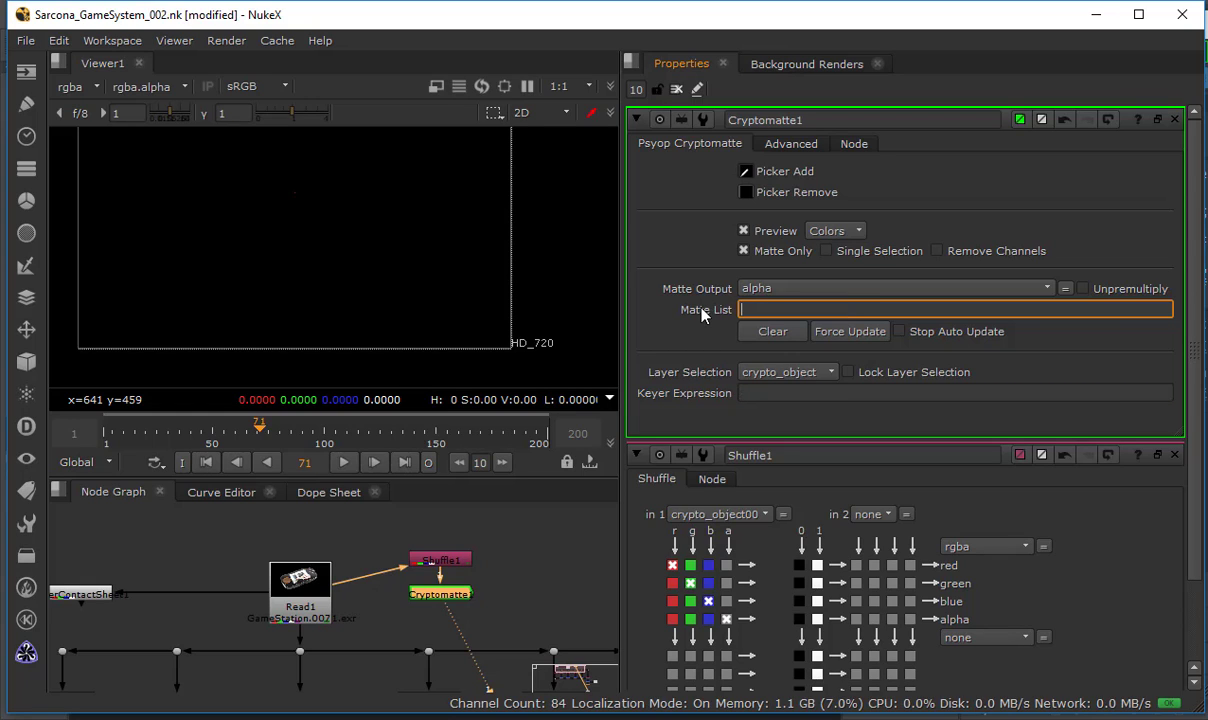
pyautogui.click(743, 251)
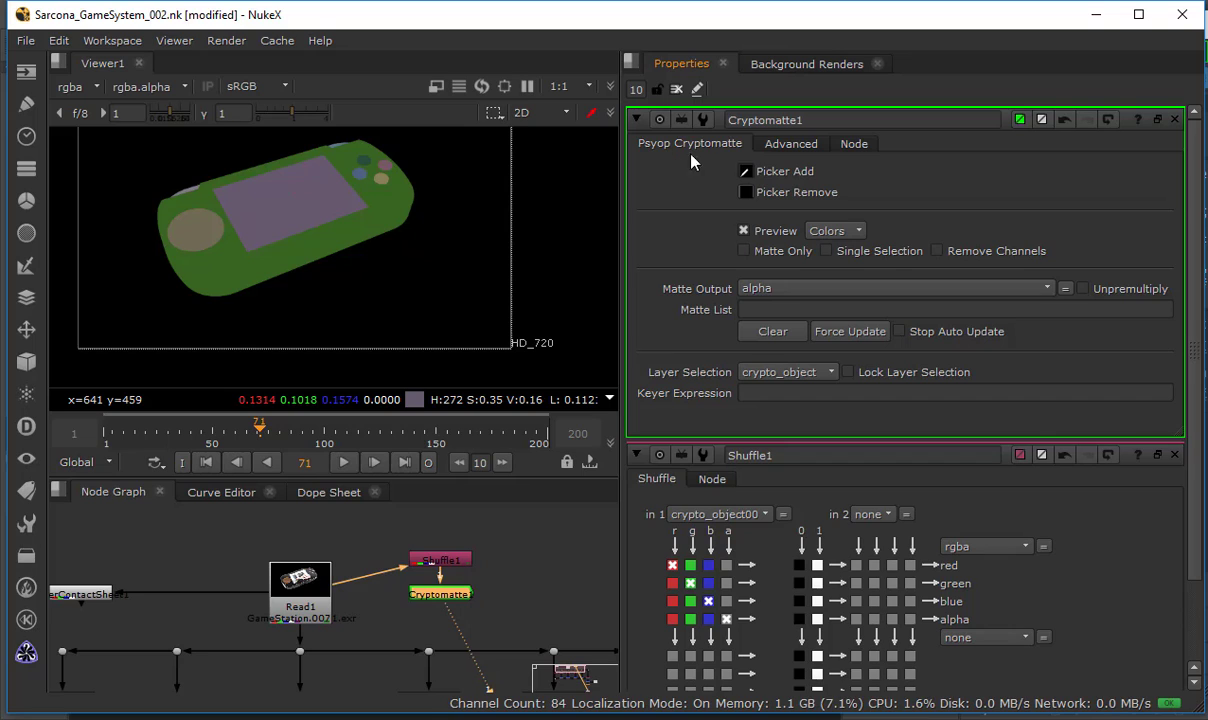
# Pick the lowest of the four round face buttons as the matte and preview it briefly with Matte Only.
pyautogui.click(381, 181)
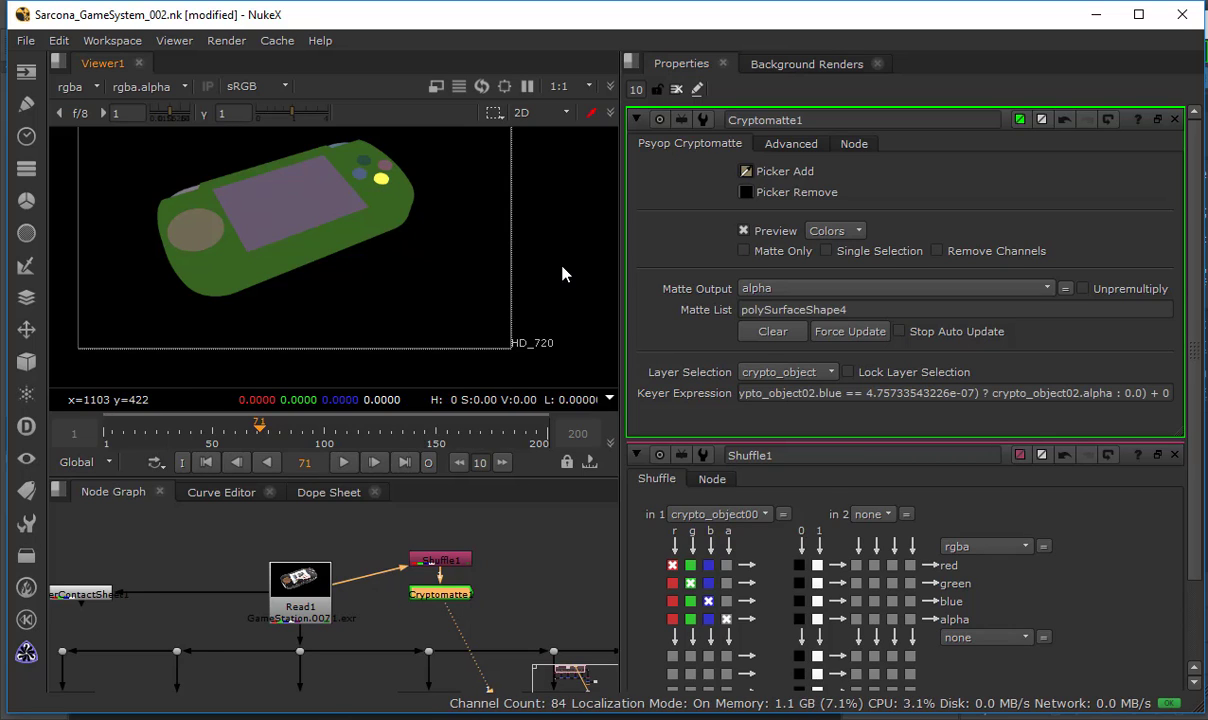
pyautogui.click(743, 251)
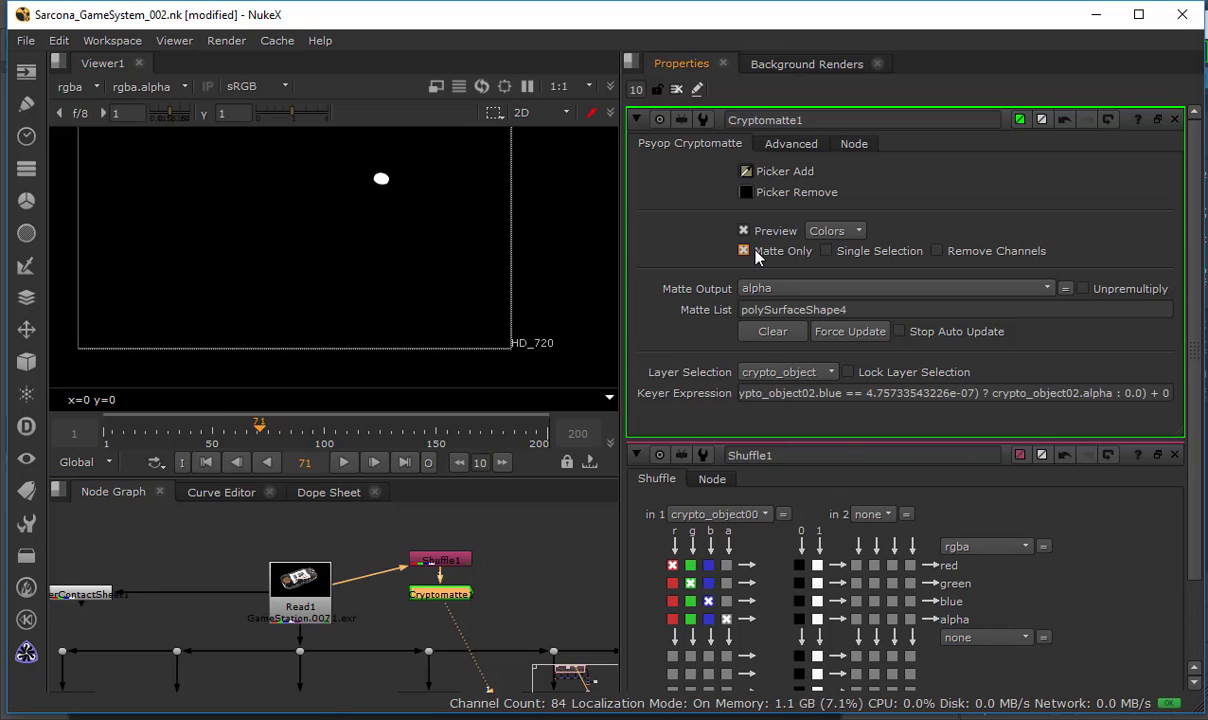
pyautogui.click(755, 255)
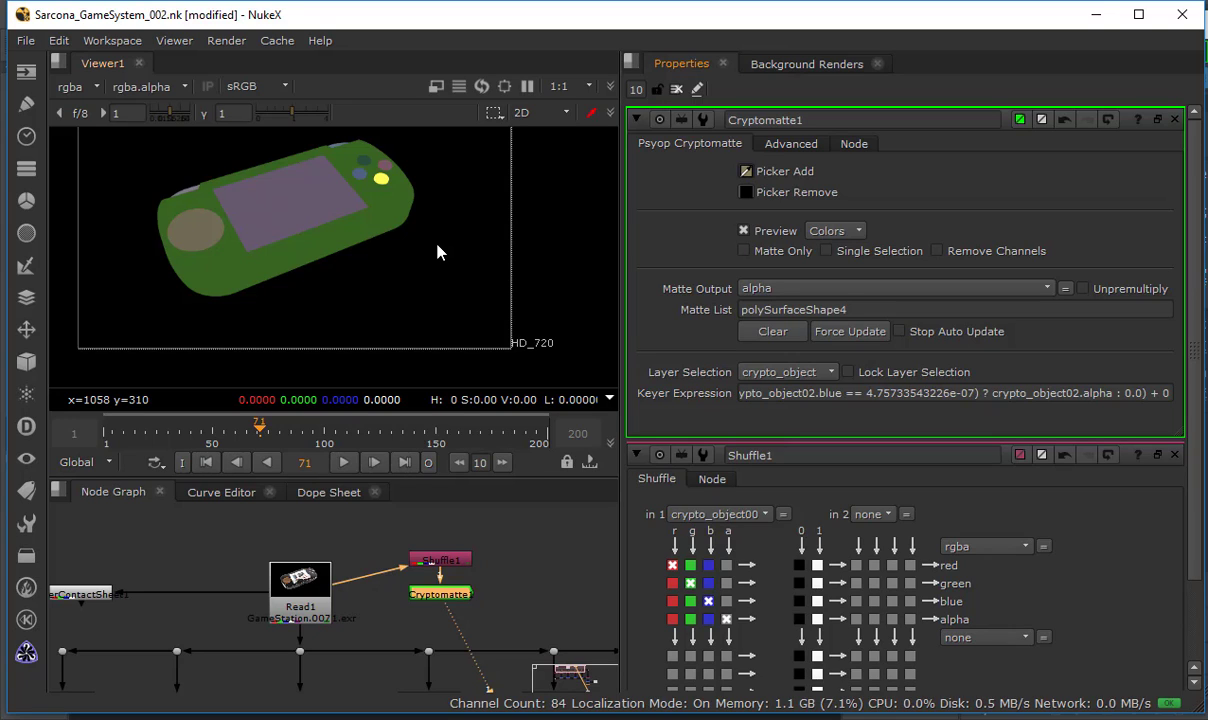
# Empty the Cryptomatte node's Matte List and select the Shuffle1 and Cryptomatte1 nodes together in the node graph.
pyautogui.doubleClick(835, 309)
pyautogui.press('BackSpace')
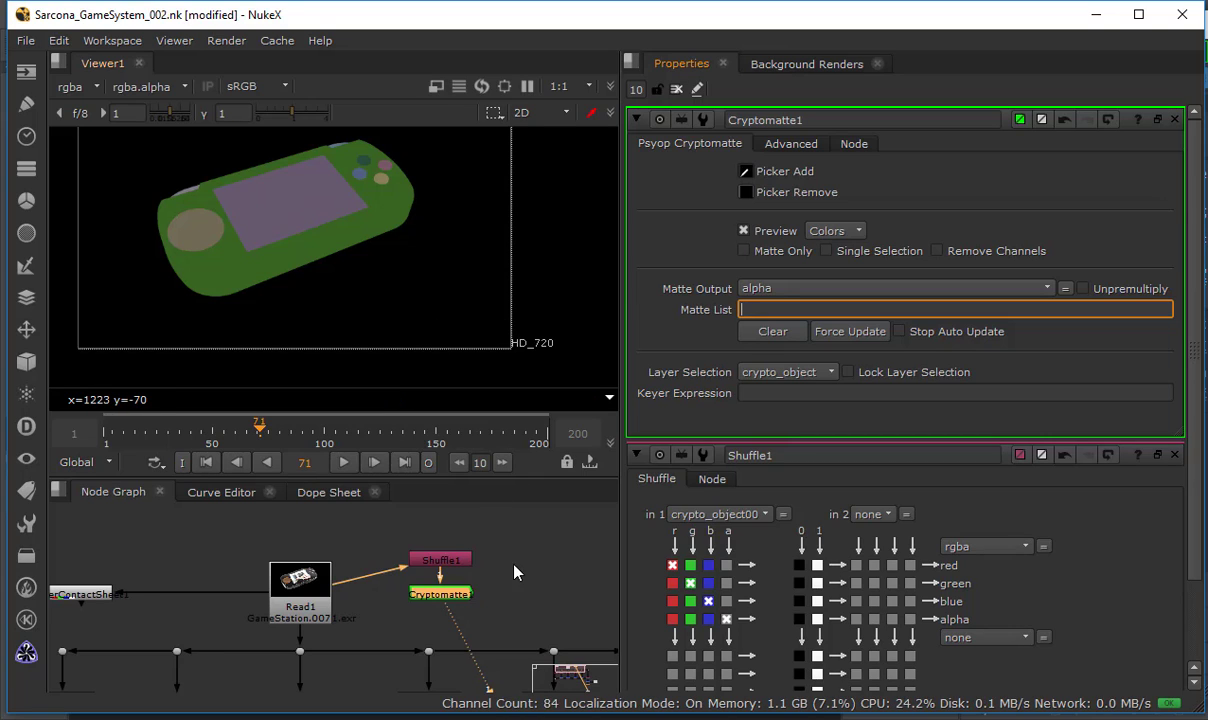
pyautogui.moveTo(506, 530); pyautogui.dragTo(391, 617)
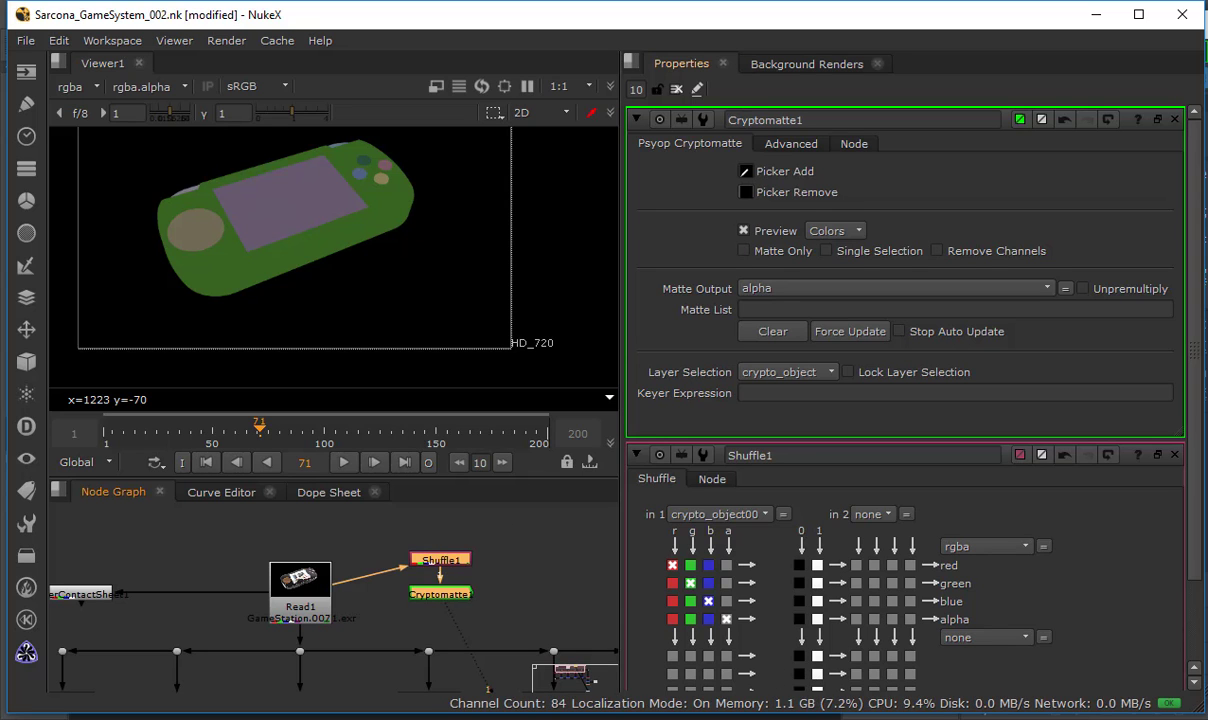
# Switch to Maya and look through the available and active AOVs and the AOV list in Render Settings.
pyautogui.click(785, 668)
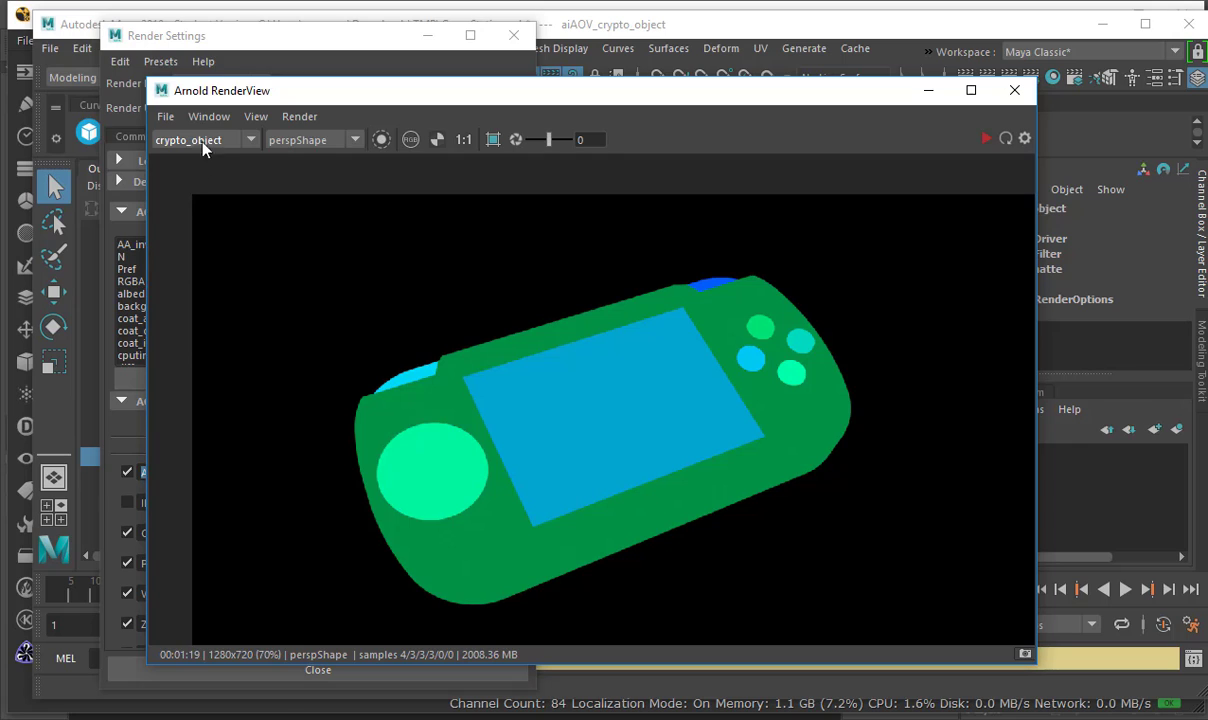
pyautogui.click(225, 36)
pyautogui.scroll(-10, 176, 298)
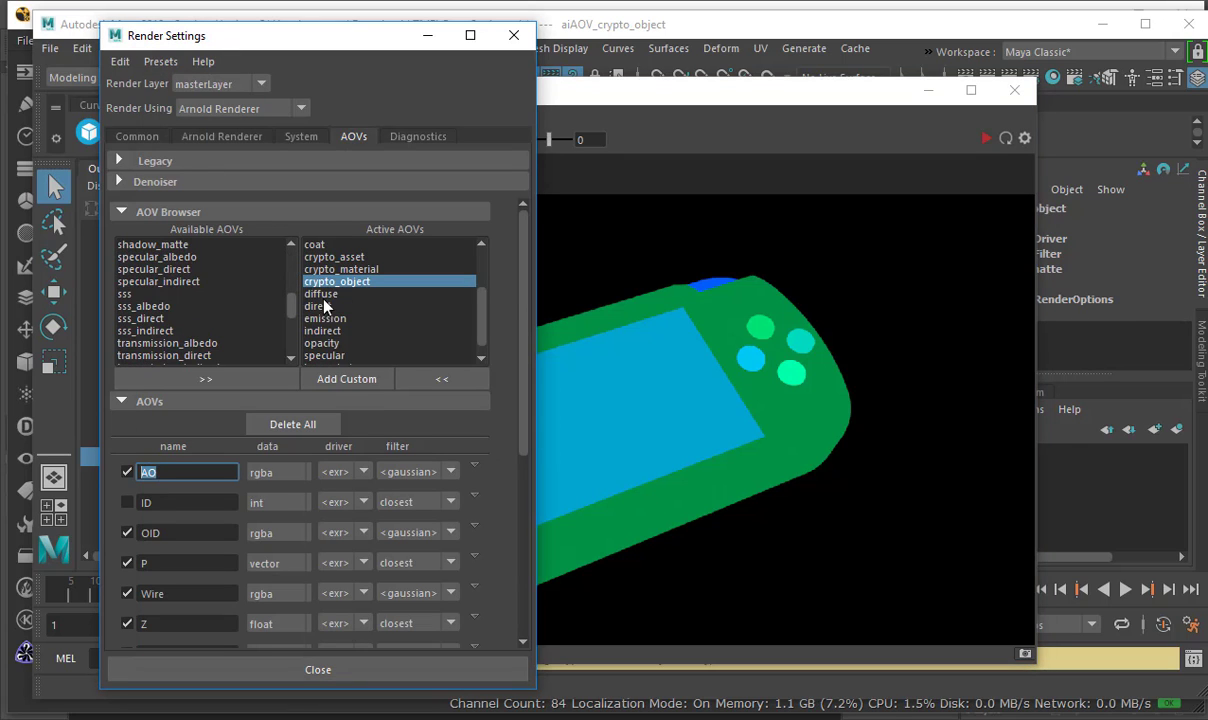
pyautogui.scroll(-6, 306, 307)
pyautogui.scroll(6, 300, 360)
pyautogui.scroll(-3, 214, 332)
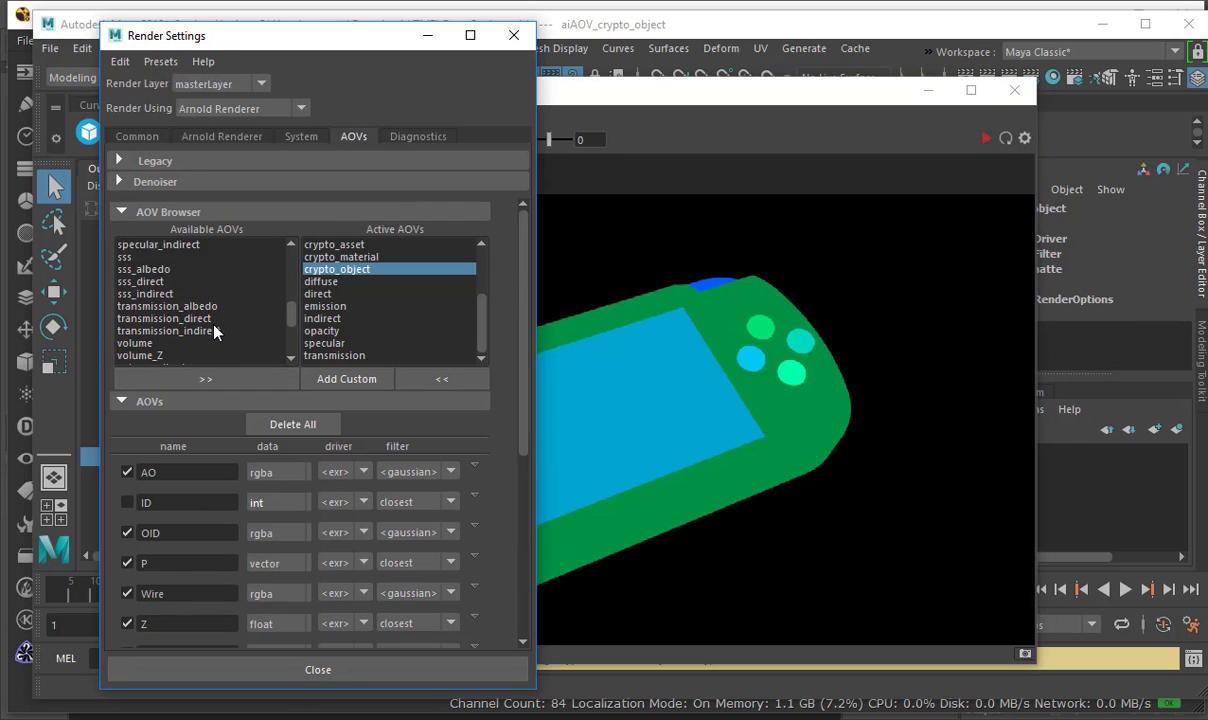
pyautogui.scroll(-8, 214, 332)
pyautogui.scroll(6, 237, 302)
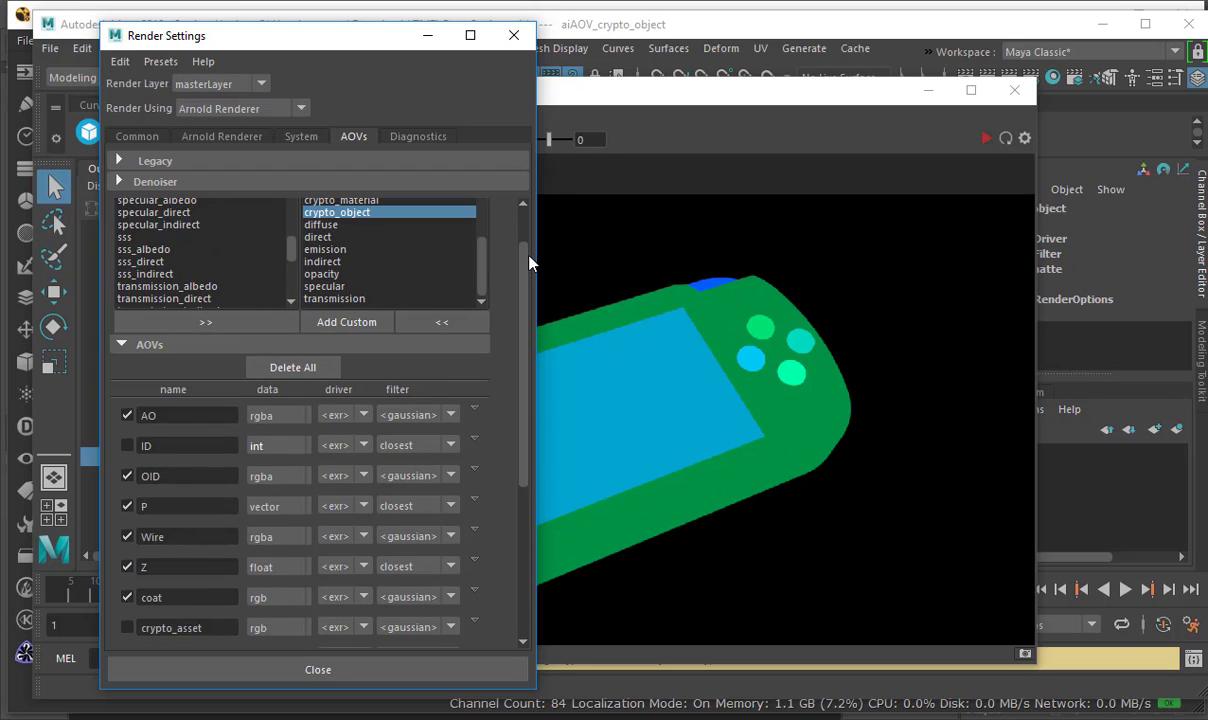
pyautogui.scroll(2, 530, 262)
pyautogui.scroll(3, 285, 290)
pyautogui.scroll(3, 300, 280)
pyautogui.scroll(-6, 298, 300)
pyautogui.scroll(3, 296, 310)
pyautogui.scroll(3, 292, 288)
pyautogui.scroll(1, 485, 300)
pyautogui.scroll(1, 485, 287)
pyautogui.scroll(-1, 440, 287)
# Highlight crypto_asset, crypto_material and crypto_object in turn among the Active AOVs, ending on crypto_object.
pyautogui.click(350, 282)
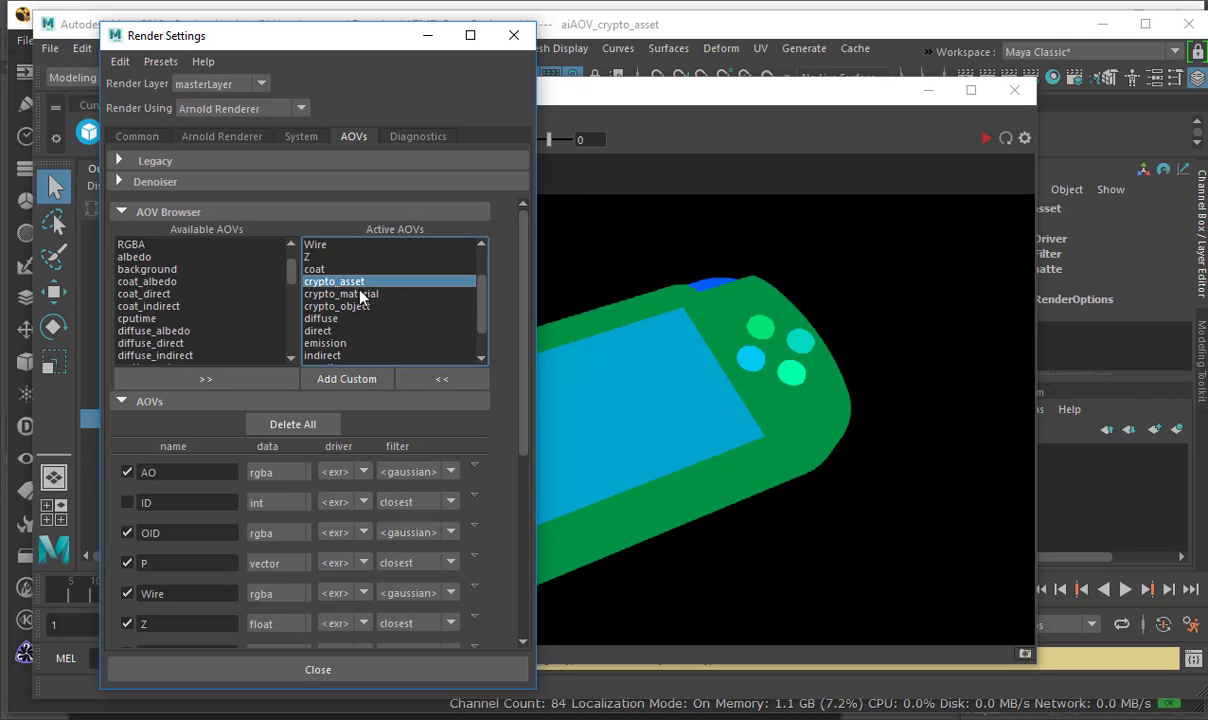
pyautogui.click(362, 295)
pyautogui.click(362, 310)
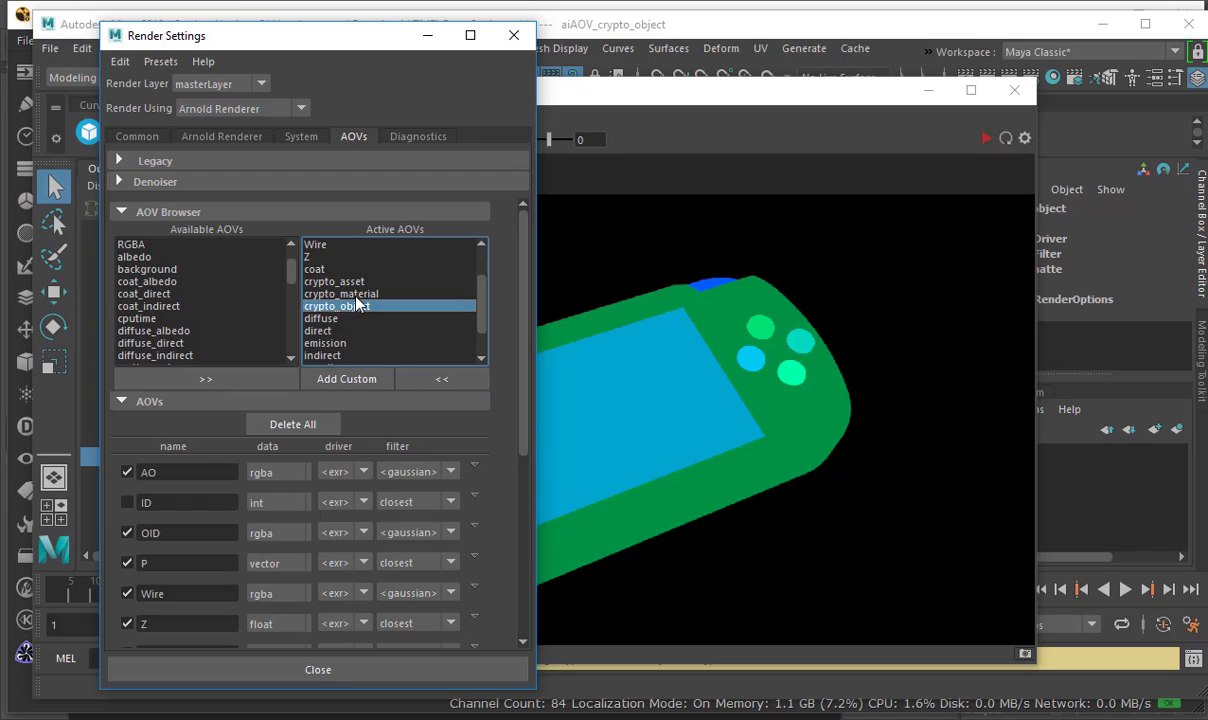
pyautogui.click(356, 297)
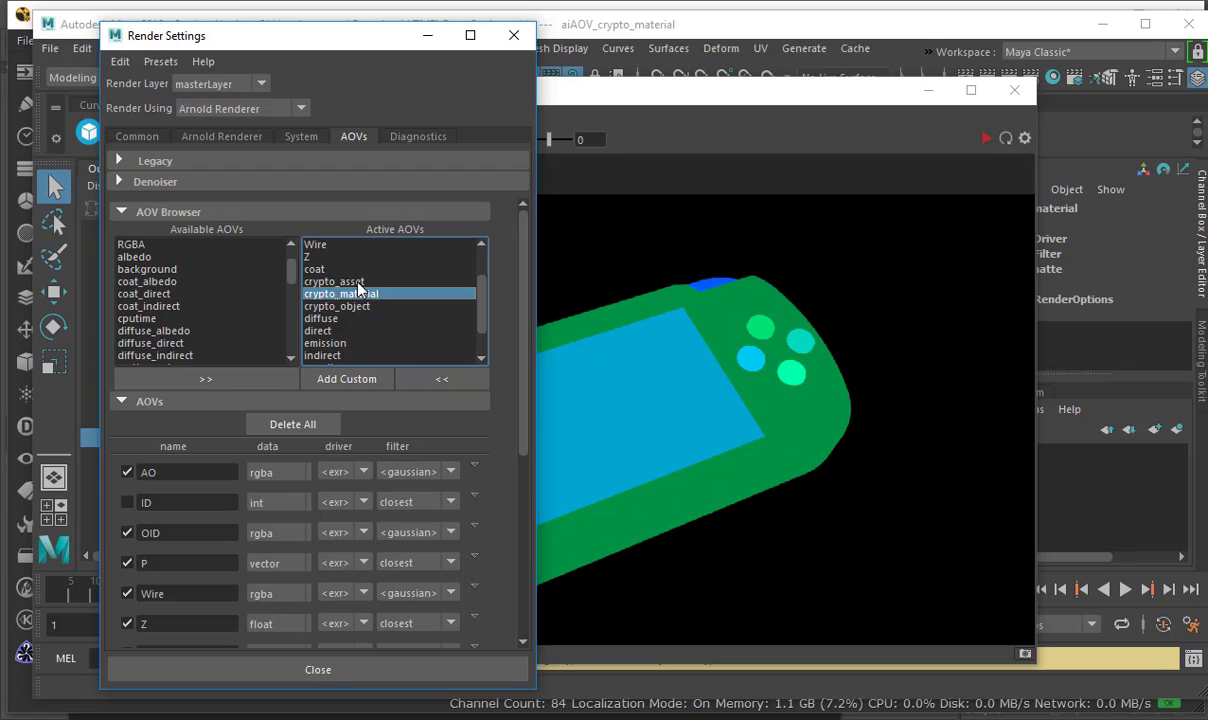
pyautogui.click(358, 283)
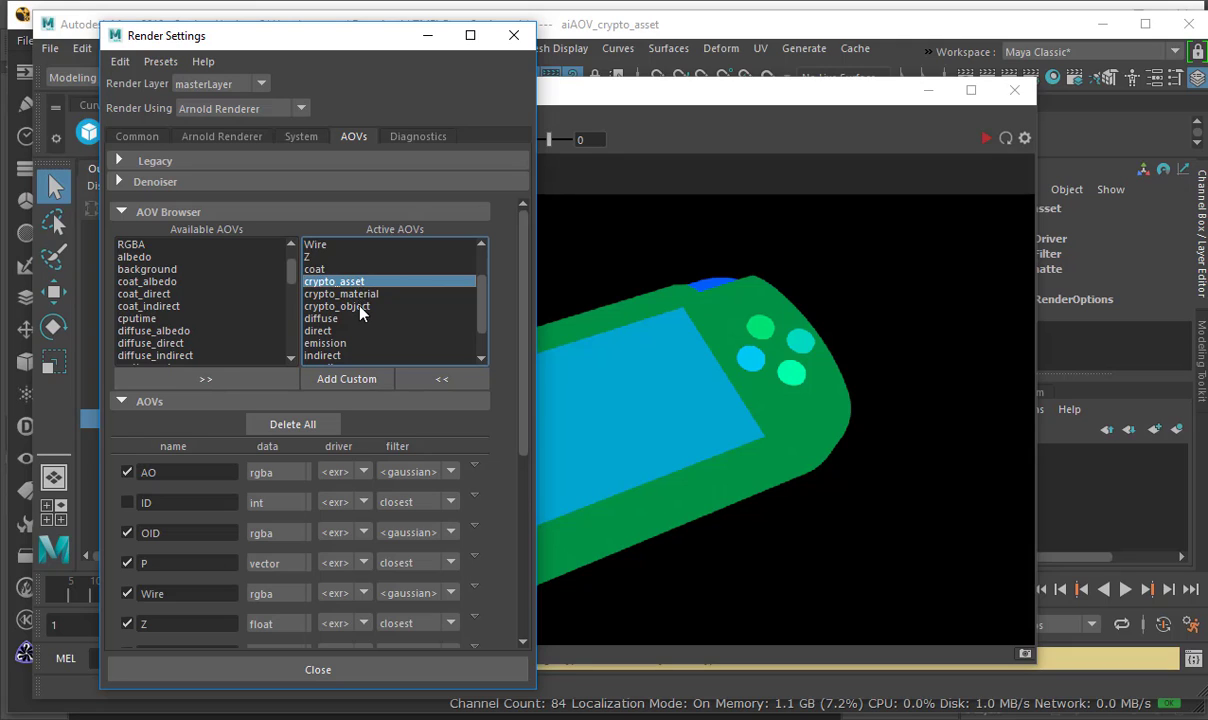
pyautogui.click(360, 307)
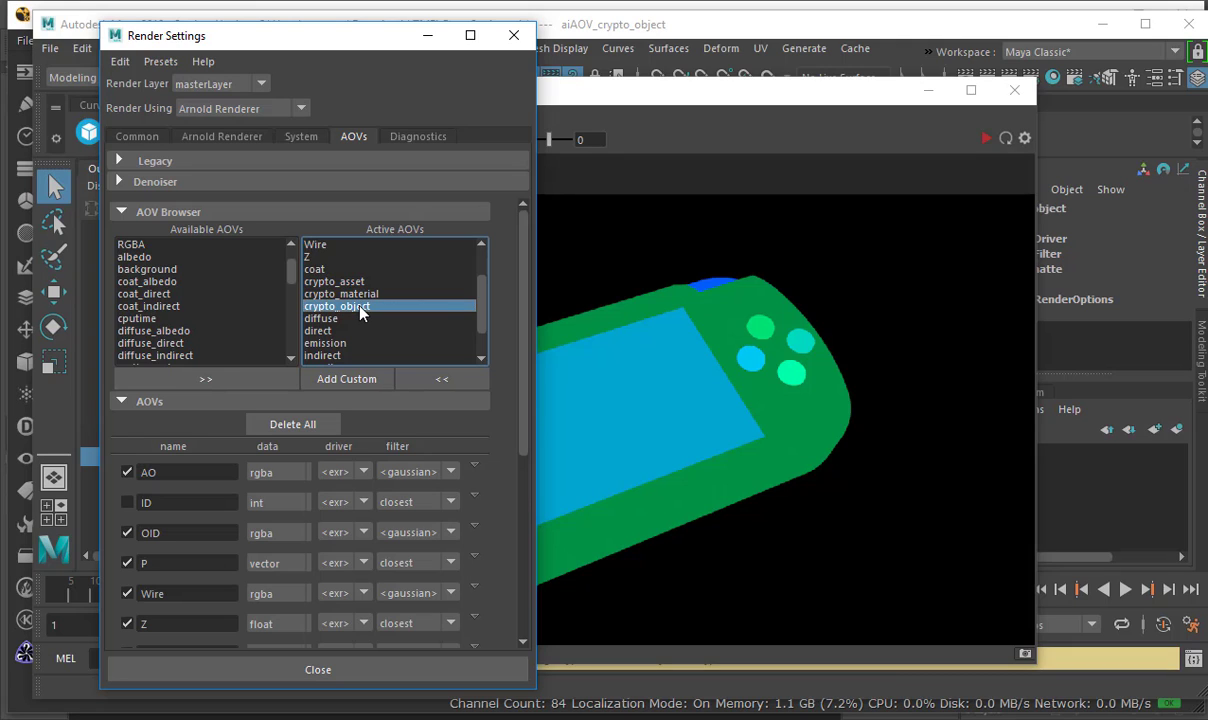
# Switch to Nuke and delete the Shuffle1 and Cryptomatte1 nodes from the node graph.
pyautogui.scroll(-5, 363, 540)
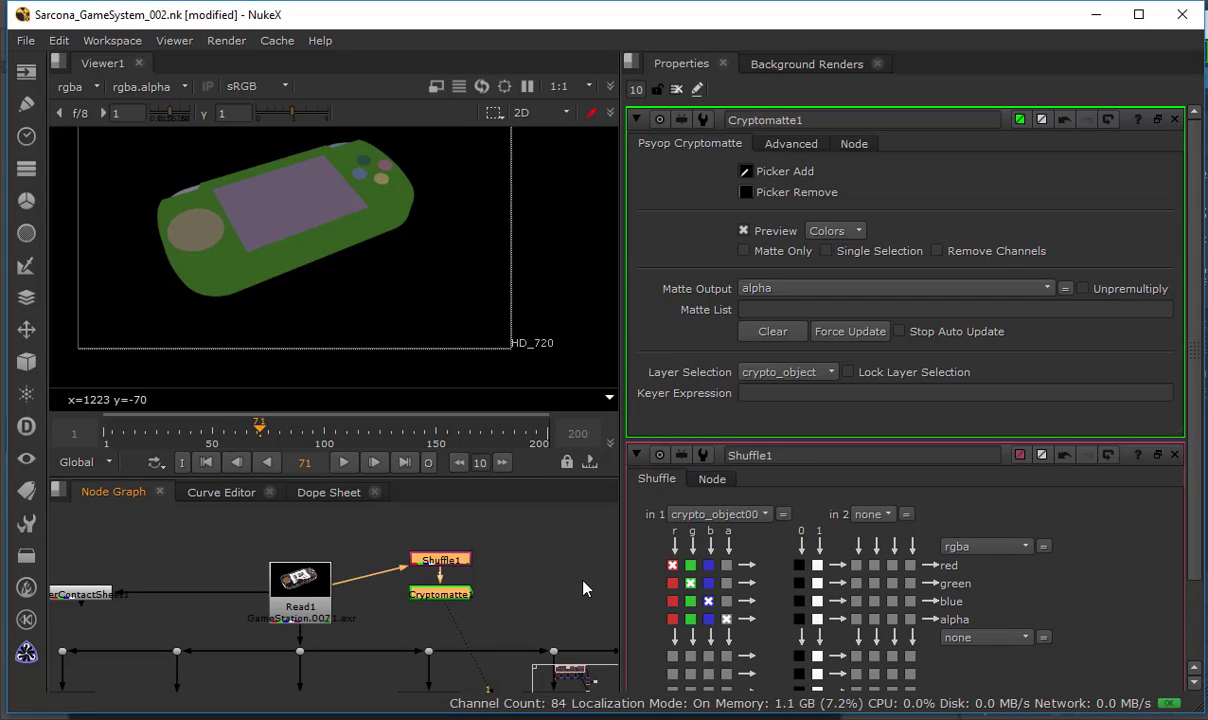
pyautogui.click(517, 575)
pyautogui.moveTo(470, 515); pyautogui.dragTo(395, 637)
pyautogui.press('Delete')
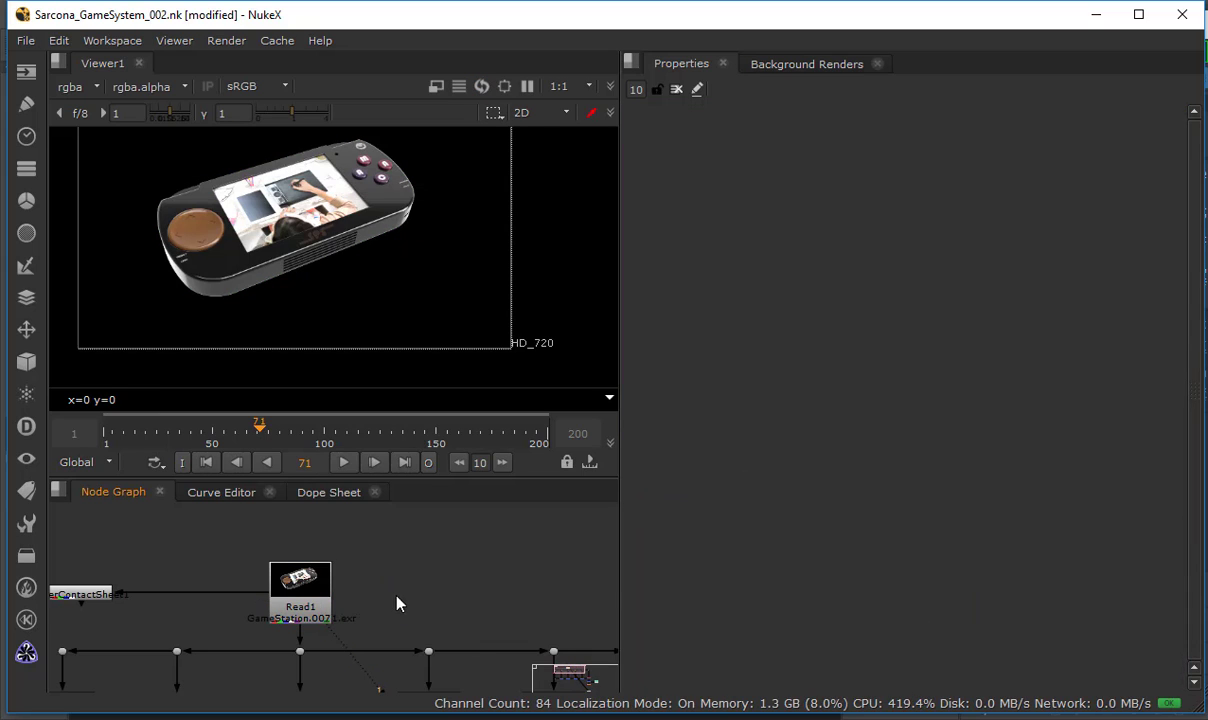
pyautogui.scroll(-5, 396, 603)
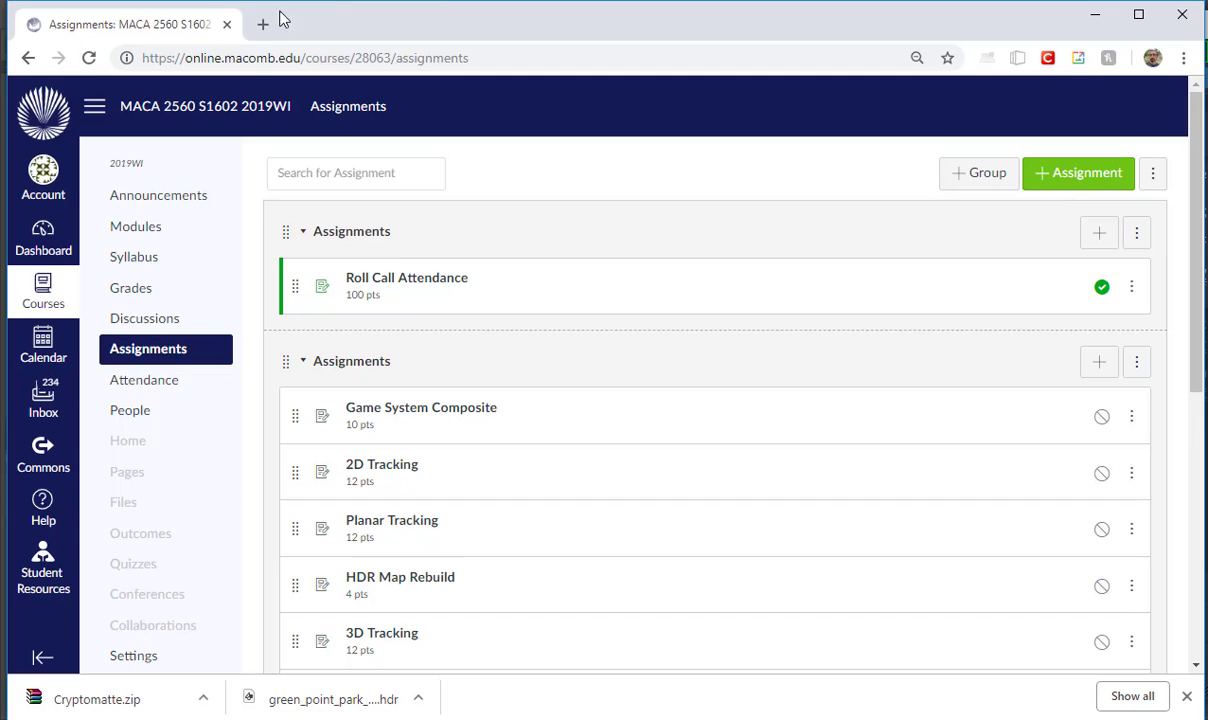
# Switch to Chrome and look through the course's Assignments list and its Modules page, including Dropbox Link, Nuke Basics and Game System Composite.
pyautogui.click(262, 26)
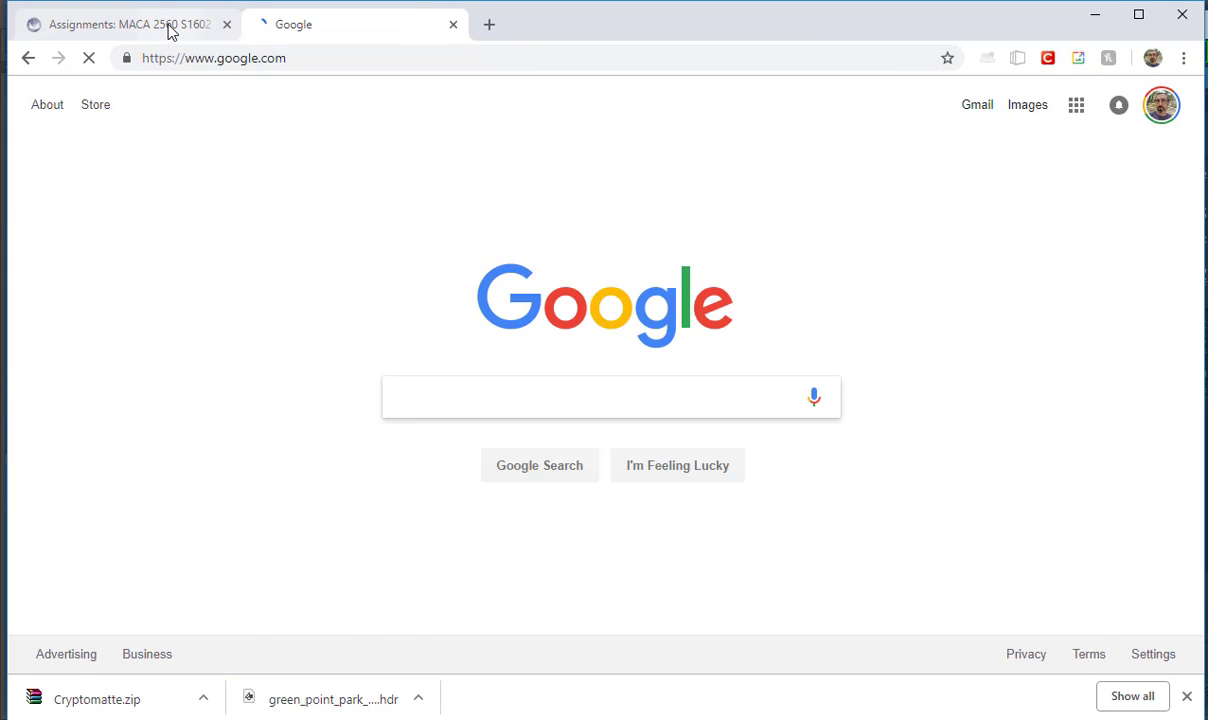
pyautogui.click(170, 26)
pyautogui.scroll(-5, 409, 326)
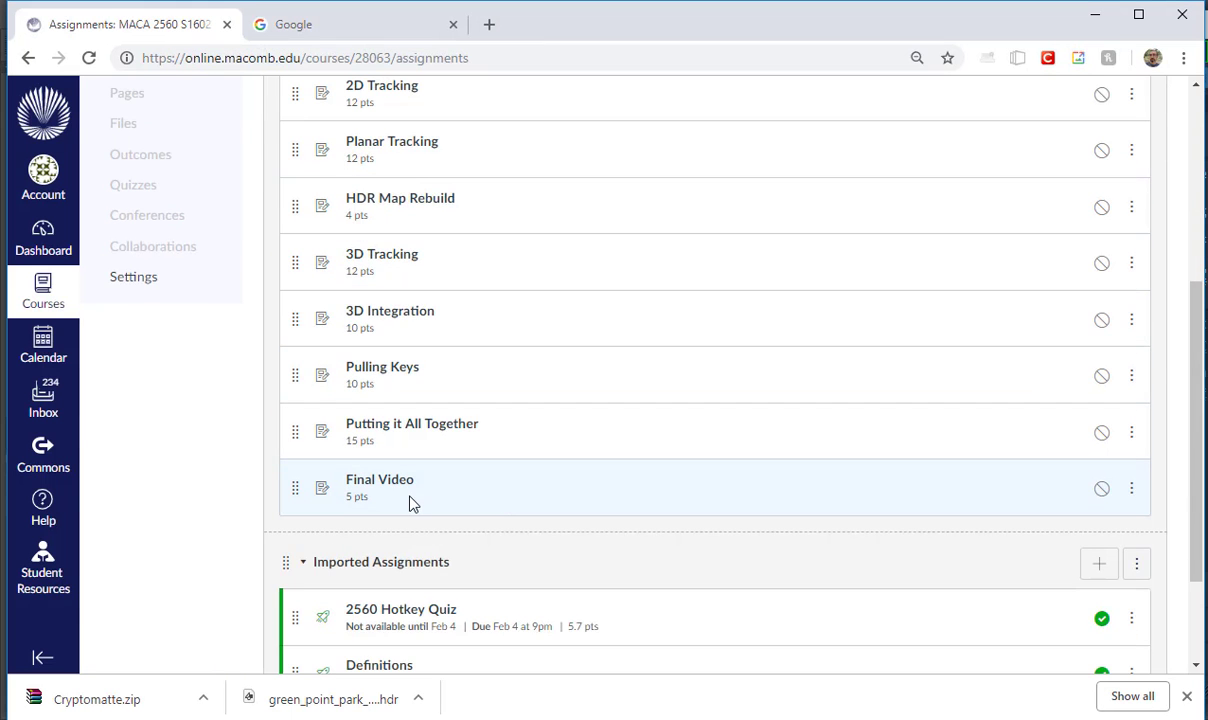
pyautogui.scroll(5, 399, 553)
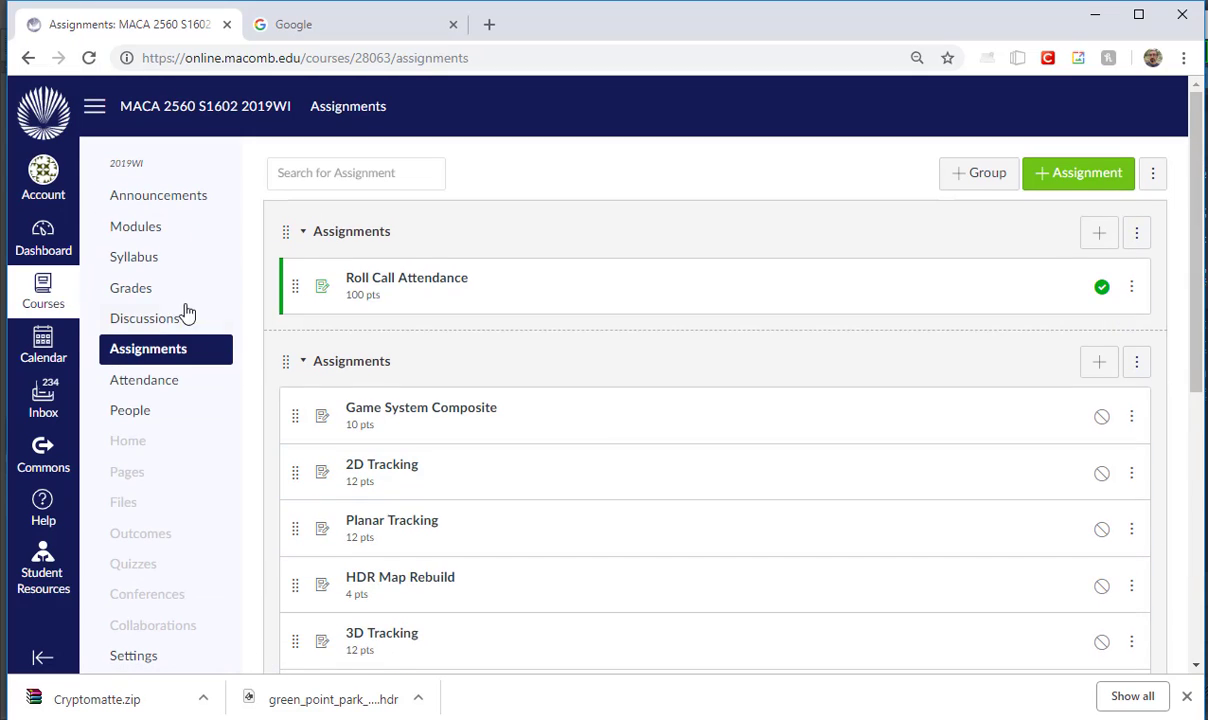
pyautogui.click(165, 232)
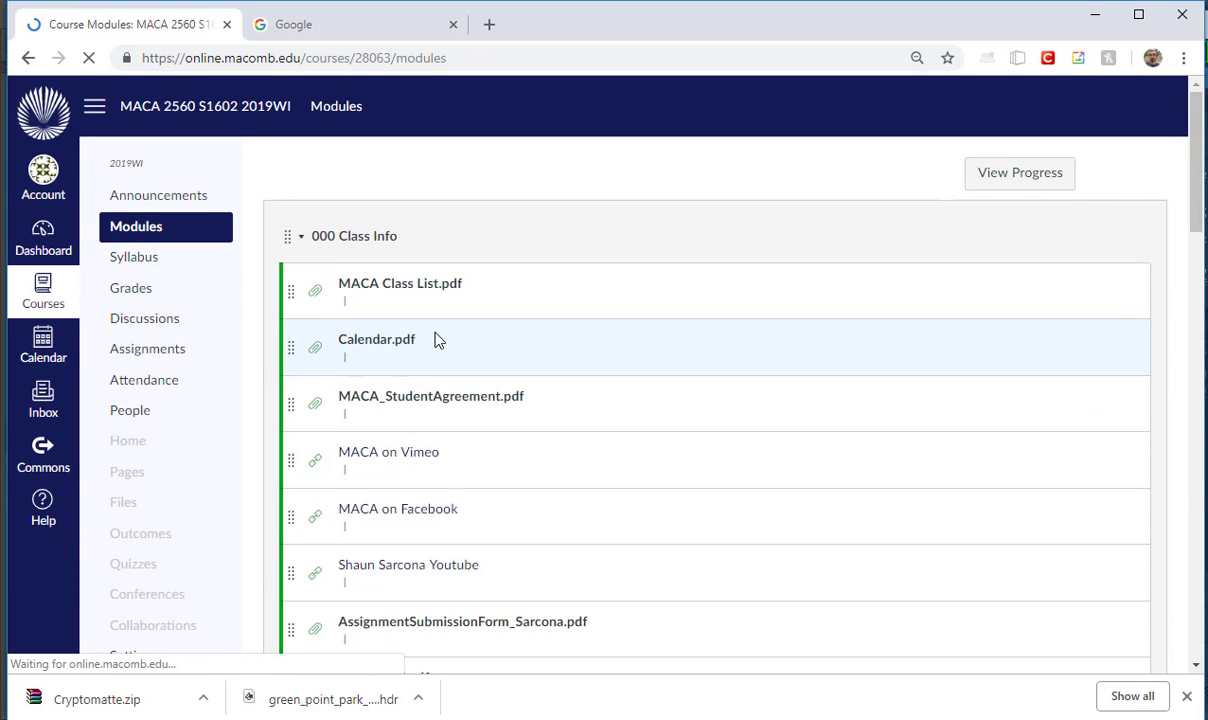
pyautogui.scroll(-10, 420, 487)
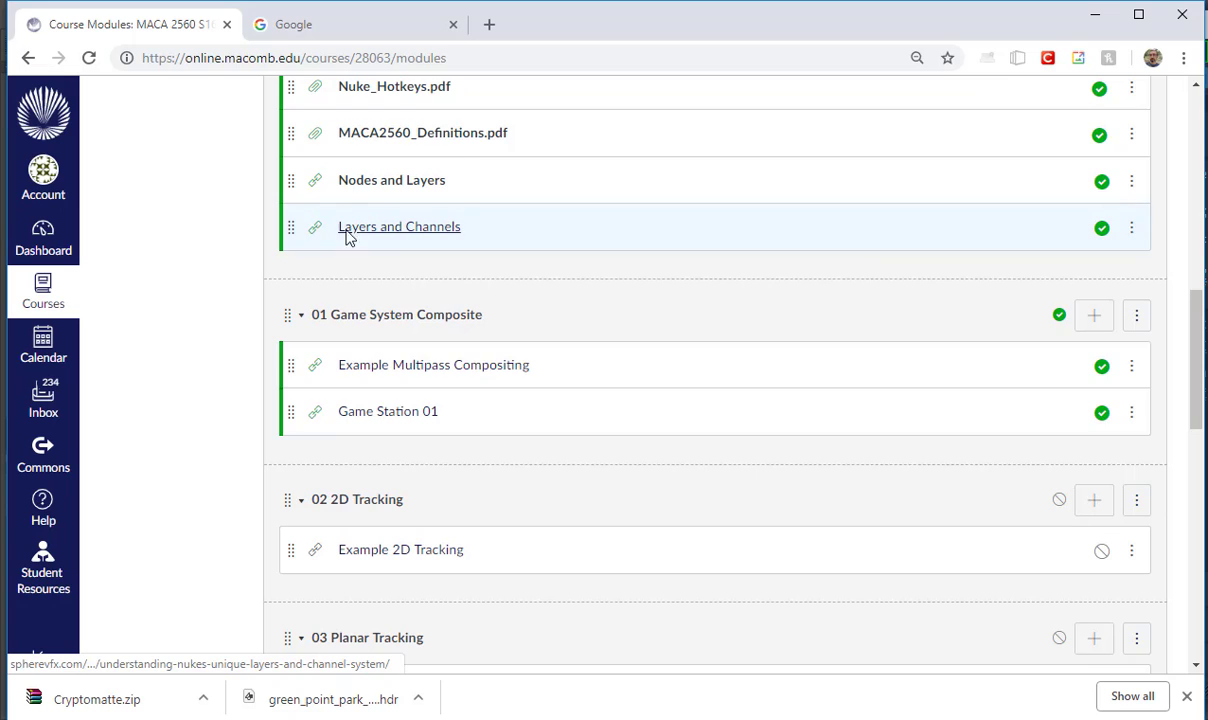
pyautogui.scroll(2, 464, 456)
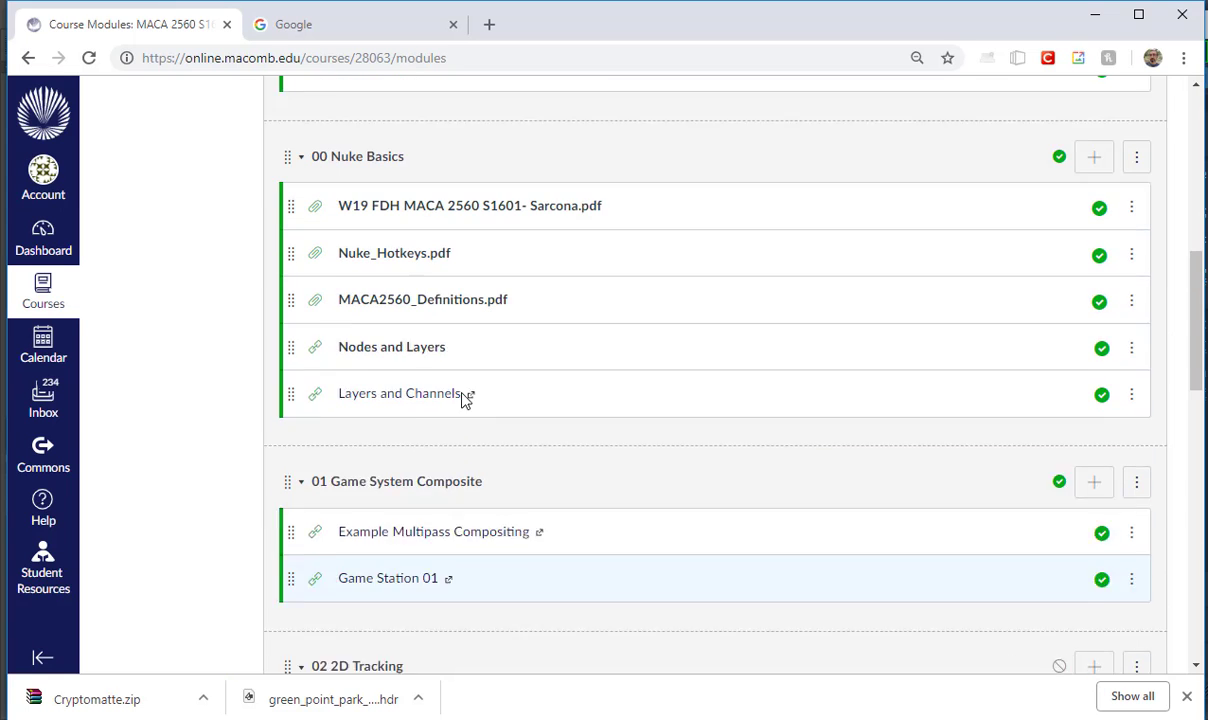
pyautogui.scroll(2, 386, 322)
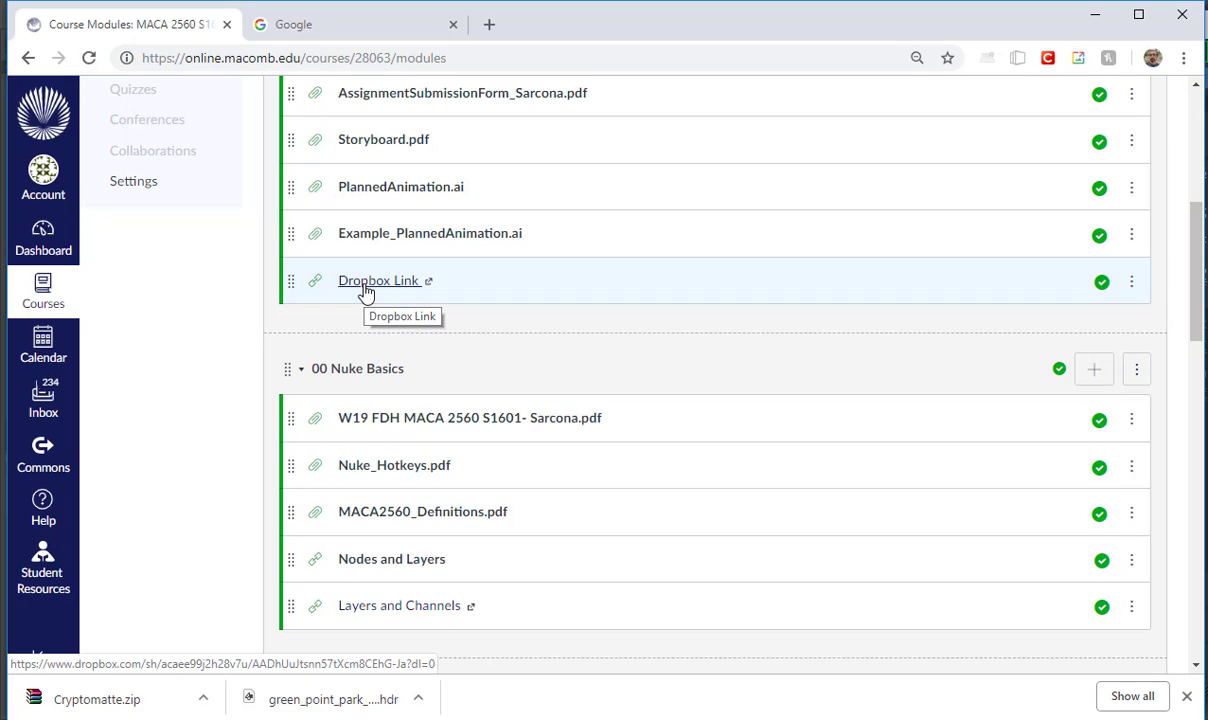
pyautogui.click(377, 32)
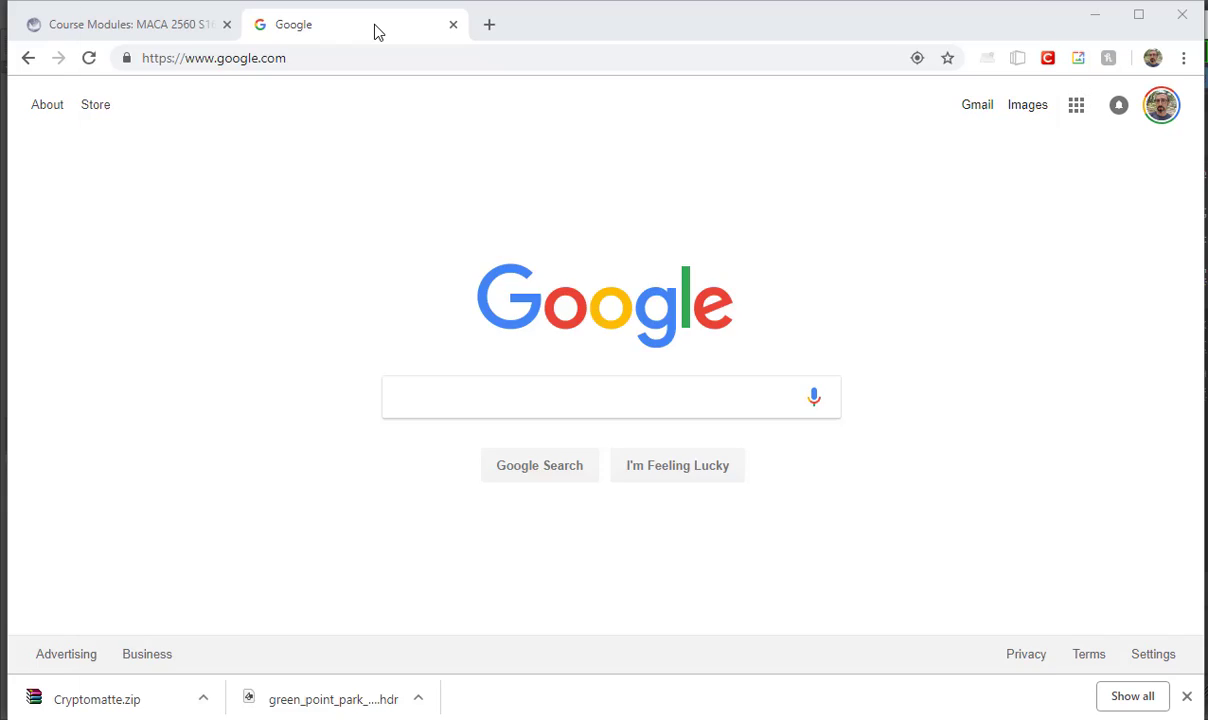
# Open a File Explorer window at the network location \\sr127-s13551.
pyautogui.press('super+e')
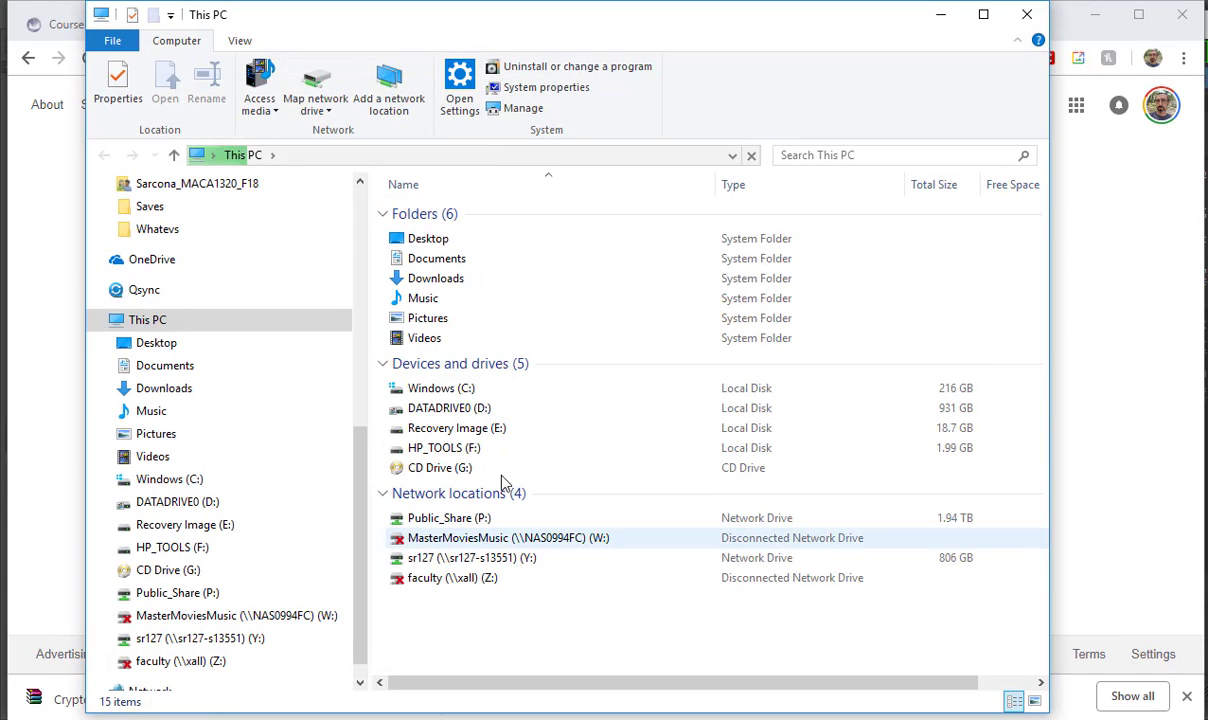
pyautogui.click(535, 156)
pyautogui.write('\\\\sr127-s')
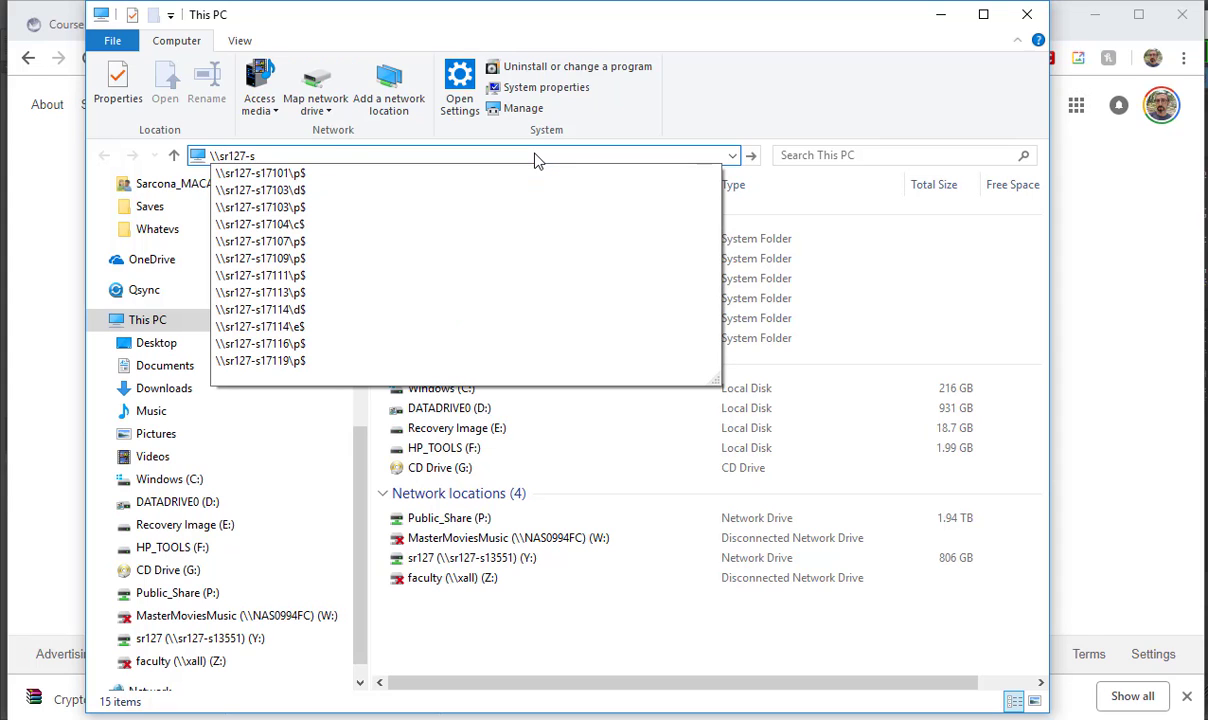
pyautogui.write('s13551')
pyautogui.press('Return')
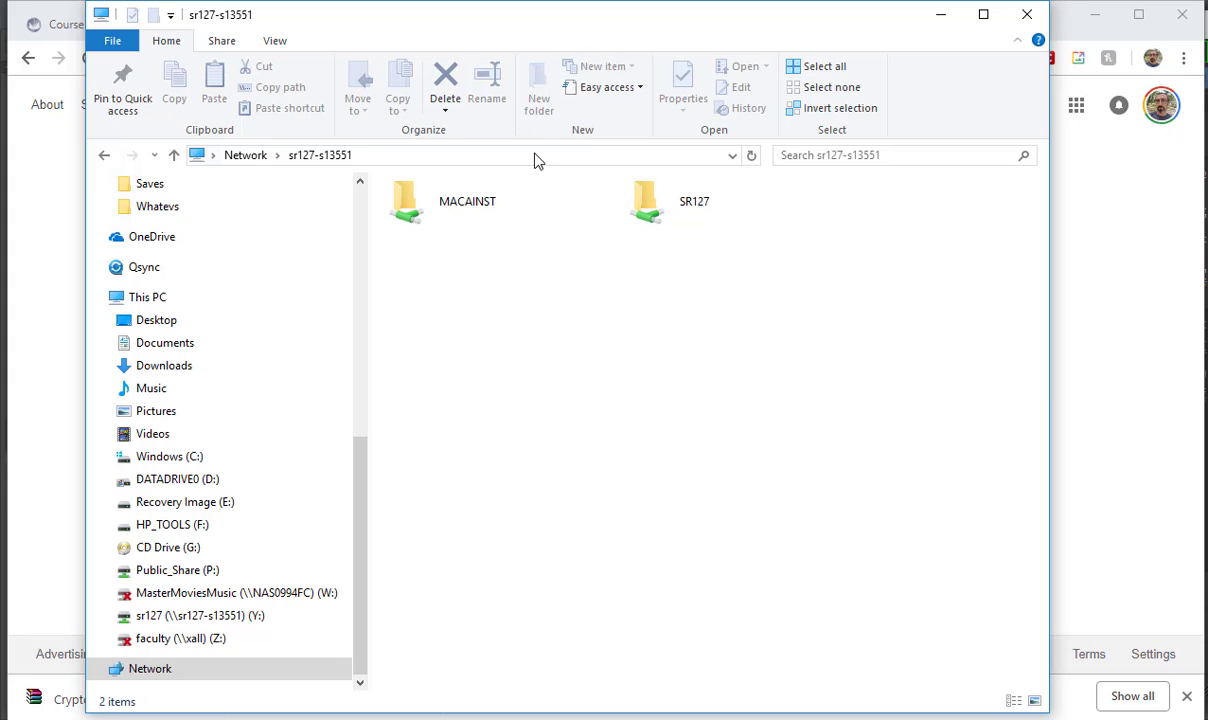
# Browse from the MACAINST share through 2560 and Scripts into the inner Cryptomatte-master folder.
pyautogui.doubleClick(468, 210)
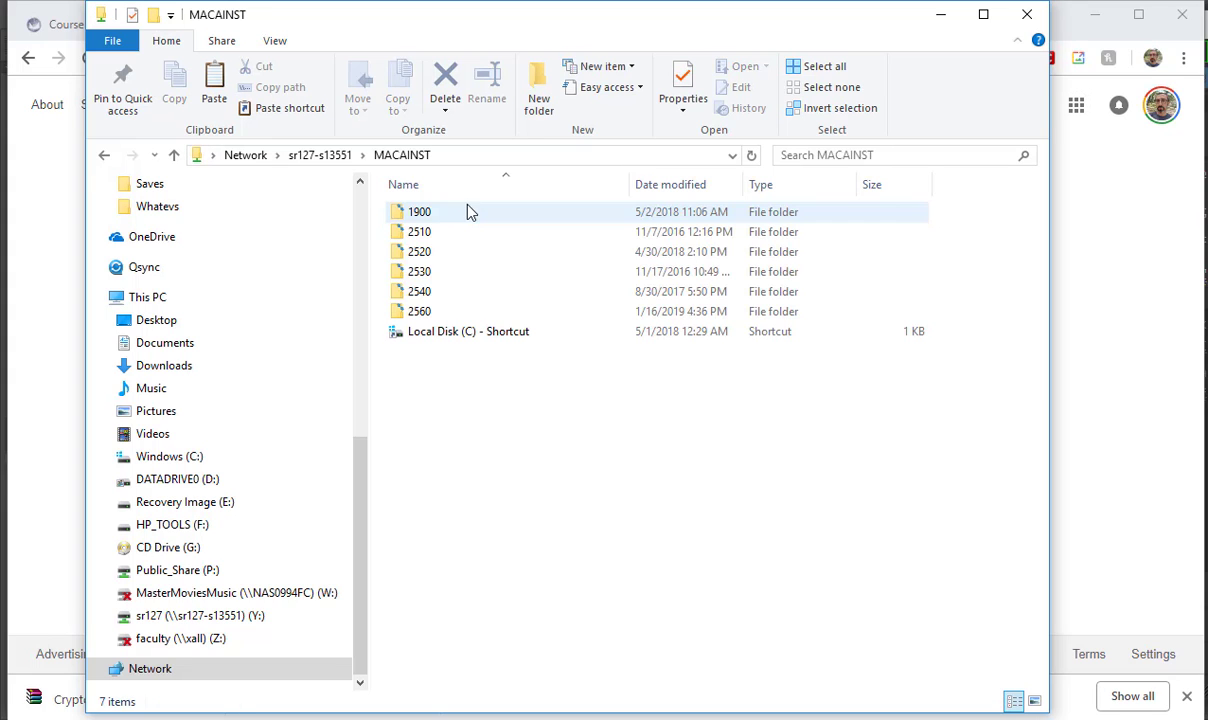
pyautogui.doubleClick(464, 316)
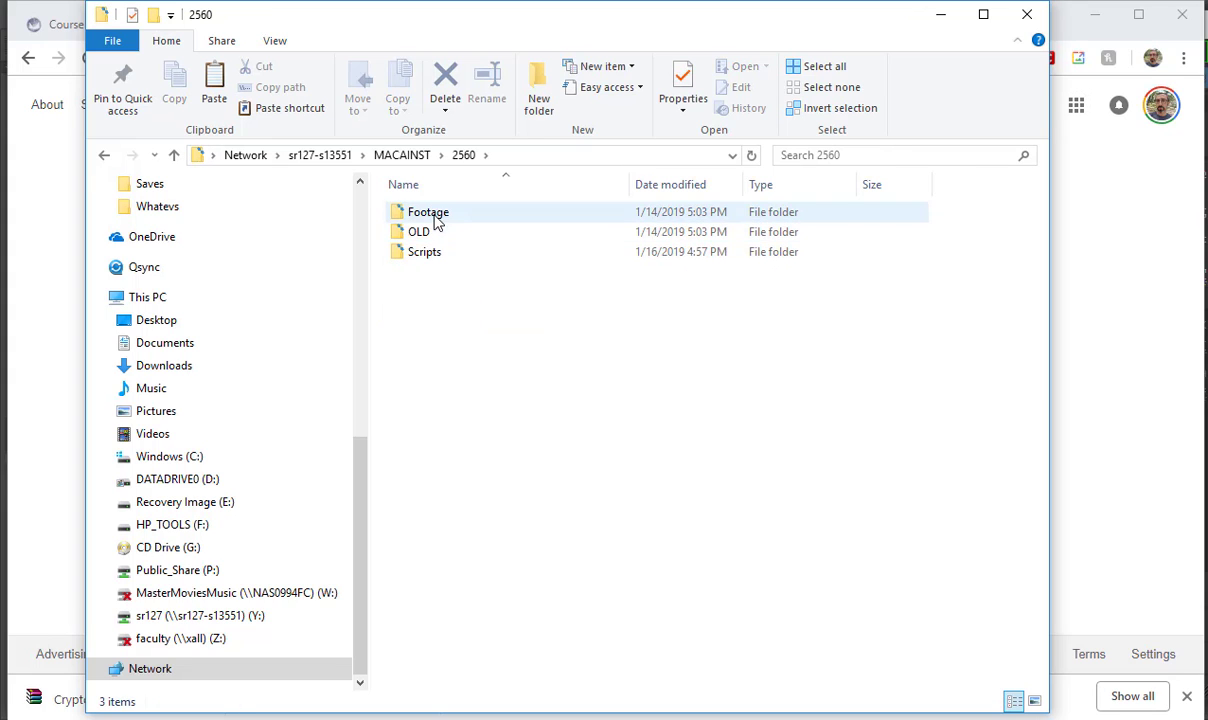
pyautogui.doubleClick(433, 256)
pyautogui.click(430, 222)
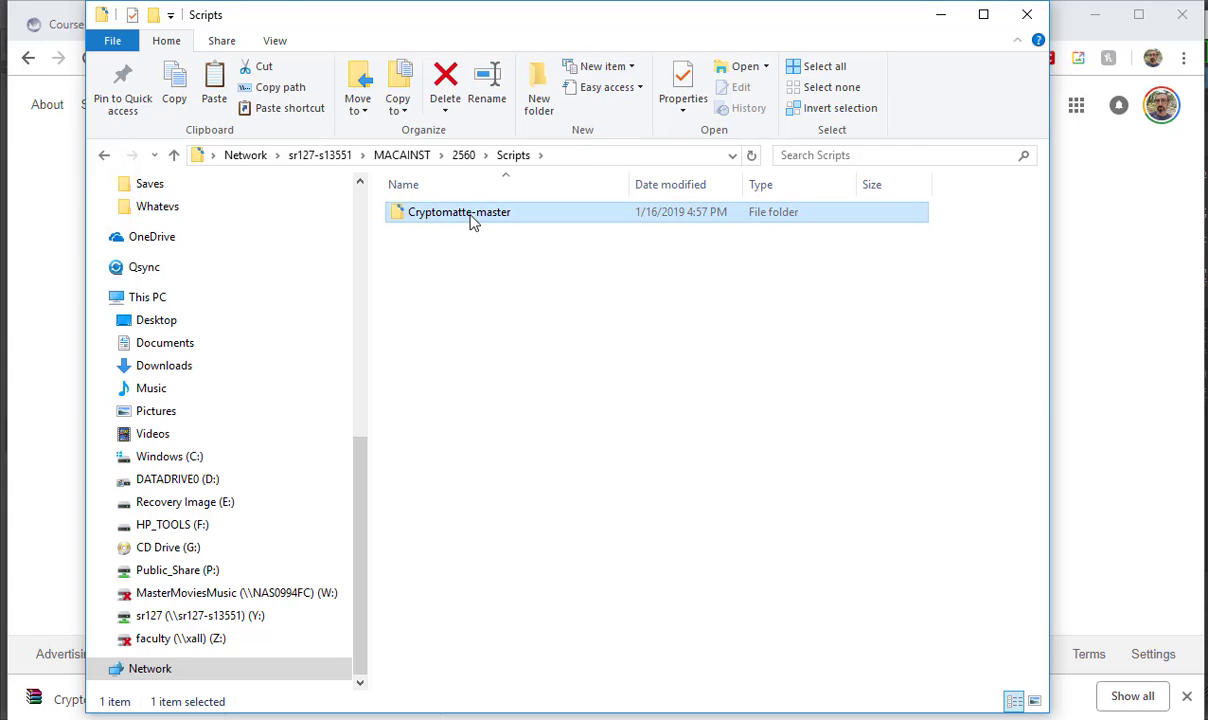
pyautogui.doubleClick(473, 222)
pyautogui.doubleClick(480, 213)
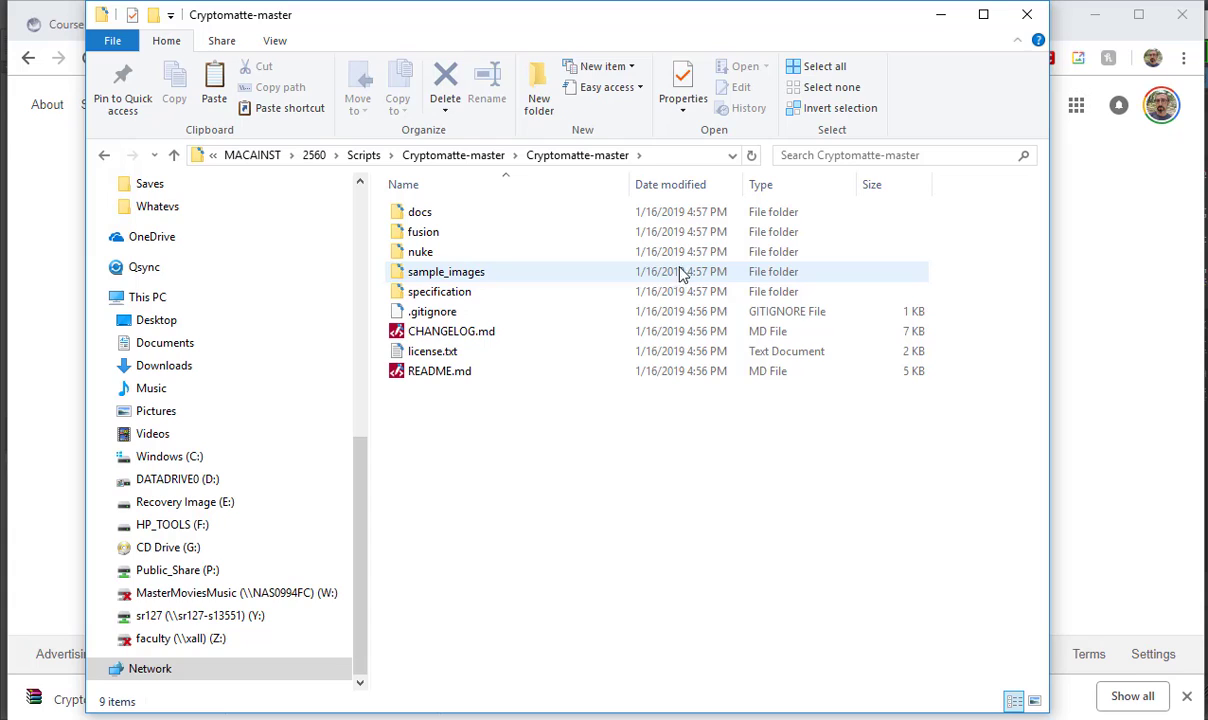
# Go back to the Scripts folder and reopen both nested Cryptomatte-master folders.
pyautogui.press('BackSpace')
pyautogui.press('BackSpace')
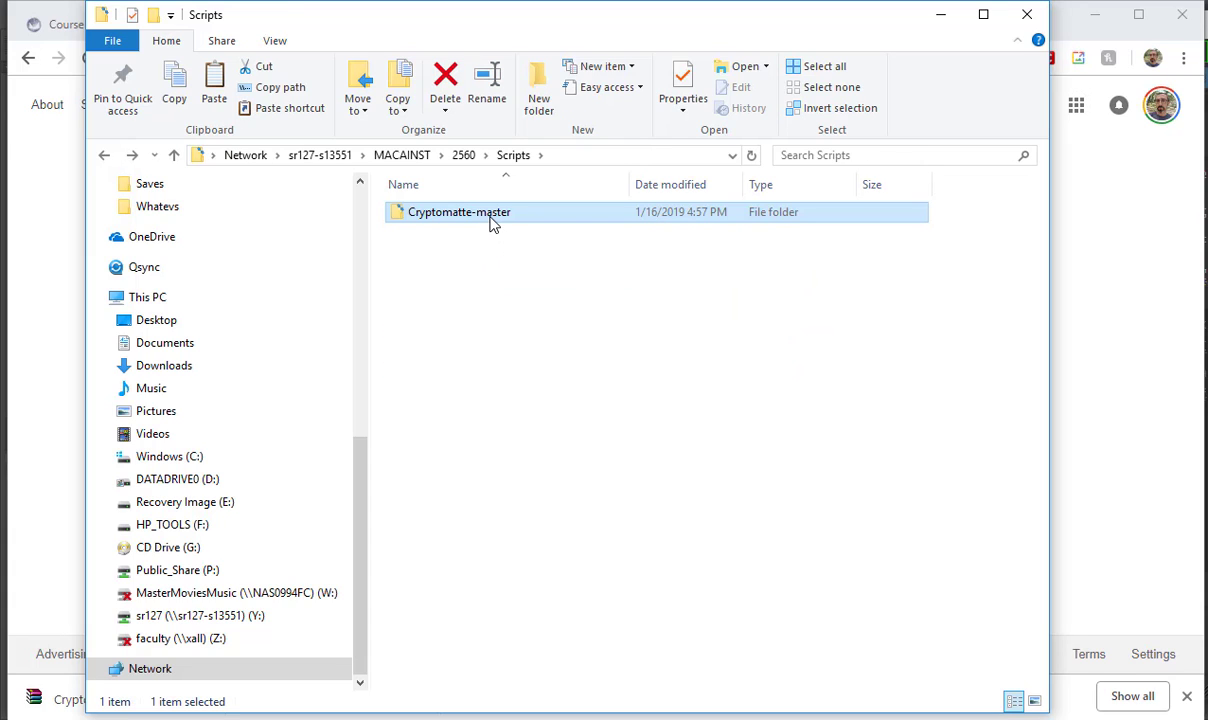
pyautogui.doubleClick(490, 222)
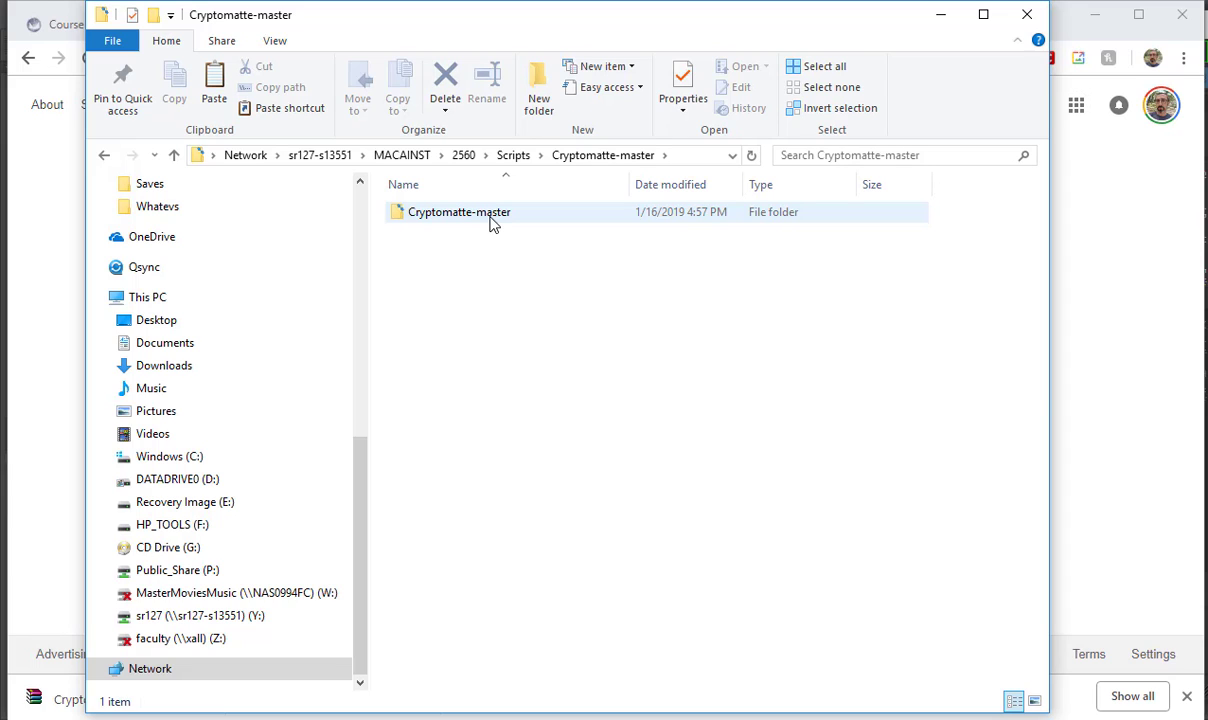
pyautogui.doubleClick(490, 222)
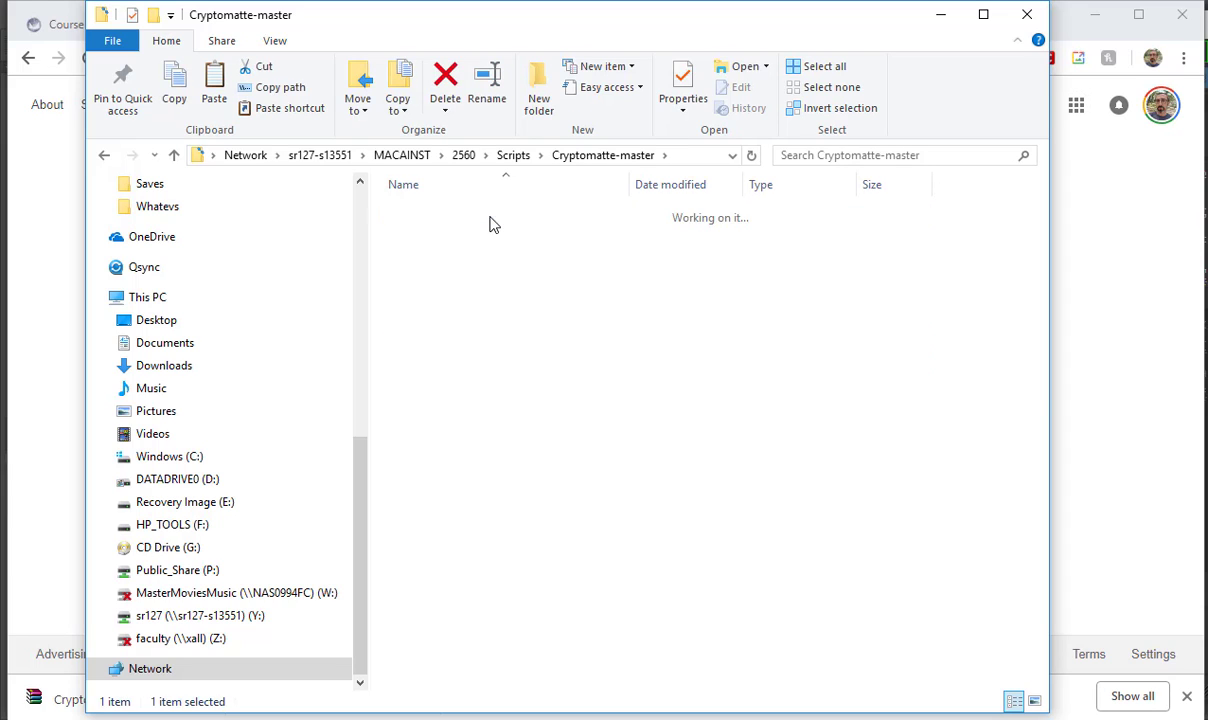
# Open the nuke folder, highlight all its files from Cryptomatte.gizmo to pymmh3.py, and return to the parent folder.
pyautogui.click(466, 256)
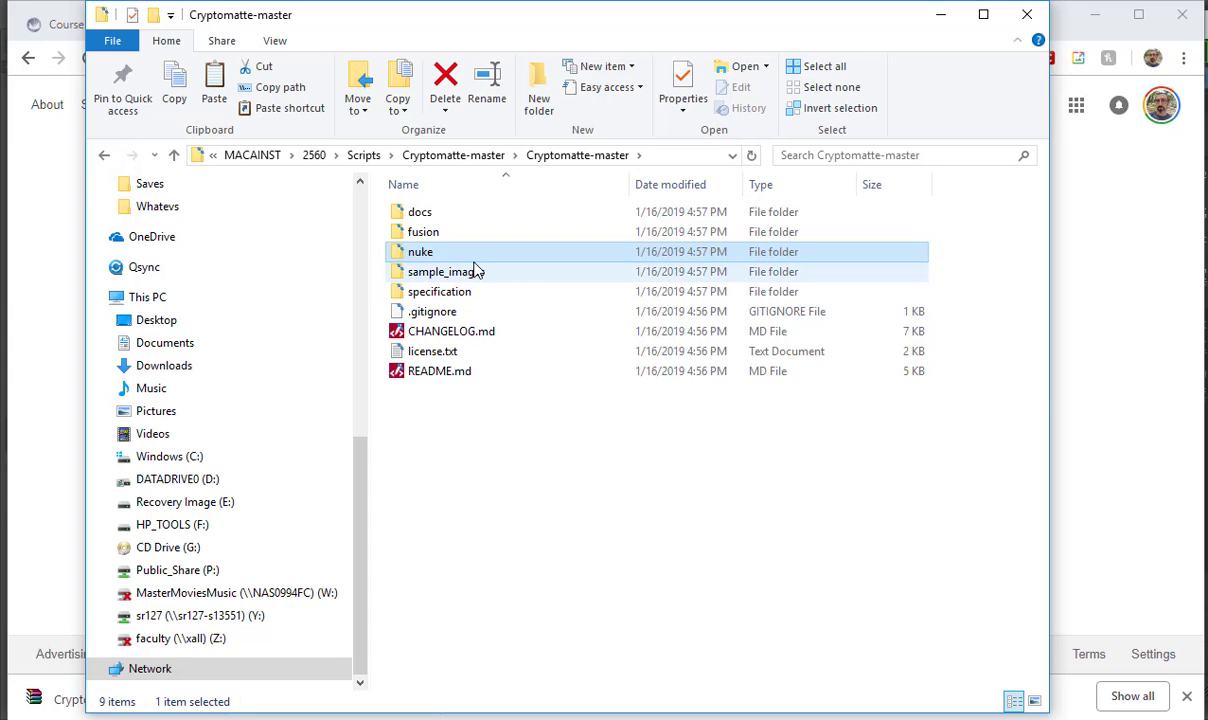
pyautogui.doubleClick(477, 270)
pyautogui.hotkey('alt', 'Left')
pyautogui.doubleClick(476, 256)
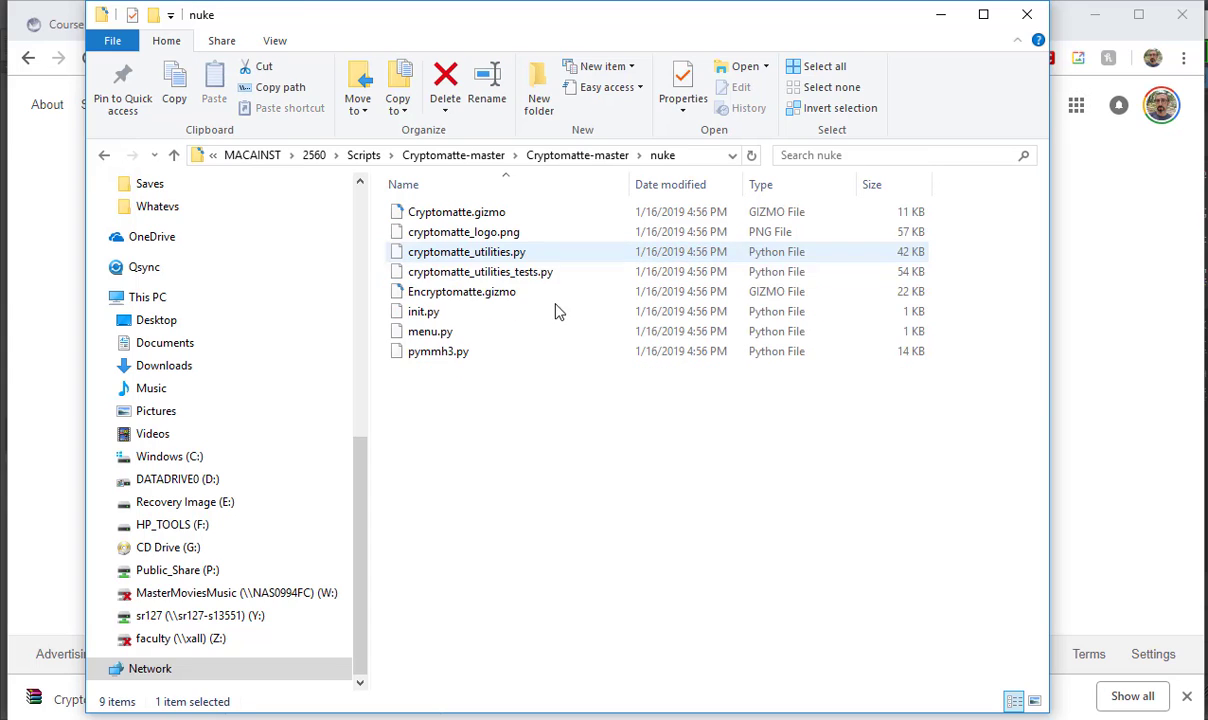
pyautogui.moveTo(582, 461); pyautogui.dragTo(407, 195)
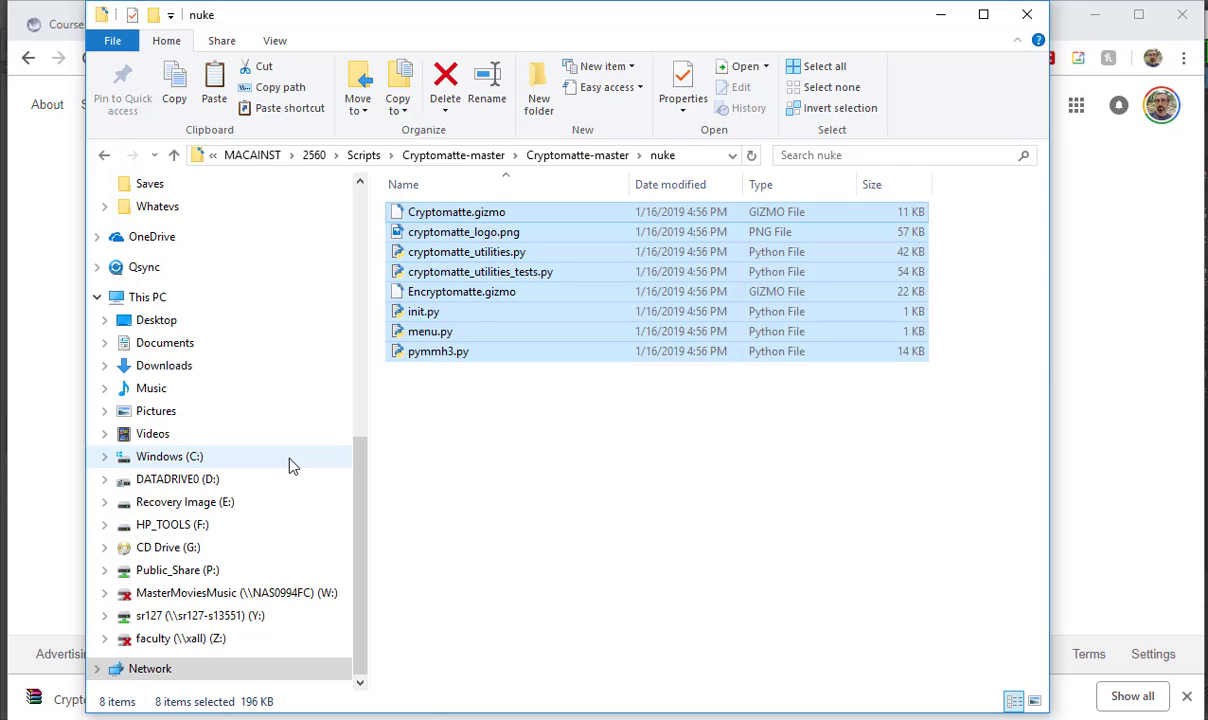
pyautogui.click(597, 163)
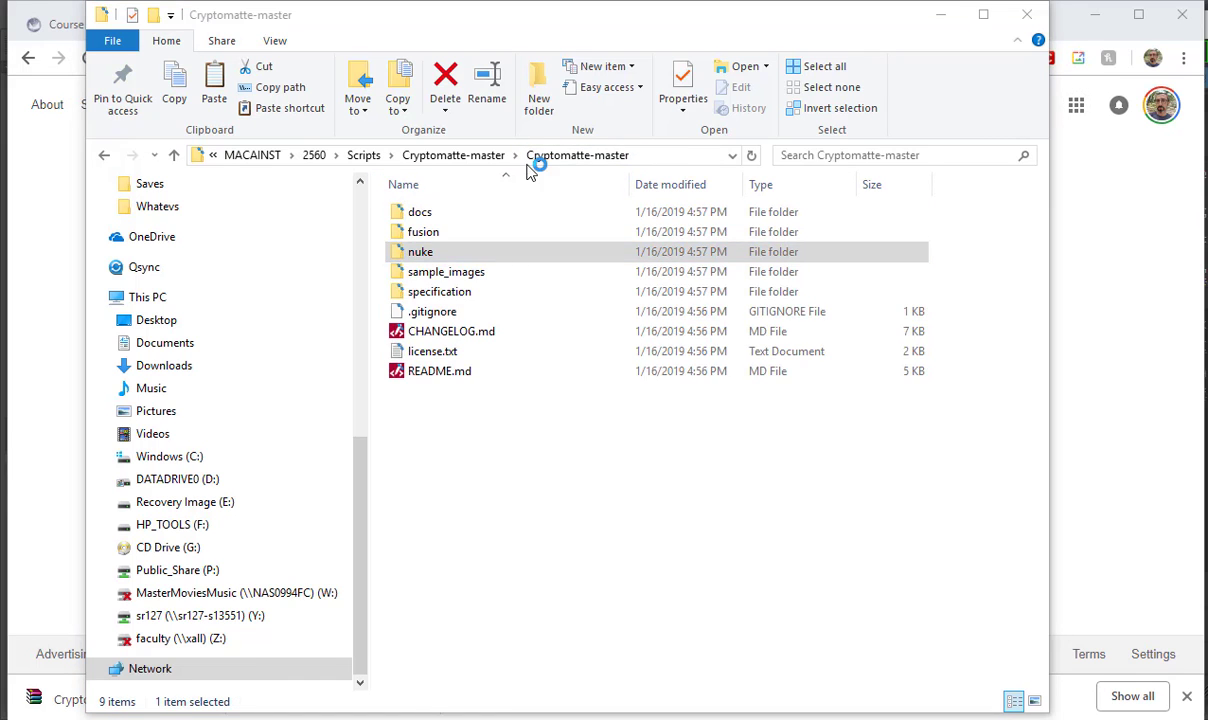
# Open a second File Explorer window at the network share \\sr127-s17100\p$.
pyautogui.press('super+e')
pyautogui.click(519, 153)
pyautogui.write('\\')
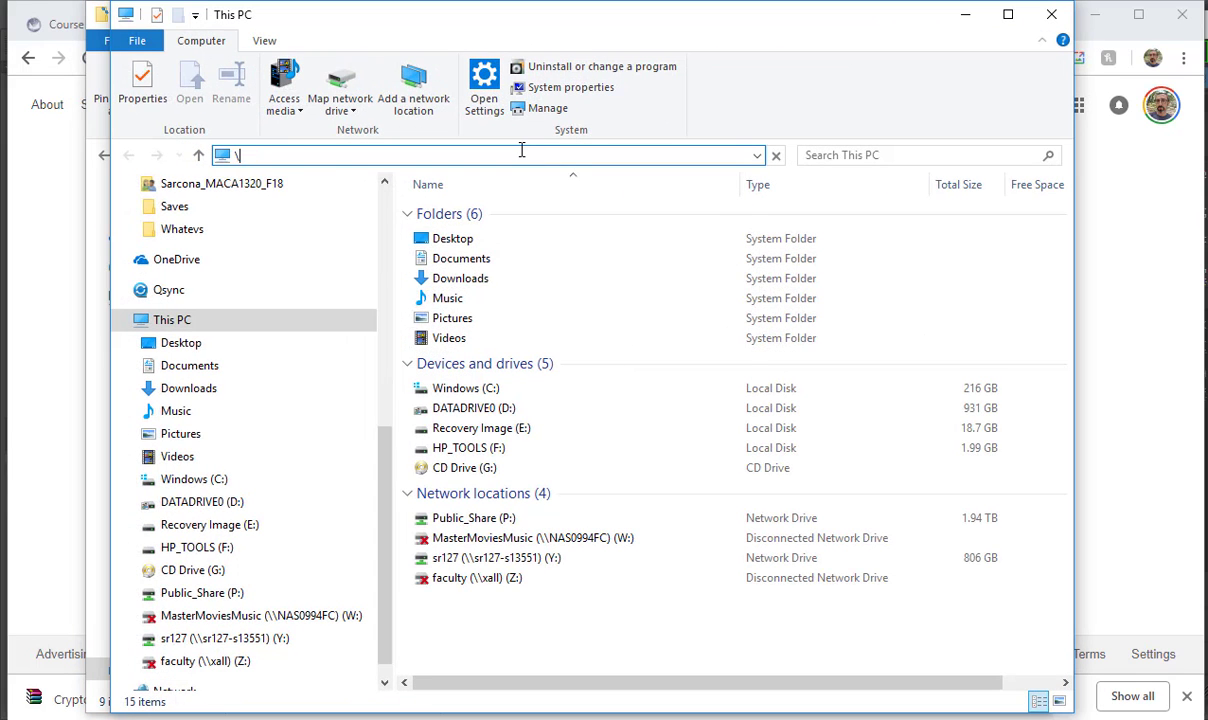
pyautogui.write('\\sr127-s')
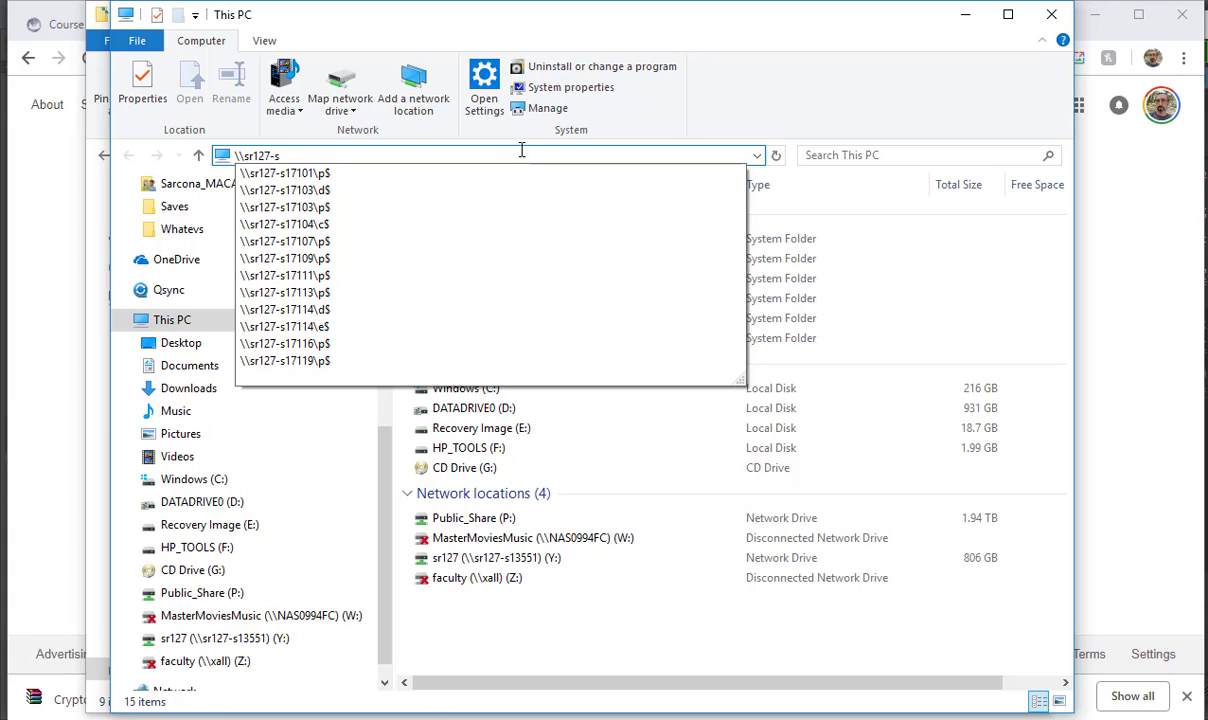
pyautogui.write('17100\\p$')
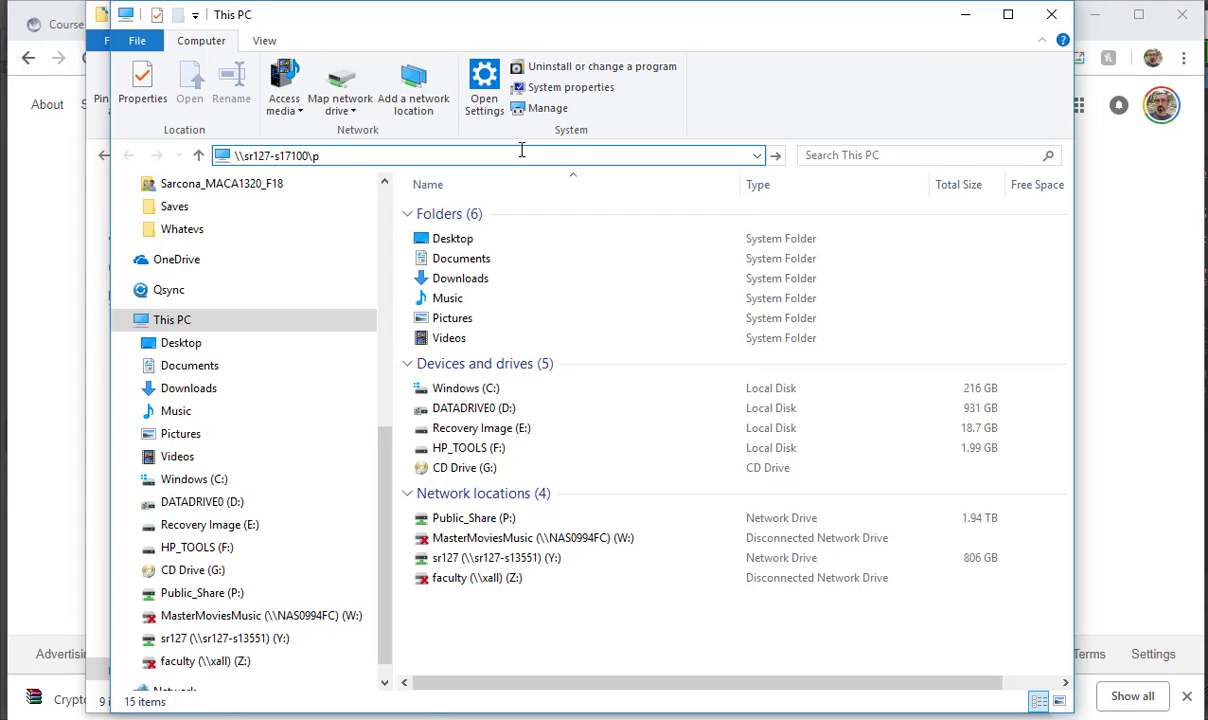
pyautogui.press('Return')
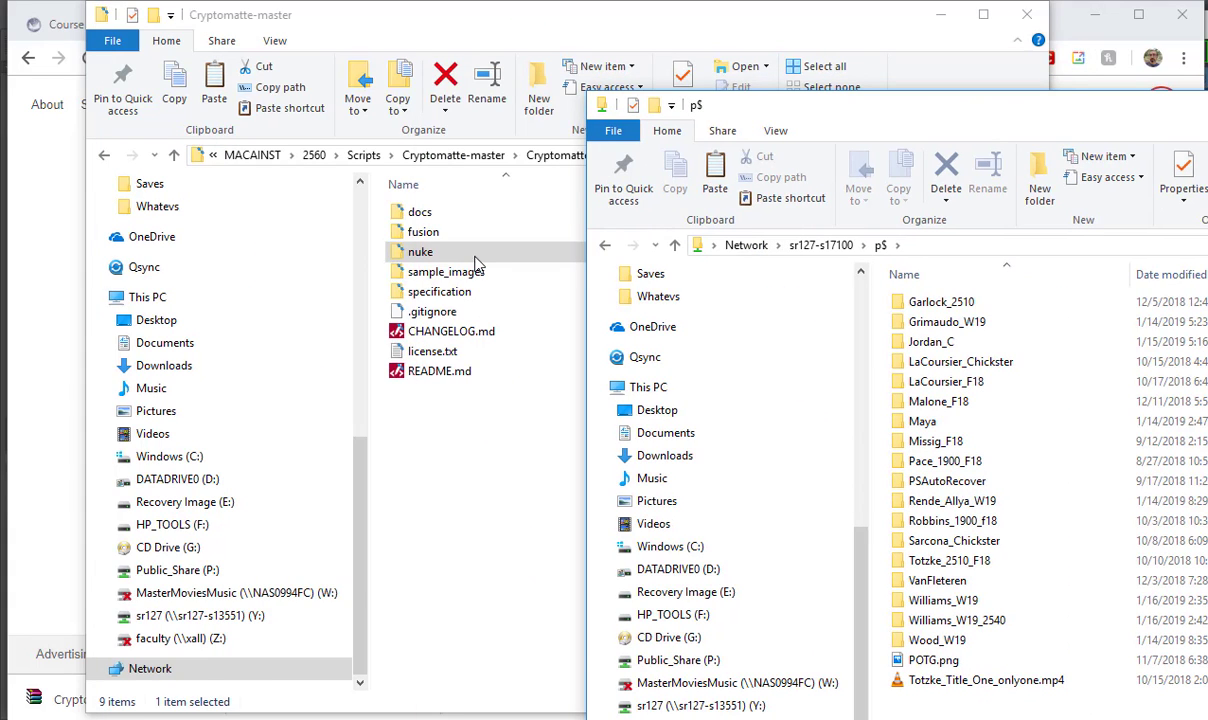
# Copy the inner Cryptomatte-master folder from the Scripts share into the p$ share on sr127-s17100.
pyautogui.click(445, 155)
pyautogui.moveTo(450, 212); pyautogui.dragTo(1125, 680)
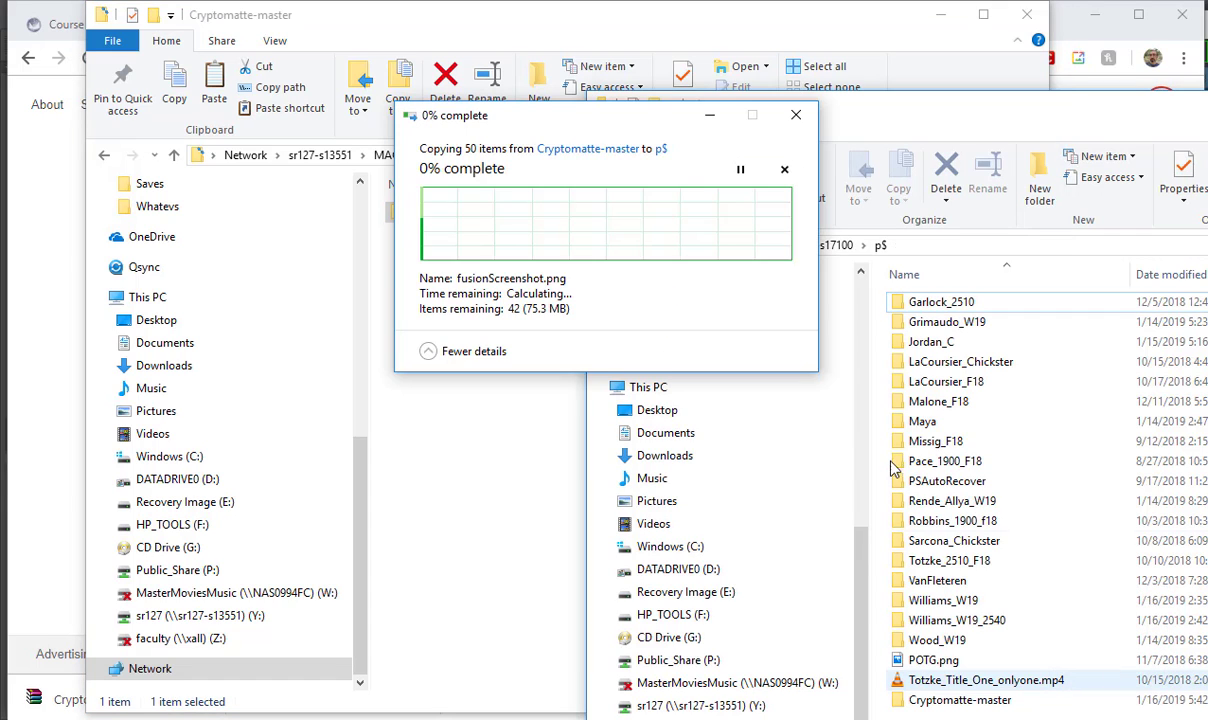
pyautogui.click(493, 466)
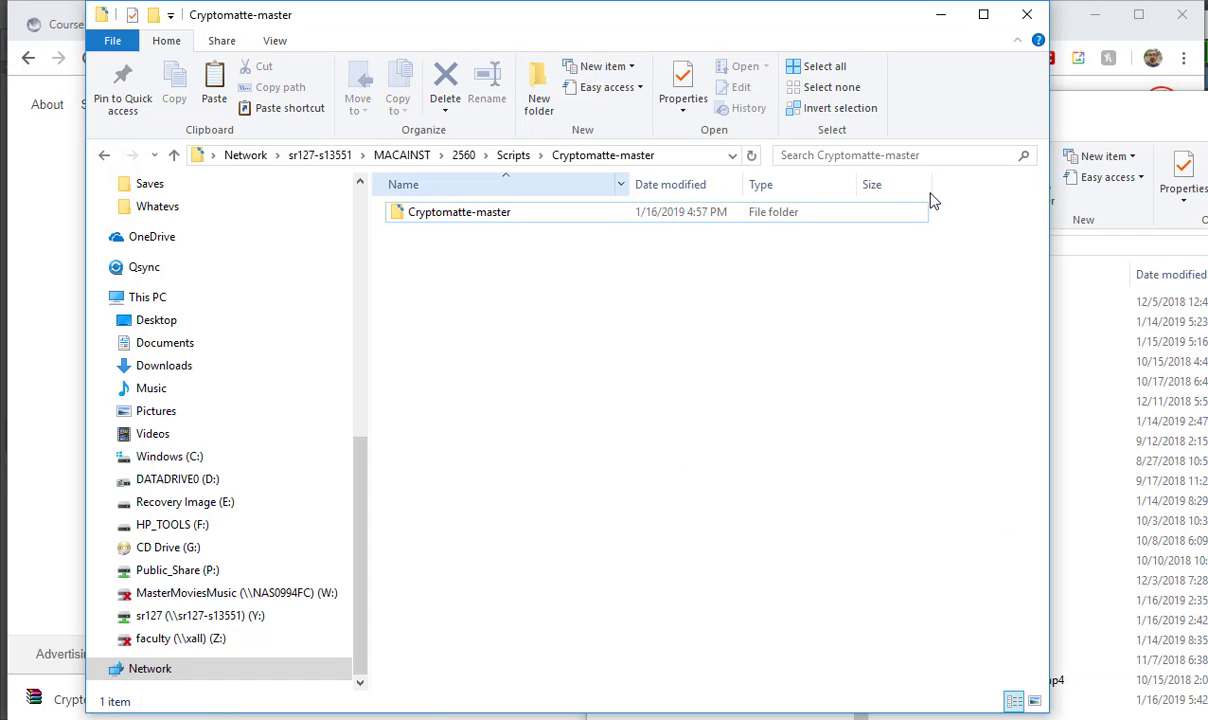
# Bring the p$ window into view and reveal its full network path, placing the cursor after the computer name.
pyautogui.moveTo(1090, 113); pyautogui.dragTo(827, 78)
pyautogui.click(566, 210)
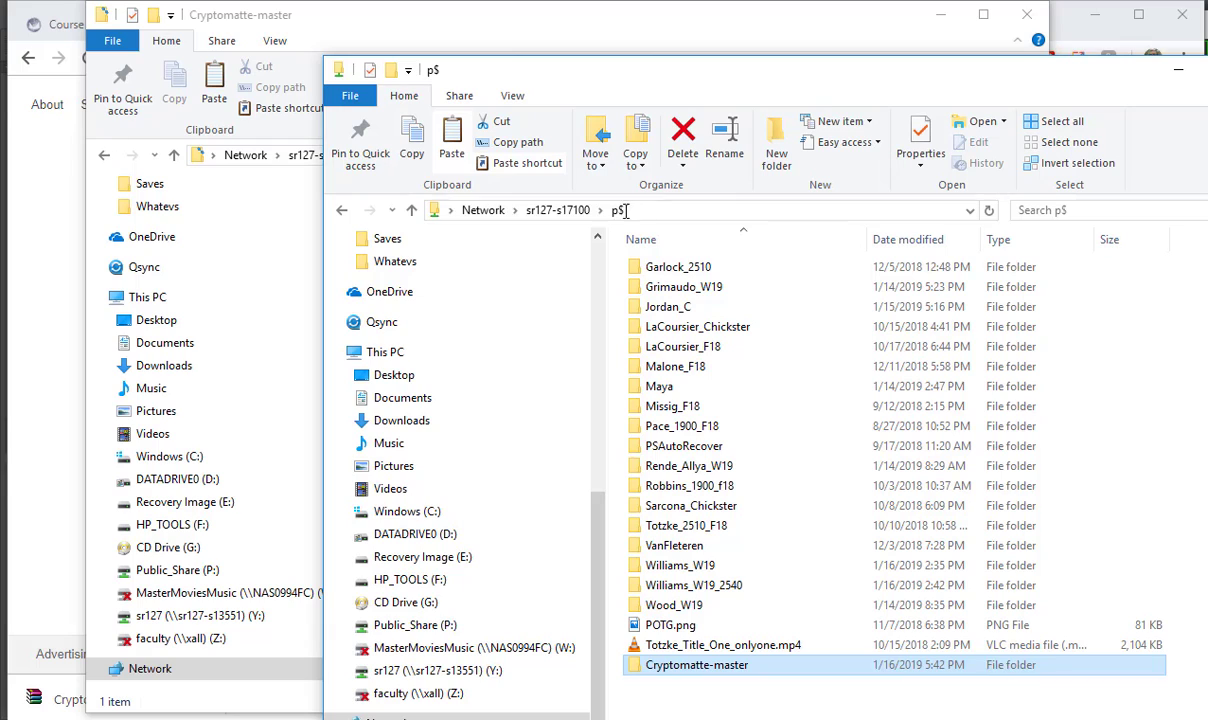
pyautogui.click(625, 210)
pyautogui.click(521, 208)
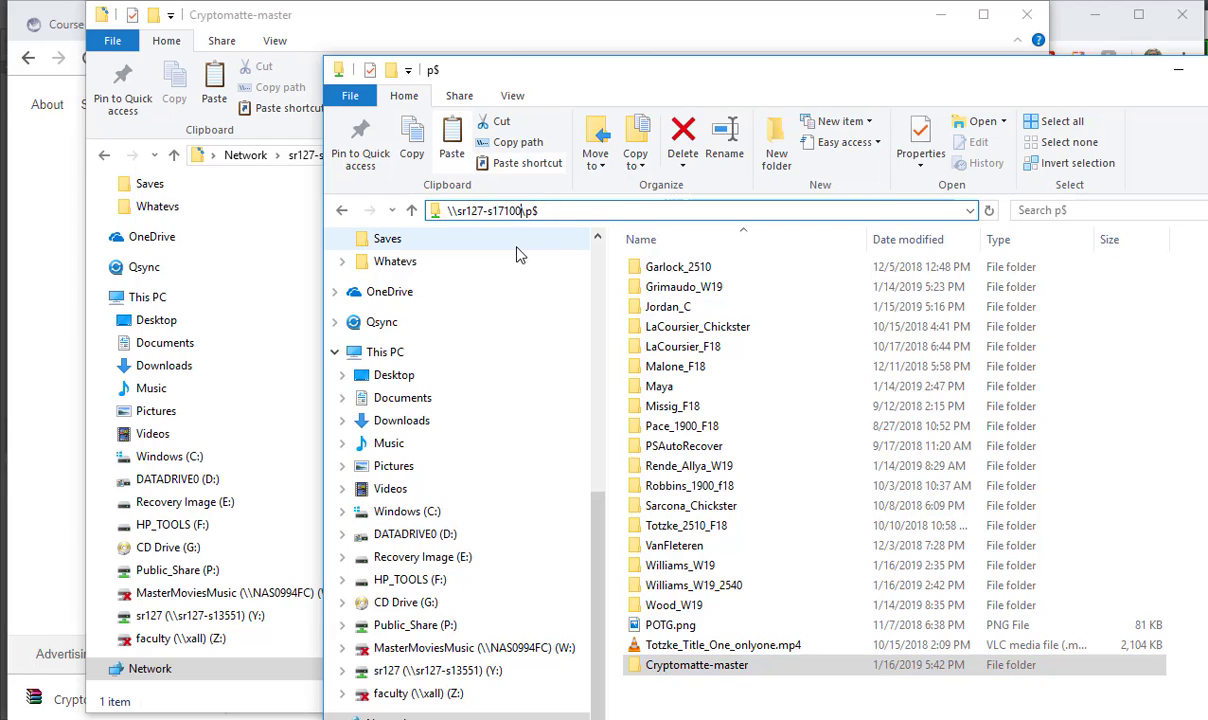
# Close the p$ window and reopen the inner Cryptomatte-master folder on the MACAINST share.
pyautogui.moveTo(1027, 68); pyautogui.dragTo(851, 78)
pyautogui.click(1088, 82)
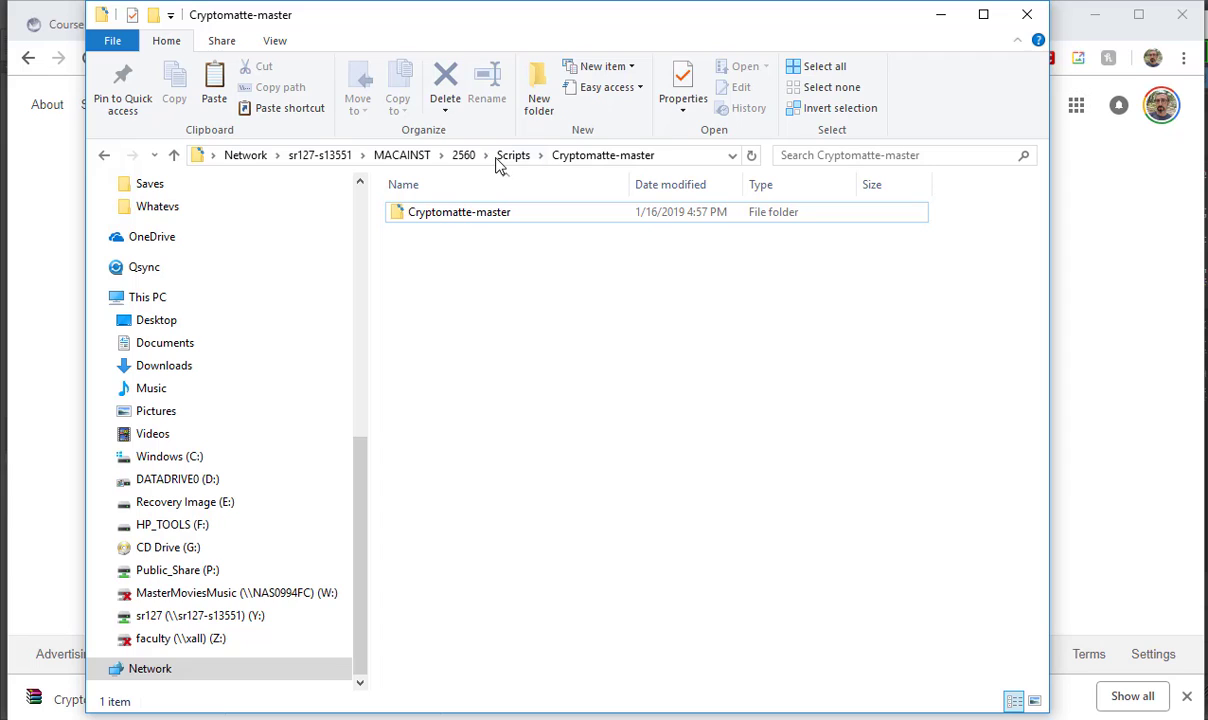
pyautogui.click(463, 216)
pyautogui.doubleClick(463, 216)
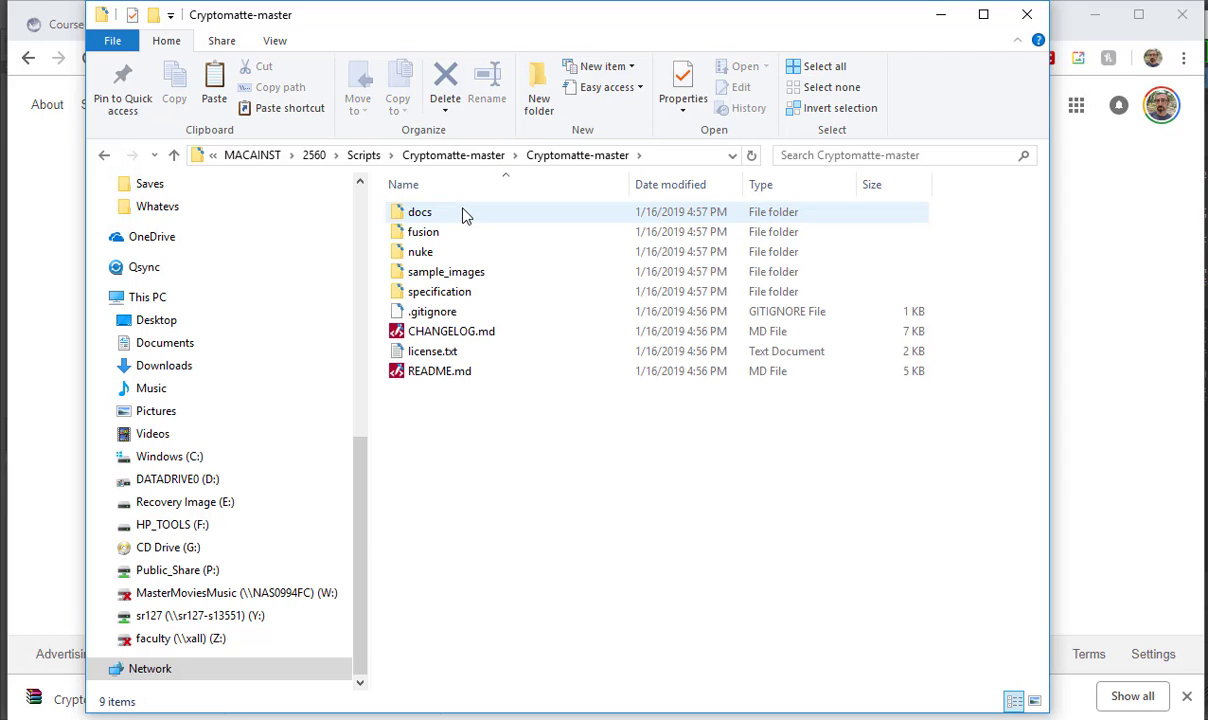
# Open a second File Explorer window at the network share \\sr127-s17111\p$.
pyautogui.press('super+e')
pyautogui.click(597, 158)
pyautogui.write('\\sr1270')
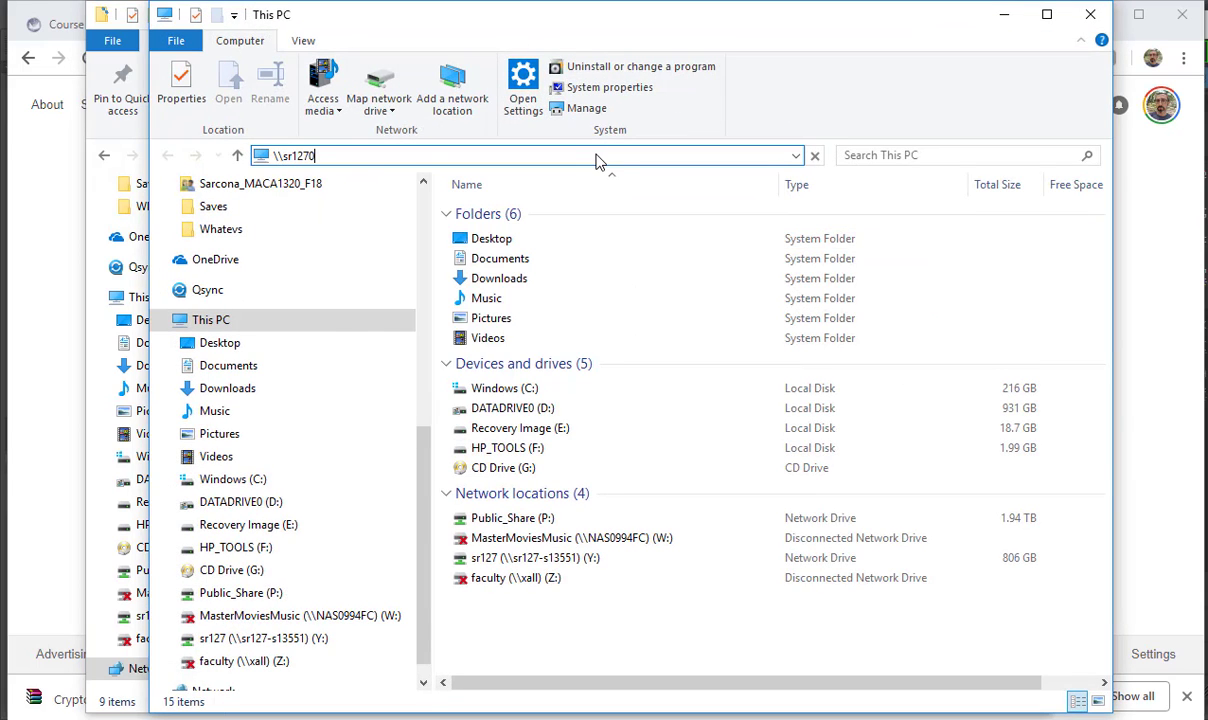
pyautogui.press('BackSpace')
pyautogui.write('-s171')
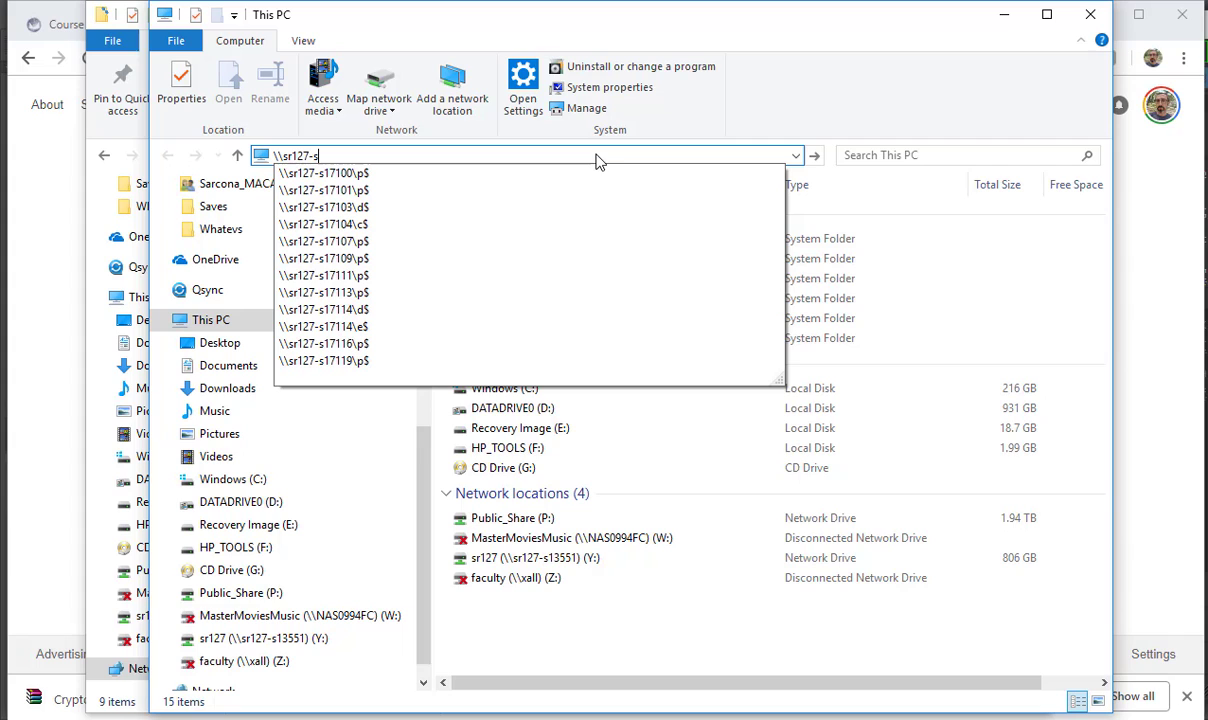
pyautogui.write('11\\')
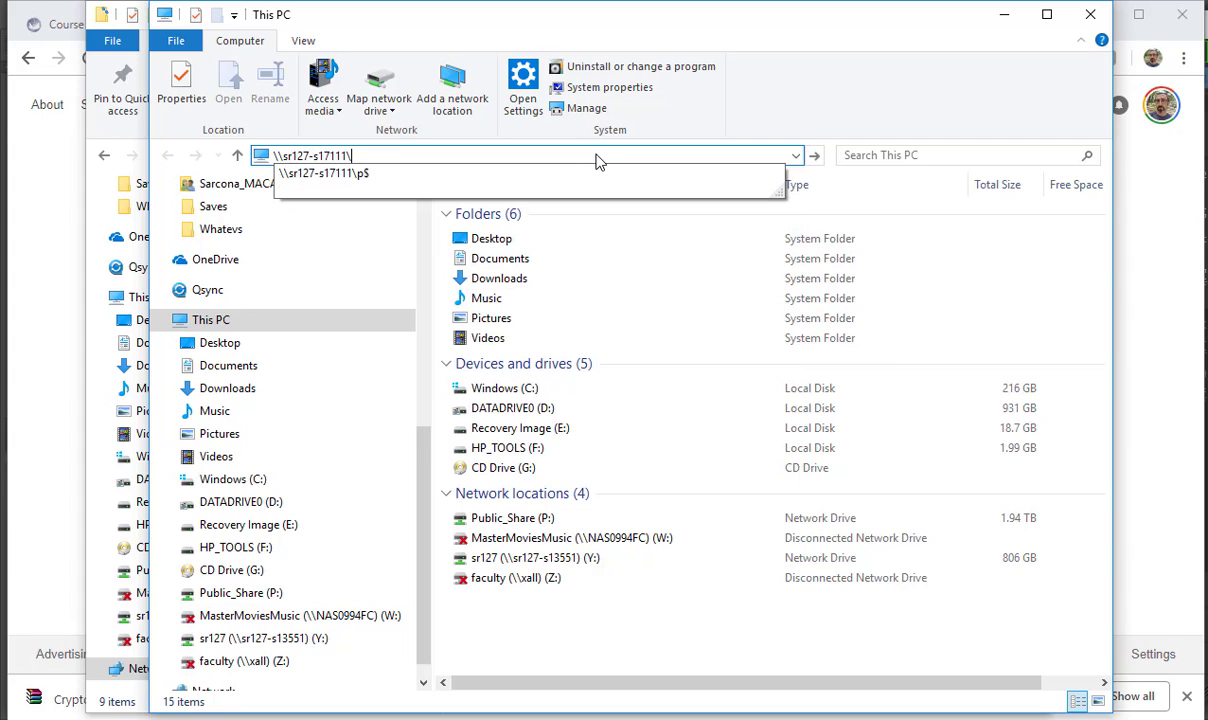
pyautogui.write('p$')
pyautogui.press('Return')
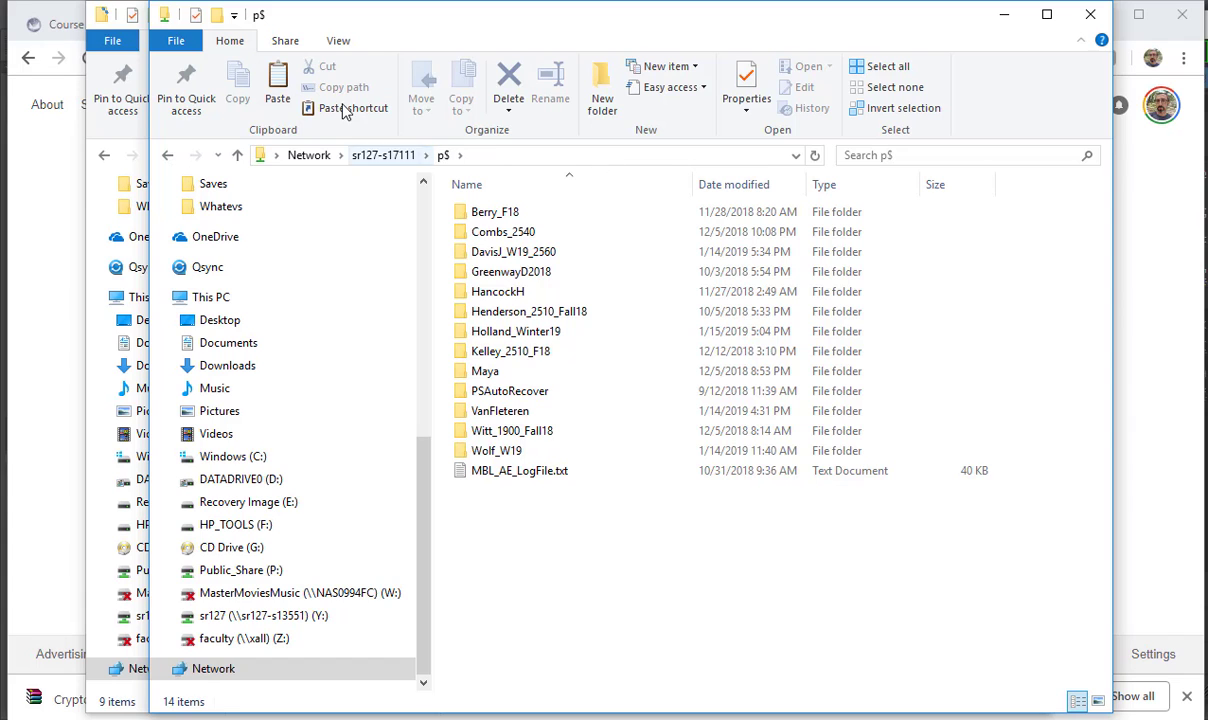
# Copy the Cryptomatte-master folder from the MACAINST Scripts folder into the p$ share on sr127-s17111, and close the p$ window.
pyautogui.moveTo(359, 24); pyautogui.dragTo(554, 29)
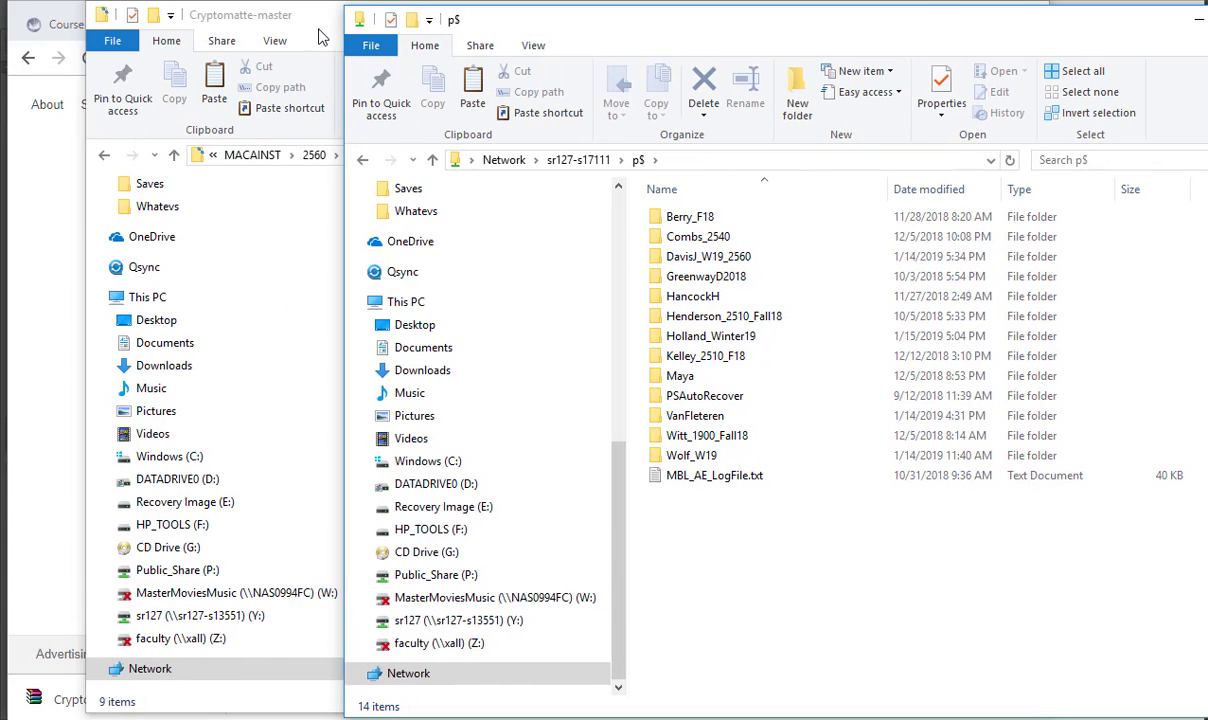
pyautogui.click(320, 38)
pyautogui.moveTo(311, 10); pyautogui.dragTo(165, 22)
pyautogui.click(270, 155)
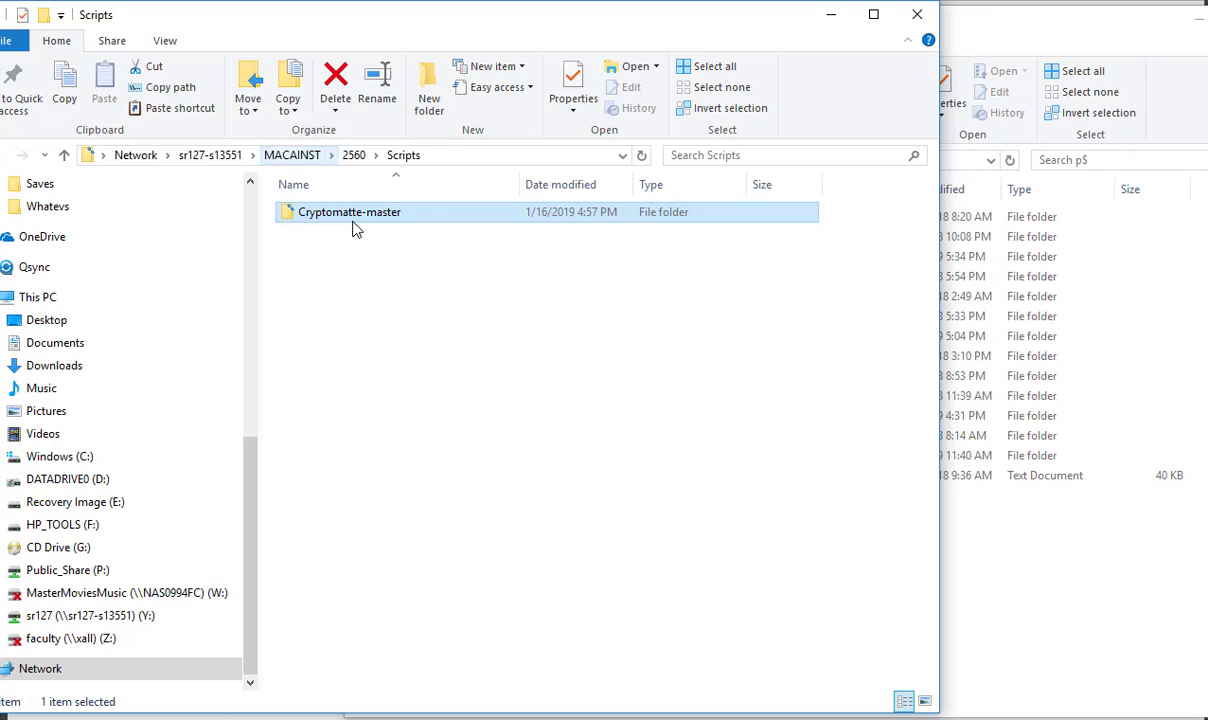
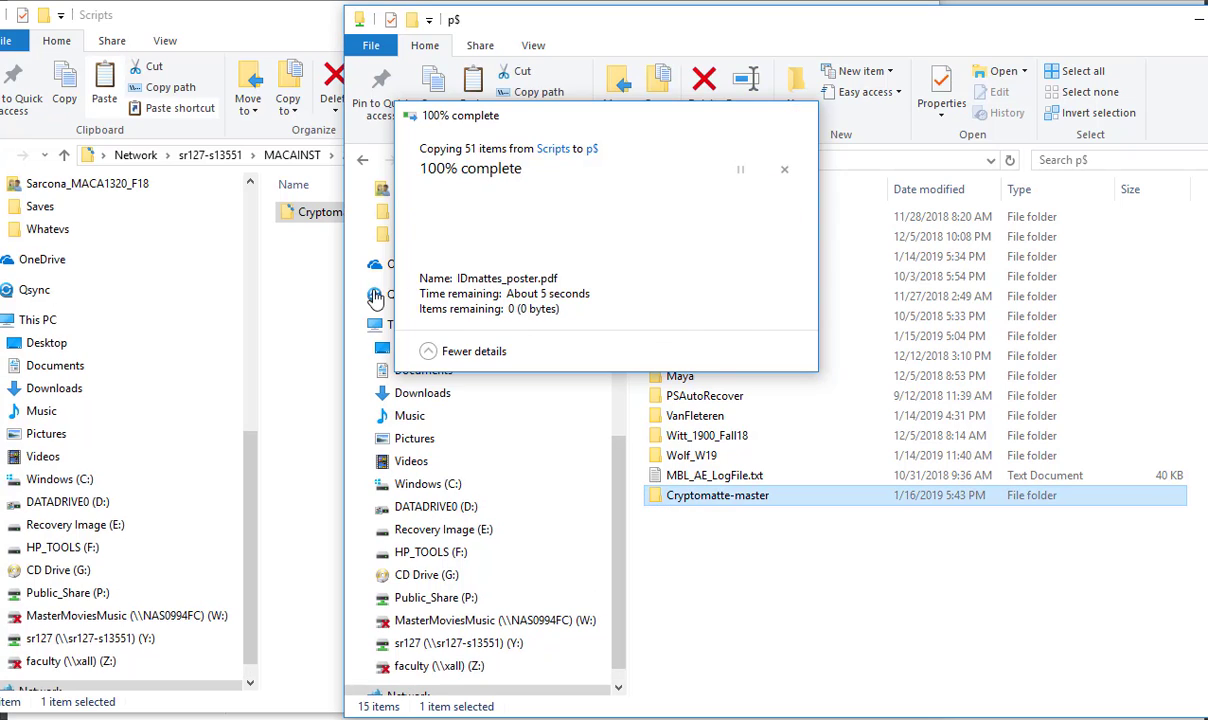
pyautogui.moveTo(1126, 14); pyautogui.dragTo(956, 14)
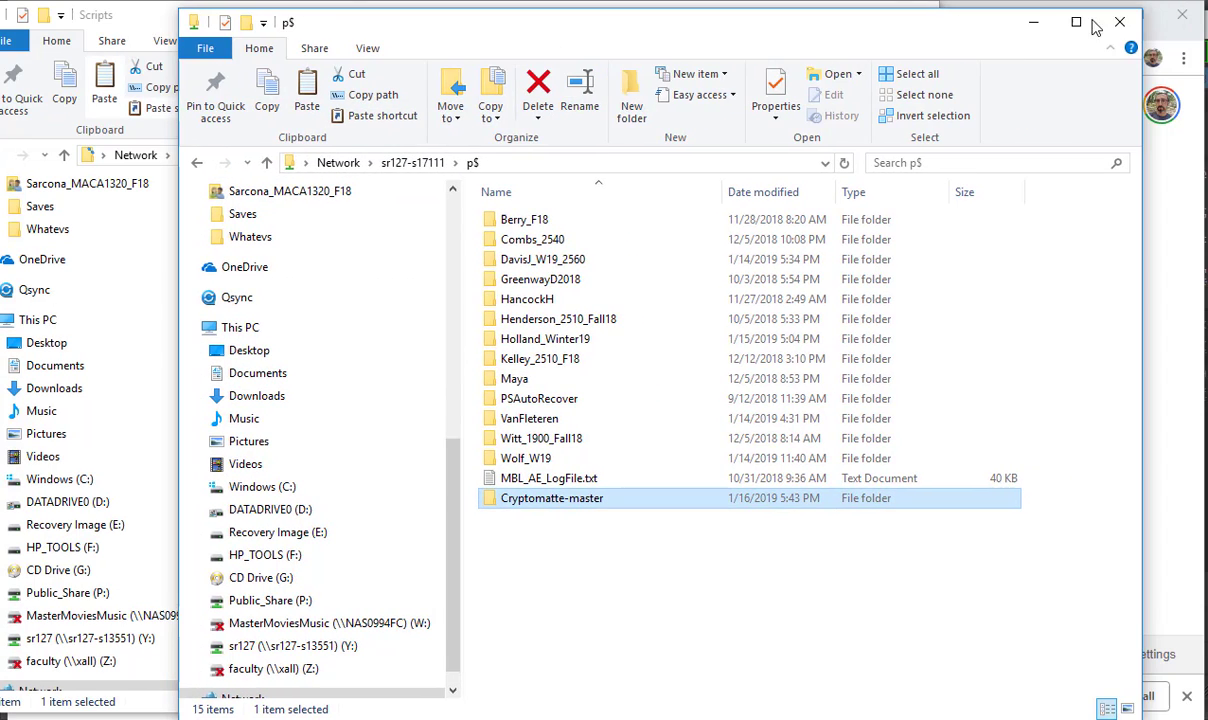
pyautogui.click(1070, 16)
# Create a folder named sr127 in C:\Users and open it.
pyautogui.moveTo(709, 32); pyautogui.dragTo(905, 52)
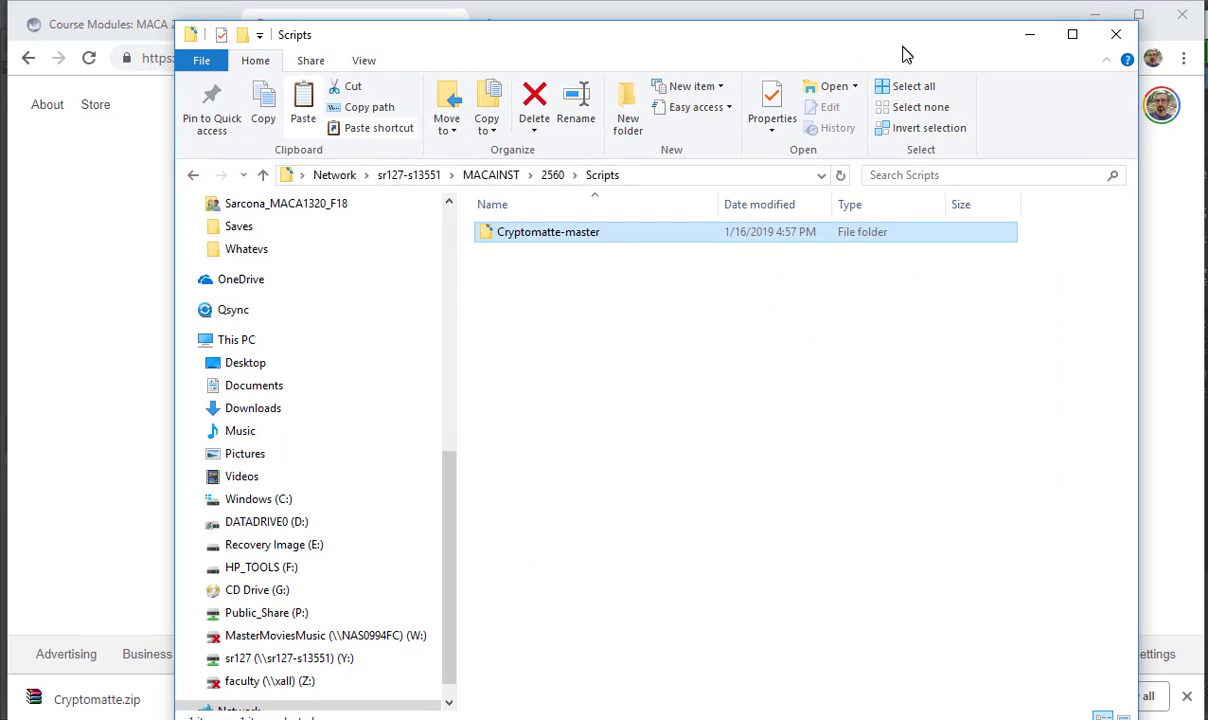
pyautogui.click(271, 504)
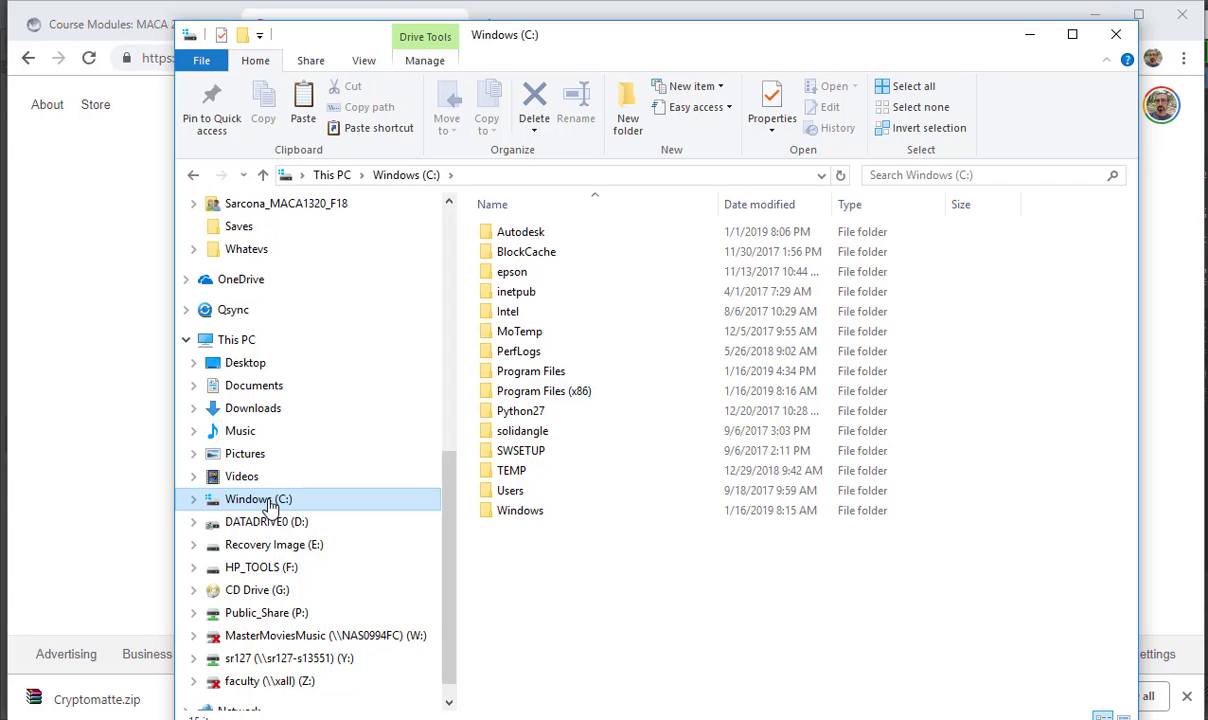
pyautogui.doubleClick(509, 494)
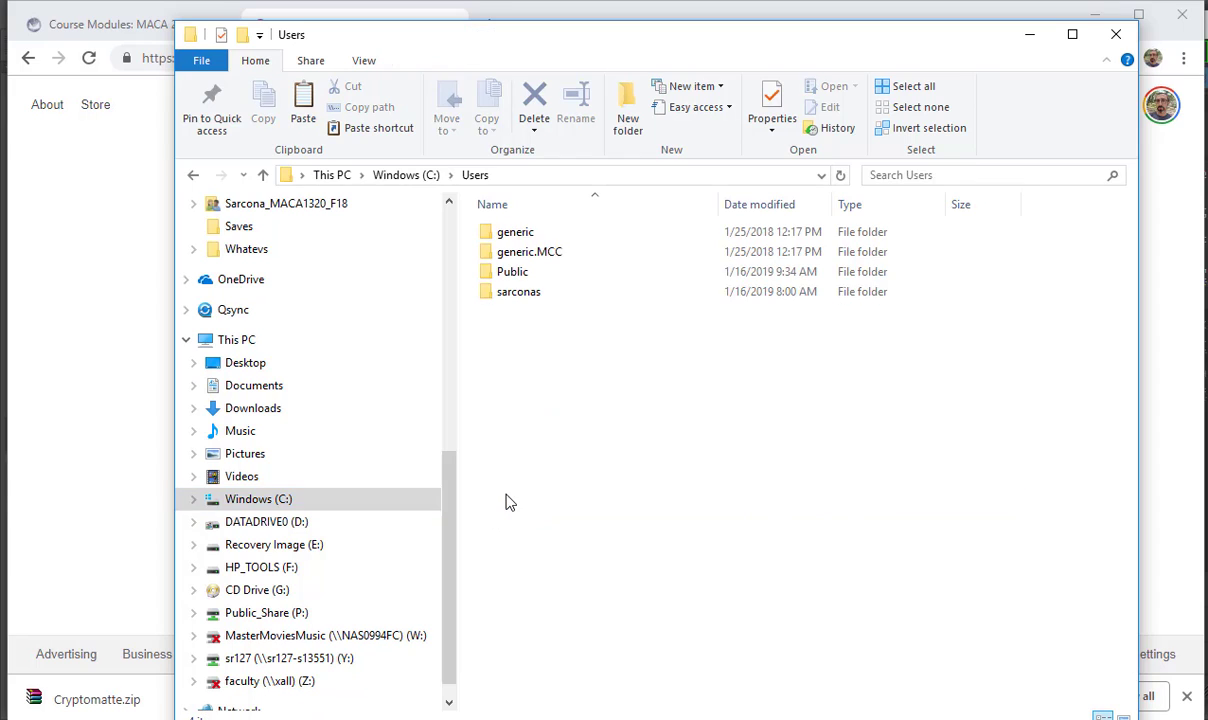
pyautogui.rightClick(531, 355)
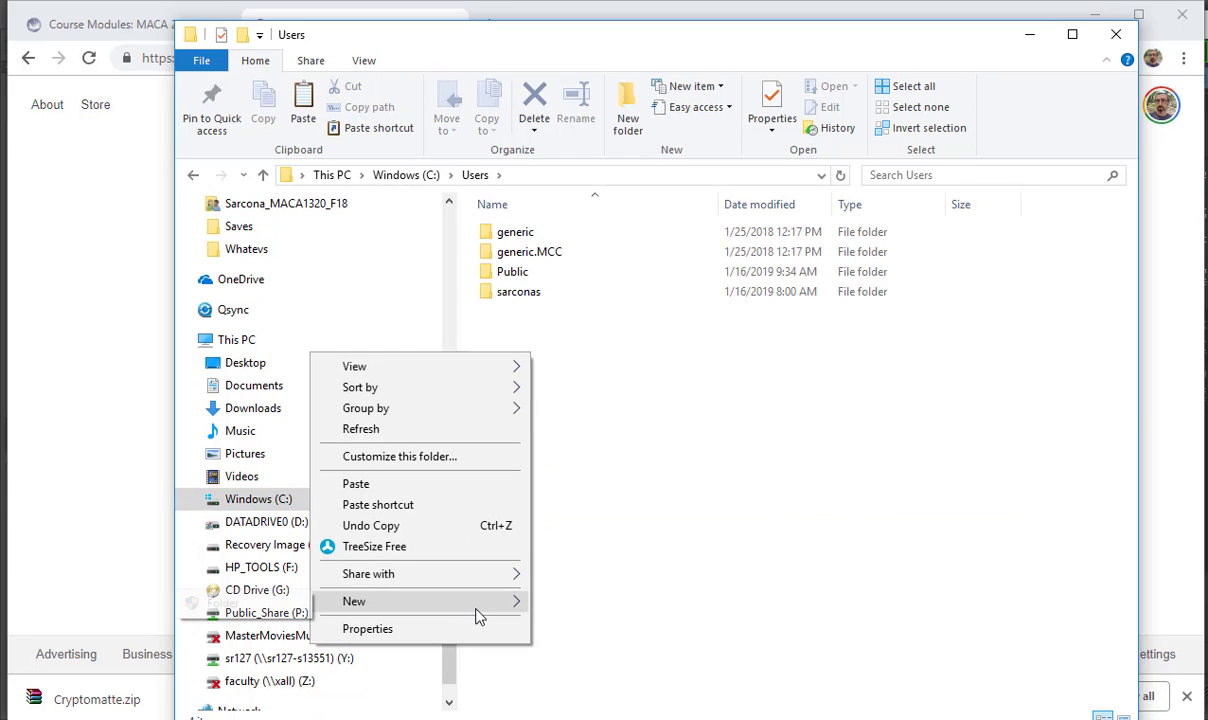
pyautogui.moveTo(343, 607)
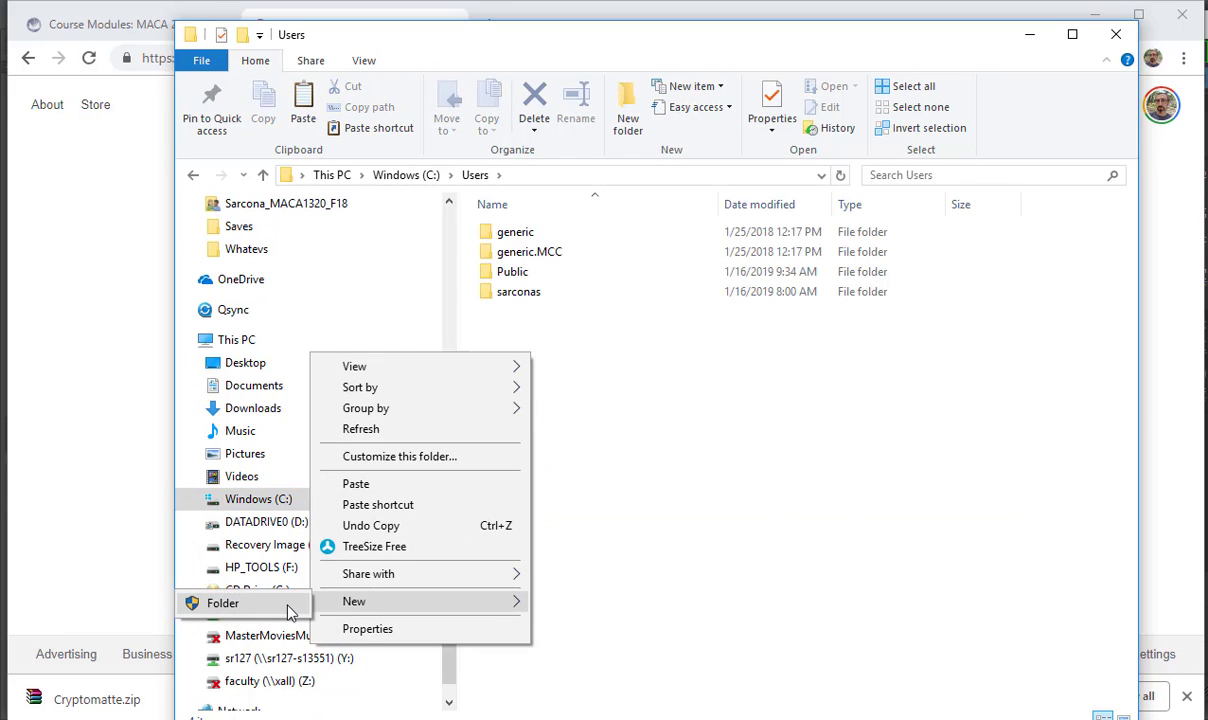
pyautogui.click(215, 604)
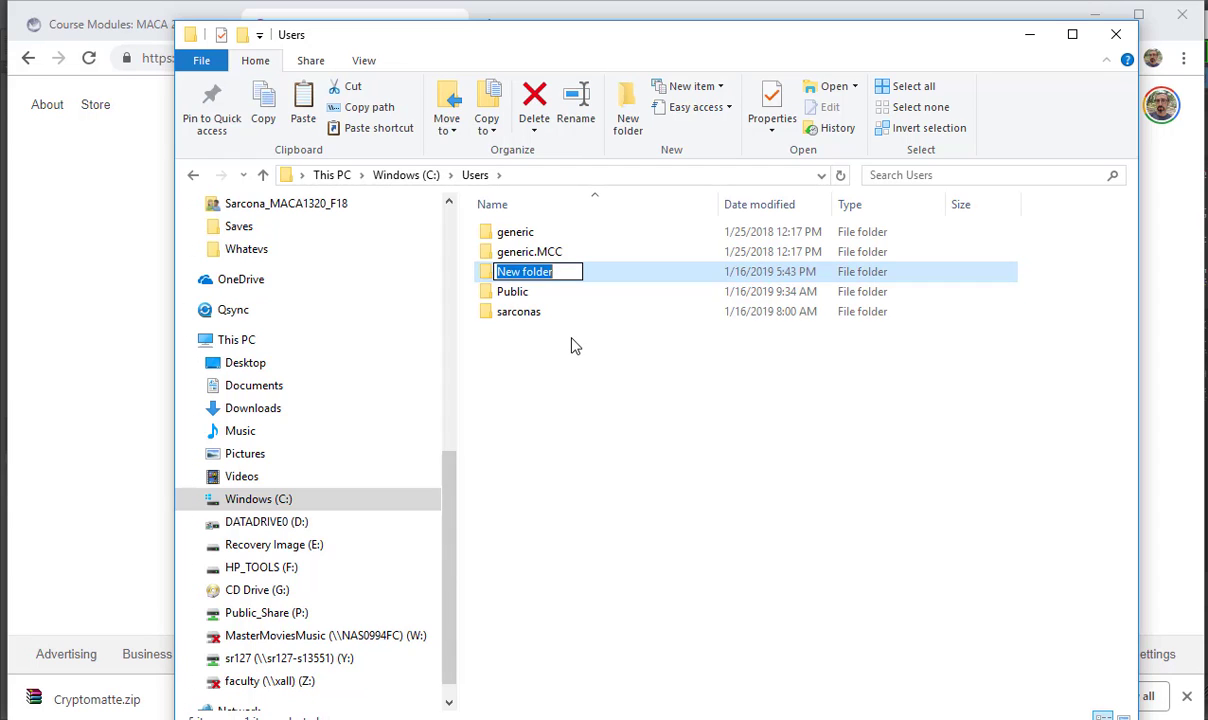
pyautogui.write('sr127')
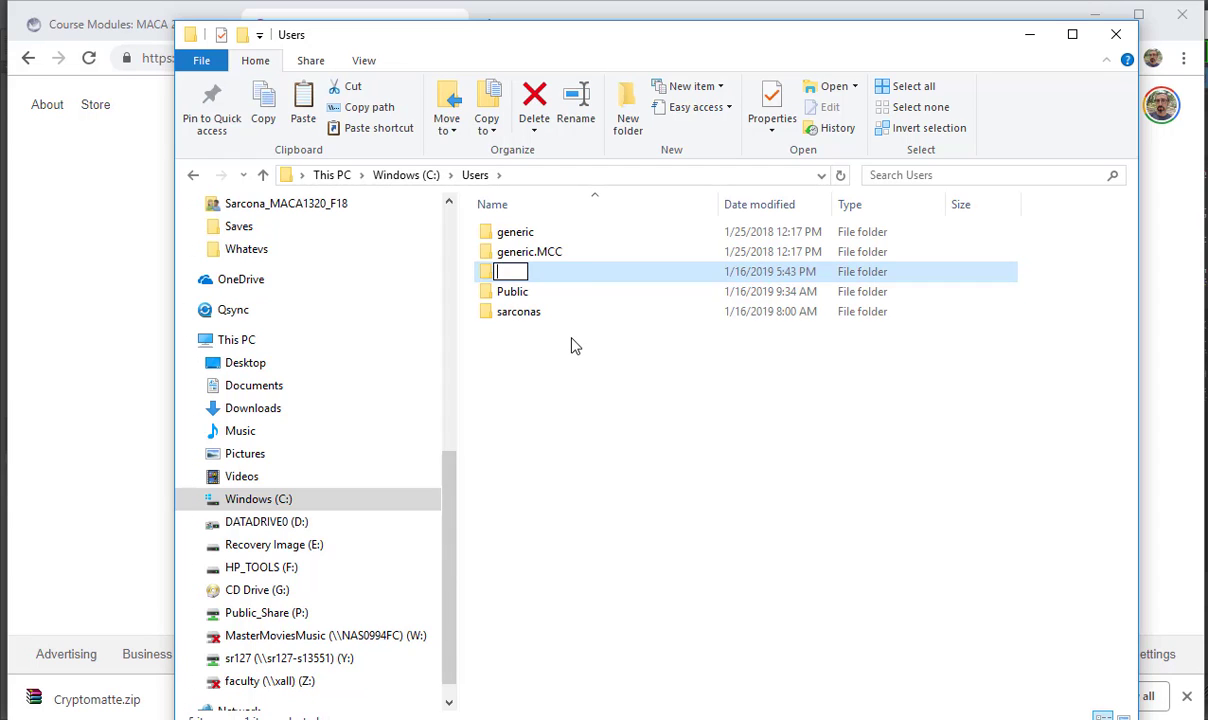
pyautogui.press('Return')
pyautogui.press('Return')
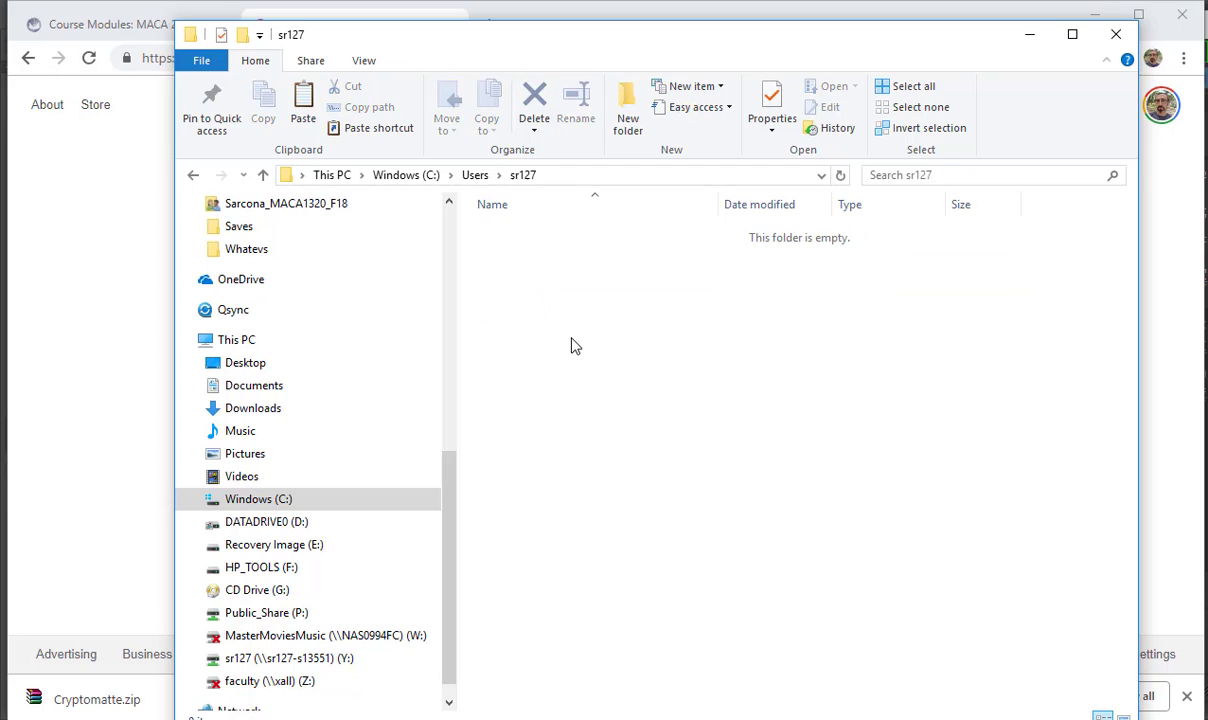
# Try to create a folder named .nuke inside the sr127 folder.
pyautogui.rightClick(573, 343)
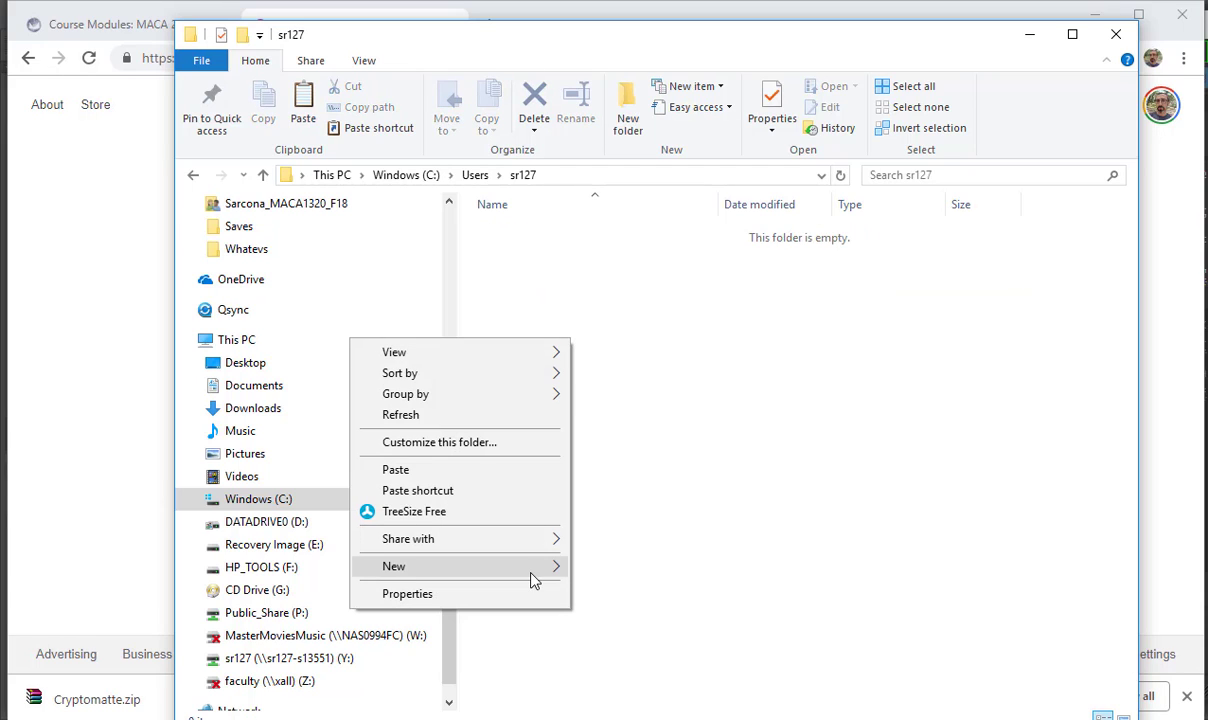
pyautogui.moveTo(376, 570)
pyautogui.click(262, 568)
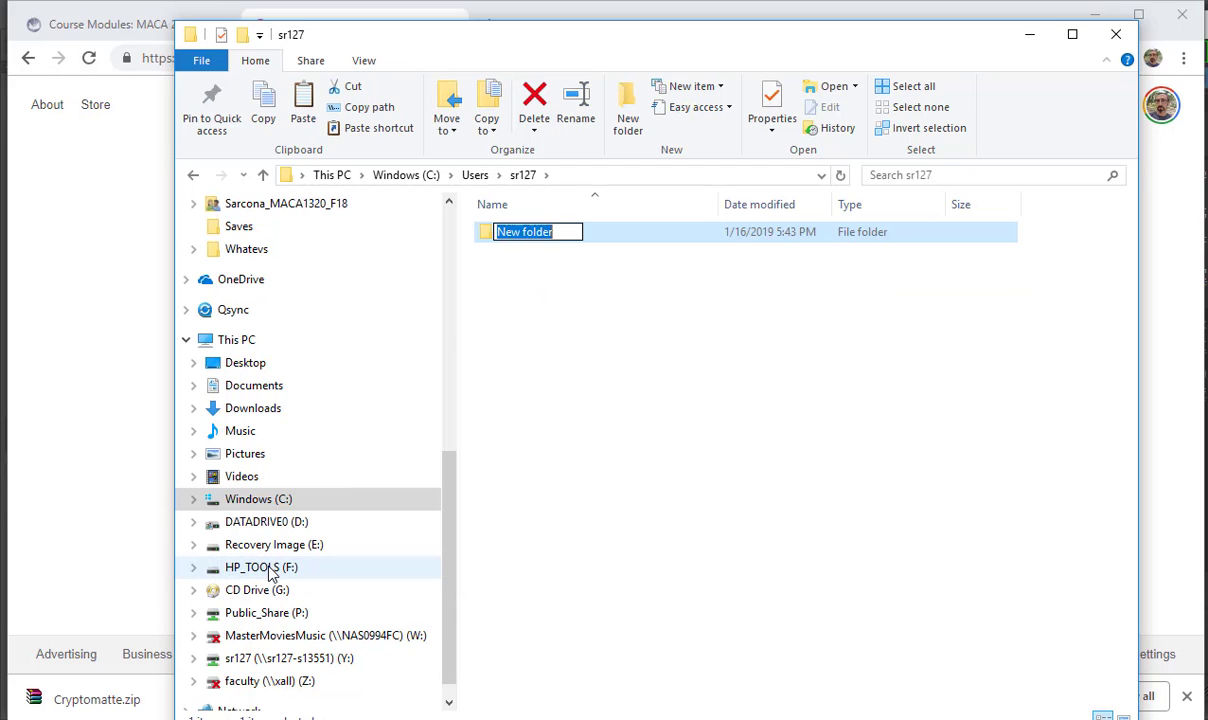
pyautogui.write('~d')
pyautogui.press('BackSpace')
pyautogui.press('BackSpace')
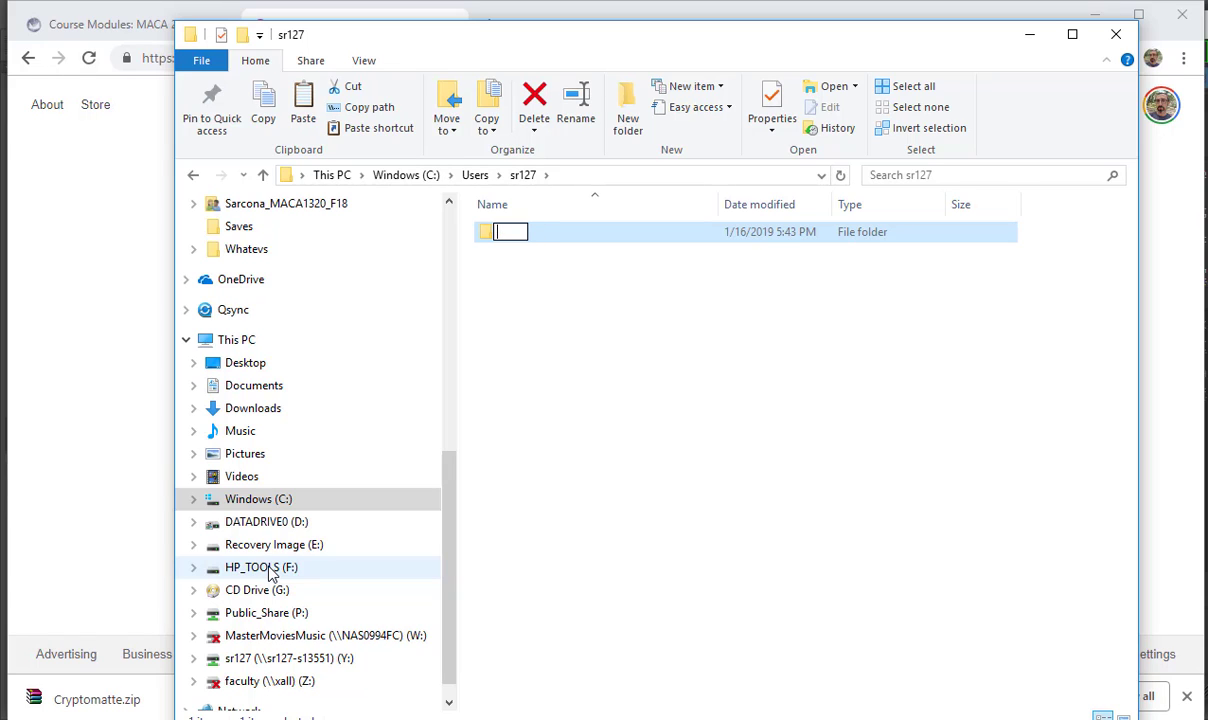
pyautogui.write('.nuke')
pyautogui.press('Return')
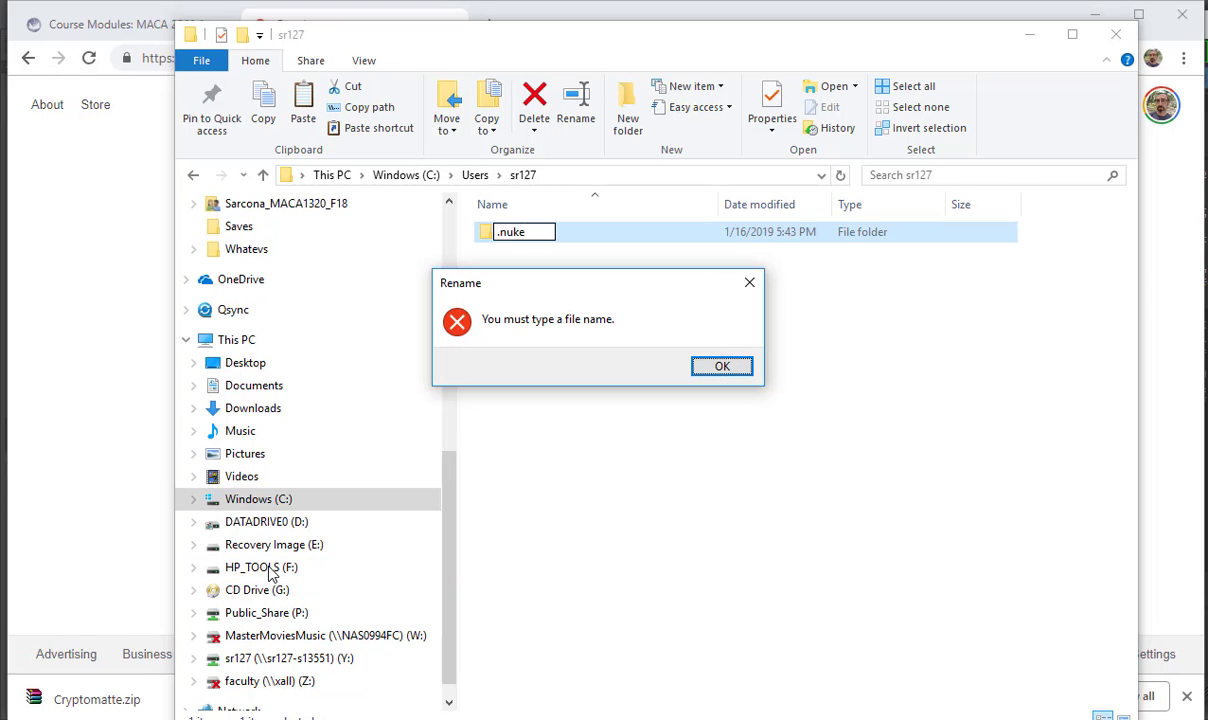
pyautogui.press('Escape')
# Delete the unnamed new folder inside sr127 and the sr127 folder itself from C:\Users.
pyautogui.press('Delete')
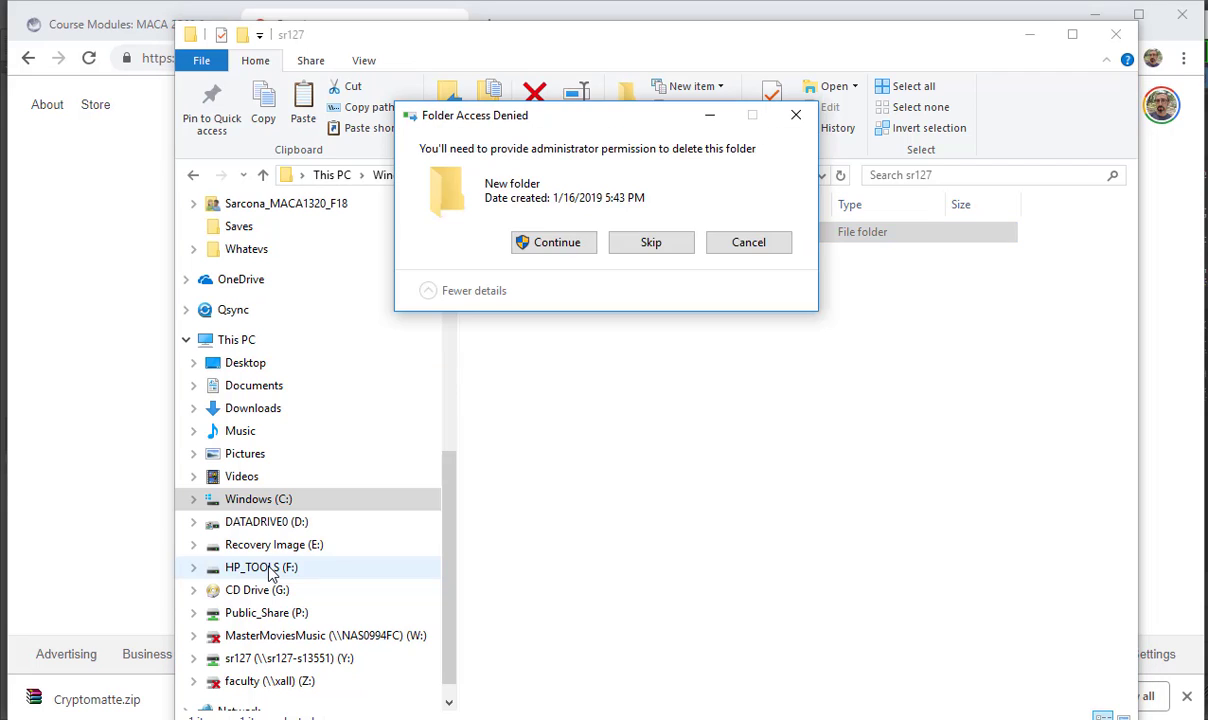
pyautogui.press('Return')
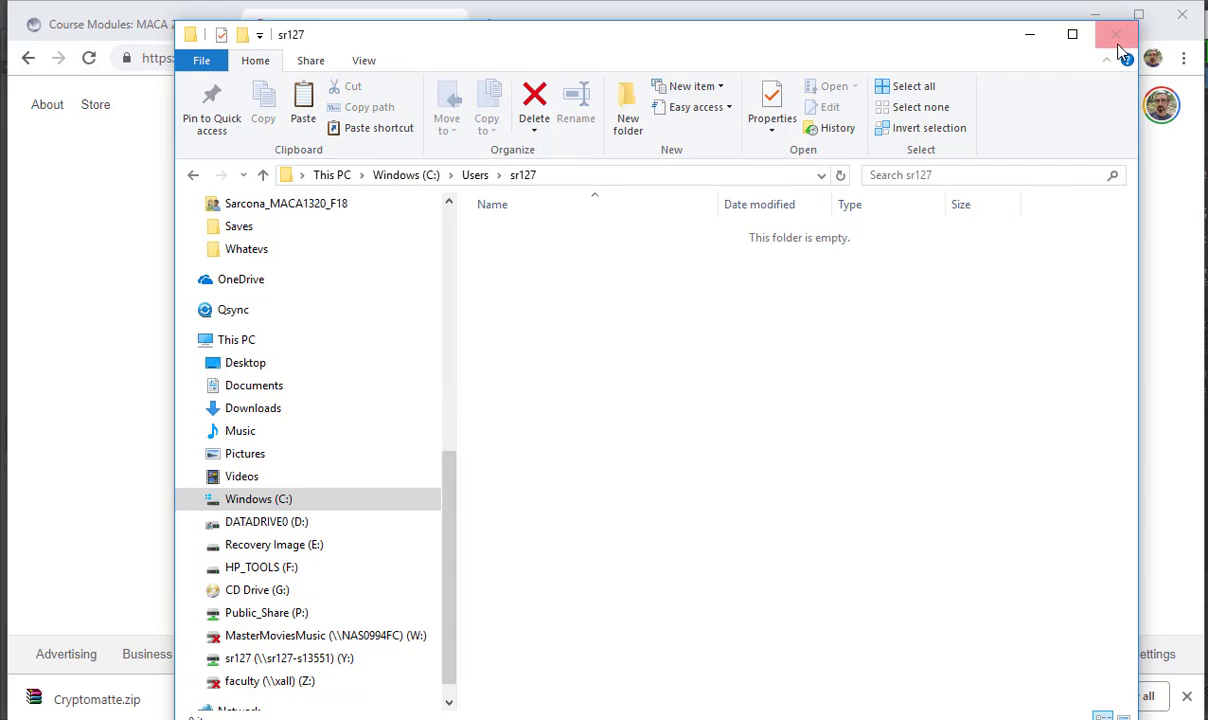
pyautogui.click(473, 180)
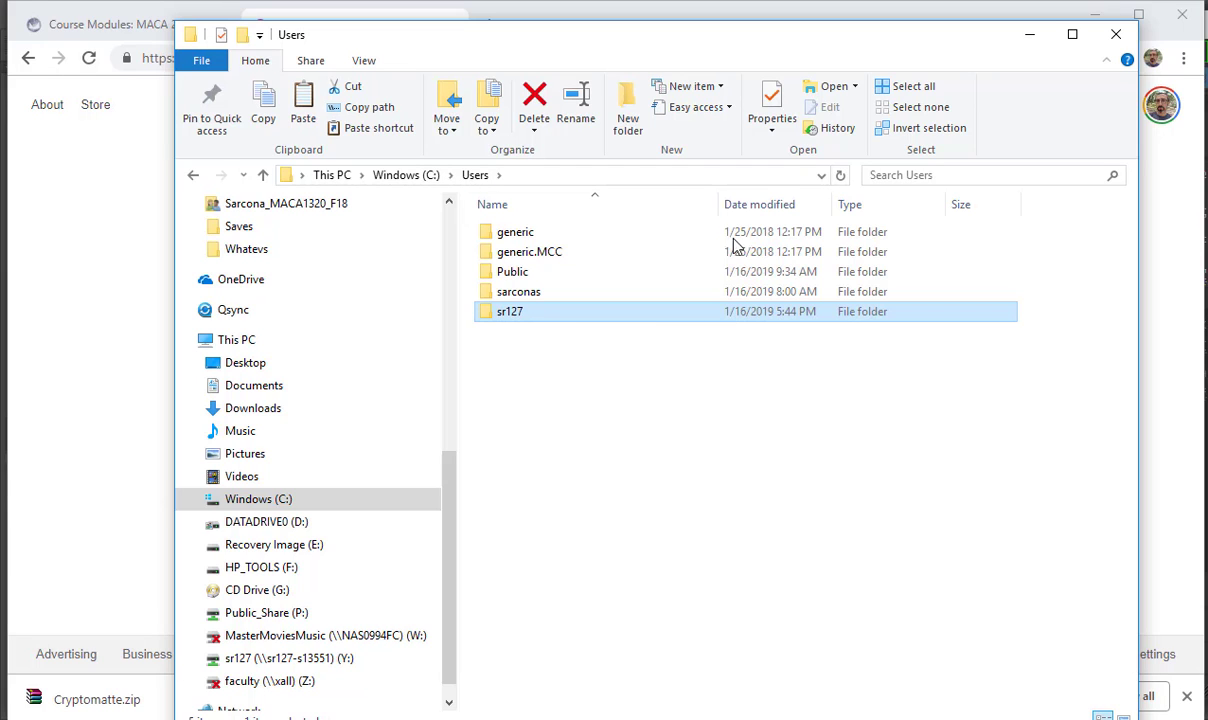
pyautogui.press('Delete')
pyautogui.click(493, 248)
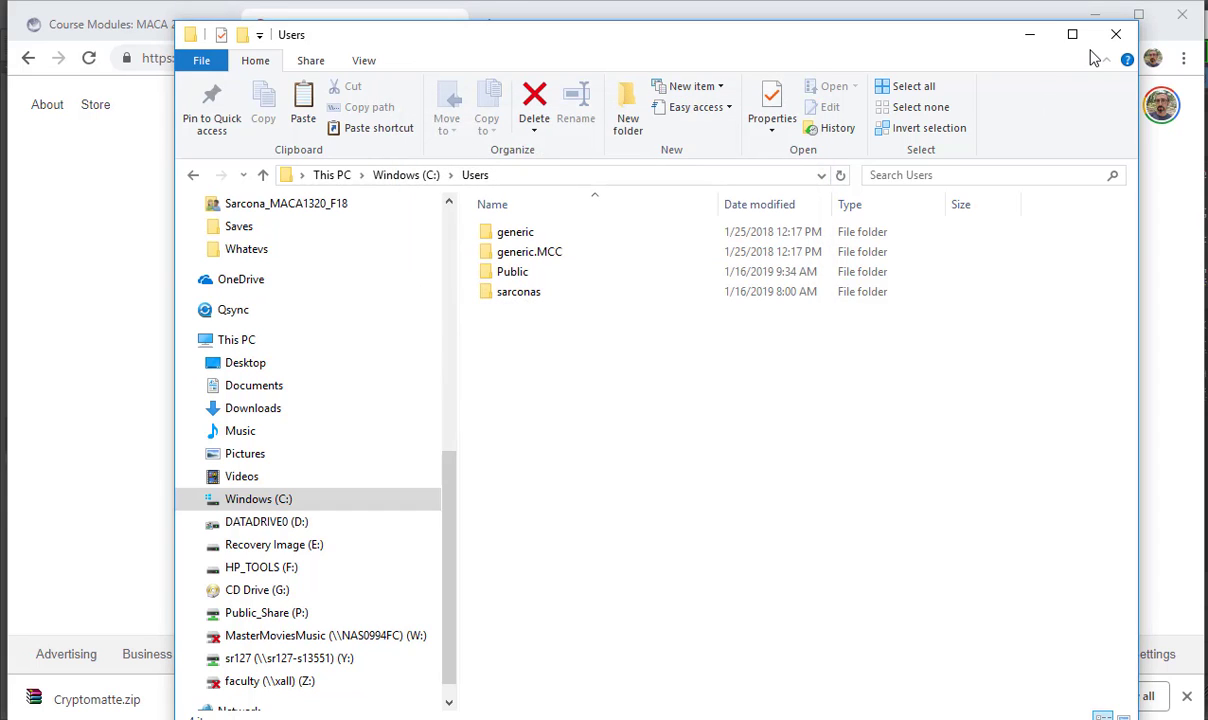
# Close the File Explorer window and switch to NukeX to point out the Cryptomatte tool set.
pyautogui.click(1116, 34)
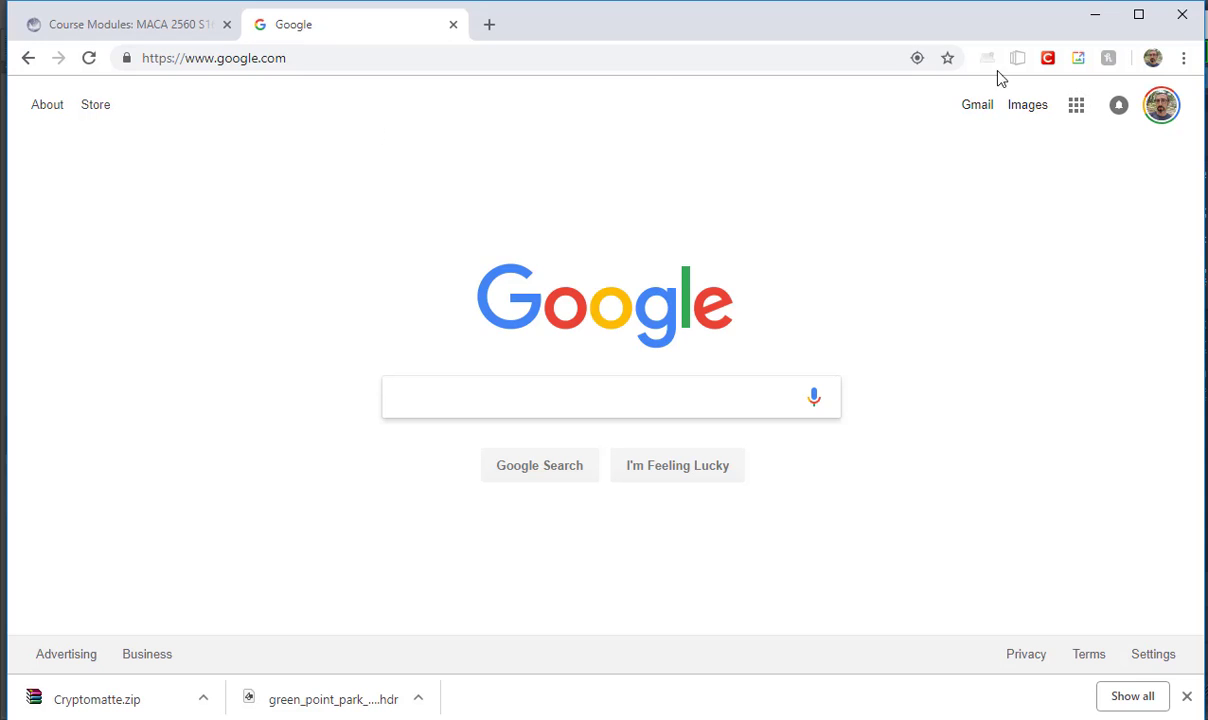
pyautogui.click(1094, 15)
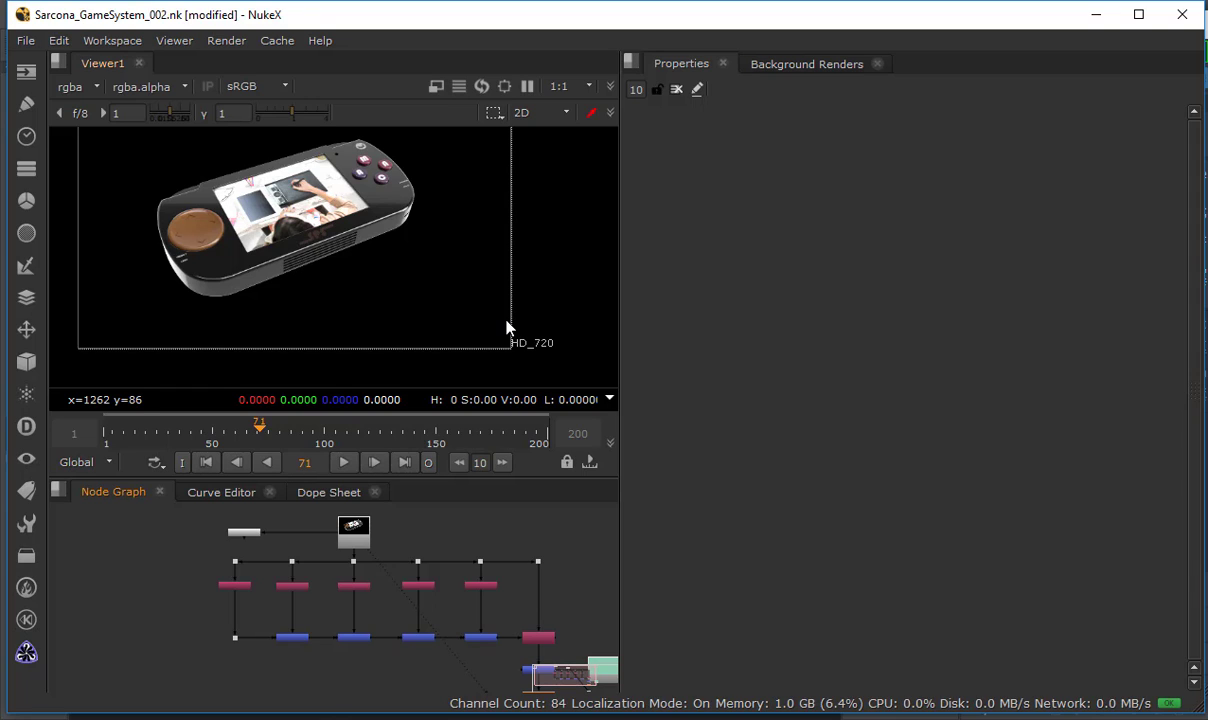
pyautogui.click(27, 653)
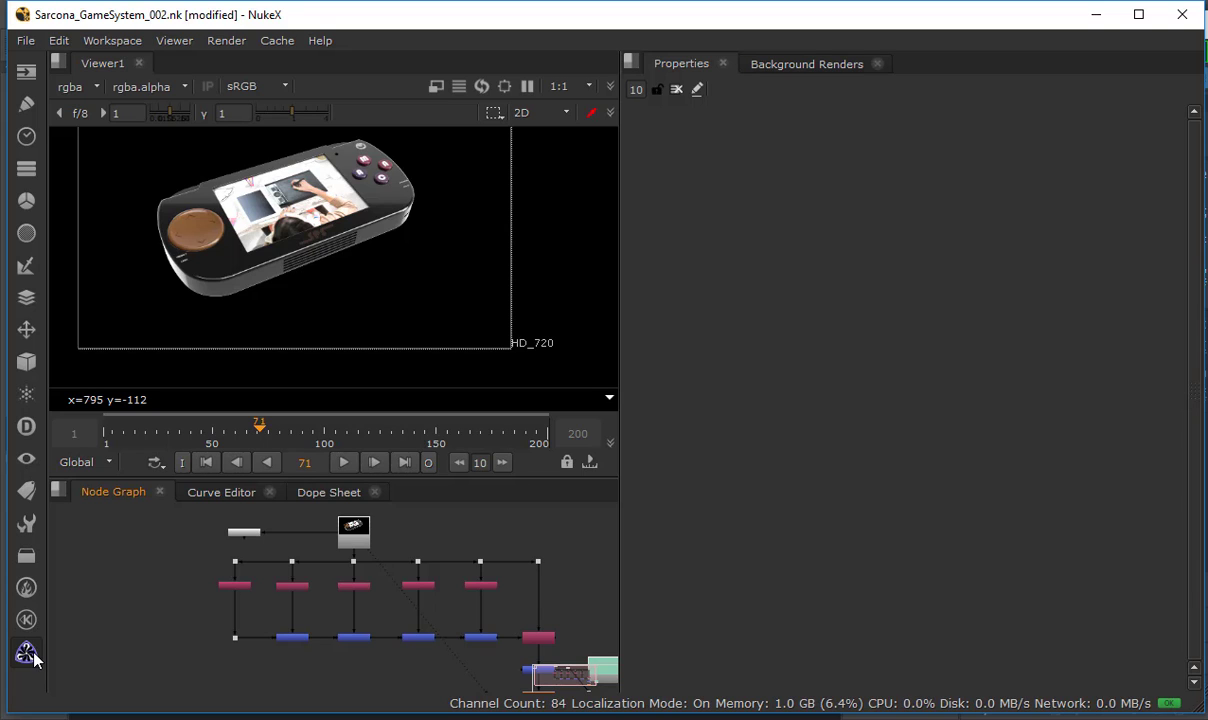
# Switch back to Chrome and search Google for "cryptomatte download".
pyautogui.moveTo(10, 323); pyautogui.dragTo(64, 316)
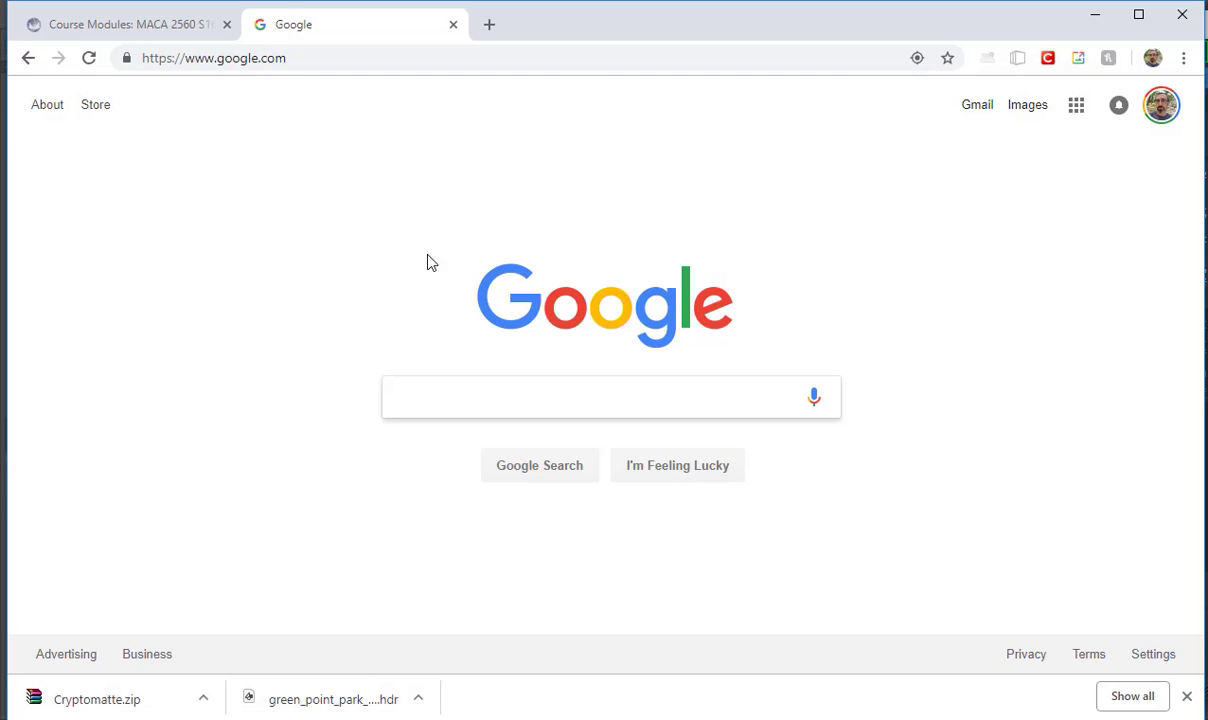
pyautogui.click(436, 397)
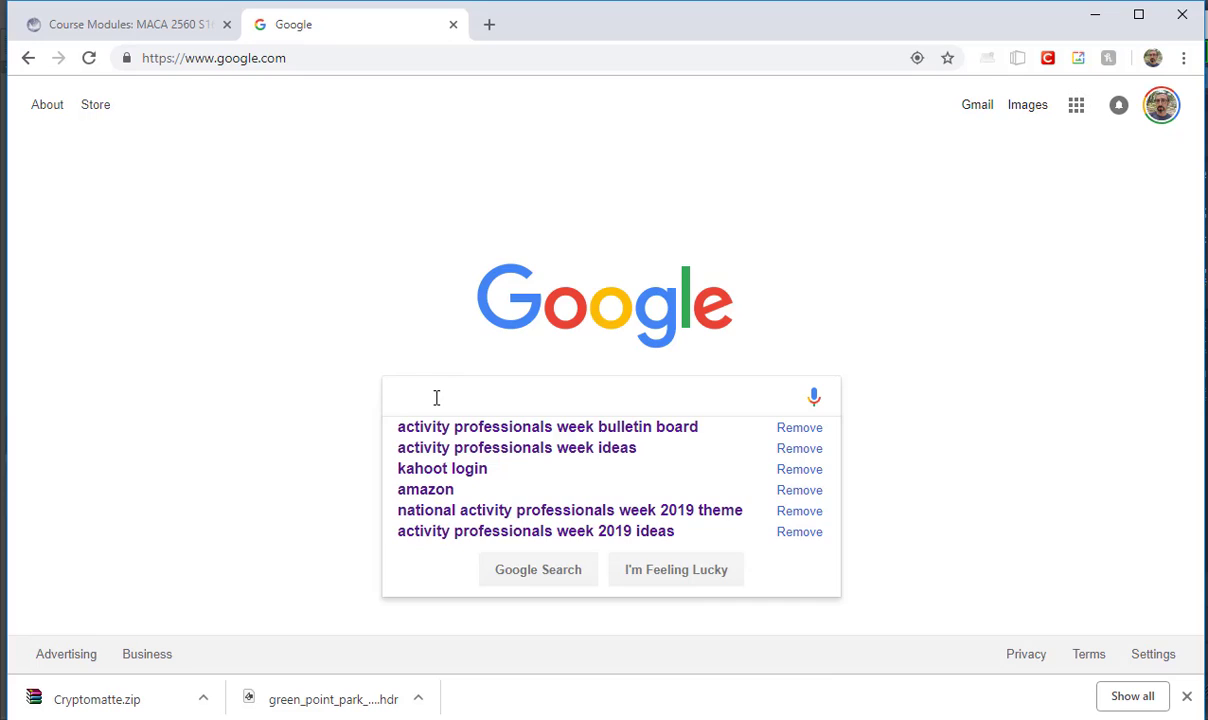
pyautogui.write('cryptoma')
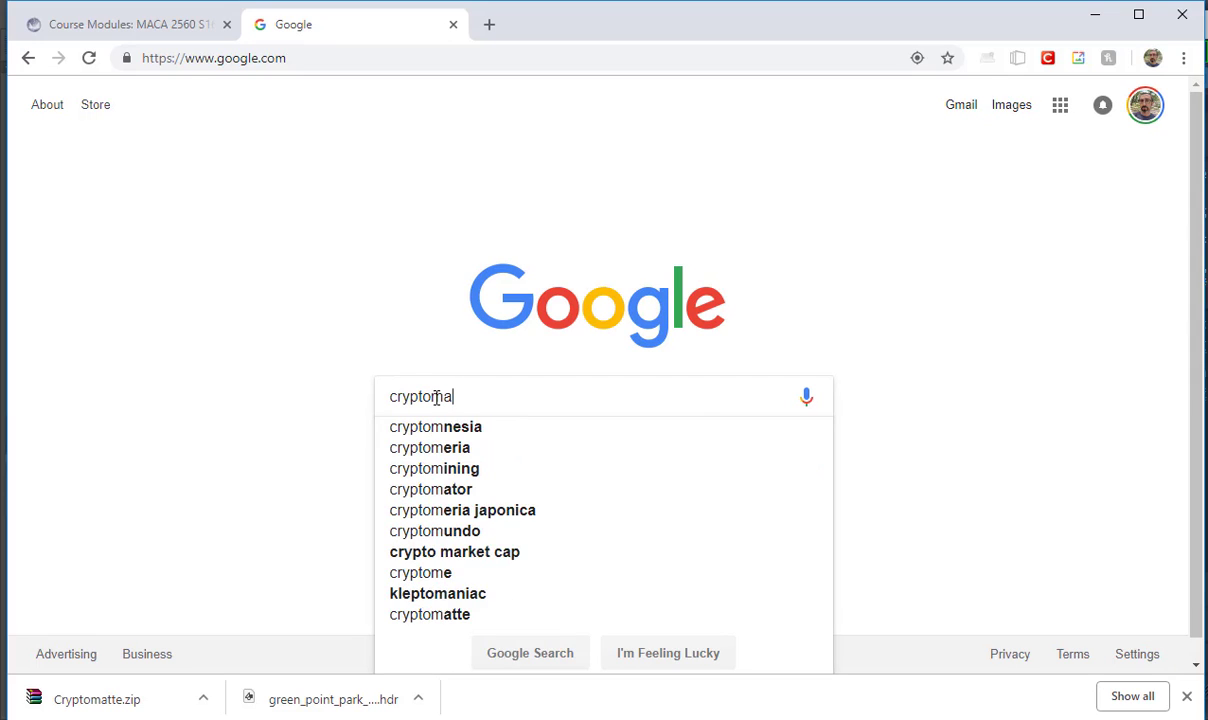
pyautogui.write('tte download')
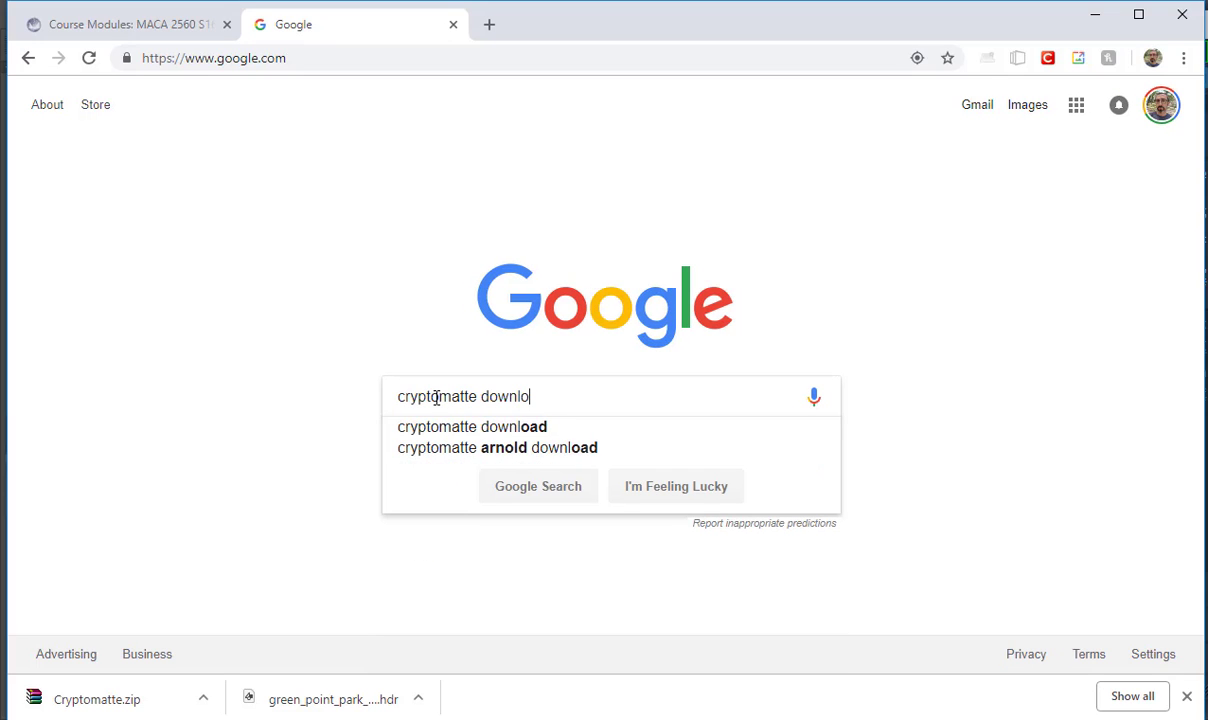
pyautogui.press('Return')
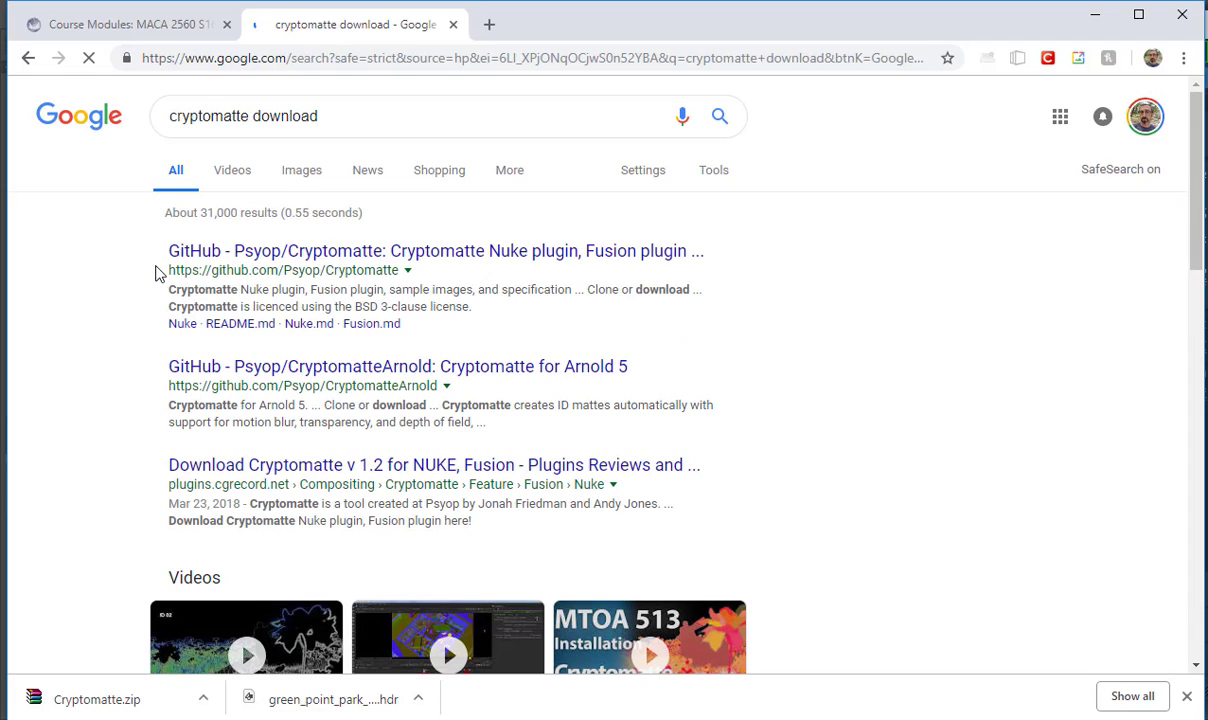
# Examine the Psyop/Cryptomatte GitHub repository and its download option, and return to the search results.
pyautogui.click(212, 257)
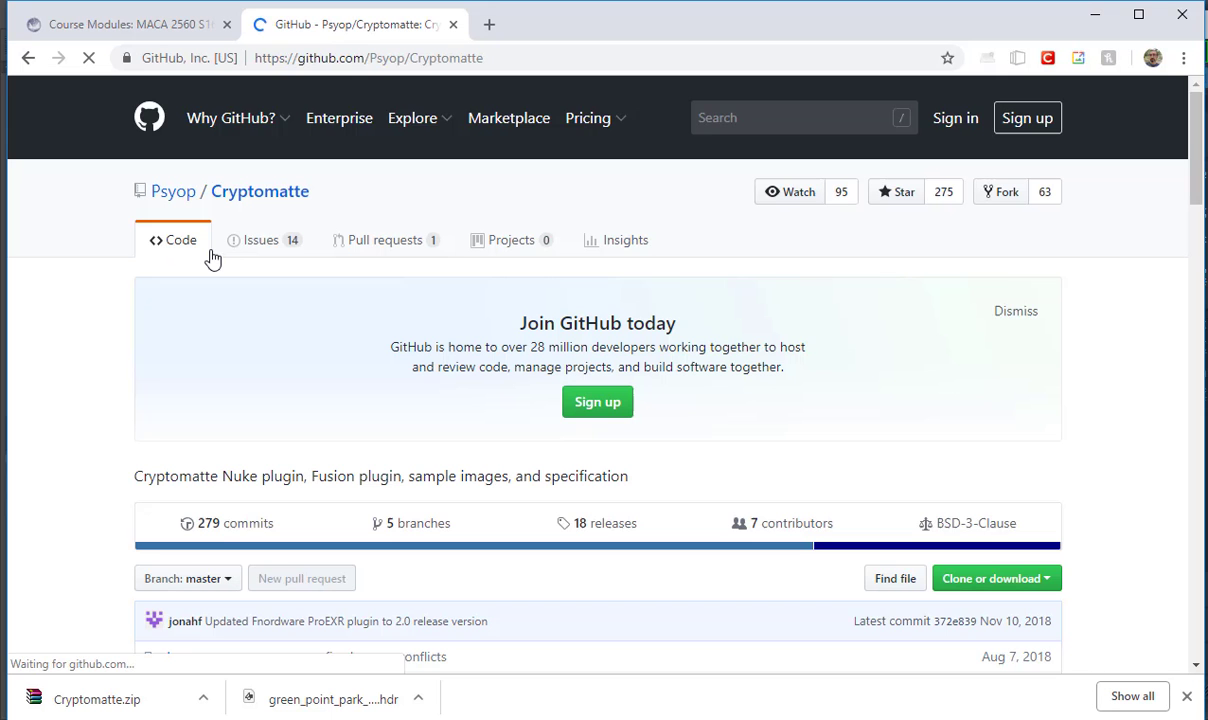
pyautogui.scroll(-2, 419, 370)
pyautogui.scroll(-2, 419, 370)
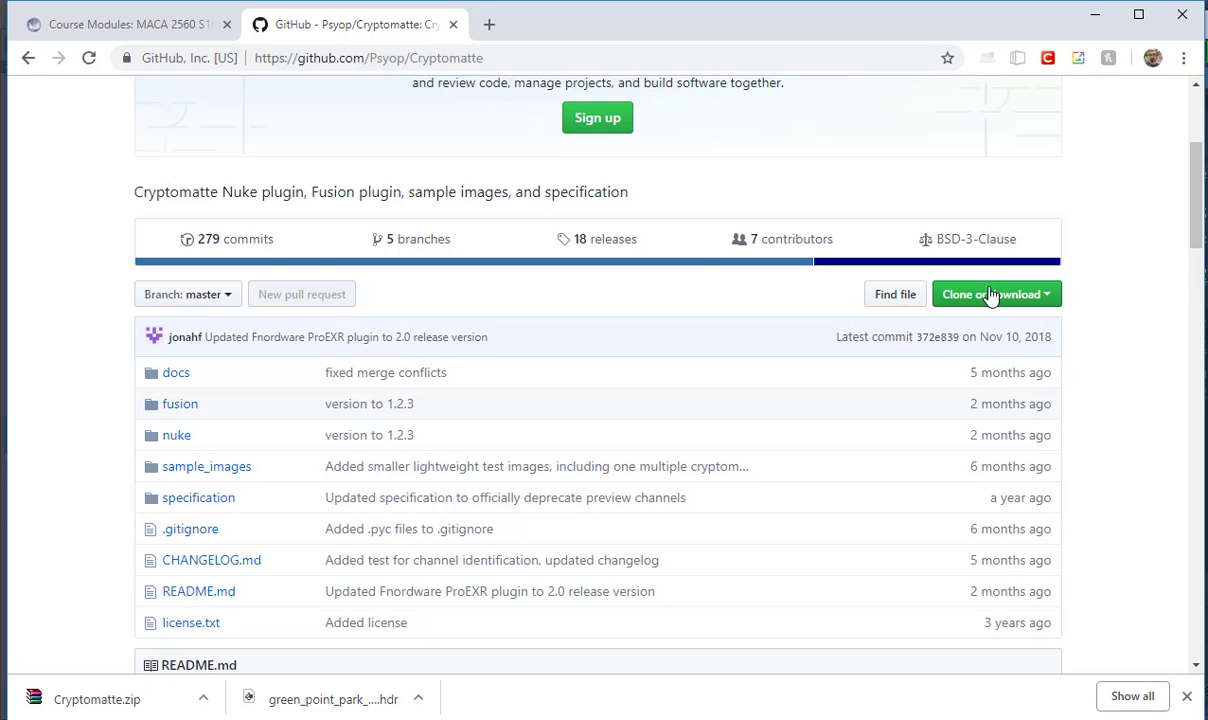
pyautogui.hotkey('alt', 'Left')
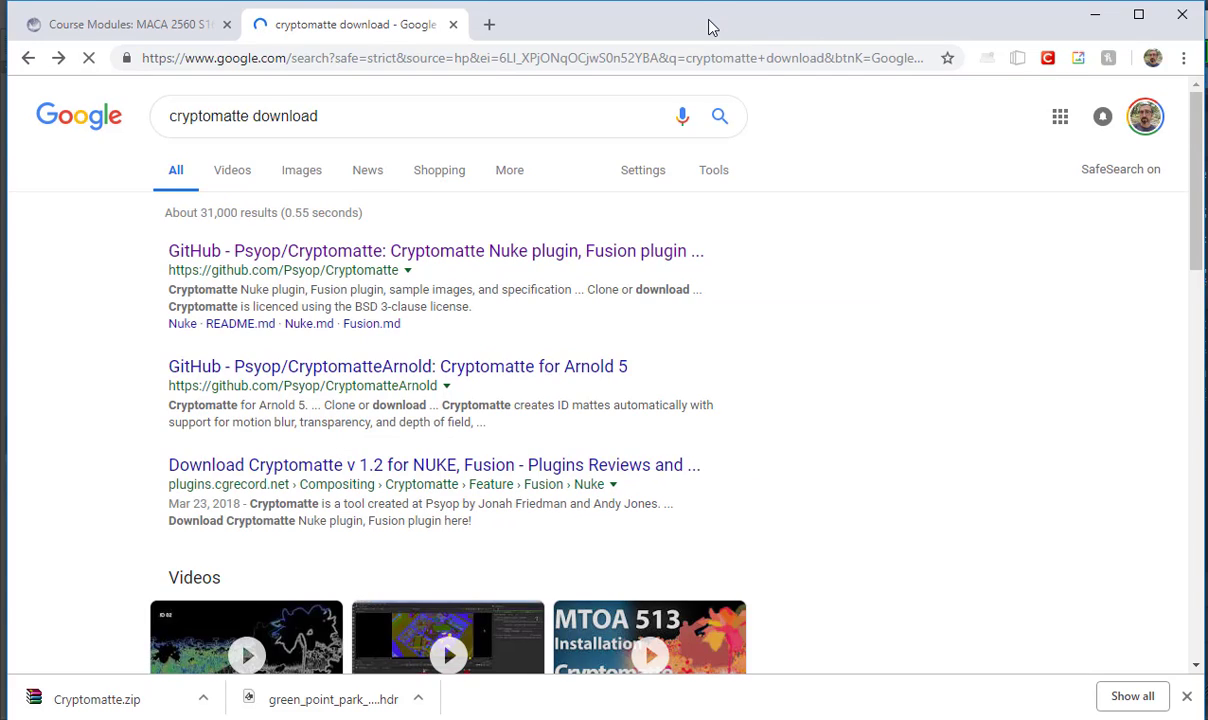
# Move the Chrome window aside to return to NukeX and look at the Cryptomatte tool set.
pyautogui.moveTo(708, 27); pyautogui.dragTo(1207, 30)
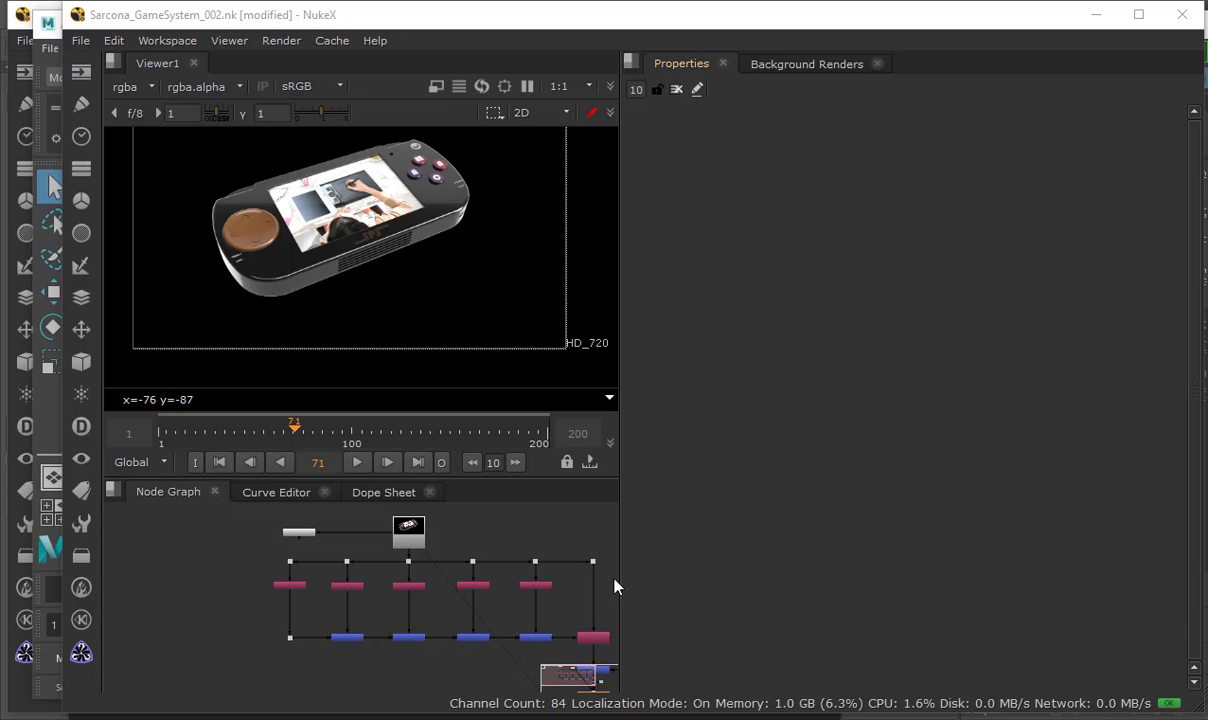
pyautogui.click(81, 656)
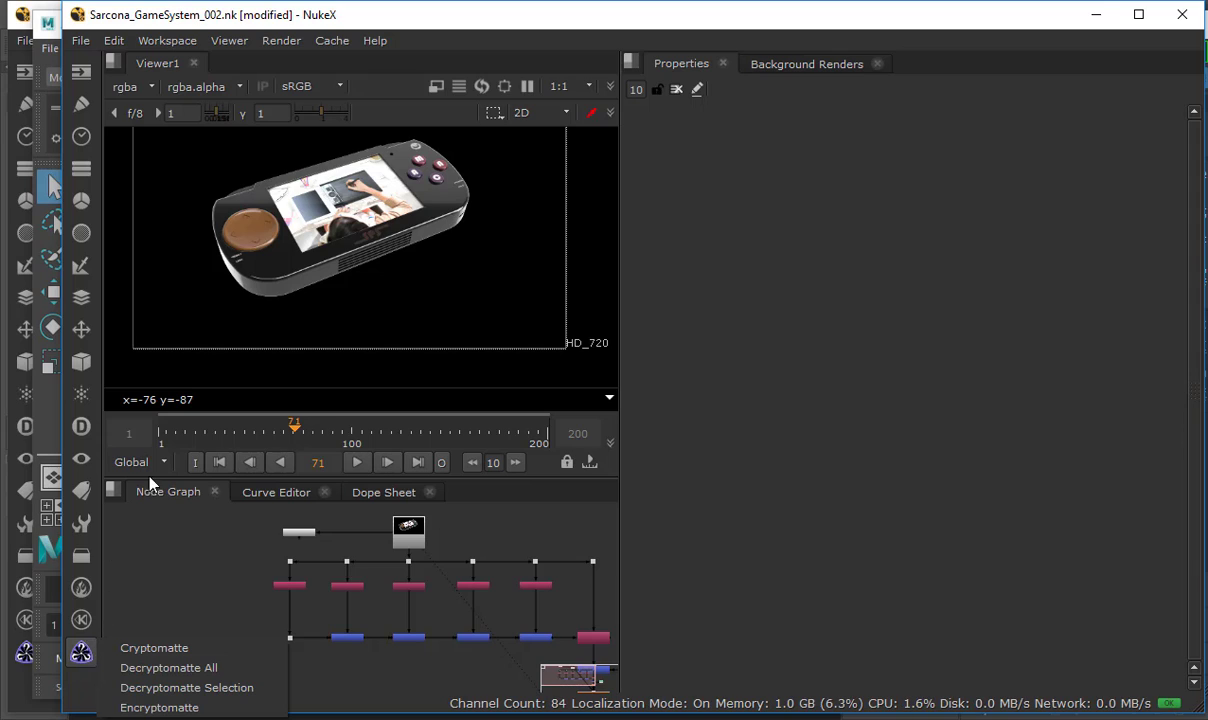
pyautogui.click(184, 539)
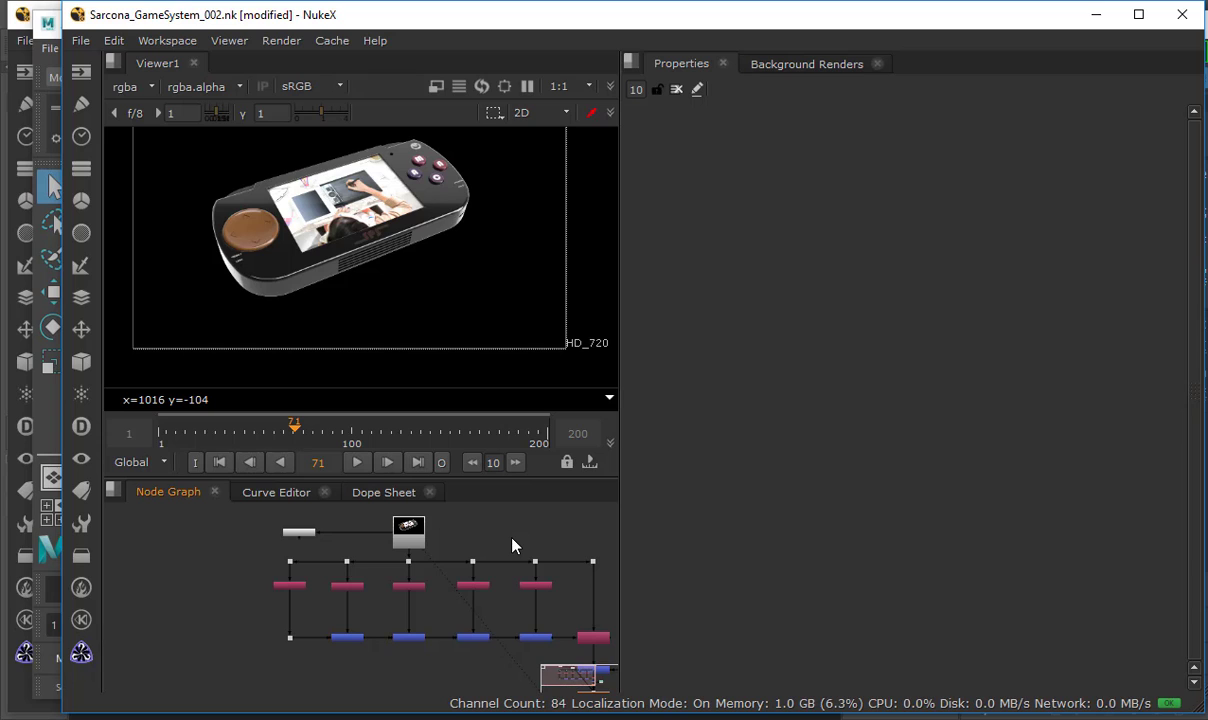
# Maximize the Node Graph and move Read1 and LayerContactSheet farther above the row of dots.
pyautogui.moveTo(477, 542); pyautogui.dragTo(421, 545, button='middle')
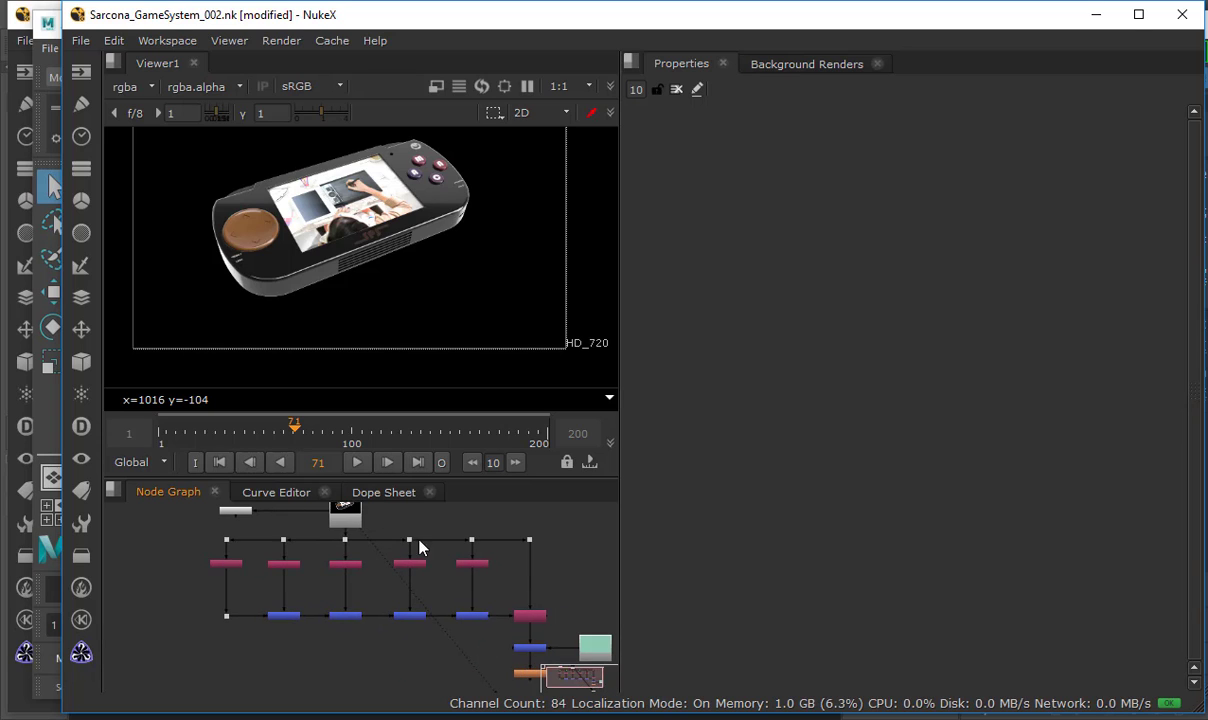
pyautogui.moveTo(473, 643); pyautogui.dragTo(444, 615, button='middle')
pyautogui.press('space')
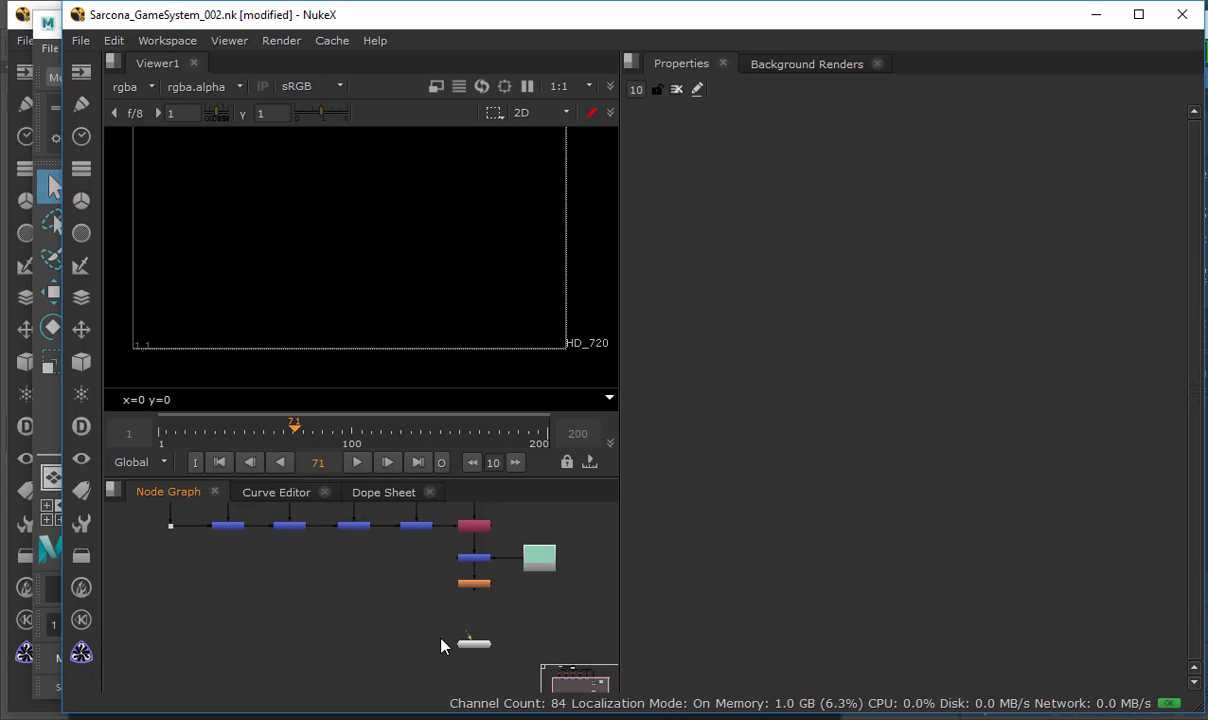
pyautogui.scroll(3, 670, 347)
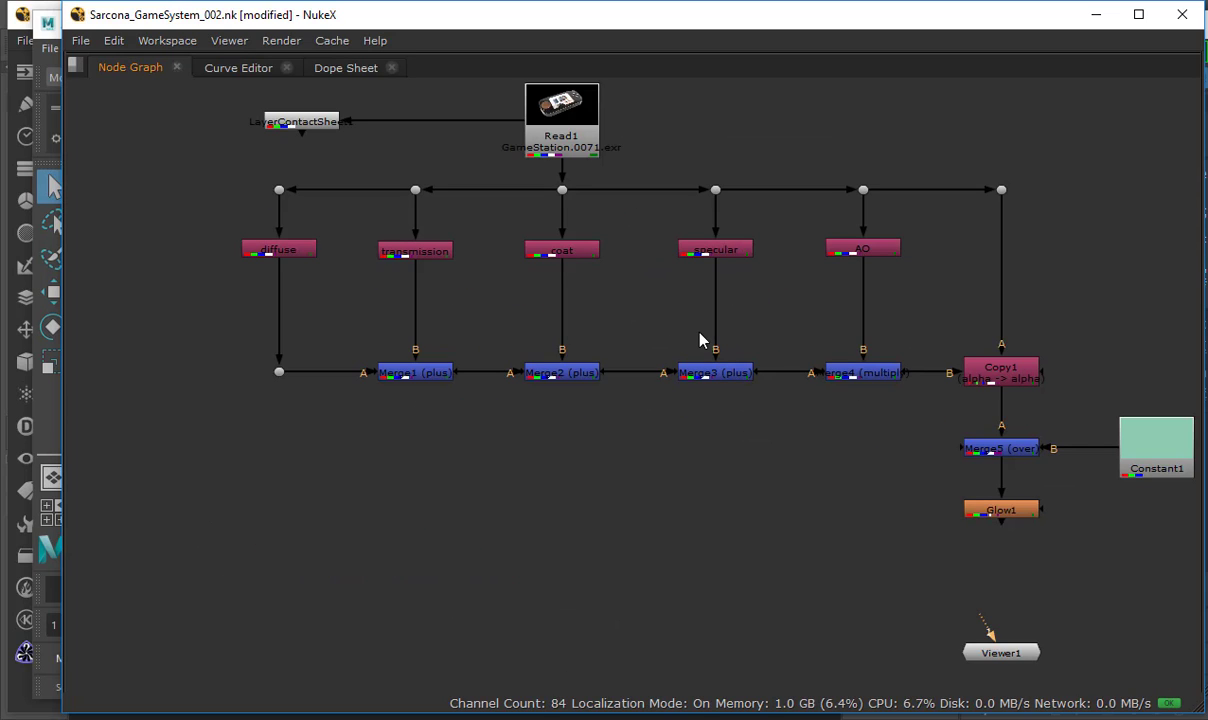
pyautogui.moveTo(682, 383); pyautogui.dragTo(582, 464, button='middle')
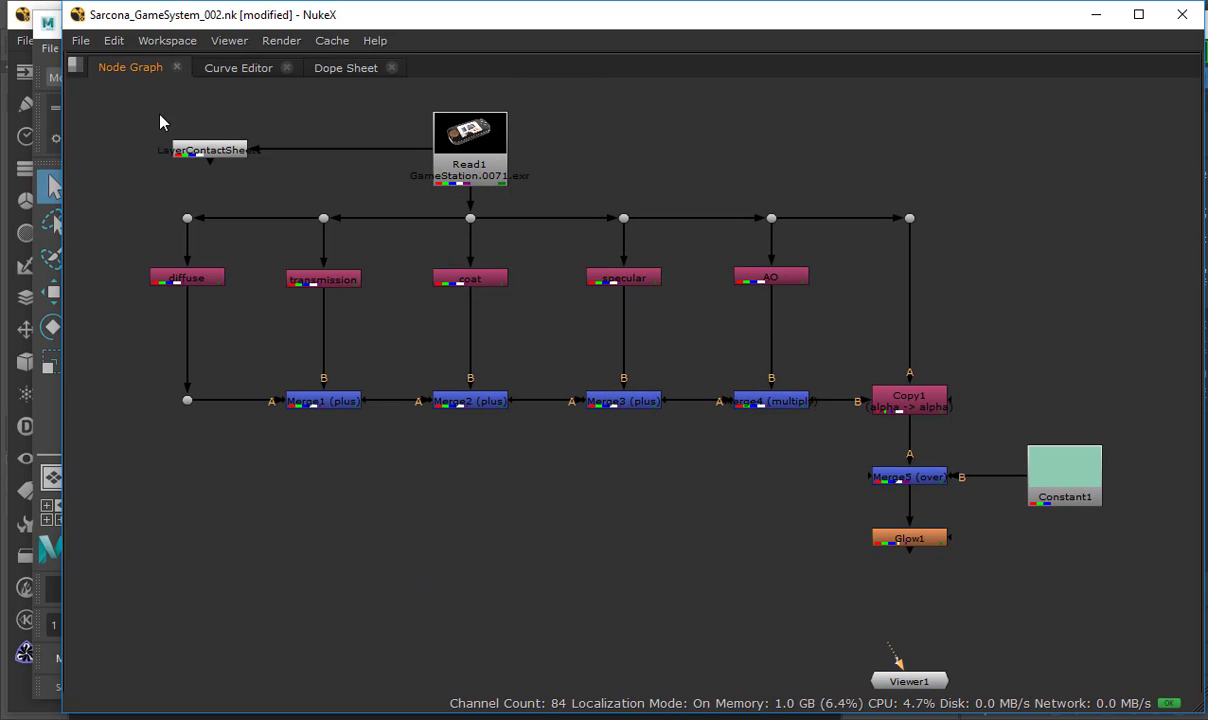
pyautogui.moveTo(139, 102); pyautogui.dragTo(530, 215)
pyautogui.moveTo(485, 160); pyautogui.dragTo(483, 106)
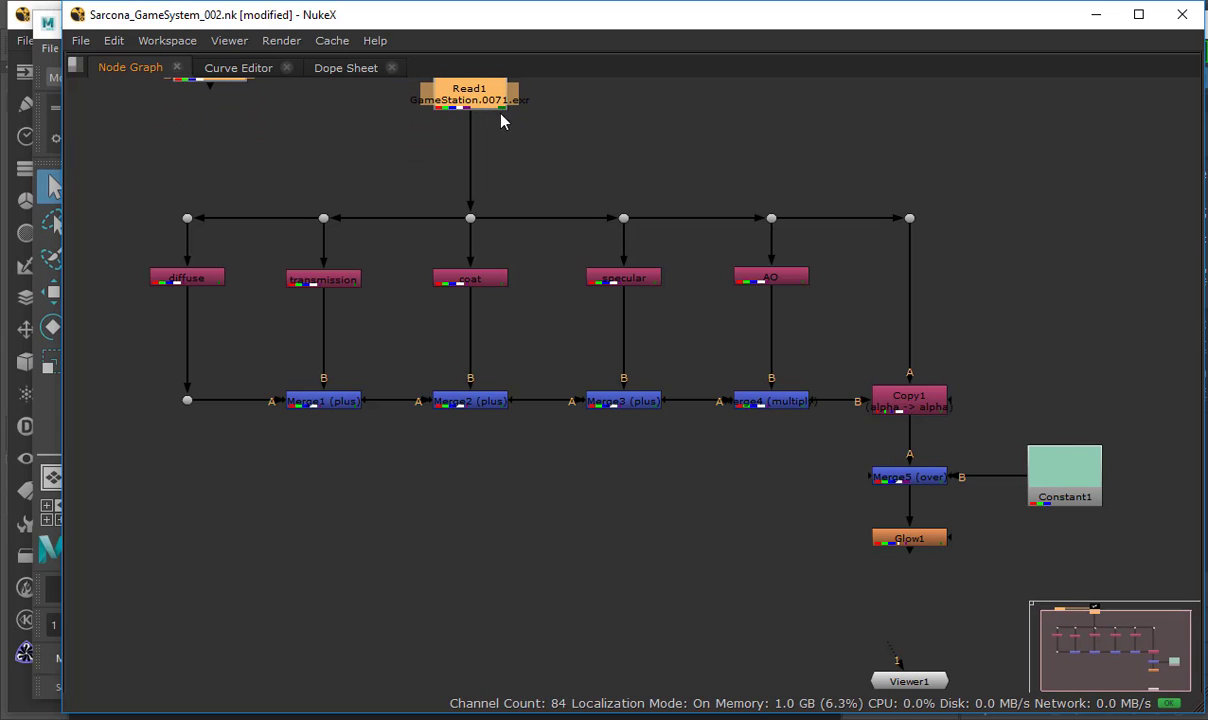
pyautogui.click(596, 148)
pyautogui.moveTo(596, 148); pyautogui.dragTo(585, 270, button='middle')
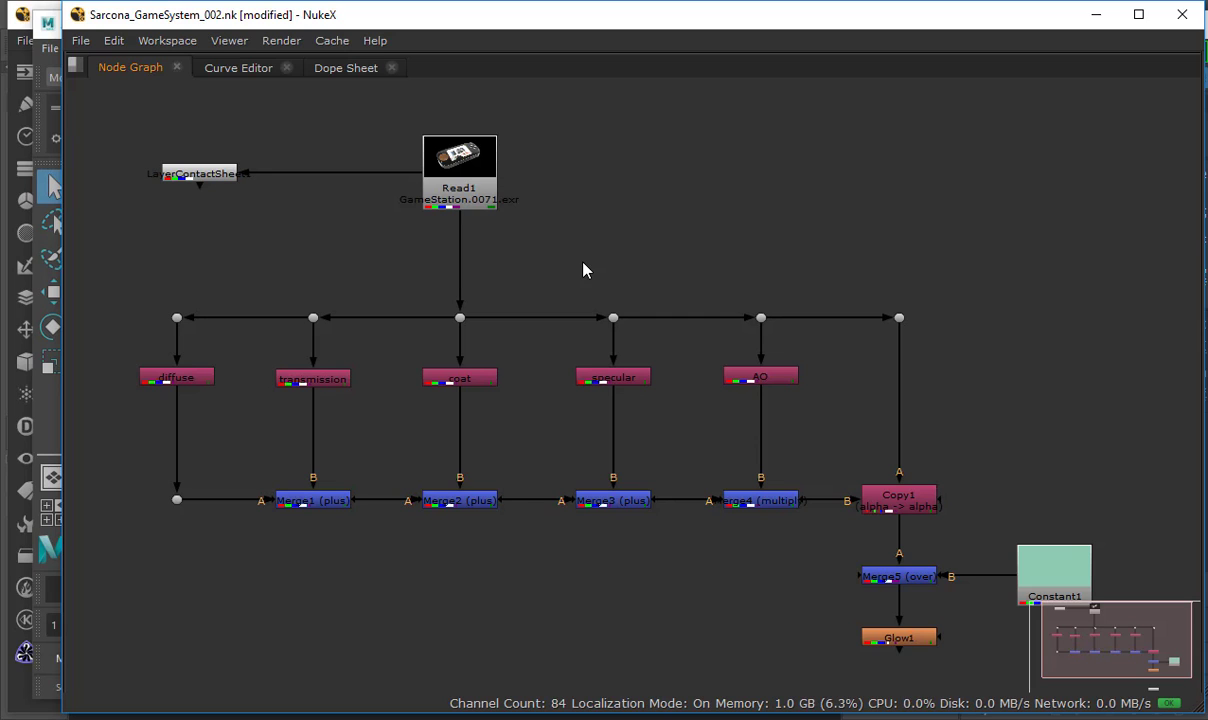
# Collapse the dots, the pass nodes diffuse to AO, Merge1 to Merge5, Copy1 and Glow1 into one group.
pyautogui.moveTo(445, 394); pyautogui.dragTo(436, 284, button='middle')
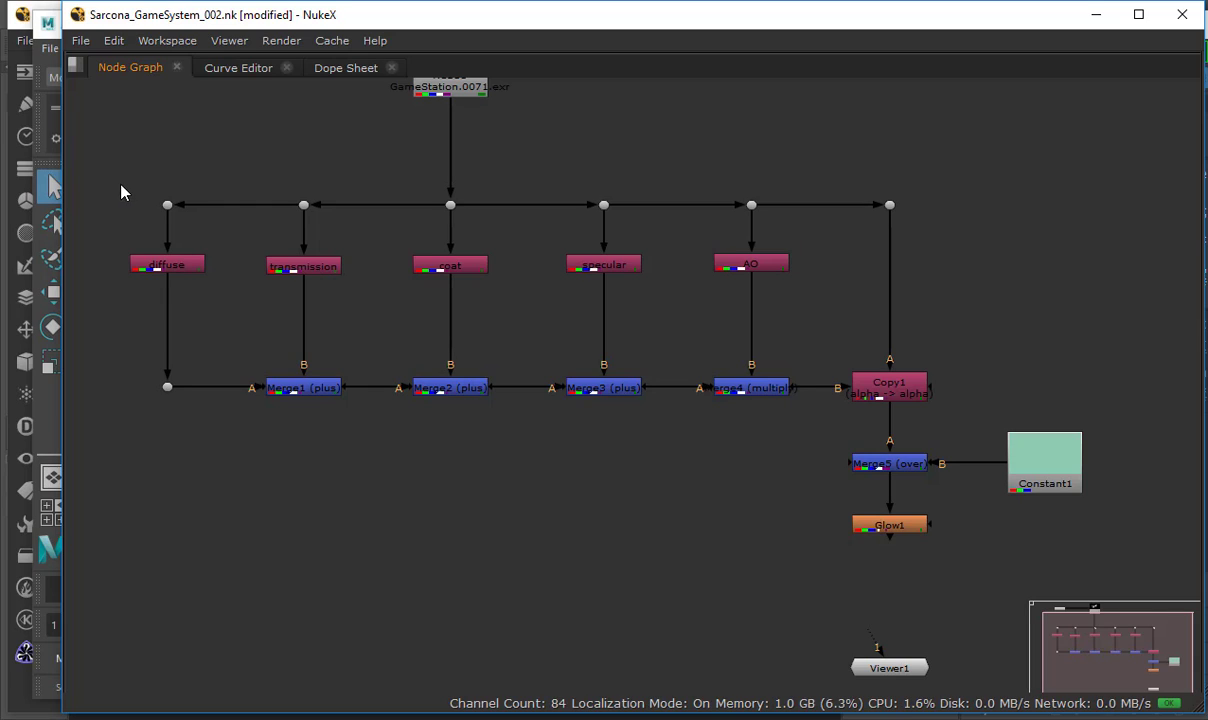
pyautogui.moveTo(112, 181); pyautogui.dragTo(962, 431)
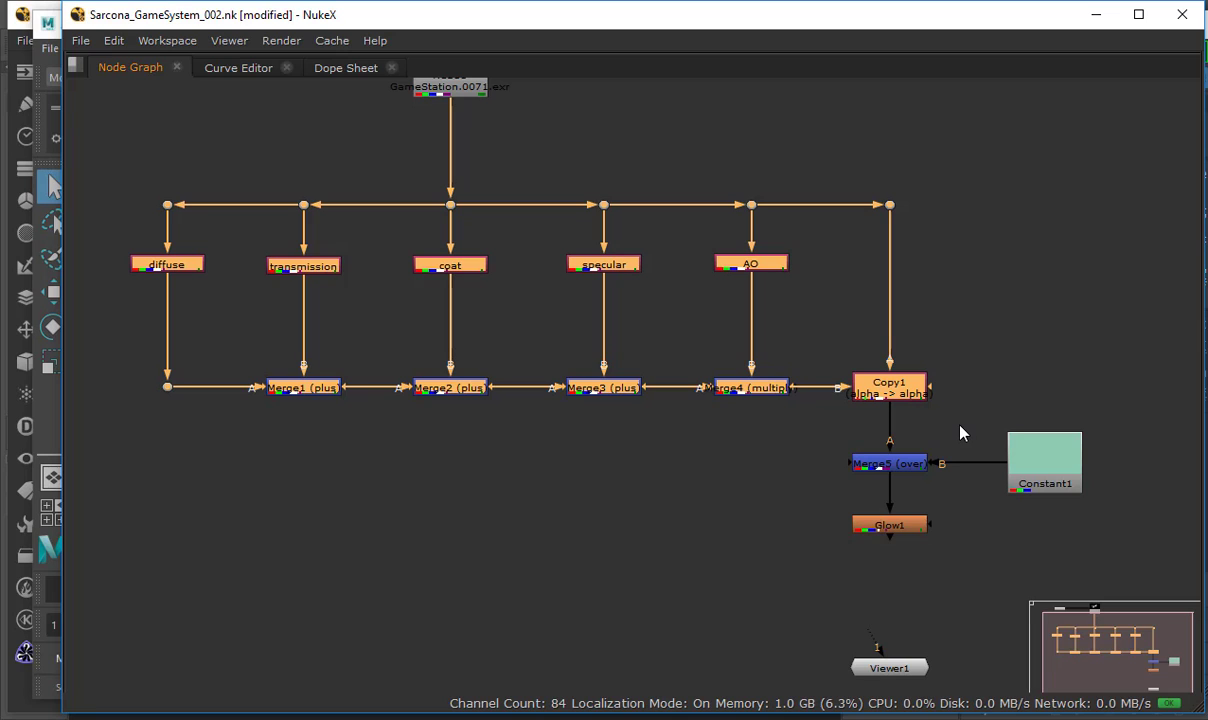
pyautogui.moveTo(957, 549); pyautogui.dragTo(97, 169)
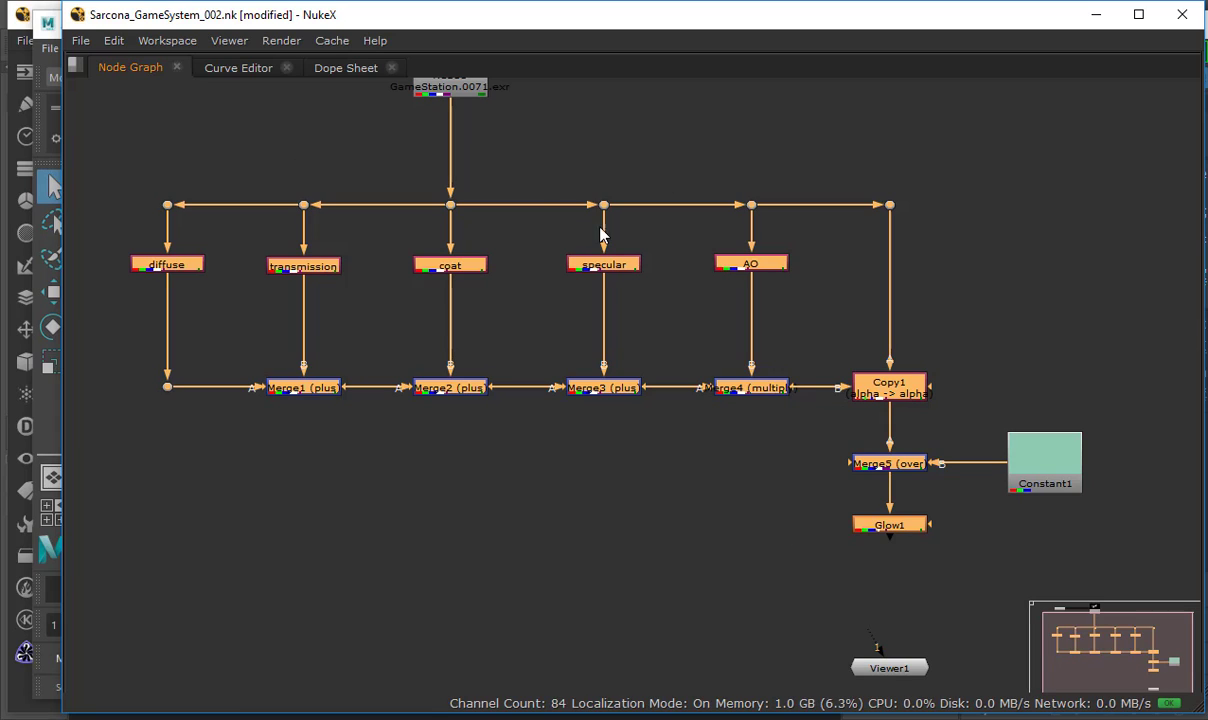
pyautogui.press('ctrl')
pyautogui.hotkey('ctrl', 'g')
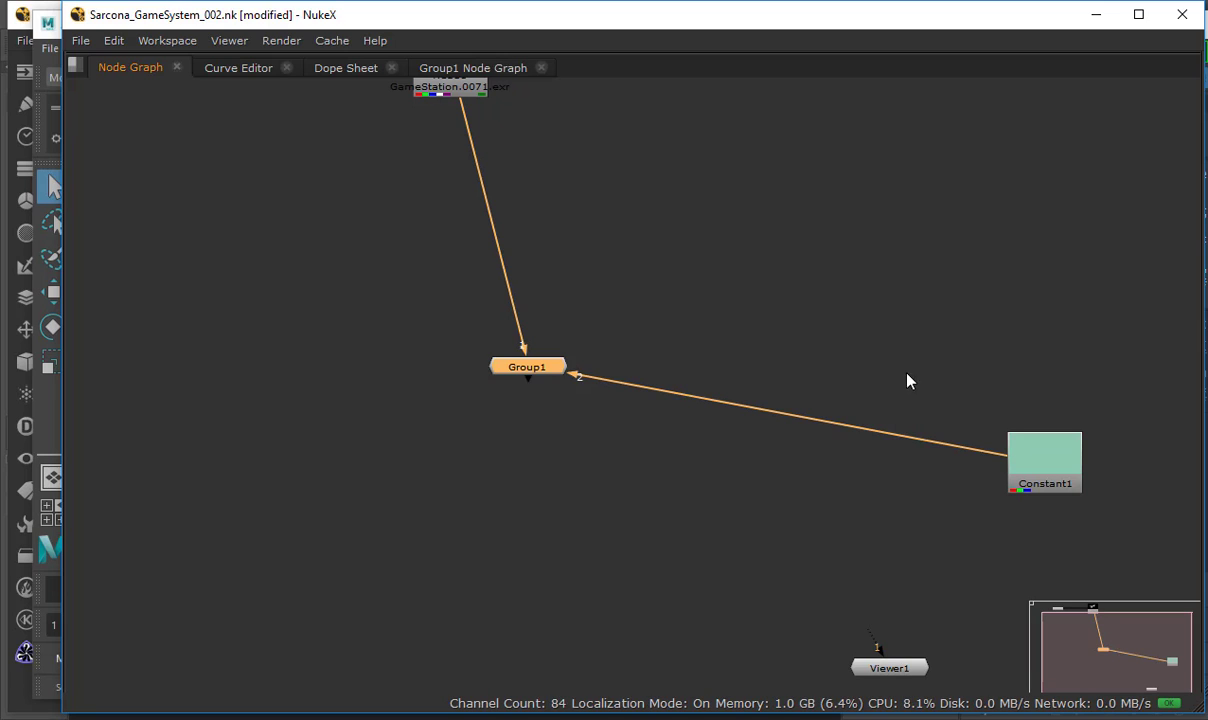
# Try placing Constant1 above Group1 beside Read1, and restore the group to its separate nodes.
pyautogui.moveTo(1018, 432); pyautogui.dragTo(735, 118)
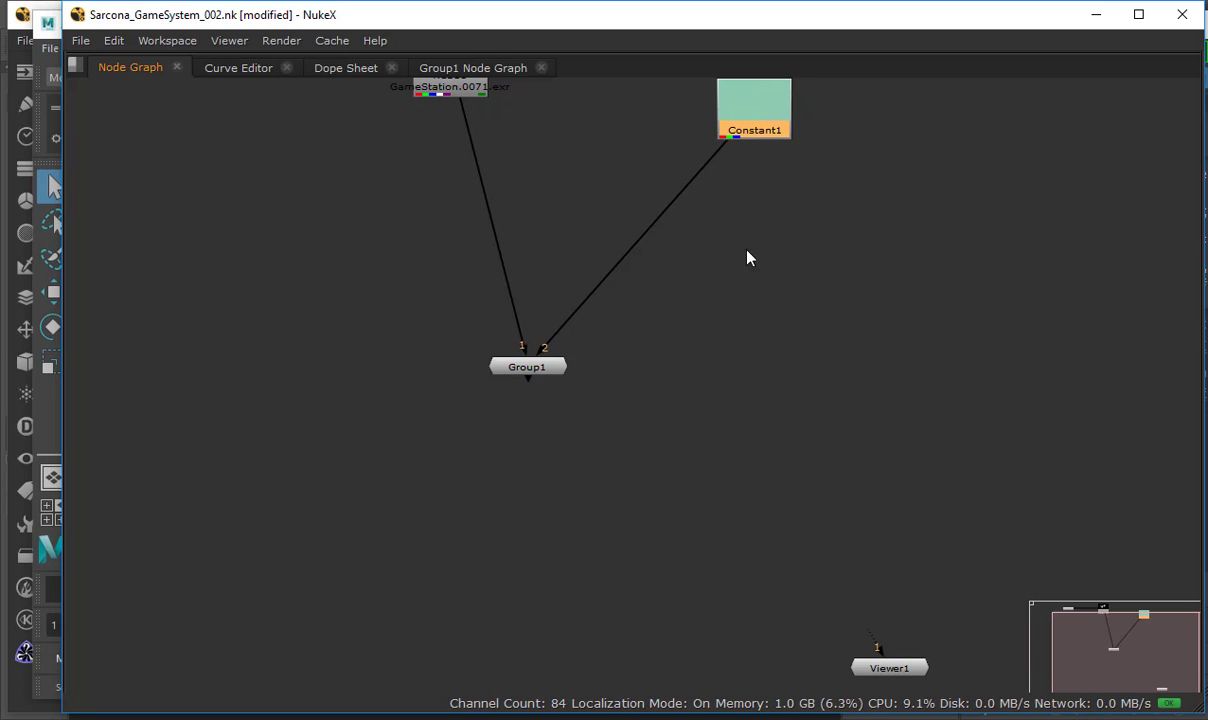
pyautogui.moveTo(622, 226); pyautogui.dragTo(650, 322, button='middle')
pyautogui.click(468, 178)
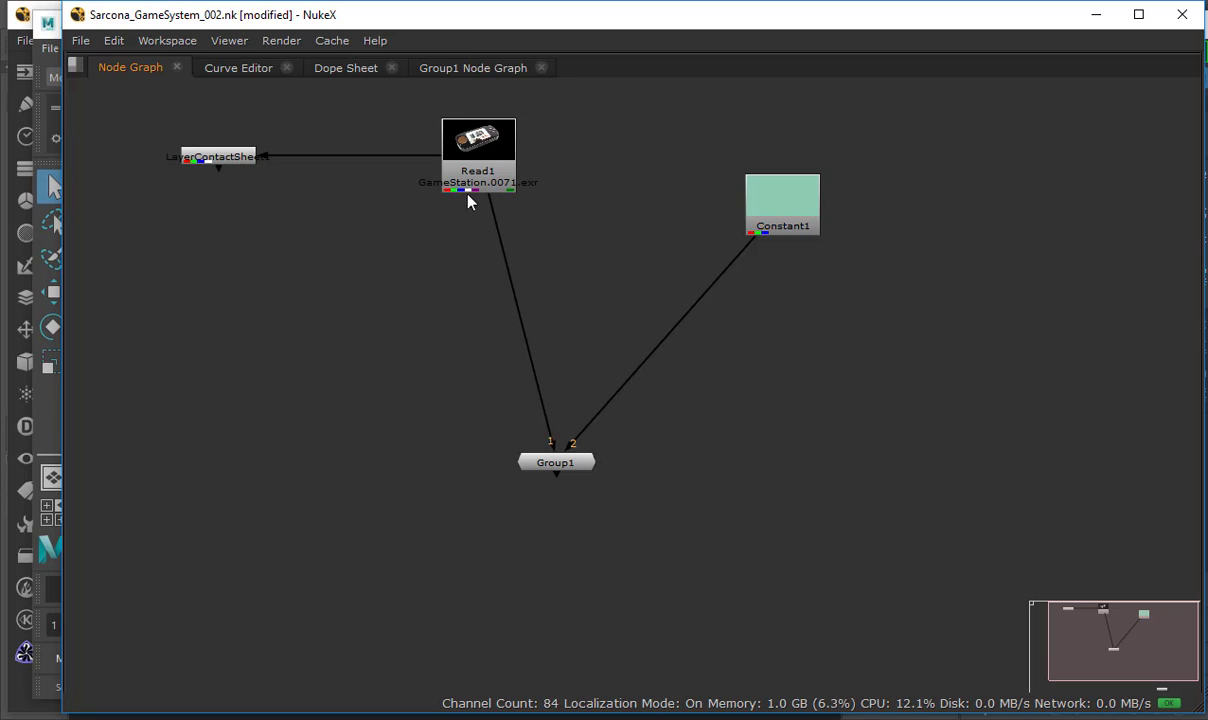
pyautogui.moveTo(493, 210); pyautogui.dragTo(482, 172)
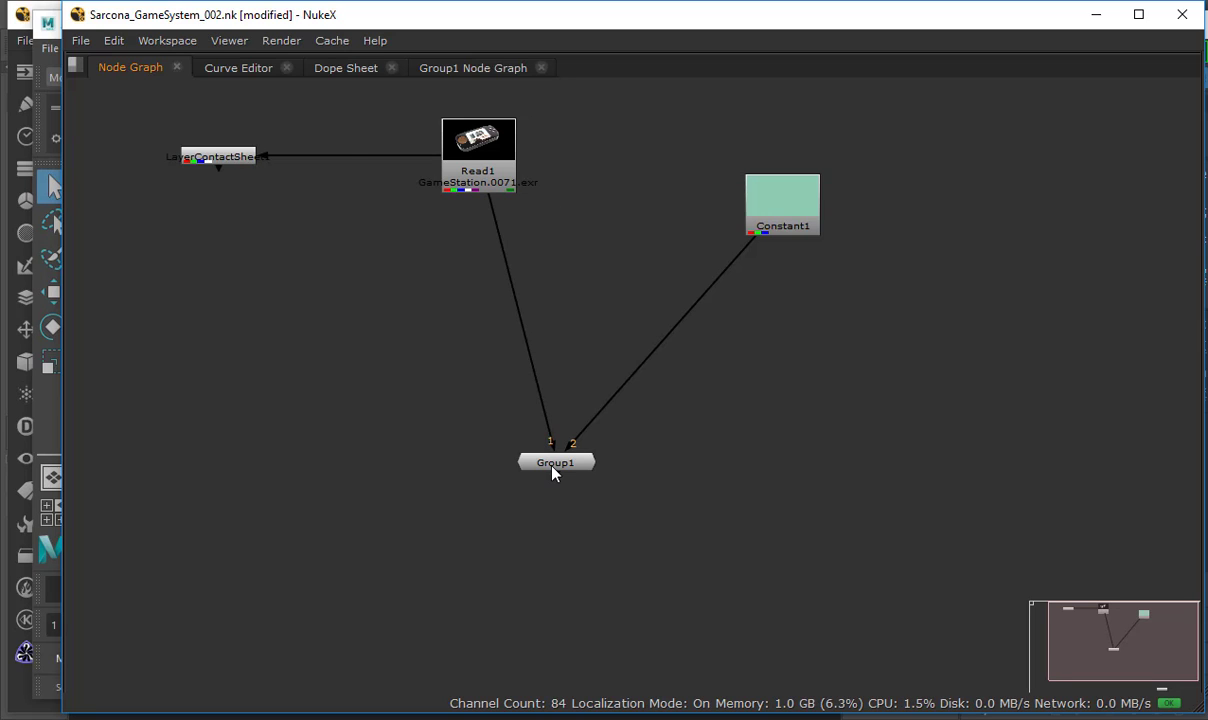
pyautogui.hotkey('ctrl', 'alt', 'g')
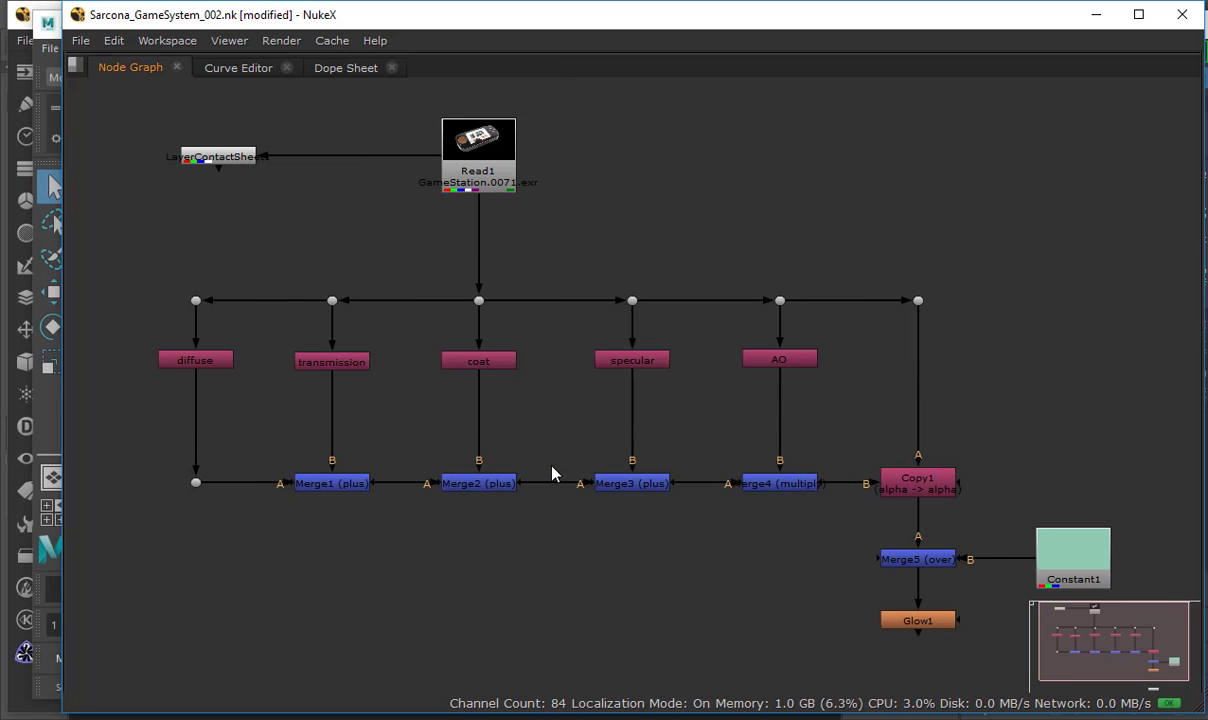
# Collapse everything from the dots down to Glow1 into a group again and browse the commands available for it.
pyautogui.moveTo(108, 270); pyautogui.dragTo(985, 668)
pyautogui.hotkey('ctrl', 'g')
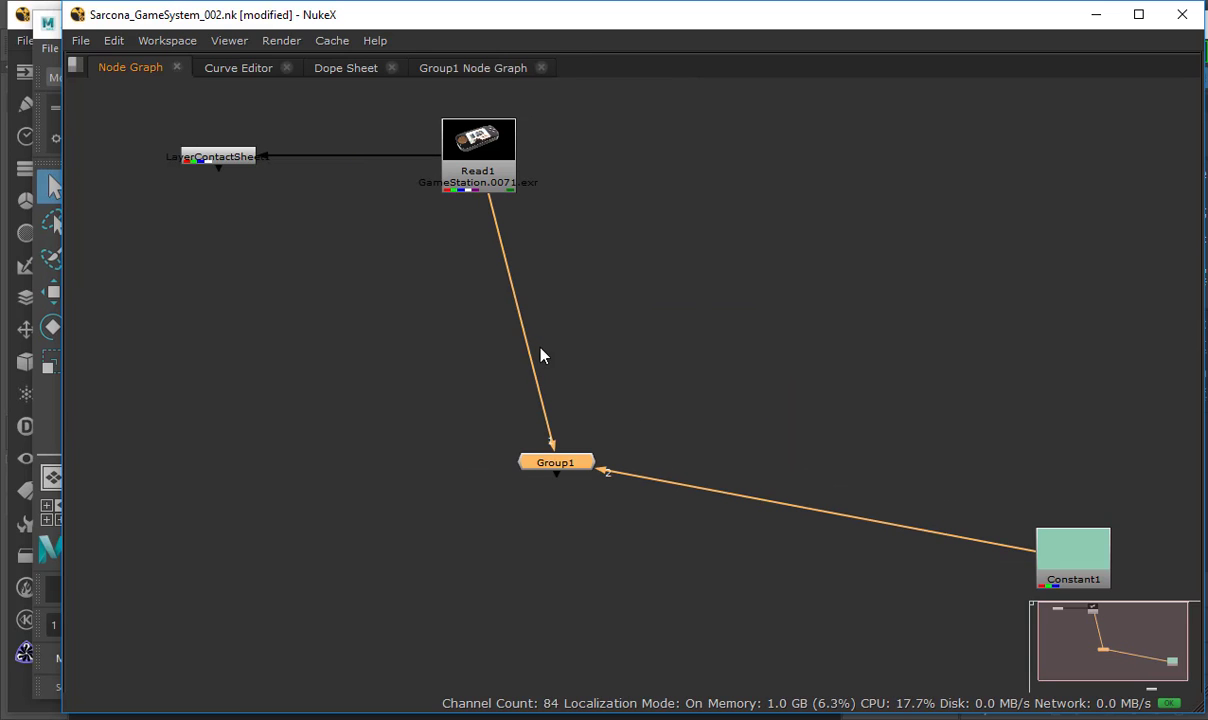
pyautogui.click(116, 41)
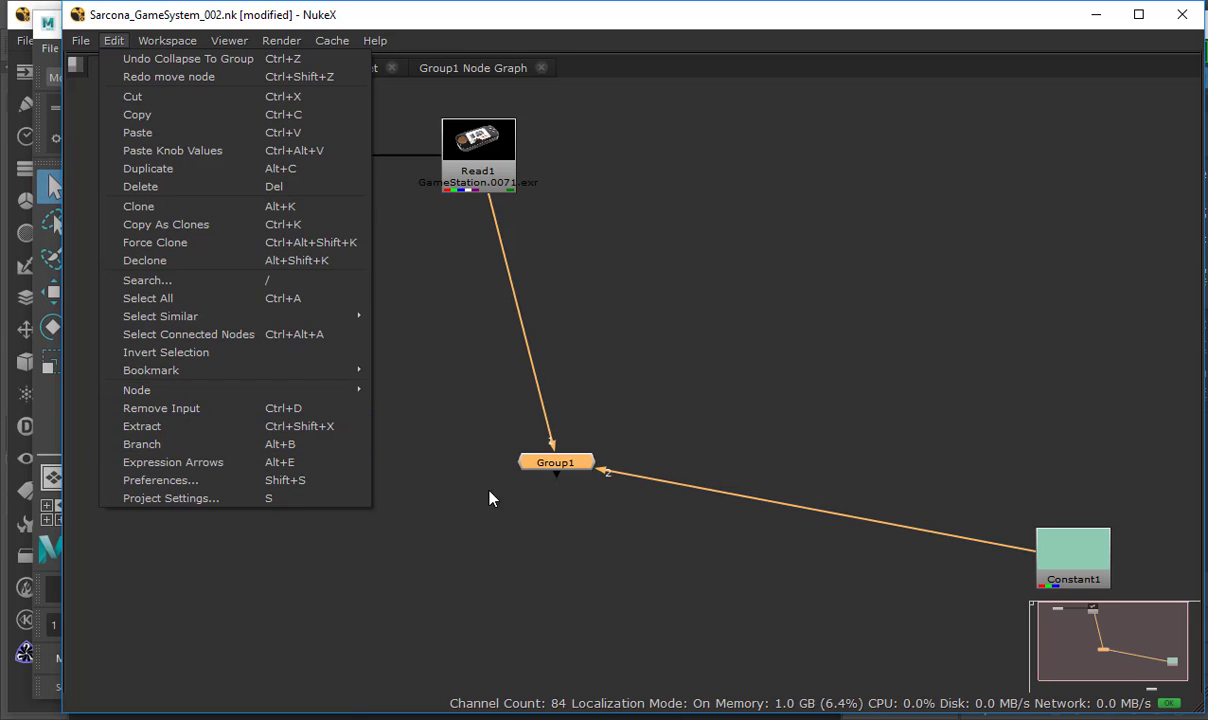
pyautogui.rightClick(537, 462)
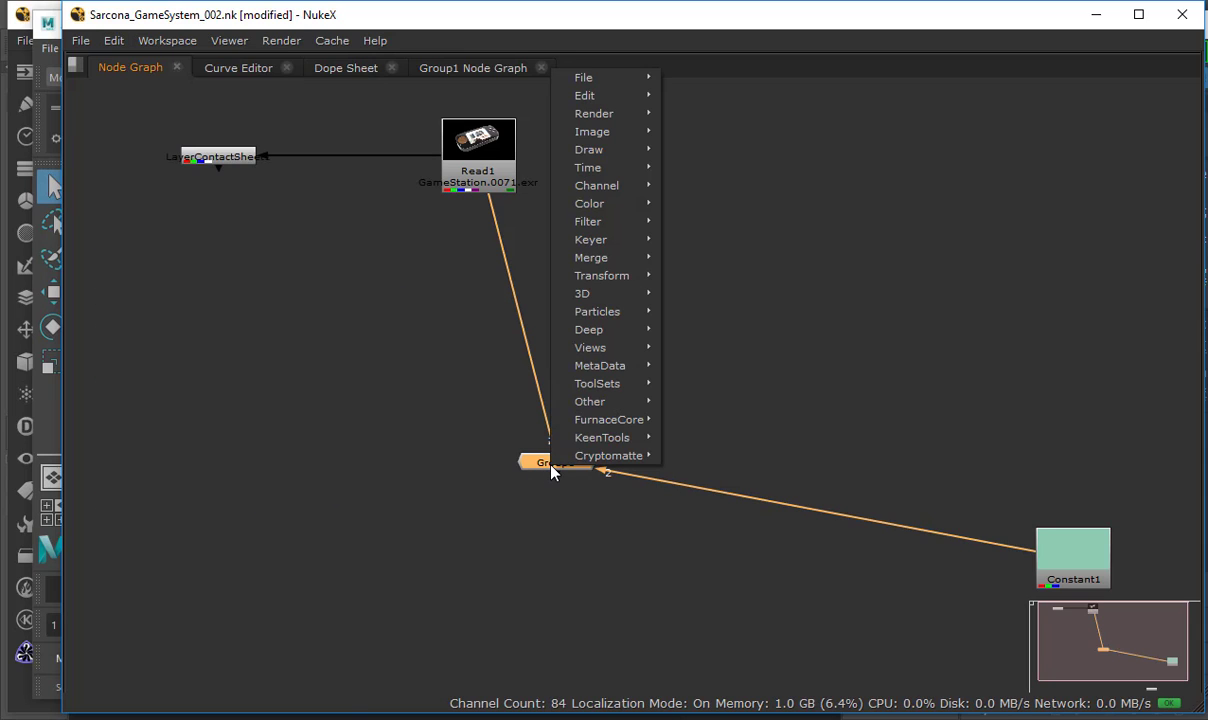
pyautogui.press('Escape')
# Expand Group1 back into its individual nodes and delete the stray pasted Group2.
pyautogui.hotkey('ctrl', 'v')
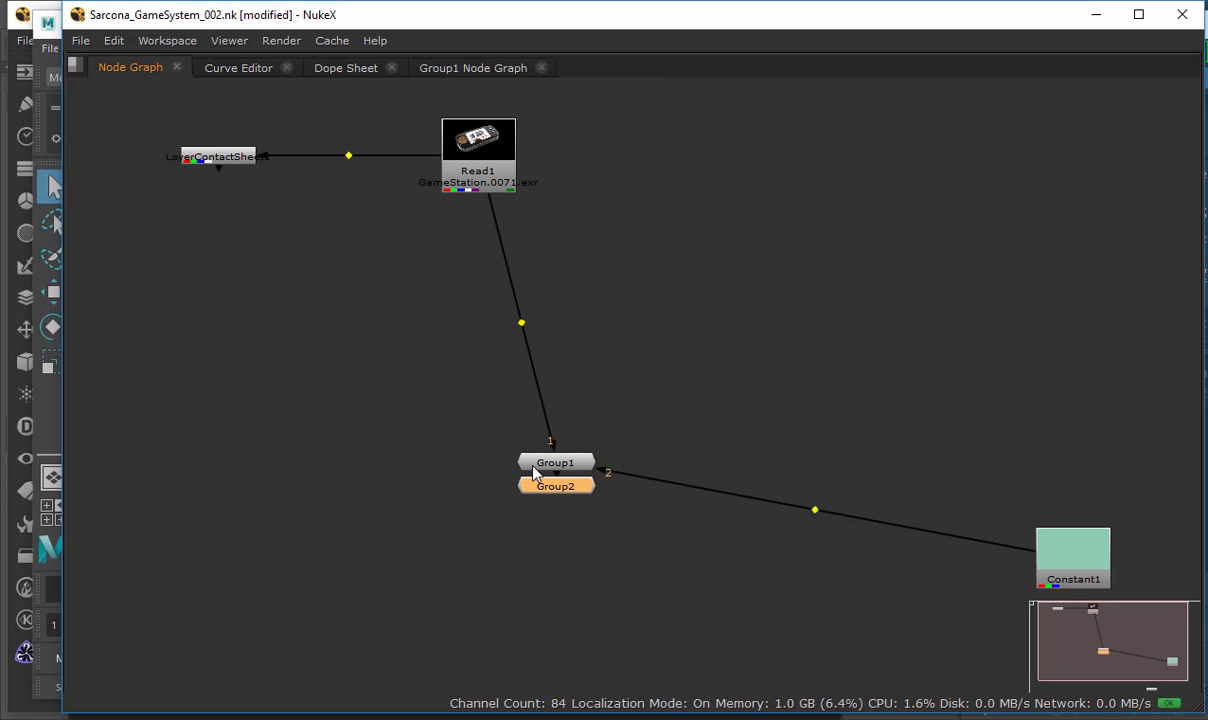
pyautogui.hotkey('ctrl', 'alt', 'g')
pyautogui.moveTo(540, 483); pyautogui.dragTo(568, 575)
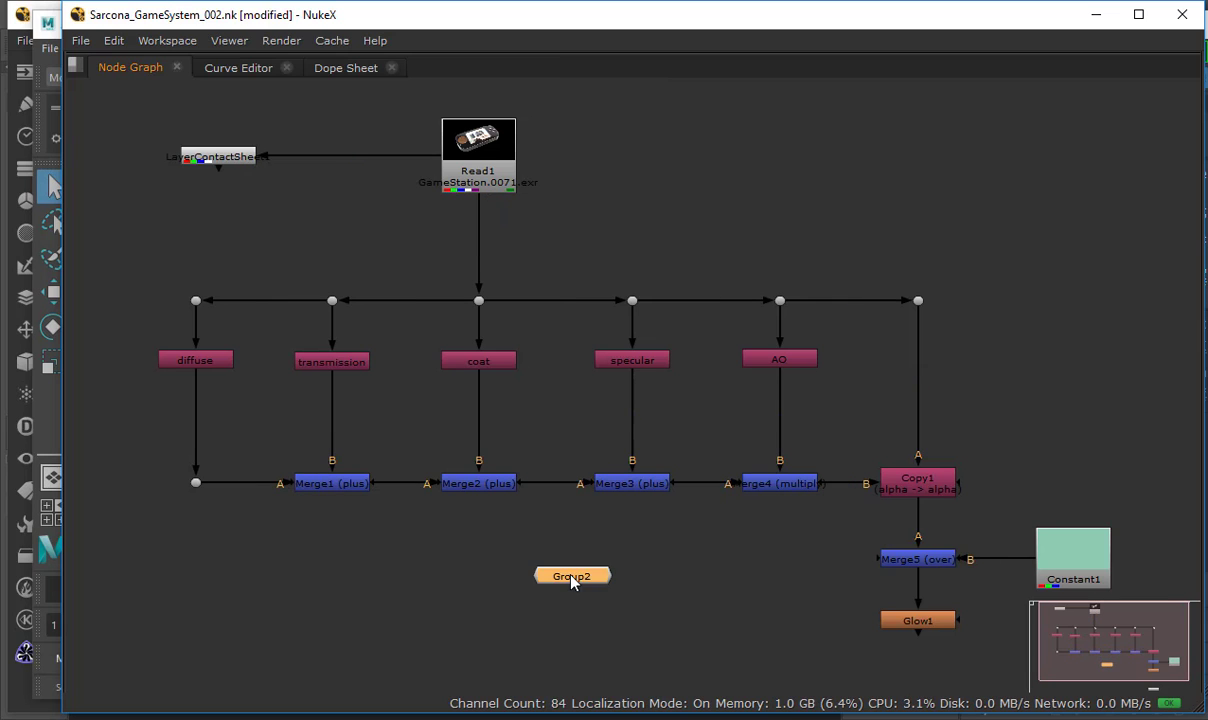
pyautogui.press('Delete')
# Regroup the dots, pass nodes, merges, Copy1 and Glow1, and look up the Expand Group command among the node group commands.
pyautogui.moveTo(127, 256); pyautogui.dragTo(984, 682)
pyautogui.hotkey('ctrl', 'g')
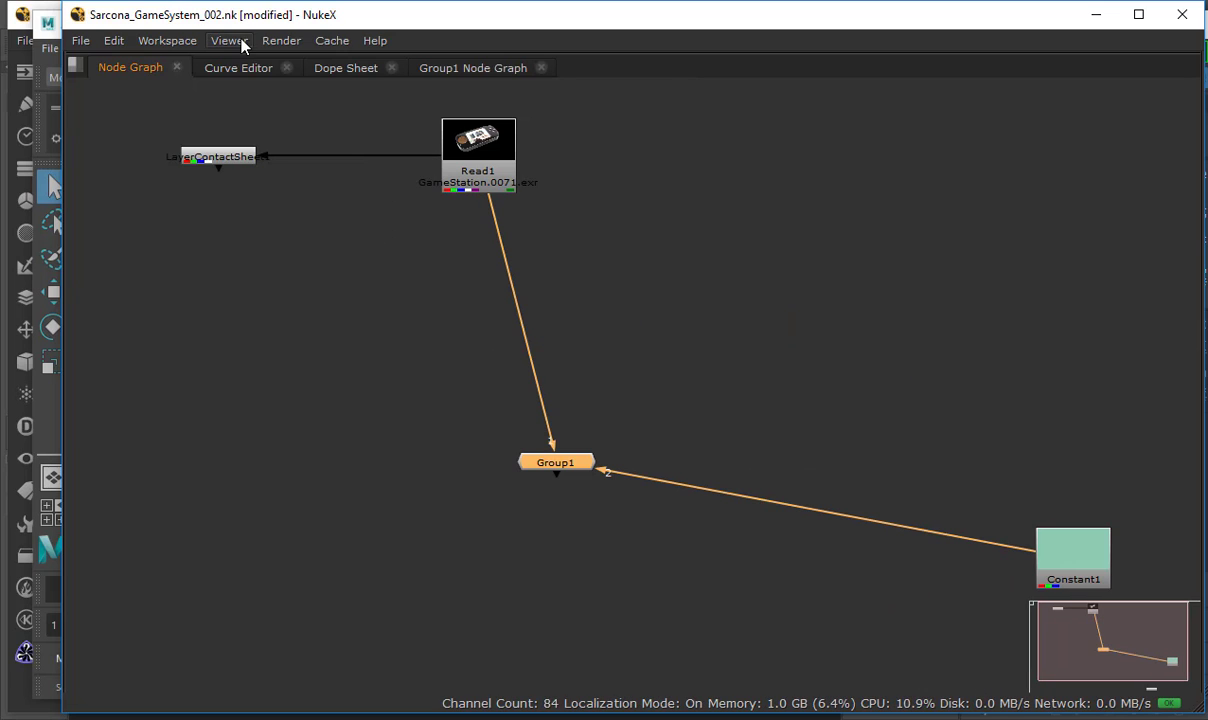
pyautogui.click(167, 41)
pyautogui.moveTo(109, 41)
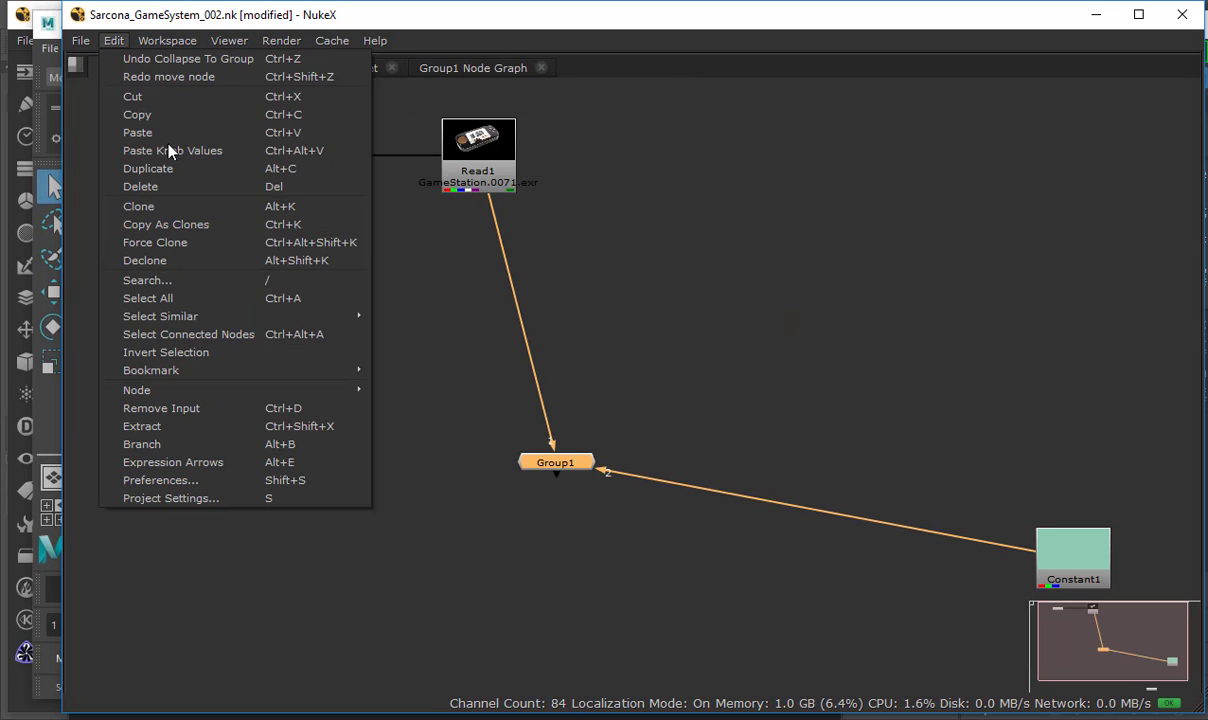
pyautogui.moveTo(245, 390)
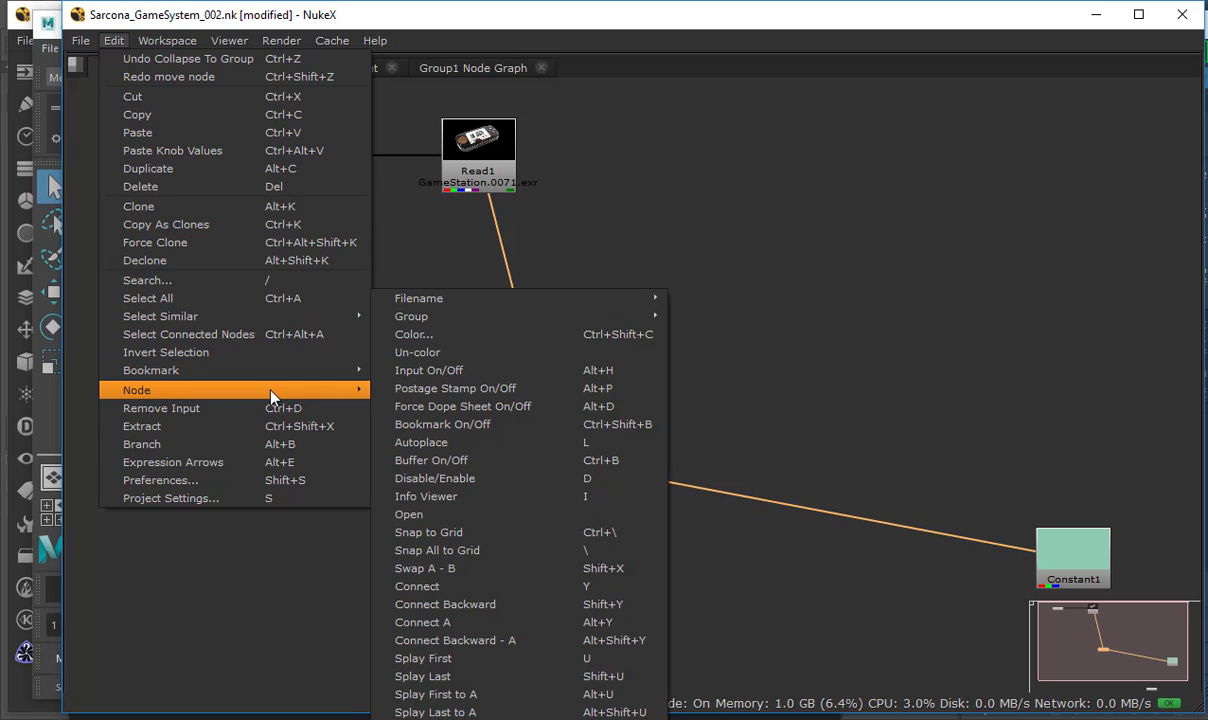
pyautogui.moveTo(600, 316)
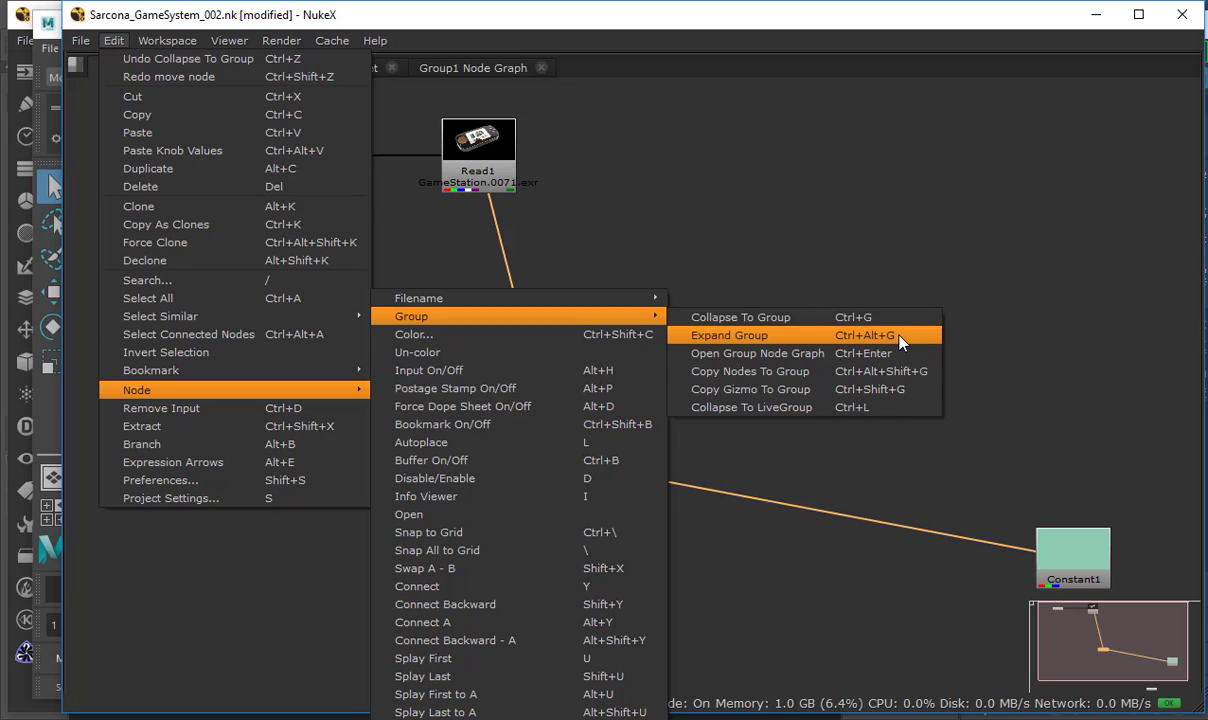
pyautogui.click(1008, 338)
pyautogui.click(1041, 348)
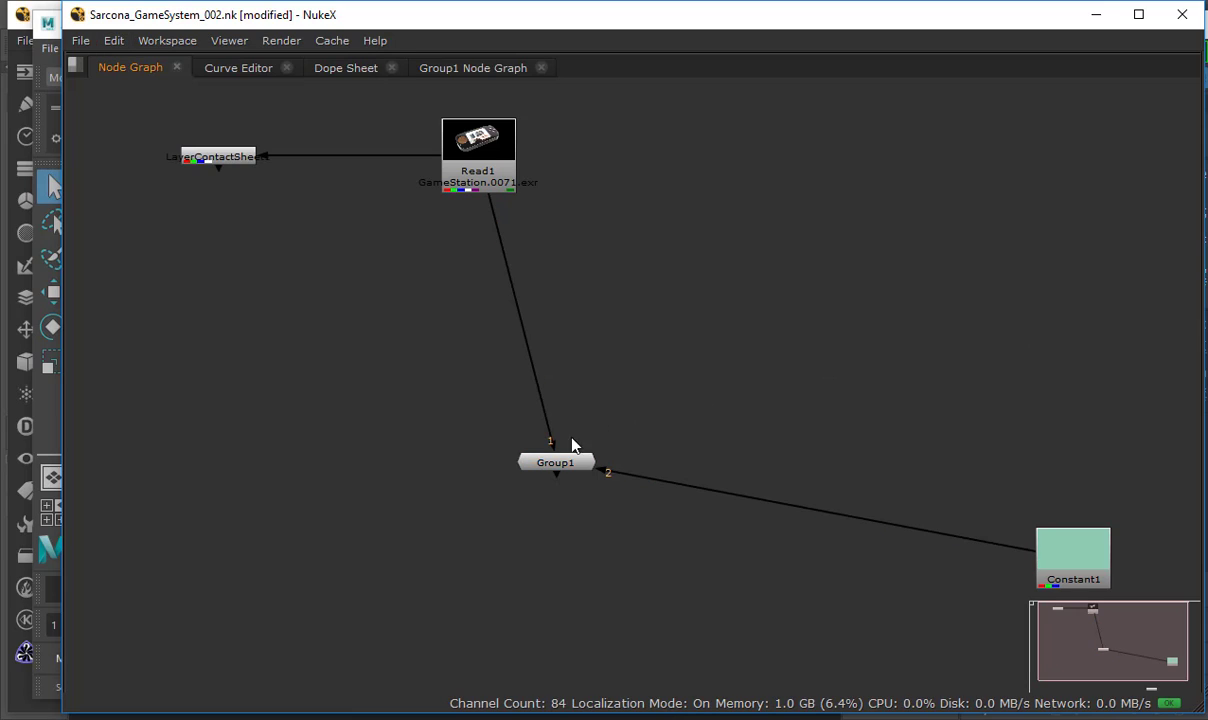
# Inside Group1's own node graph, move Input1 higher and Input2 to the right of Copy1, and close that graph.
pyautogui.click(565, 472)
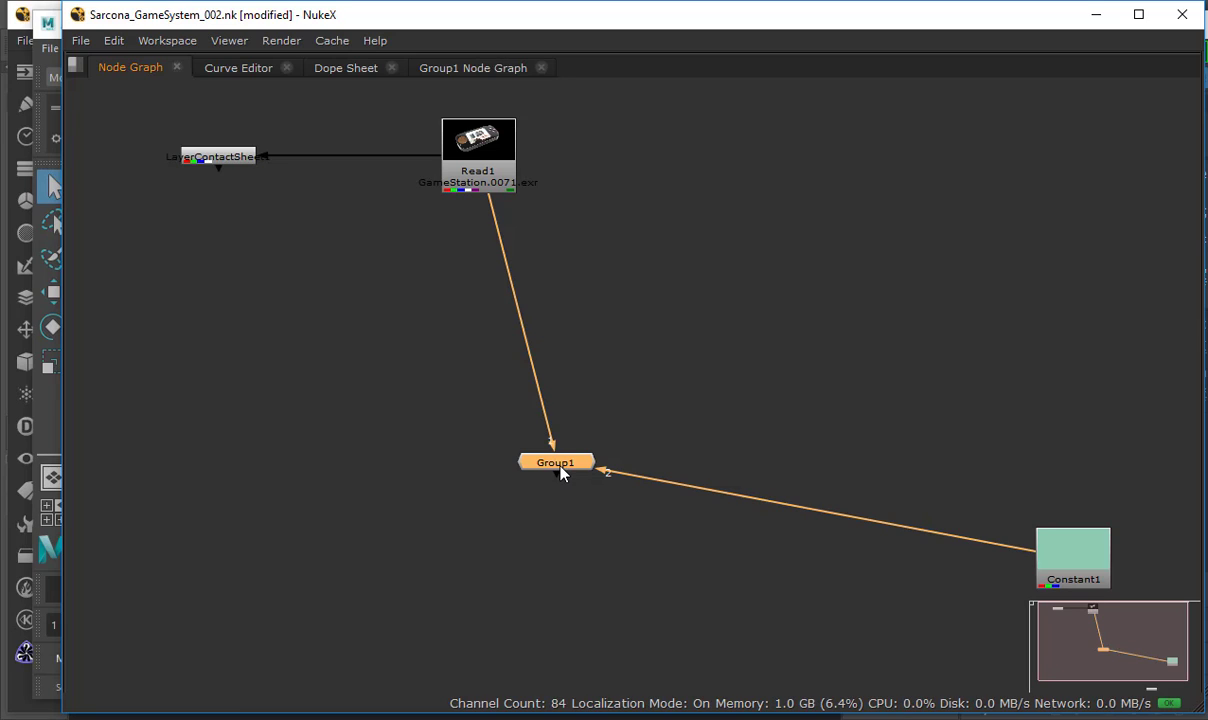
pyautogui.click(458, 68)
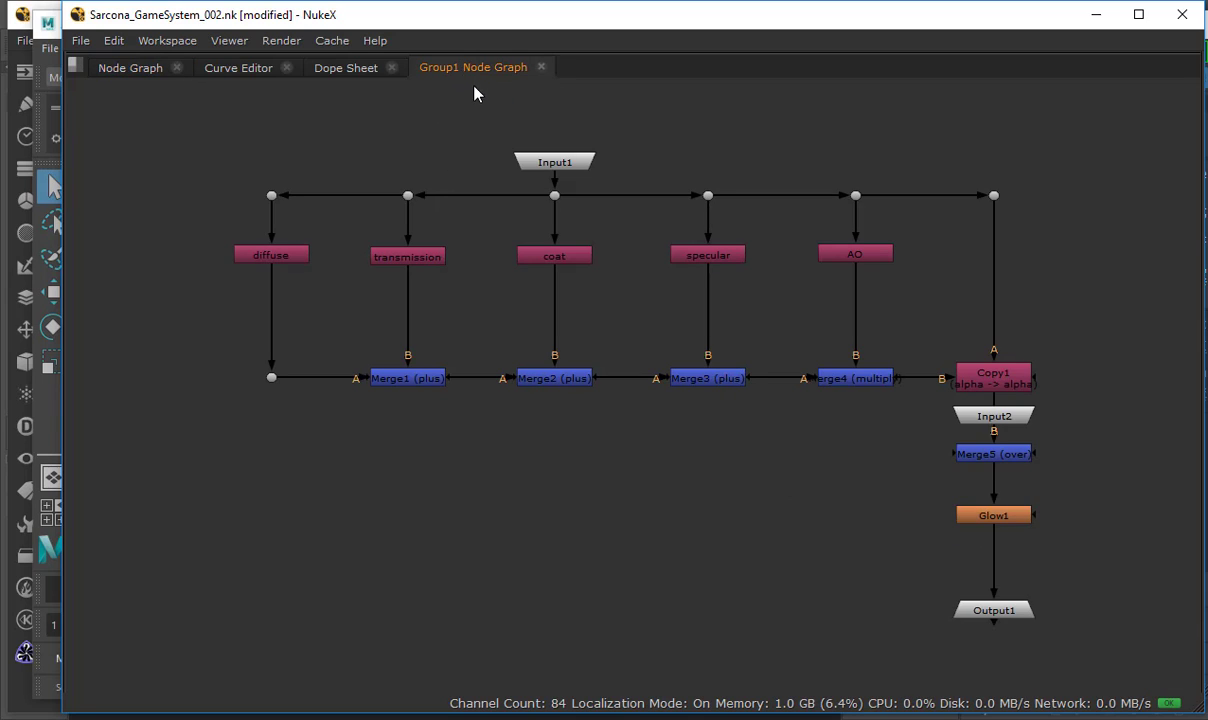
pyautogui.moveTo(556, 156); pyautogui.dragTo(556, 125)
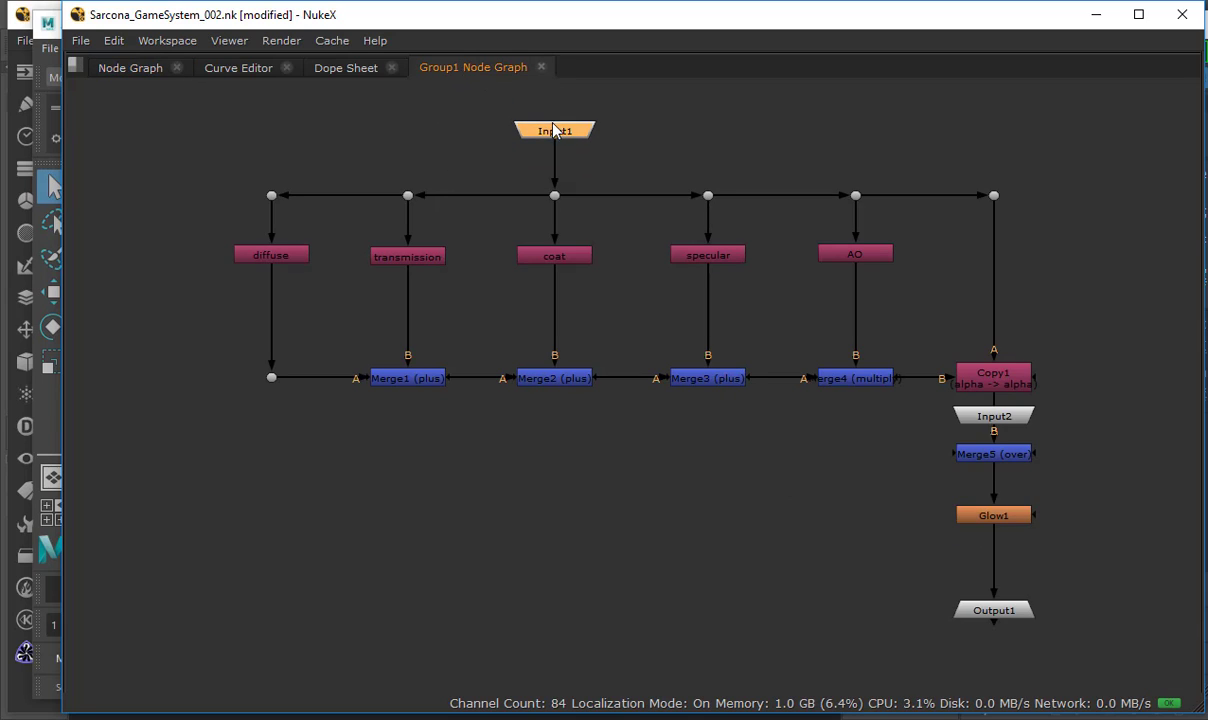
pyautogui.moveTo(1010, 423); pyautogui.dragTo(1160, 400)
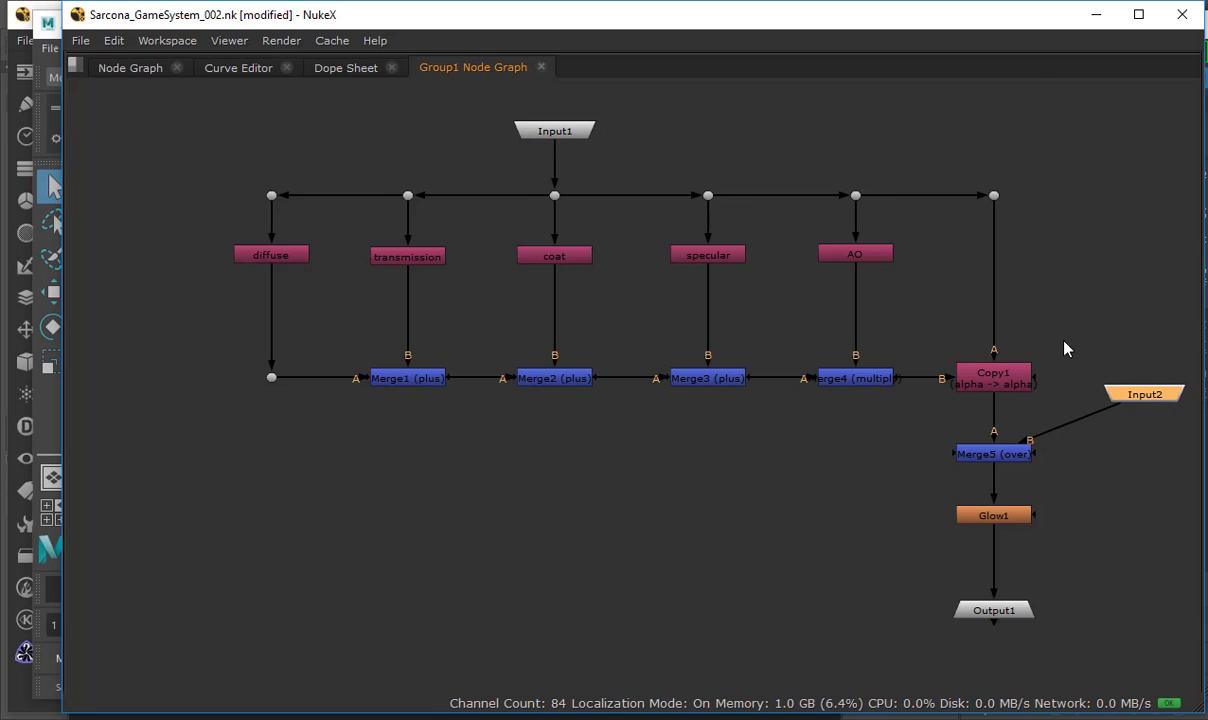
pyautogui.moveTo(928, 353); pyautogui.dragTo(720, 439, button='middle')
pyautogui.click(345, 220)
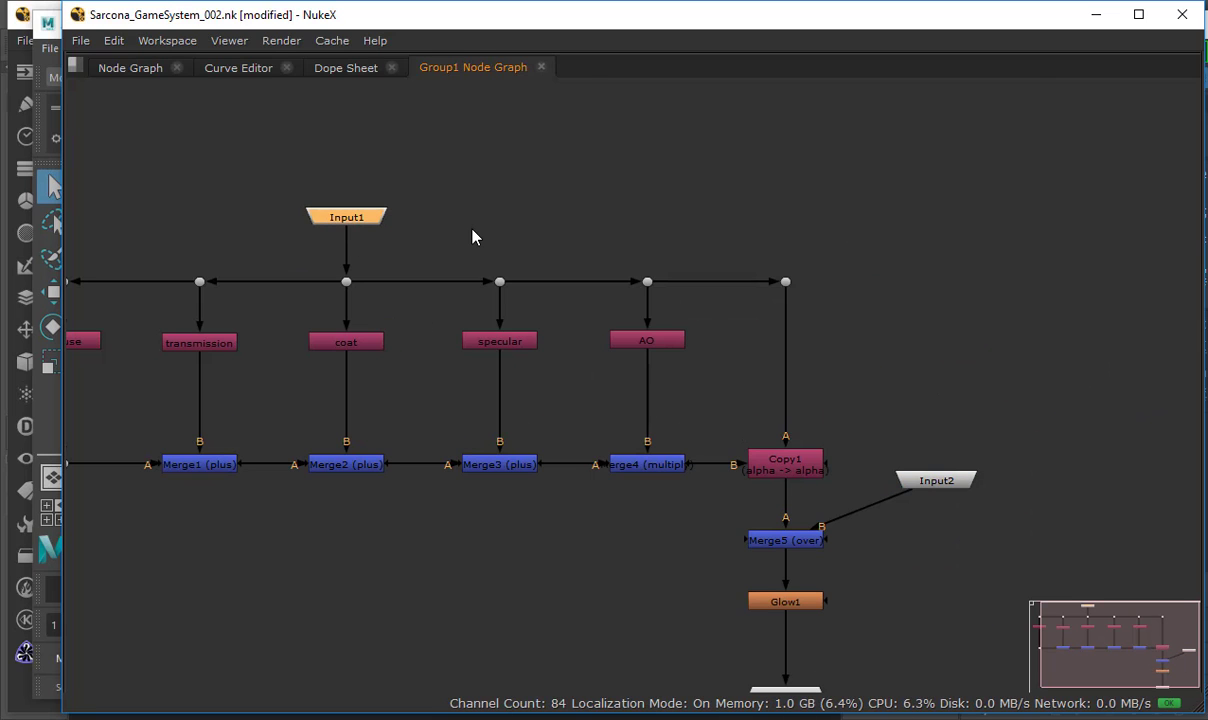
pyautogui.moveTo(859, 413); pyautogui.dragTo(1043, 534)
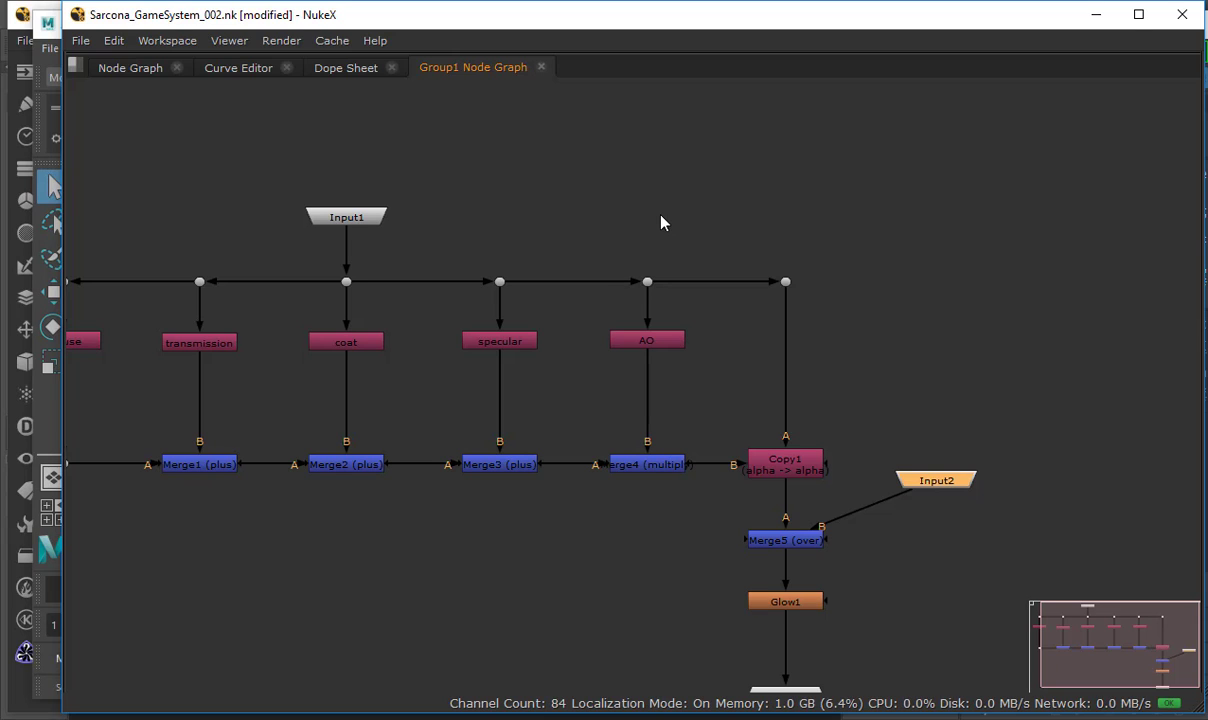
pyautogui.click(540, 67)
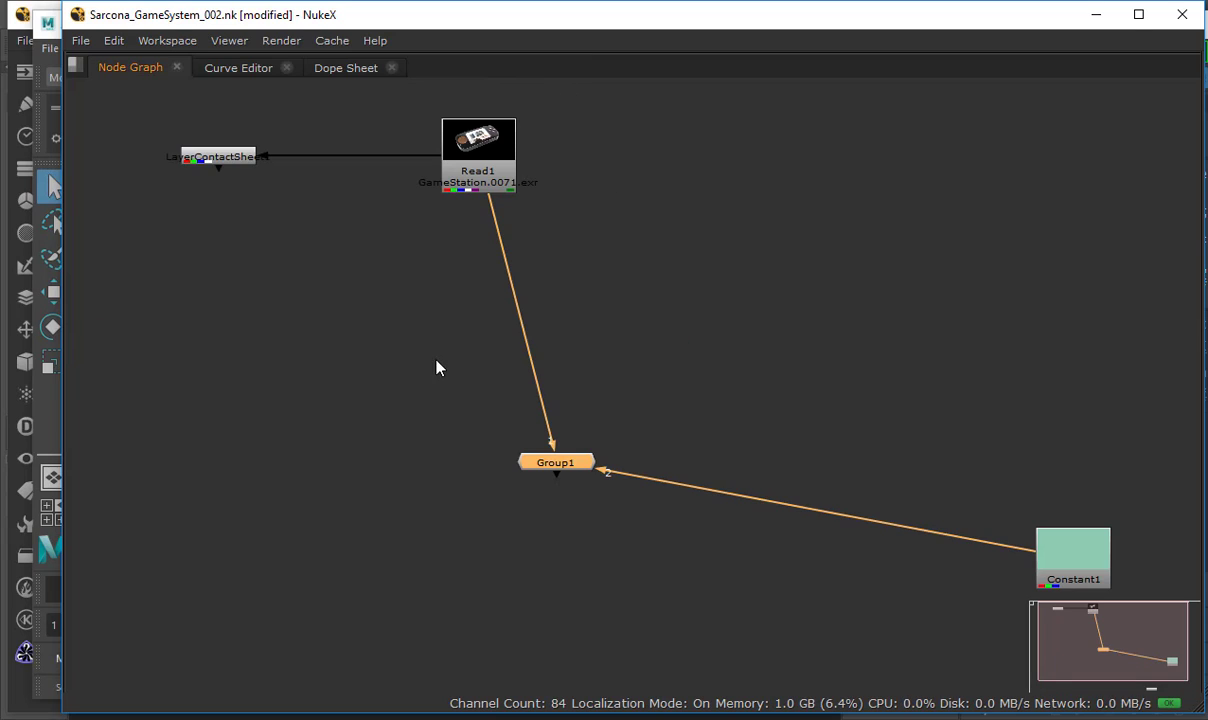
# Expand Group1 back into its individual pass and merge nodes with Expand Group, and delete the leftover Group2 node.
pyautogui.moveTo(436, 353); pyautogui.dragTo(701, 559)
pyautogui.press('ctrl')
pyautogui.click(118, 41)
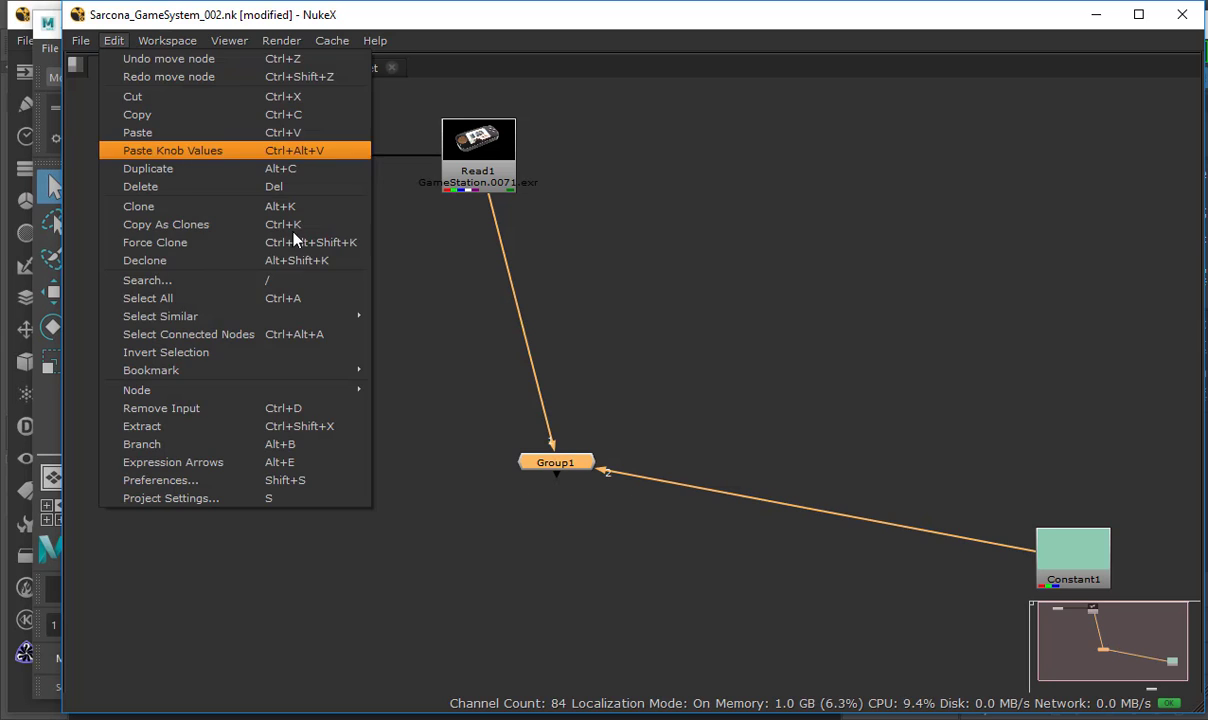
pyautogui.moveTo(337, 318)
pyautogui.moveTo(350, 390)
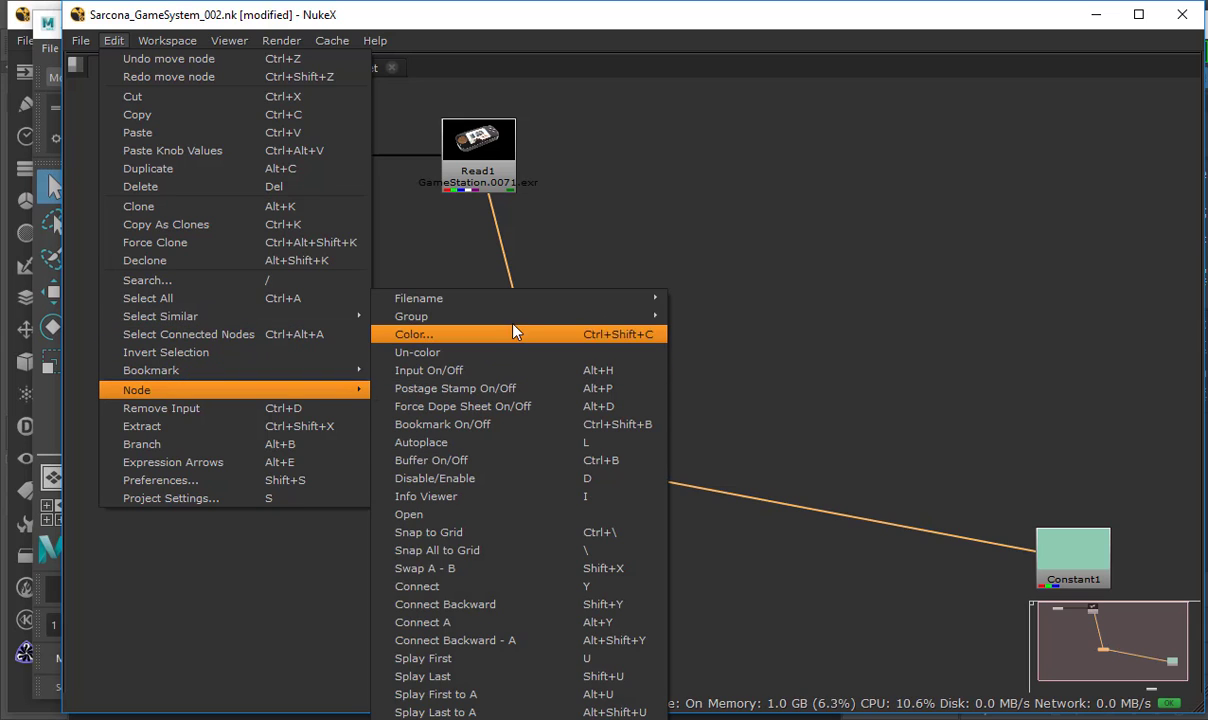
pyautogui.moveTo(560, 316)
pyautogui.click(789, 342)
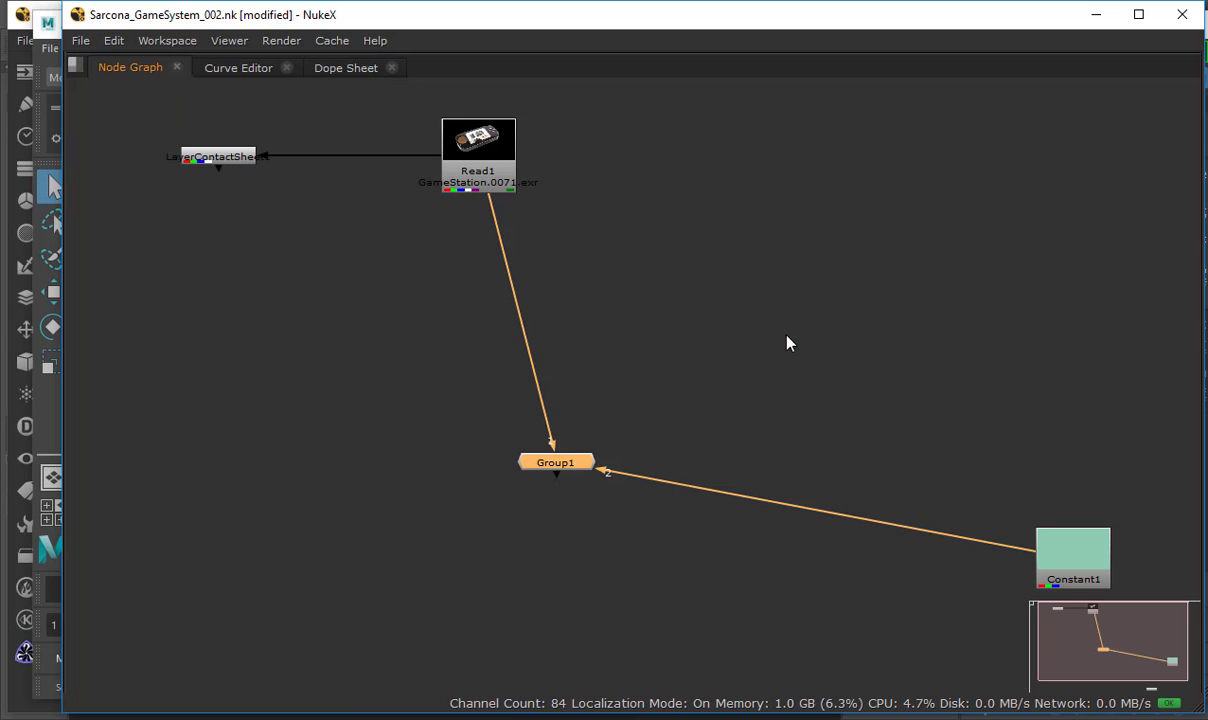
pyautogui.click(118, 41)
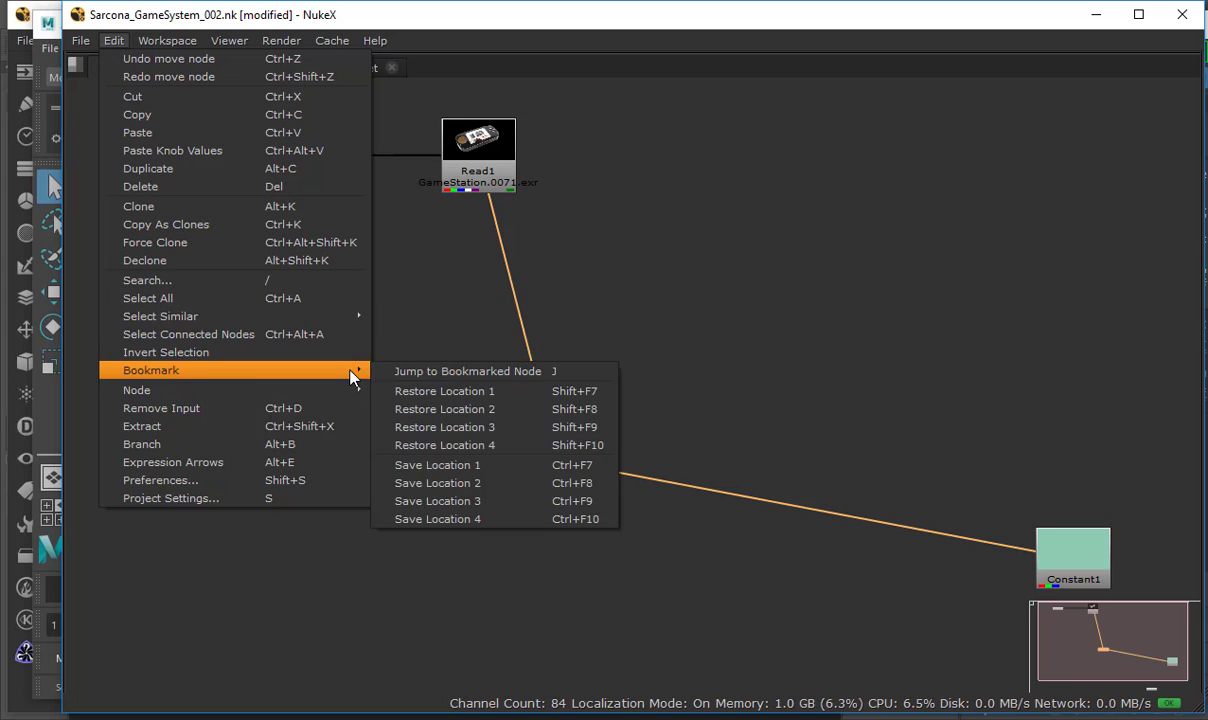
pyautogui.moveTo(352, 390)
pyautogui.moveTo(600, 316)
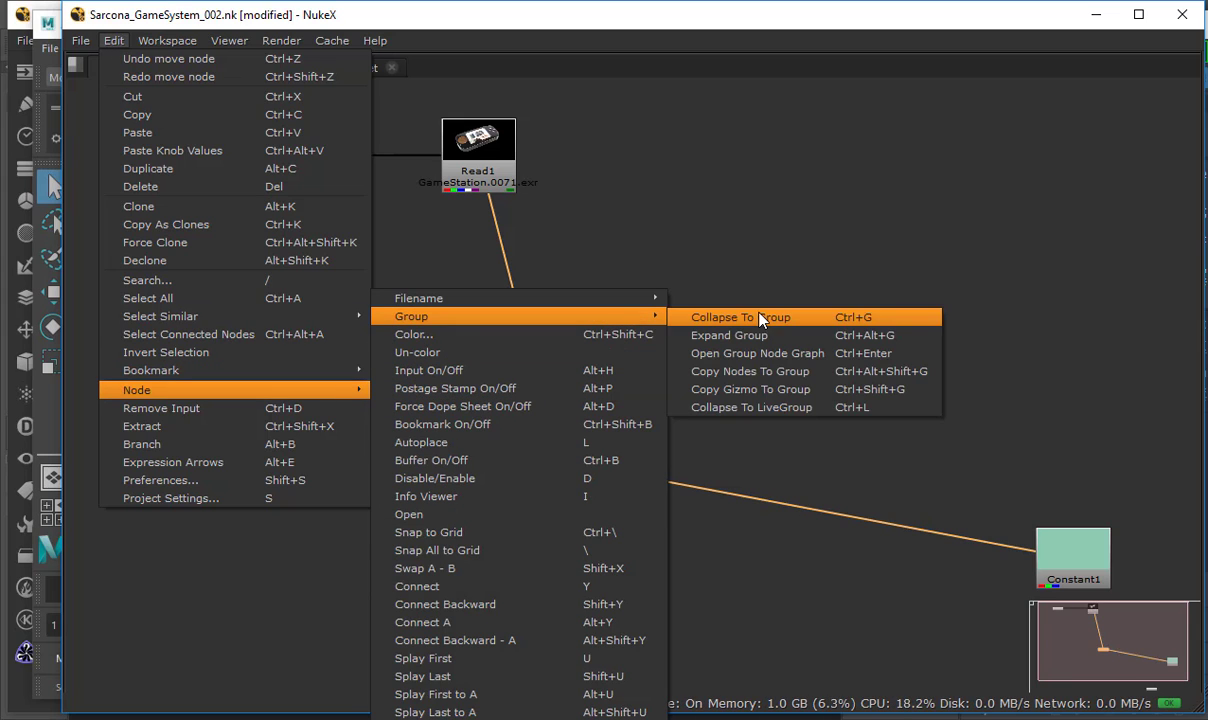
pyautogui.click(829, 338)
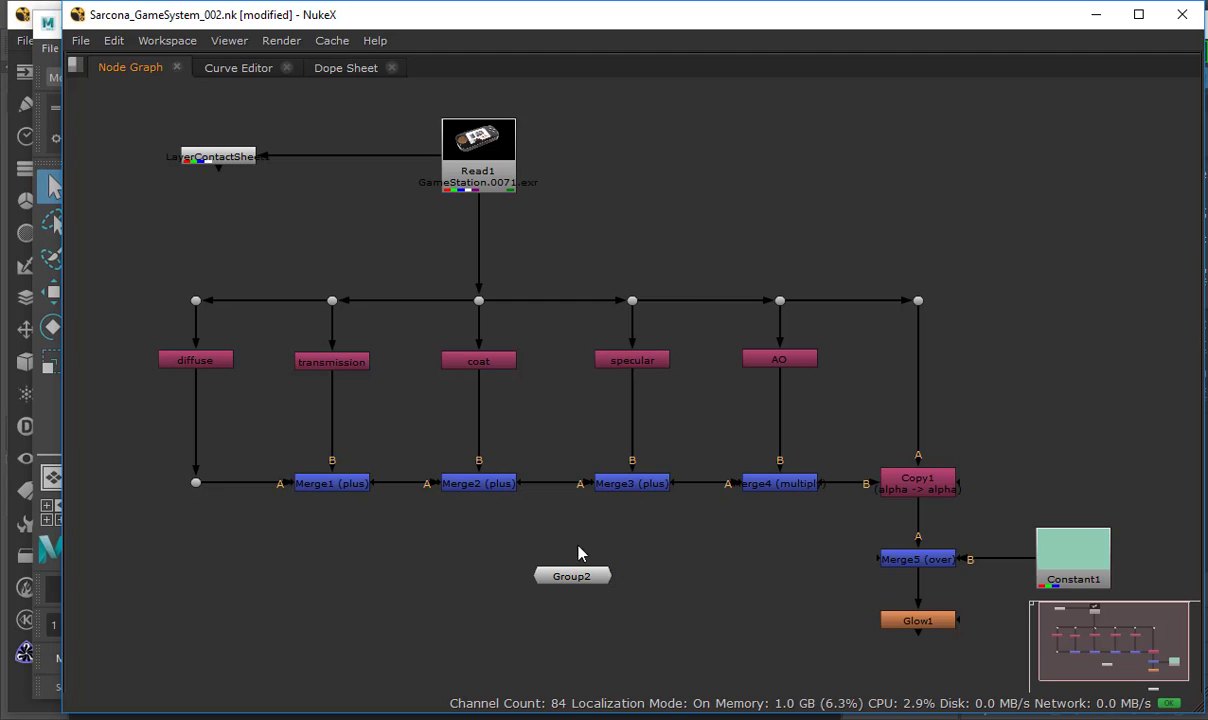
pyautogui.moveTo(420, 552); pyautogui.dragTo(655, 664)
pyautogui.press('Delete')
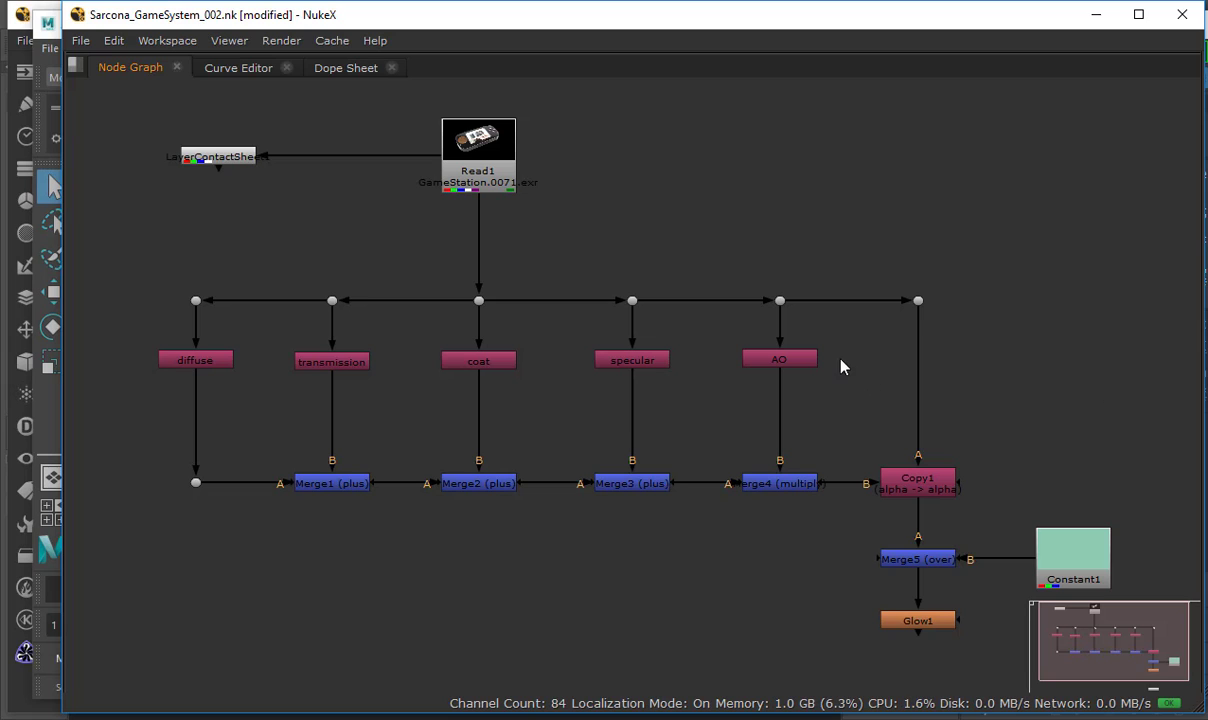
pyautogui.scroll(-2, 836, 399)
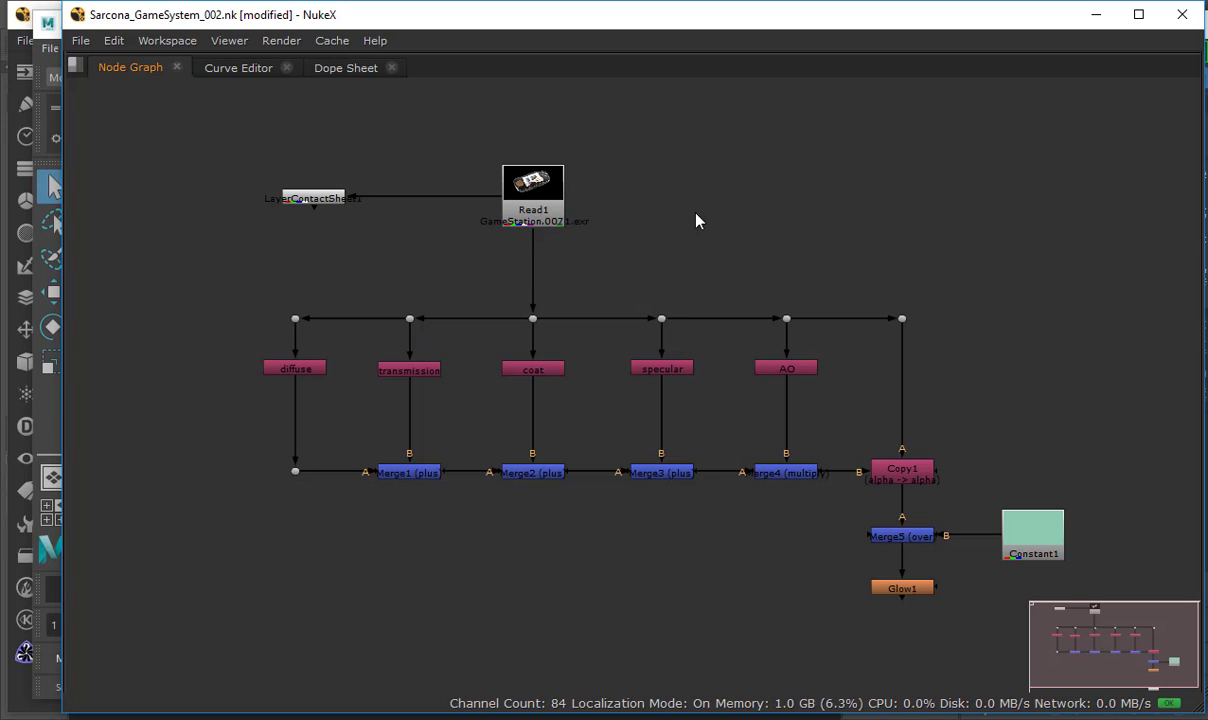
pyautogui.click(885, 597)
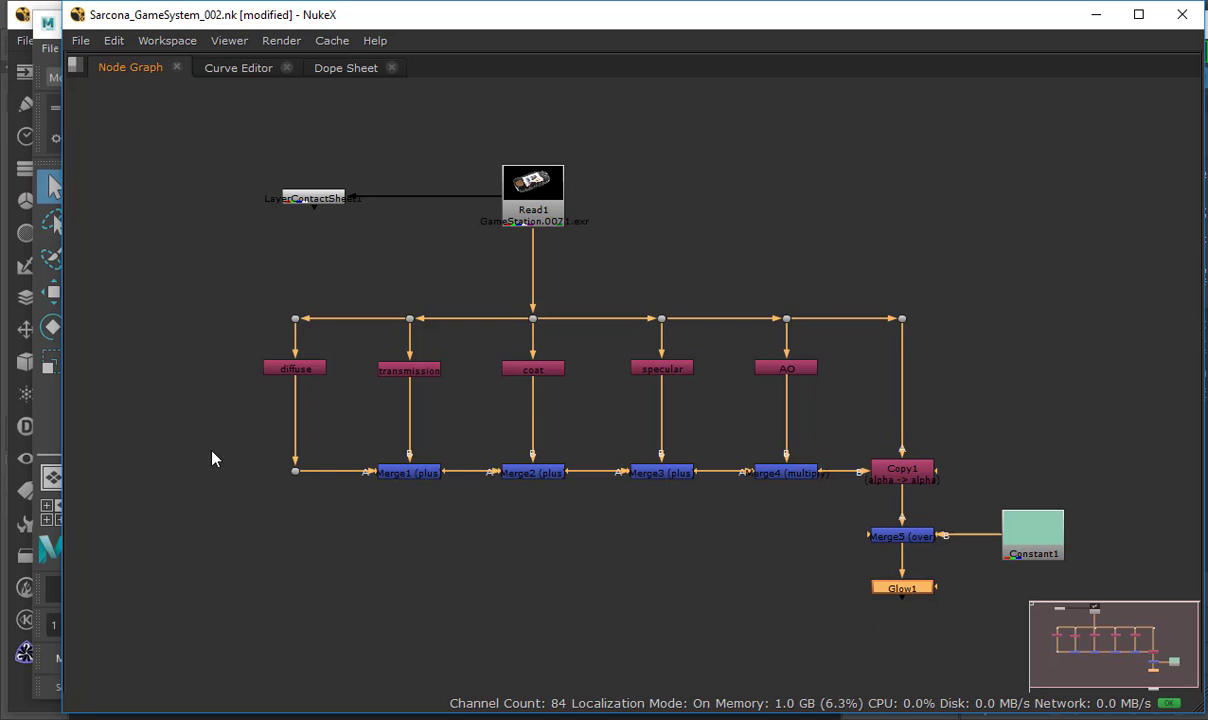
pyautogui.moveTo(232, 314); pyautogui.dragTo(1090, 638)
pyautogui.click(733, 247)
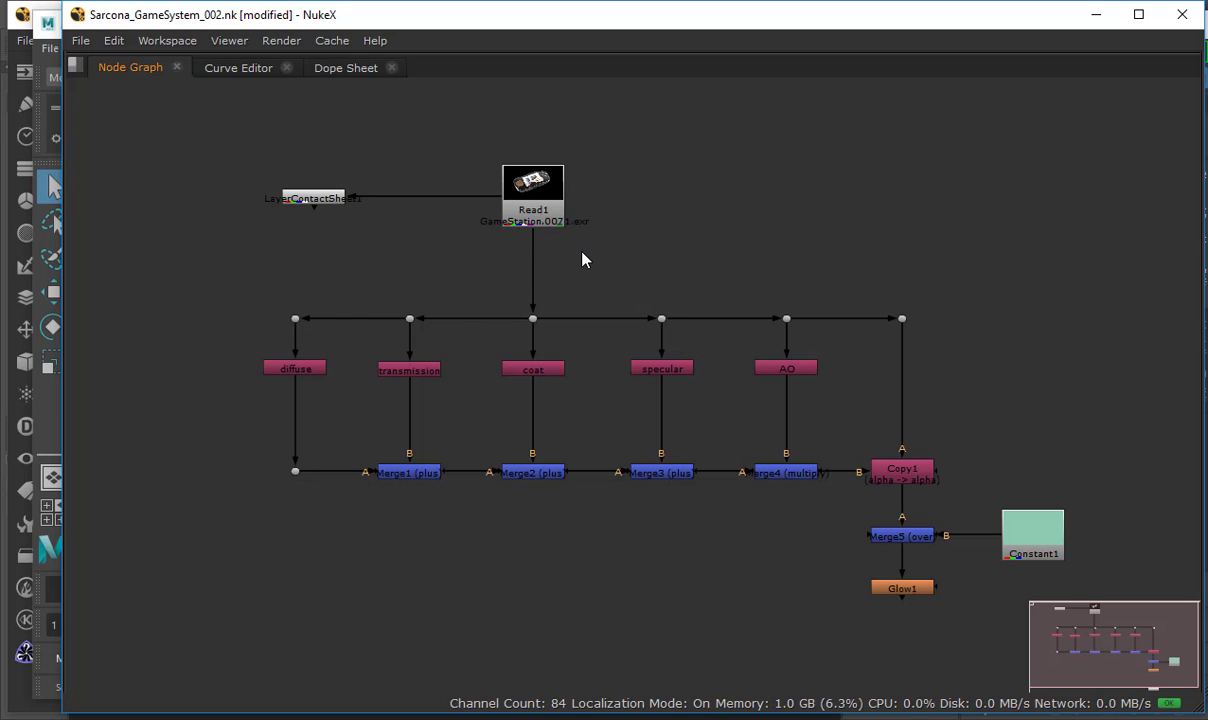
# Move Read1 and LayerContactSheet1 together straight up, opening a large gap above the row of dots.
pyautogui.moveTo(222, 135); pyautogui.dragTo(721, 251)
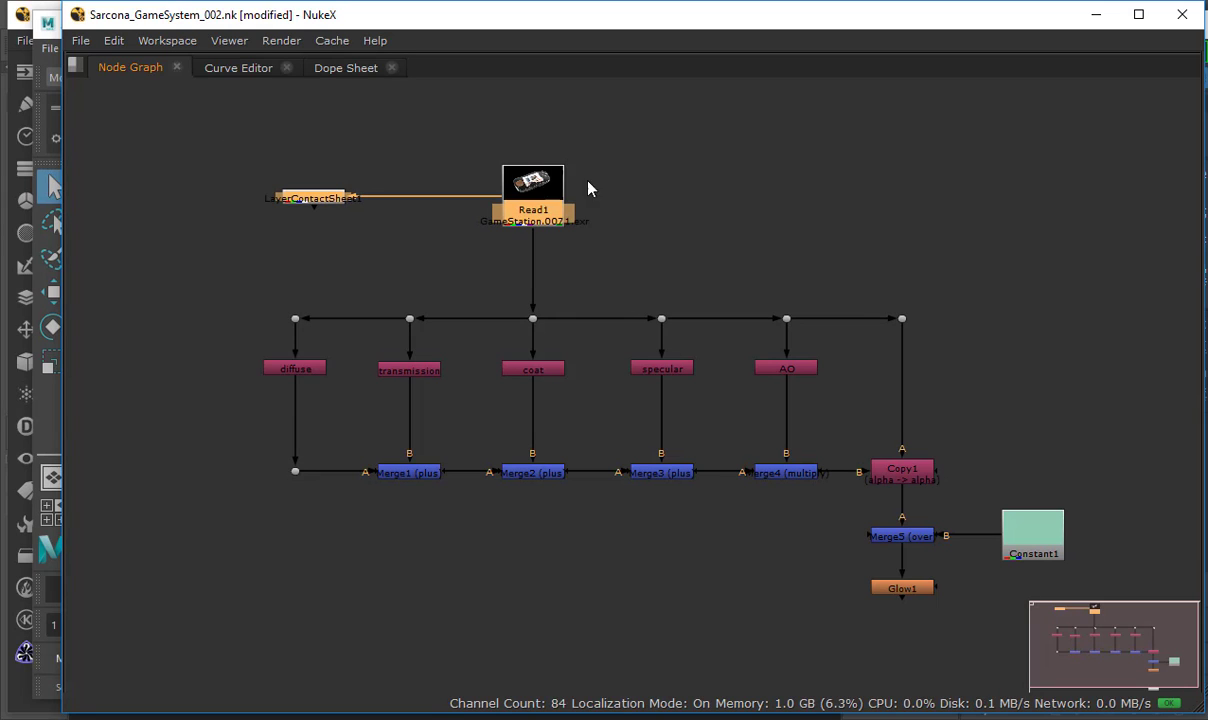
pyautogui.press('space')
pyautogui.press('space')
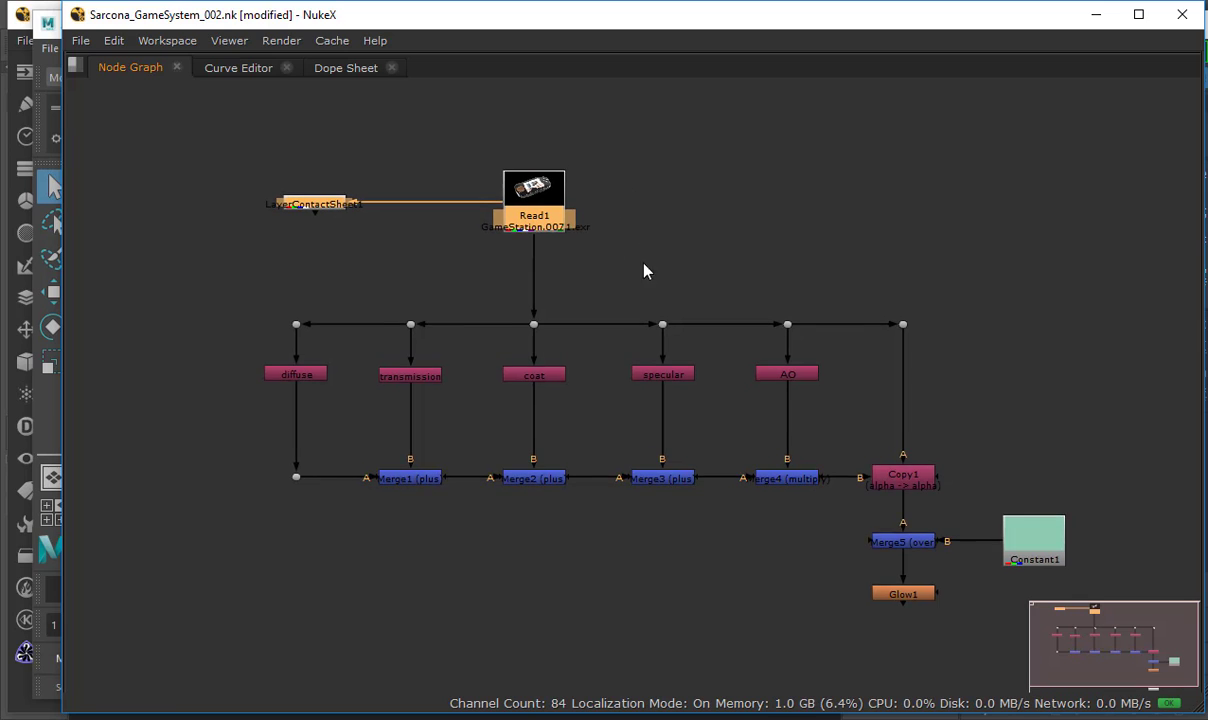
pyautogui.moveTo(644, 270); pyautogui.dragTo(568, 408, button='middle')
pyautogui.moveTo(566, 432); pyautogui.dragTo(566, 134)
pyautogui.moveTo(663, 324); pyautogui.dragTo(666, 306, button='middle')
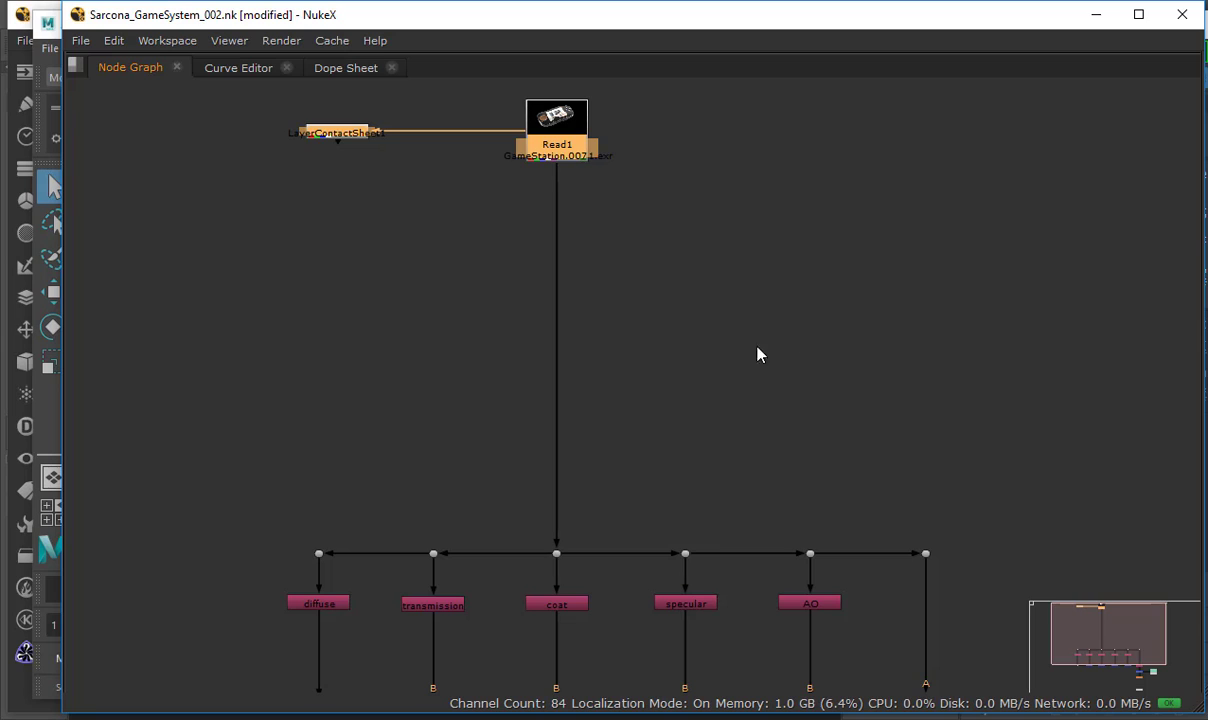
# Add a Cryptomatte node in the gap below LayerContactSheet1, removing the stray Group1 node.
pyautogui.moveTo(516, 324); pyautogui.dragTo(500, 187, button='middle')
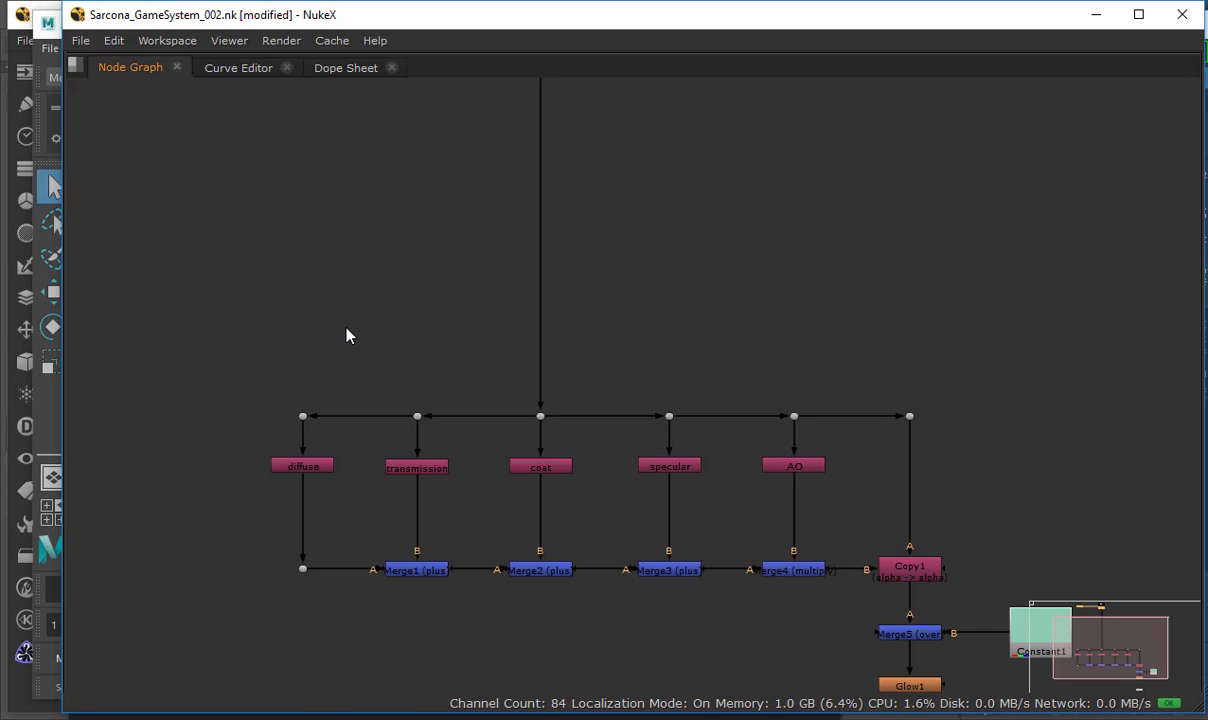
pyautogui.hscroll(-5, 439, 307)
pyautogui.scroll(4, 439, 307)
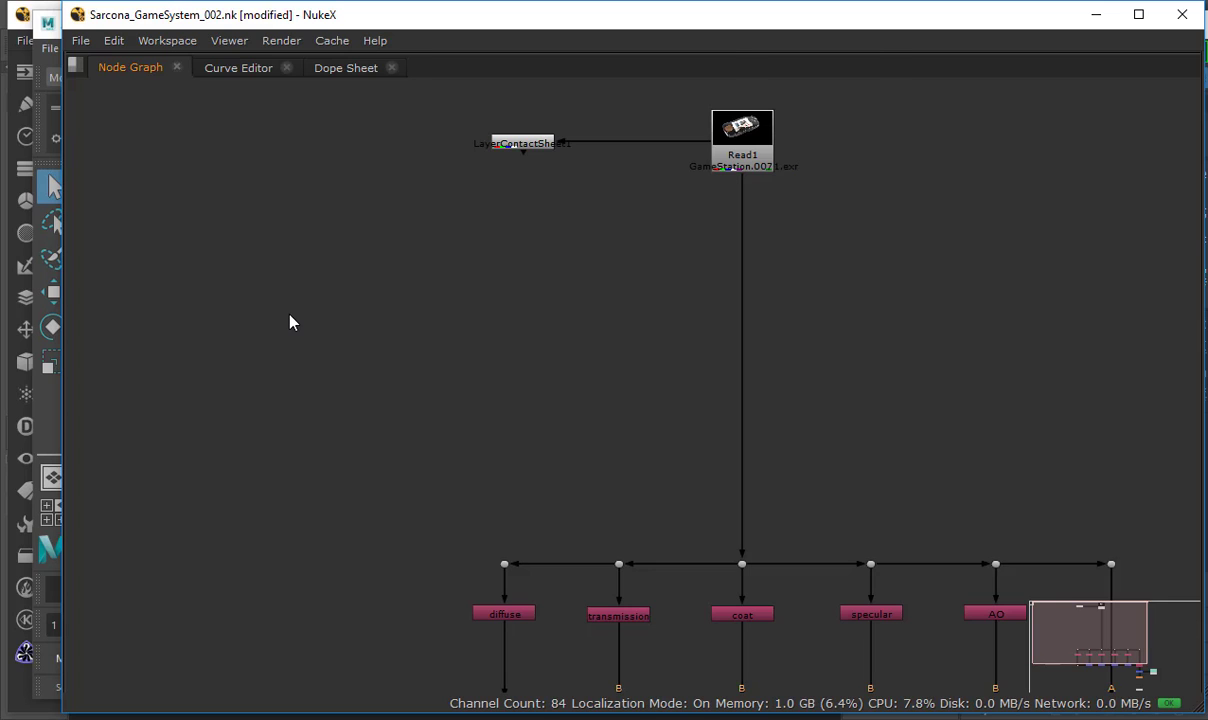
pyautogui.hotkey('shift', 'F1')
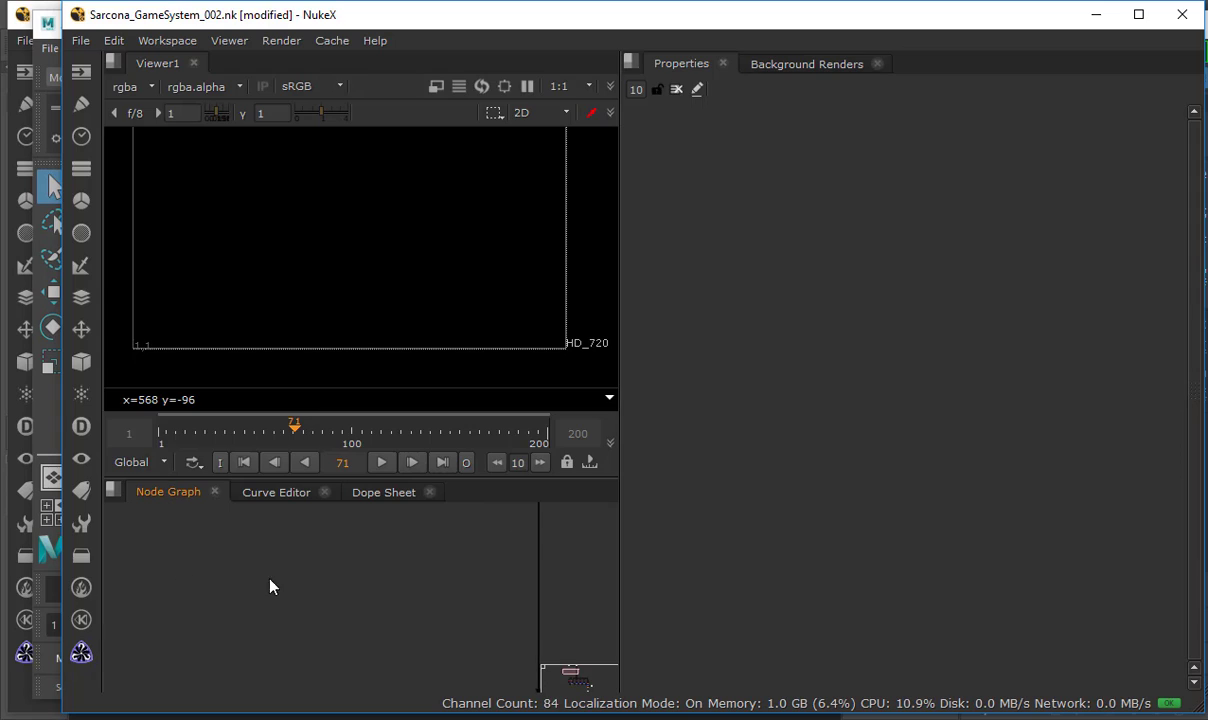
pyautogui.press('space')
pyautogui.press('Tab')
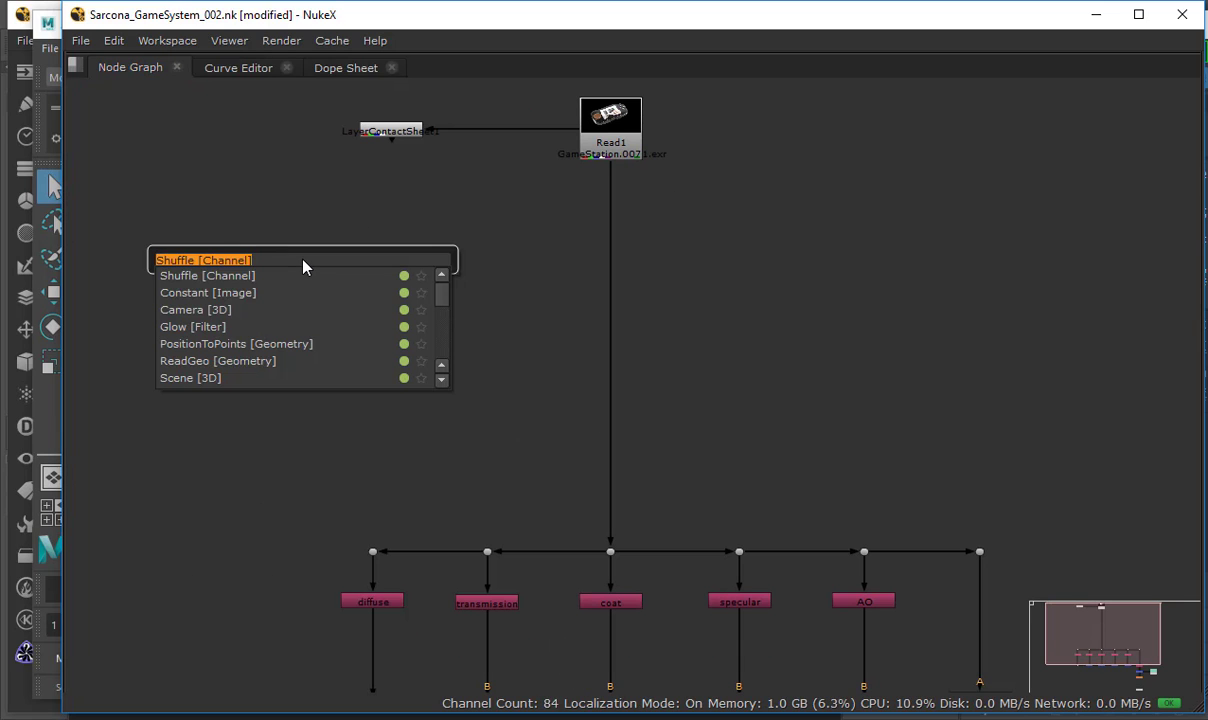
pyautogui.write('cryp')
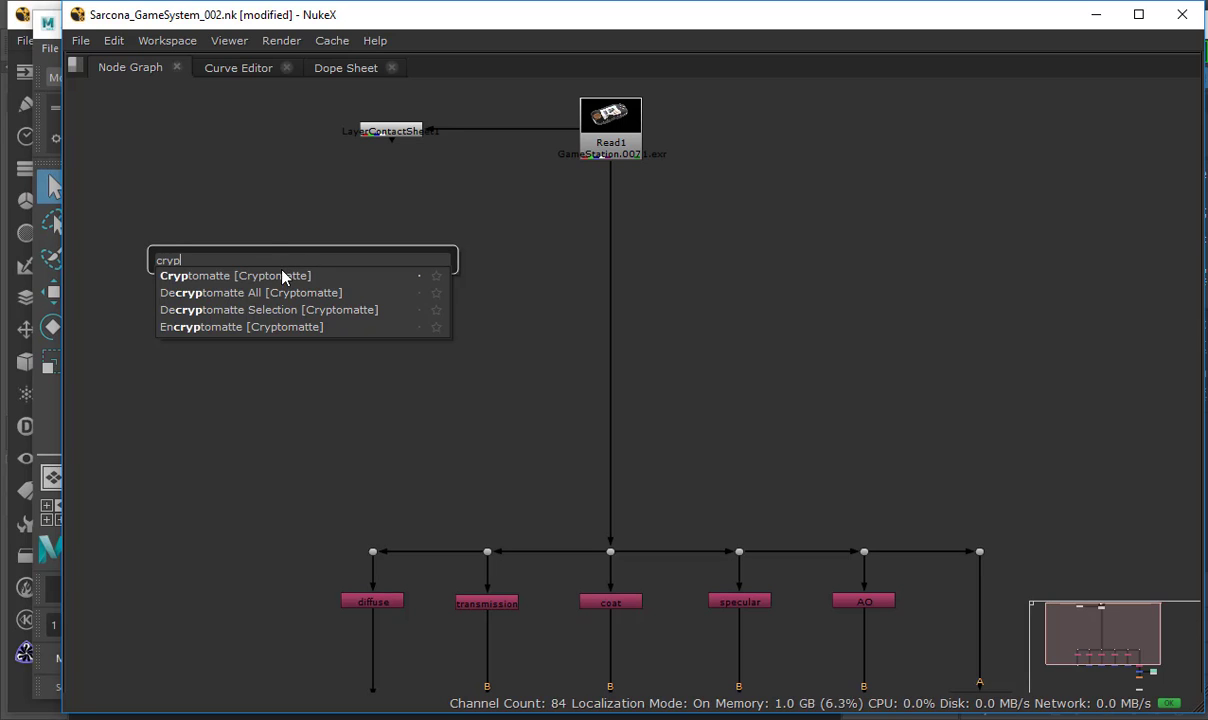
pyautogui.press('Return')
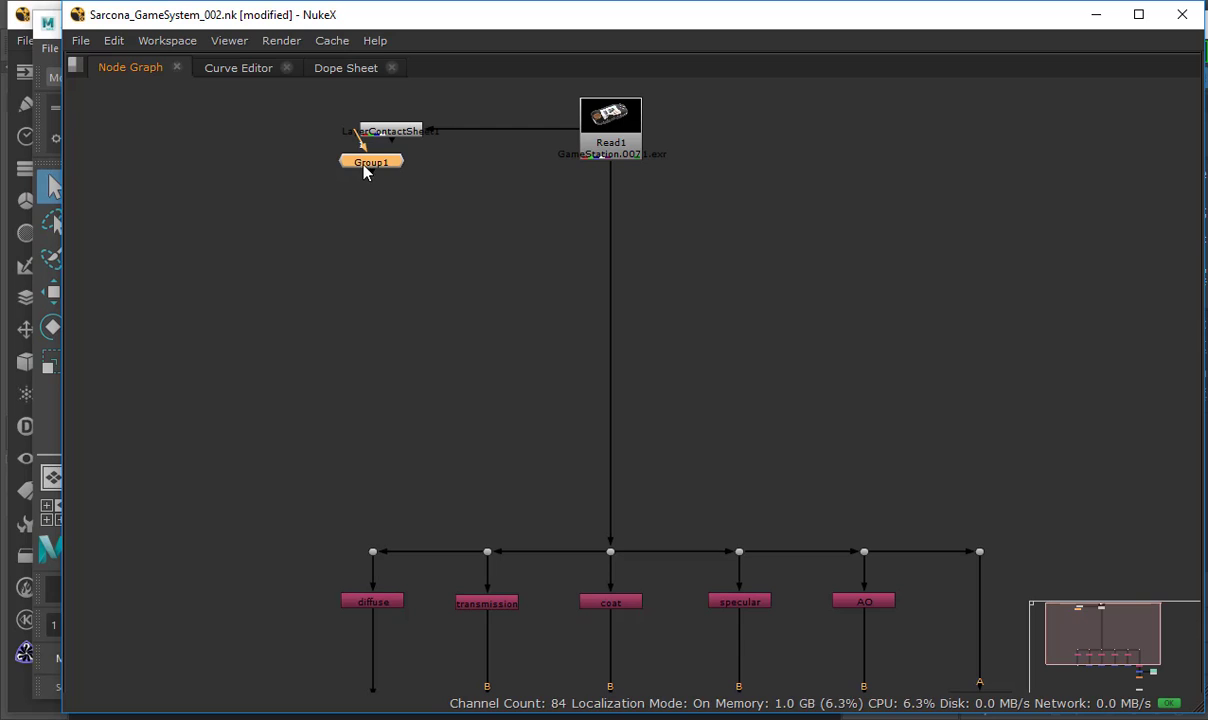
pyautogui.moveTo(365, 172); pyautogui.dragTo(350, 296)
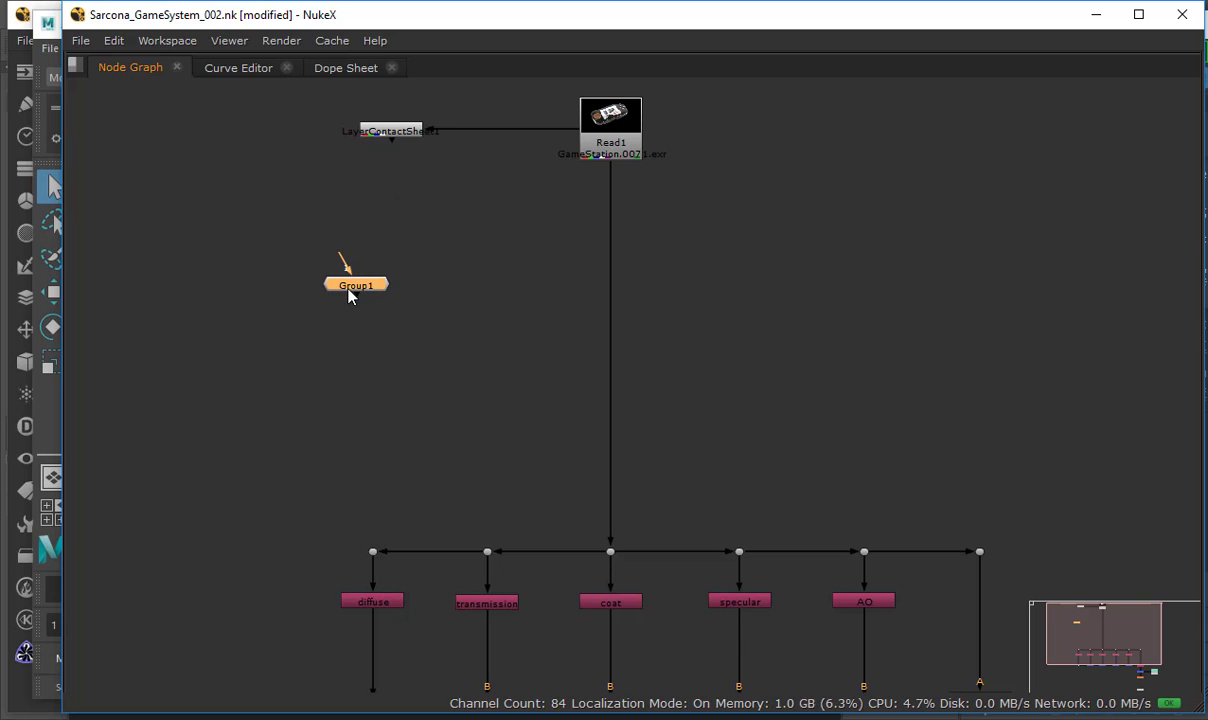
pyautogui.press('Delete')
pyautogui.press('Tab')
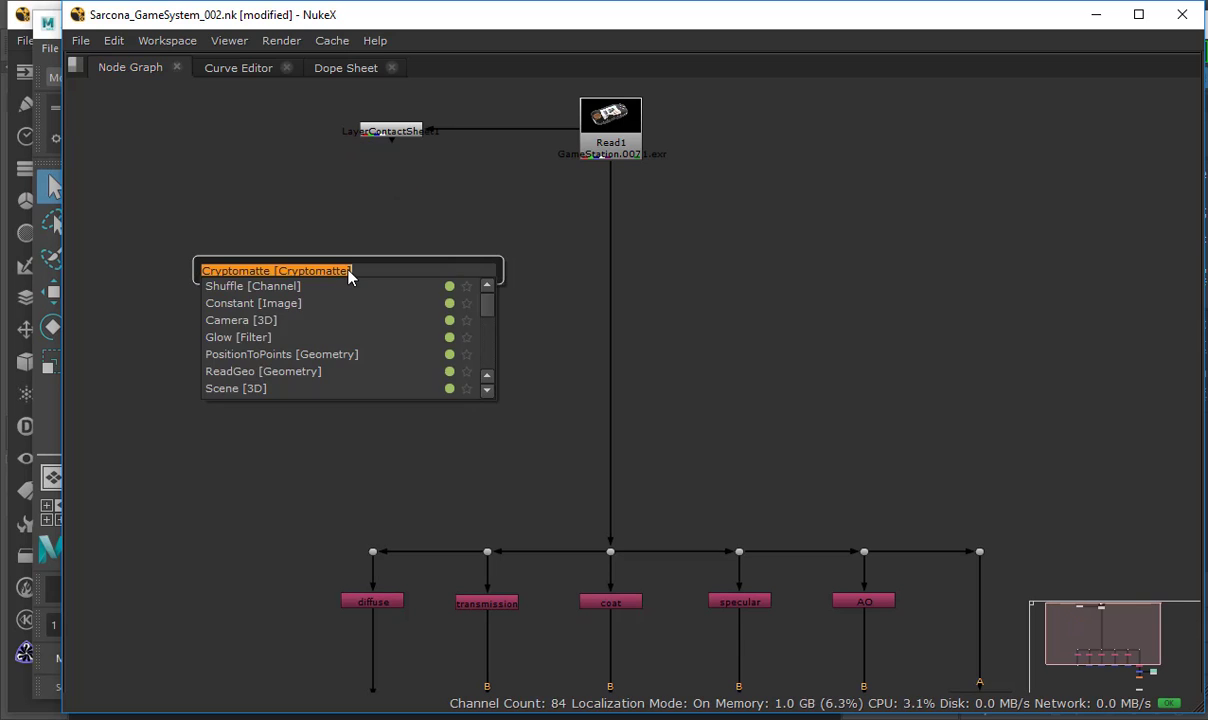
pyautogui.press('Return')
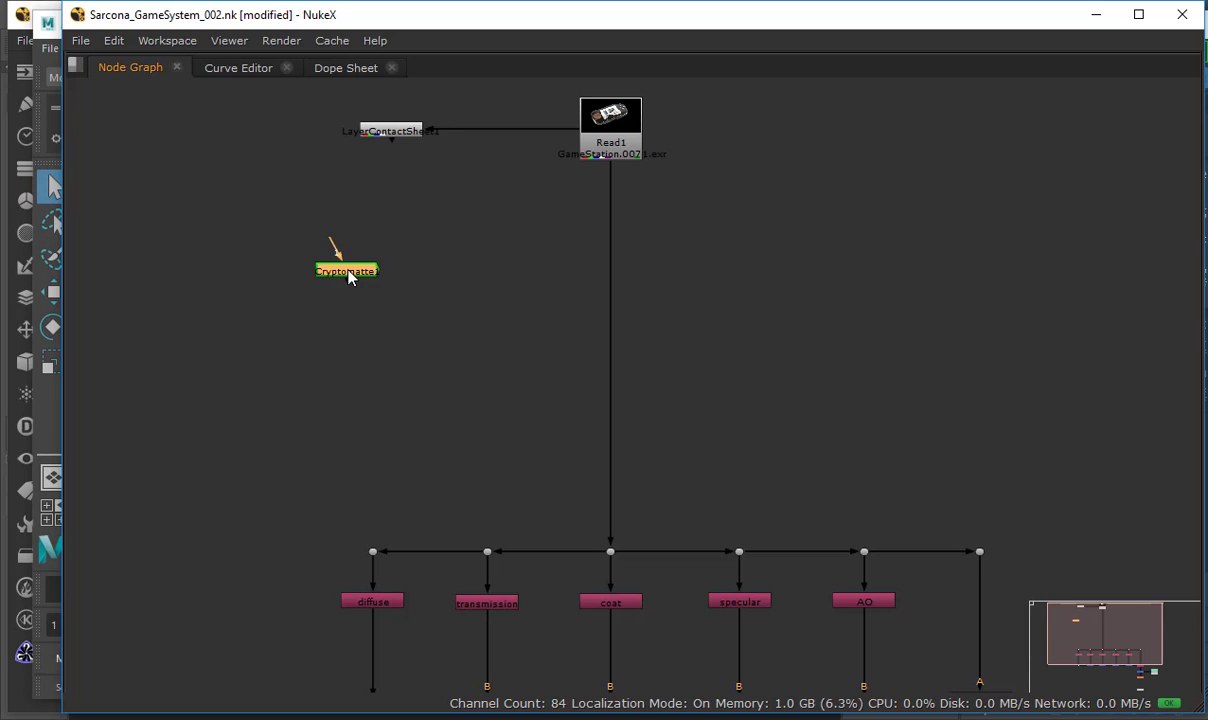
pyautogui.moveTo(348, 273); pyautogui.dragTo(388, 292)
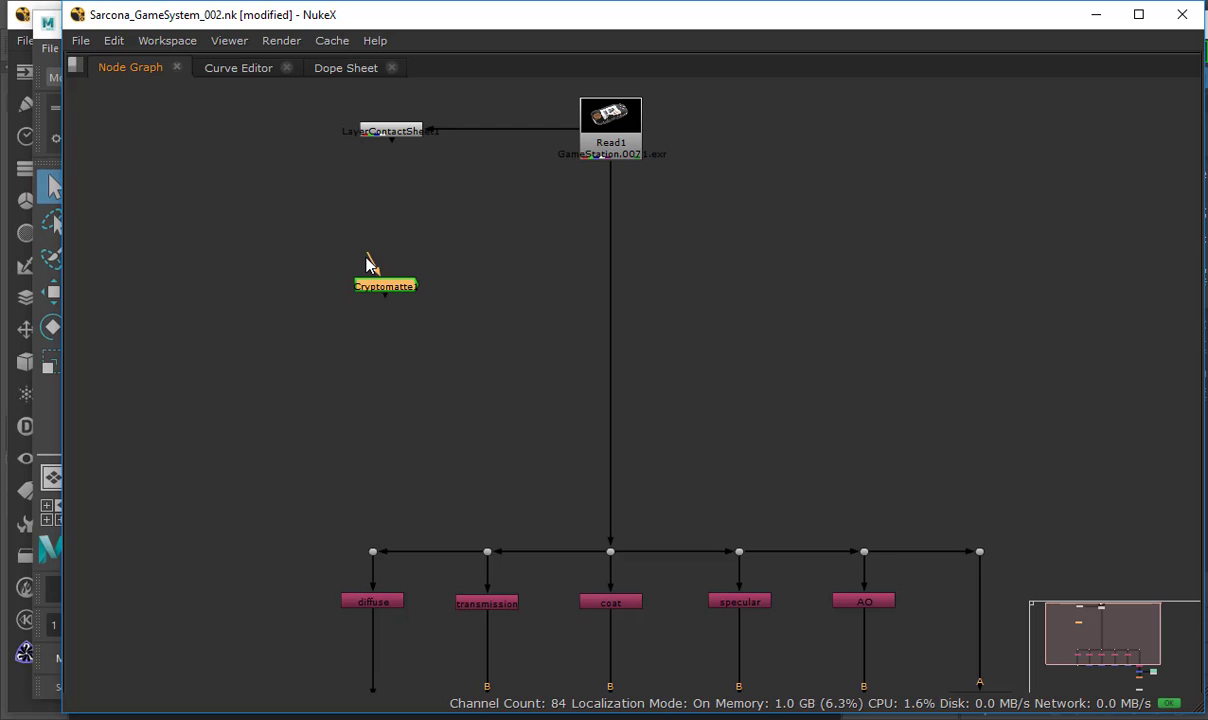
# Connect the Cryptomatte1 node's input to Read1 and shift the node slightly away from the main pipe.
pyautogui.moveTo(370, 262); pyautogui.dragTo(620, 127)
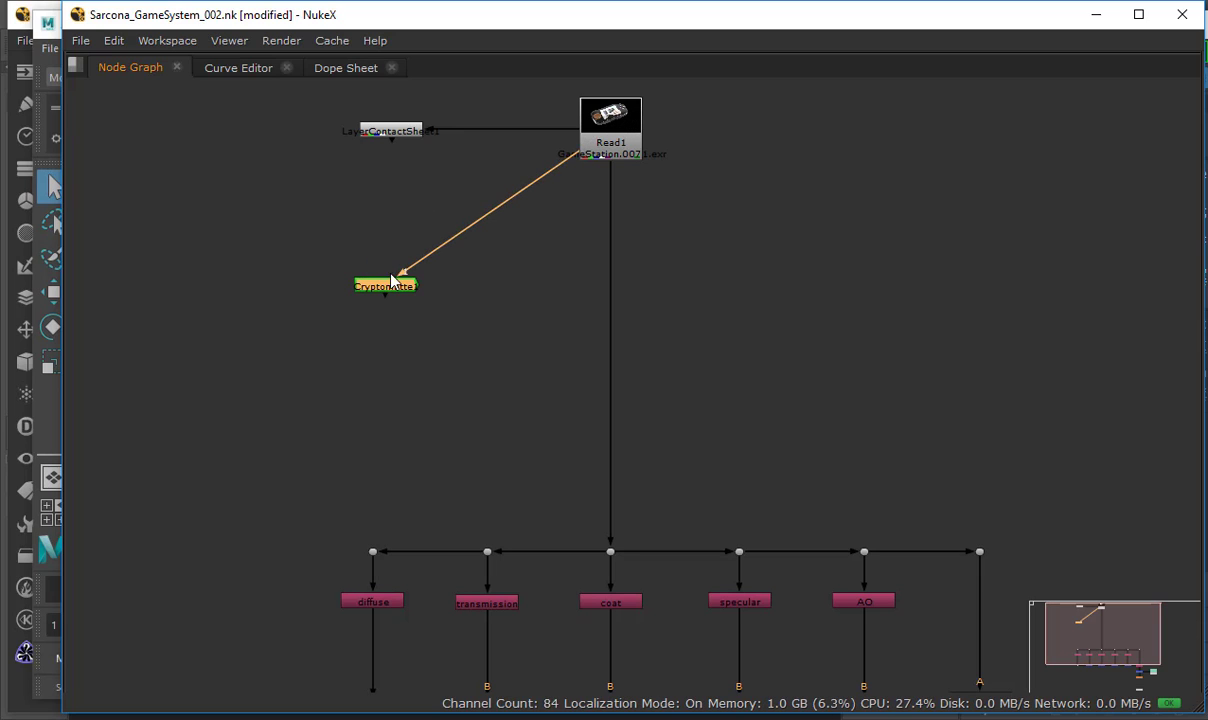
pyautogui.moveTo(377, 285); pyautogui.dragTo(337, 279)
pyautogui.moveTo(370, 265); pyautogui.dragTo(466, 291, button='middle')
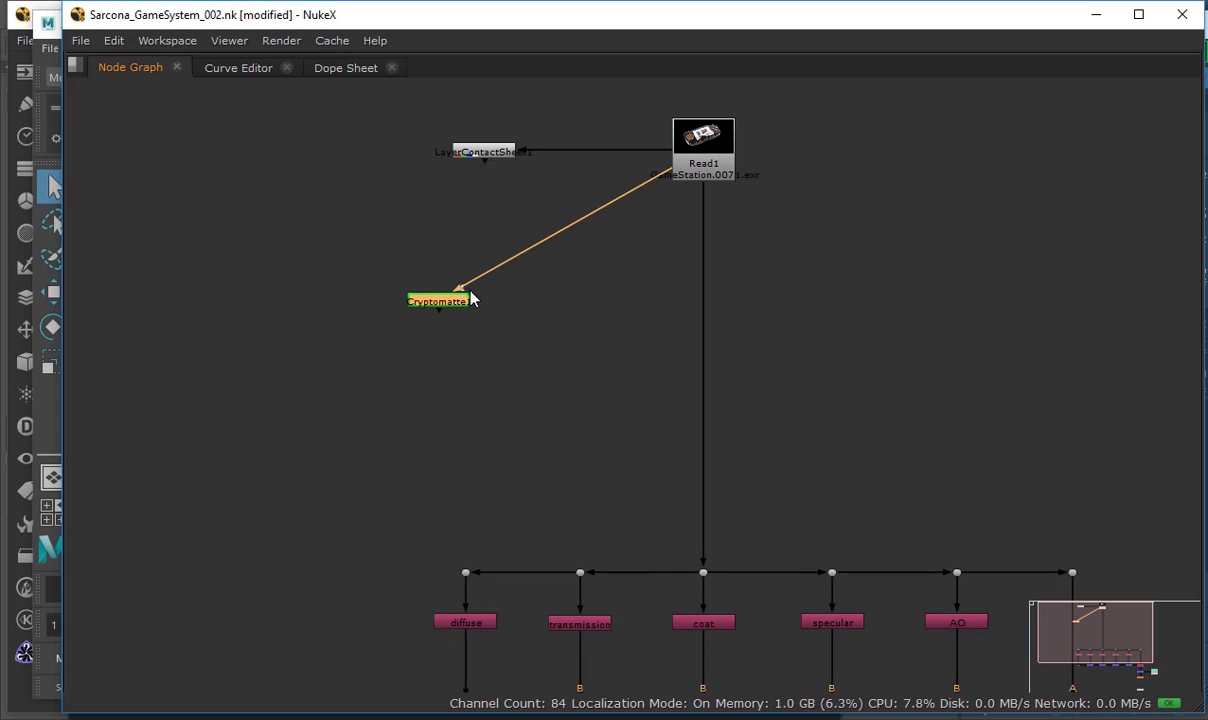
pyautogui.moveTo(442, 299); pyautogui.dragTo(439, 302)
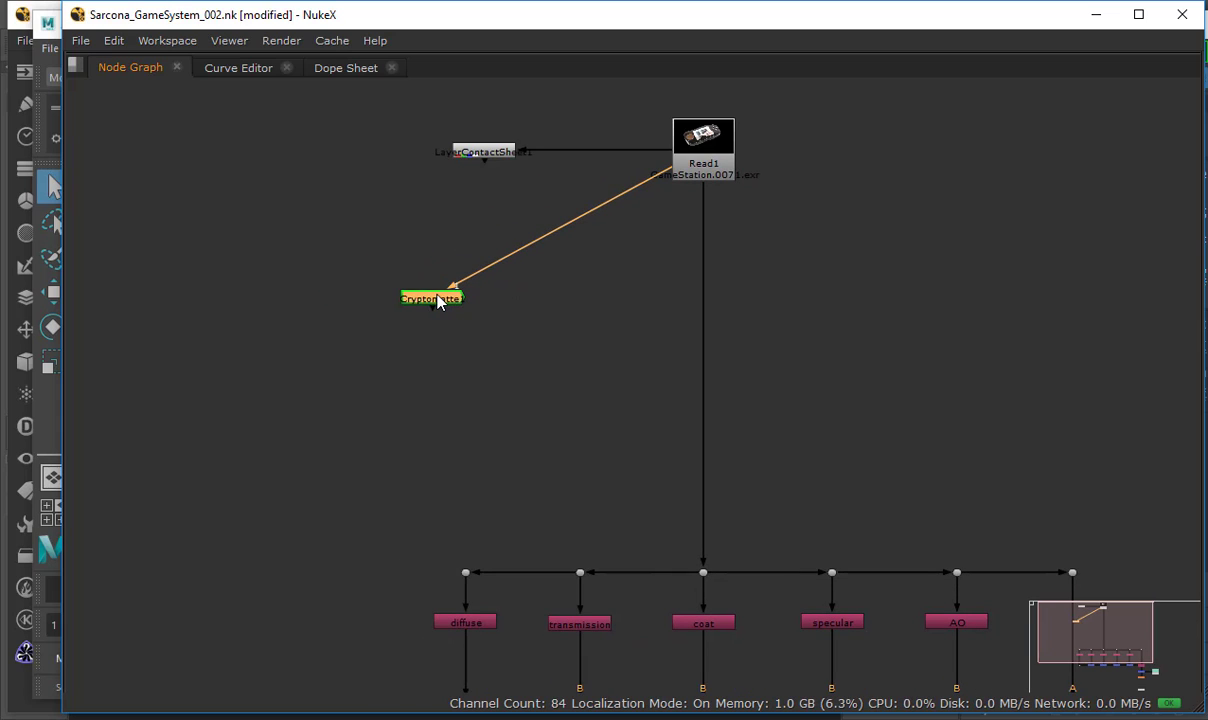
# Connect the viewer to Cryptomatte1 and show its color preview alongside the node's properties.
pyautogui.press('1')
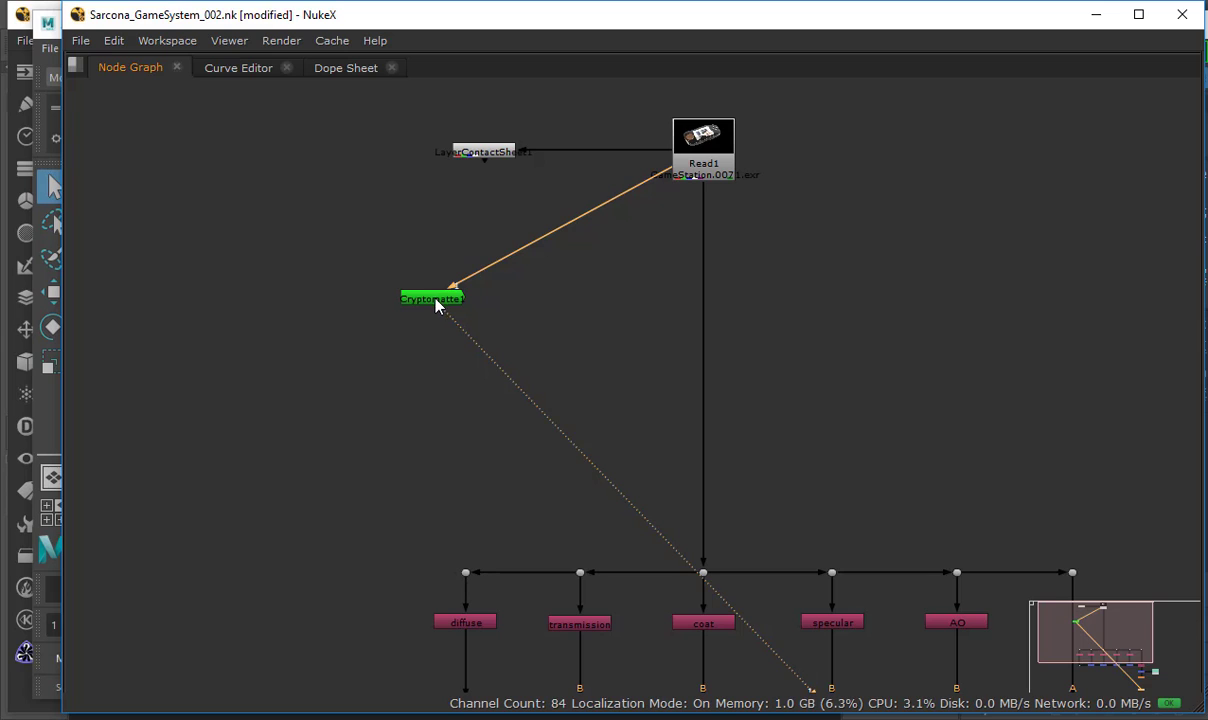
pyautogui.moveTo(522, 408); pyautogui.dragTo(410, 278, button='middle')
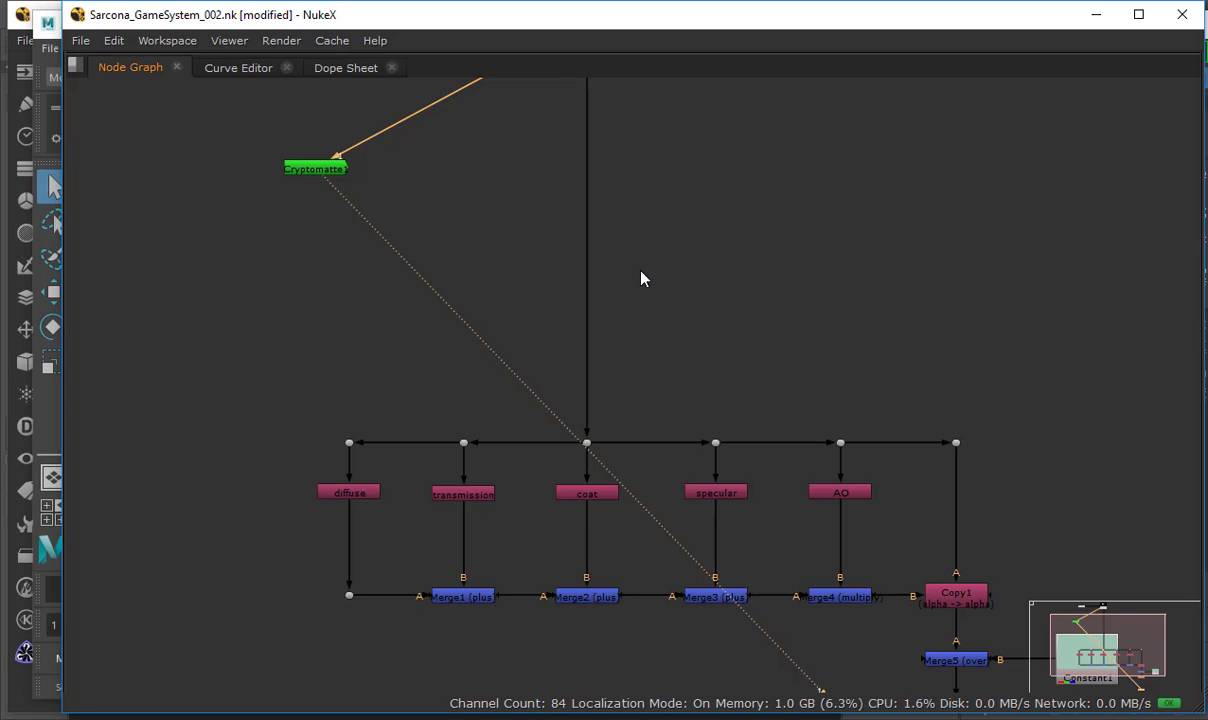
pyautogui.press('space')
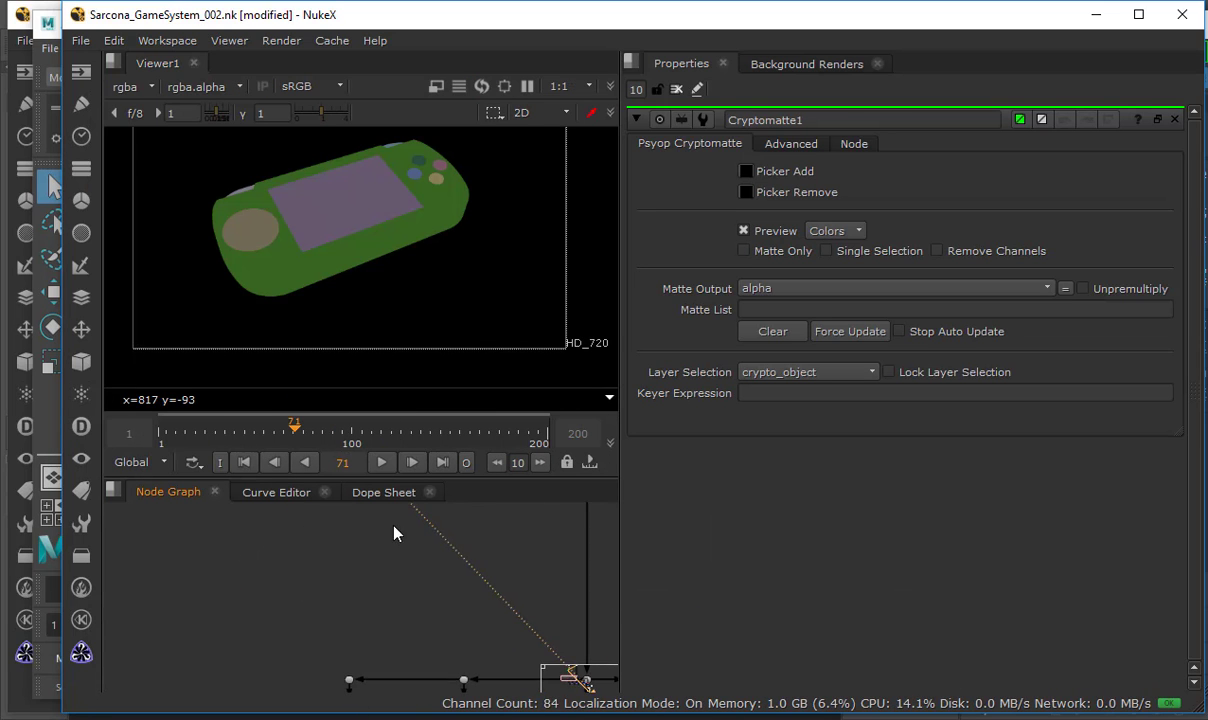
pyautogui.click(328, 602)
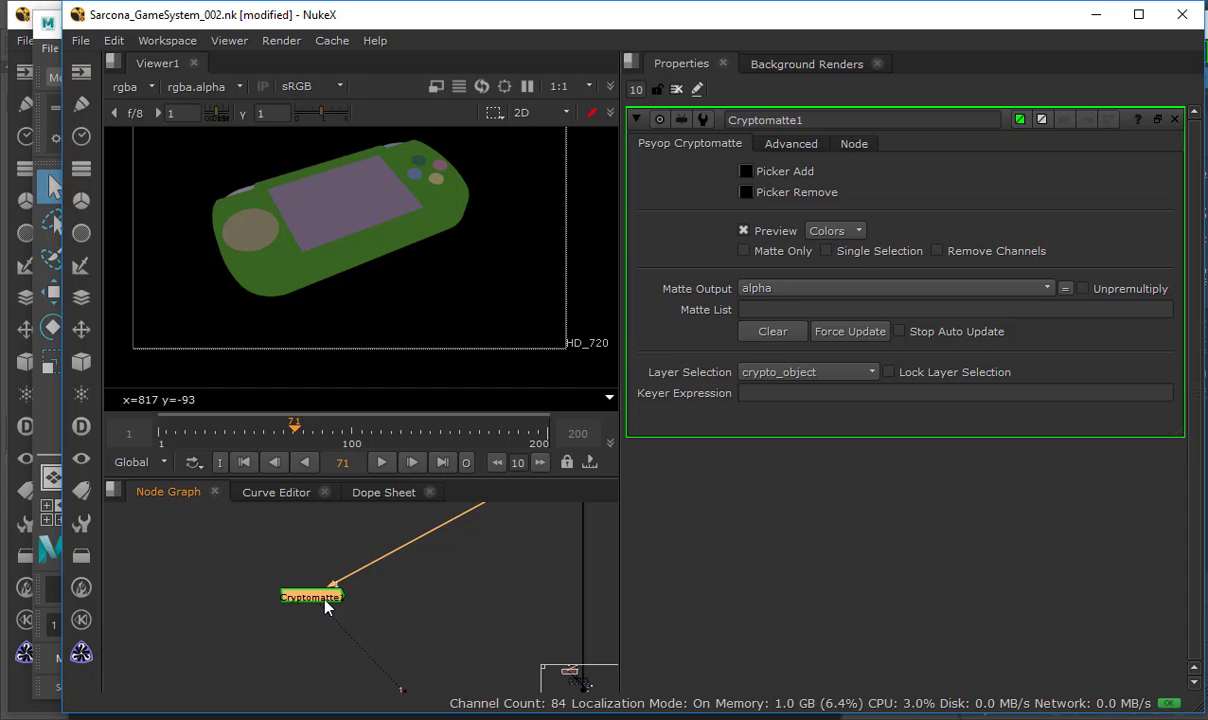
pyautogui.click(325, 603)
# Check the connection between Read1 and Cryptomatte1, and look up the Cryptomatte plug-in's available nodes.
pyautogui.moveTo(422, 591); pyautogui.dragTo(227, 648, button='middle')
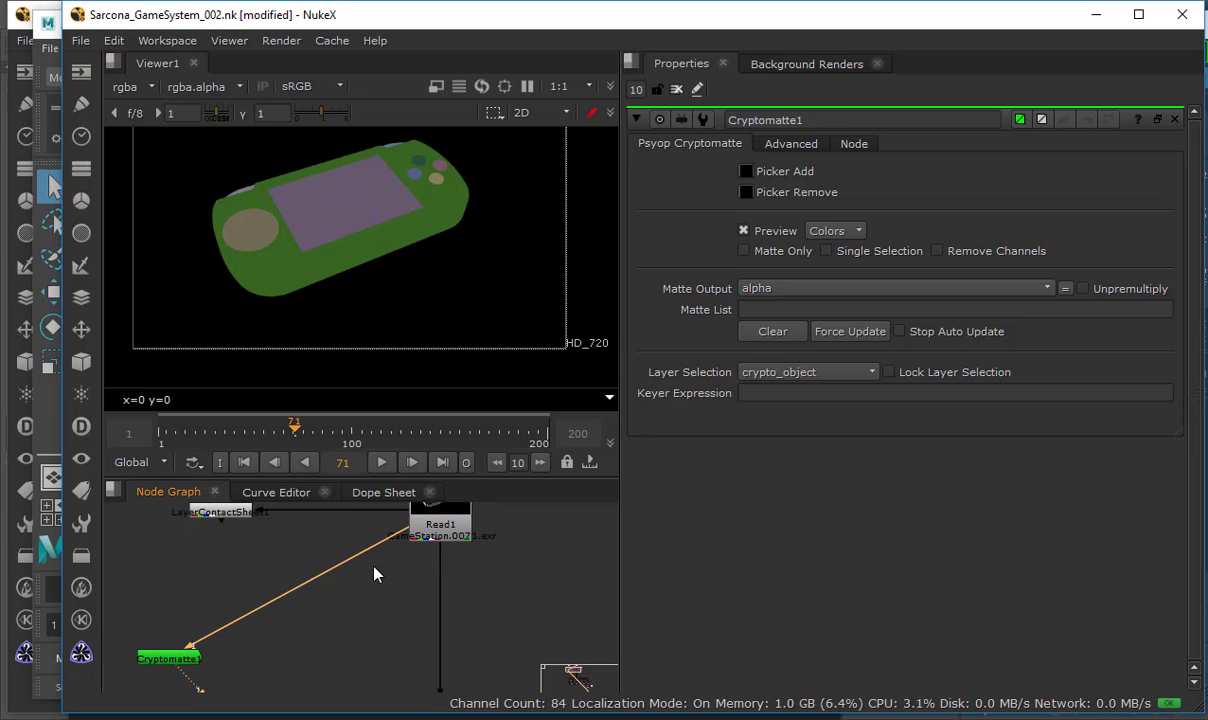
pyautogui.click(410, 528)
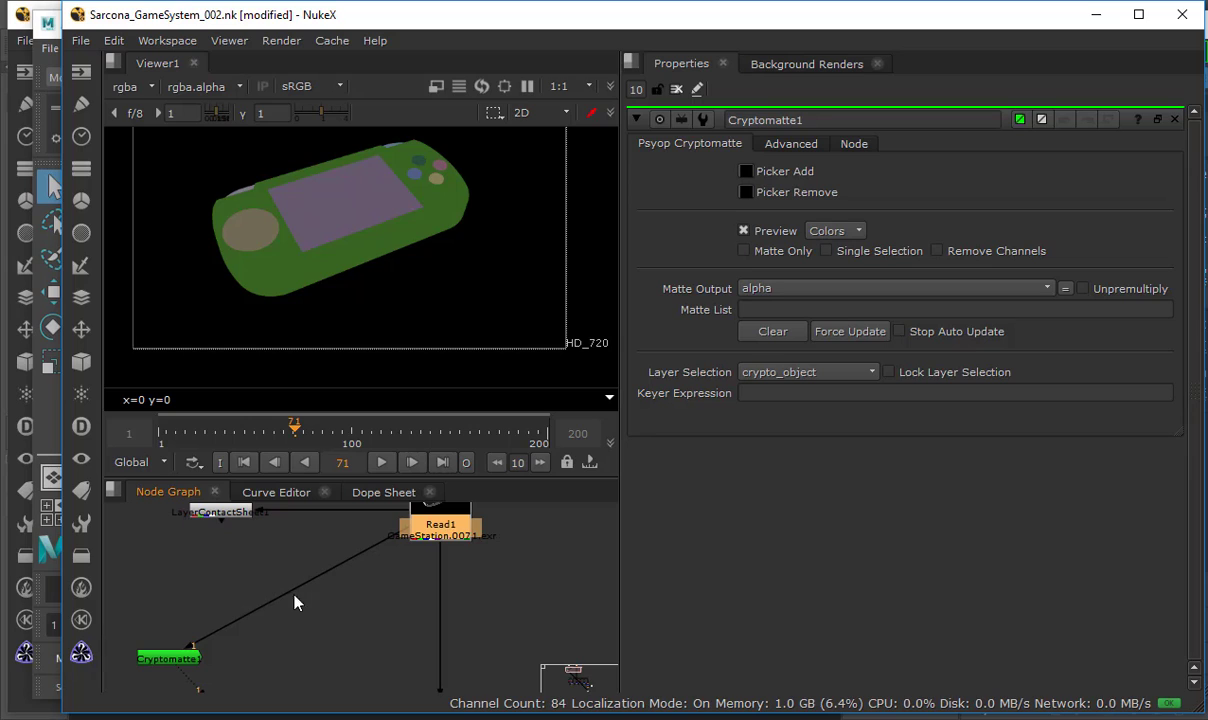
pyautogui.moveTo(241, 660); pyautogui.dragTo(237, 640, button='middle')
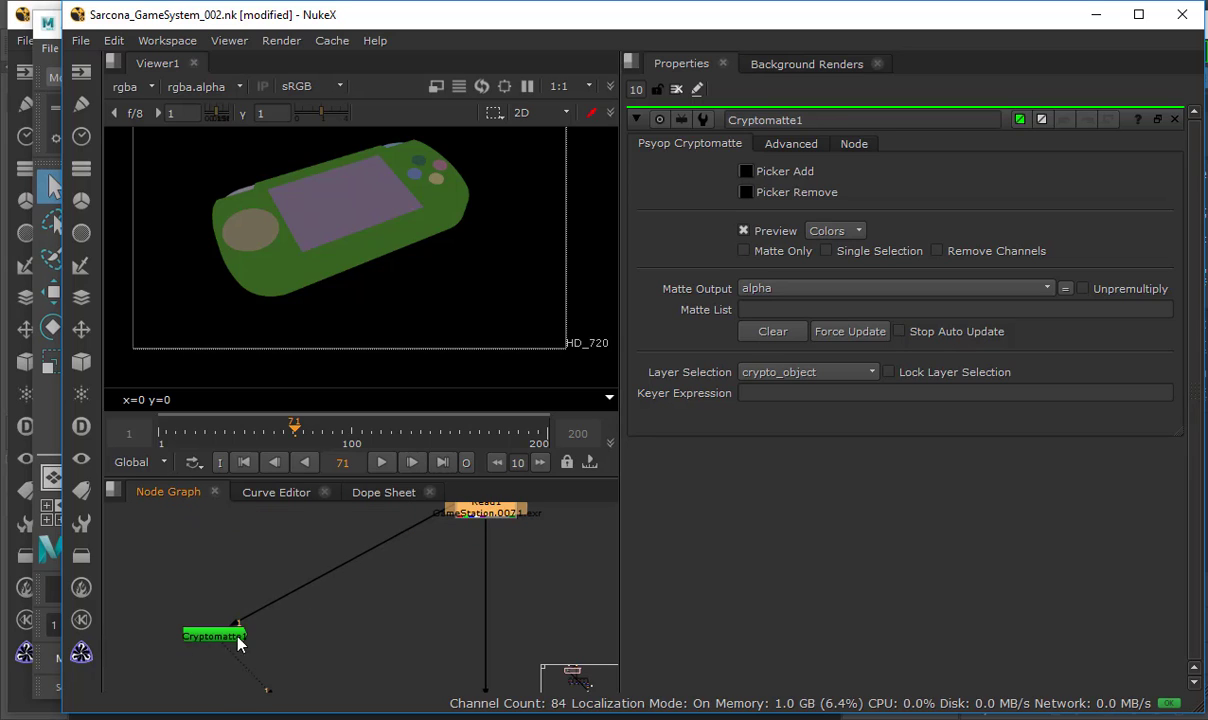
pyautogui.click(81, 652)
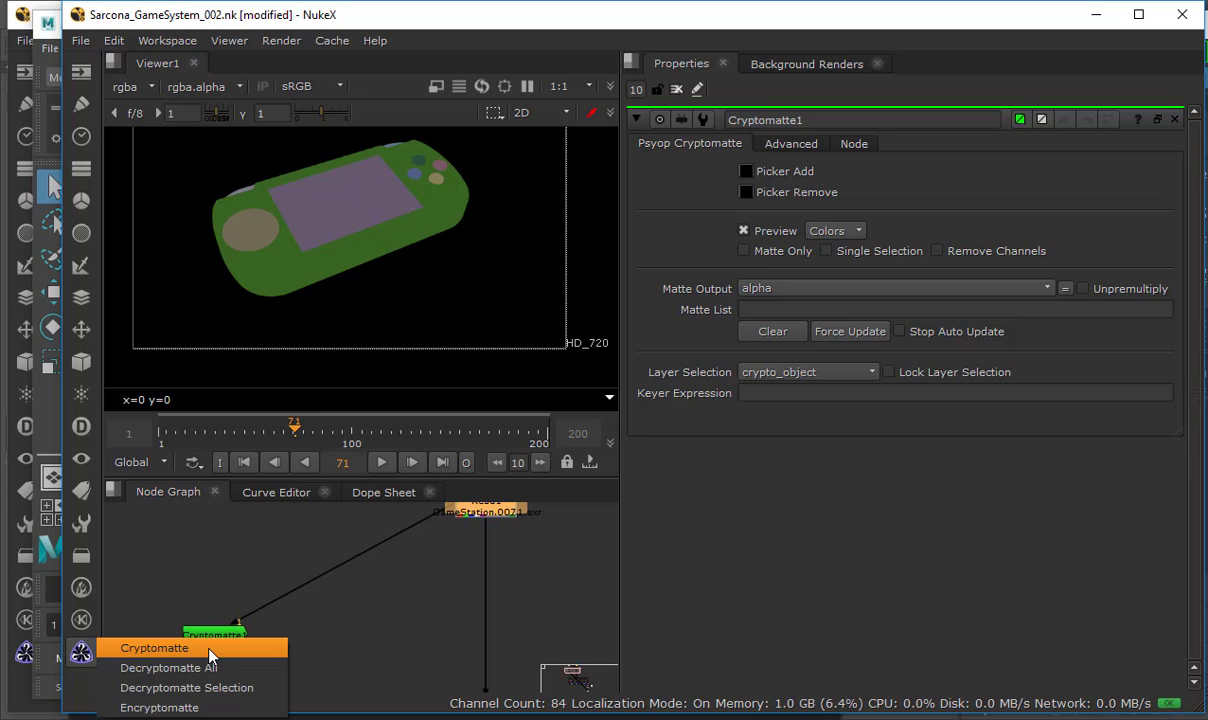
pyautogui.click(251, 572)
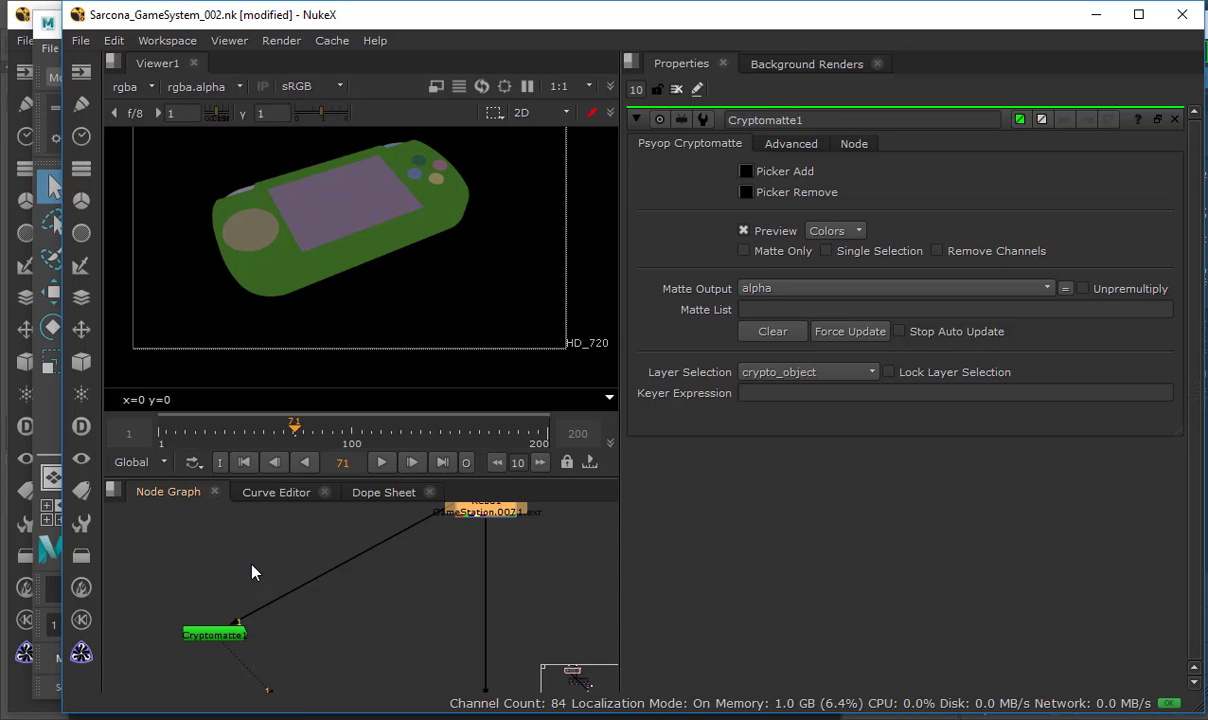
# Reposition the Cryptomatte1 node in the open space below LayerContactSheet1, beside the main pipe from Read1.
pyautogui.click(251, 572)
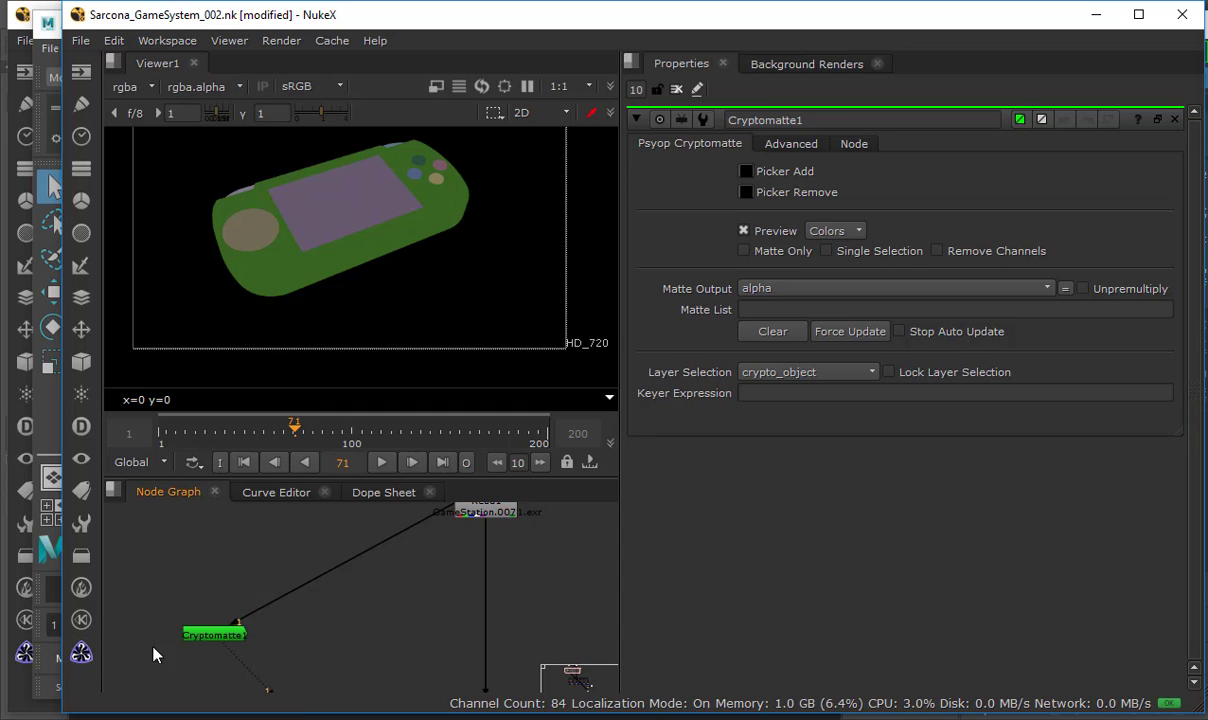
pyautogui.moveTo(200, 645); pyautogui.dragTo(169, 627)
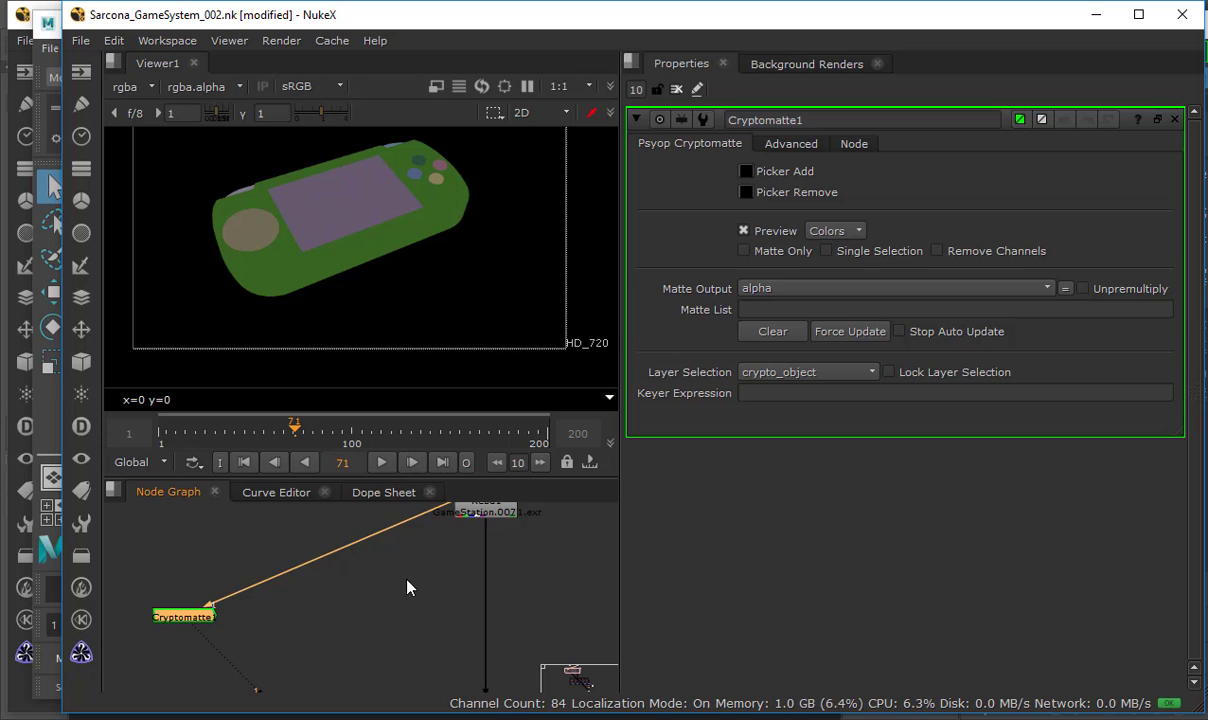
pyautogui.moveTo(407, 588); pyautogui.dragTo(494, 586, button='middle')
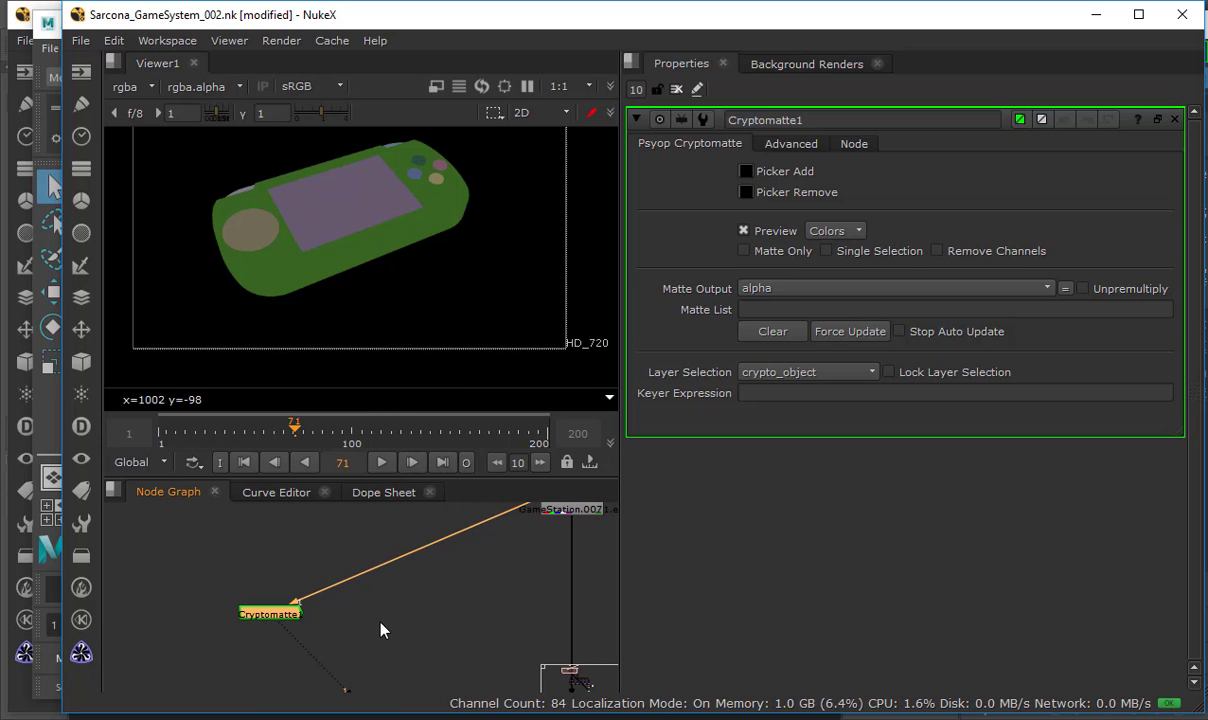
pyautogui.moveTo(380, 630); pyautogui.dragTo(216, 620, button='middle')
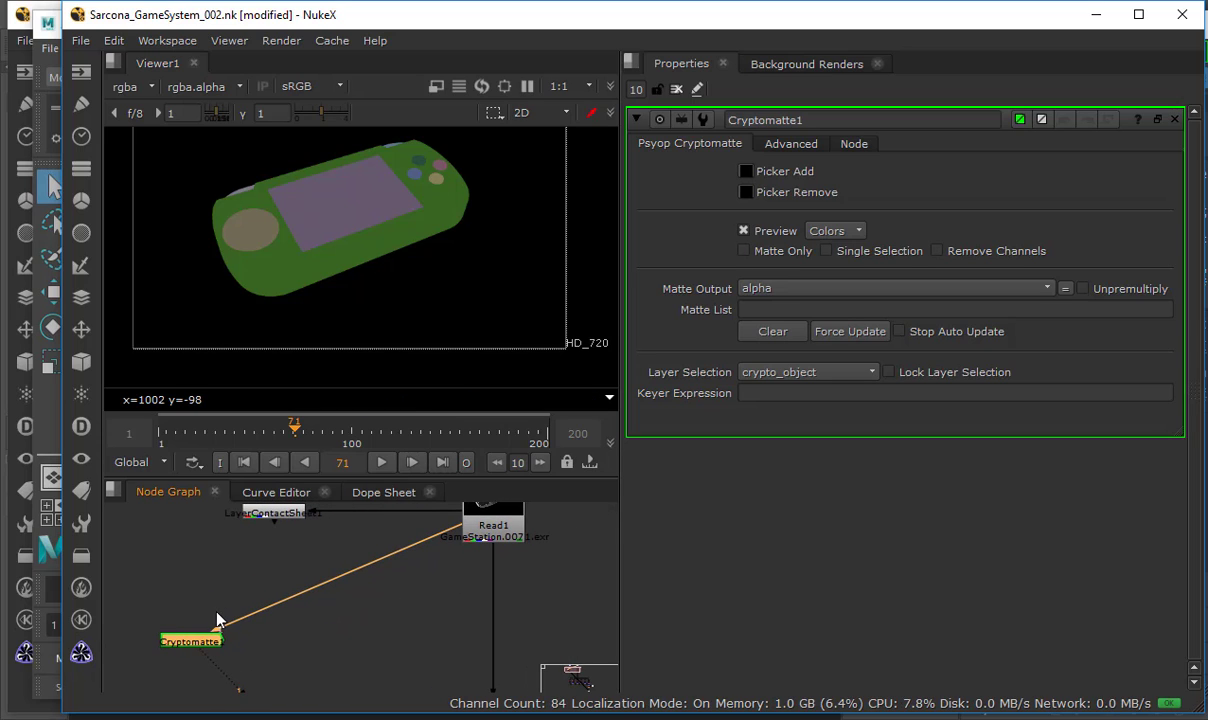
pyautogui.moveTo(194, 642); pyautogui.dragTo(215, 621)
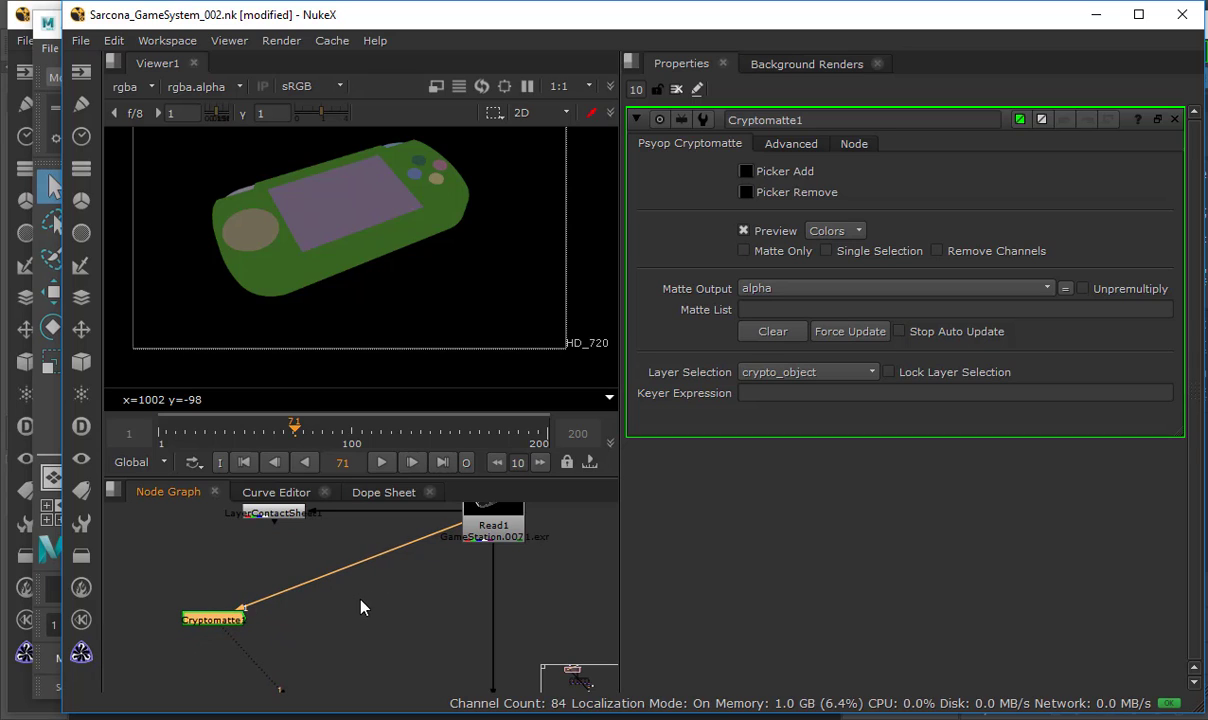
pyautogui.click(362, 607)
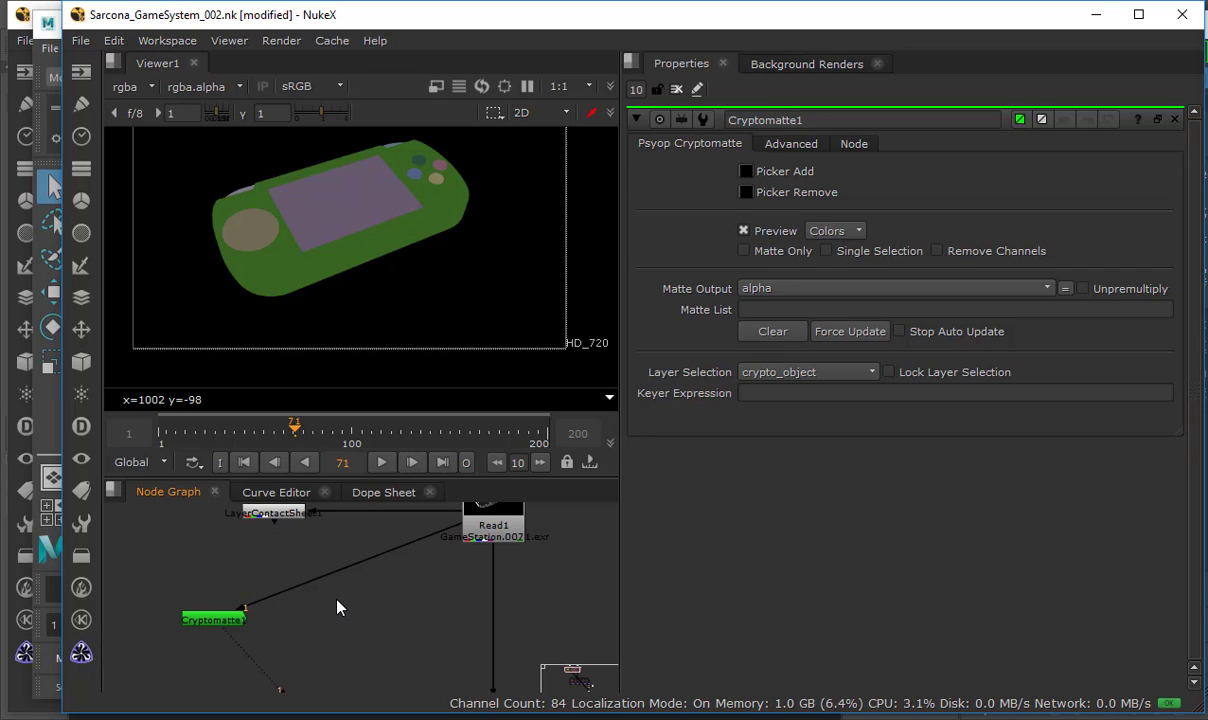
pyautogui.moveTo(310, 639); pyautogui.dragTo(289, 623, button='middle')
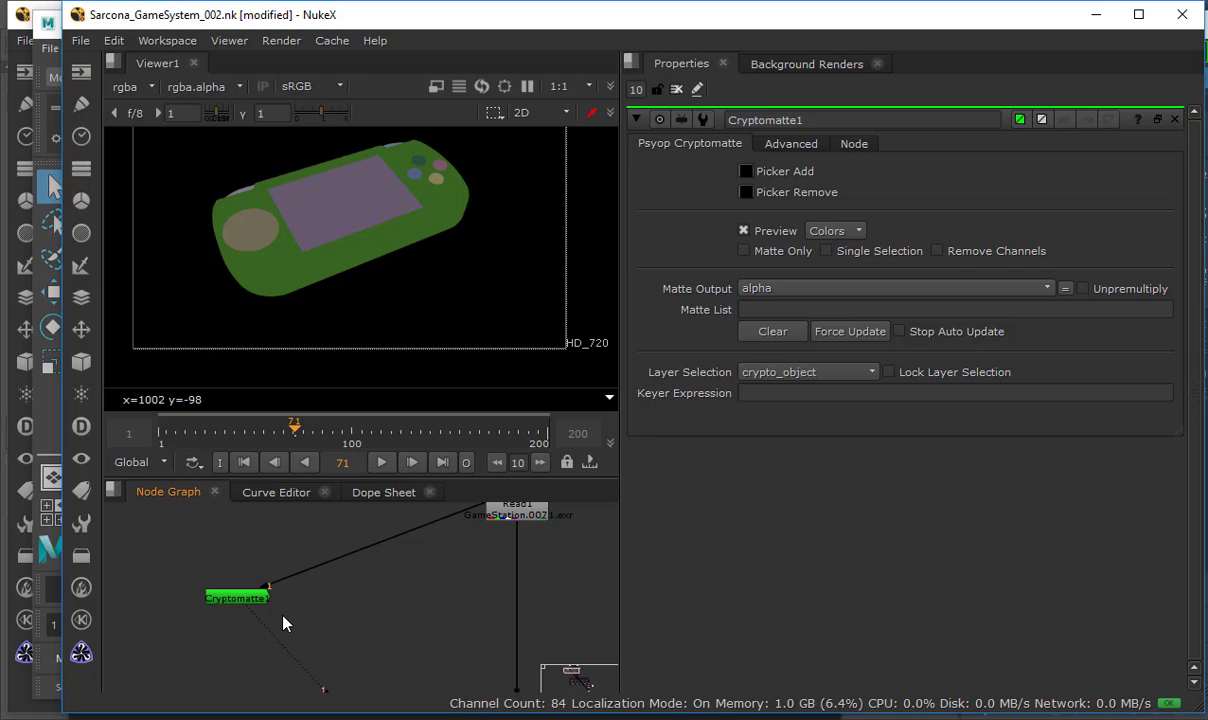
# Keep crypto_object as Cryptomatte1's layer selection and shift the node slightly farther from the main pipe.
pyautogui.click(805, 374)
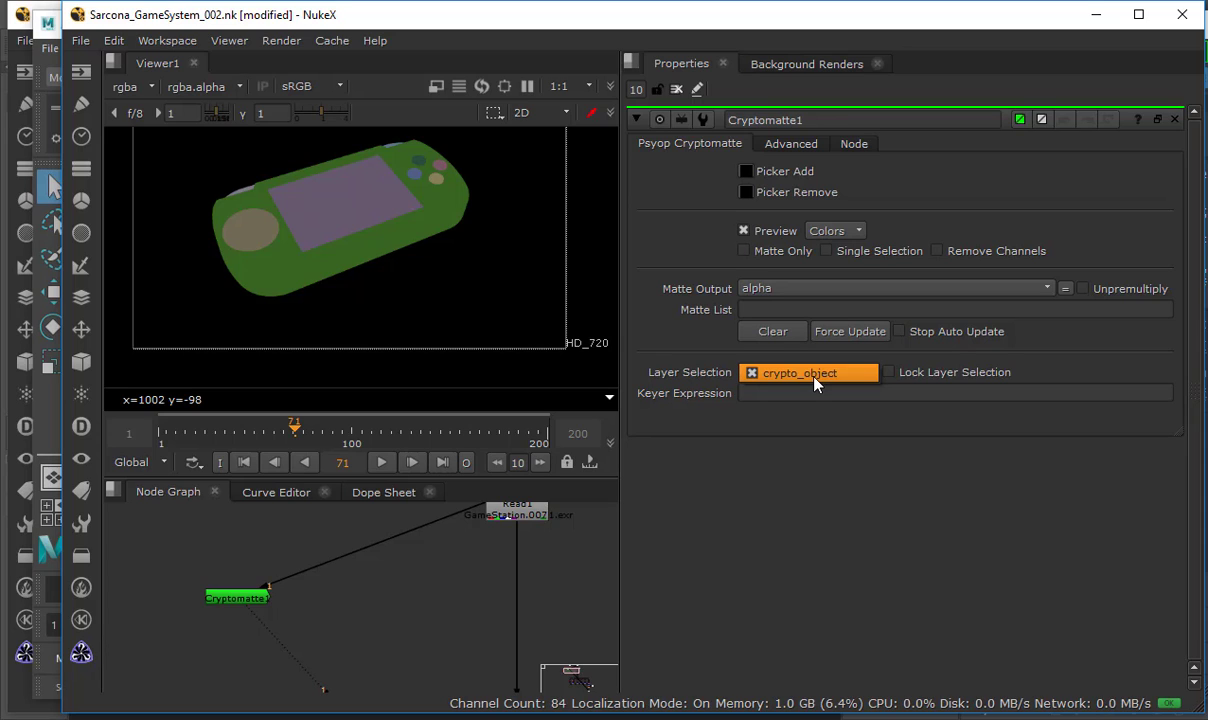
pyautogui.click(815, 383)
pyautogui.click(228, 598)
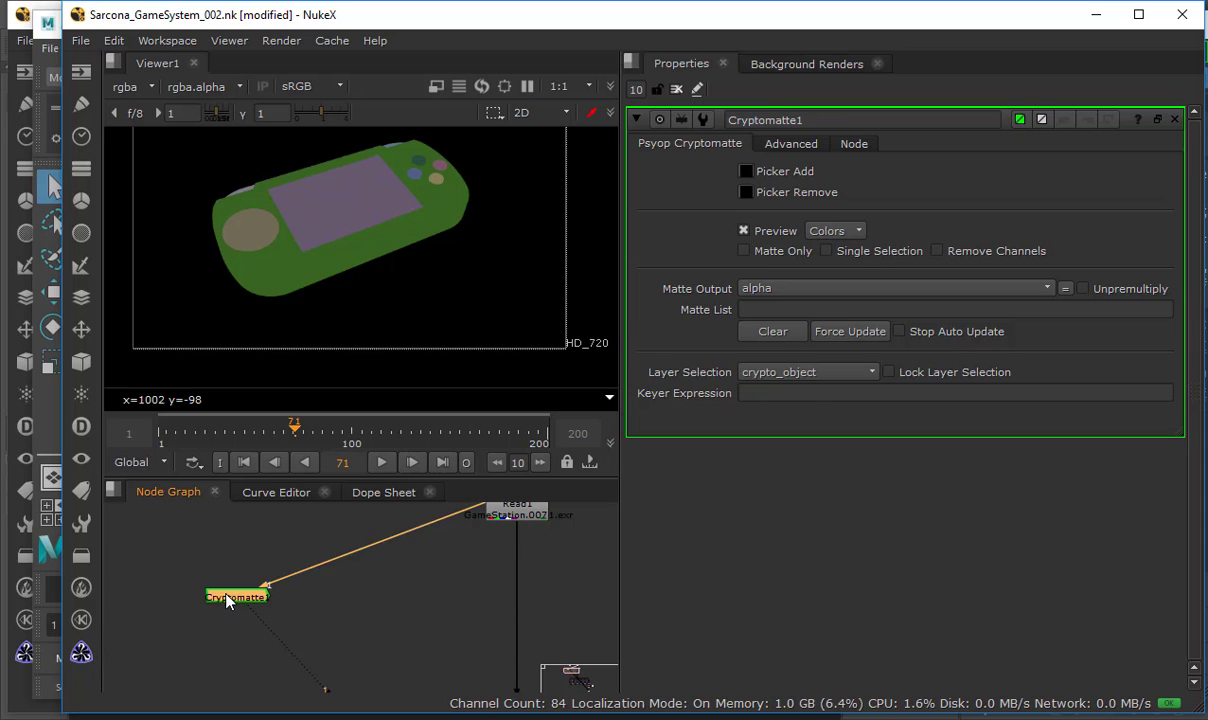
pyautogui.moveTo(228, 598); pyautogui.dragTo(195, 592)
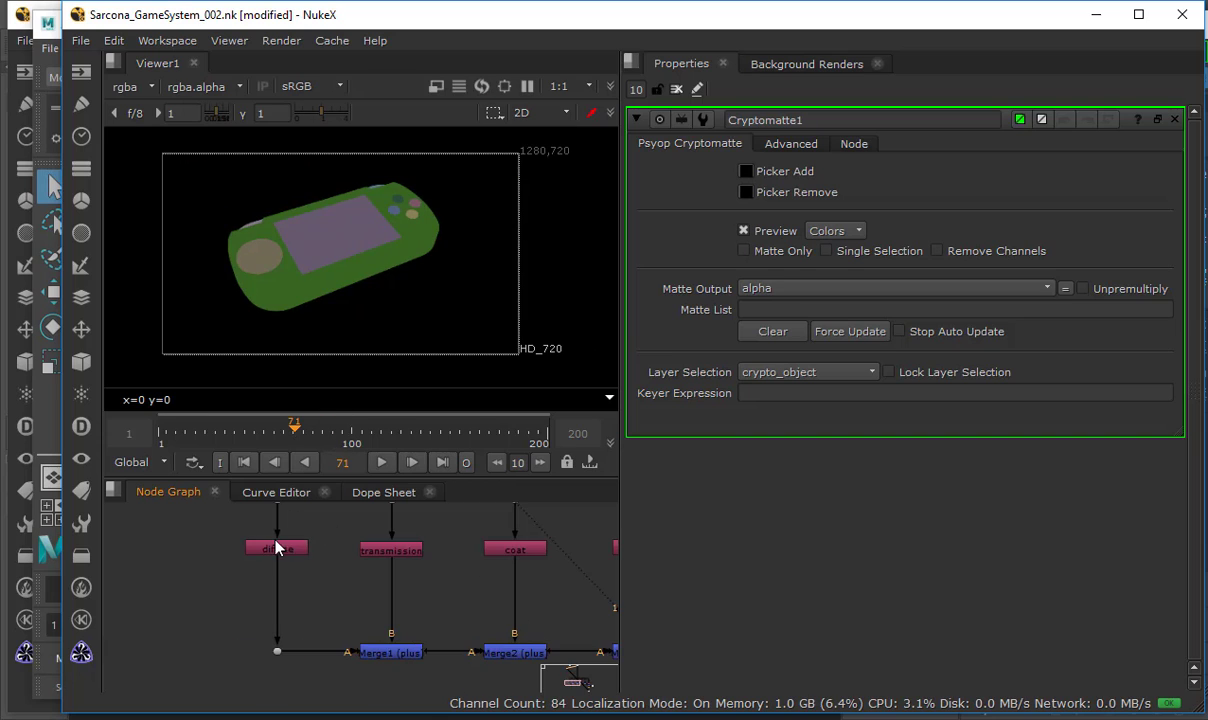
# Use Picker Add to pick the console's four small round buttons into Cryptomatte1's matte list.
pyautogui.moveTo(277, 548); pyautogui.dragTo(253, 557, button='middle')
pyautogui.scroll(2, 253, 557)
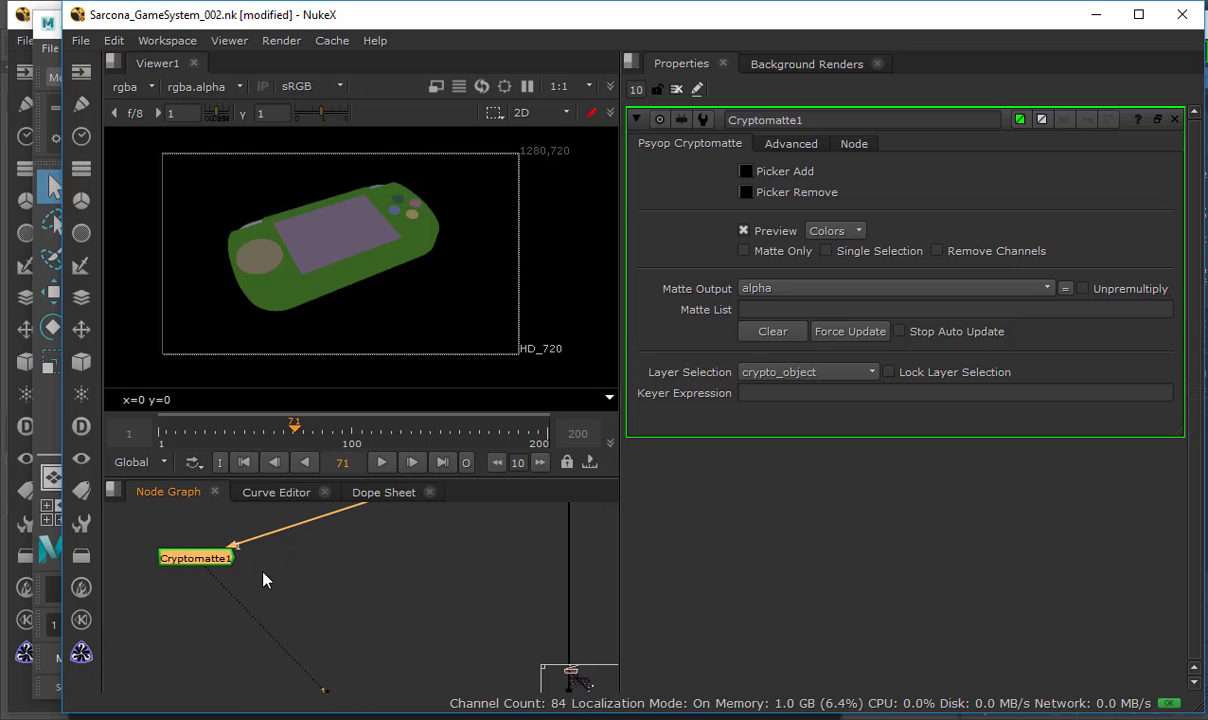
pyautogui.scroll(4, 340, 240)
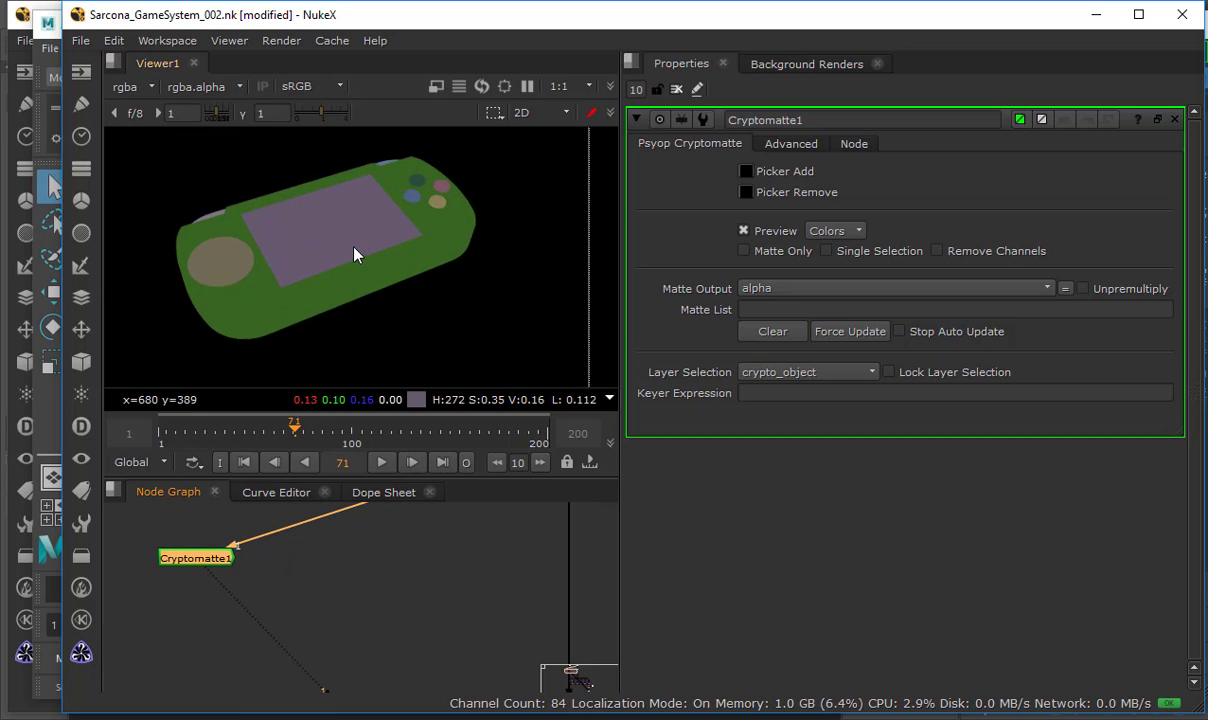
pyautogui.moveTo(368, 211); pyautogui.dragTo(396, 216, button='middle')
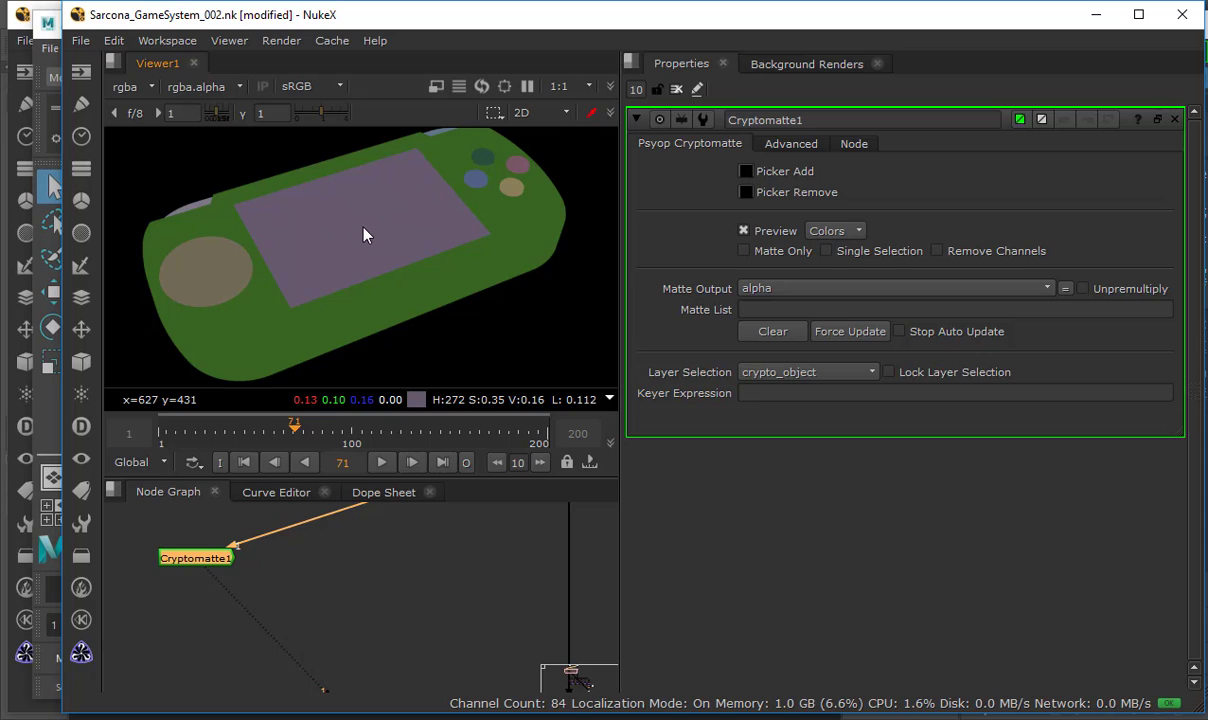
pyautogui.click(747, 172)
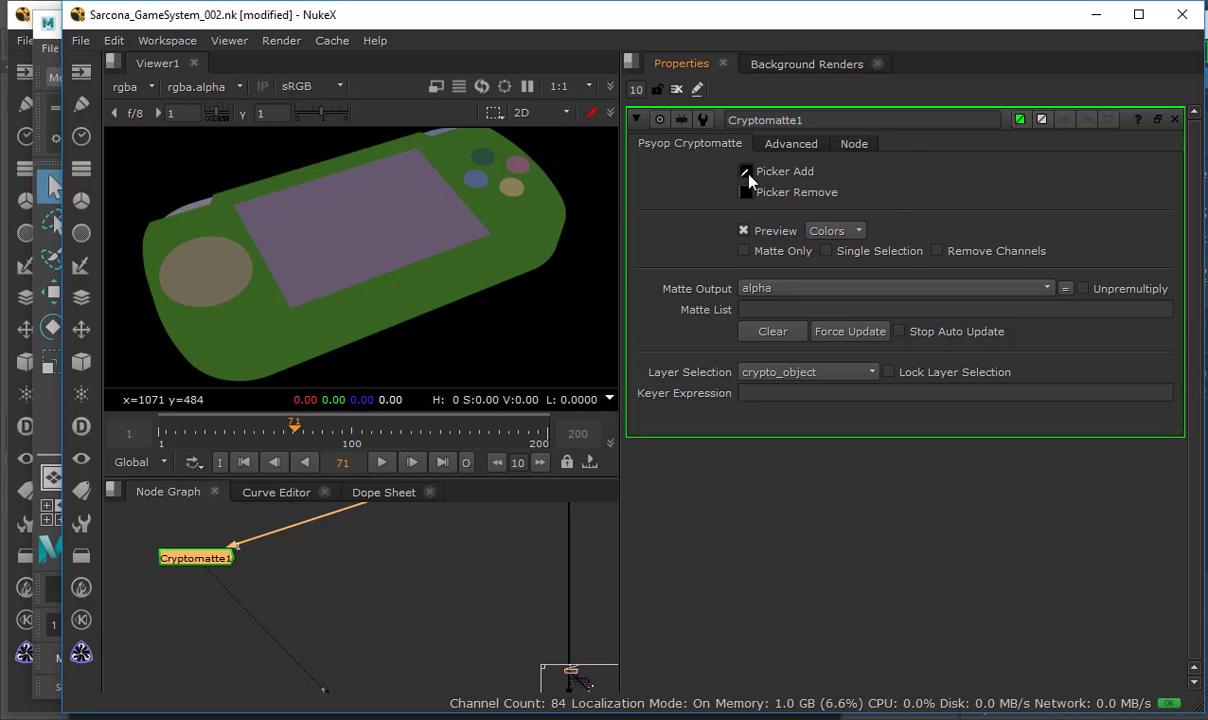
pyautogui.keyDown('ctrl'); pyautogui.click(517, 193); pyautogui.keyUp('ctrl')
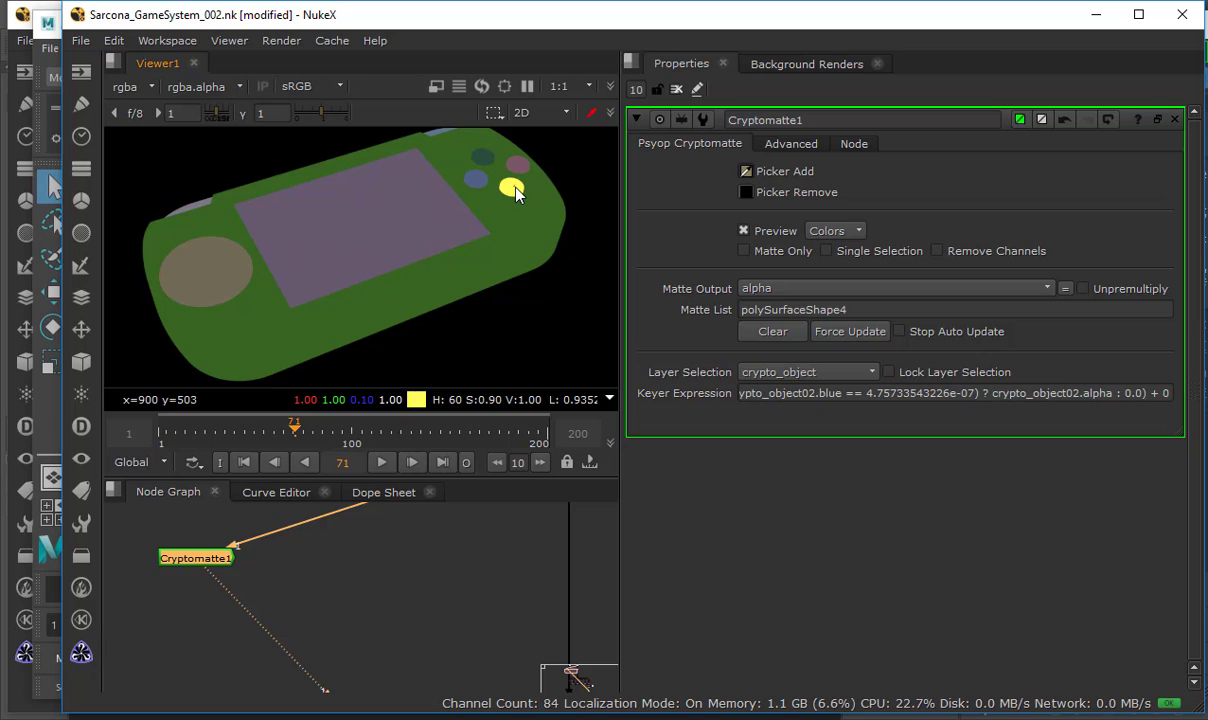
pyautogui.keyDown('ctrl'); pyautogui.click(517, 165); pyautogui.keyUp('ctrl')
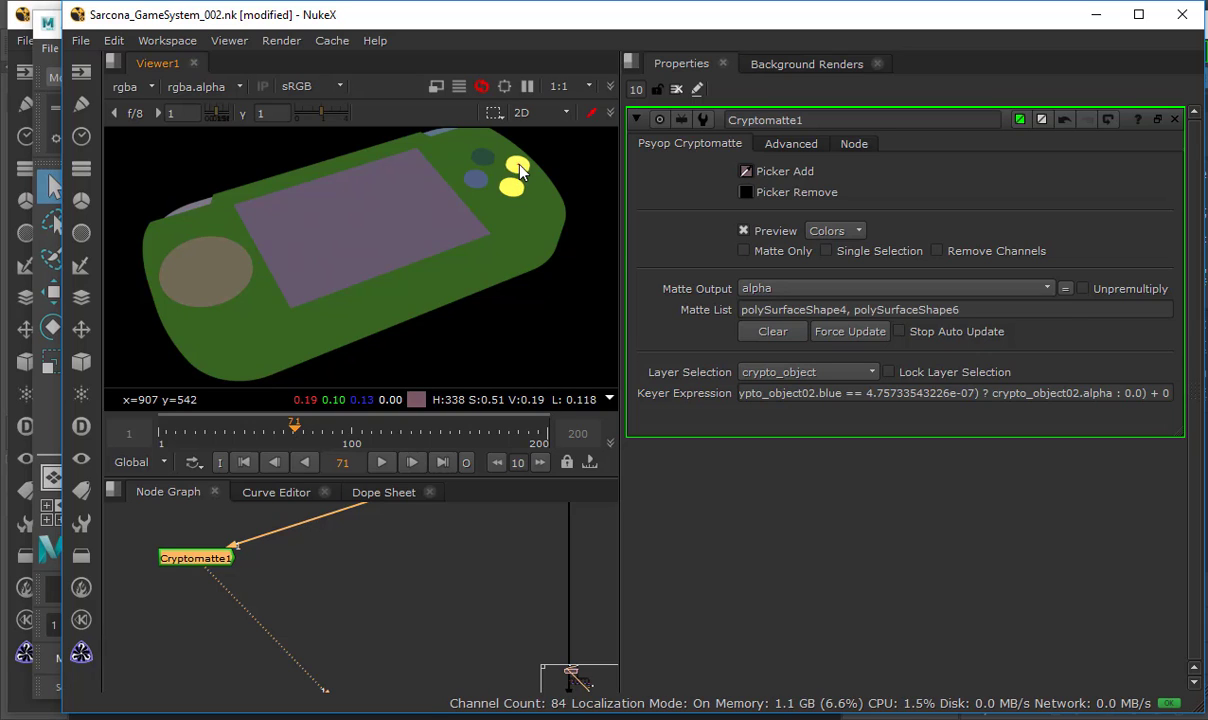
pyautogui.keyDown('ctrl'); pyautogui.click(482, 156); pyautogui.keyUp('ctrl')
pyautogui.keyDown('ctrl'); pyautogui.click(483, 176); pyautogui.keyUp('ctrl')
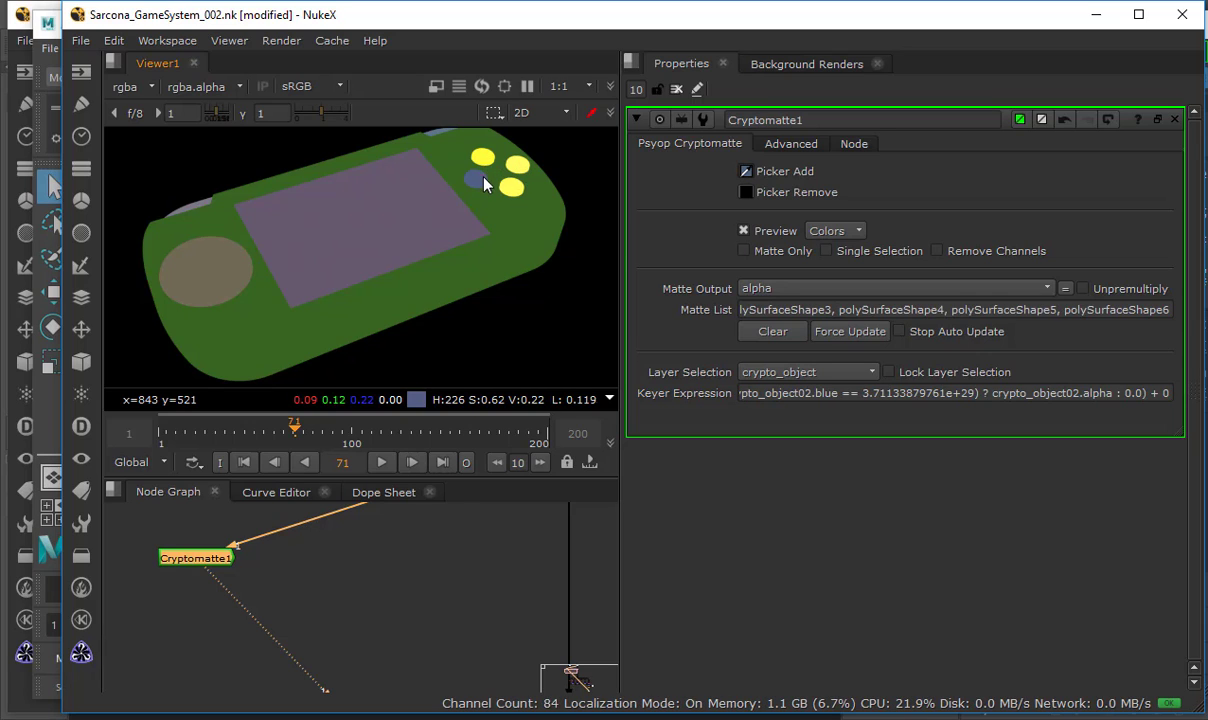
# Add the large round button to the matte selection and take it out again with Picker Remove.
pyautogui.keyDown('ctrl'); pyautogui.click(196, 289); pyautogui.keyUp('ctrl')
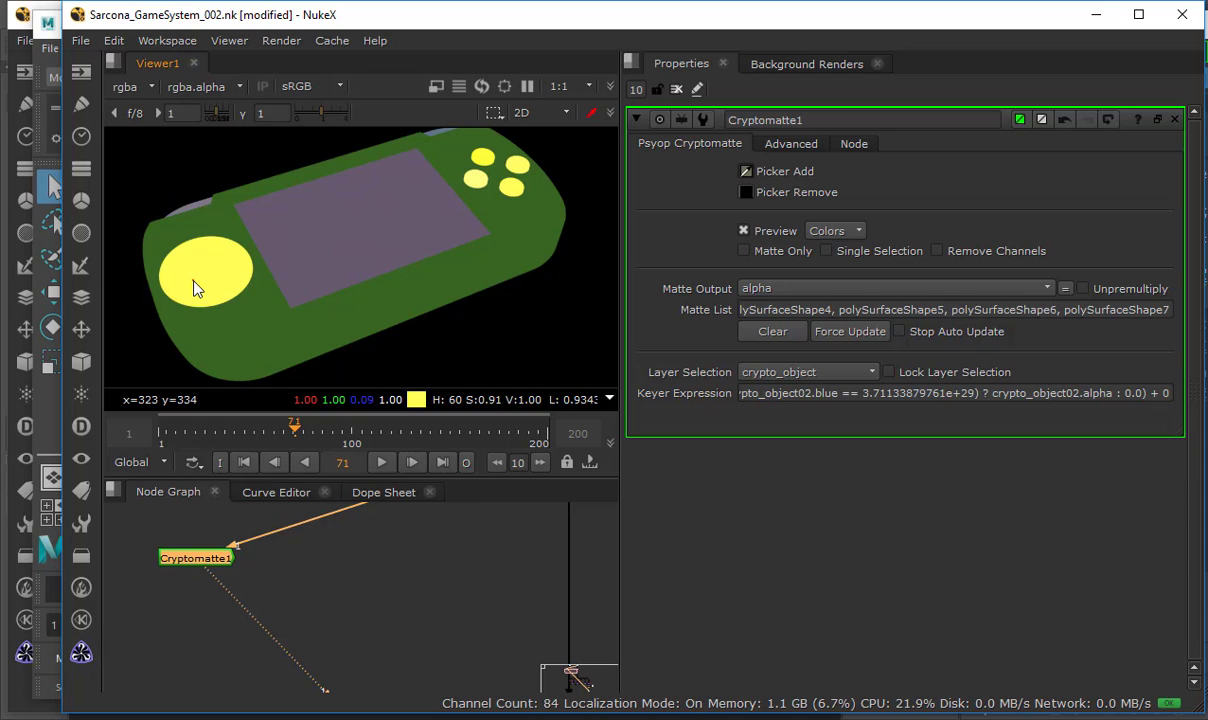
pyautogui.click(746, 192)
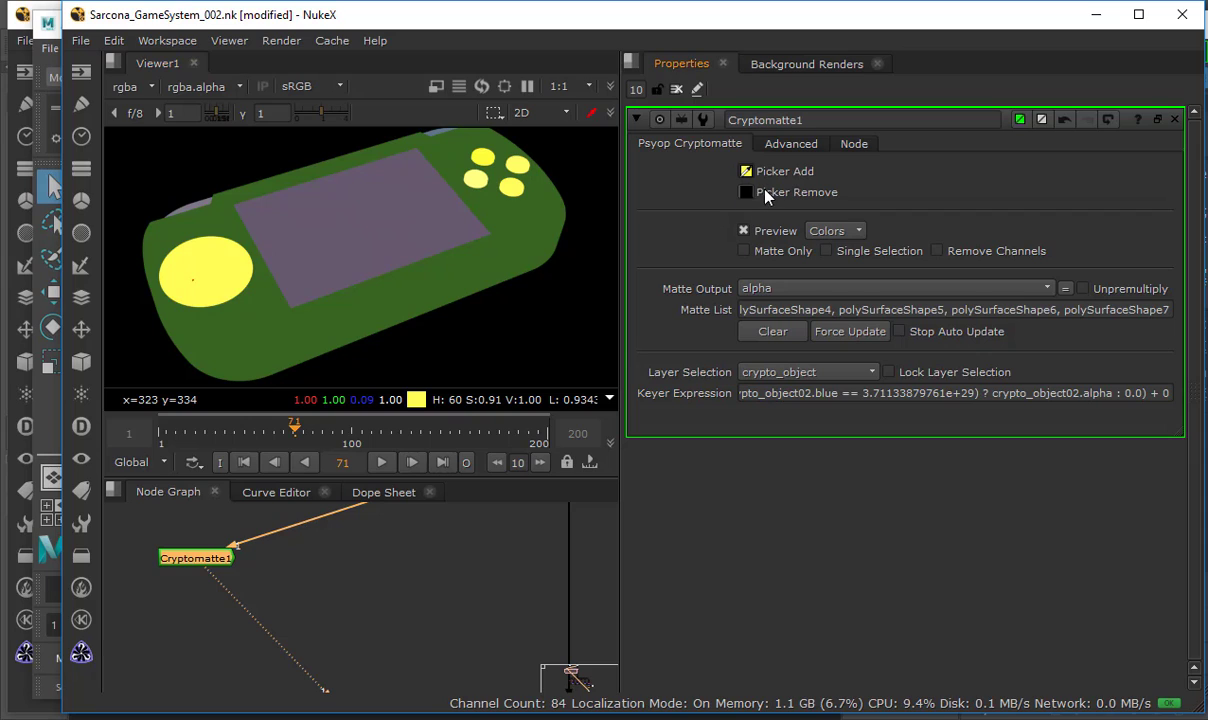
pyautogui.keyDown('ctrl'); pyautogui.click(210, 285); pyautogui.keyUp('ctrl')
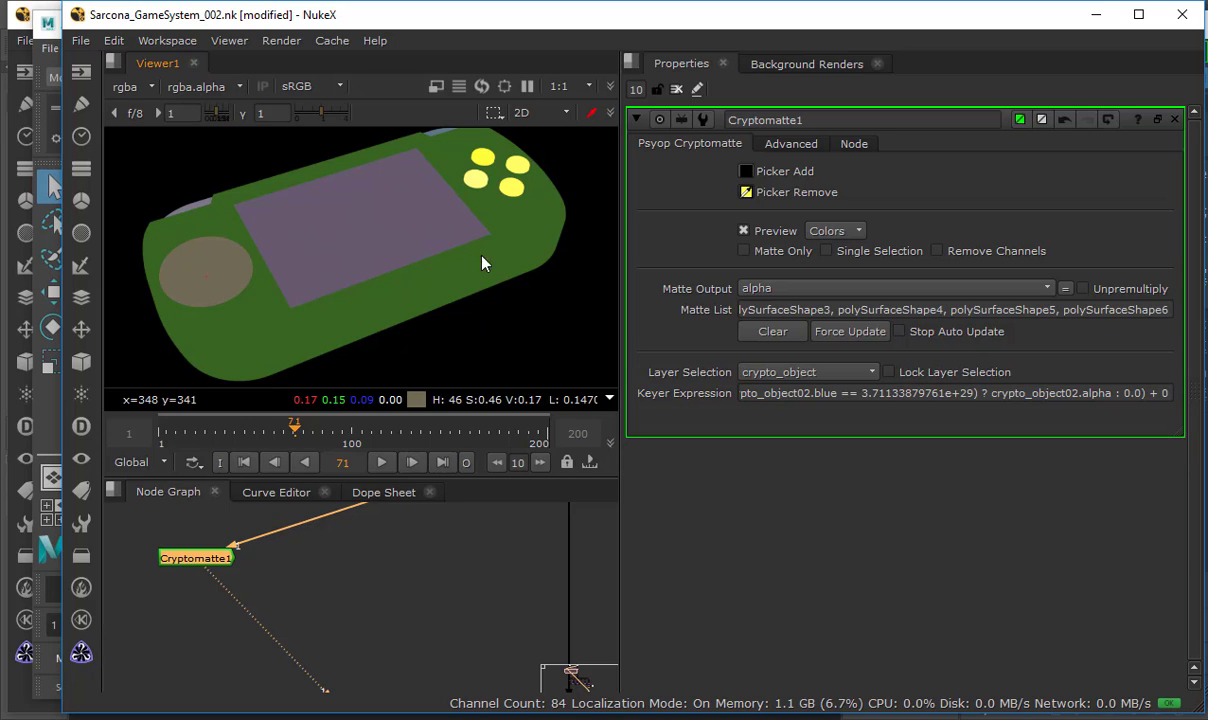
# Rename the Cryptomatte1 node as cryptoButton and enable Matte Only.
pyautogui.doubleClick(775, 120)
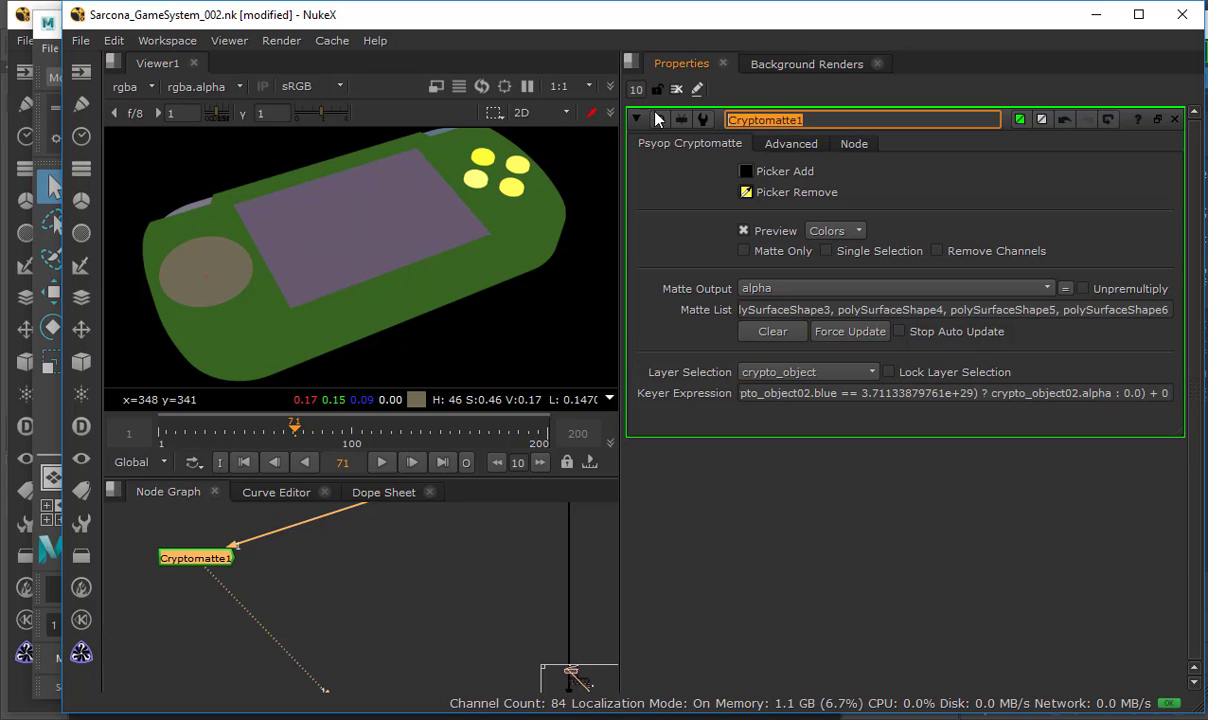
pyautogui.write('cryptoBUt')
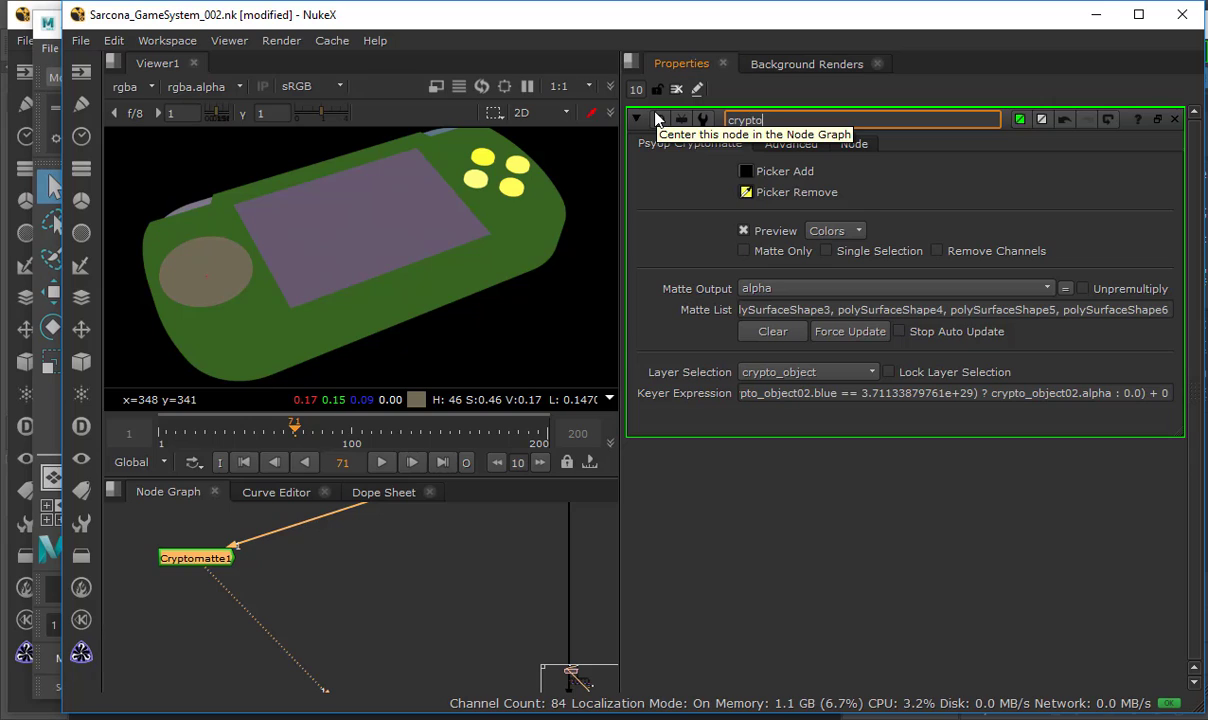
pyautogui.press('BackSpace')
pyautogui.press('BackSpace')
pyautogui.write('utton')
pyautogui.press('Return')
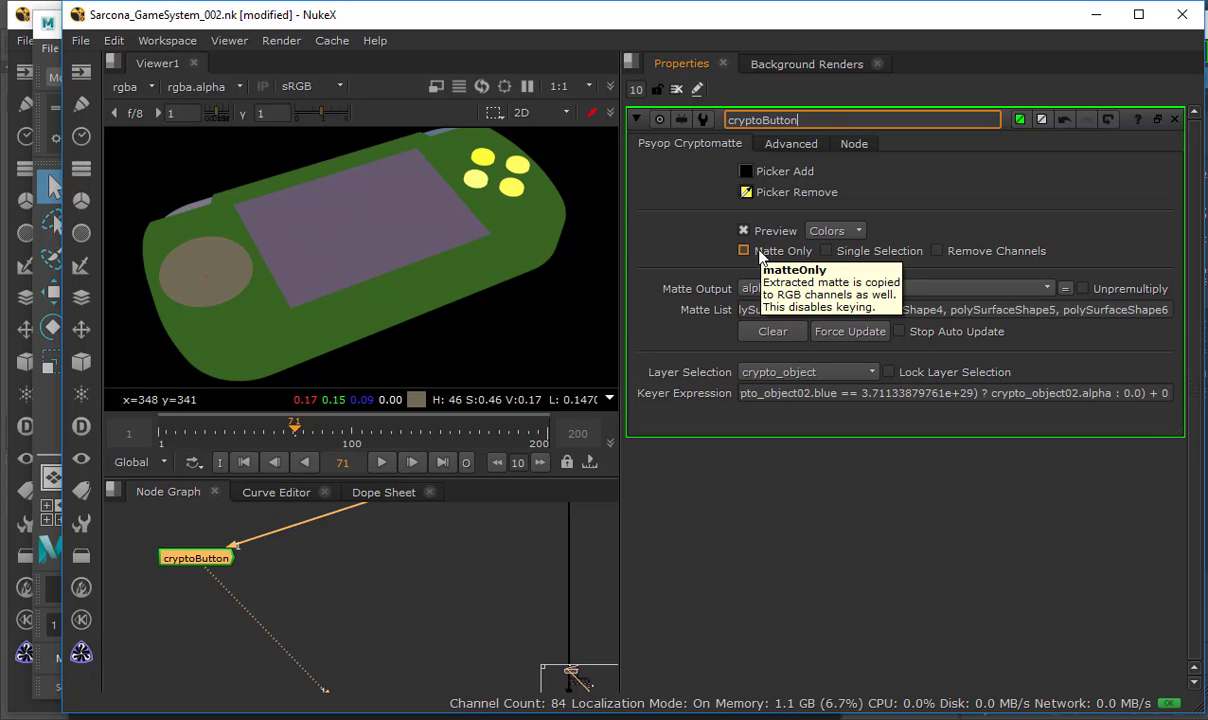
pyautogui.click(760, 257)
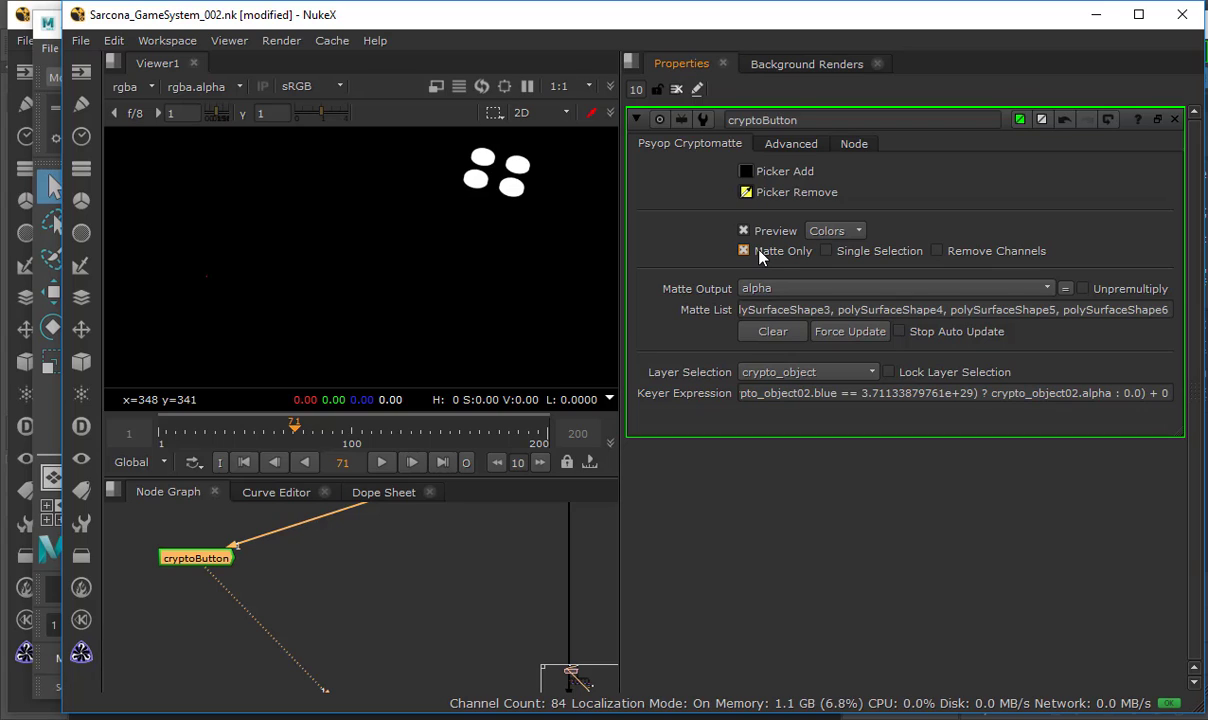
# Add a second Cryptomatte node beside cryptoButton, fed by Read1, and show it in the viewer.
pyautogui.click(368, 580)
pyautogui.click(230, 558)
pyautogui.moveTo(278, 574); pyautogui.dragTo(188, 590, button='middle')
pyautogui.click(258, 584)
pyautogui.press('Tab')
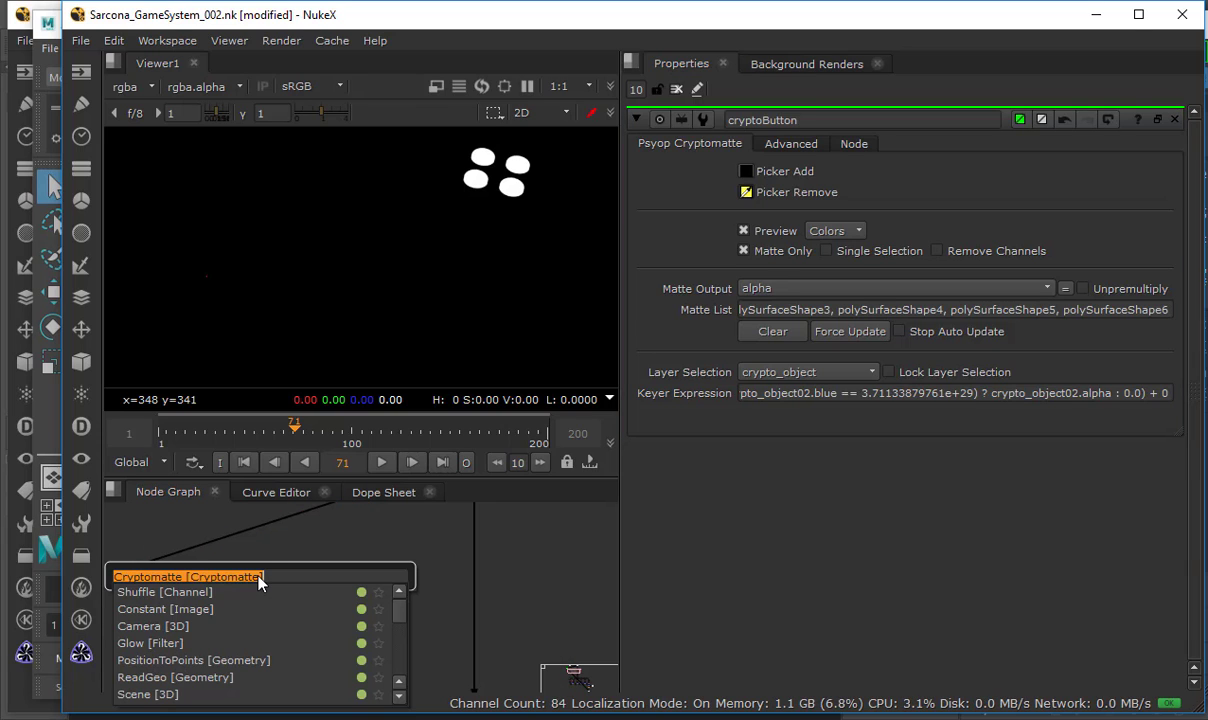
pyautogui.press('Return')
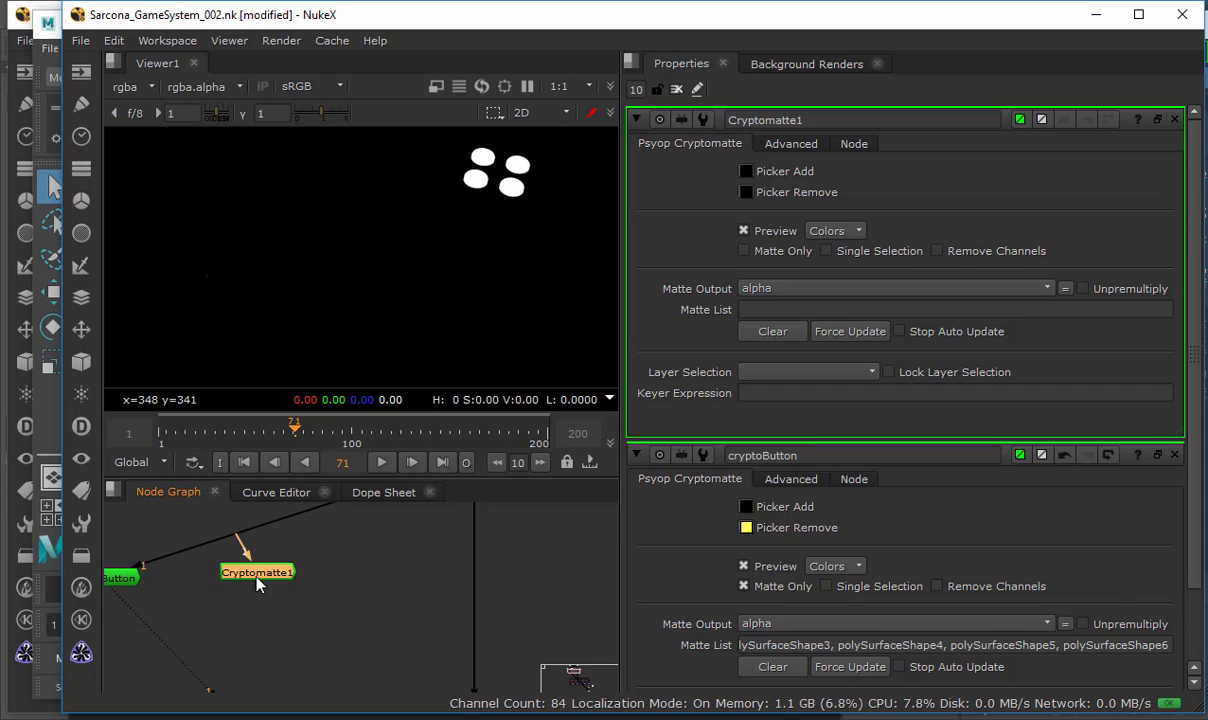
pyautogui.moveTo(258, 584); pyautogui.dragTo(466, 536)
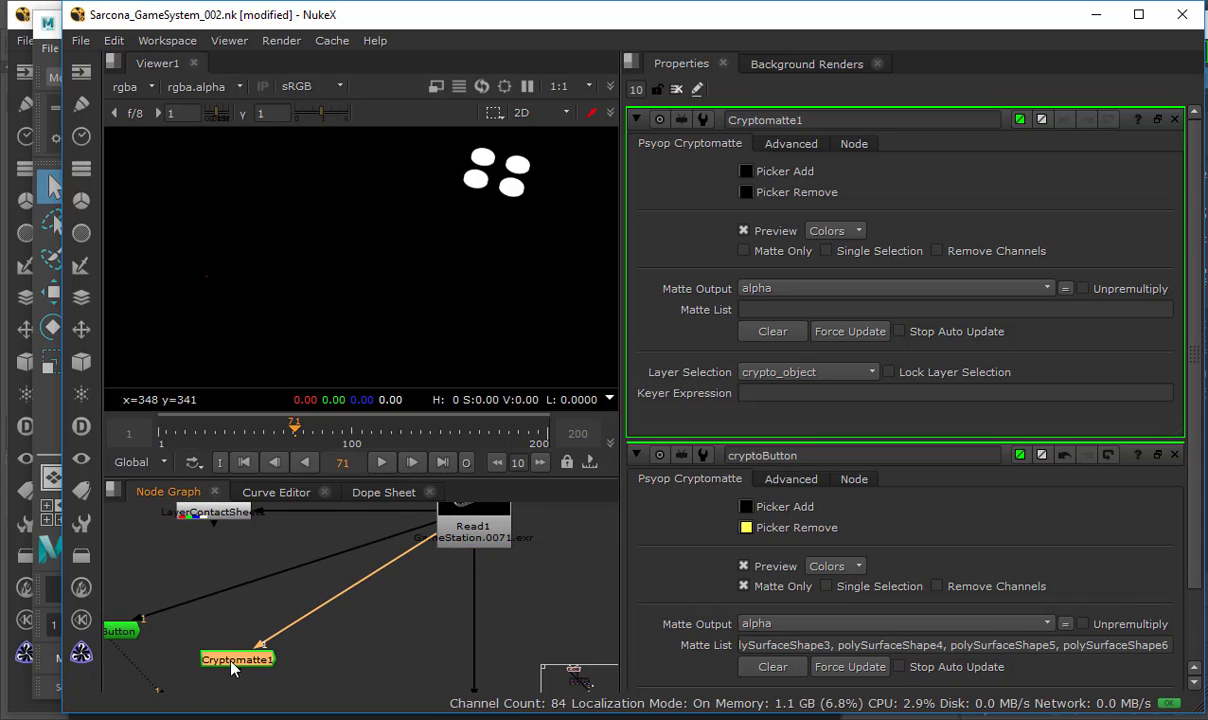
pyautogui.moveTo(232, 668); pyautogui.dragTo(238, 655)
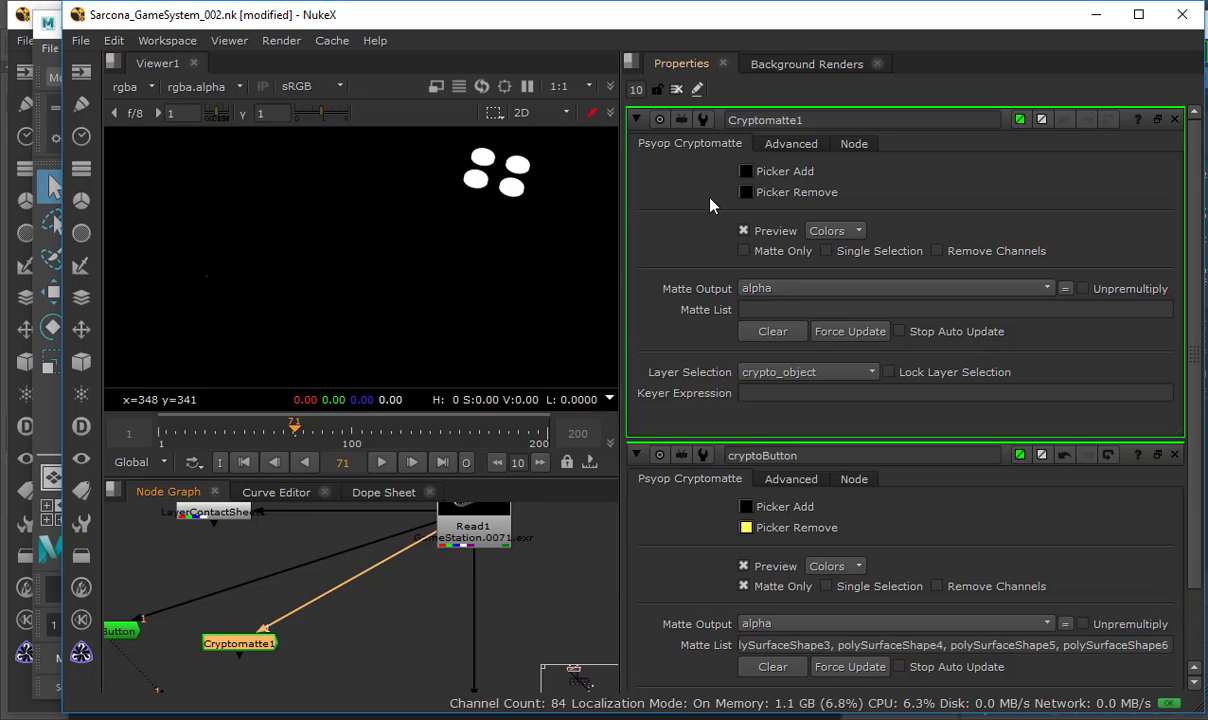
pyautogui.press('1')
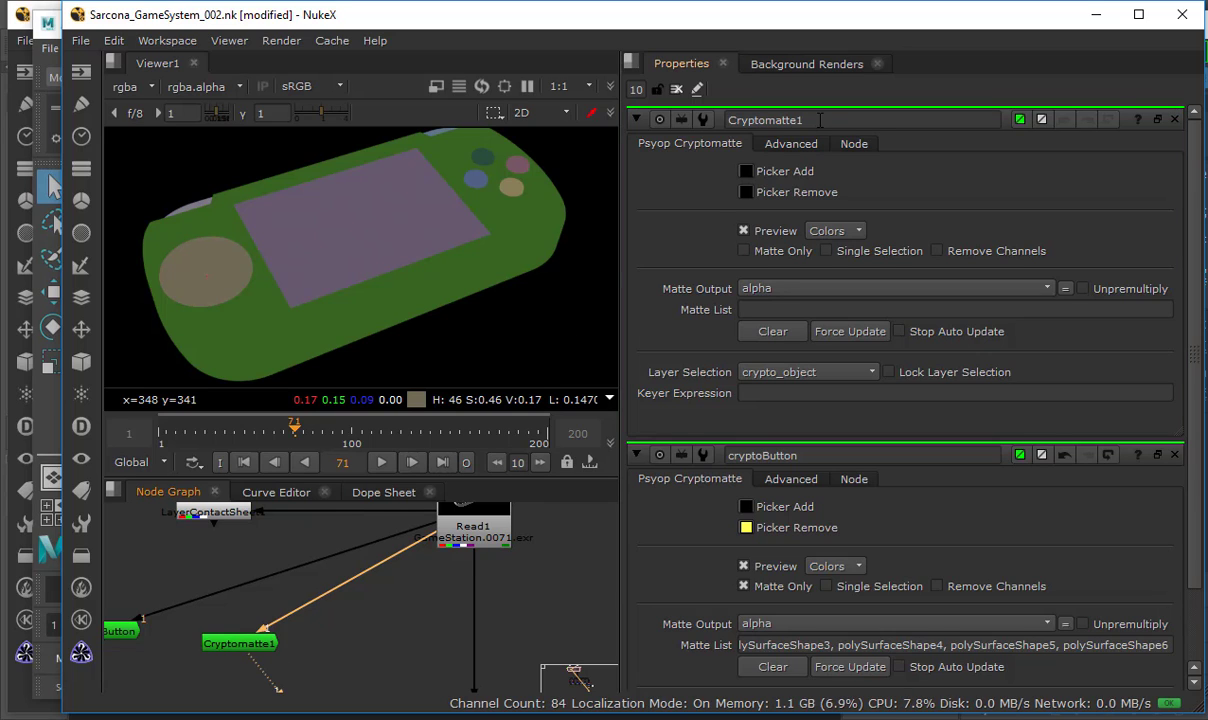
# Rename the new node as cryptoBigButton and isolate the large round button with Picker Add and Matte Only.
pyautogui.doubleClick(820, 120)
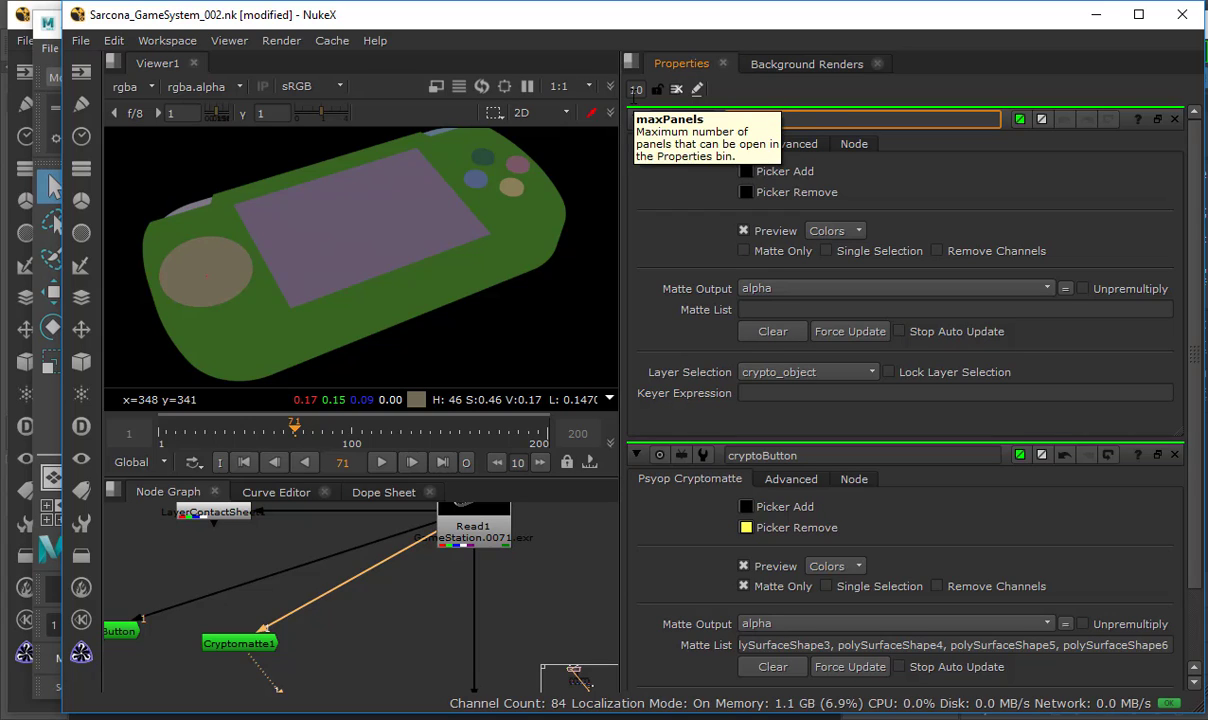
pyautogui.write('cryptoBigButton')
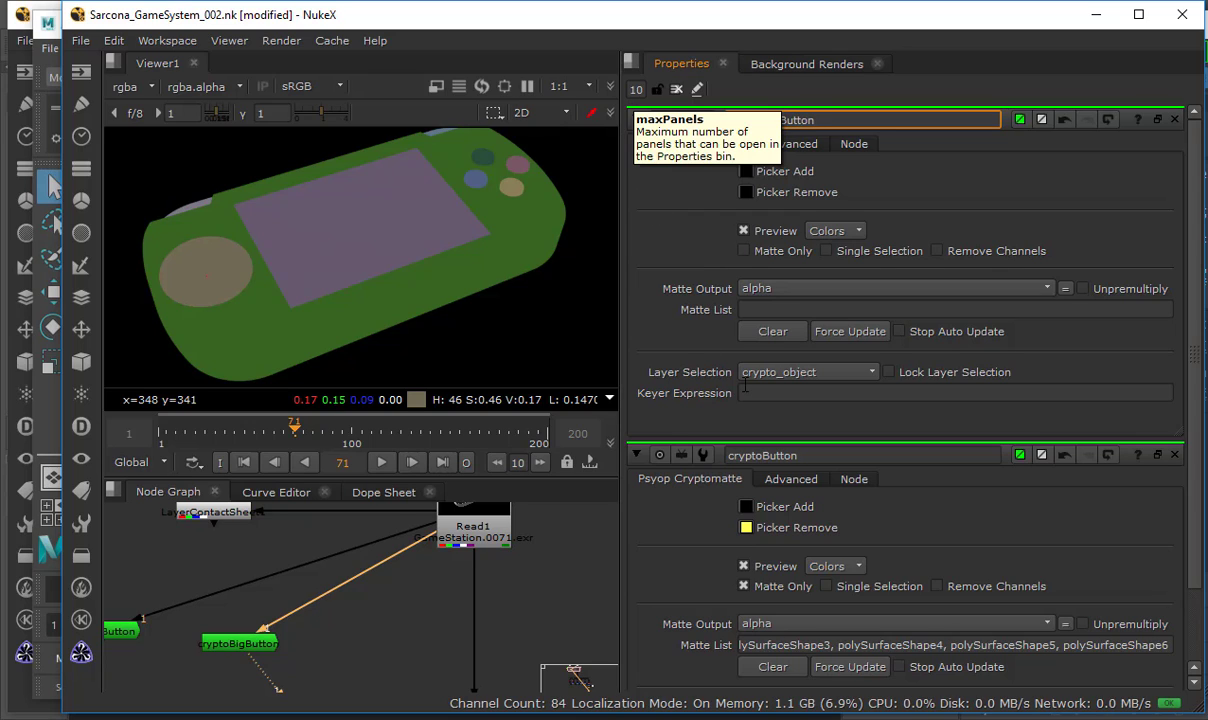
pyautogui.click(745, 171)
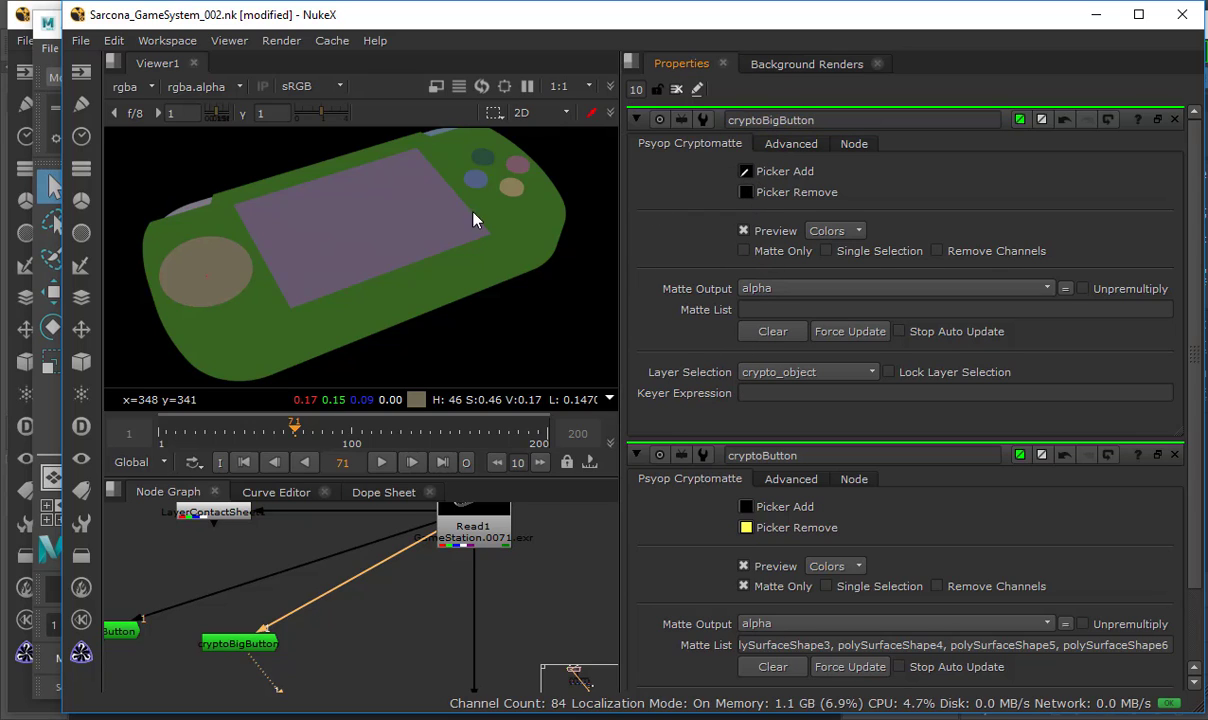
pyautogui.keyDown('ctrl'); pyautogui.click(220, 264); pyautogui.keyUp('ctrl')
pyautogui.click(766, 252)
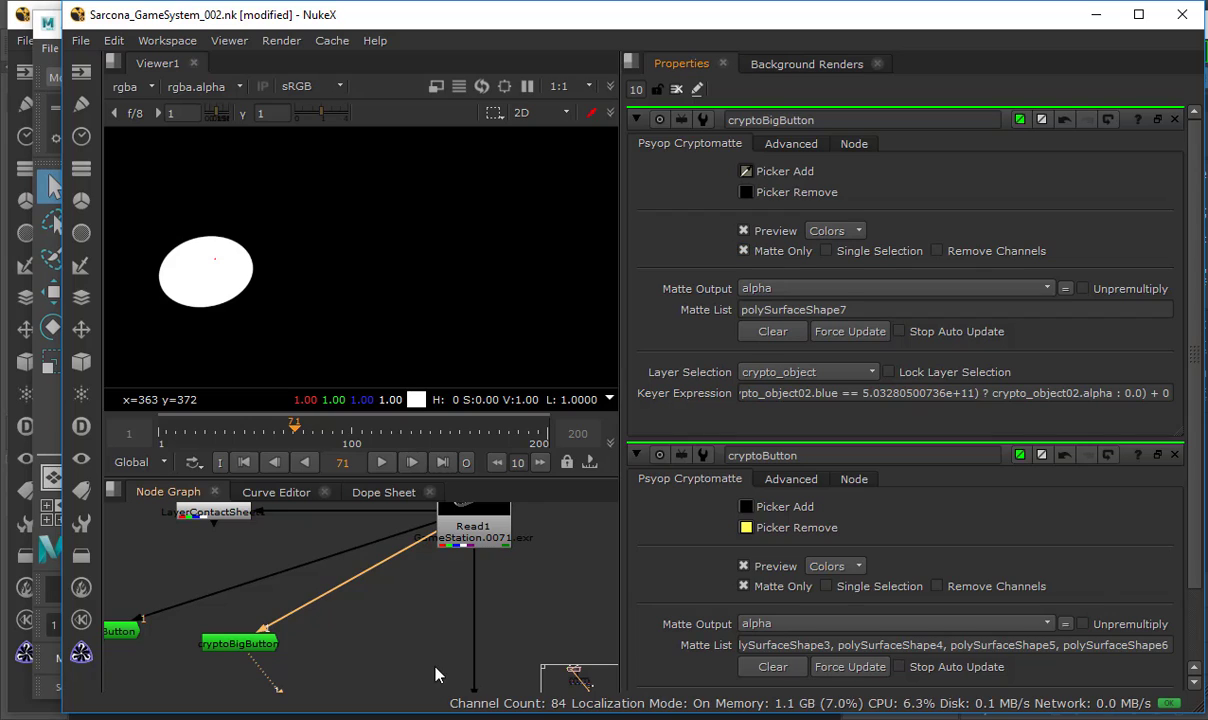
# Add a third Cryptomatte node beside cryptoBigButton.
pyautogui.click(386, 604)
pyautogui.moveTo(384, 606); pyautogui.dragTo(366, 576, button='middle')
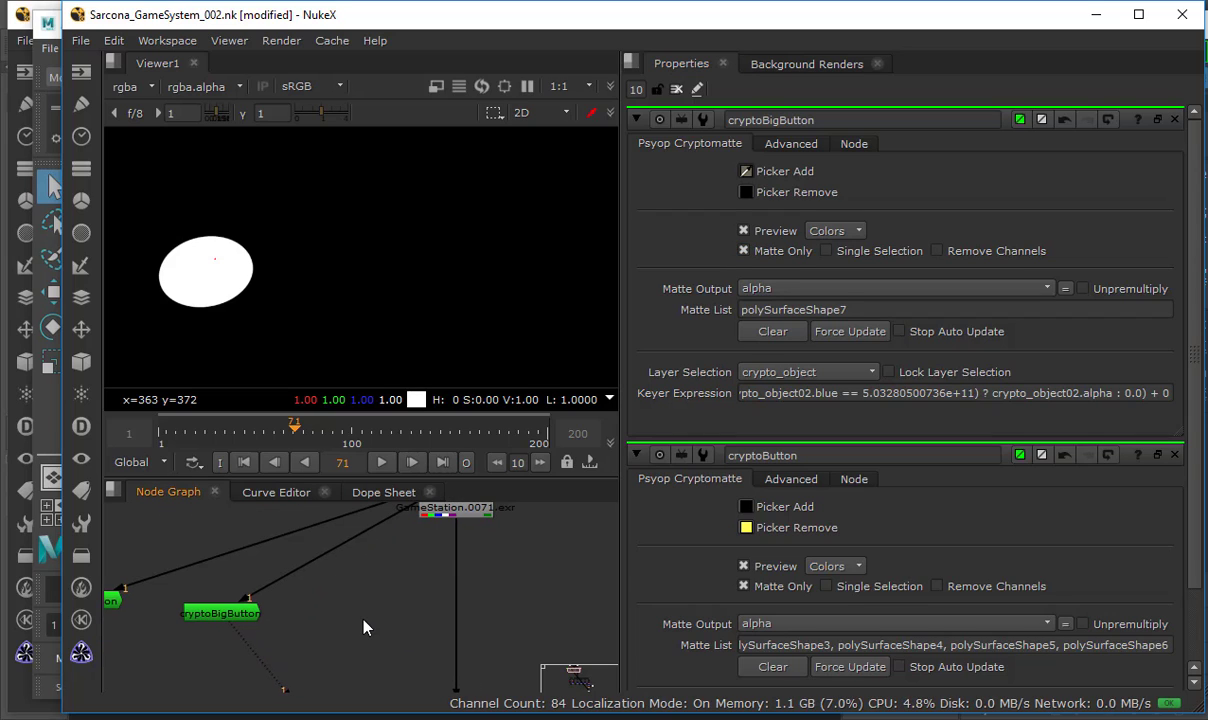
pyautogui.press('Tab')
pyautogui.click(364, 615)
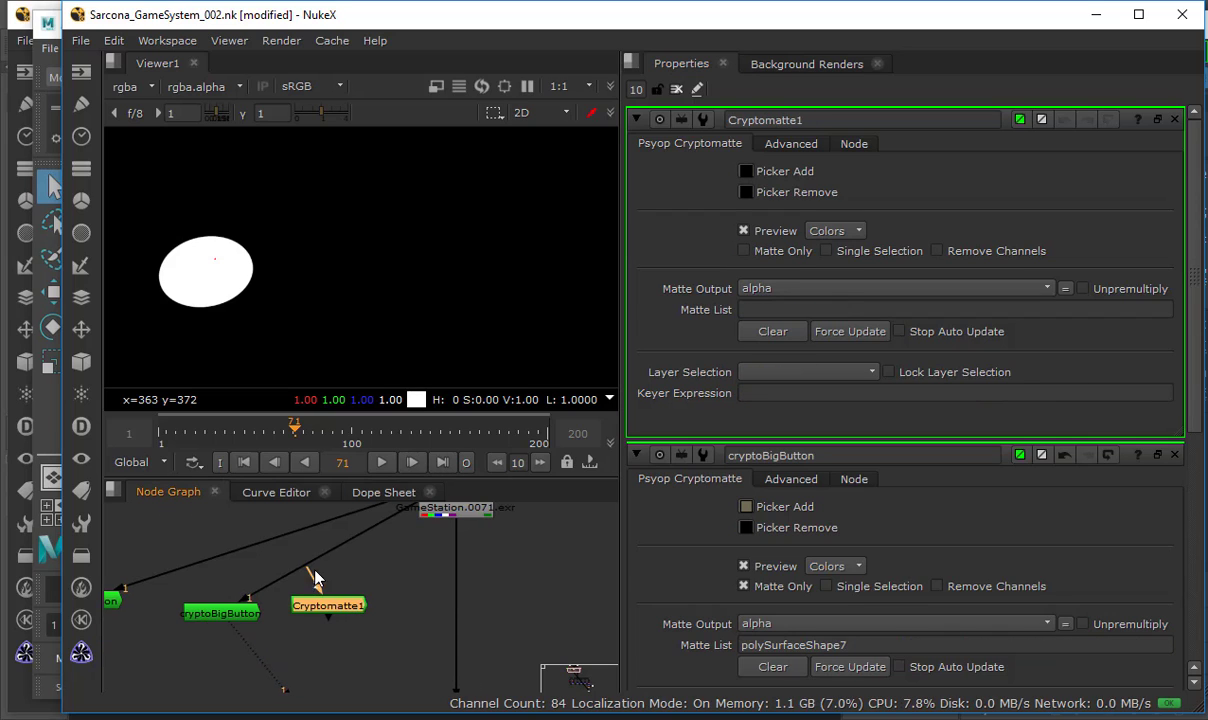
# Feed the third Cryptomatte node from Read1, show it in the viewer and rename it as cryptoScreen.
pyautogui.moveTo(314, 578); pyautogui.dragTo(445, 510)
pyautogui.press('1')
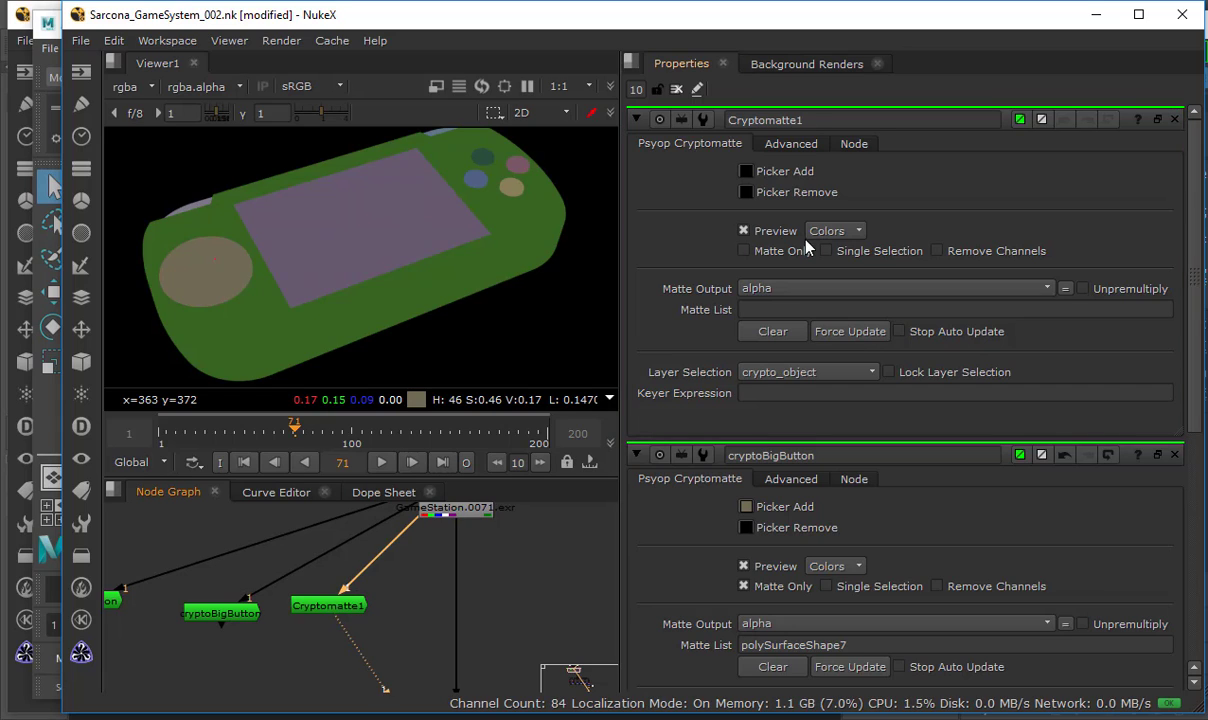
pyautogui.doubleClick(765, 120)
pyautogui.write('crypto')
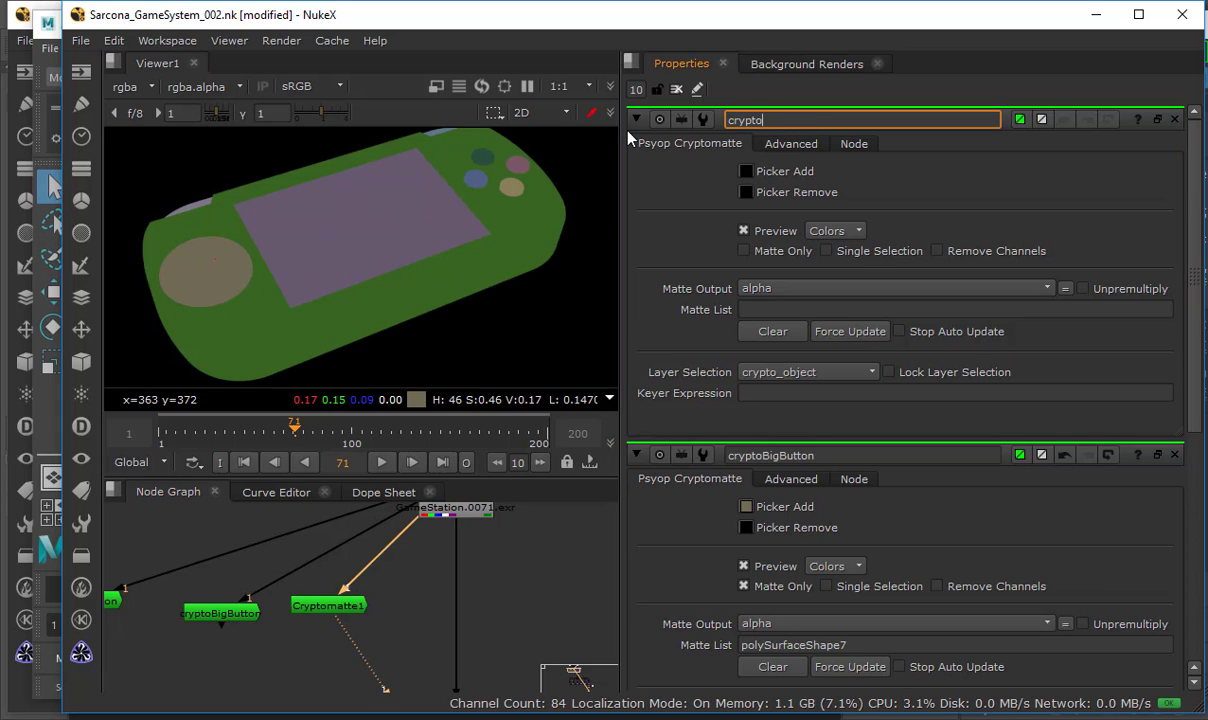
pyautogui.write('Screen')
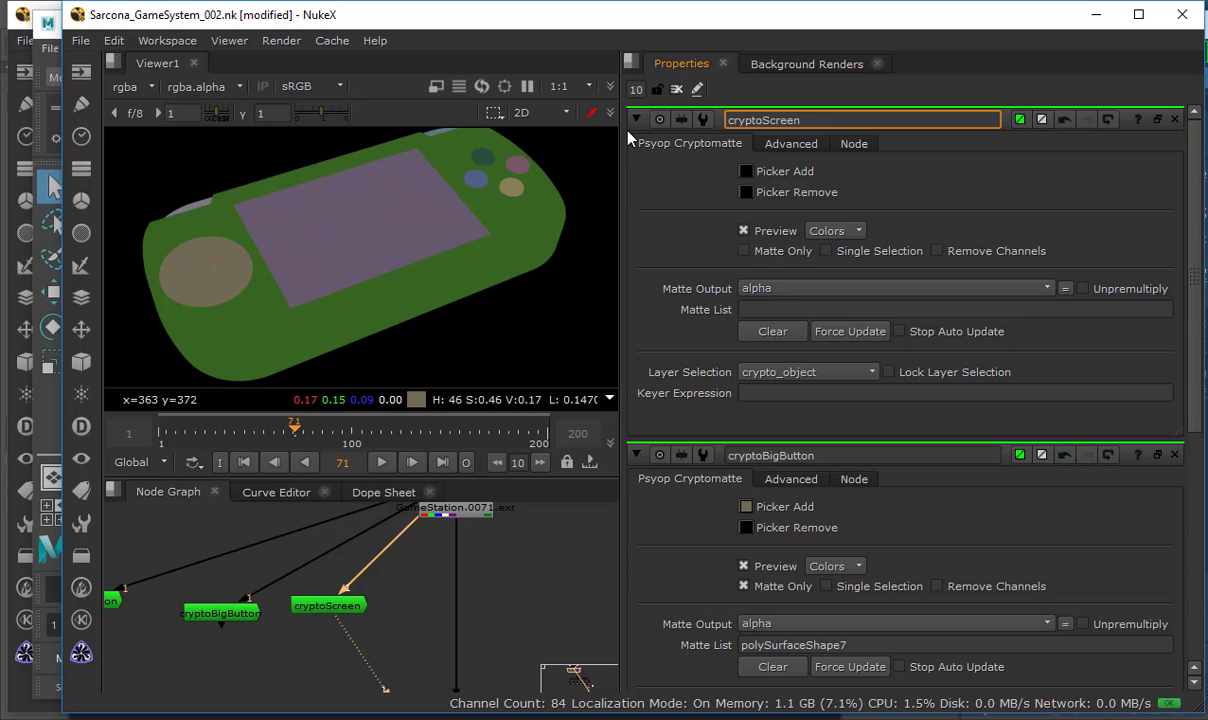
# Add the device's screen to the cryptoScreen matte with Picker Add.
pyautogui.click(745, 171)
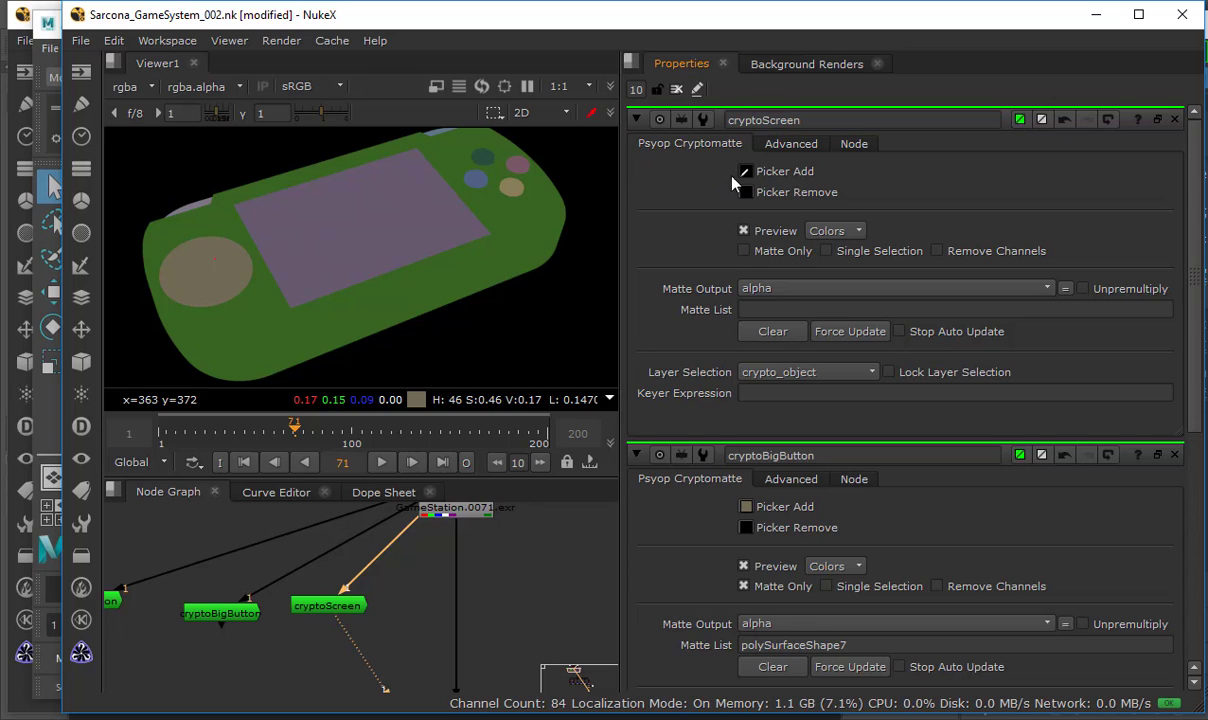
pyautogui.keyDown('ctrl'); pyautogui.click(381, 252); pyautogui.keyUp('ctrl')
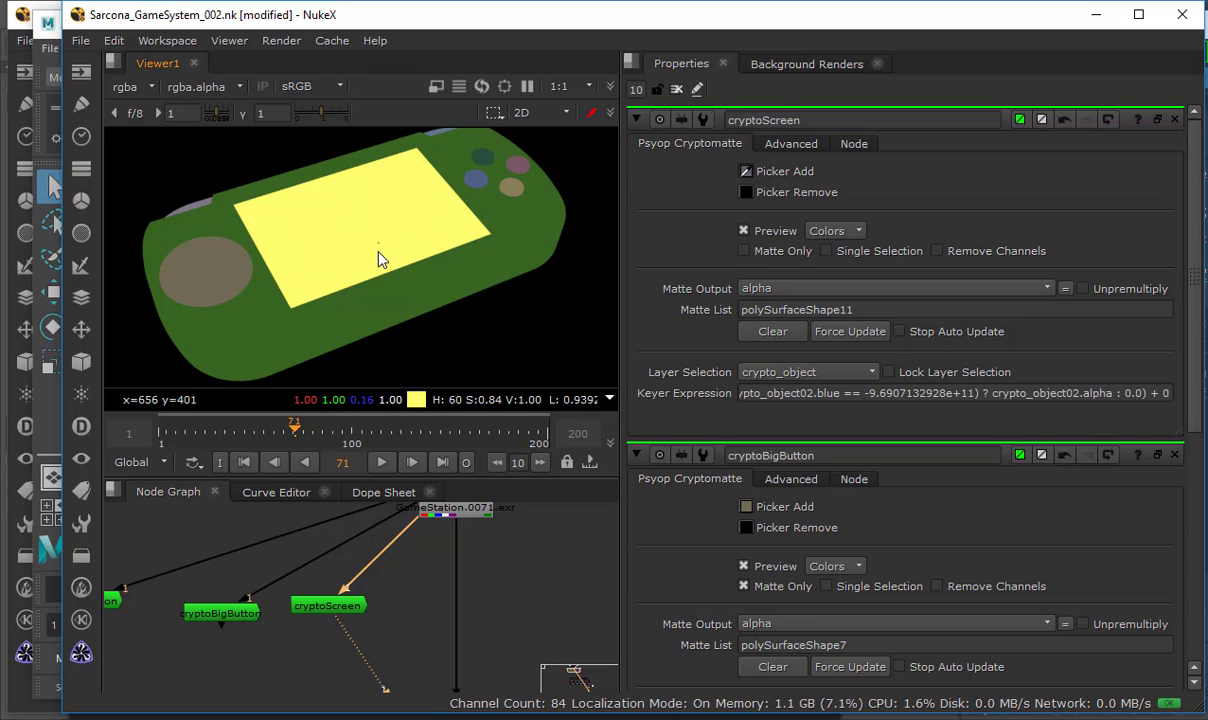
pyautogui.click(354, 604)
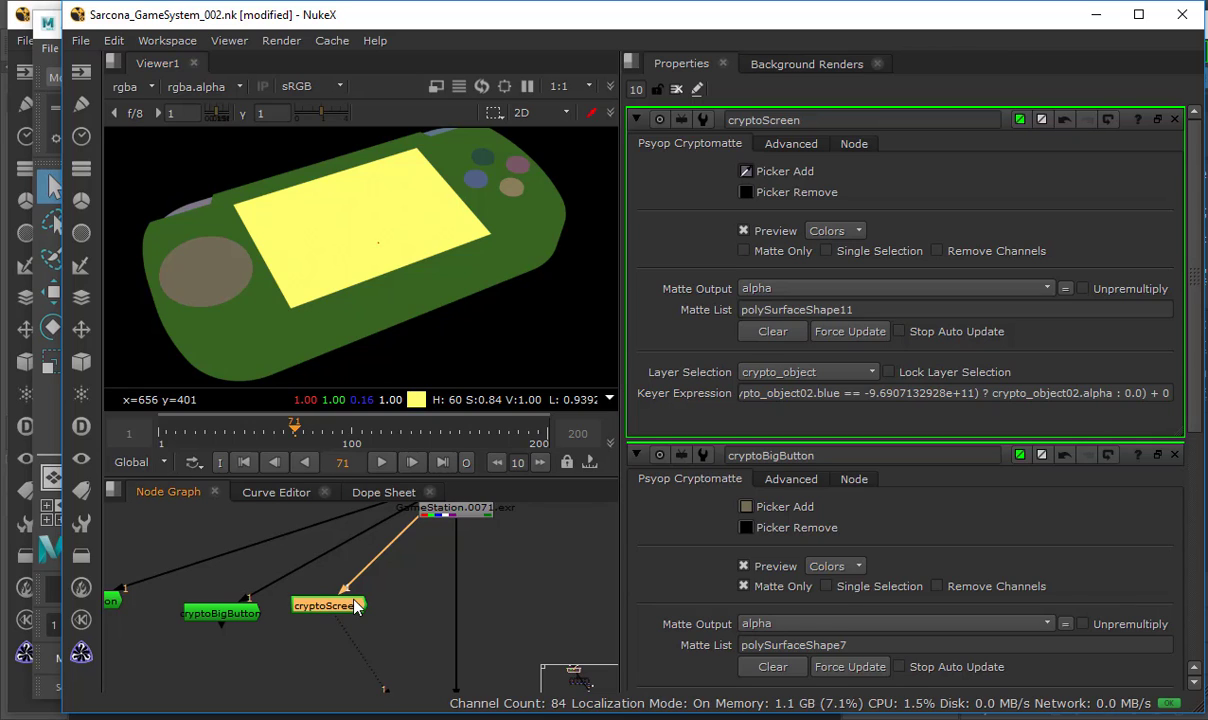
# Rearrange the cryptoButton, cryptoBigButton and cryptoScreen nodes farther from Read1, leaving room for another node beside cryptoScreen.
pyautogui.moveTo(384, 627); pyautogui.dragTo(455, 600, button='middle')
pyautogui.scroll(-1, 256, 560)
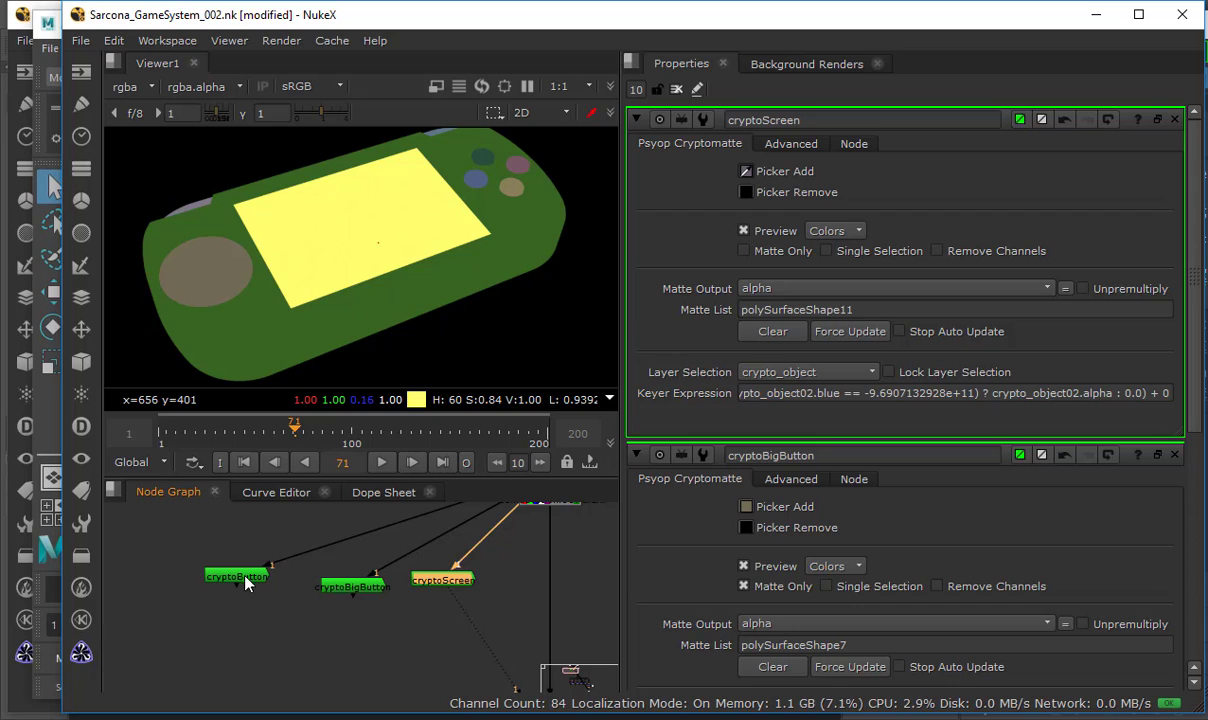
pyautogui.moveTo(248, 585); pyautogui.dragTo(173, 545)
pyautogui.moveTo(345, 585); pyautogui.dragTo(243, 554)
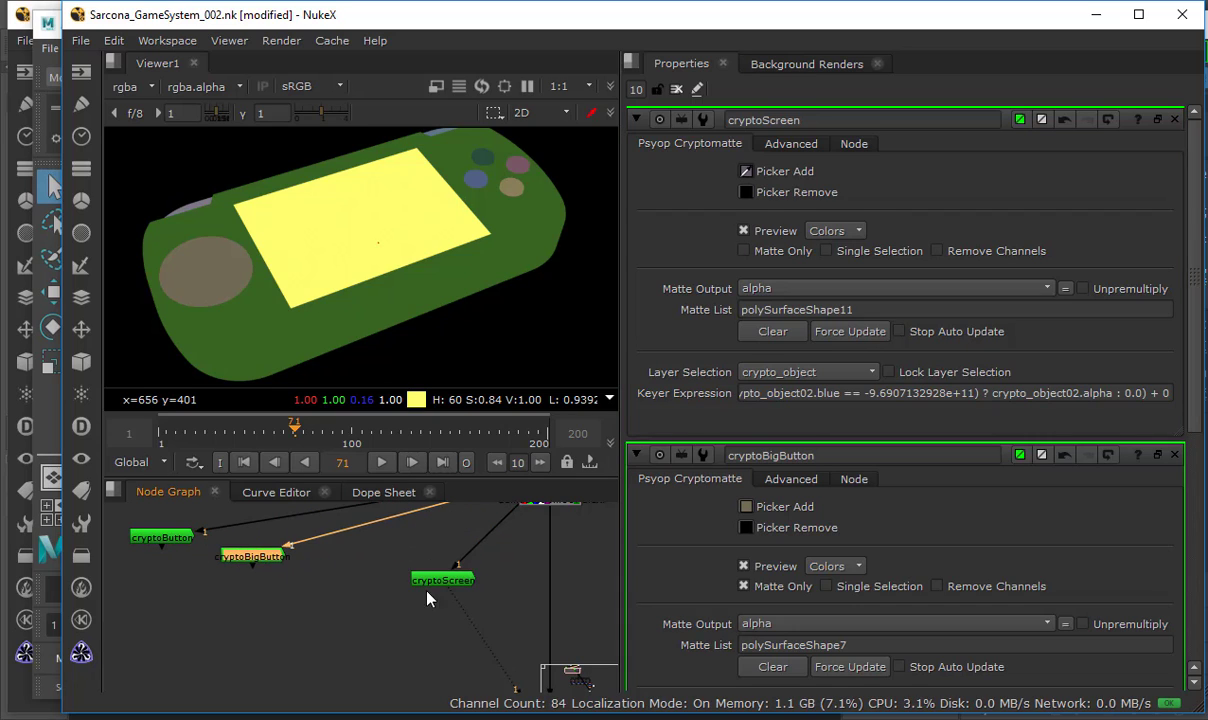
pyautogui.moveTo(432, 582); pyautogui.dragTo(316, 578)
# Add a fourth Cryptomatte node beside cryptoScreen, fed by Read1, and show it in the viewer.
pyautogui.click(437, 585)
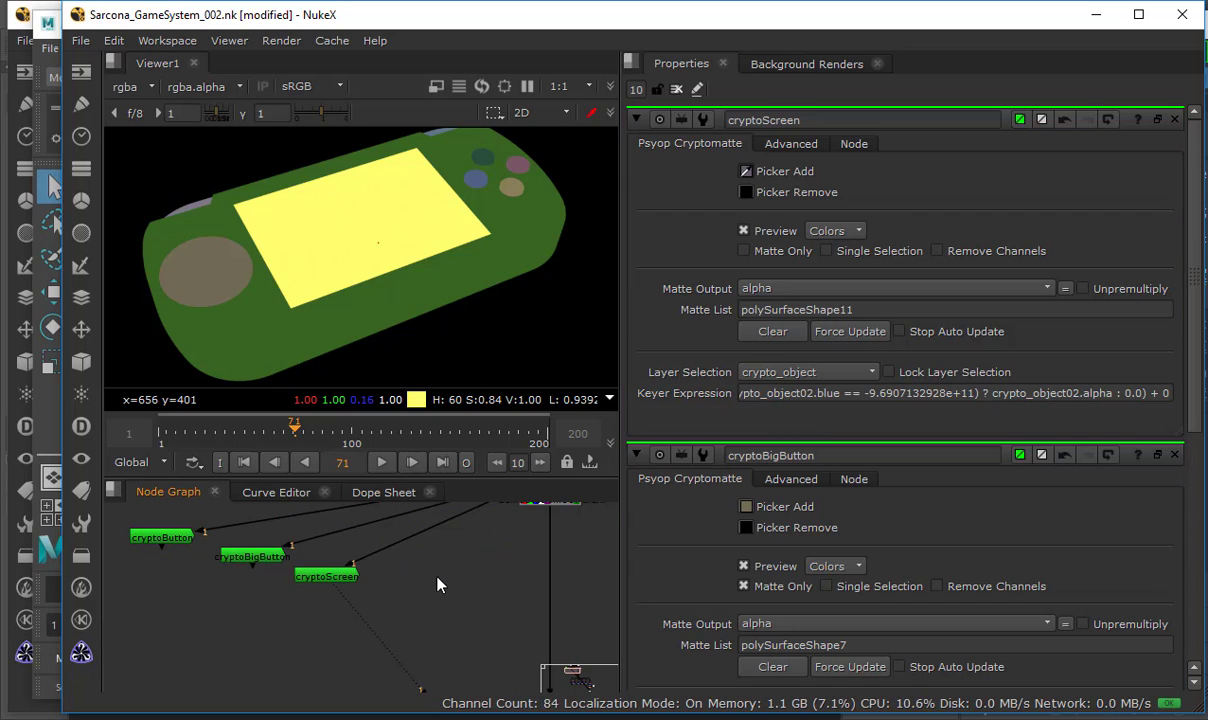
pyautogui.press('Tab')
pyautogui.press('Return')
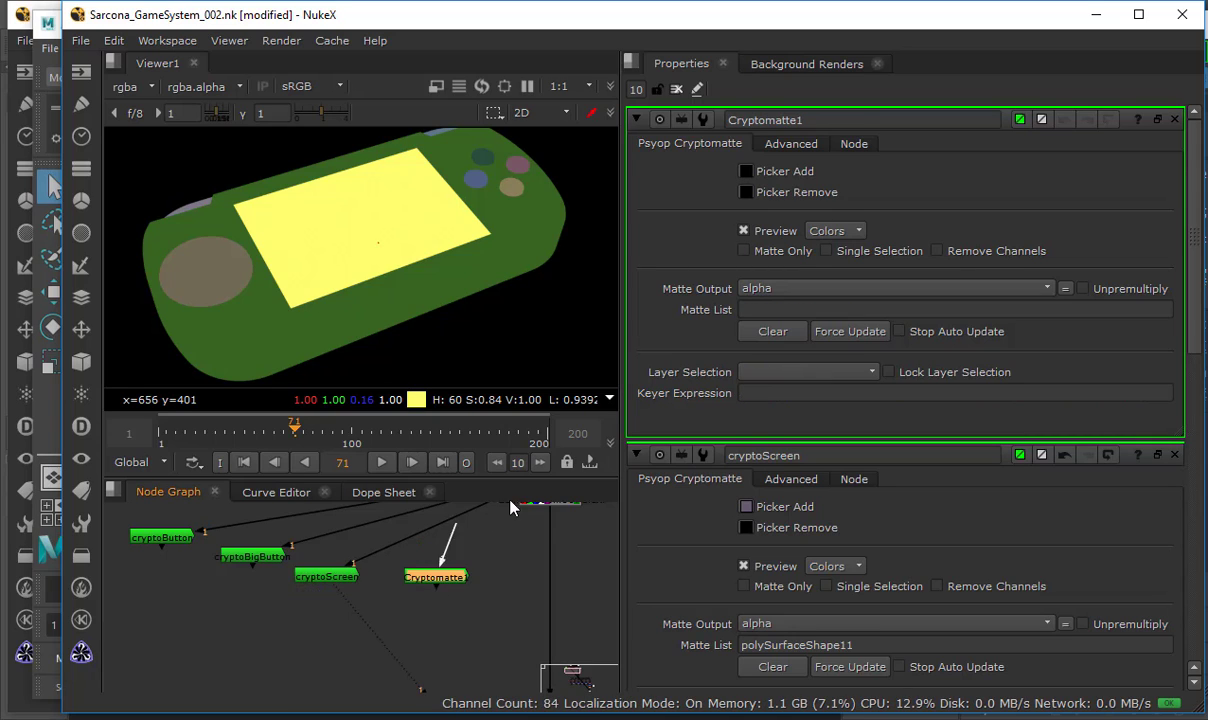
pyautogui.moveTo(510, 508); pyautogui.dragTo(510, 538, button='middle')
pyautogui.moveTo(455, 556); pyautogui.dragTo(548, 522)
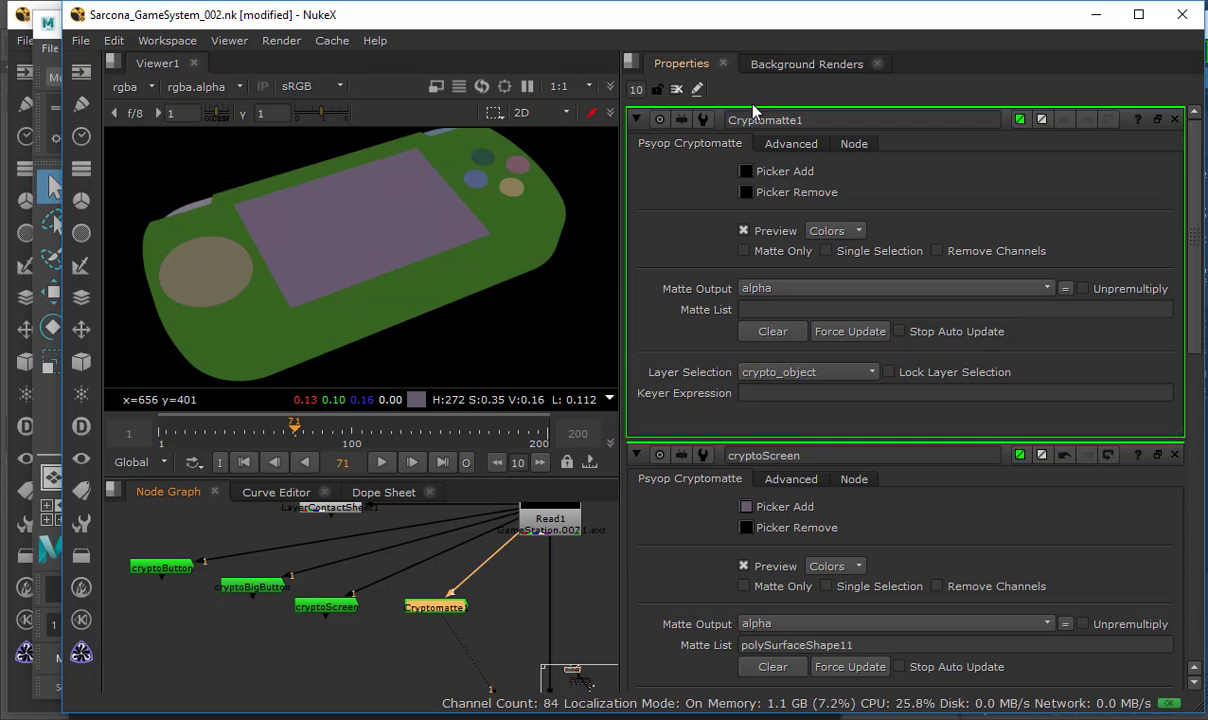
# Add the device's body to the new node's matte with Picker Add, and rename the node as cryptoSystem.
pyautogui.click(745, 171)
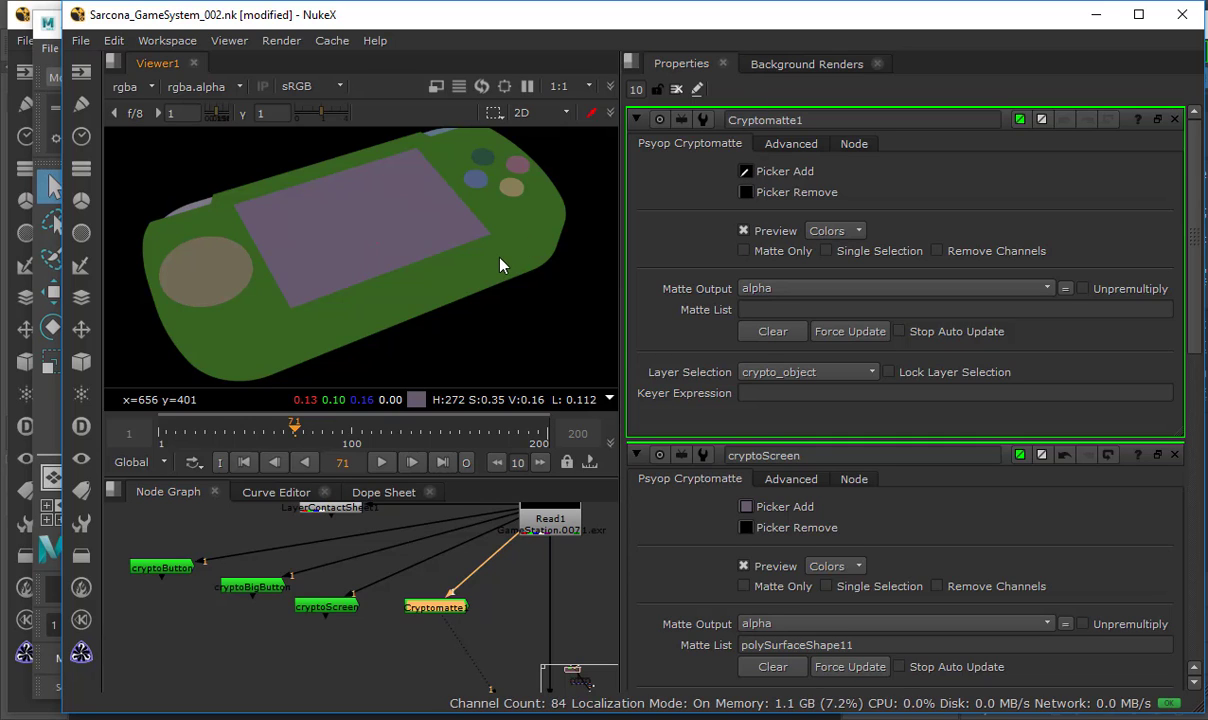
pyautogui.keyDown('ctrl'); pyautogui.click(501, 259); pyautogui.keyUp('ctrl')
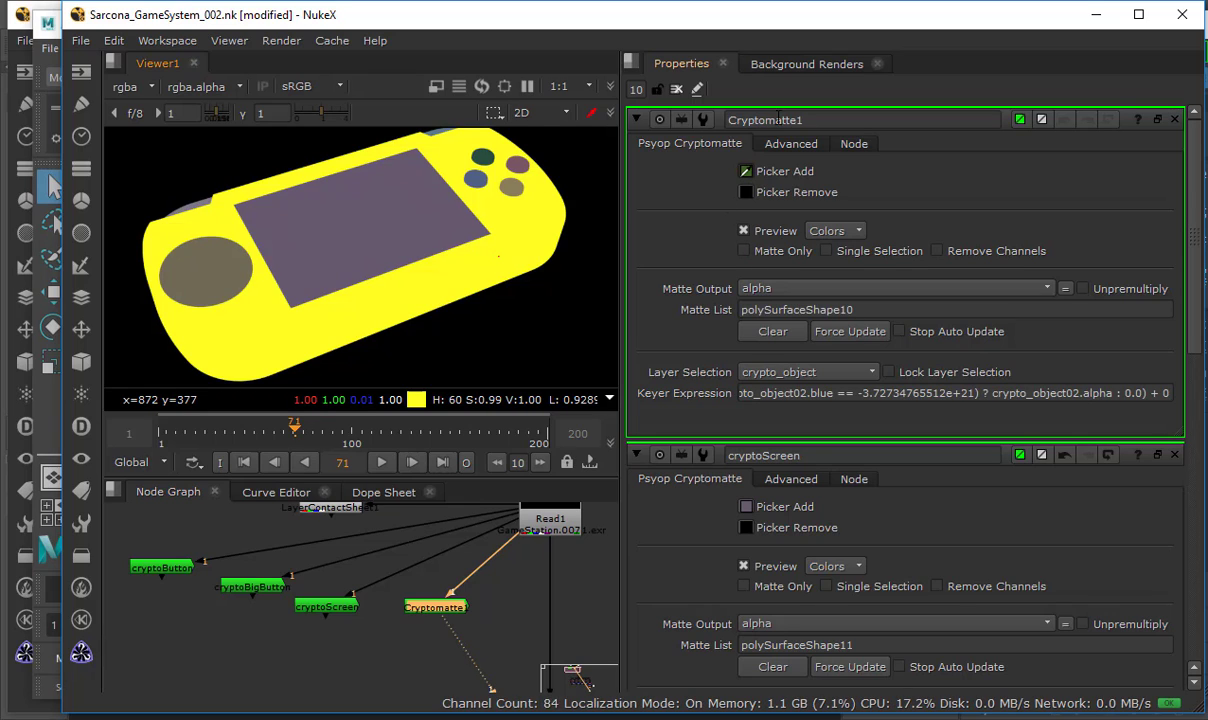
pyautogui.click(778, 119)
pyautogui.hotkey('ctrl', 'a')
pyautogui.write('cryptoS')
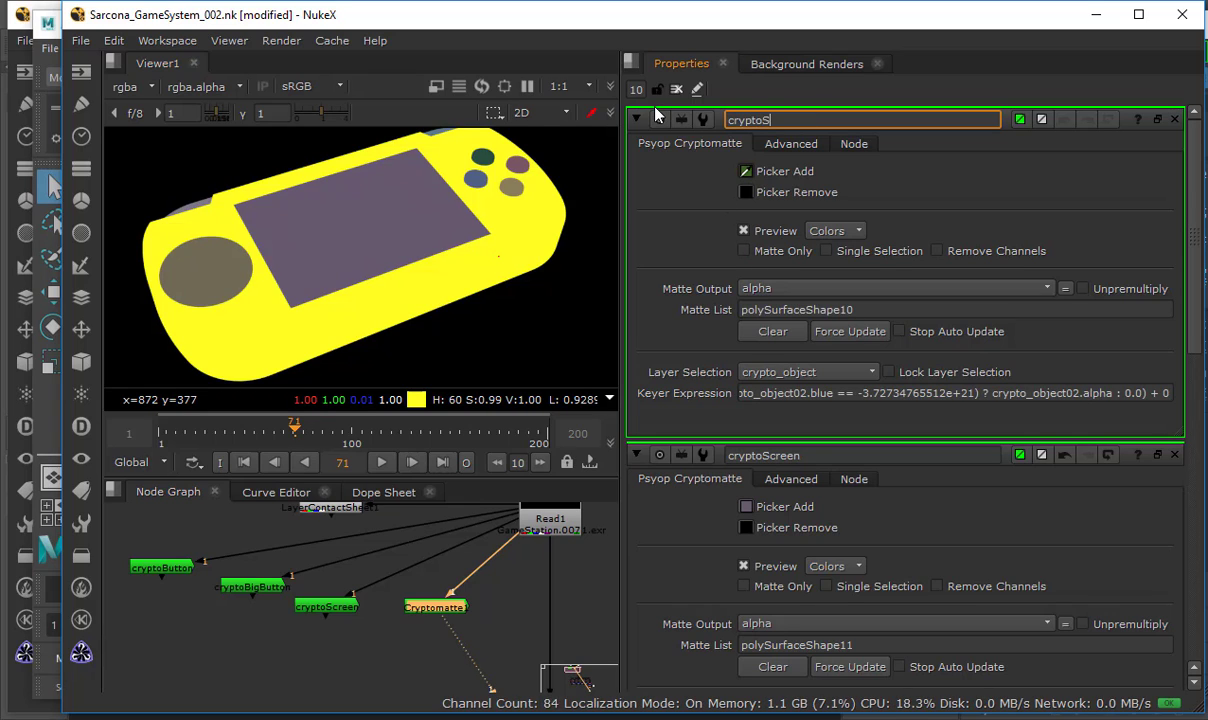
pyautogui.write('ystem')
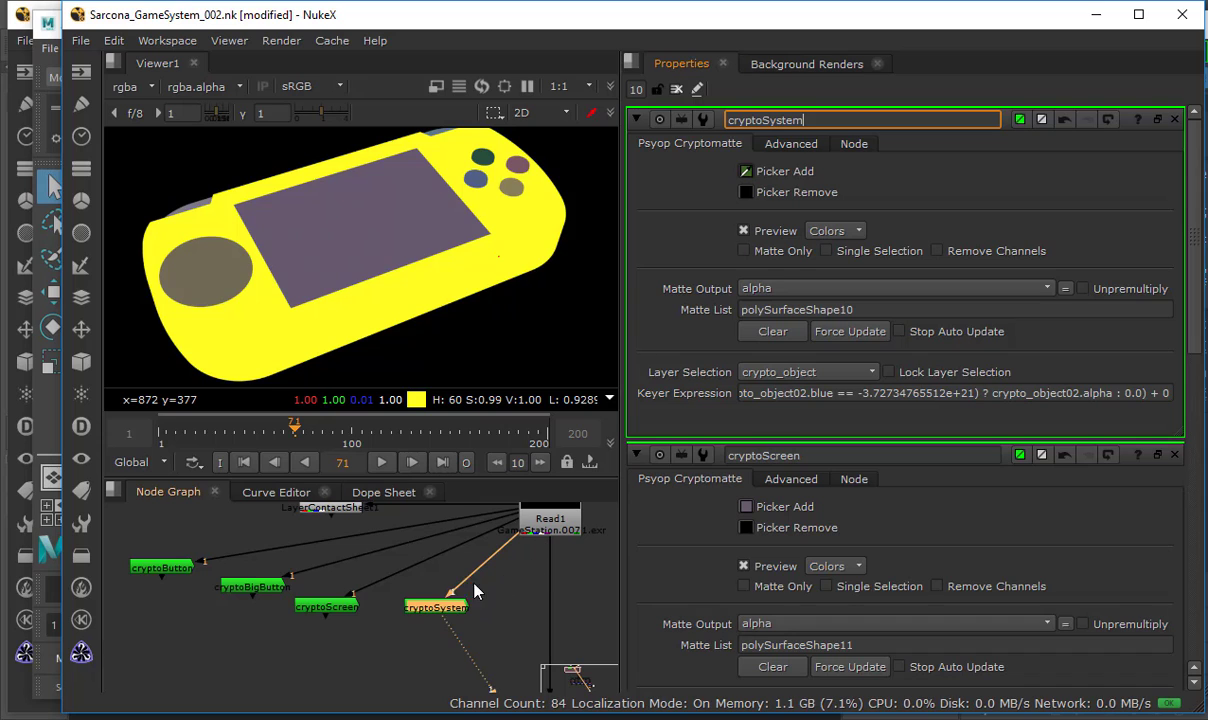
pyautogui.moveTo(438, 606); pyautogui.dragTo(423, 613)
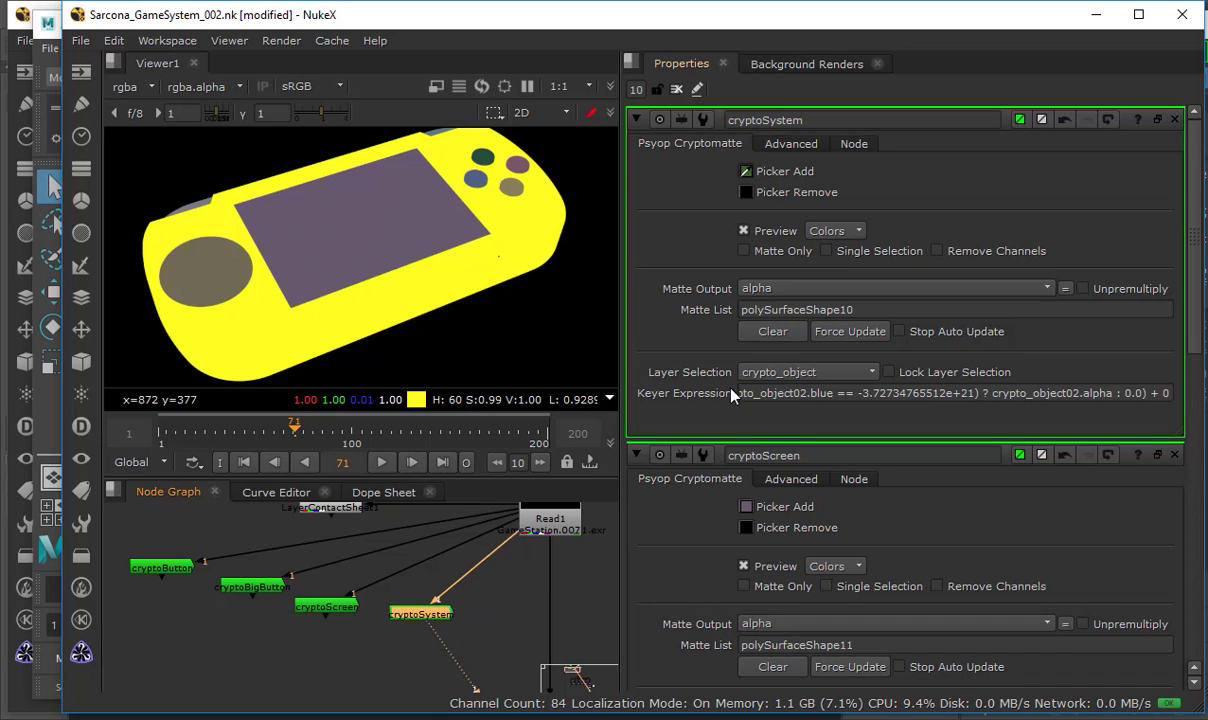
# Enable Matte Only on both the cryptoSystem and cryptoScreen nodes.
pyautogui.click(743, 251)
pyautogui.click(743, 586)
pyautogui.scroll(-3, 731, 538)
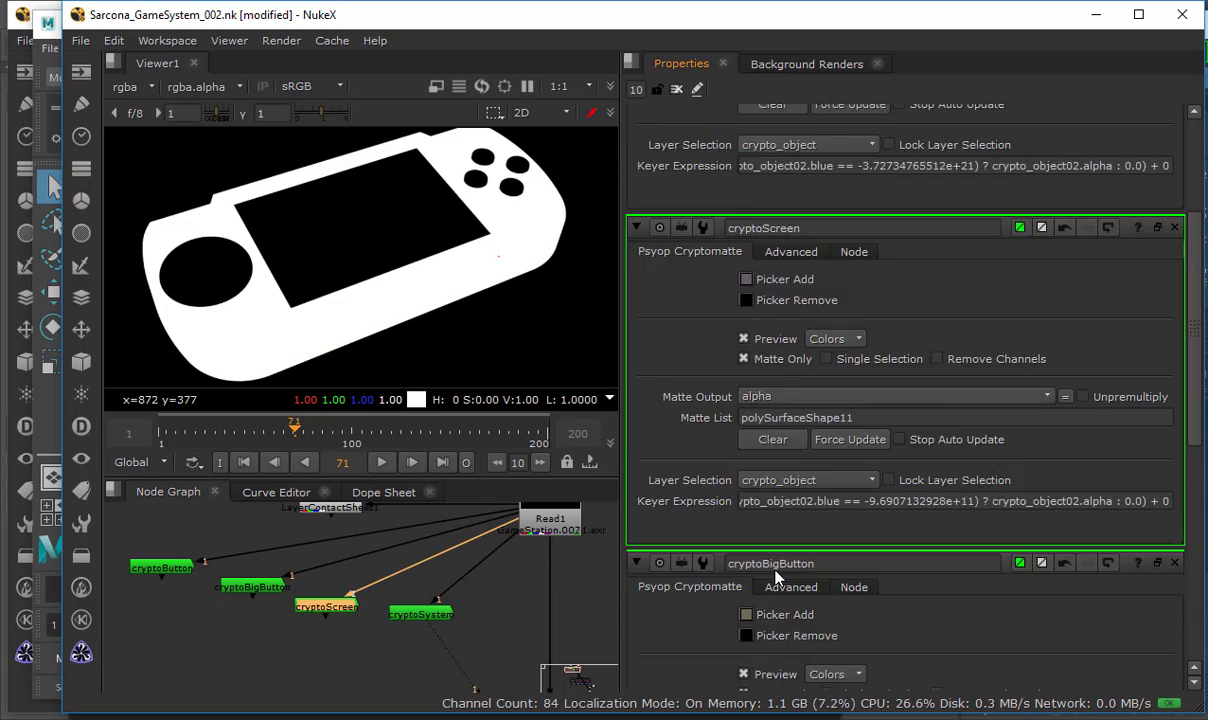
pyautogui.scroll(-5, 744, 560)
pyautogui.scroll(7, 744, 571)
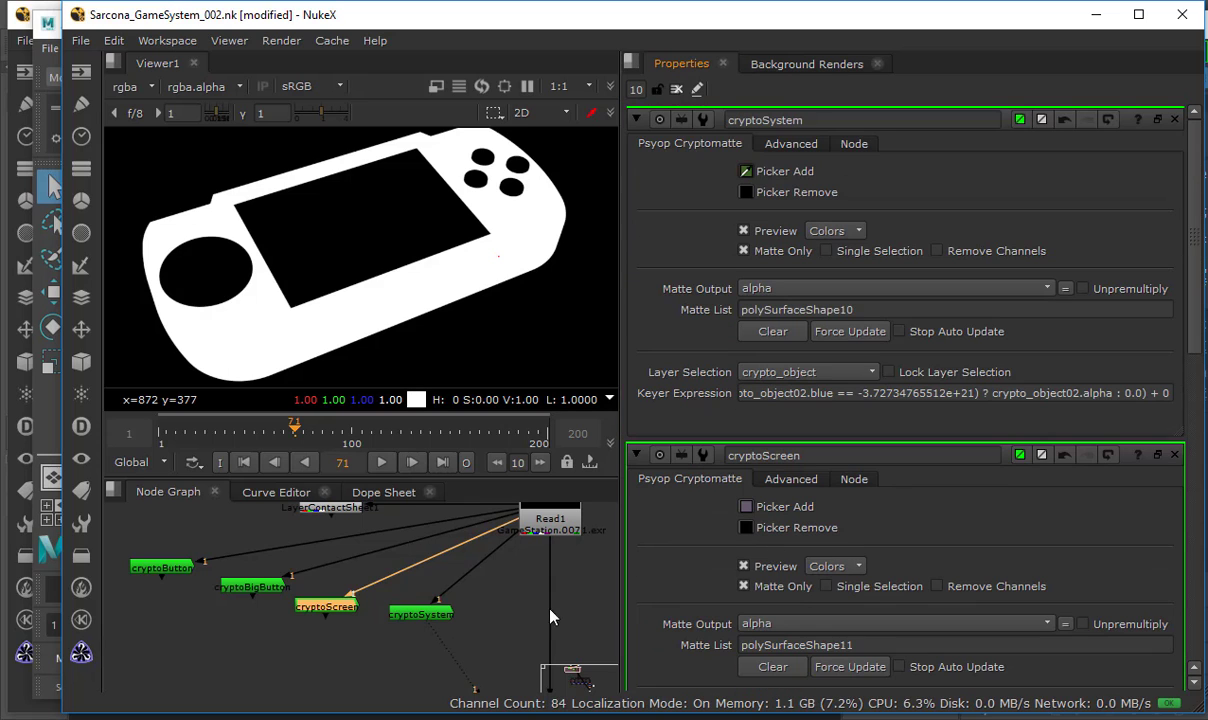
# Add a fifth Cryptomatte node beside cryptoSystem, fed by Read1, and show it in the viewer.
pyautogui.click(484, 625)
pyautogui.press('Tab')
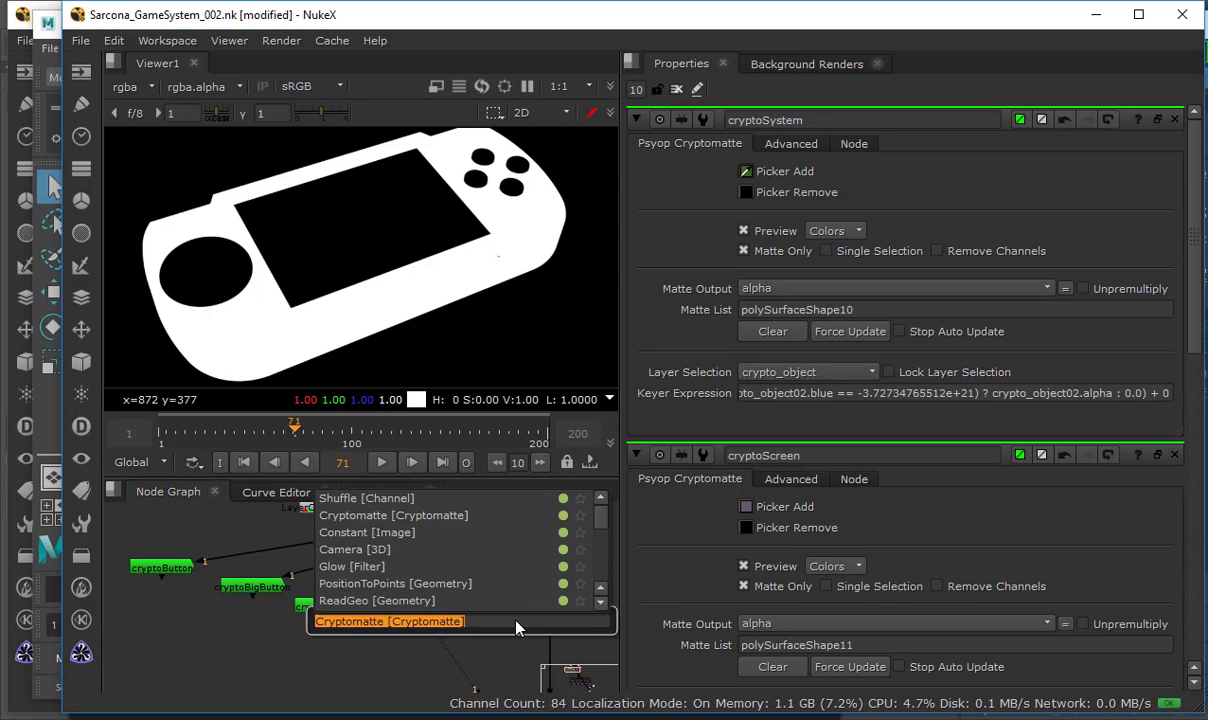
pyautogui.press('Return')
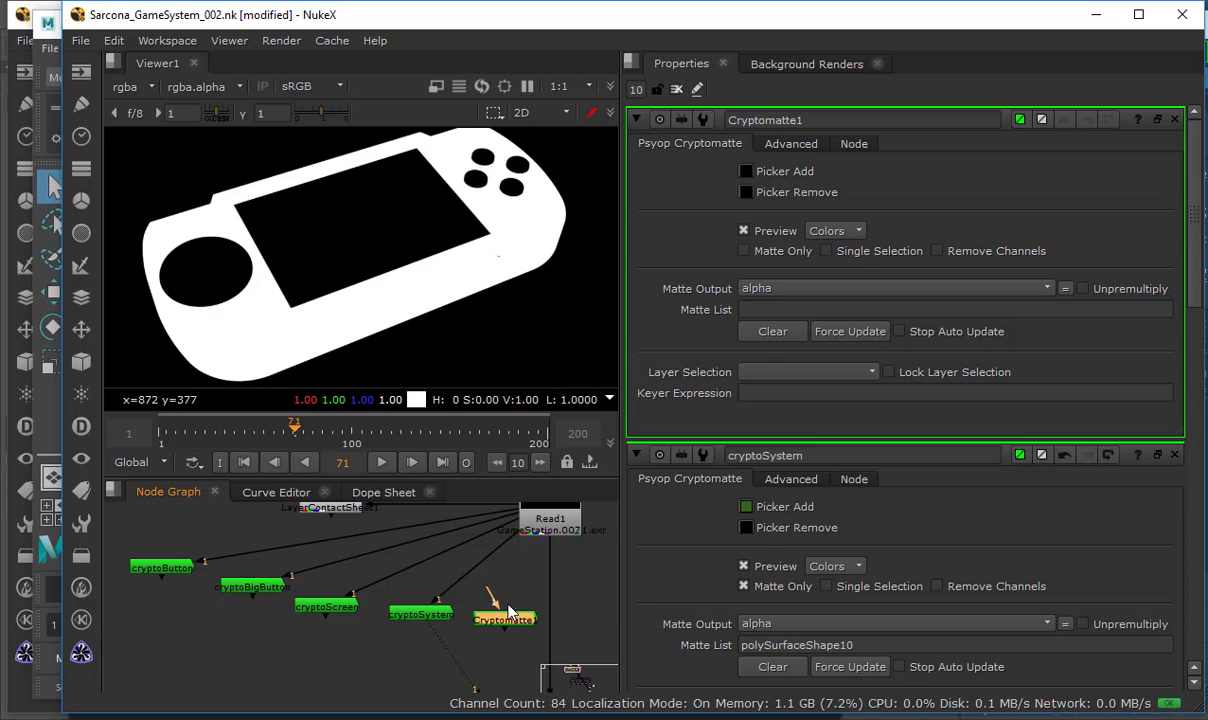
pyautogui.moveTo(490, 598); pyautogui.dragTo(547, 514)
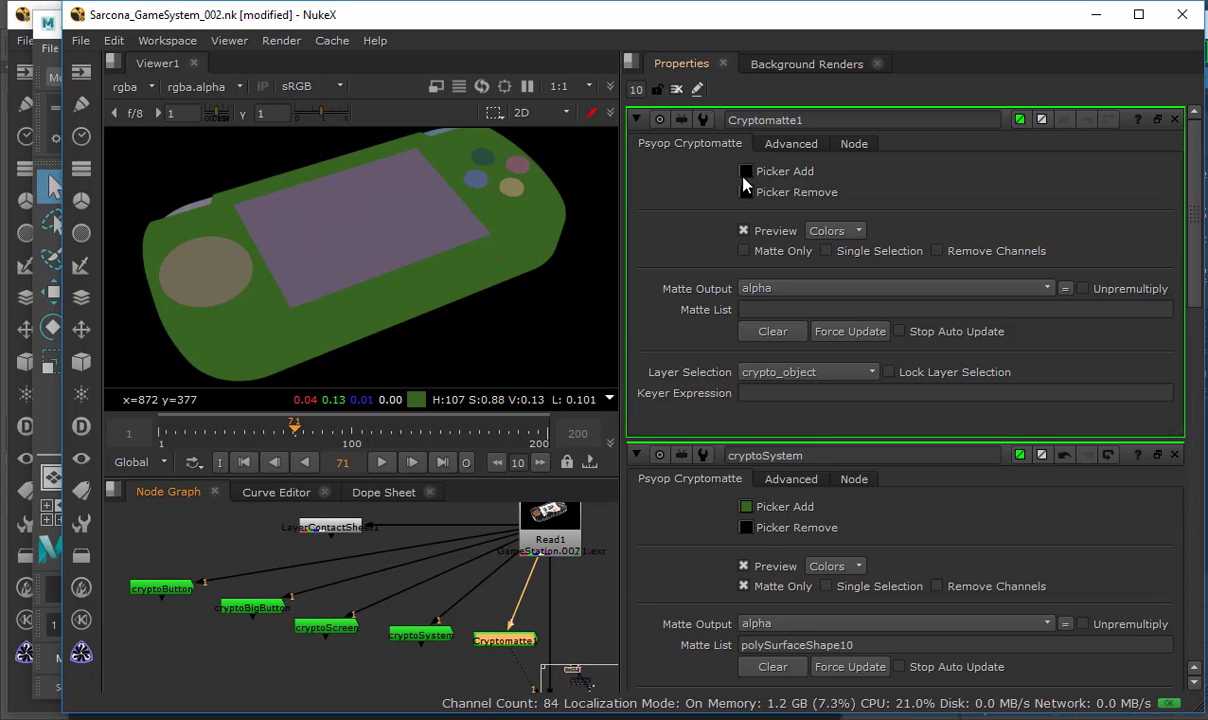
# Isolate the two bumpers on the device's upper edge in the new node with Picker Add and Matte Only.
pyautogui.click(745, 173)
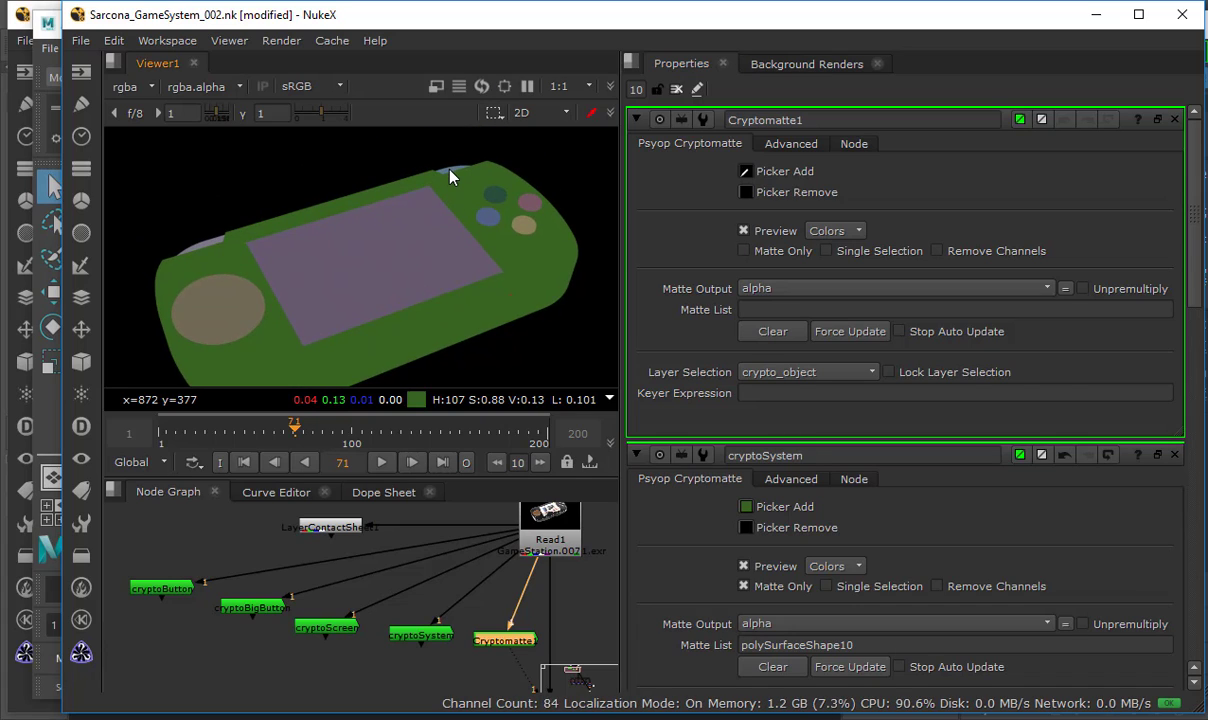
pyautogui.keyDown('ctrl'); pyautogui.click(450, 177); pyautogui.keyUp('ctrl')
pyautogui.keyDown('ctrl'); pyautogui.click(189, 231); pyautogui.keyUp('ctrl')
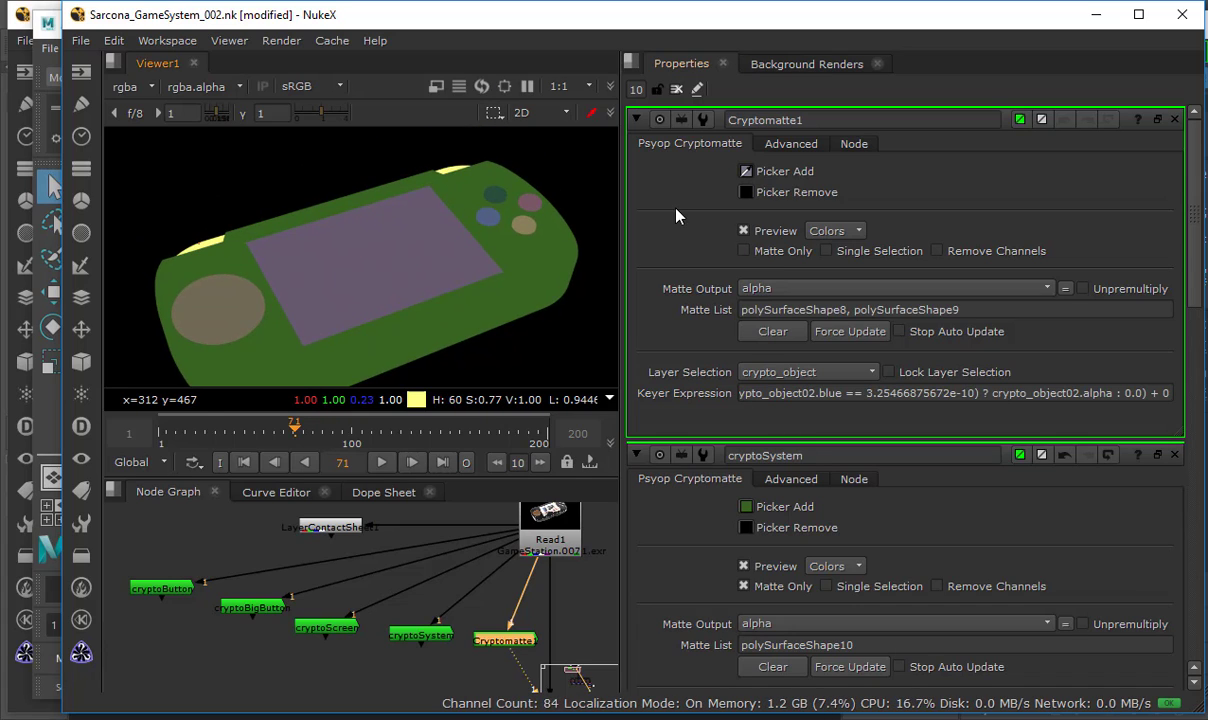
pyautogui.click(743, 251)
# Rename the bumper matte node as cryptoBumper.
pyautogui.doubleClick(766, 119)
pyautogui.write('cr')
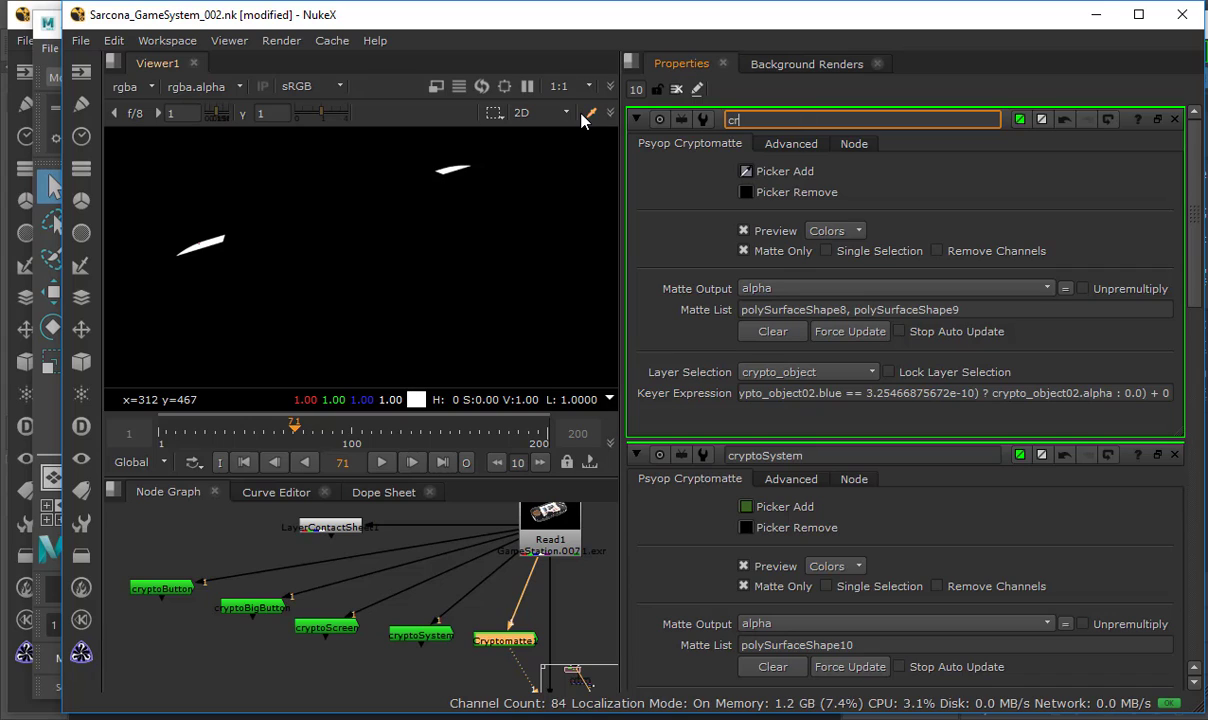
pyautogui.write('yptoBumper')
pyautogui.press('Return')
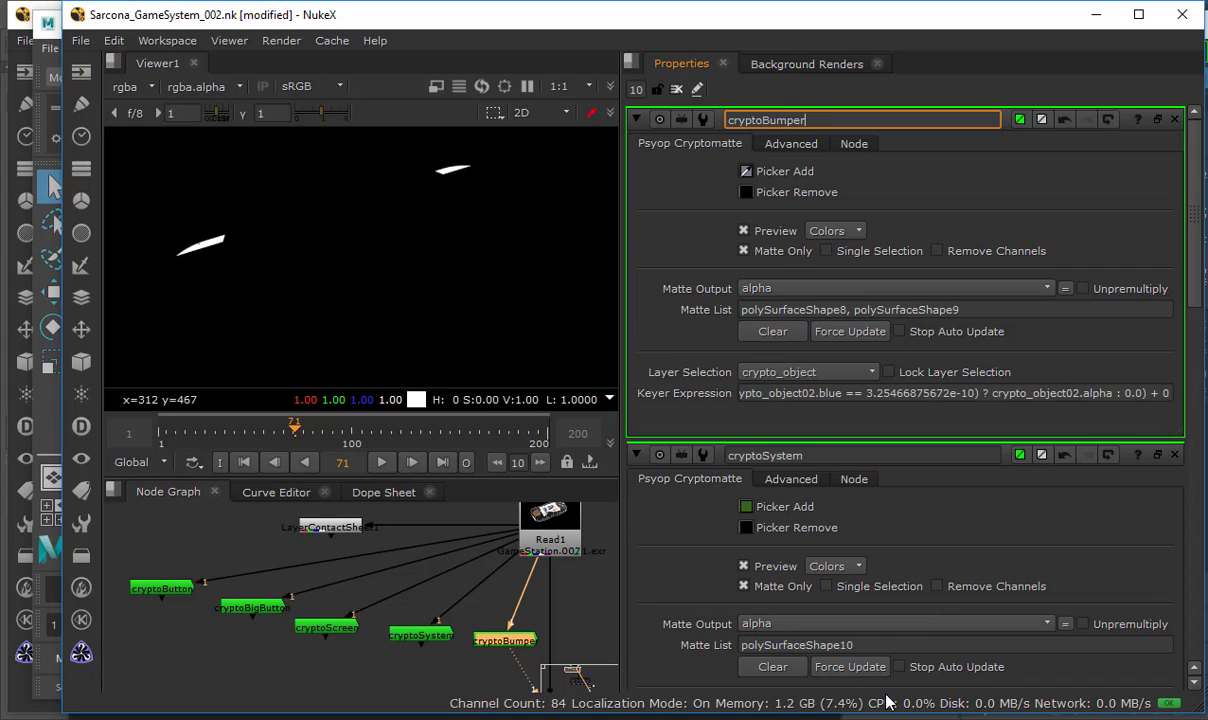
pyautogui.click(925, 615)
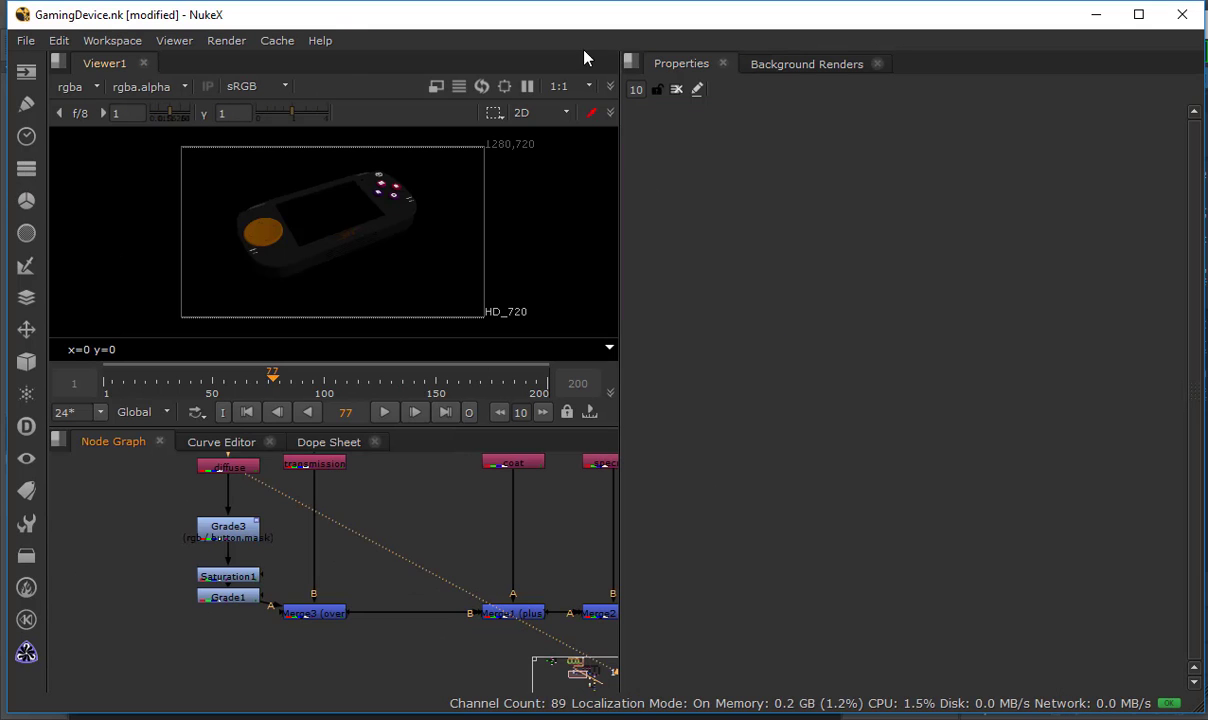
pyautogui.moveTo(789, 62); pyautogui.dragTo(1207, 168)
pyautogui.hotkey('alt', 'Tab')
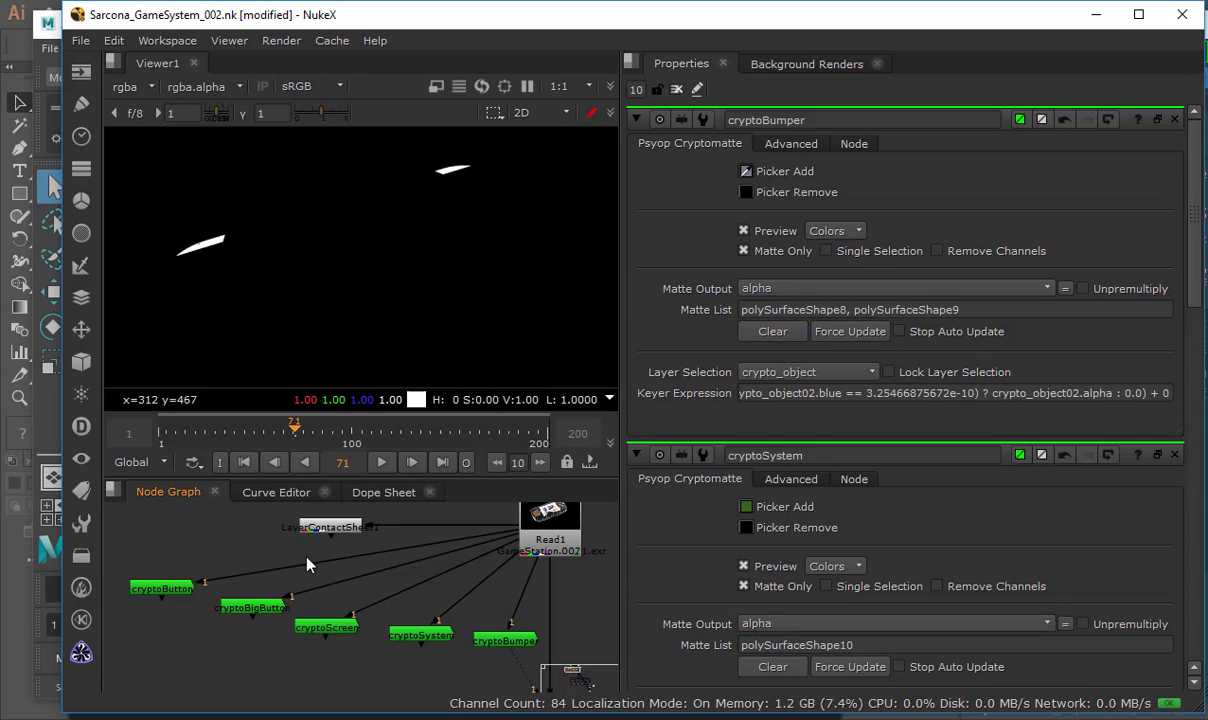
# Maximize the node graph and move the LayerContactSheet node farther away from Read1.
pyautogui.press('space')
pyautogui.moveTo(512, 502); pyautogui.dragTo(598, 342, button='middle')
pyautogui.scroll(1, 607, 348)
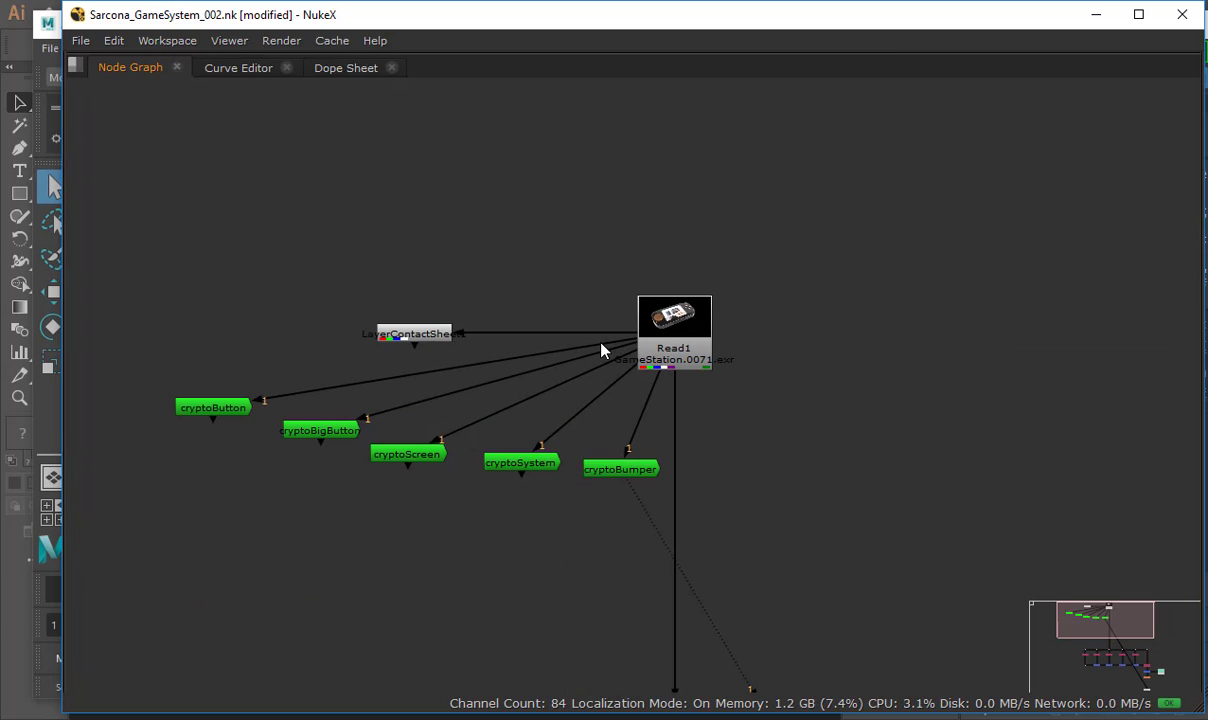
pyautogui.moveTo(421, 347); pyautogui.dragTo(196, 340)
pyautogui.moveTo(578, 420); pyautogui.dragTo(668, 398, button='middle')
pyautogui.click(660, 528)
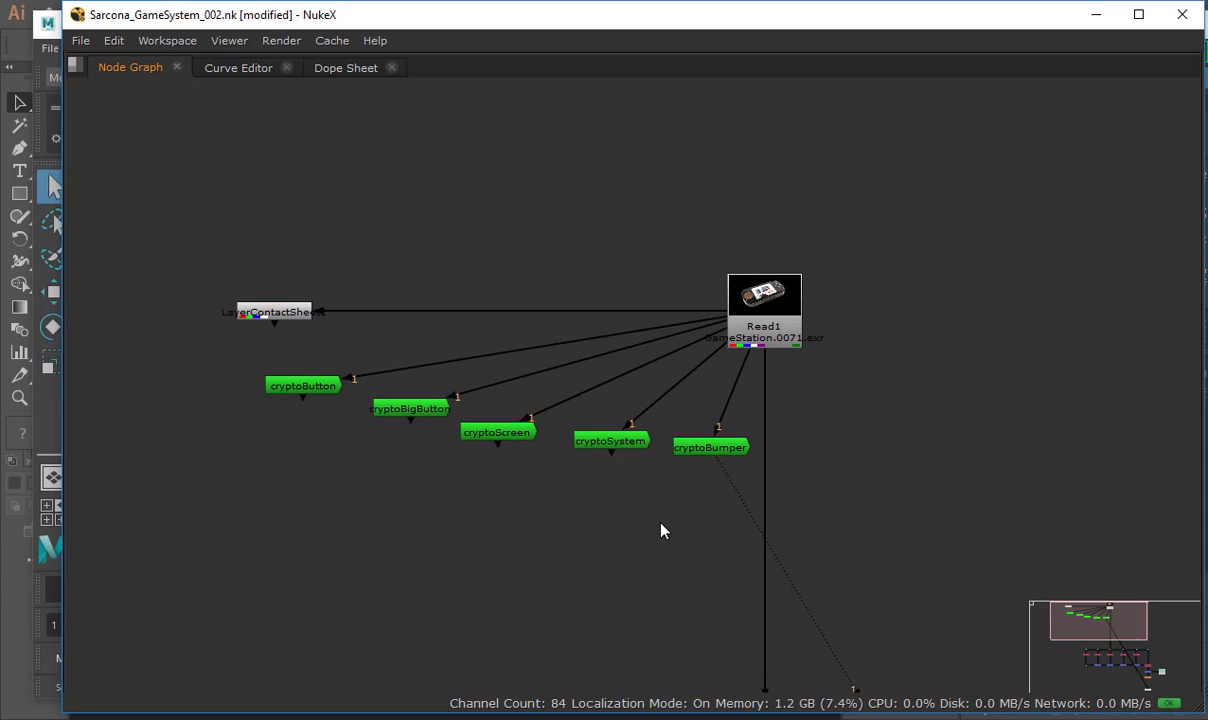
pyautogui.press('Tab')
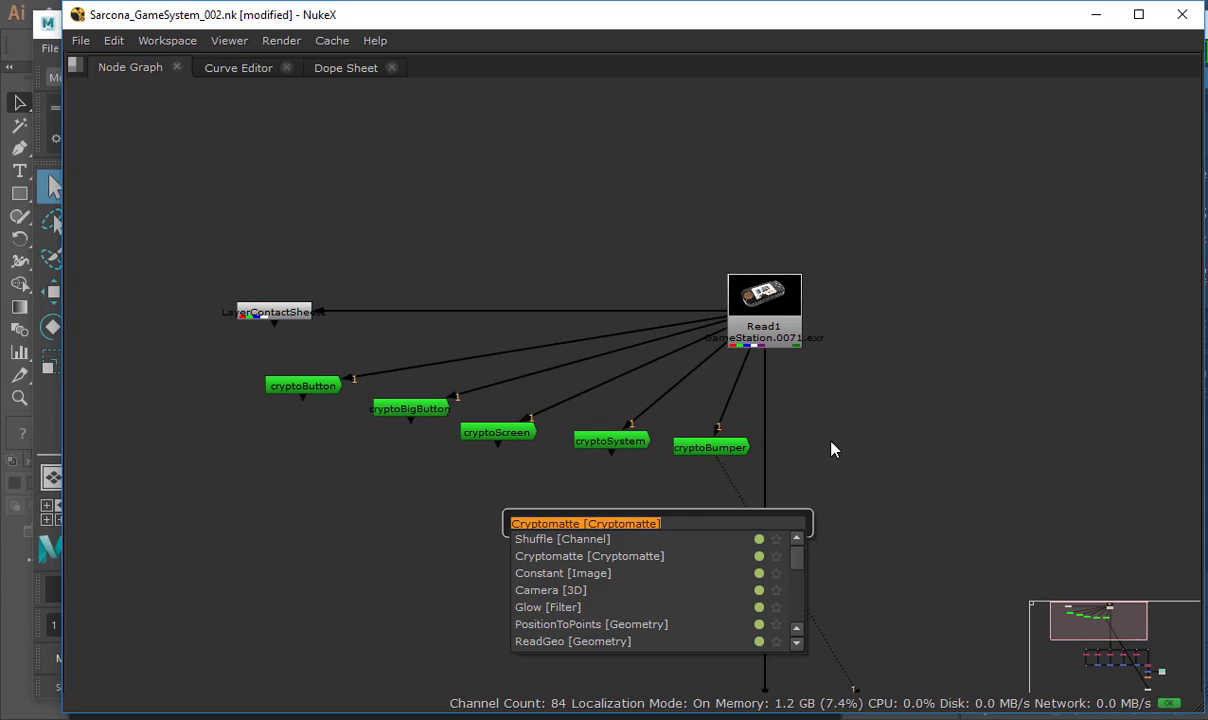
pyautogui.press('Escape')
# Insert a dot on the main pipe below Read1, feed cryptoBumper from it, and move cryptoBumper and cryptoSystem lower.
pyautogui.press('ctrl')
pyautogui.keyDown('ctrl'); pyautogui.moveTo(764, 524); pyautogui.dragTo(764, 419); pyautogui.keyUp('ctrl')
pyautogui.moveTo(743, 372); pyautogui.dragTo(614, 600)
pyautogui.moveTo(634, 437); pyautogui.dragTo(428, 642)
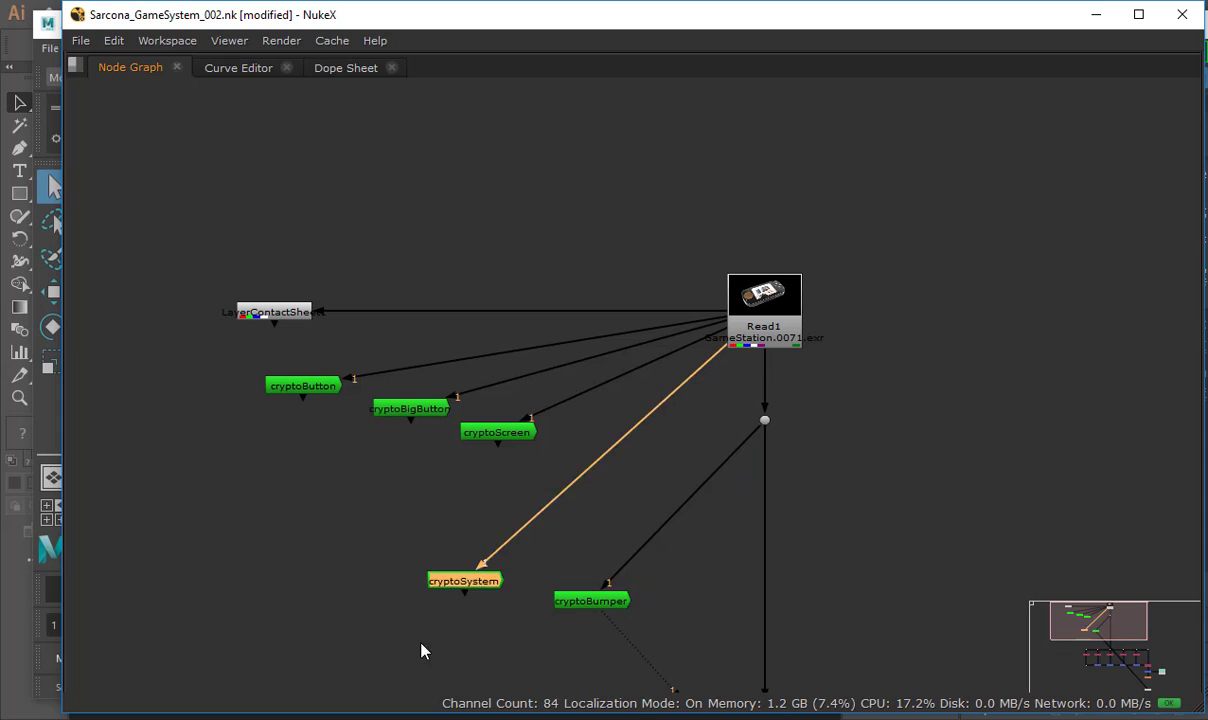
# Insert a second dot on the cryptoBumper branch, level with the first, and feed cryptoSystem from it, placed beside cryptoBumper.
pyautogui.press('ctrl')
pyautogui.keyDown('ctrl'); pyautogui.moveTo(681, 509); pyautogui.dragTo(592, 463); pyautogui.keyUp('ctrl')
pyautogui.moveTo(688, 368); pyautogui.dragTo(602, 421)
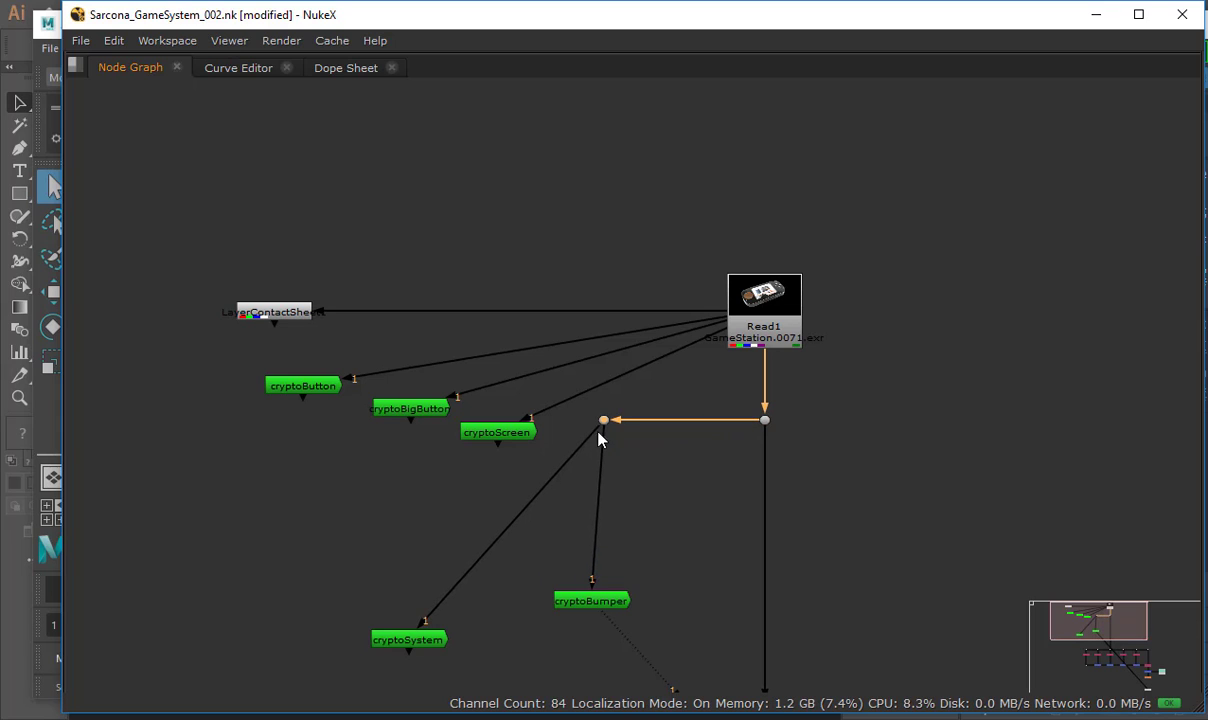
pyautogui.moveTo(430, 624); pyautogui.dragTo(482, 584)
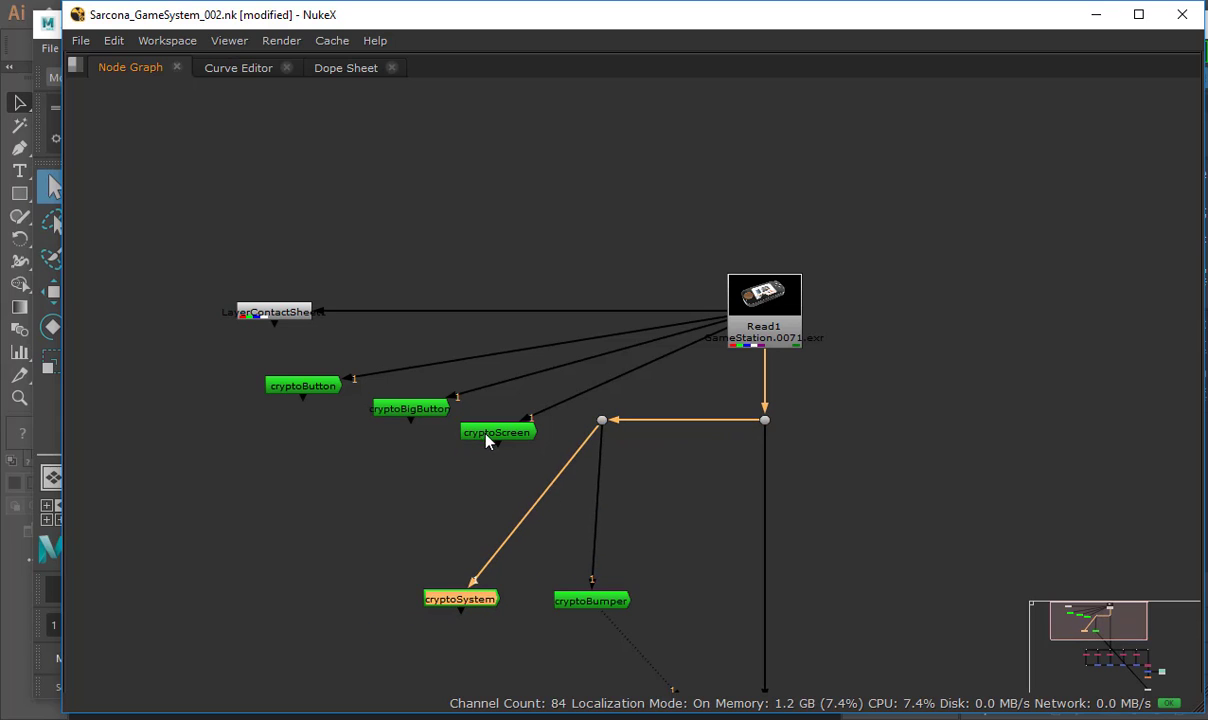
# Move cryptoScreen and cryptoBigButton down into the row beside cryptoSystem and cryptoBumper.
pyautogui.moveTo(485, 435); pyautogui.dragTo(291, 588)
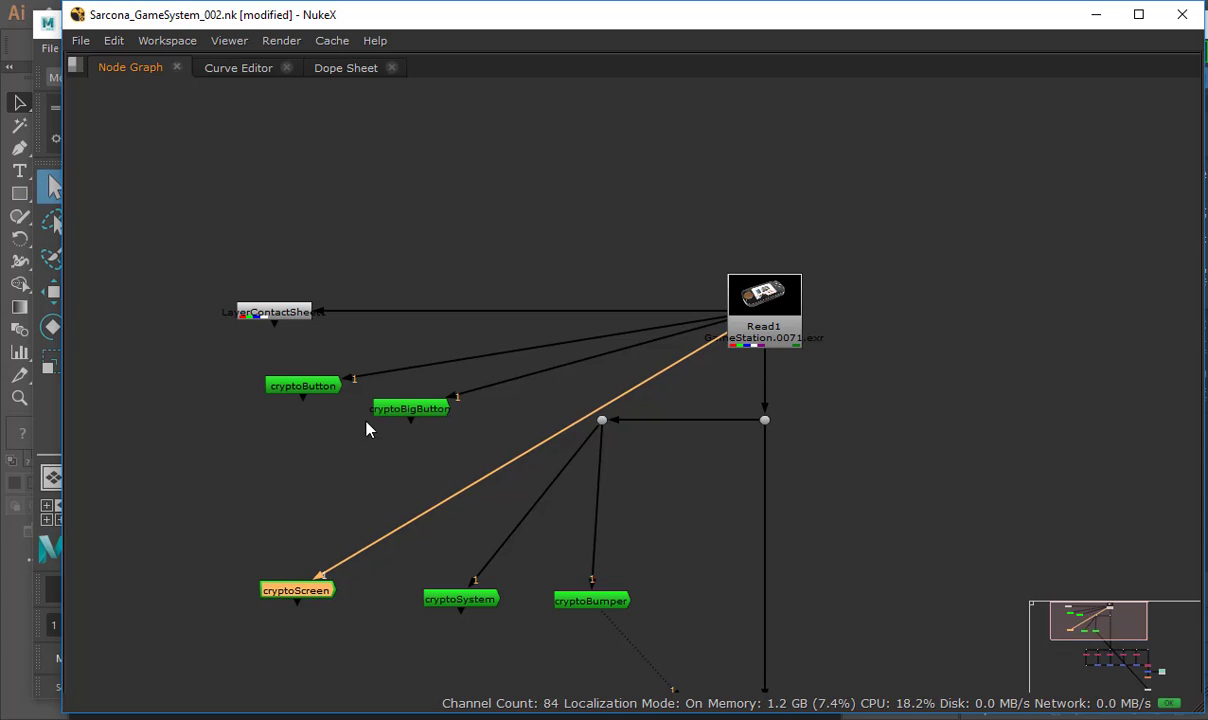
pyautogui.moveTo(400, 409); pyautogui.dragTo(369, 433)
pyautogui.moveTo(192, 613); pyautogui.dragTo(128, 599)
pyautogui.moveTo(215, 519); pyautogui.dragTo(393, 485, button='middle')
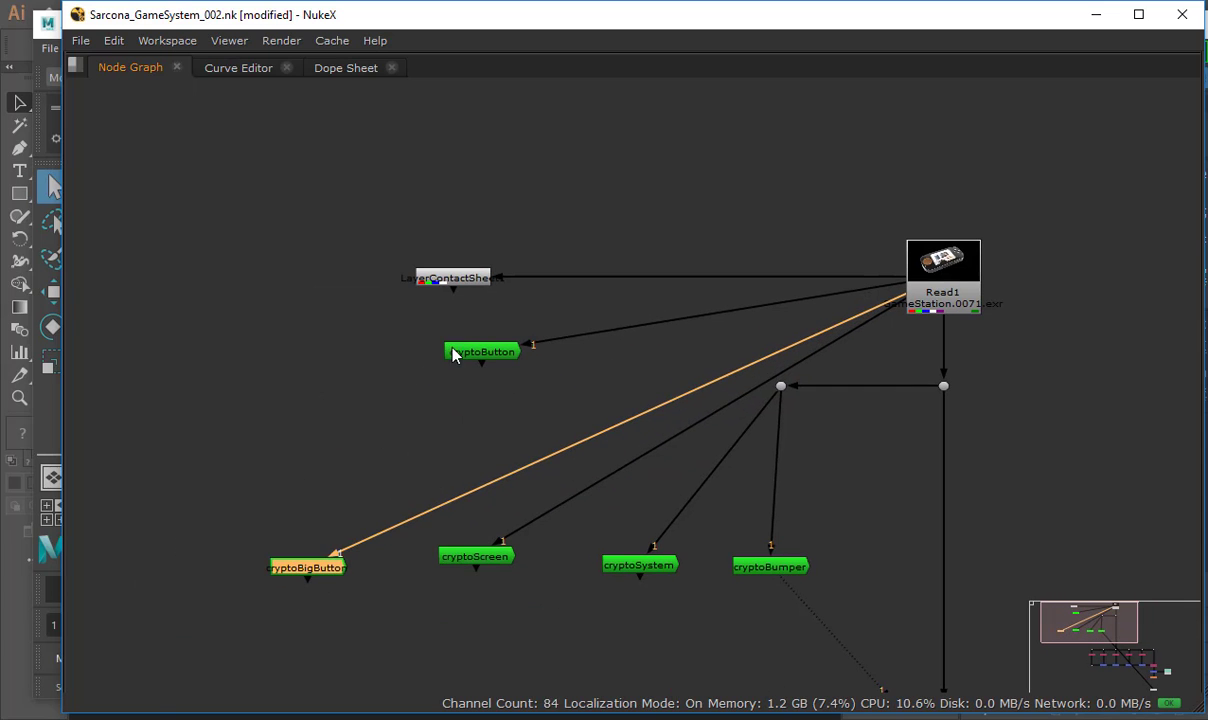
# Move cryptoButton into the row beside cryptoBigButton, and feed cryptoScreen through a new dot directly above it, branching from the cryptoBumper dot.
pyautogui.moveTo(494, 352); pyautogui.dragTo(185, 572)
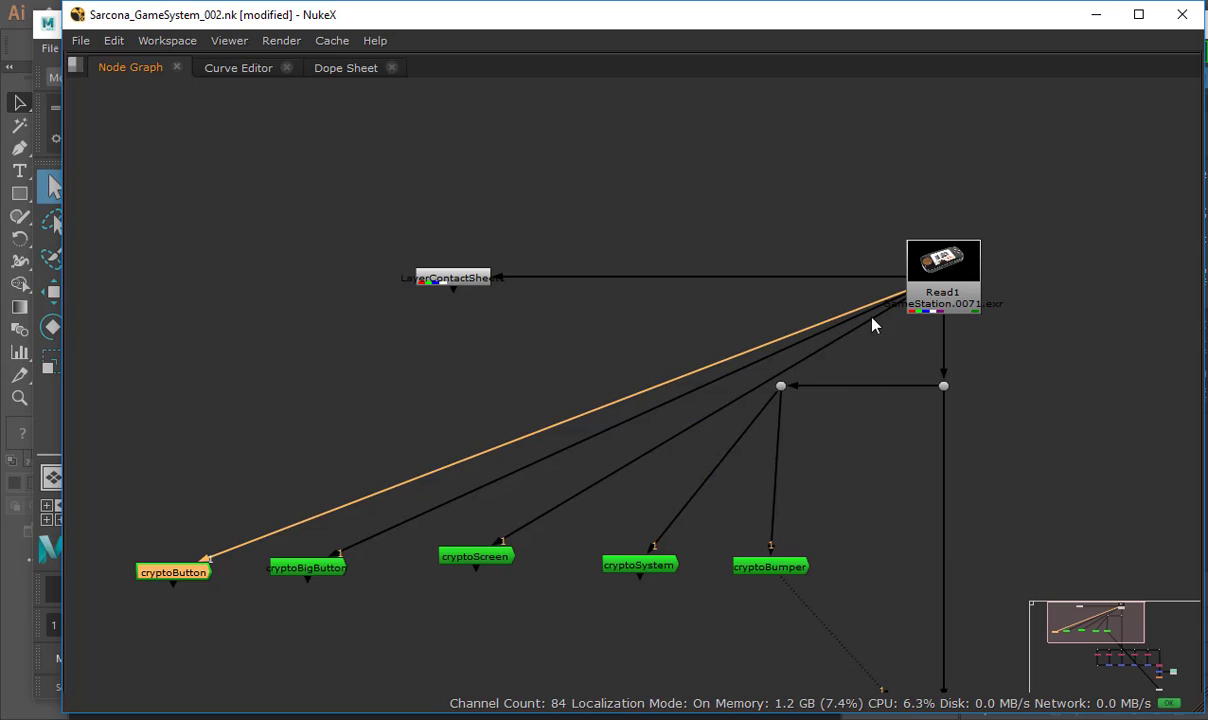
pyautogui.moveTo(889, 316)
pyautogui.mouseDown()
pyautogui.moveTo(808, 360)
pyautogui.moveTo(784, 389)
pyautogui.moveTo(900, 312)
pyautogui.mouseUp()
pyautogui.keyDown('ctrl'); pyautogui.moveTo(628, 465); pyautogui.dragTo(482, 388); pyautogui.keyUp('ctrl')
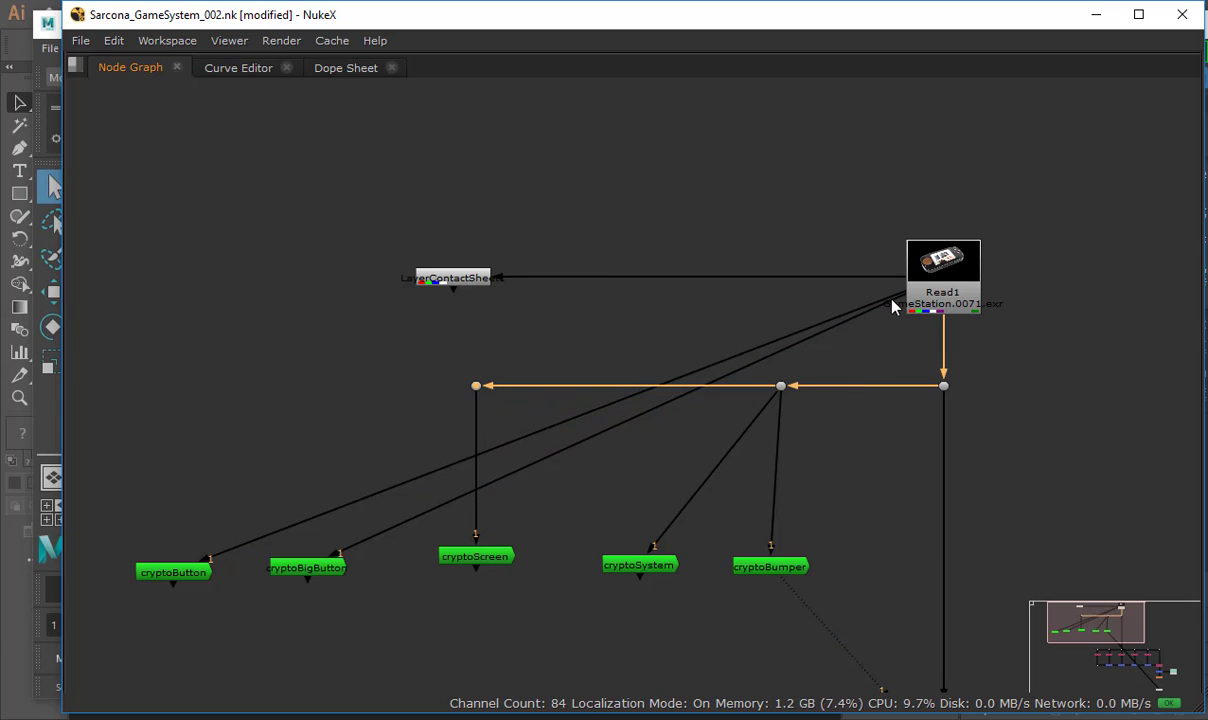
# Feed cryptoBigButton and cryptoButton from the dot above cryptoScreen, and insert a level dot directly above cryptoButton on its branch.
pyautogui.moveTo(895, 305); pyautogui.dragTo(477, 386)
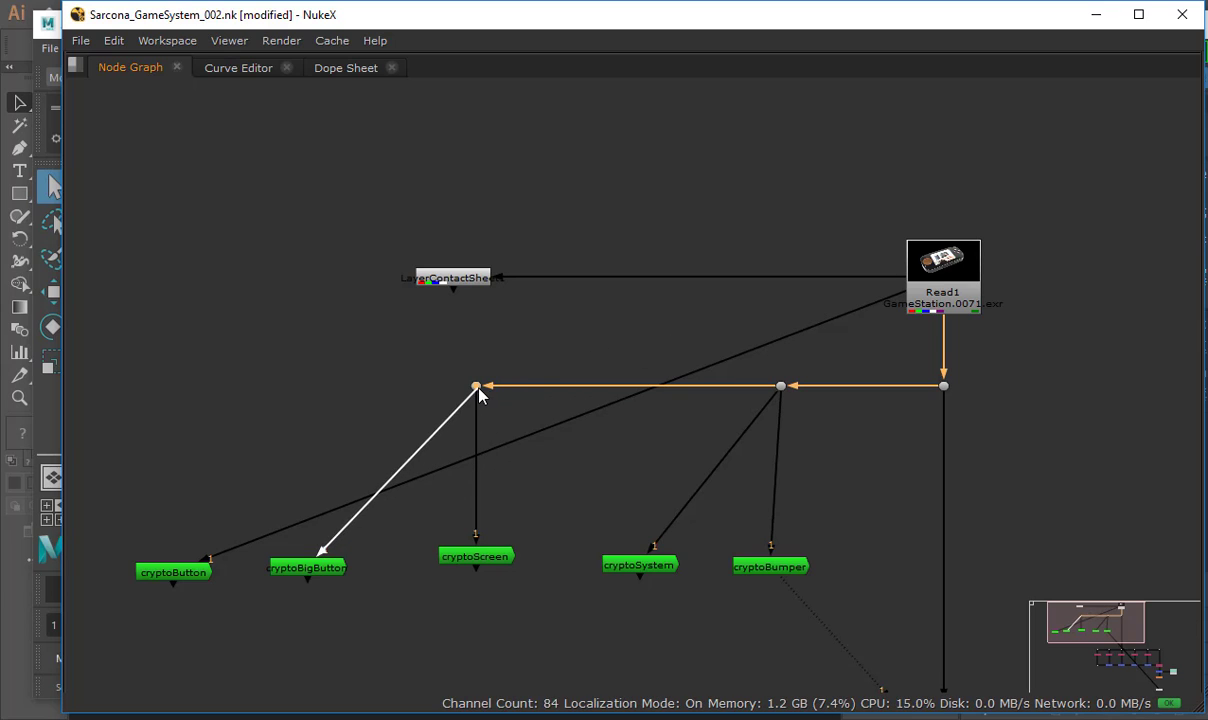
pyautogui.moveTo(887, 297); pyautogui.dragTo(478, 393)
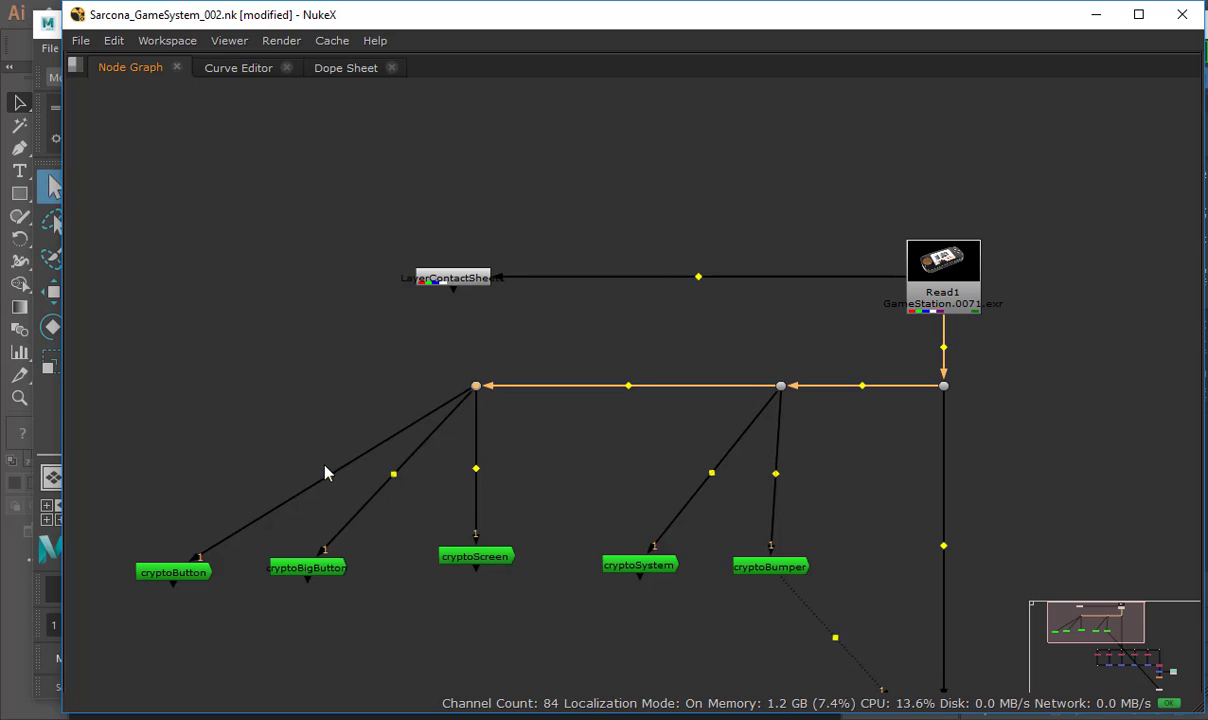
pyautogui.keyDown('ctrl'); pyautogui.moveTo(329, 476); pyautogui.dragTo(173, 386); pyautogui.keyUp('ctrl')
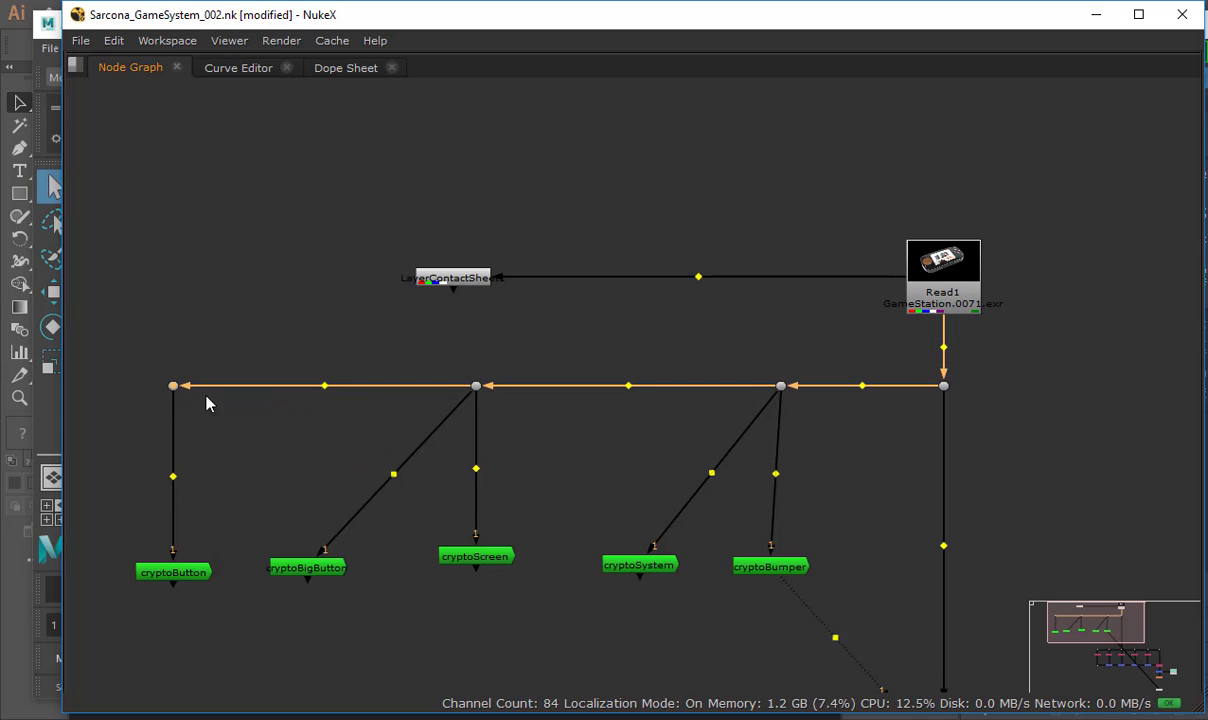
# Insert dots on the horizontal pipe above cryptoBigButton and cryptoSystem, and feed each of the two nodes from its own dot.
pyautogui.keyDown('ctrl'); pyautogui.click(323, 389); pyautogui.keyUp('ctrl')
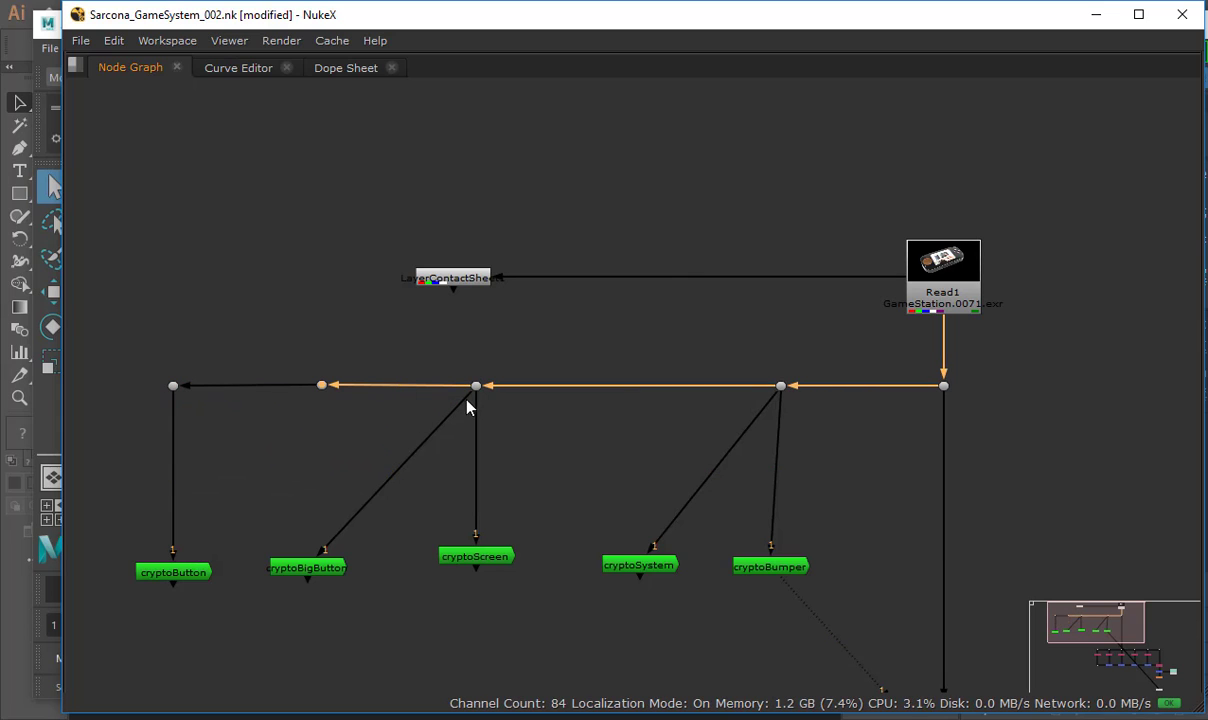
pyautogui.moveTo(463, 403); pyautogui.dragTo(321, 388)
pyautogui.moveTo(531, 505); pyautogui.dragTo(590, 477, button='middle')
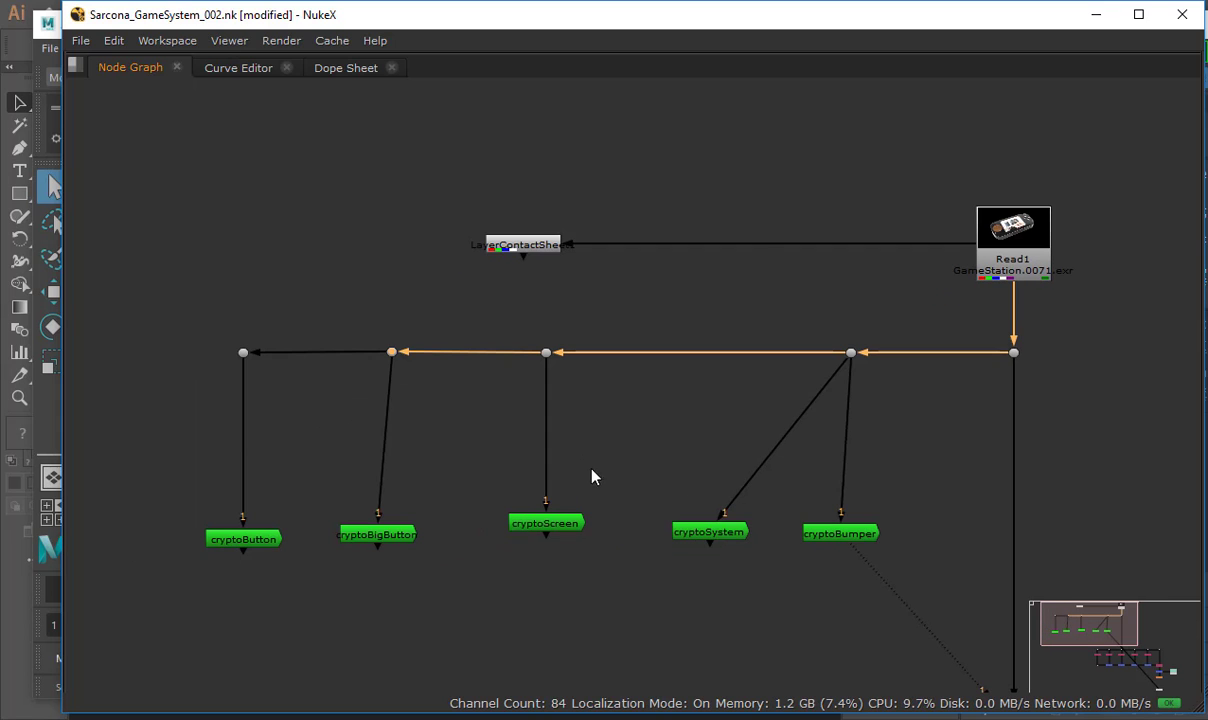
pyautogui.keyDown('ctrl'); pyautogui.click(702, 352); pyautogui.keyUp('ctrl')
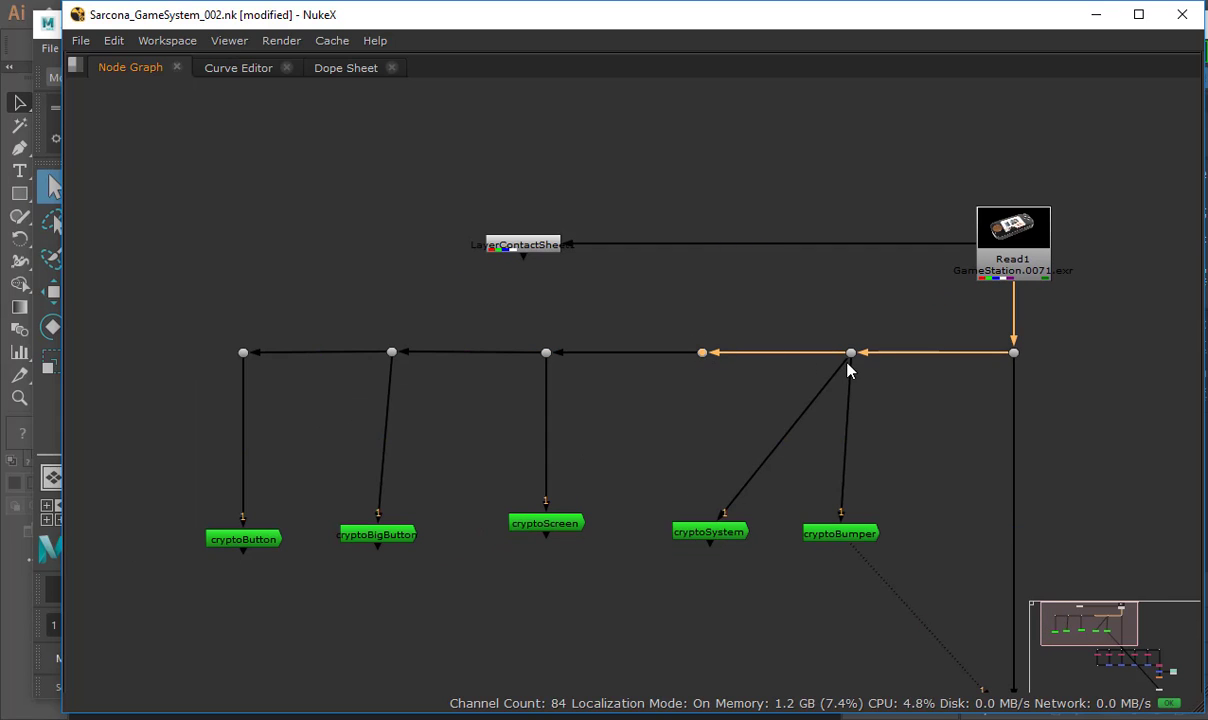
pyautogui.moveTo(846, 368); pyautogui.dragTo(703, 355)
pyautogui.moveTo(724, 420); pyautogui.dragTo(789, 411, button='middle')
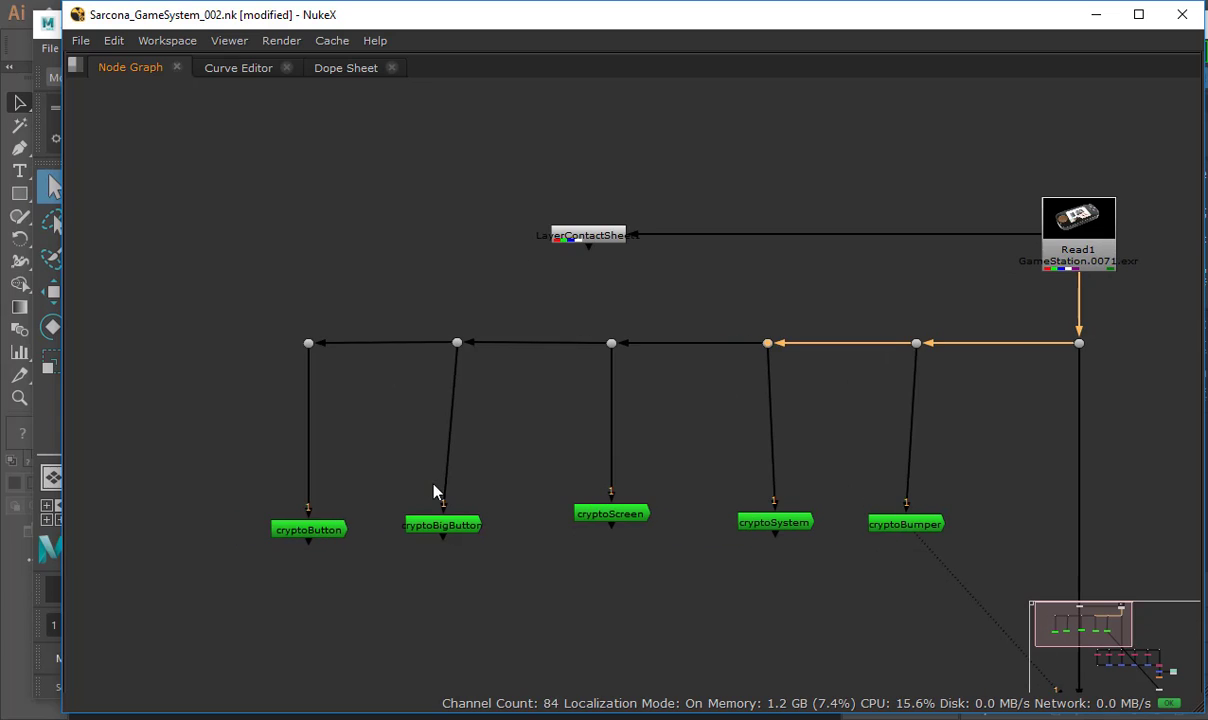
# Align cryptoBigButton, cryptoSystem, cryptoBumper and cryptoScreen directly beneath their dots, roughly level with cryptoButton.
pyautogui.click(462, 518)
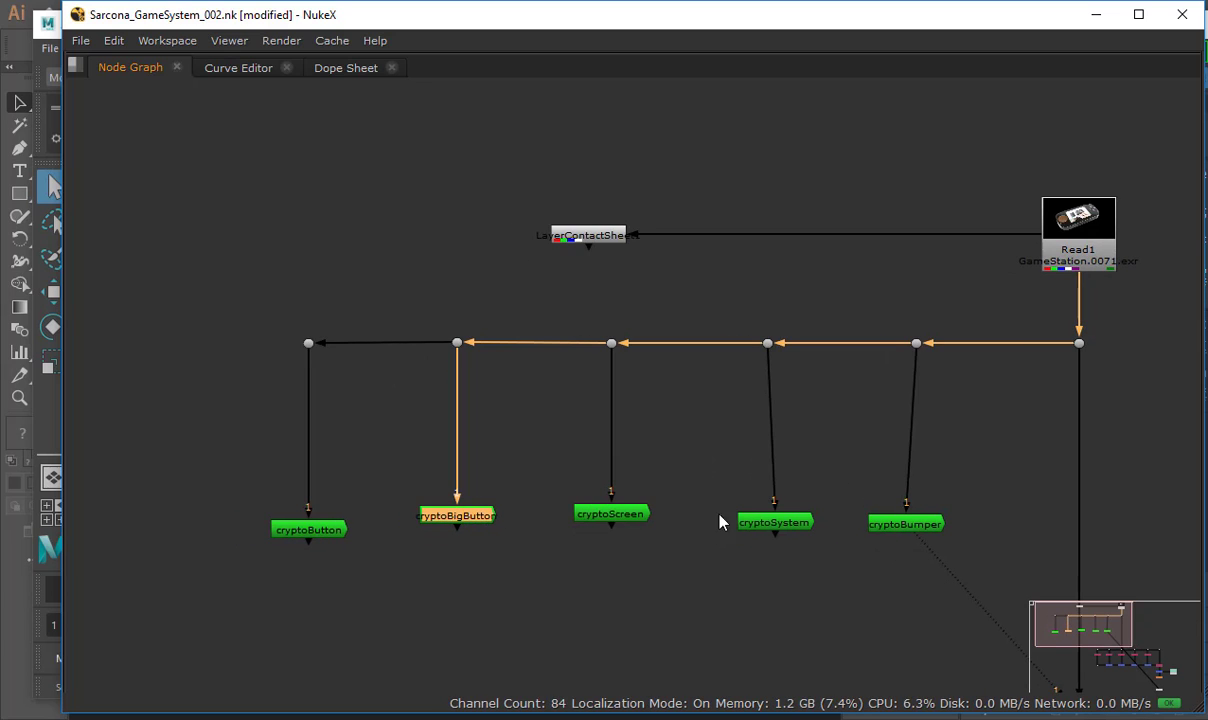
pyautogui.moveTo(775, 523); pyautogui.dragTo(768, 523)
pyautogui.moveTo(905, 532); pyautogui.dragTo(916, 524)
pyautogui.click(611, 520)
pyautogui.moveTo(614, 528); pyautogui.dragTo(614, 539)
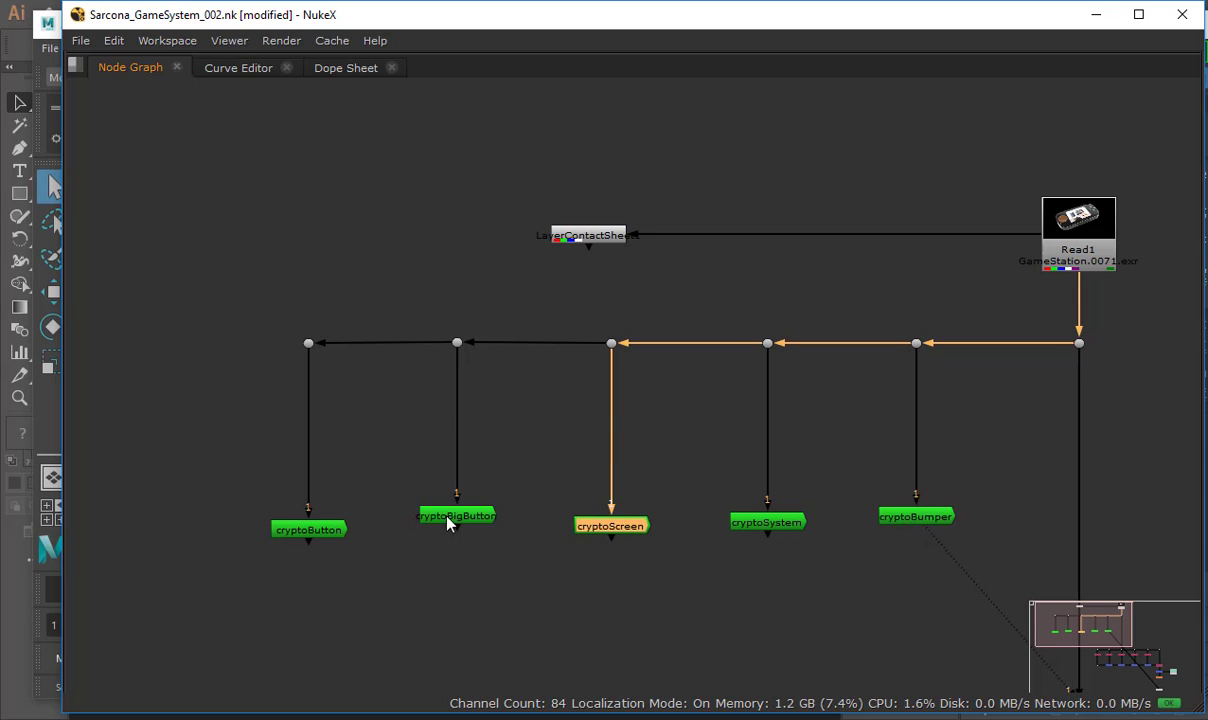
pyautogui.moveTo(447, 521); pyautogui.dragTo(448, 532)
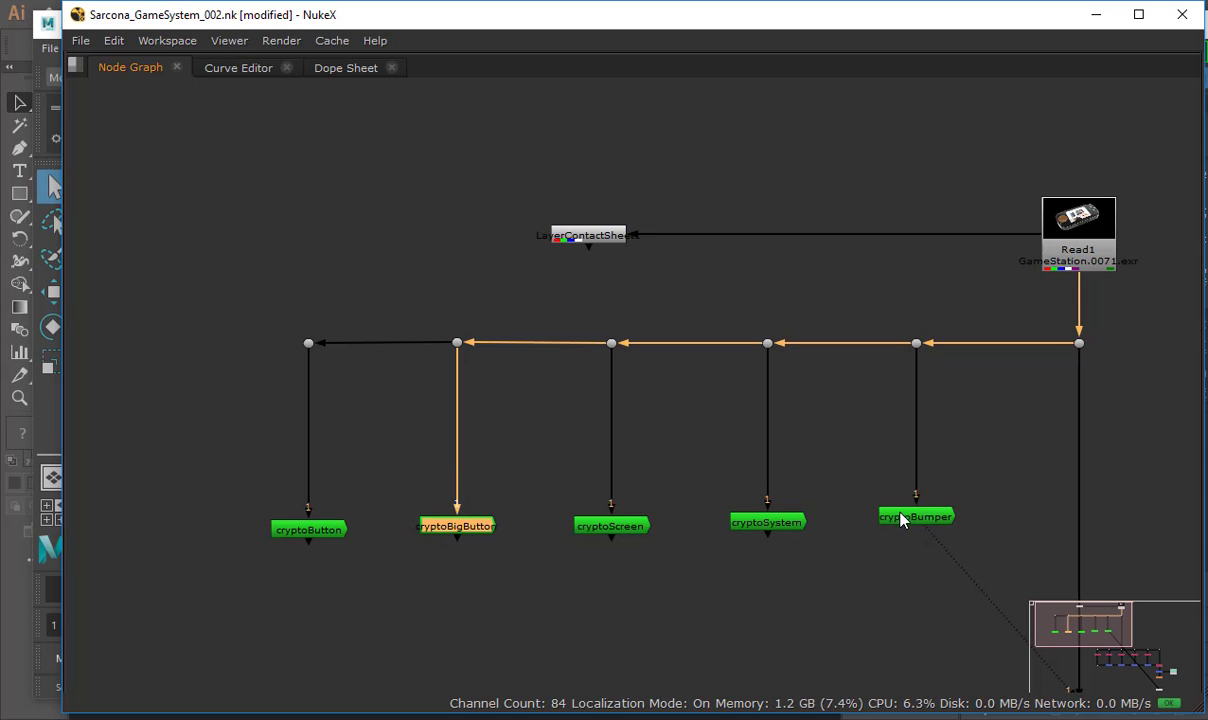
pyautogui.moveTo(903, 518); pyautogui.dragTo(903, 529)
pyautogui.moveTo(860, 466); pyautogui.dragTo(669, 350, button='middle')
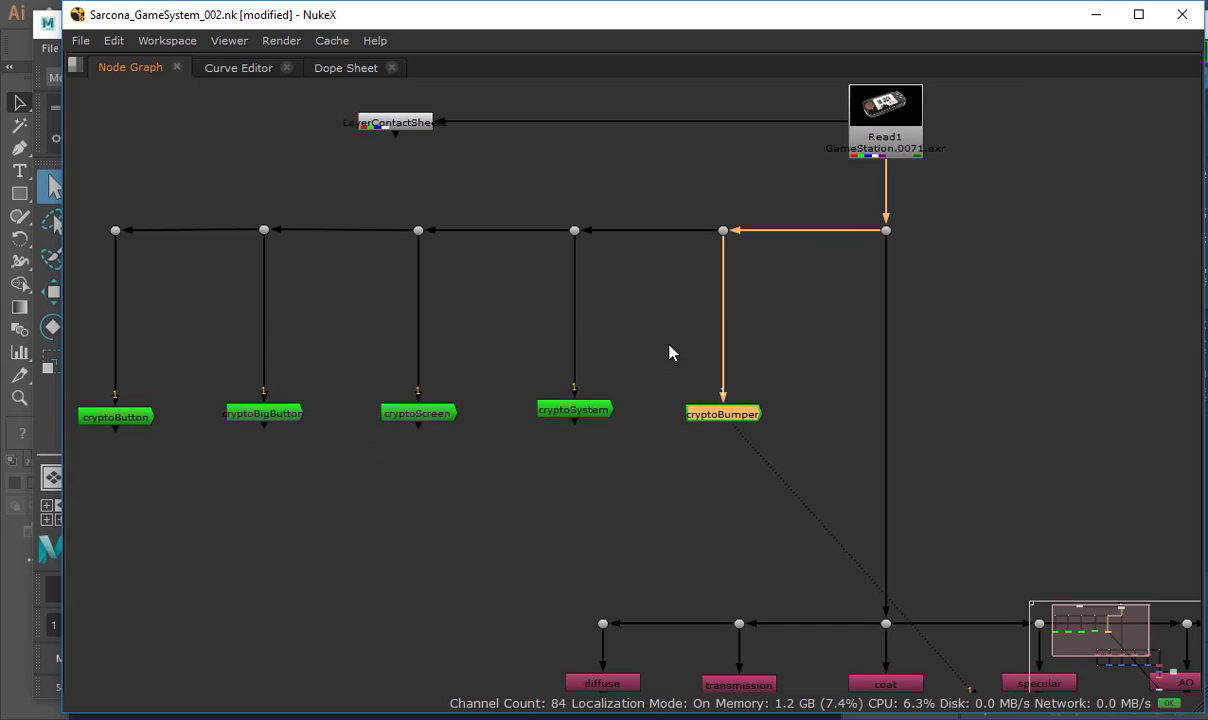
# Save the script.
pyautogui.hotkey('ctrl', 's')
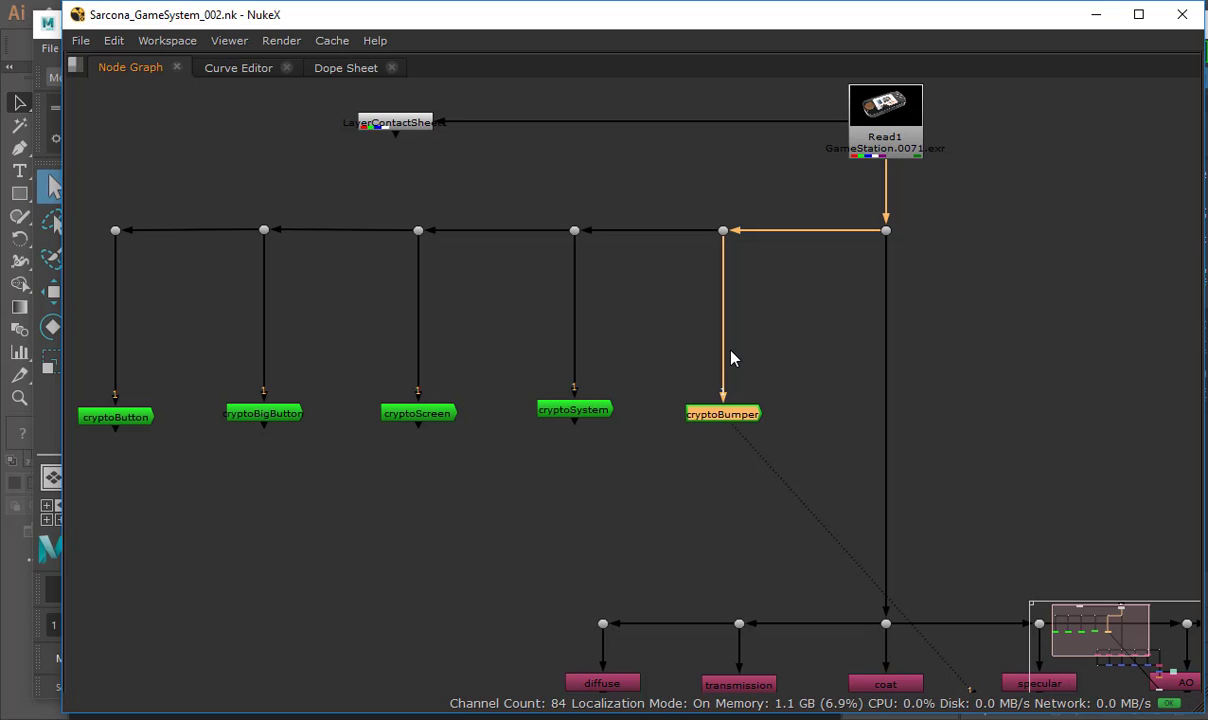
# View the cryptoButton, cryptoBigButton, cryptoScreen, cryptoSystem and cryptoBumper mattes one after another in the viewer.
pyautogui.hotkey('shift', 'F1')
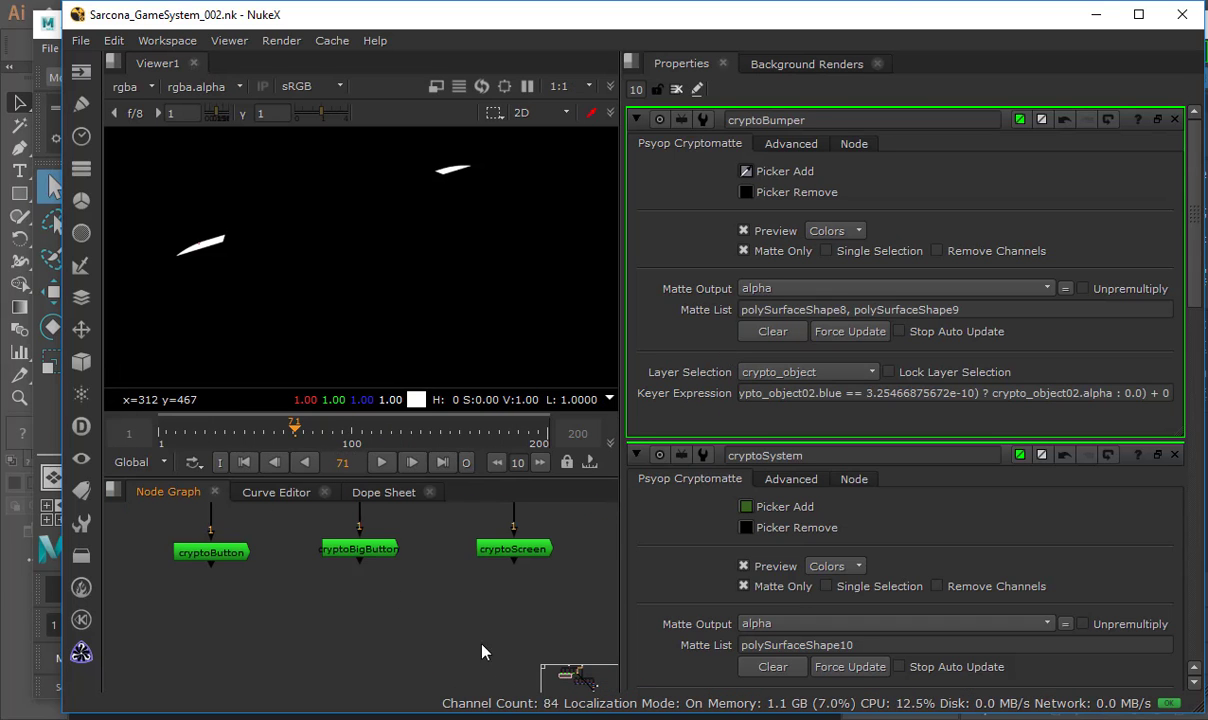
pyautogui.click(200, 571)
pyautogui.press('1')
pyautogui.click(330, 567)
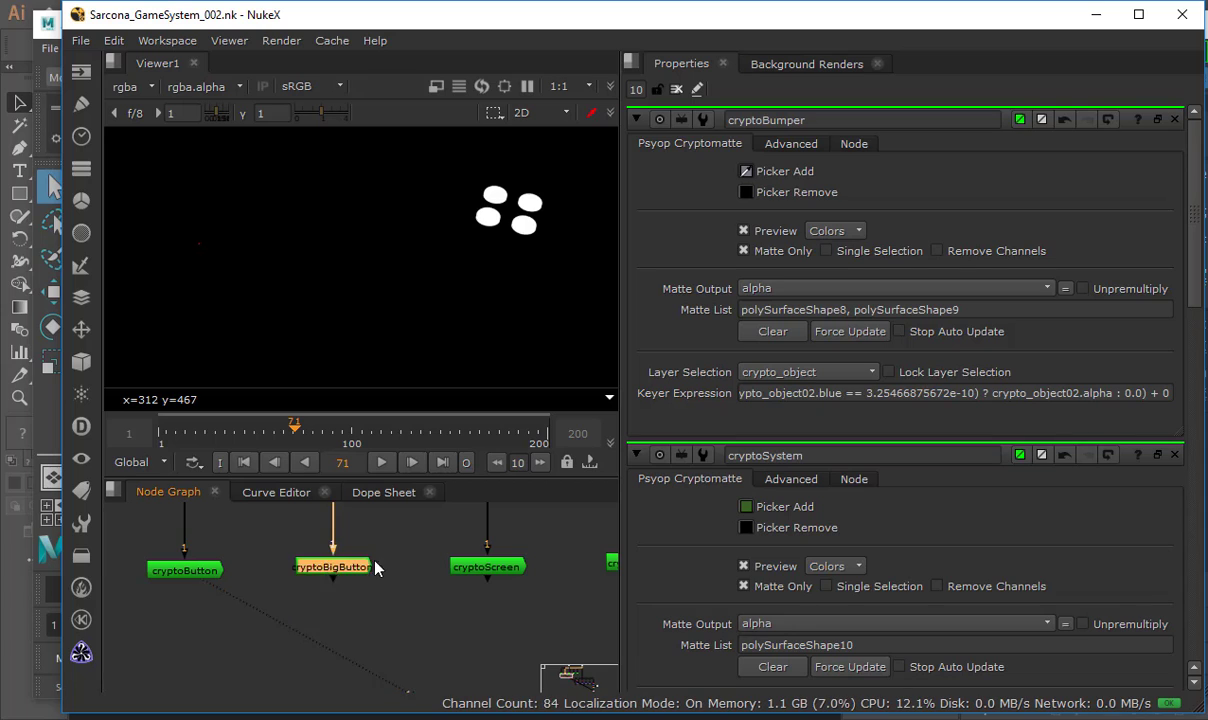
pyautogui.press('1')
pyautogui.click(486, 567)
pyautogui.press('1')
pyautogui.moveTo(488, 571); pyautogui.dragTo(334, 585, button='middle')
pyautogui.click(490, 580)
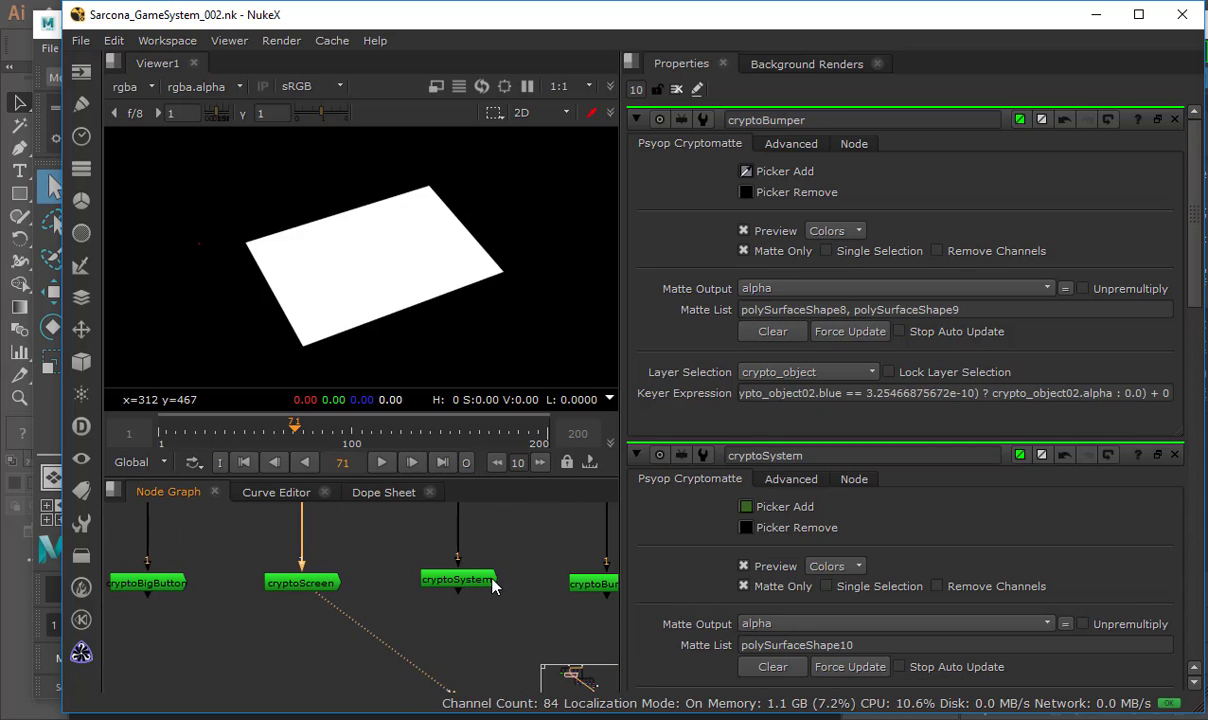
pyautogui.press('1')
pyautogui.moveTo(480, 580); pyautogui.dragTo(360, 580, button='middle')
pyautogui.click(487, 579)
pyautogui.press('1')
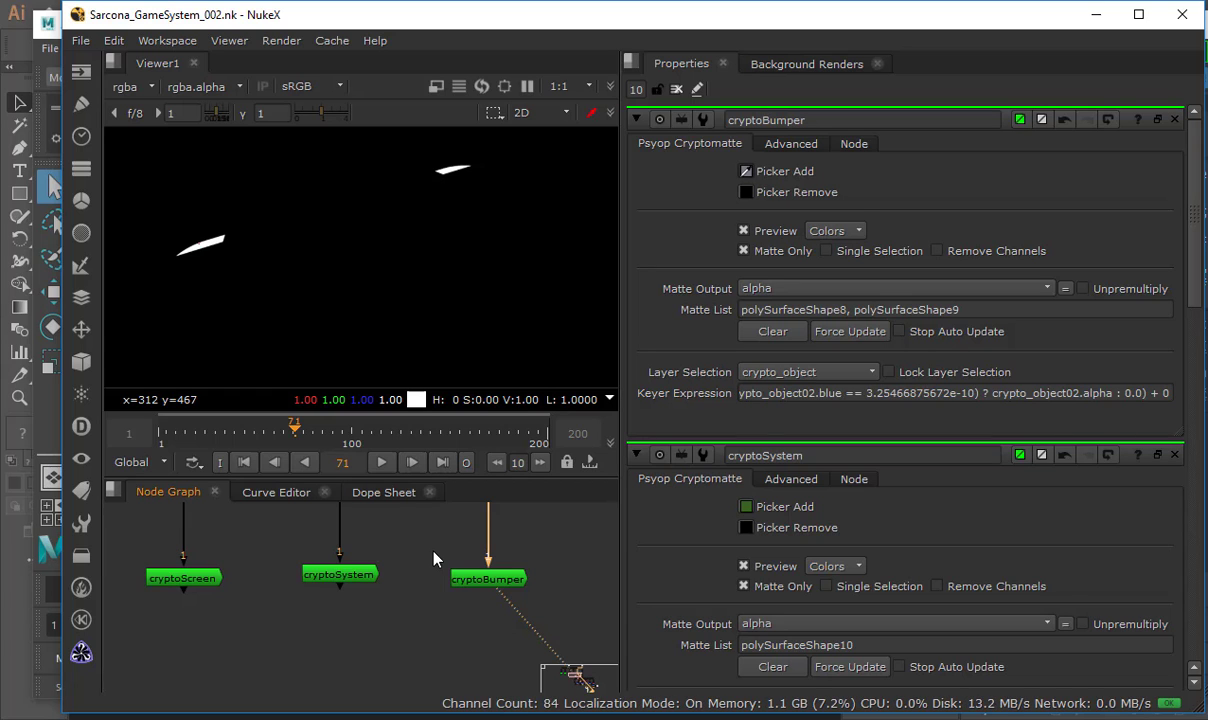
# View the output of the diffuse node in the viewer.
pyautogui.press('space')
pyautogui.press('f')
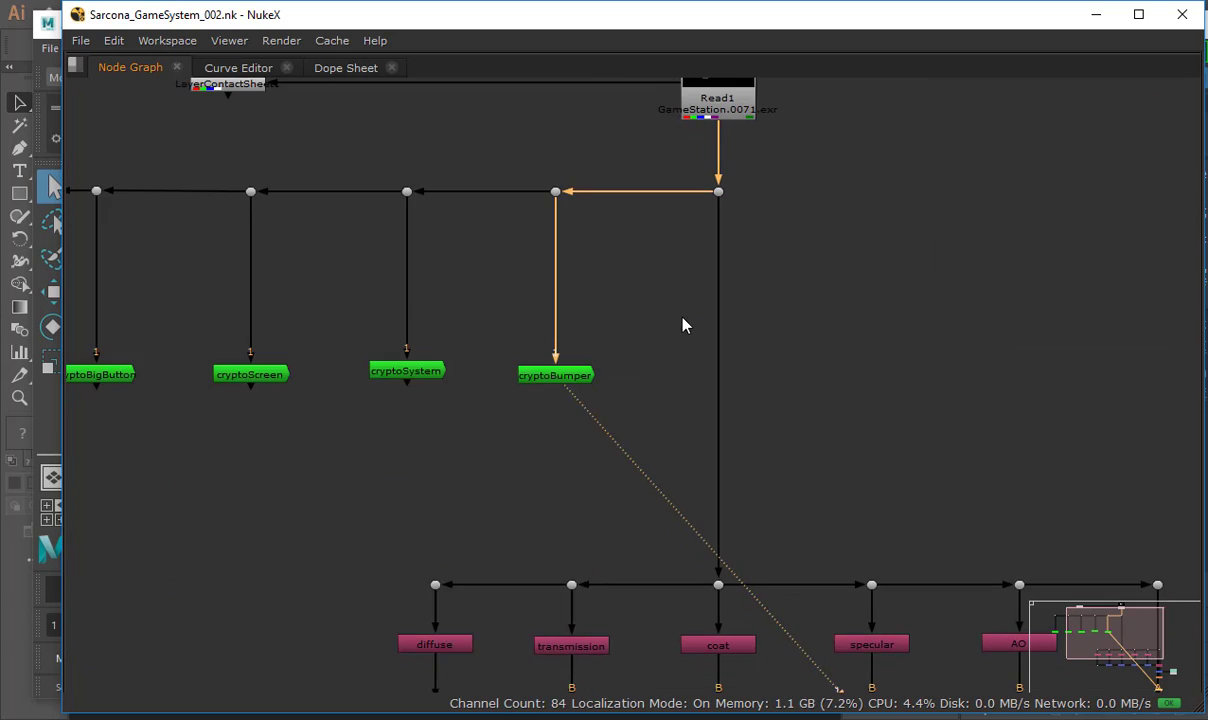
pyautogui.scroll(2, 560, 395)
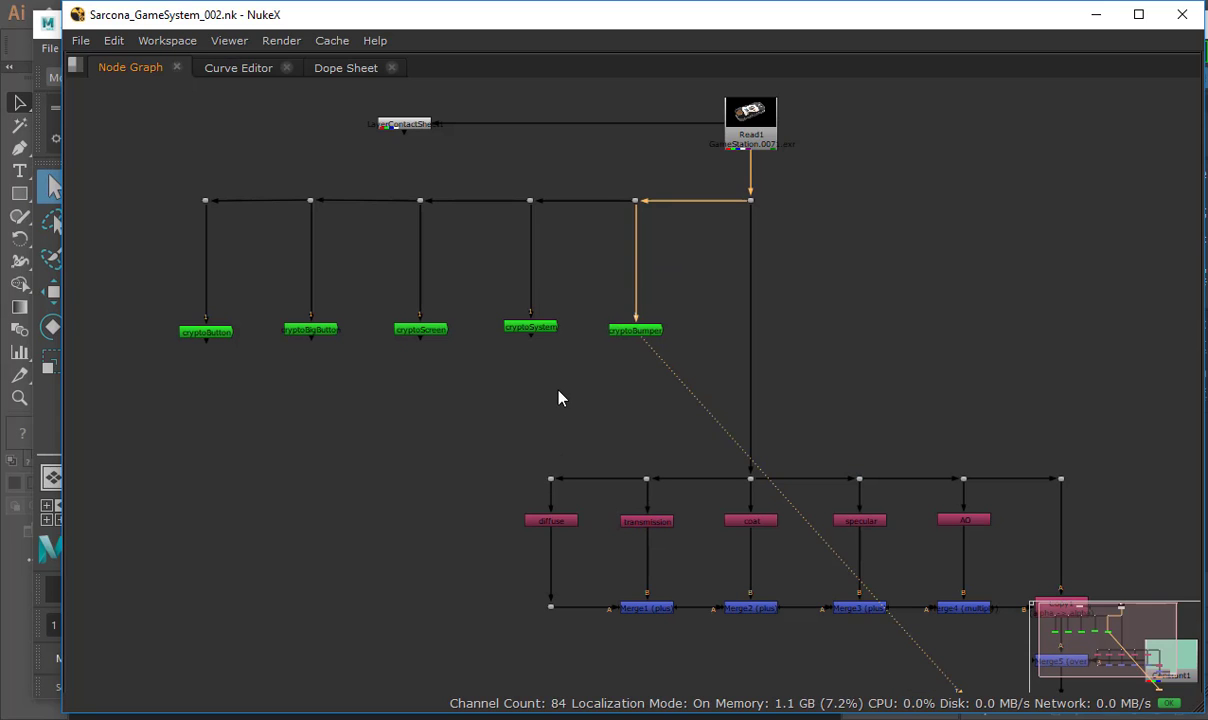
pyautogui.scroll(1, 468, 455)
pyautogui.click(576, 534)
pyautogui.press('1')
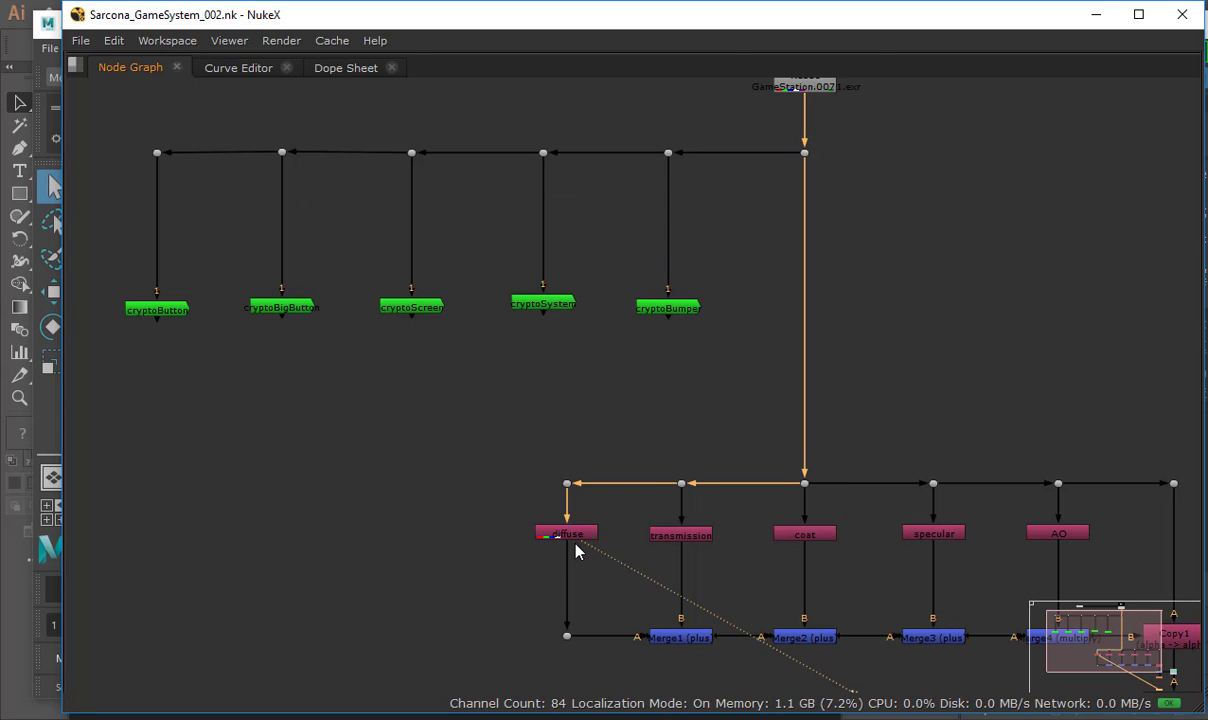
pyautogui.press('space')
pyautogui.moveTo(355, 590); pyautogui.dragTo(292, 562, button='middle')
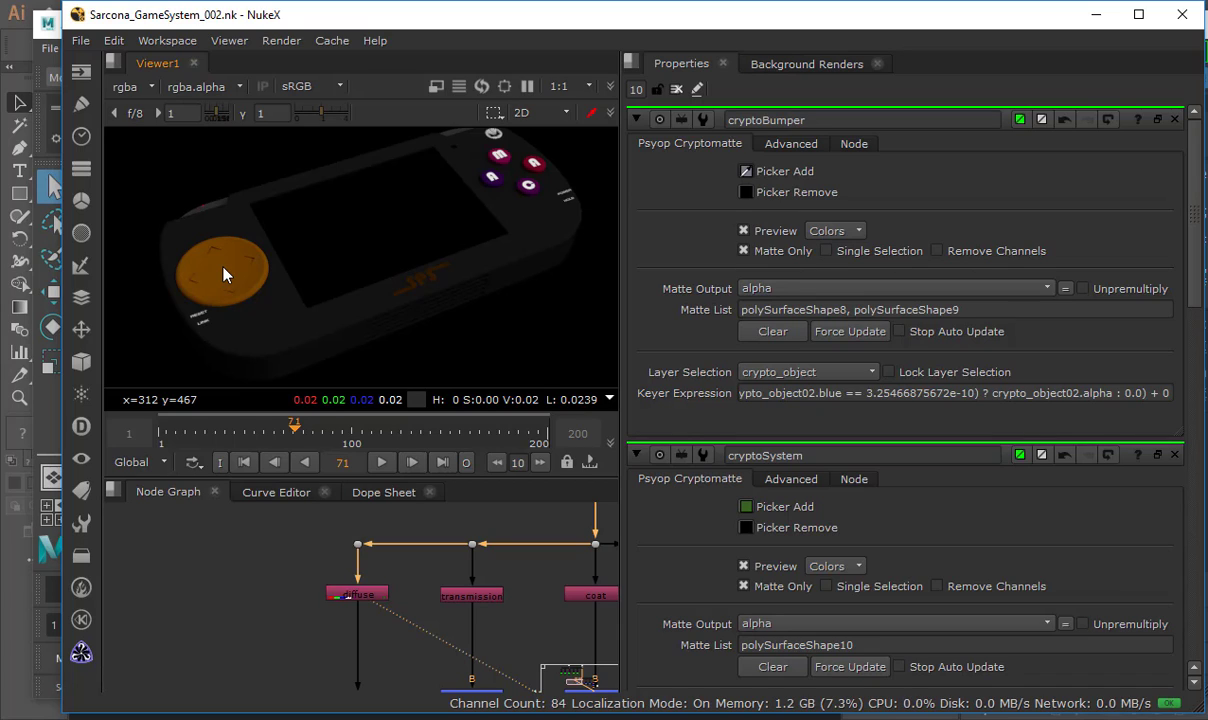
# Insert a Saturation node directly below the diffuse node and set its saturation to 4.
pyautogui.press('Tab')
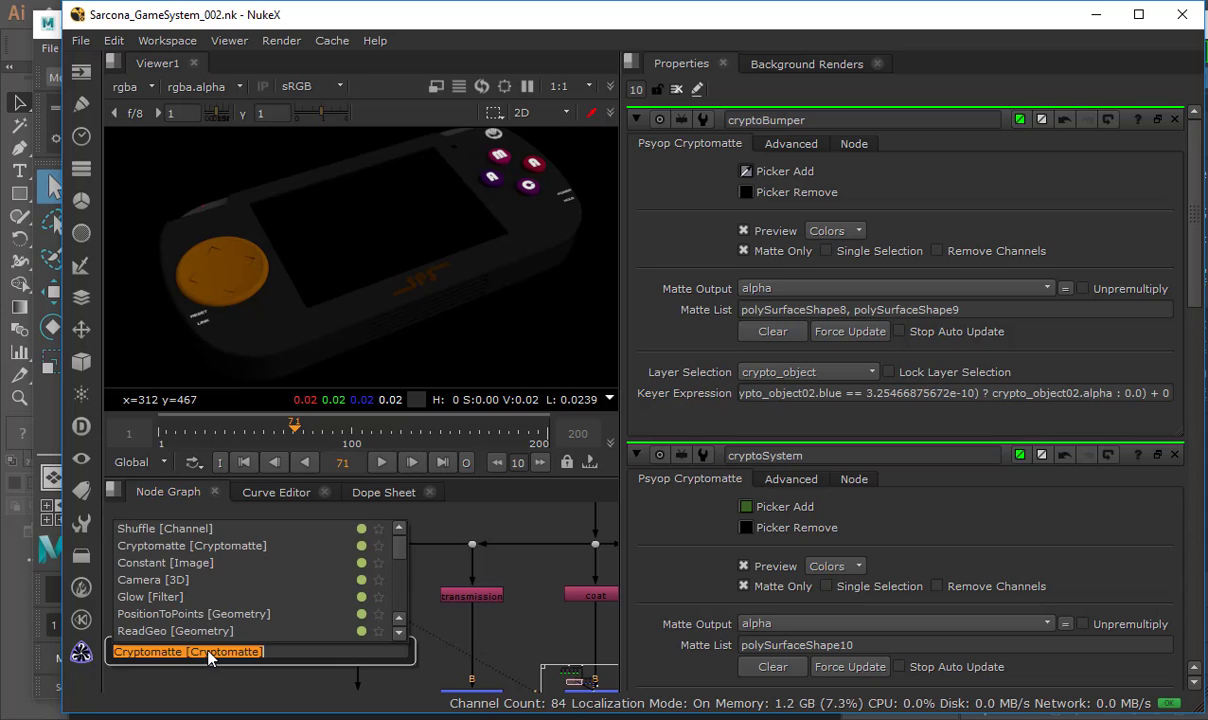
pyautogui.write('satur')
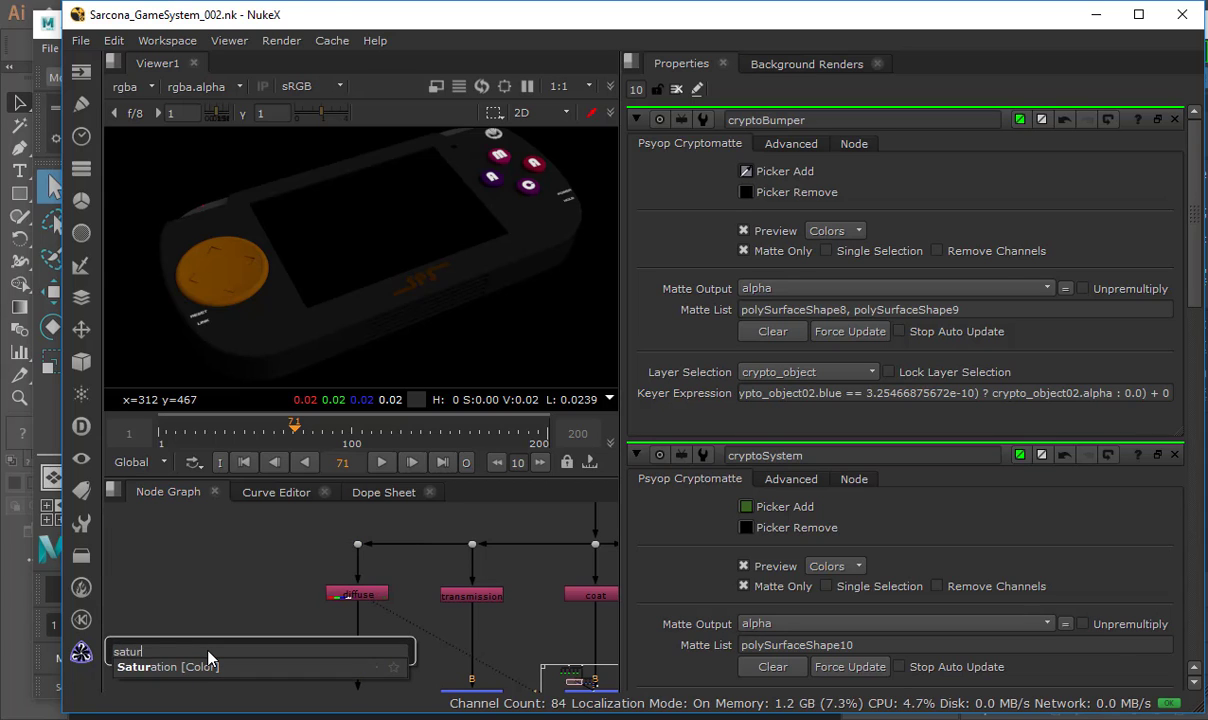
pyautogui.press('Return')
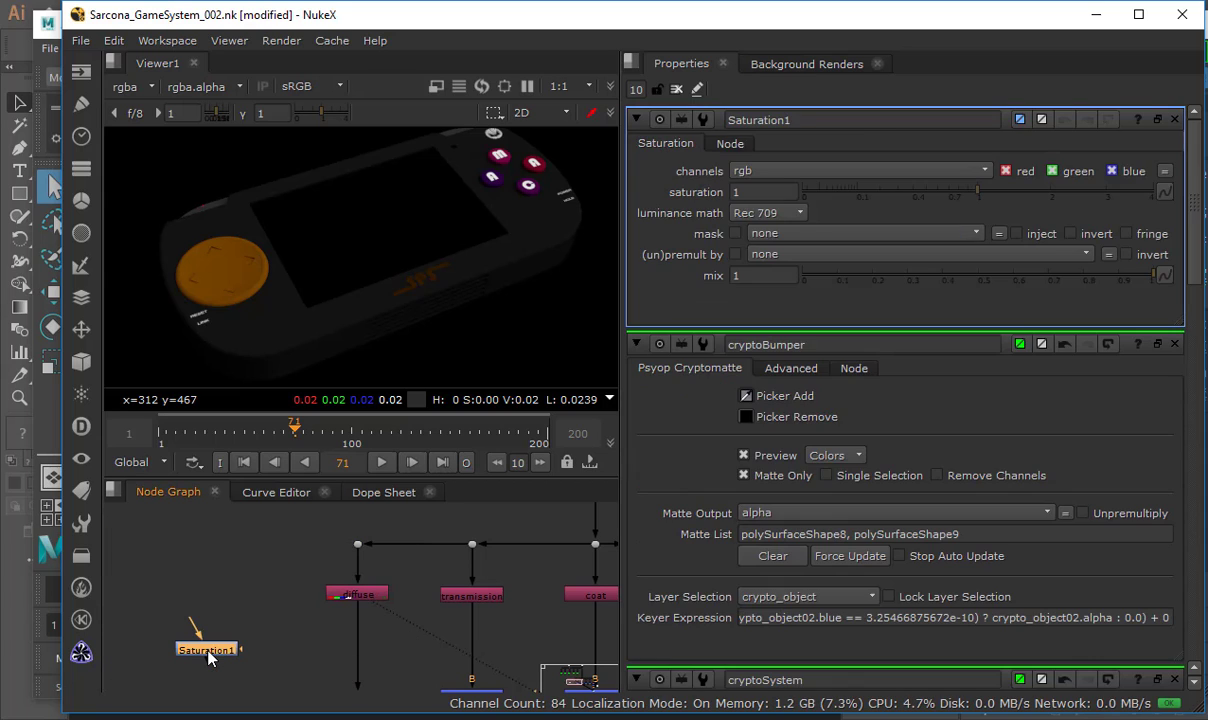
pyautogui.moveTo(208, 652); pyautogui.dragTo(357, 651)
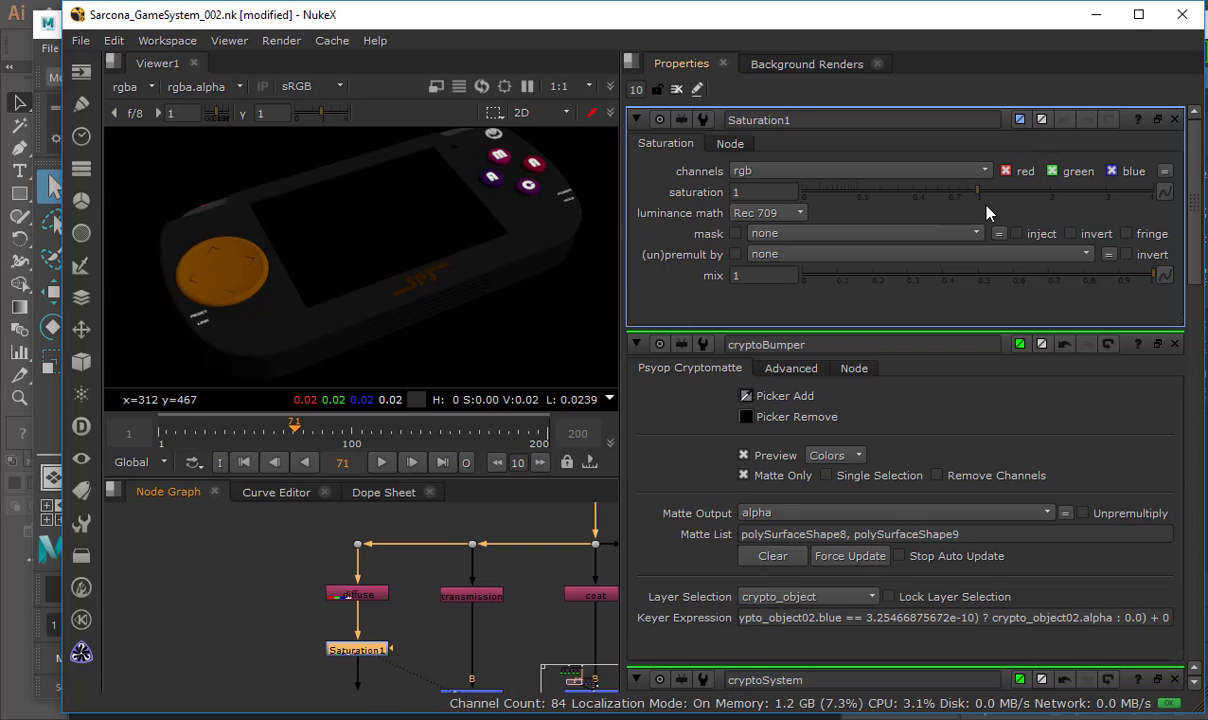
pyautogui.moveTo(978, 192); pyautogui.dragTo(1157, 187)
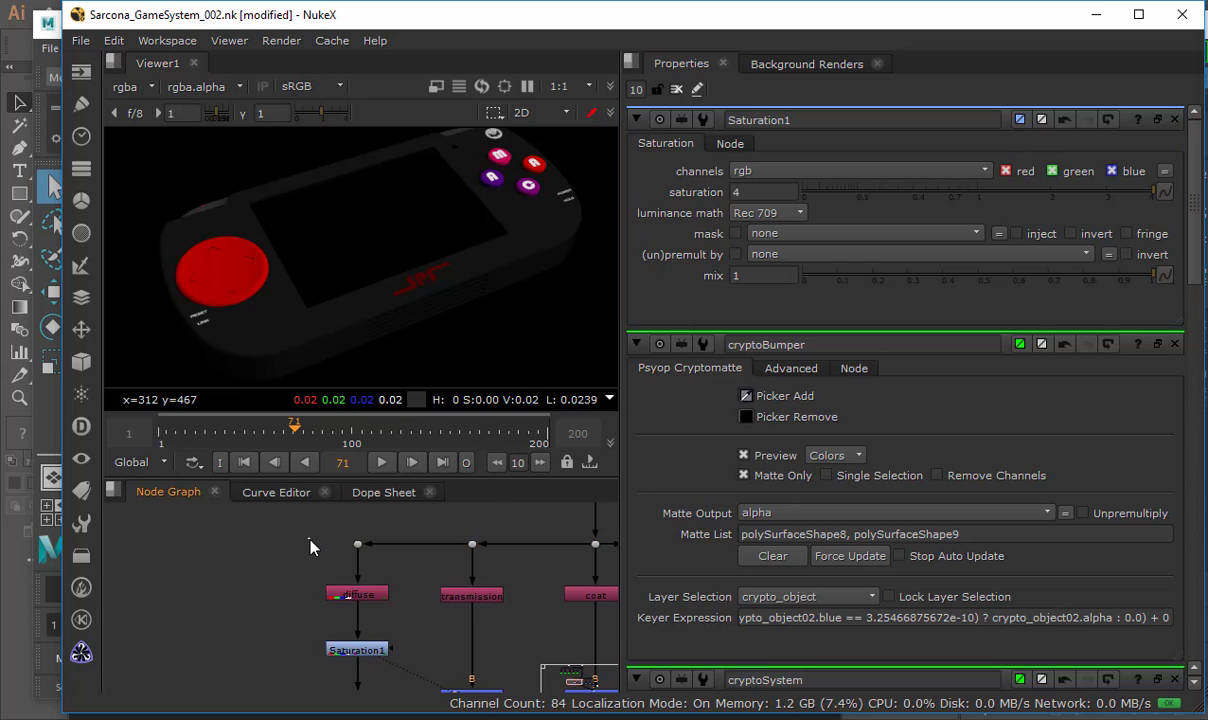
# Connect the Saturation node's mask input to cryptoBigButton and check the masked result in the viewer.
pyautogui.press('space')
pyautogui.moveTo(310, 547); pyautogui.dragTo(660, 359, button='middle')
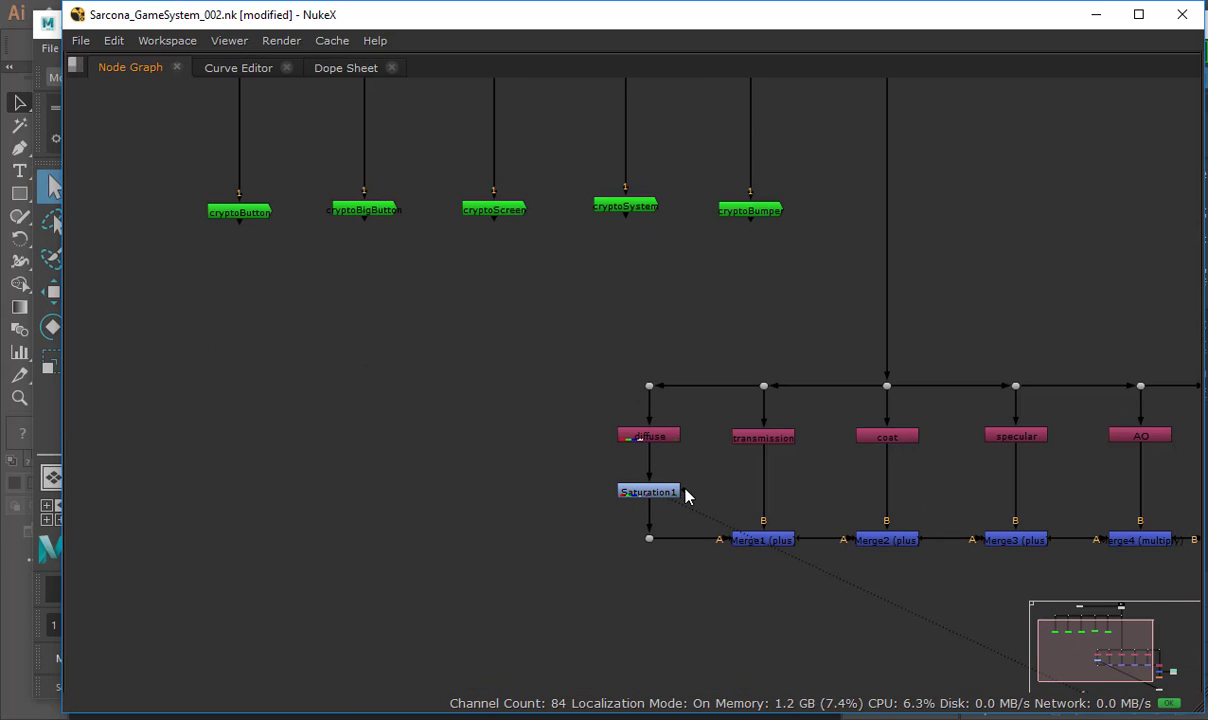
pyautogui.moveTo(683, 488); pyautogui.dragTo(364, 212)
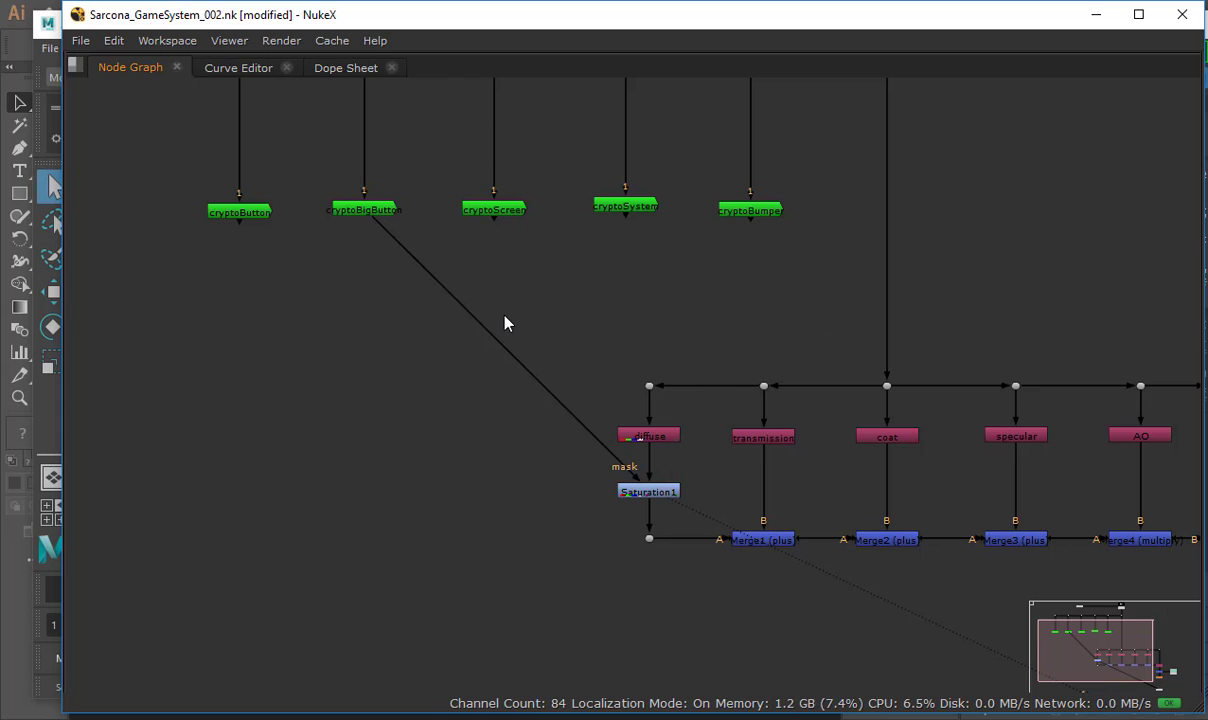
pyautogui.press('space')
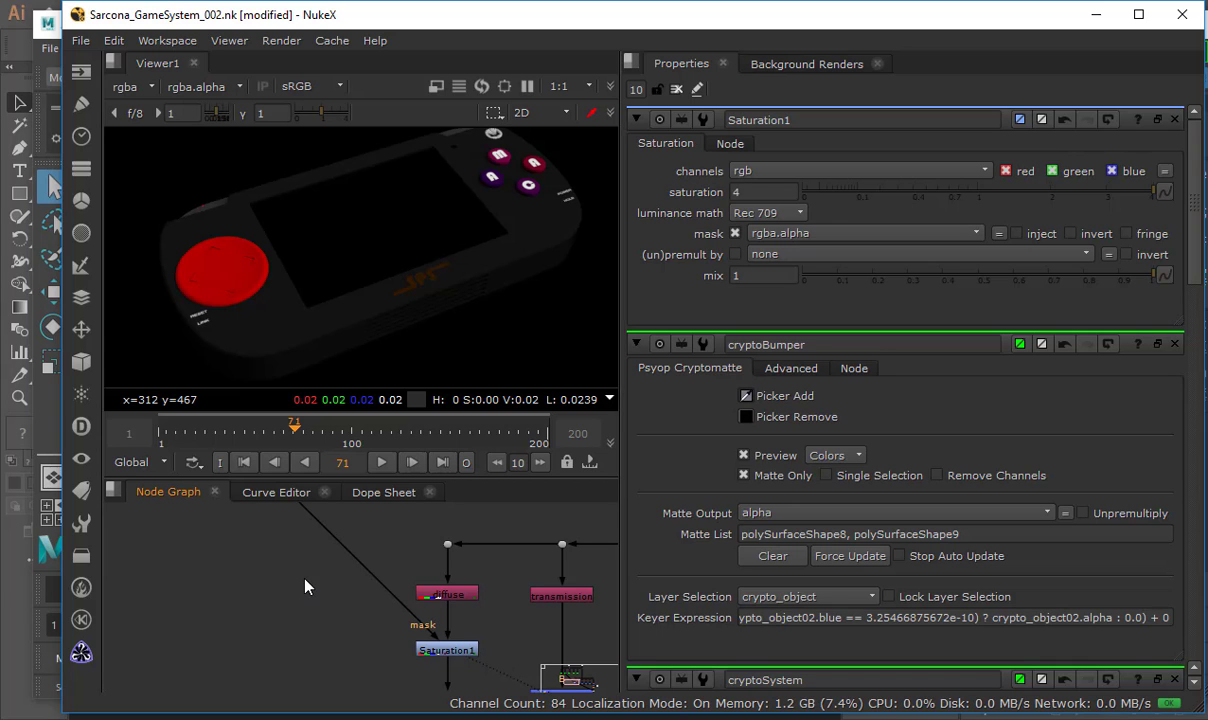
# Disconnect the Saturation node's mask input from cryptoBigButton.
pyautogui.press('space')
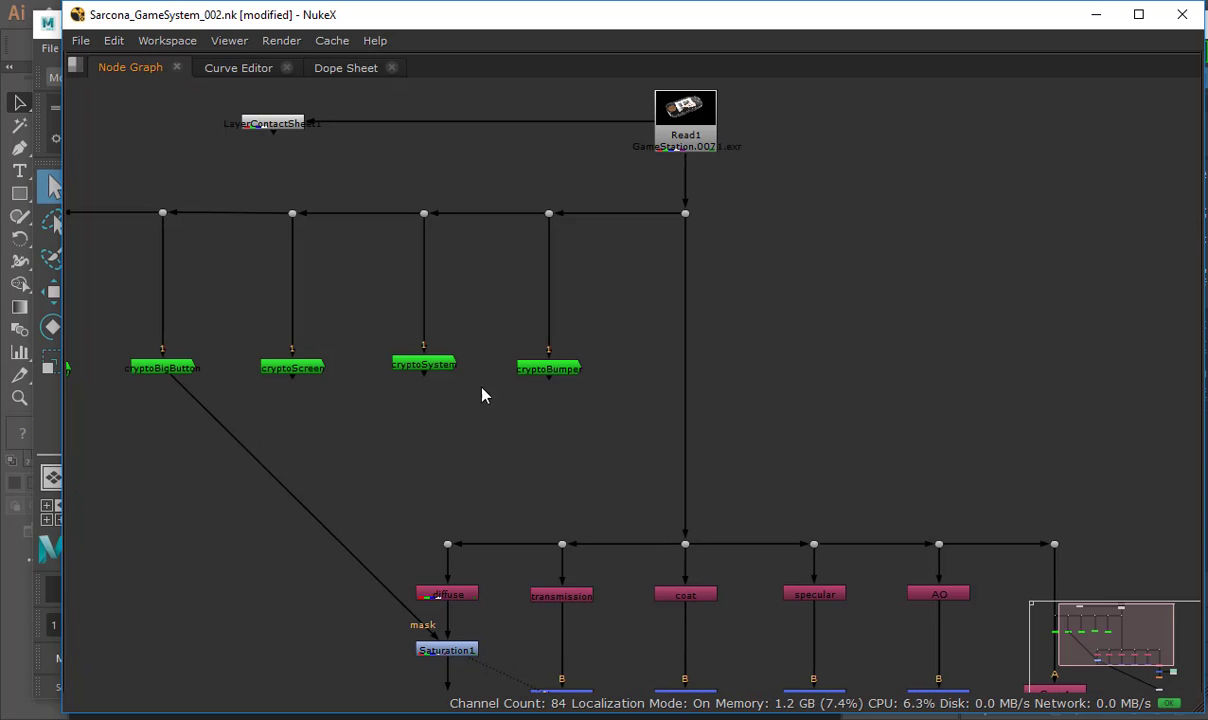
pyautogui.scroll(-3, 482, 395)
pyautogui.hscroll(5, 617, 375)
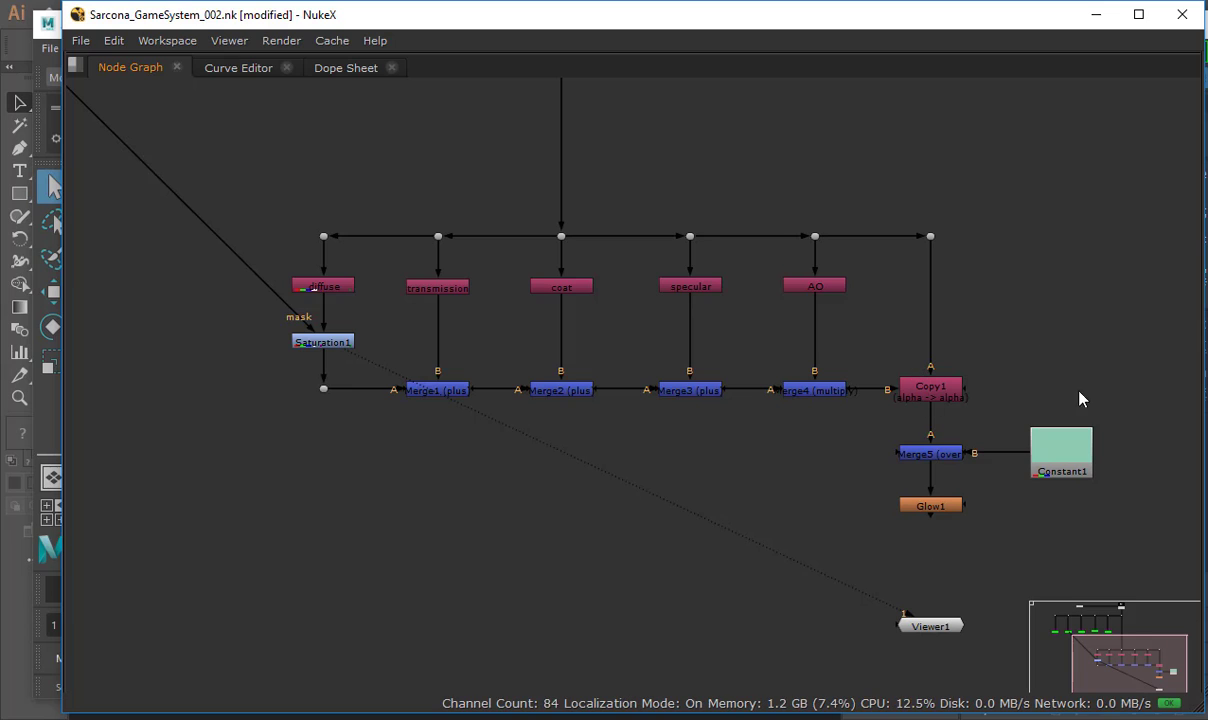
pyautogui.scroll(3, 539, 291)
pyautogui.hscroll(-3, 539, 291)
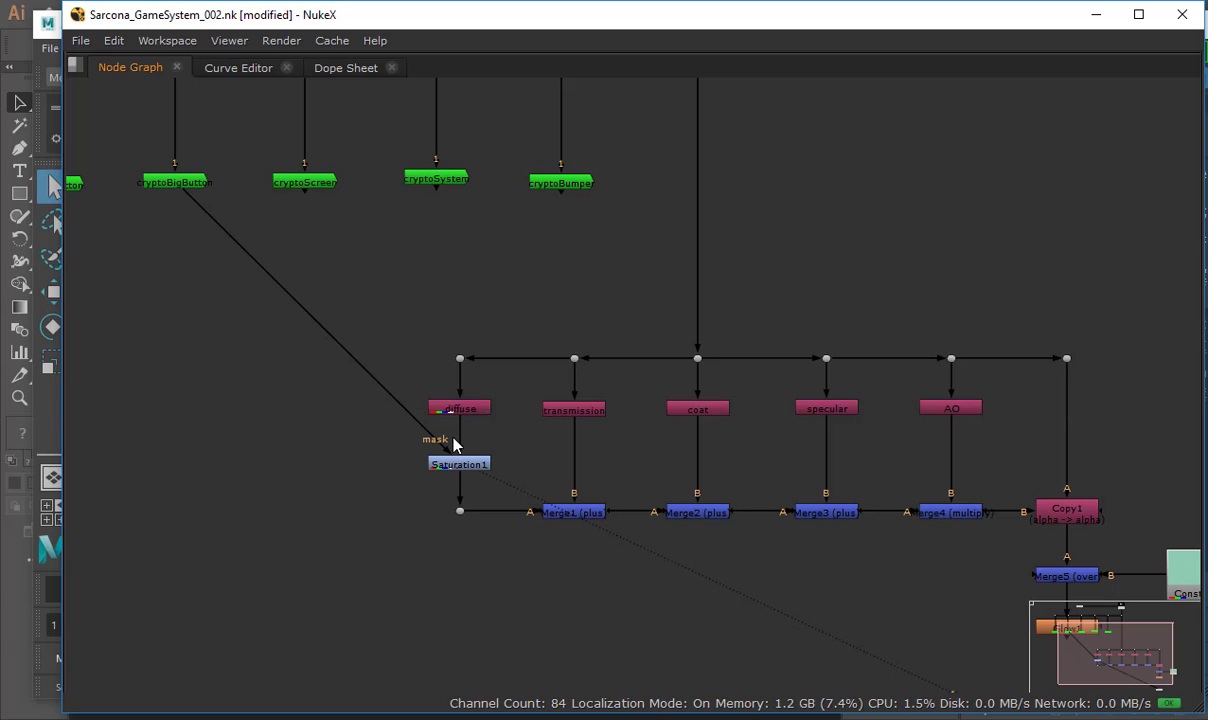
pyautogui.moveTo(453, 445); pyautogui.dragTo(368, 412)
pyautogui.click(460, 466)
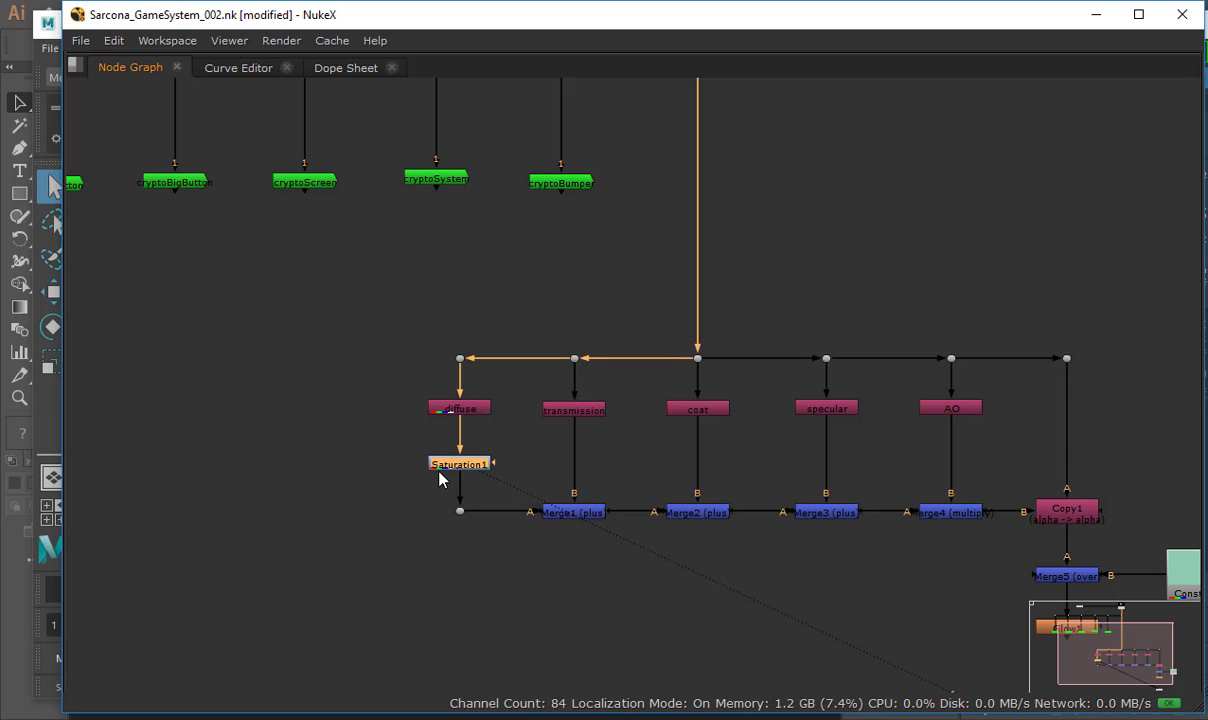
# Browse the channels offered in the Saturation node's properties, and delete the Saturation node below diffuse.
pyautogui.press('space')
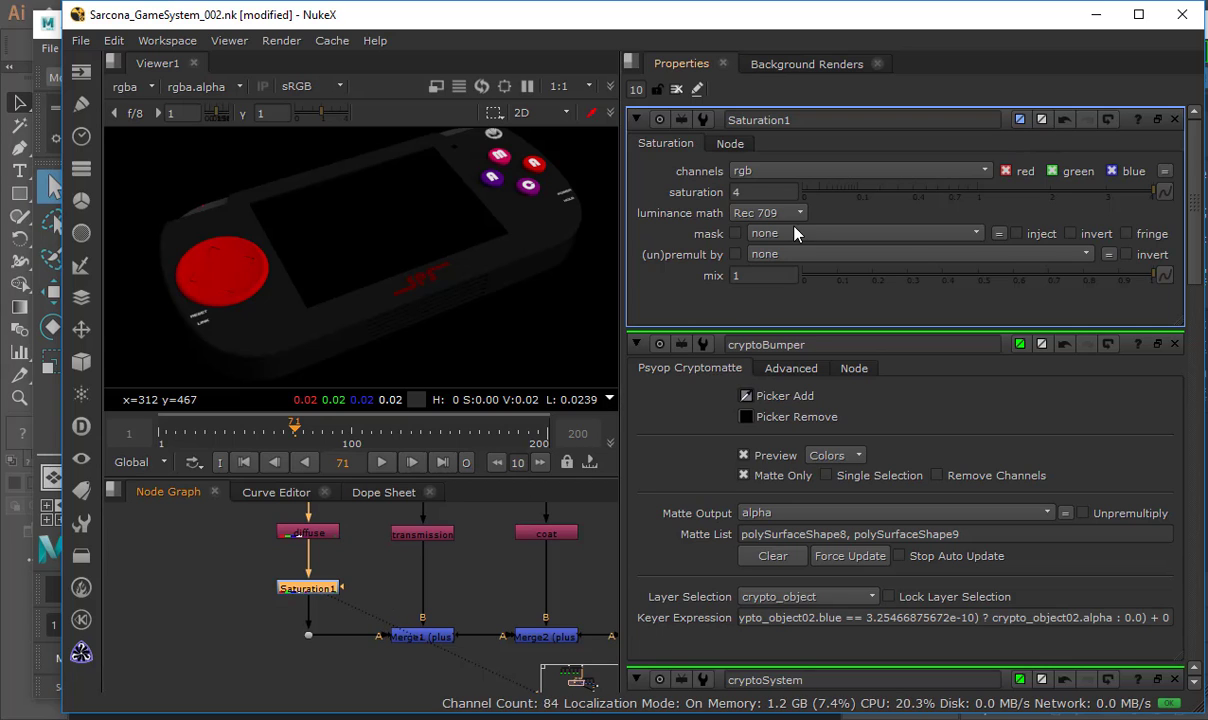
pyautogui.click(800, 254)
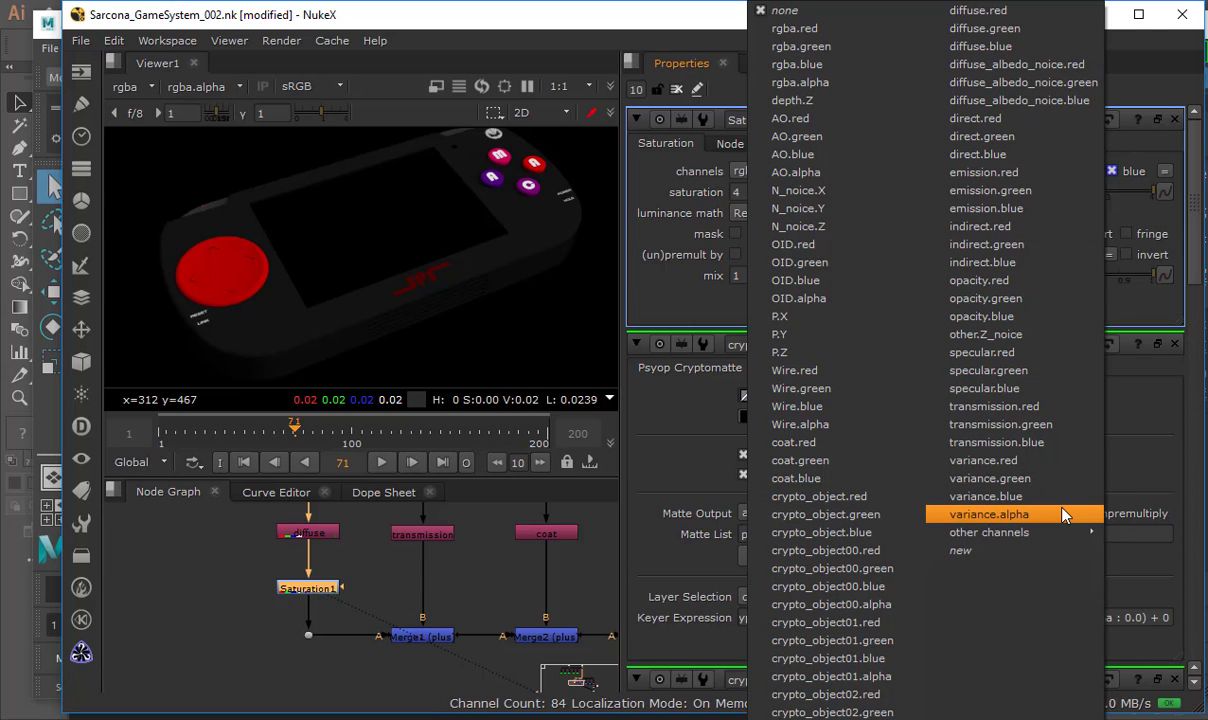
pyautogui.moveTo(1030, 532)
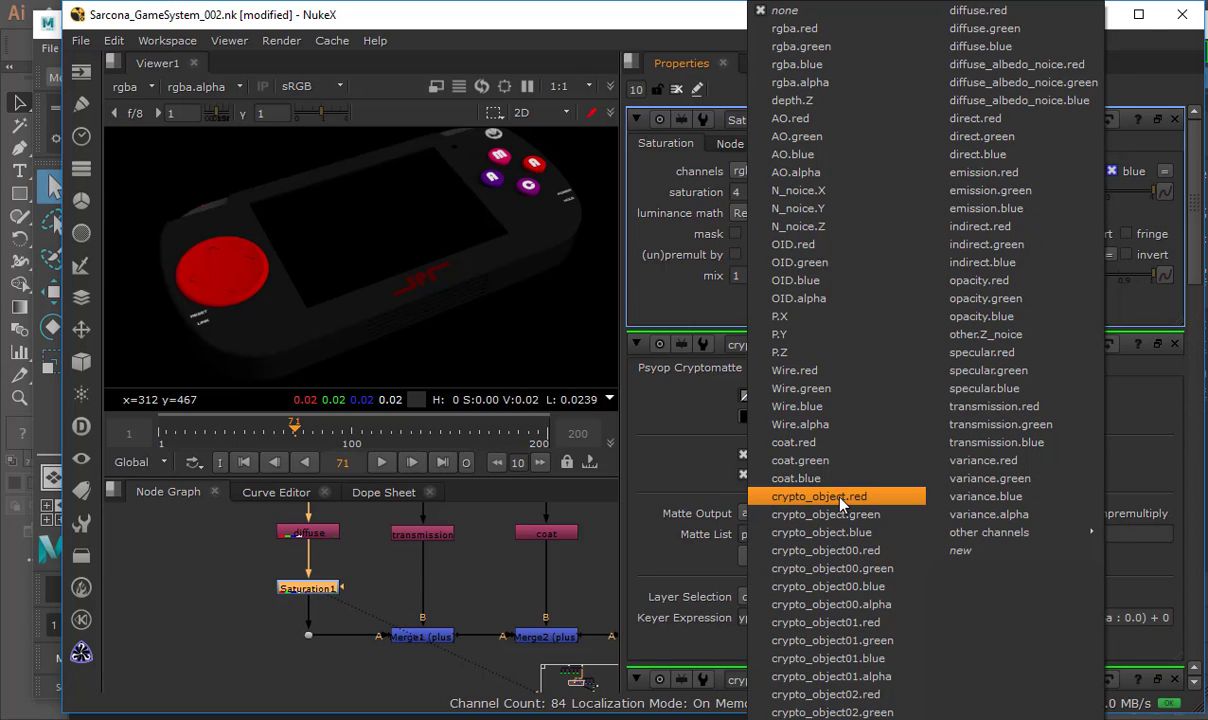
pyautogui.click(302, 594)
pyautogui.press('Delete')
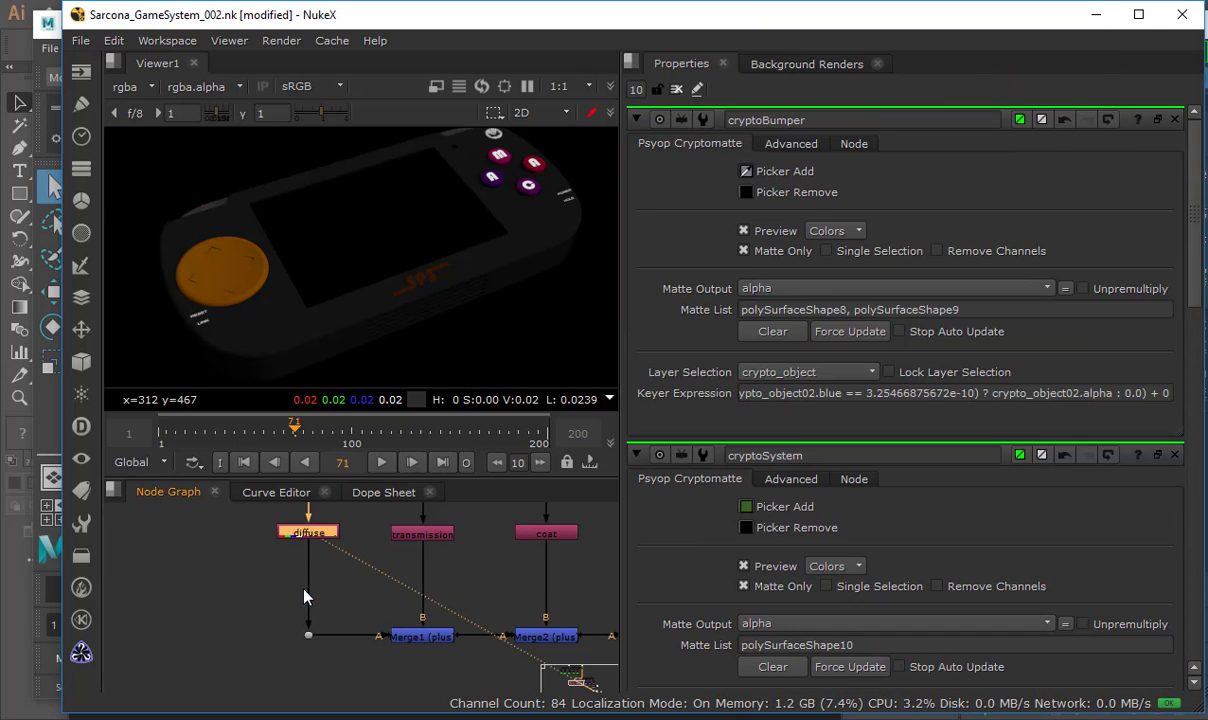
# Go through the cryptoButton, cryptoBigButton, cryptoScreen and cryptoSystem nodes in the node graph.
pyautogui.moveTo(210, 570); pyautogui.dragTo(353, 623, button='middle')
pyautogui.press('space')
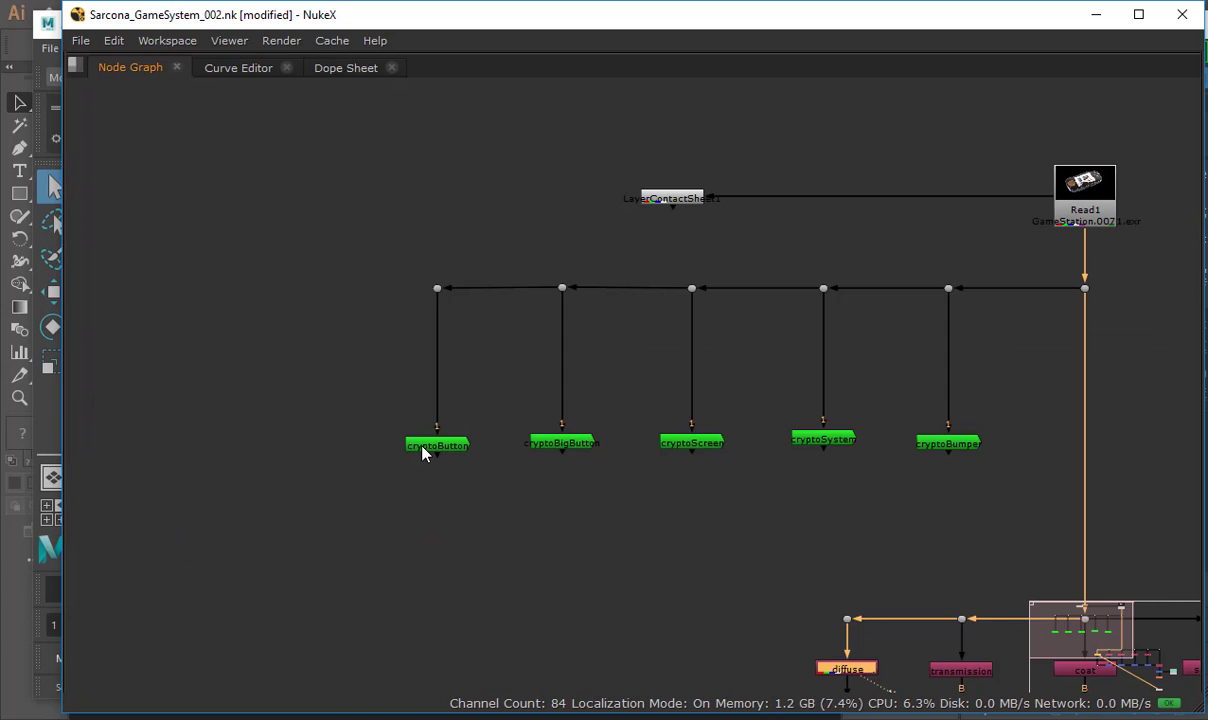
pyautogui.click(428, 446)
pyautogui.click(567, 445)
pyautogui.click(675, 447)
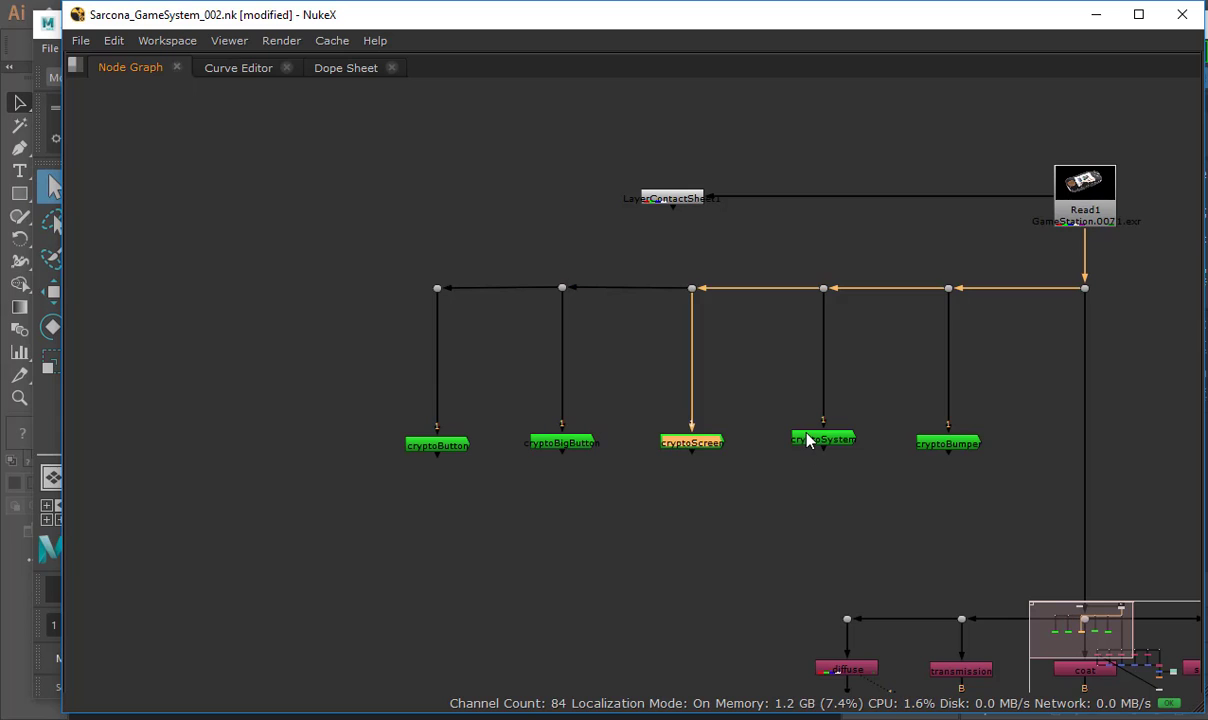
pyautogui.click(809, 440)
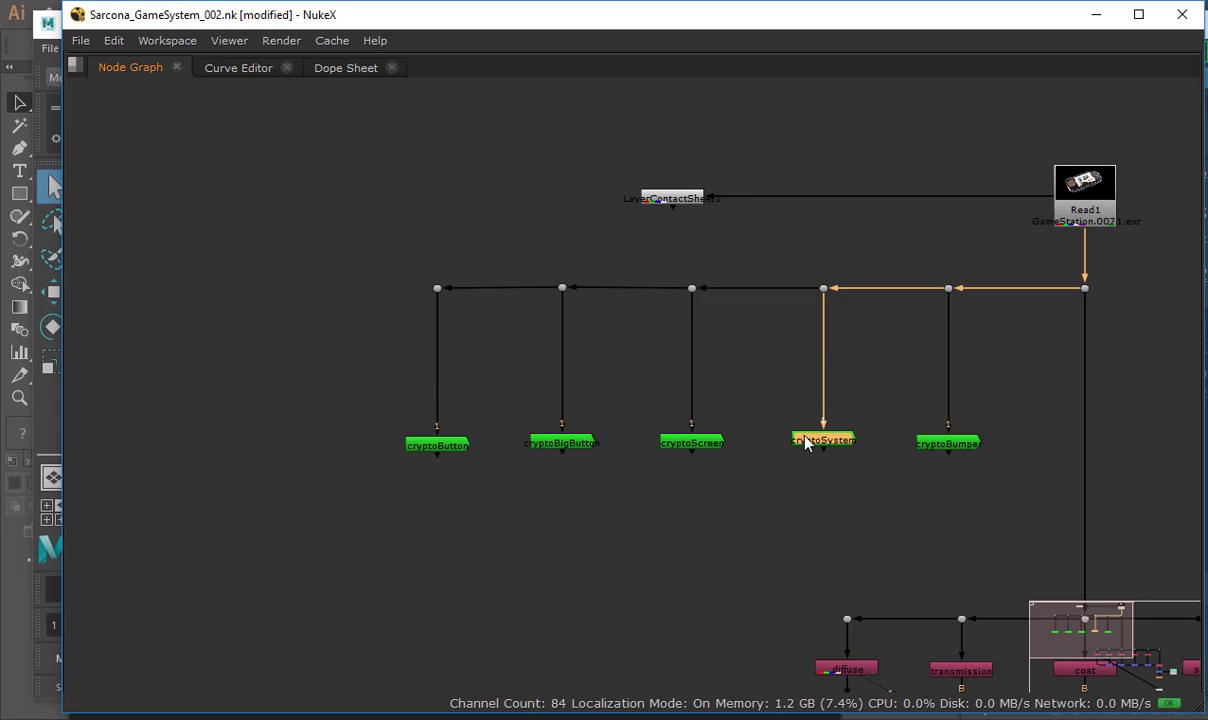
# Examine the node graph from the diffuse-to-Glow1 merge chain back to the row of crypto nodes.
pyautogui.hscroll(5, 461, 377)
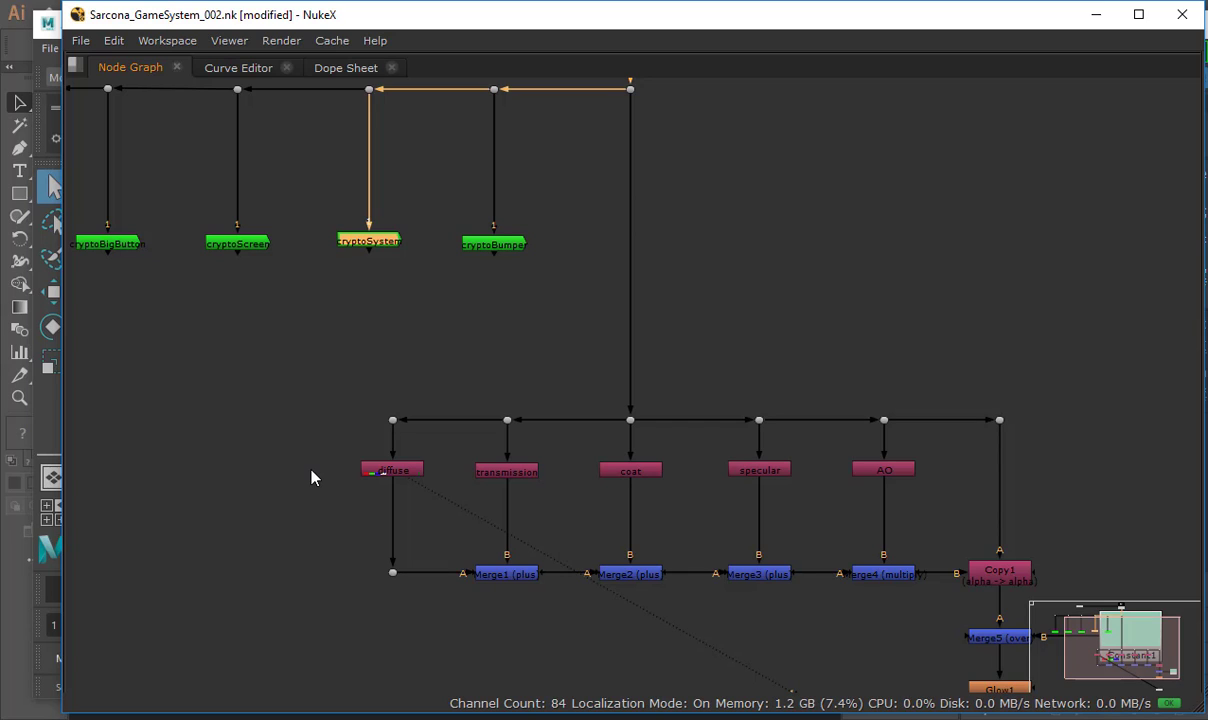
pyautogui.hscroll(4, 305, 480)
pyautogui.scroll(-3, 305, 480)
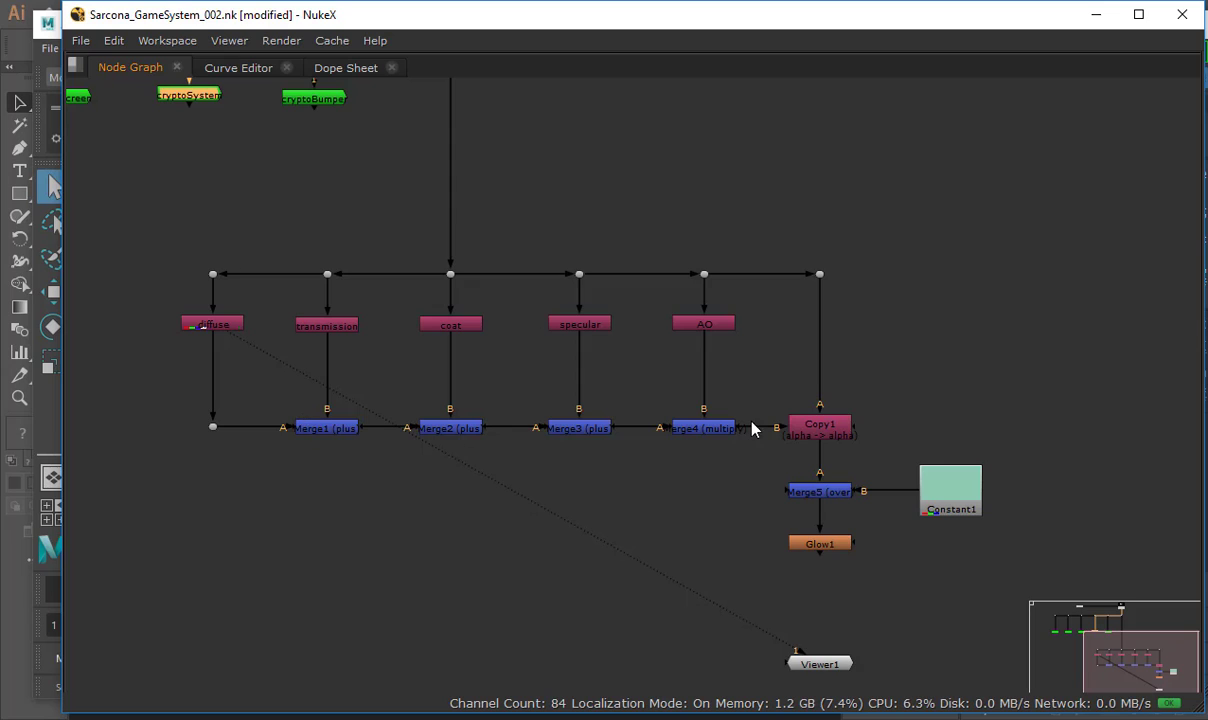
pyautogui.hscroll(-9, 342, 466)
pyautogui.scroll(5, 342, 466)
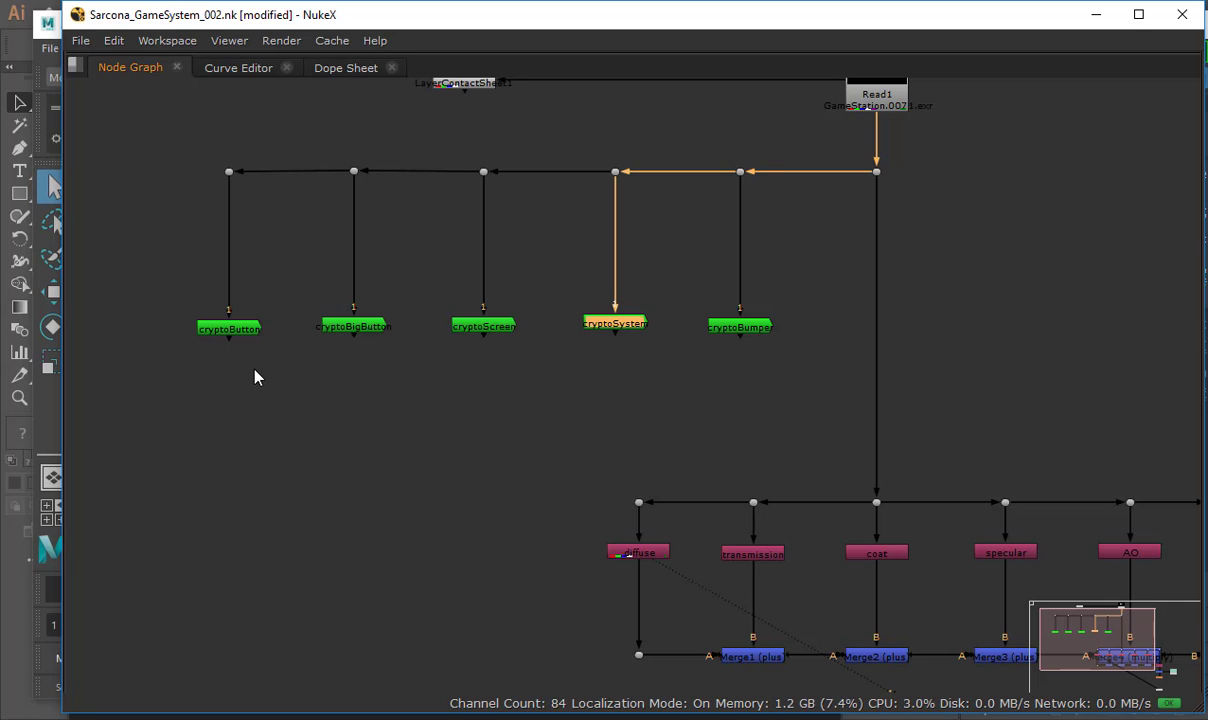
pyautogui.press('f')
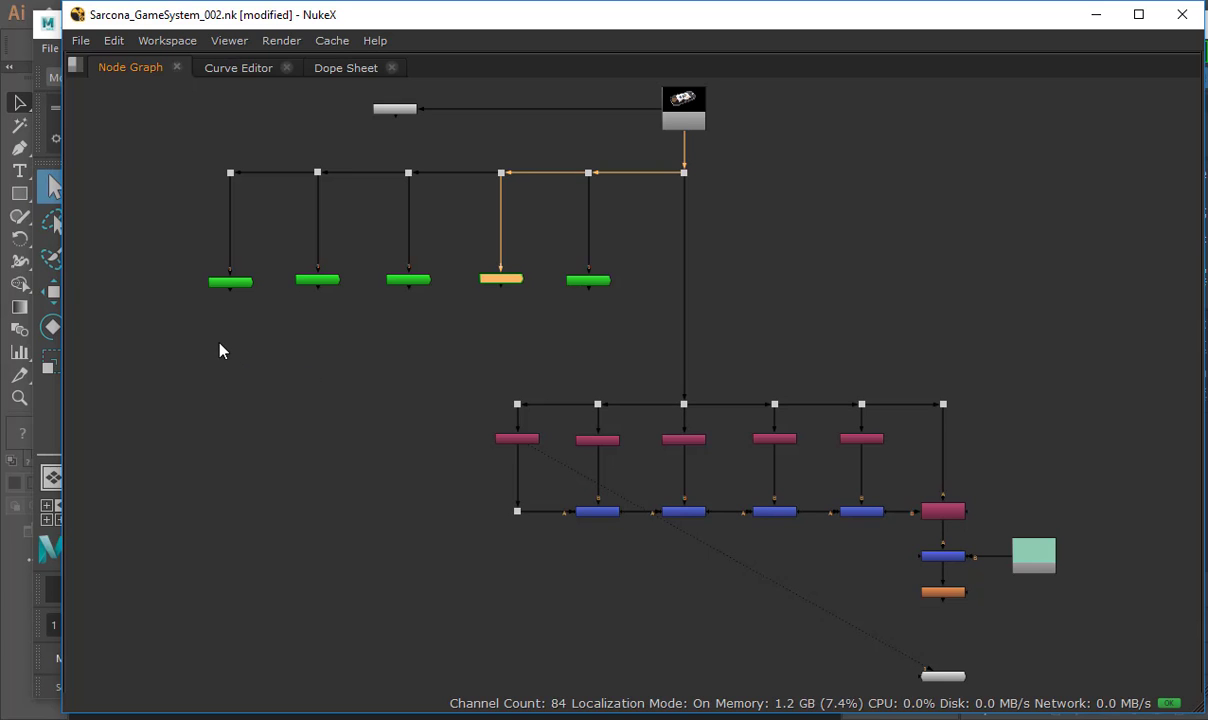
pyautogui.scroll(5, 797, 556)
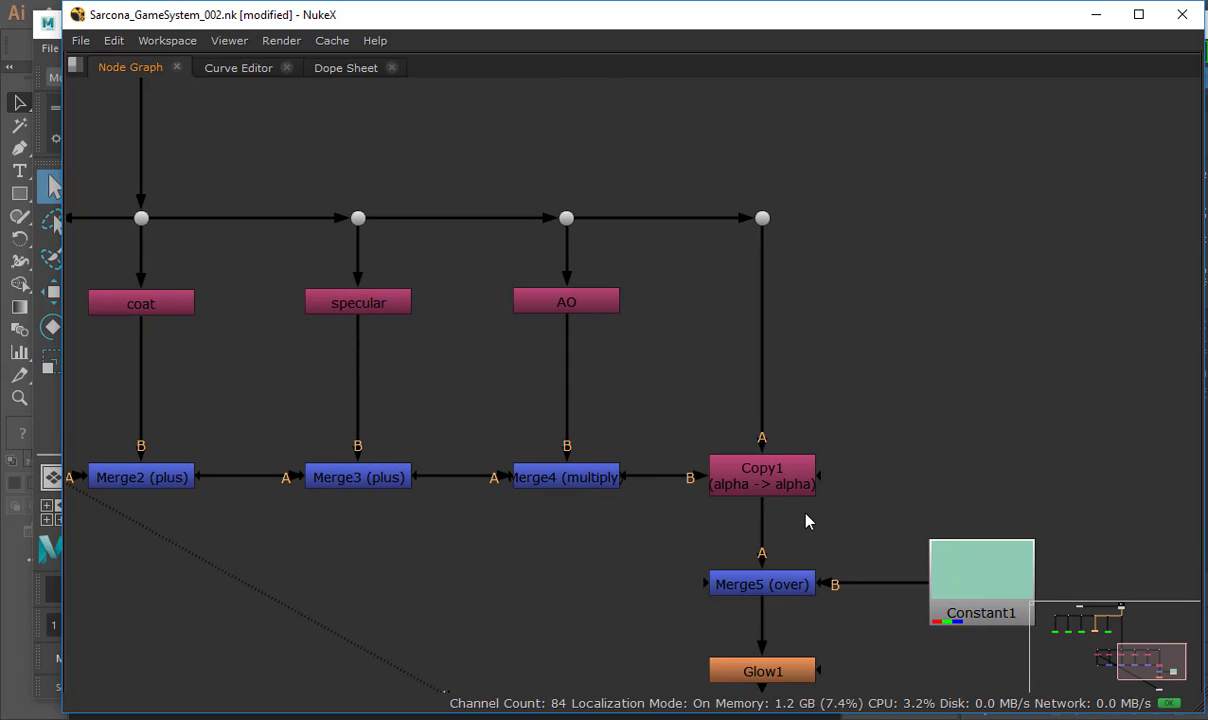
pyautogui.moveTo(855, 426); pyautogui.dragTo(684, 540)
pyautogui.click(426, 515)
pyautogui.moveTo(426, 515); pyautogui.dragTo(885, 541, button='middle')
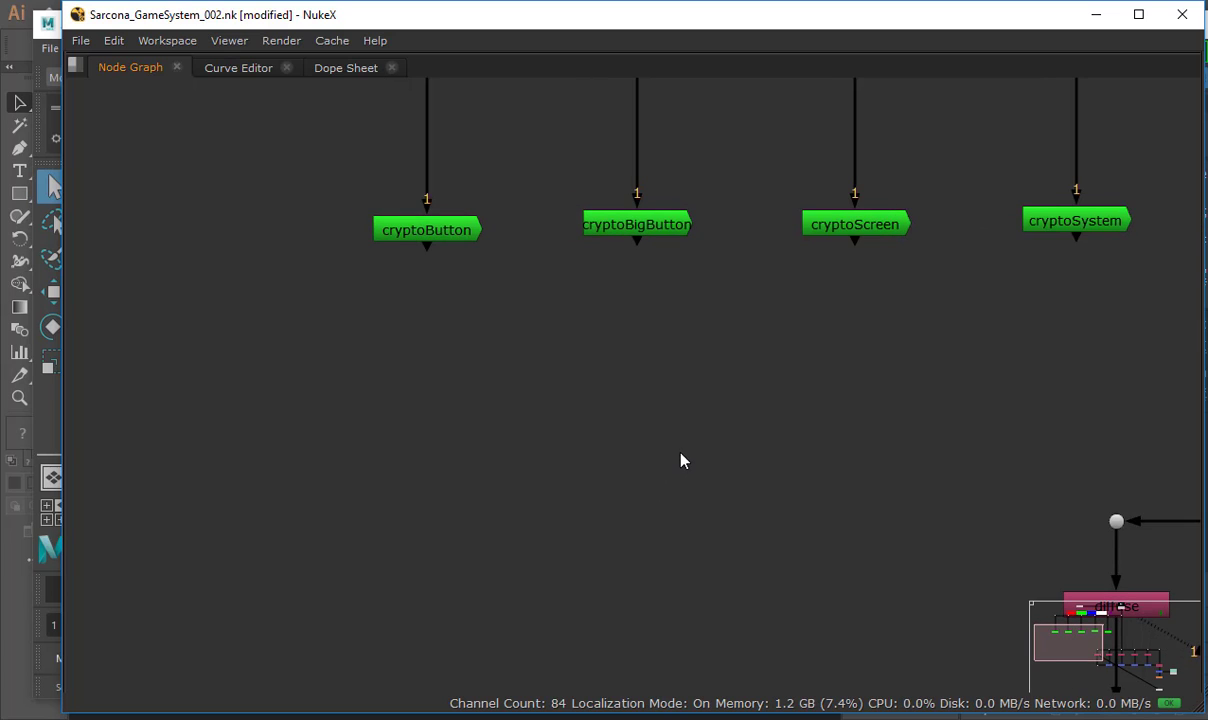
pyautogui.moveTo(563, 434); pyautogui.dragTo(511, 455, button='middle')
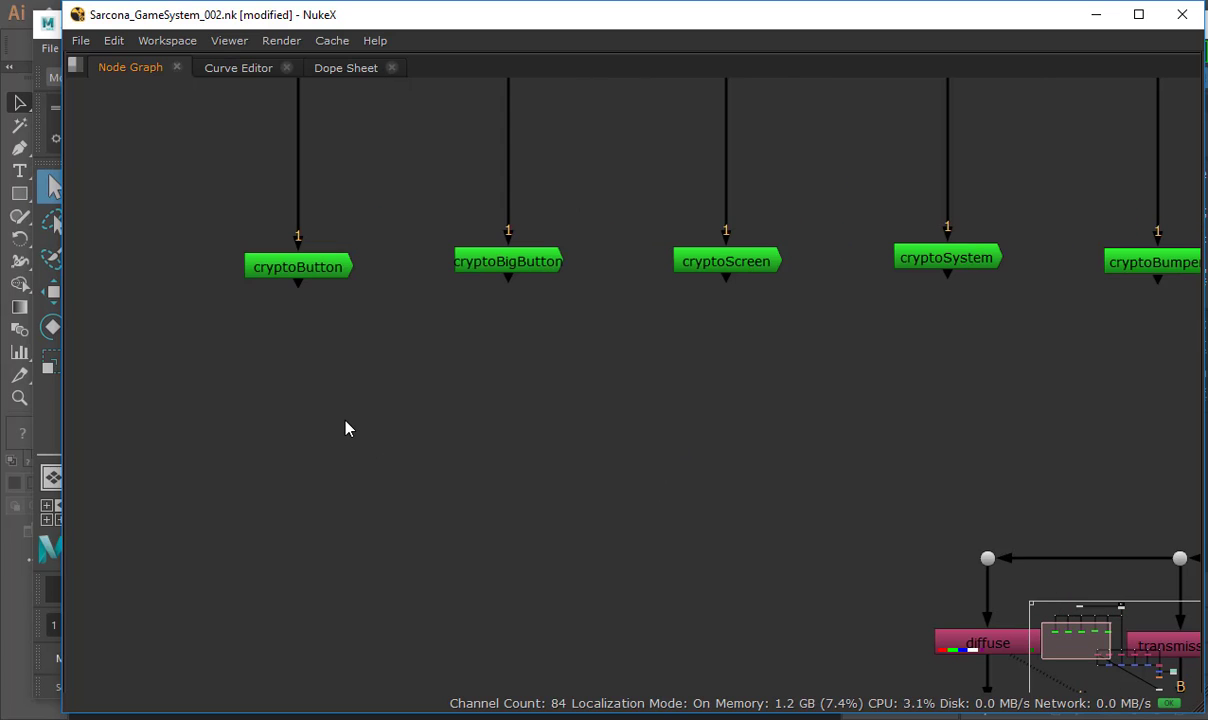
# Add a Copy node below the crypto nodes, with input A from cryptoButton and input B from cryptoBigButton.
pyautogui.press('k')
pyautogui.moveTo(389, 465); pyautogui.dragTo(406, 571, button='middle')
pyautogui.press('space')
pyautogui.moveTo(402, 630); pyautogui.dragTo(375, 505)
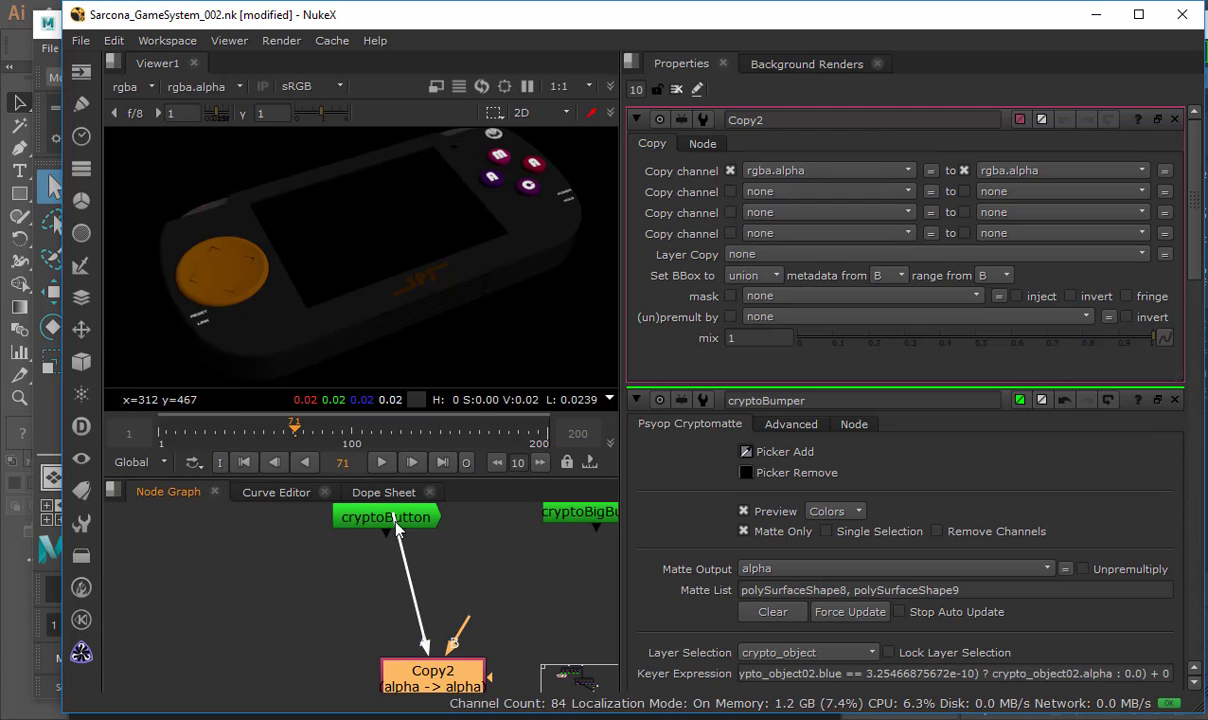
pyautogui.moveTo(375, 505); pyautogui.dragTo(458, 593, button='middle')
pyautogui.moveTo(500, 585); pyautogui.dragTo(482, 552)
pyautogui.moveTo(403, 594); pyautogui.dragTo(394, 531, button='middle')
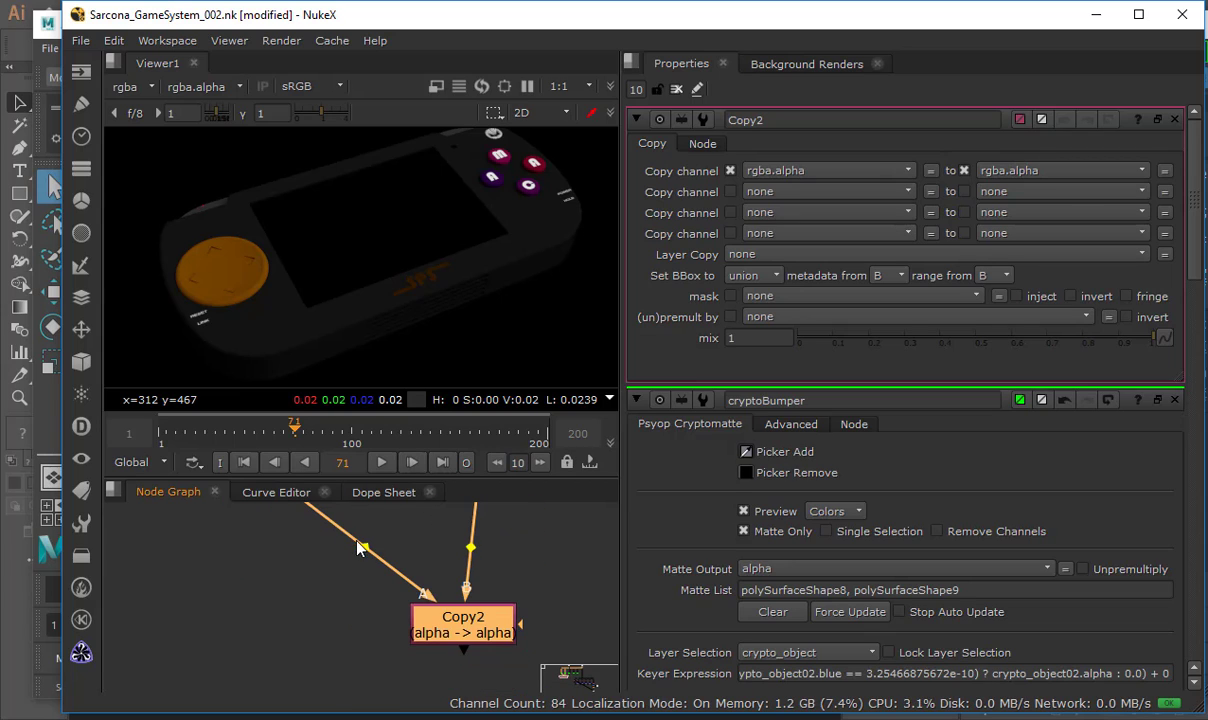
# Insert a Dot in Copy2's A connection below cryptoButton, and align Copy2 directly beneath cryptoBigButton.
pyautogui.keyDown('ctrl'); pyautogui.moveTo(345, 532); pyautogui.dragTo(276, 628); pyautogui.keyUp('ctrl')
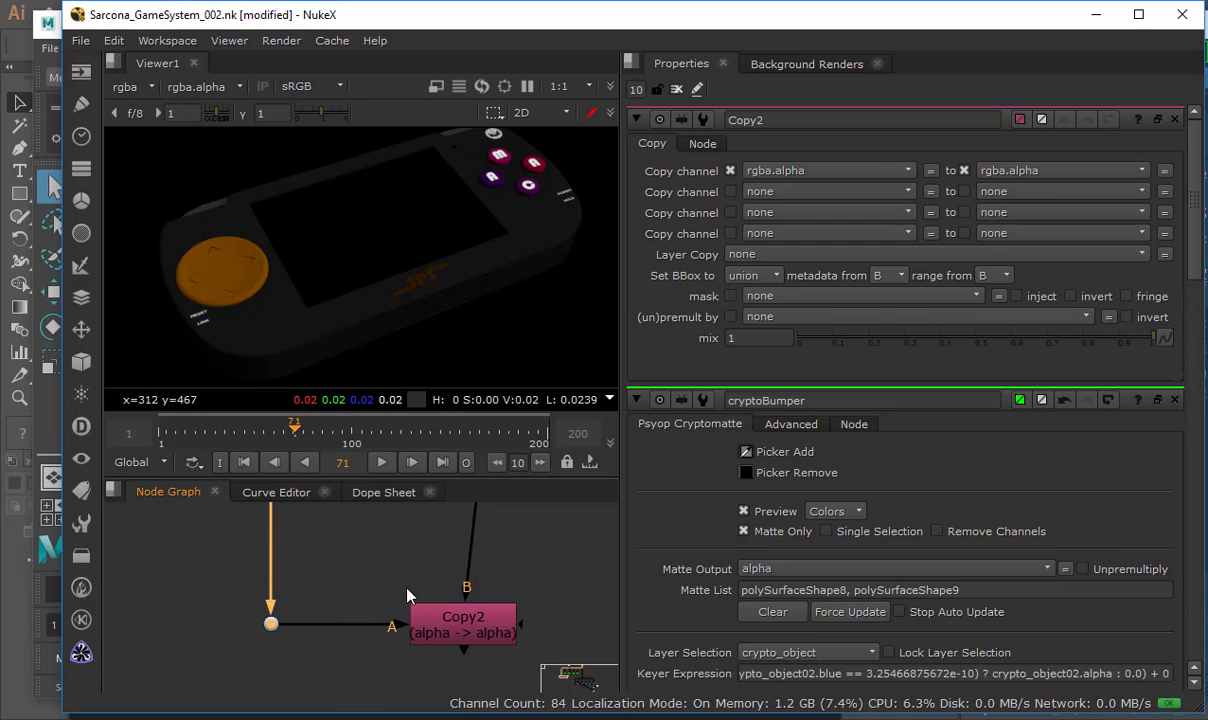
pyautogui.moveTo(415, 622); pyautogui.dragTo(431, 618)
pyautogui.moveTo(410, 615); pyautogui.dragTo(322, 230, button='middle')
pyautogui.moveTo(284, 521); pyautogui.dragTo(285, 569, button='middle')
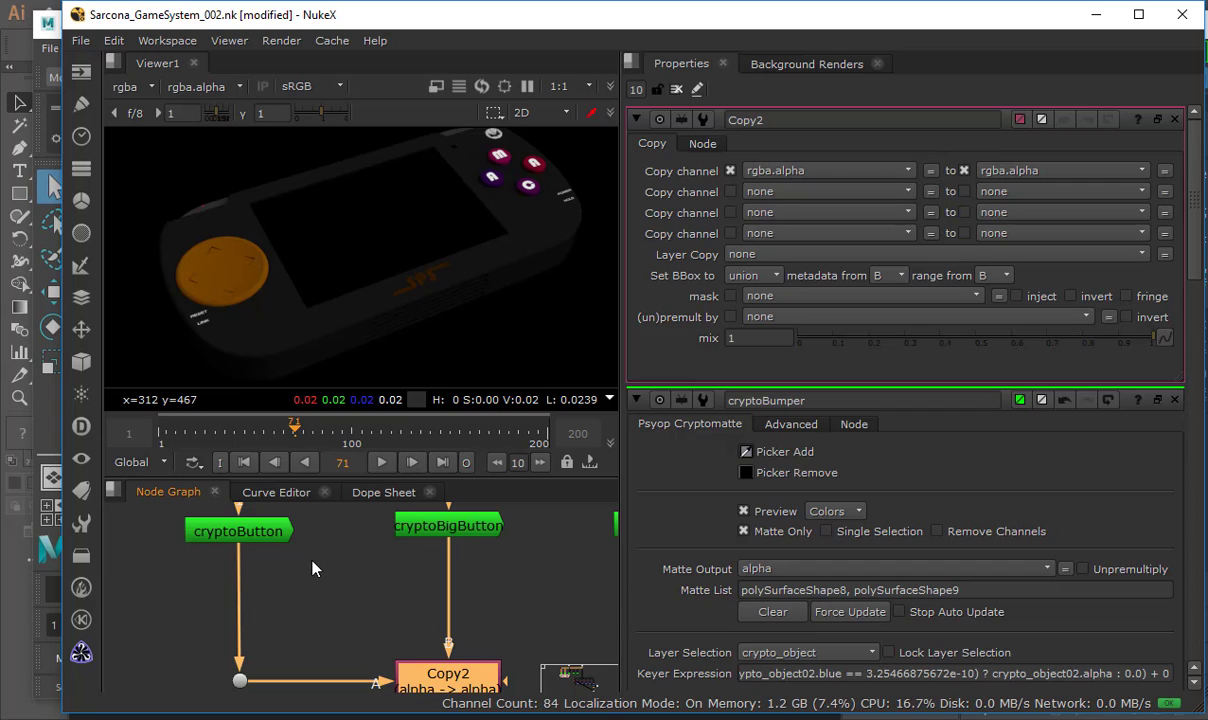
pyautogui.press('space')
pyautogui.moveTo(297, 418); pyautogui.dragTo(312, 268, button='middle')
pyautogui.moveTo(260, 378); pyautogui.dragTo(260, 366)
pyautogui.click(411, 364)
pyautogui.press('space')
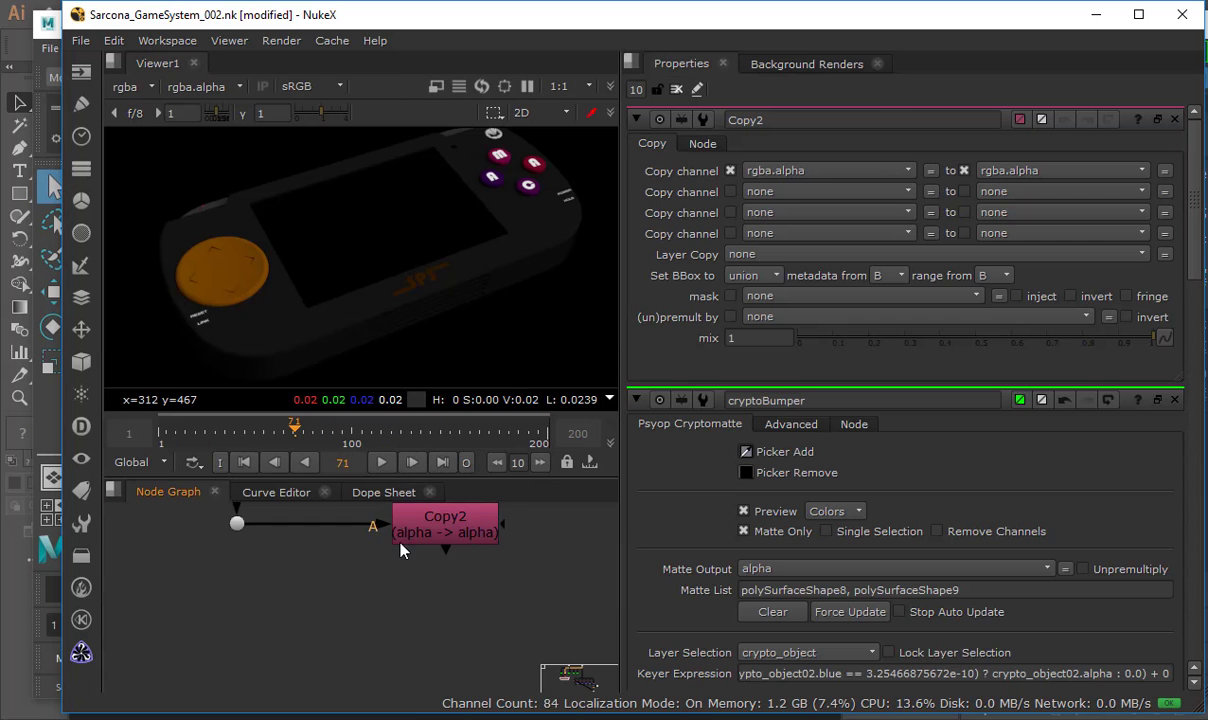
# View the alpha matte of cryptoButton and the alpha output of Copy2.
pyautogui.moveTo(378, 512); pyautogui.dragTo(375, 530, button='middle')
pyautogui.click(236, 507)
pyautogui.press('1')
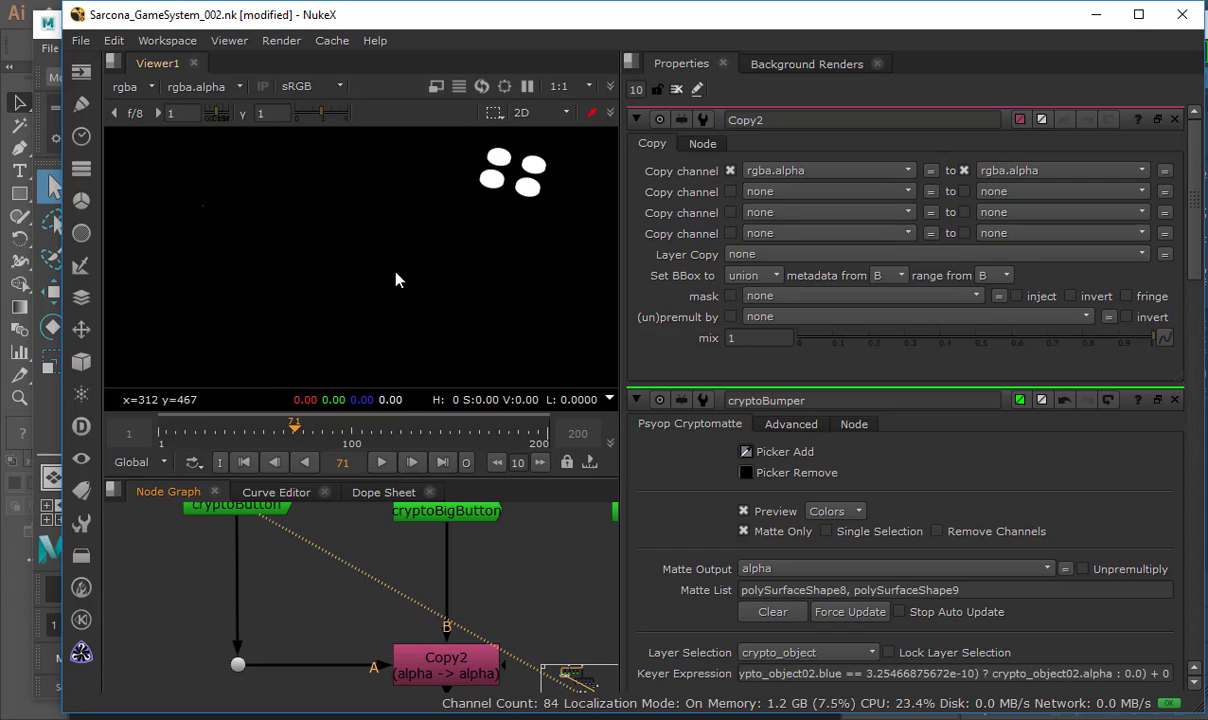
pyautogui.click(462, 514)
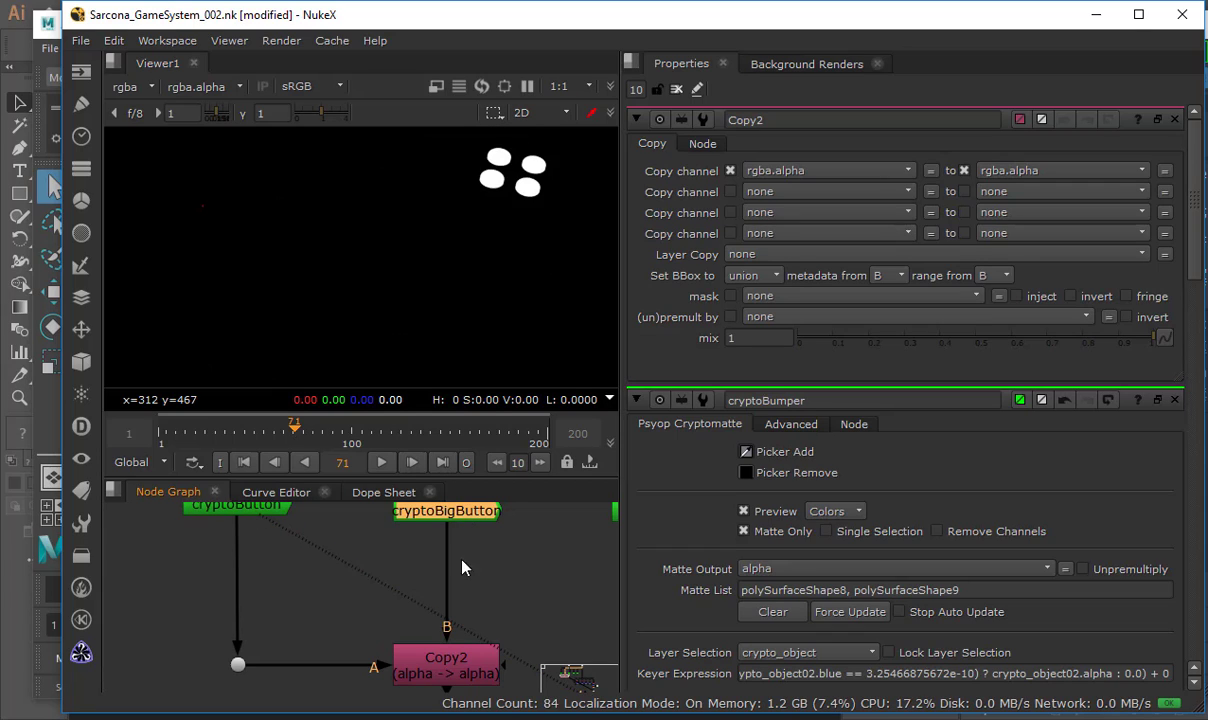
pyautogui.click(460, 663)
pyautogui.moveTo(287, 566); pyautogui.dragTo(280, 597, button='middle')
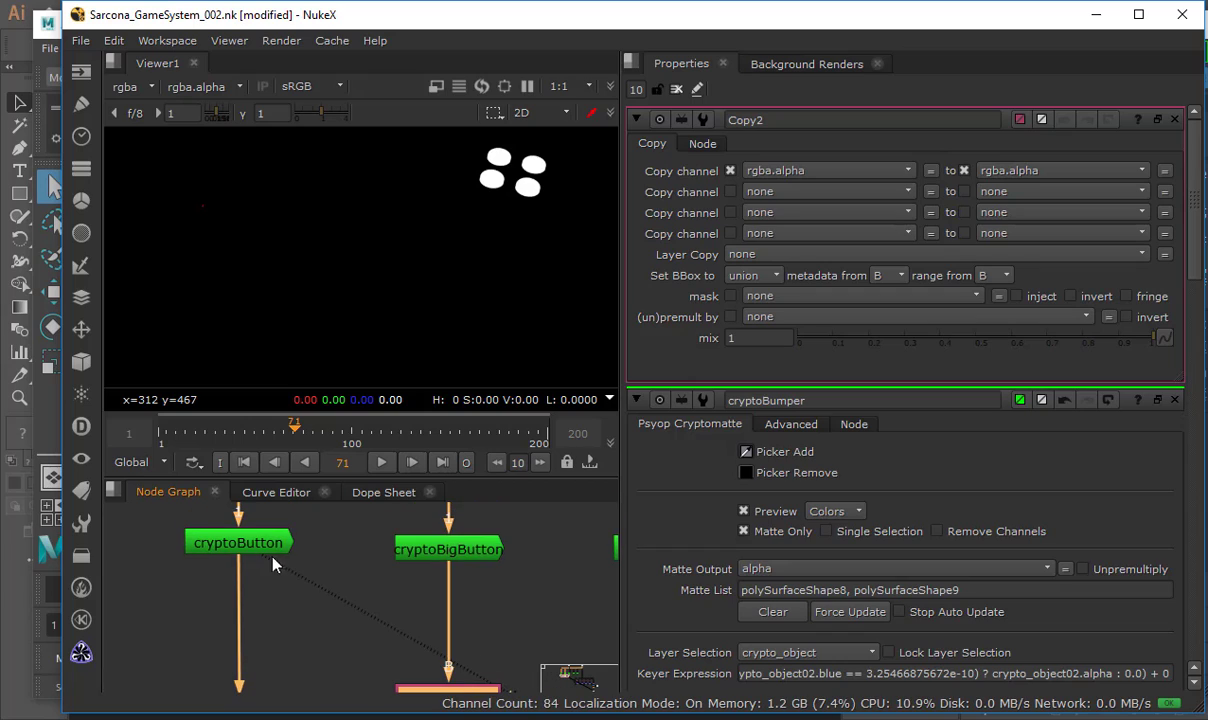
pyautogui.click(257, 558)
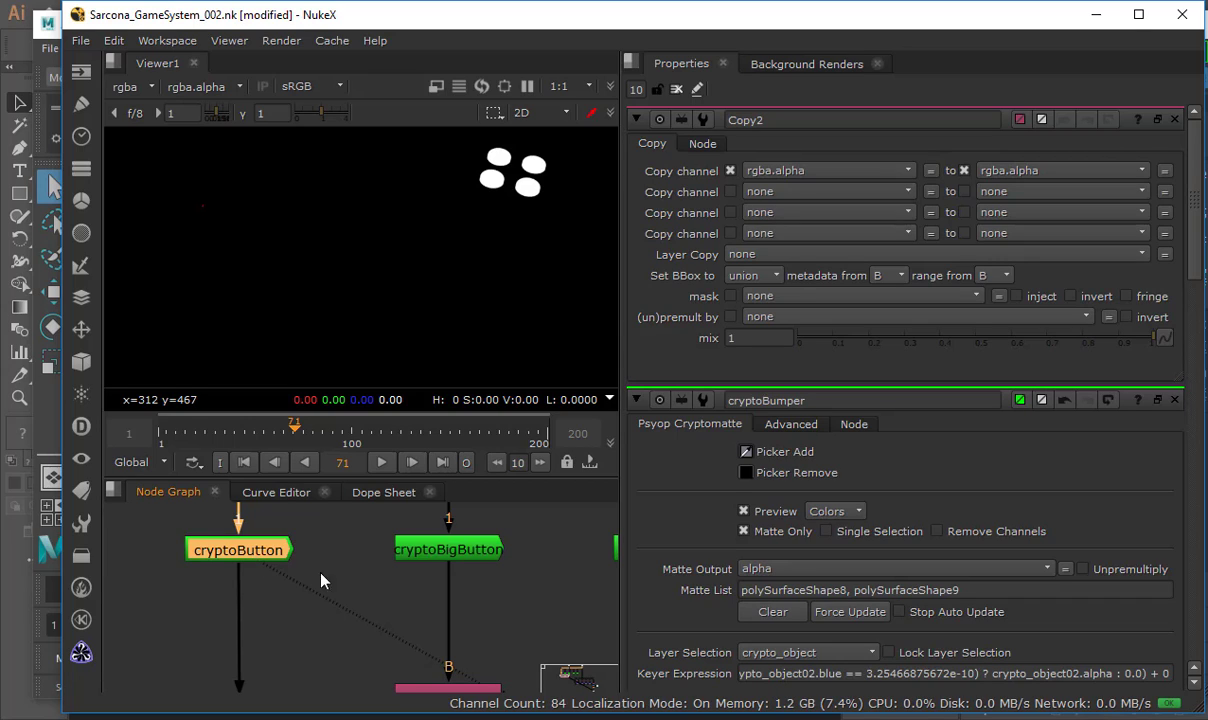
pyautogui.moveTo(302, 540); pyautogui.dragTo(265, 545, button='middle')
pyautogui.click(352, 650)
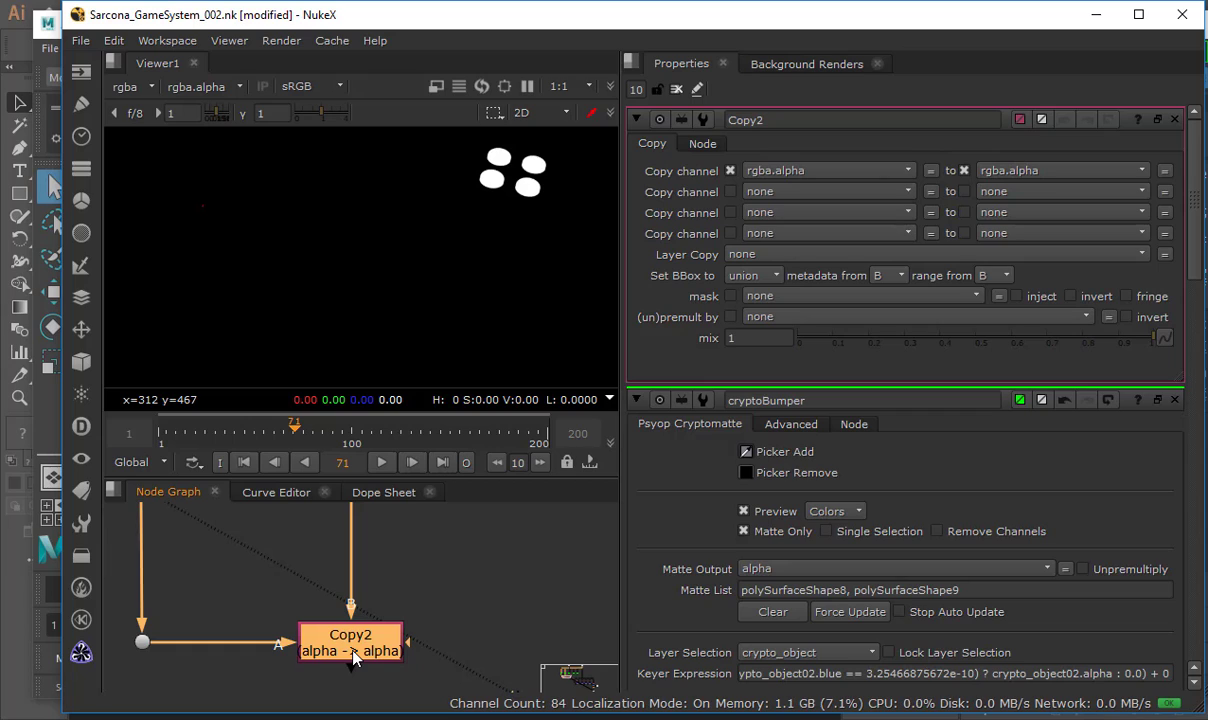
pyautogui.click(330, 610)
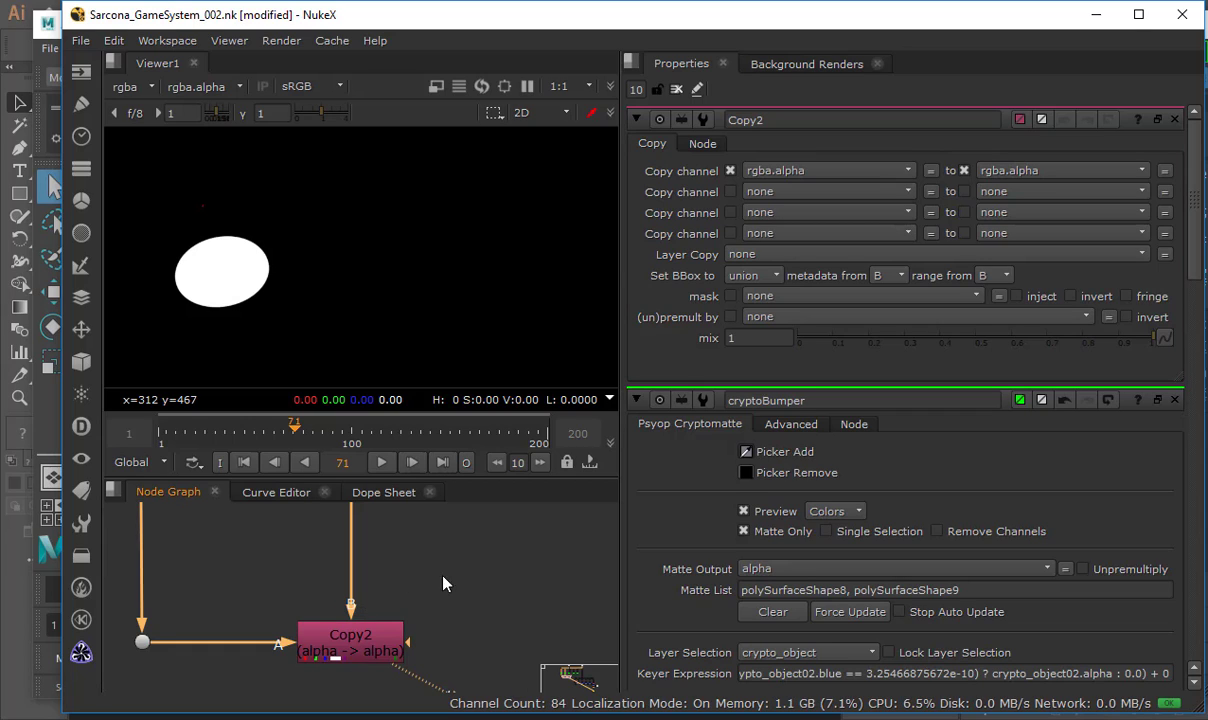
# Compare the alpha mattes of cryptoButton, cryptoBigButton and Copy2 one after another in the viewer.
pyautogui.moveTo(194, 553); pyautogui.dragTo(282, 562, button='middle')
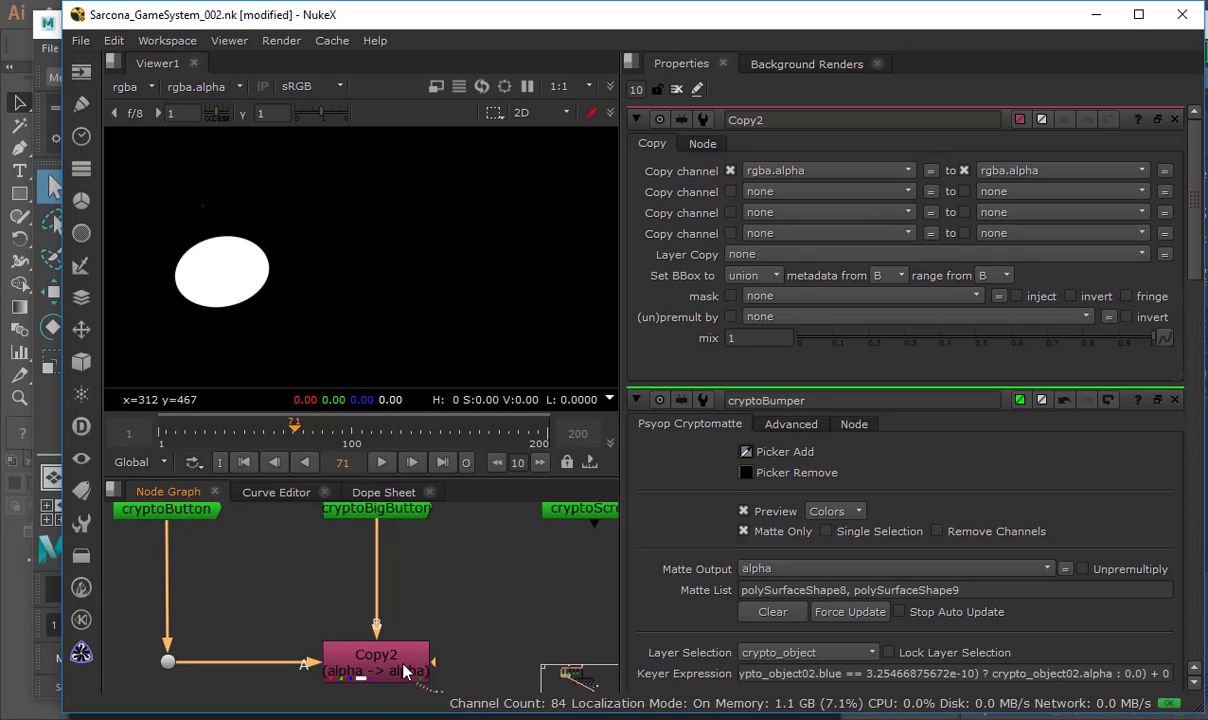
pyautogui.moveTo(396, 543); pyautogui.dragTo(408, 613, button='middle')
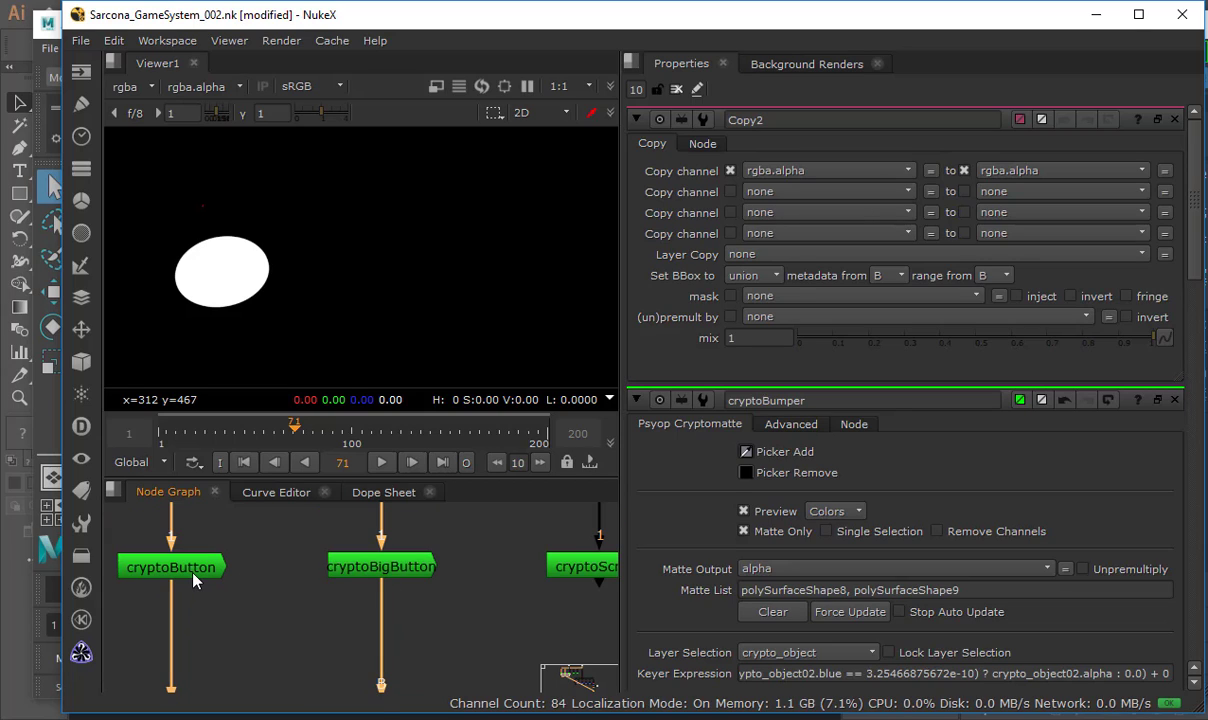
pyautogui.click(190, 573)
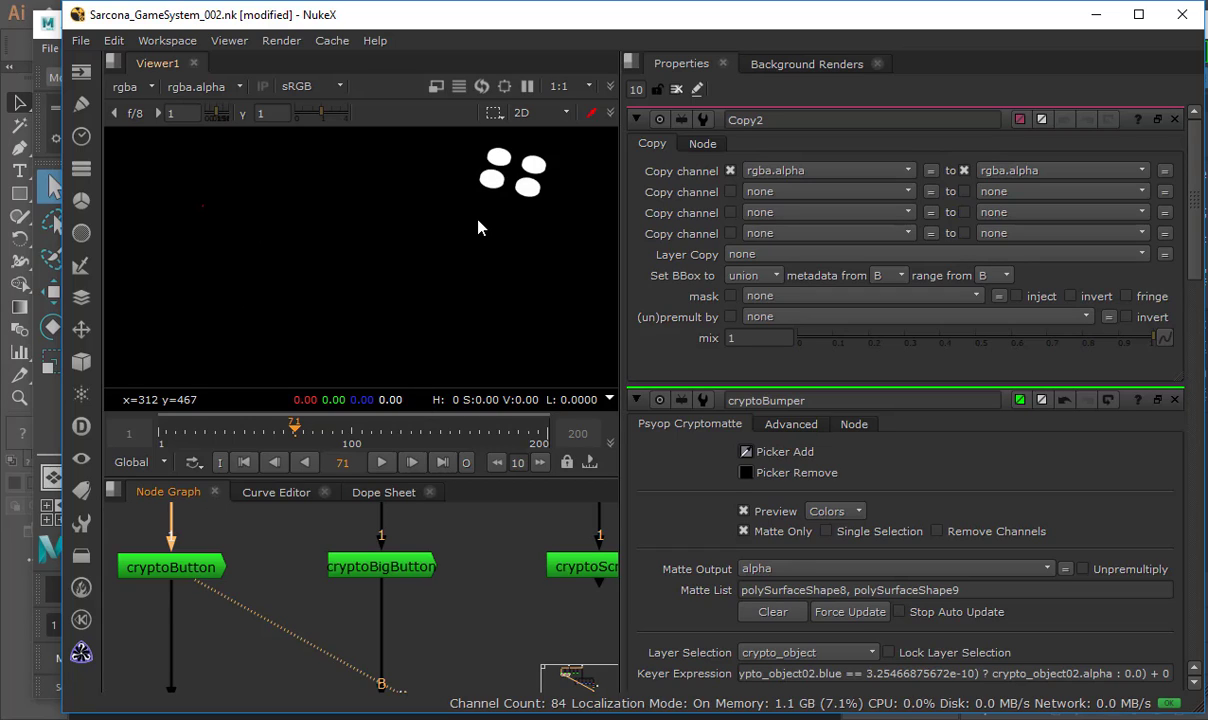
pyautogui.click(402, 566)
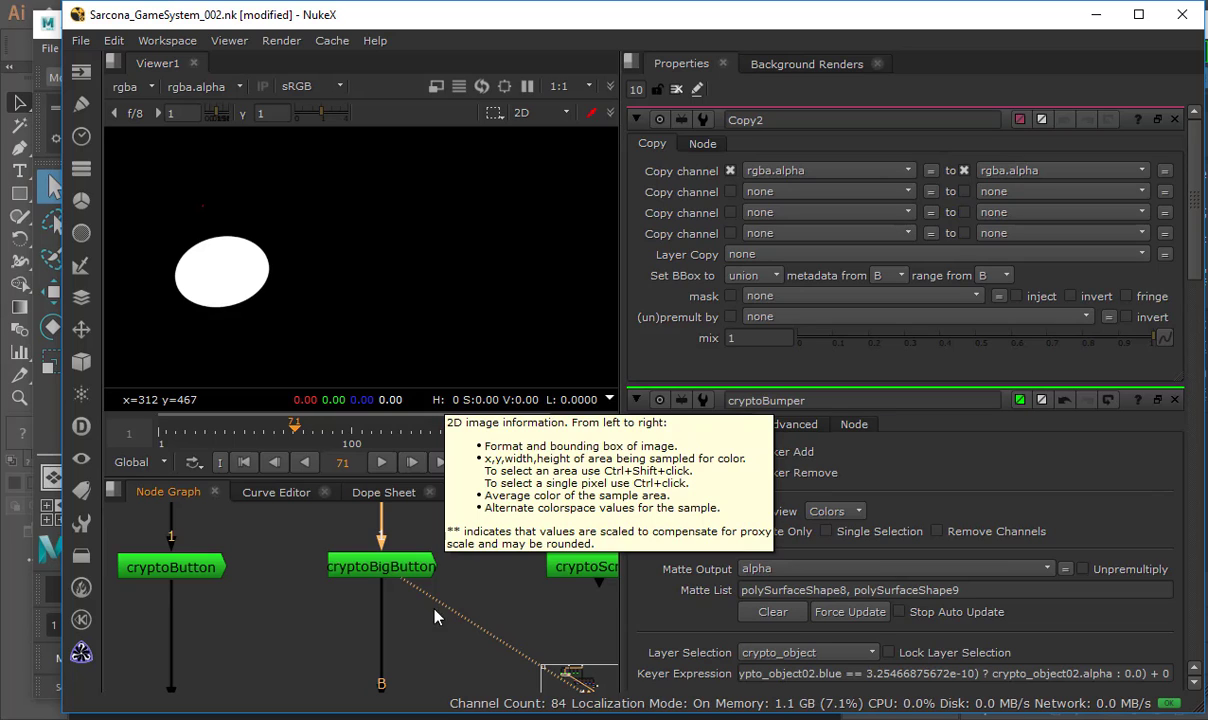
pyautogui.moveTo(420, 695); pyautogui.dragTo(381, 515, button='middle')
pyautogui.click(378, 522)
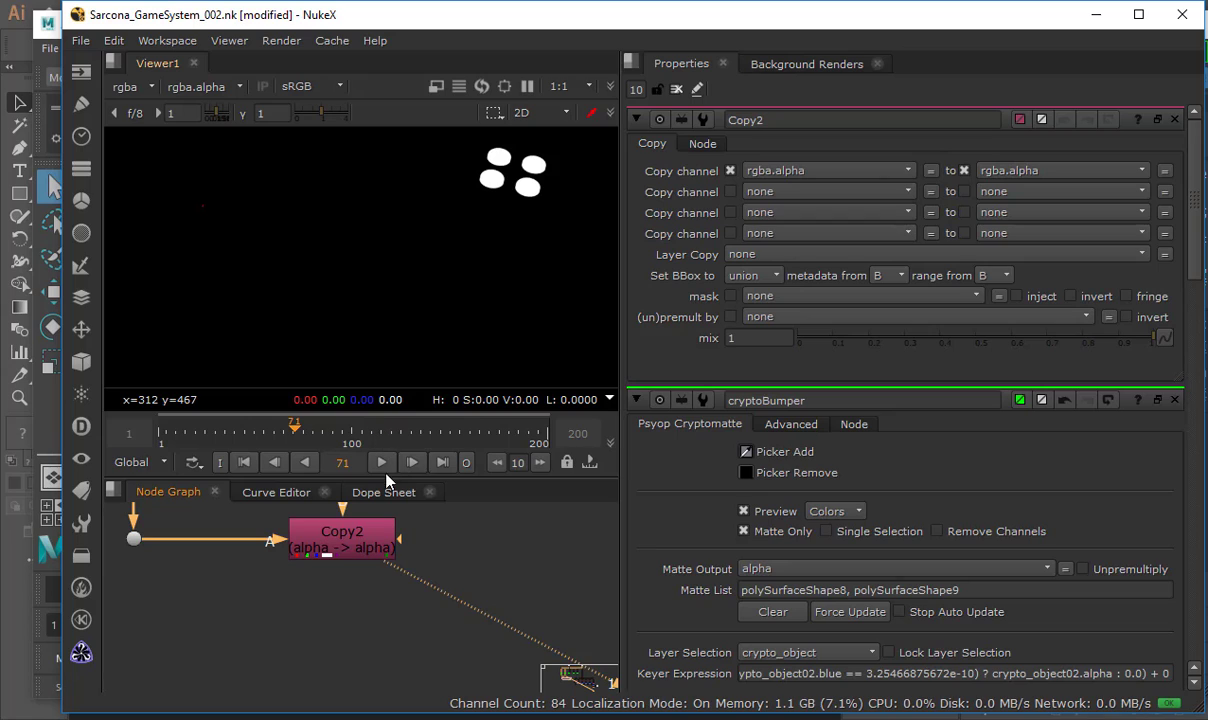
pyautogui.moveTo(417, 520); pyautogui.dragTo(448, 588, button='middle')
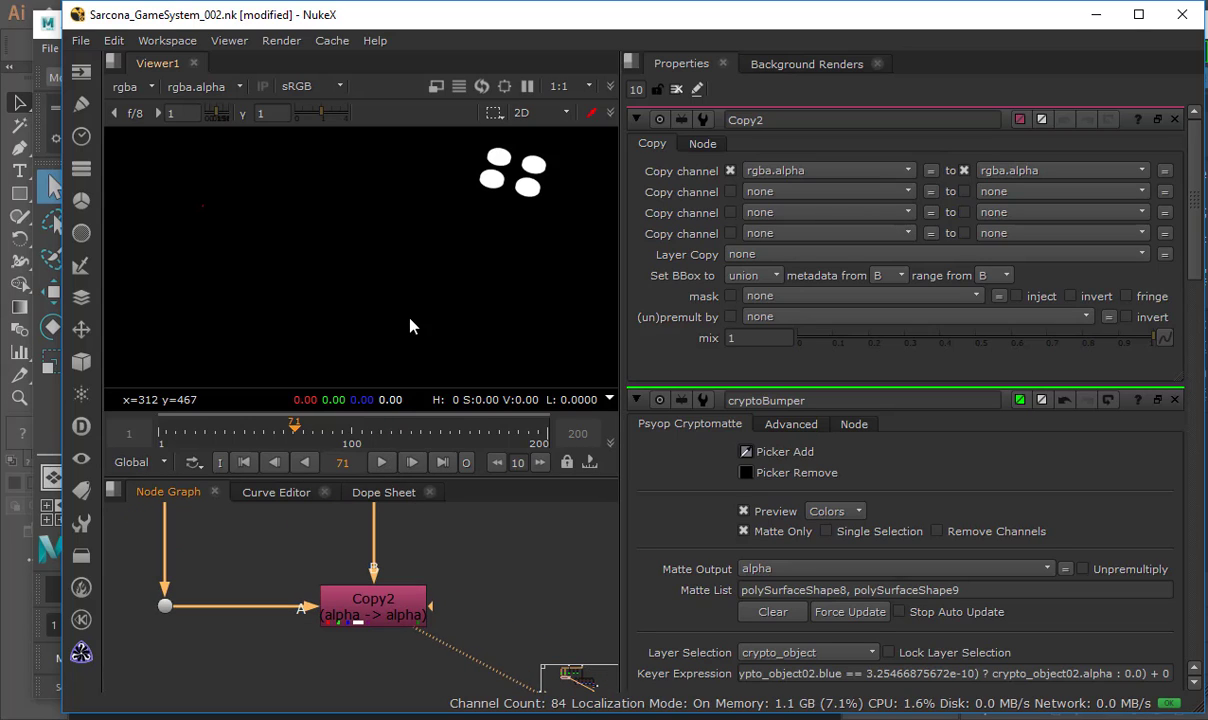
pyautogui.scroll(-3, 412, 326)
pyautogui.moveTo(397, 360); pyautogui.dragTo(355, 321, button='middle')
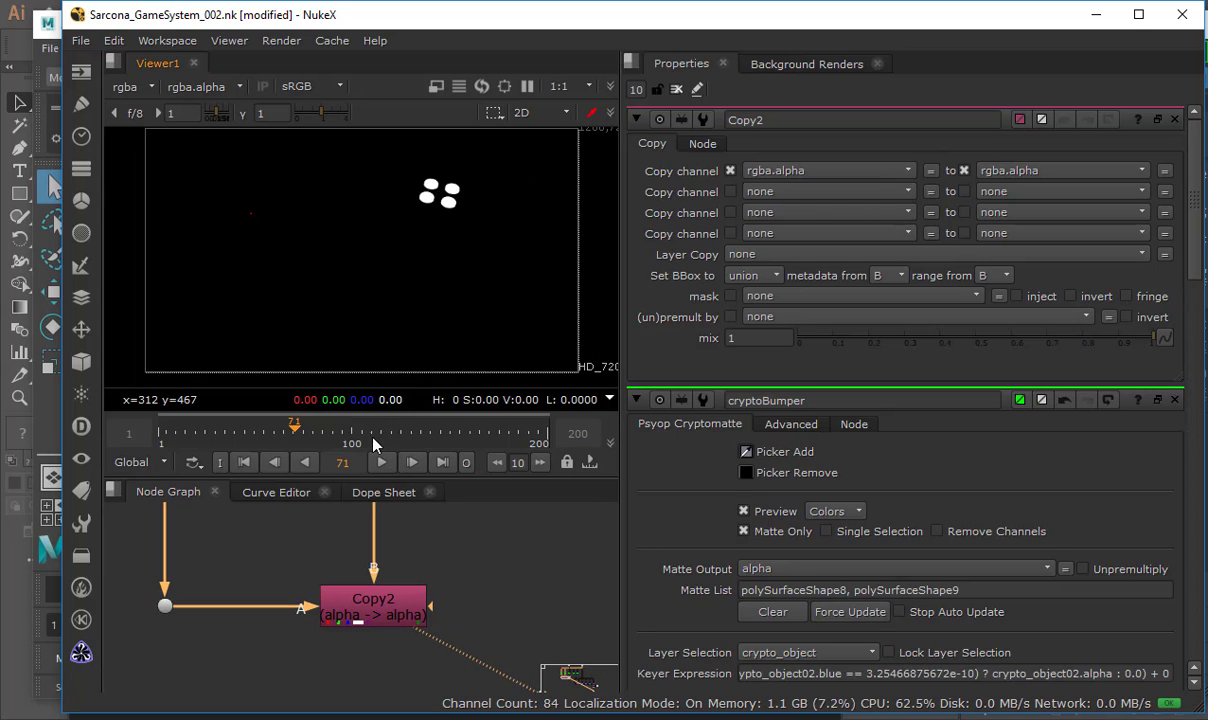
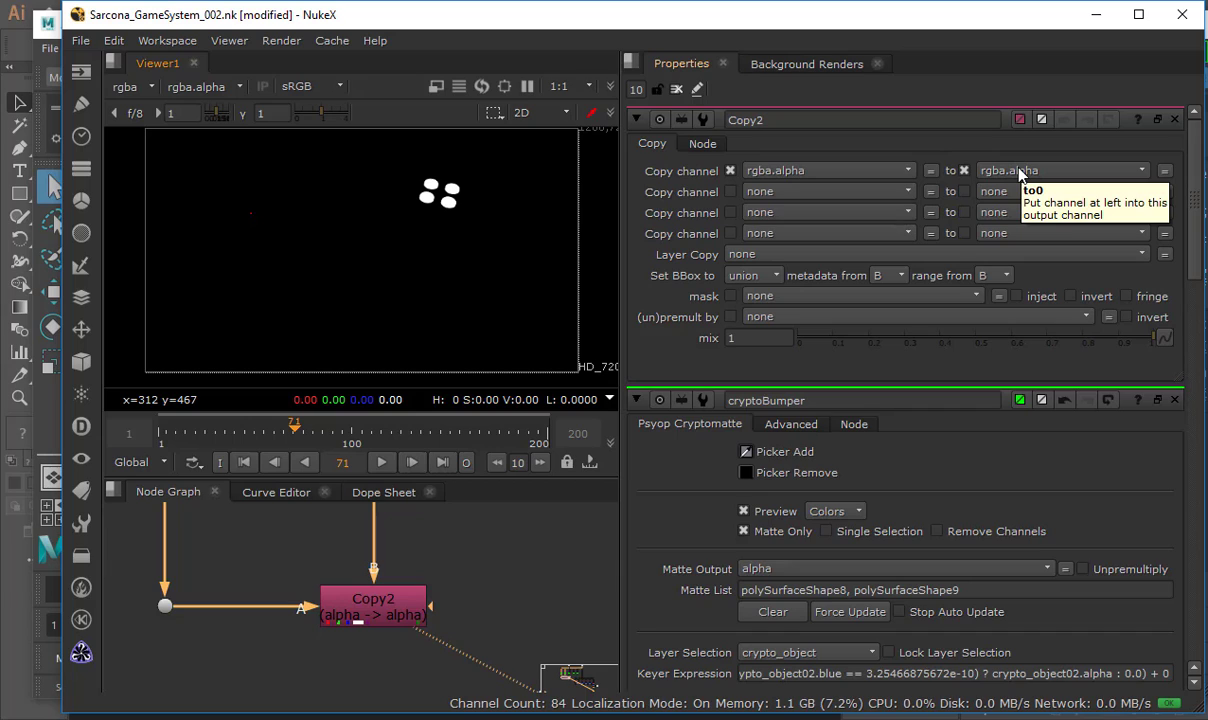
# Examine how cryptoButton and cryptoBigButton feed into Copy2 in the node graph.
pyautogui.moveTo(519, 546); pyautogui.dragTo(405, 622, button='middle')
pyautogui.moveTo(330, 565); pyautogui.dragTo(350, 643, button='middle')
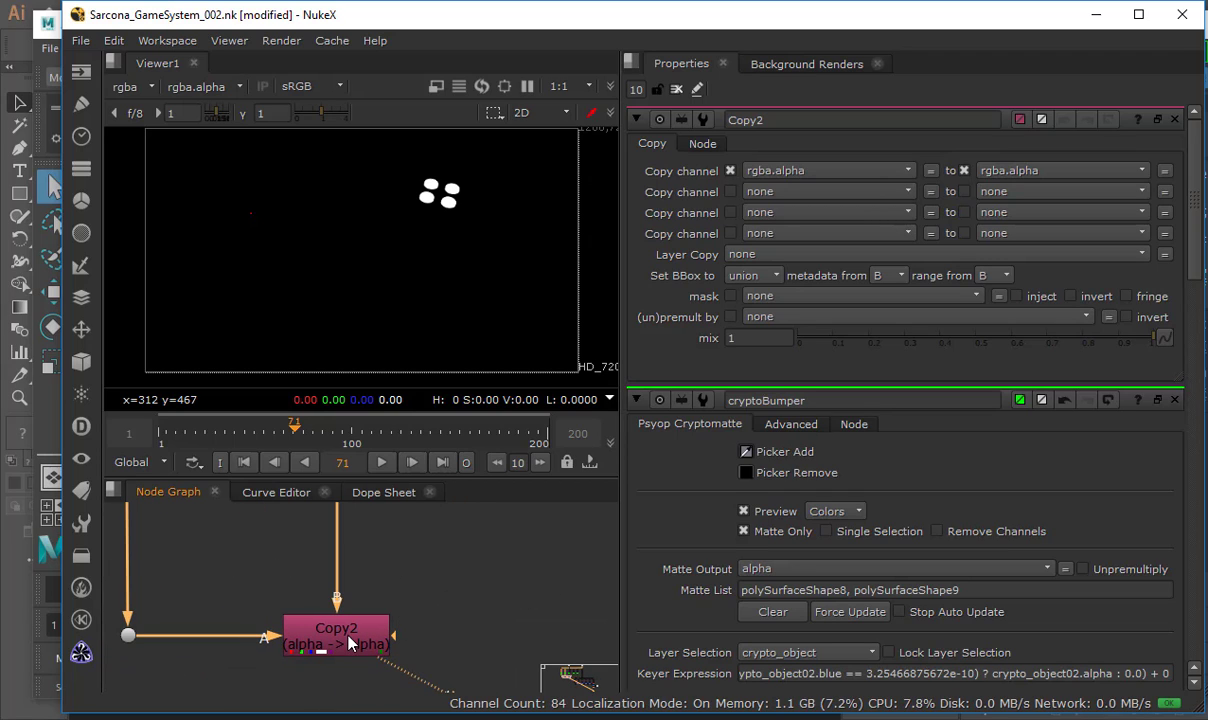
pyautogui.click(412, 596)
pyautogui.press('space')
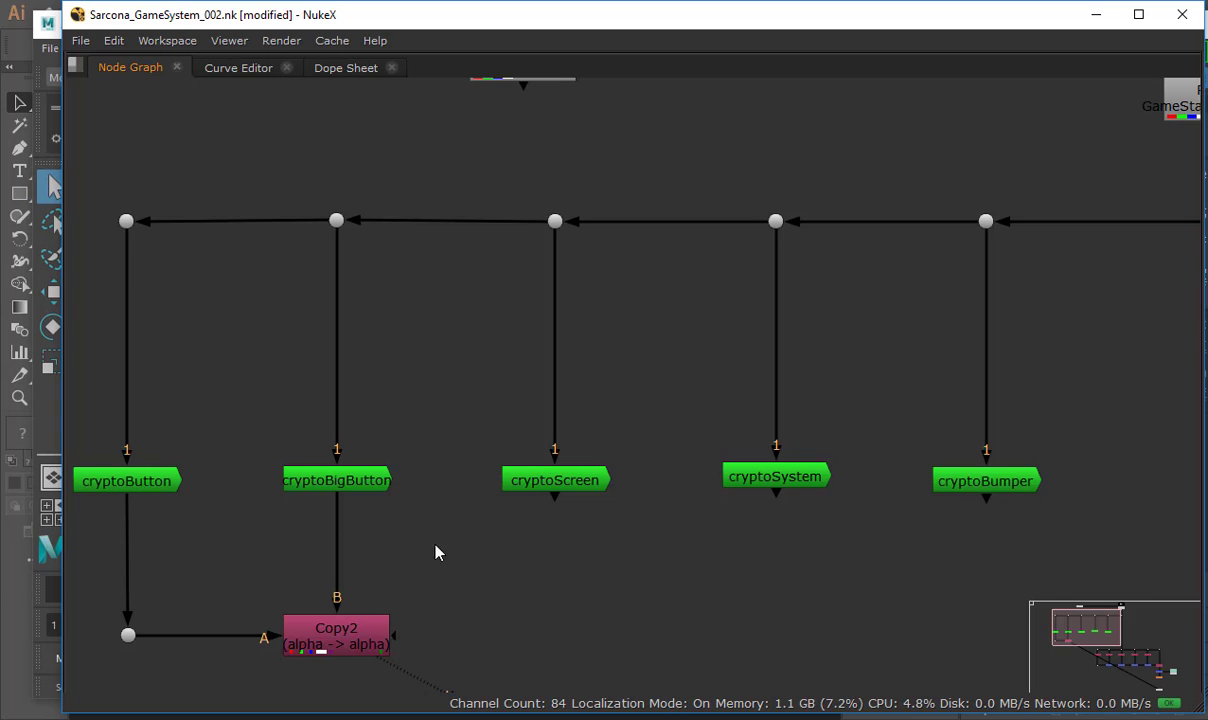
pyautogui.moveTo(437, 550)
pyautogui.mouseDown(button='middle')
pyautogui.moveTo(480, 530)
pyautogui.moveTo(423, 542)
pyautogui.mouseUp(button='middle')
pyautogui.press('space')
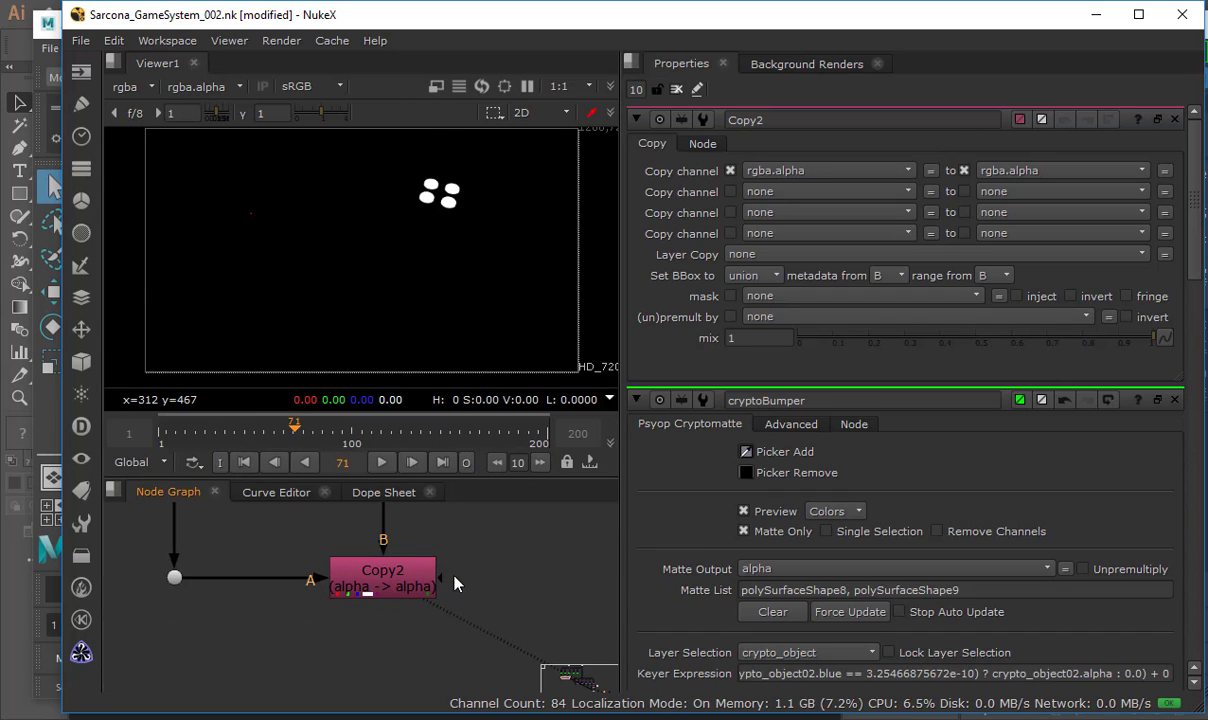
pyautogui.scroll(5, 445, 613)
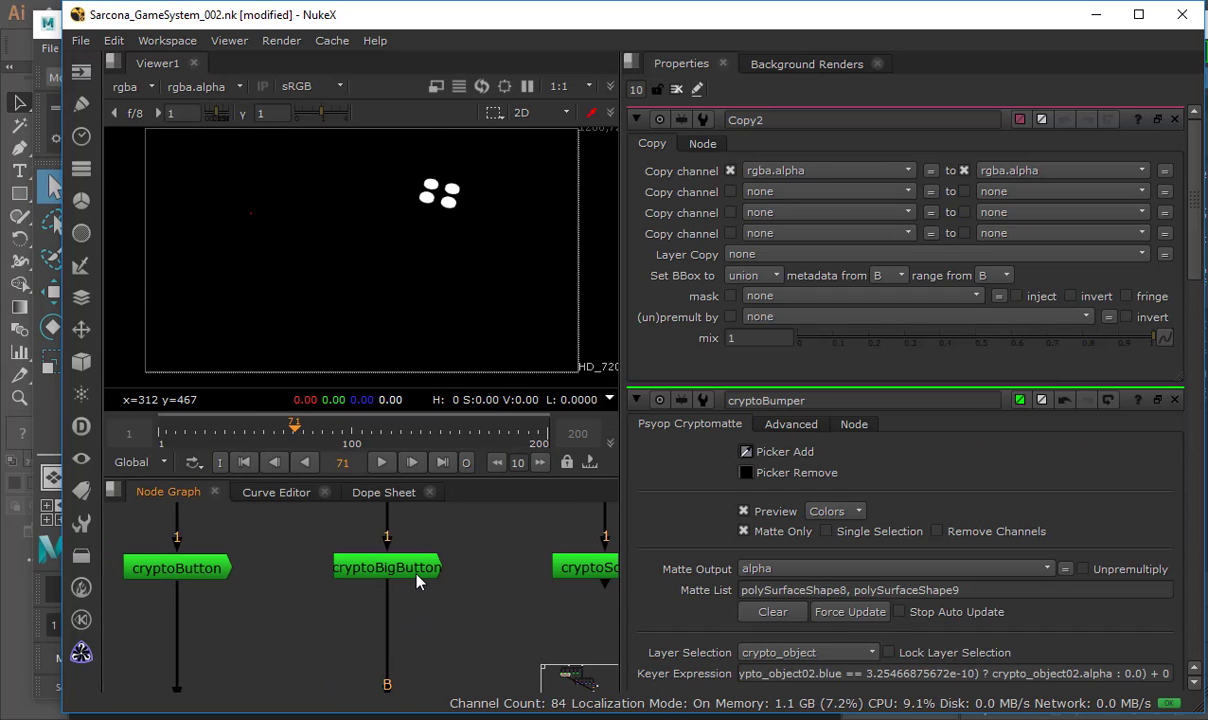
pyautogui.scroll(-3, 418, 583)
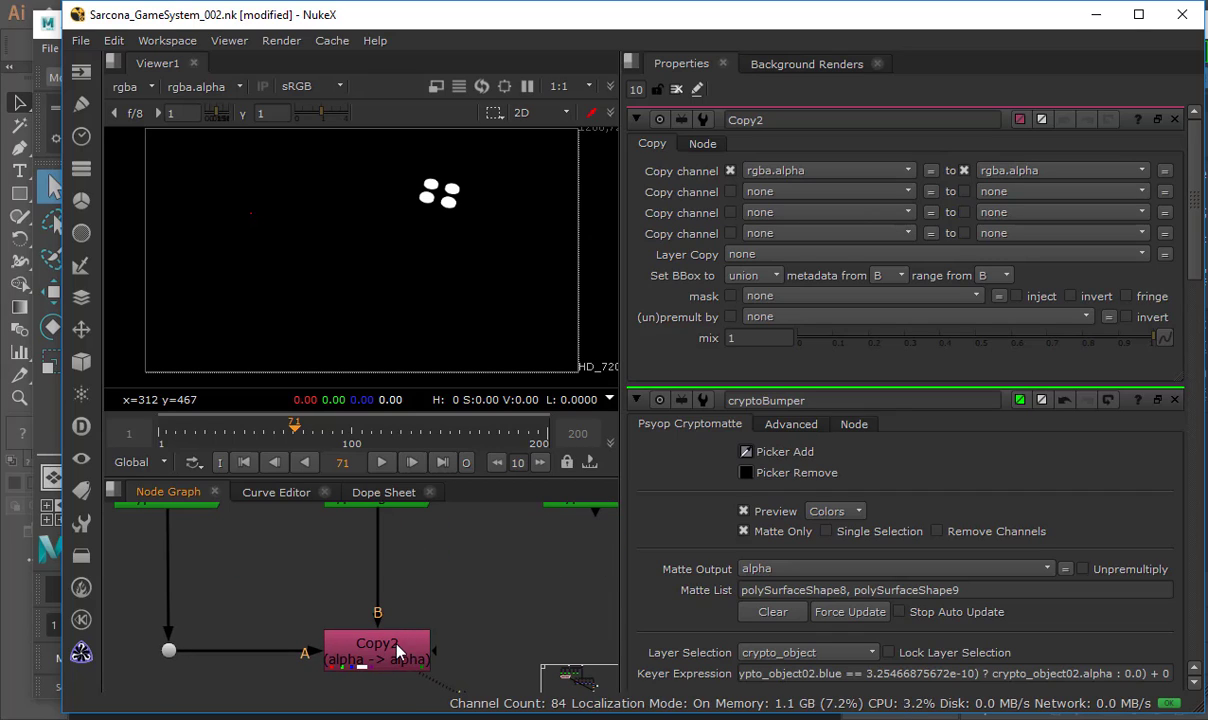
pyautogui.scroll(1, 368, 598)
# Make Copy2 copy rgba.alpha into a new channel named button.mask.
pyautogui.click(396, 678)
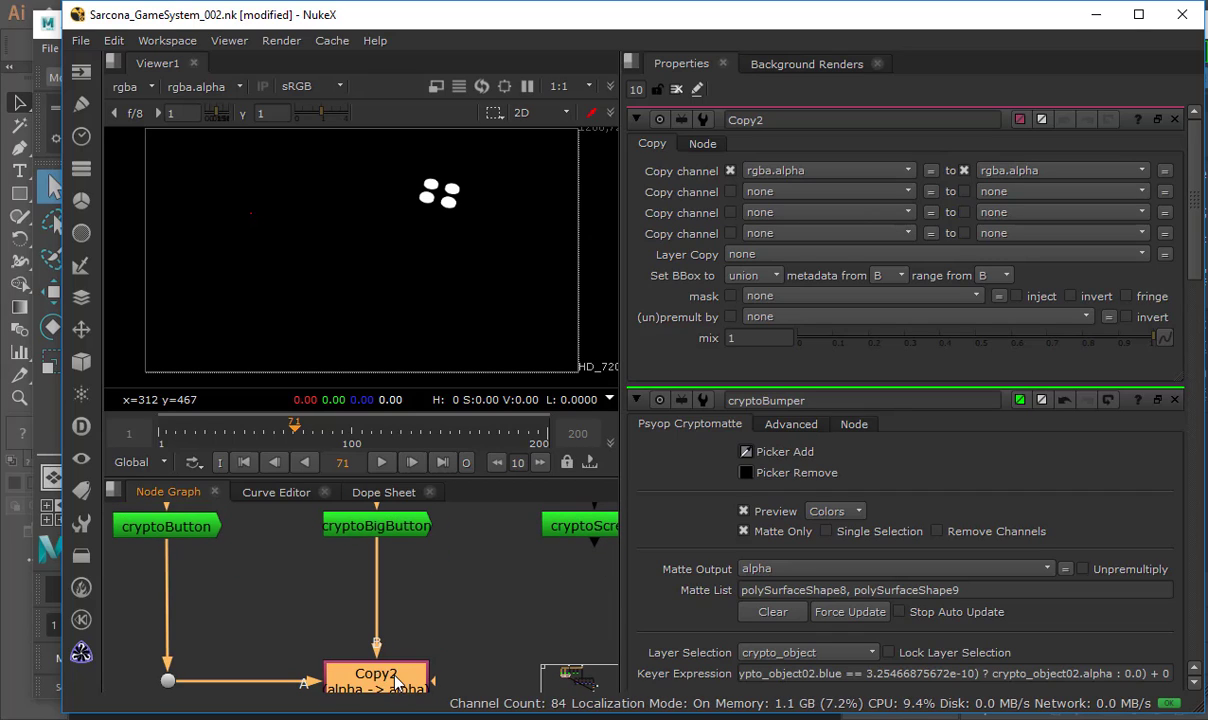
pyautogui.click(1083, 172)
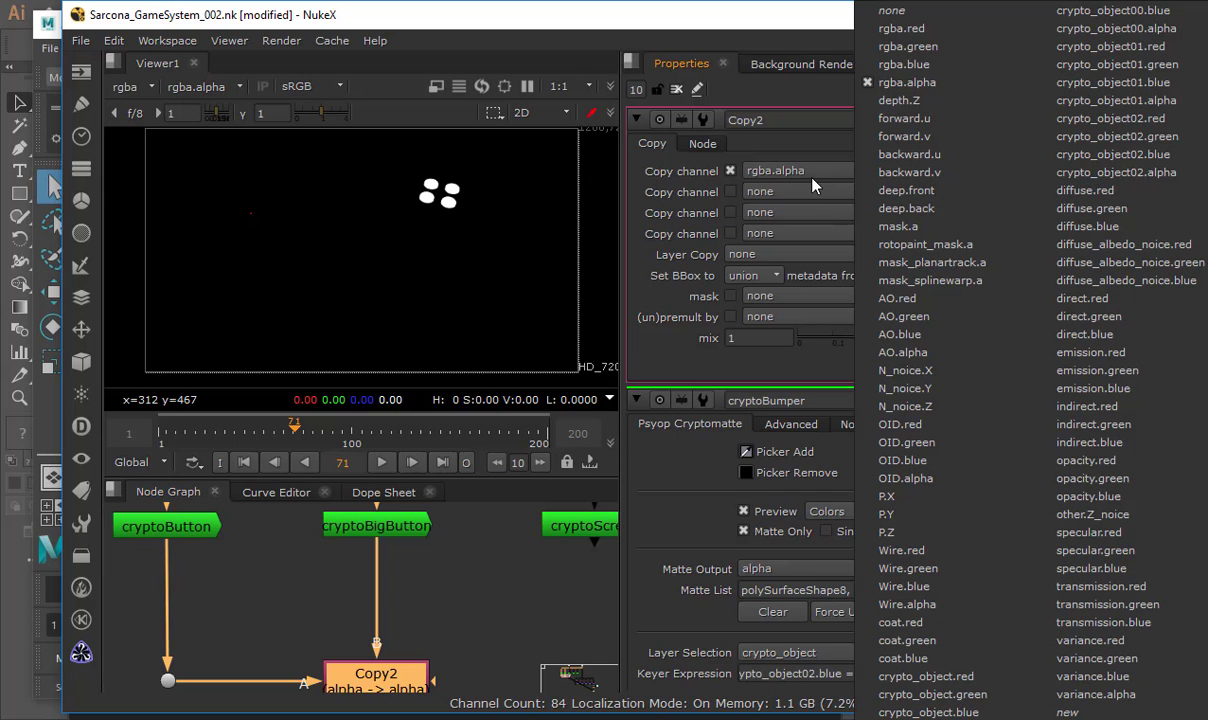
pyautogui.click(1085, 713)
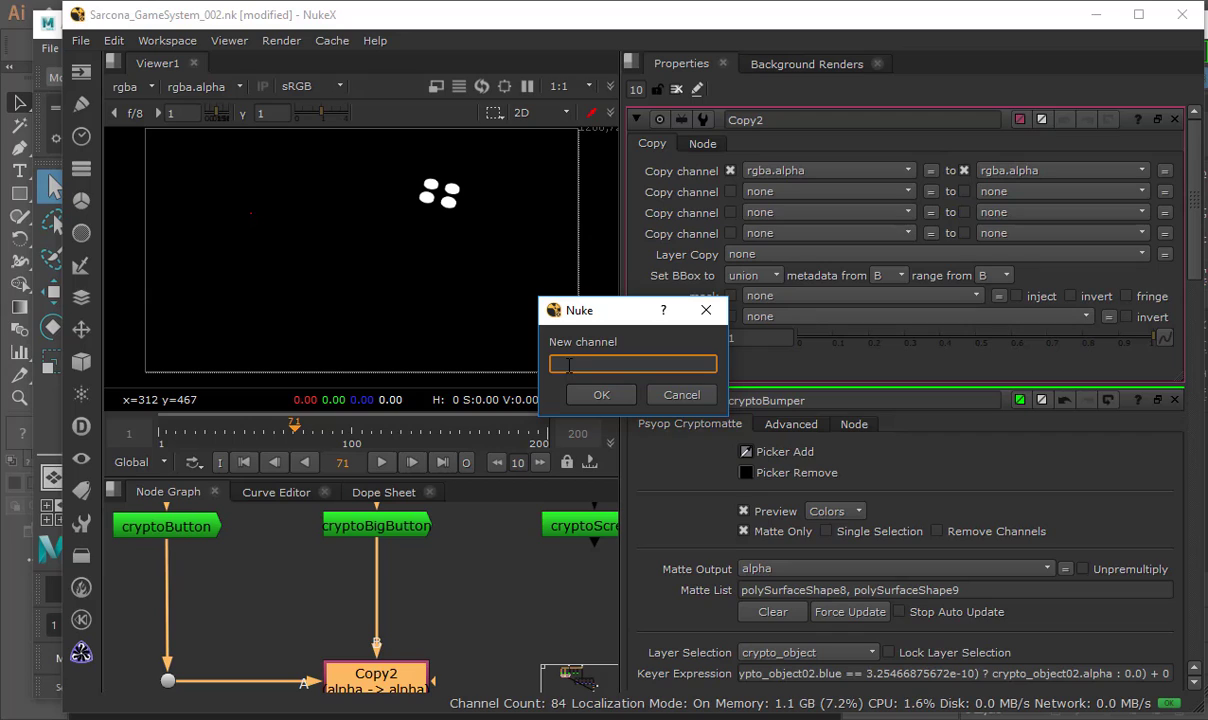
pyautogui.write('mask.button')
pyautogui.press('Return')
pyautogui.press('Return')
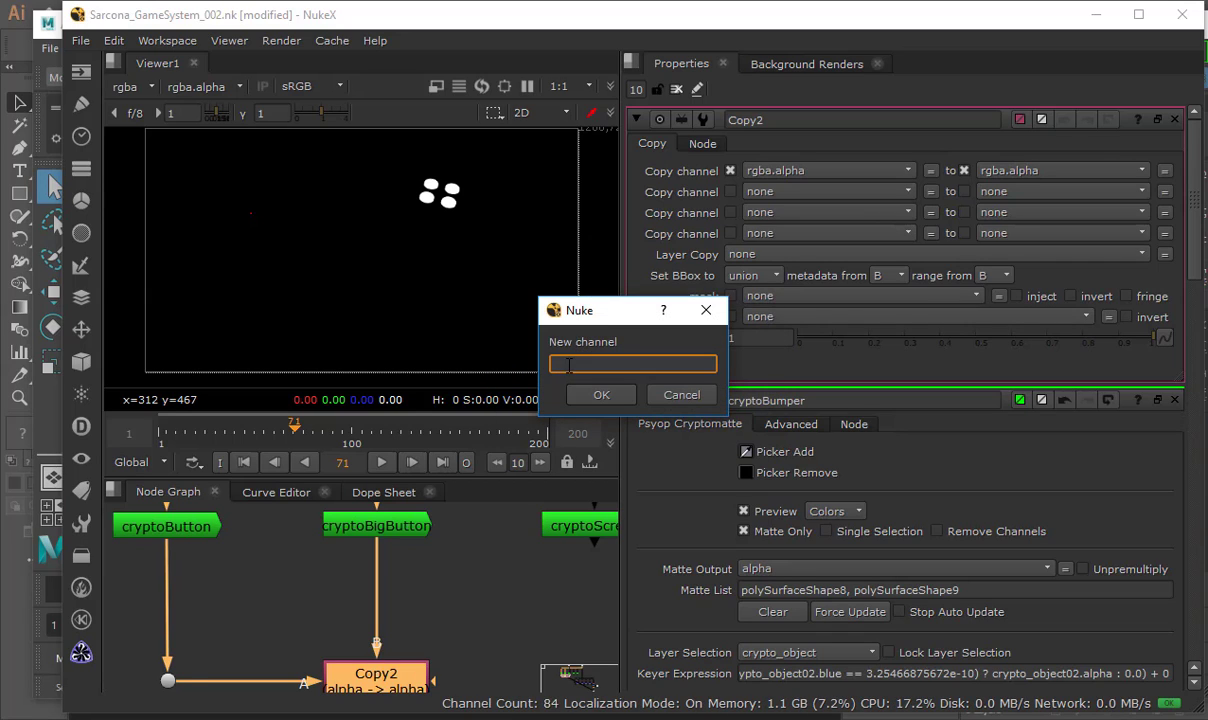
pyautogui.write('button.mask')
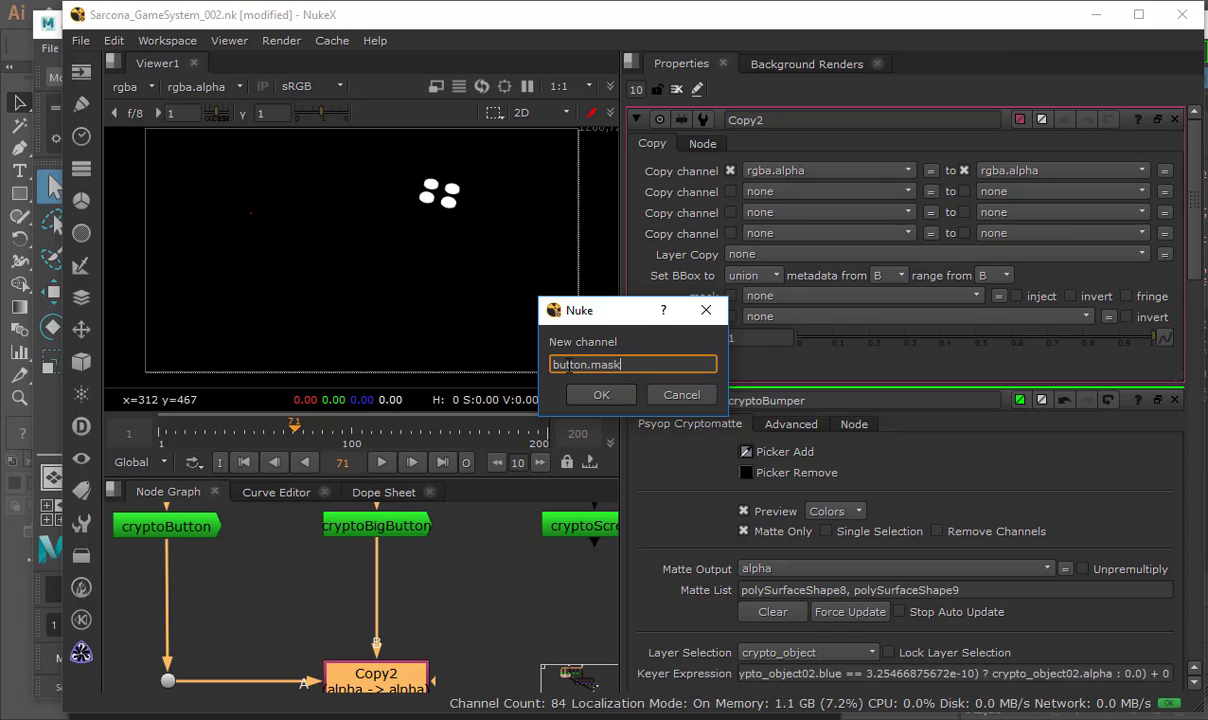
pyautogui.press('Return')
pyautogui.click(572, 398)
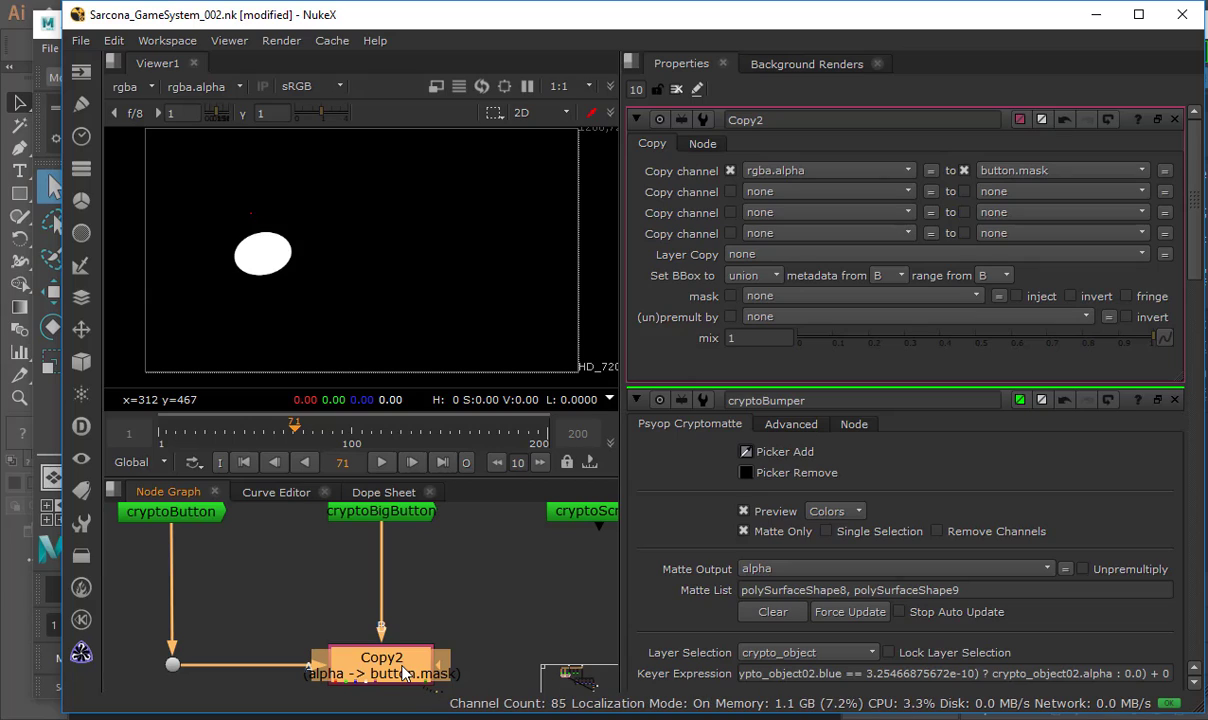
# Review cryptoButton's connection to Copy2 and look through the available output channels for Copy2's first copy row.
pyautogui.moveTo(333, 573); pyautogui.dragTo(360, 600, button='middle')
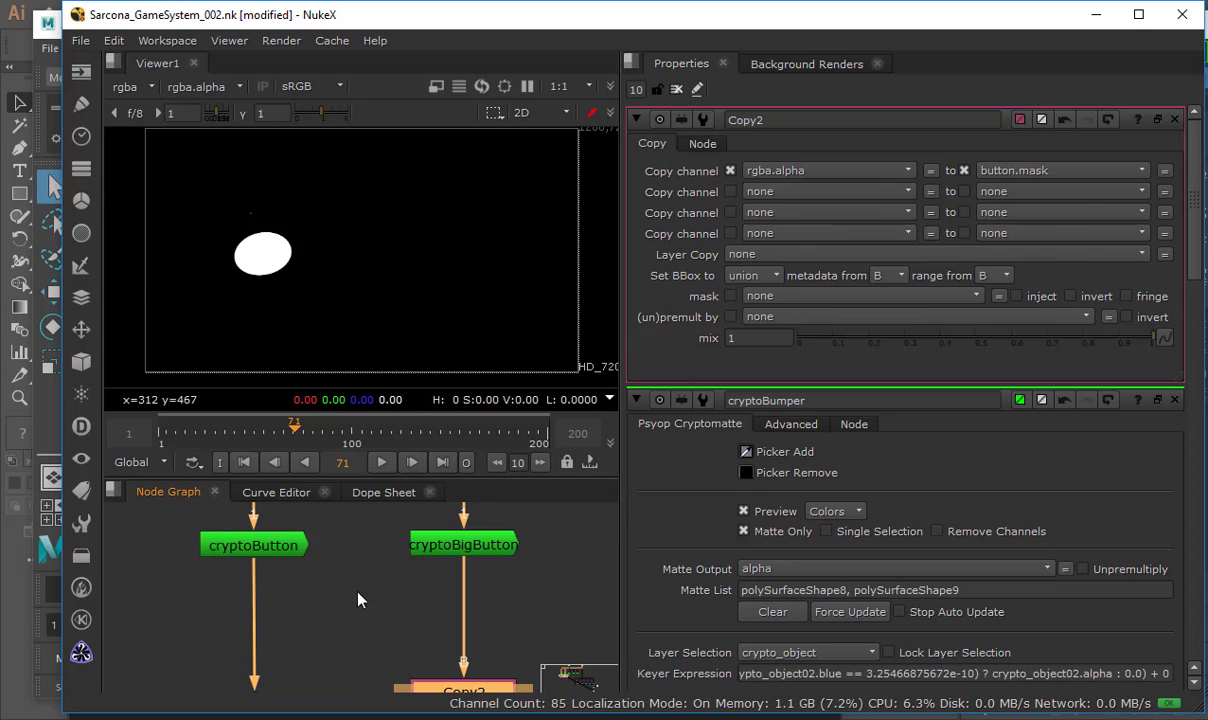
pyautogui.click(289, 554)
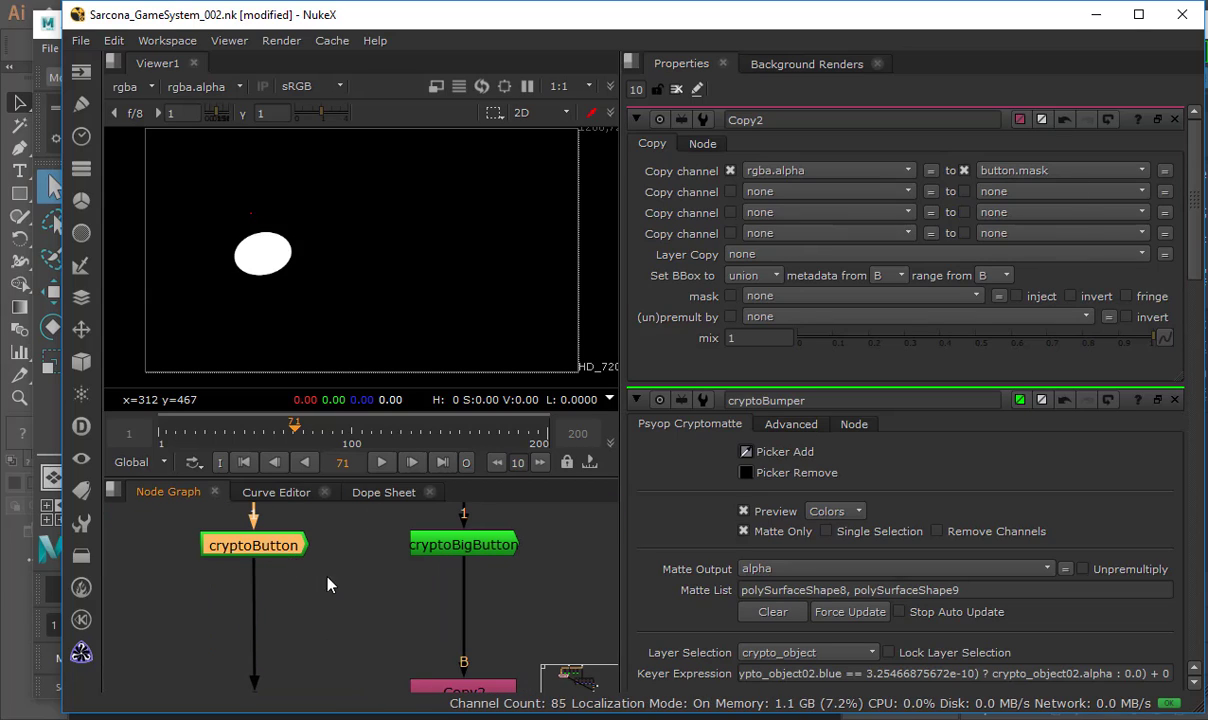
pyautogui.moveTo(309, 544); pyautogui.dragTo(230, 490, button='middle')
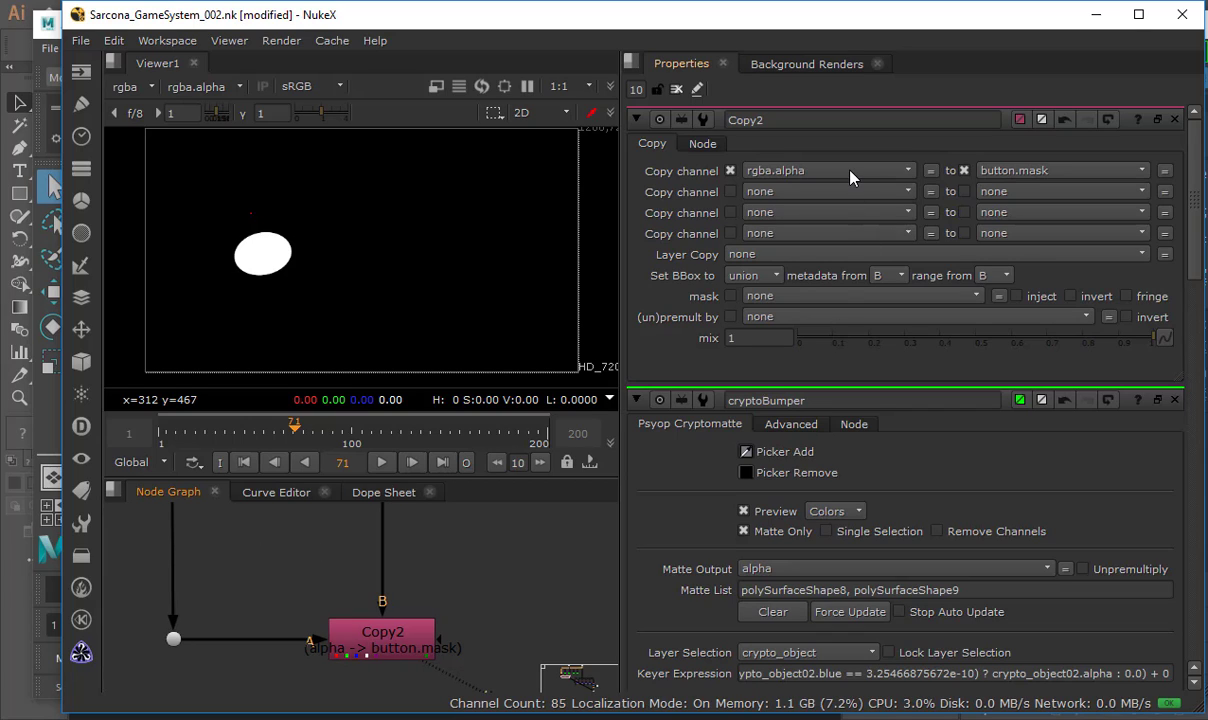
pyautogui.click(1067, 172)
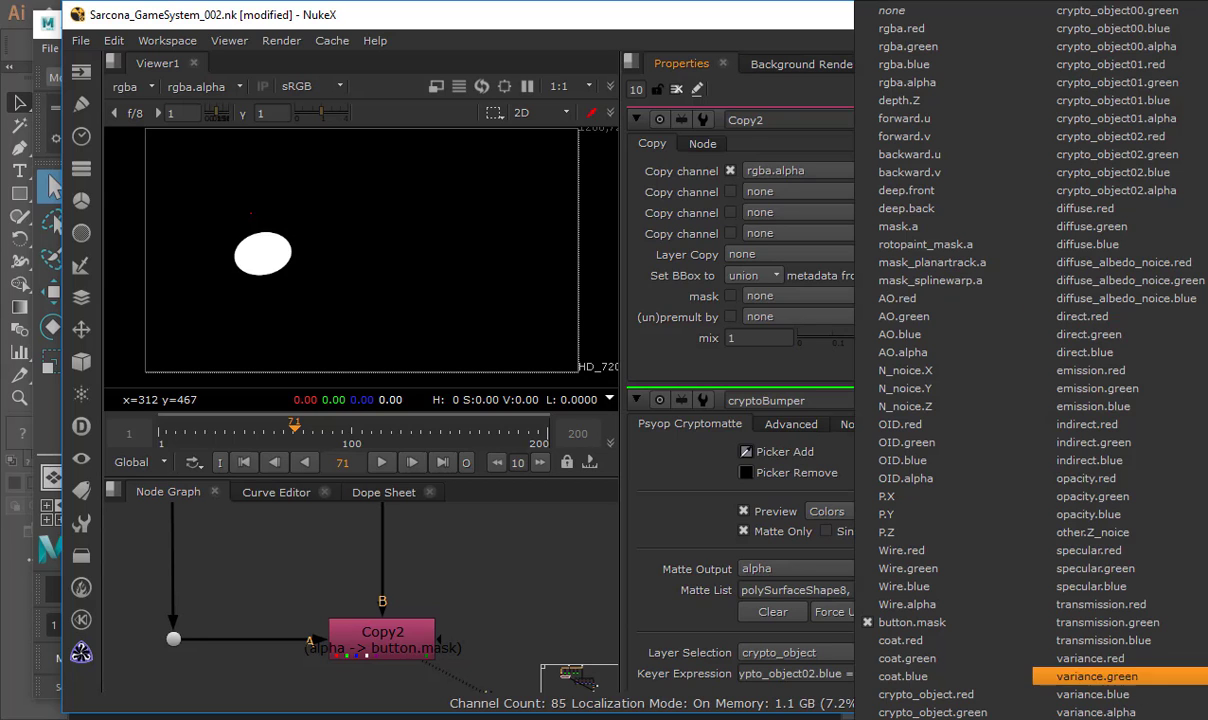
pyautogui.click(676, 637)
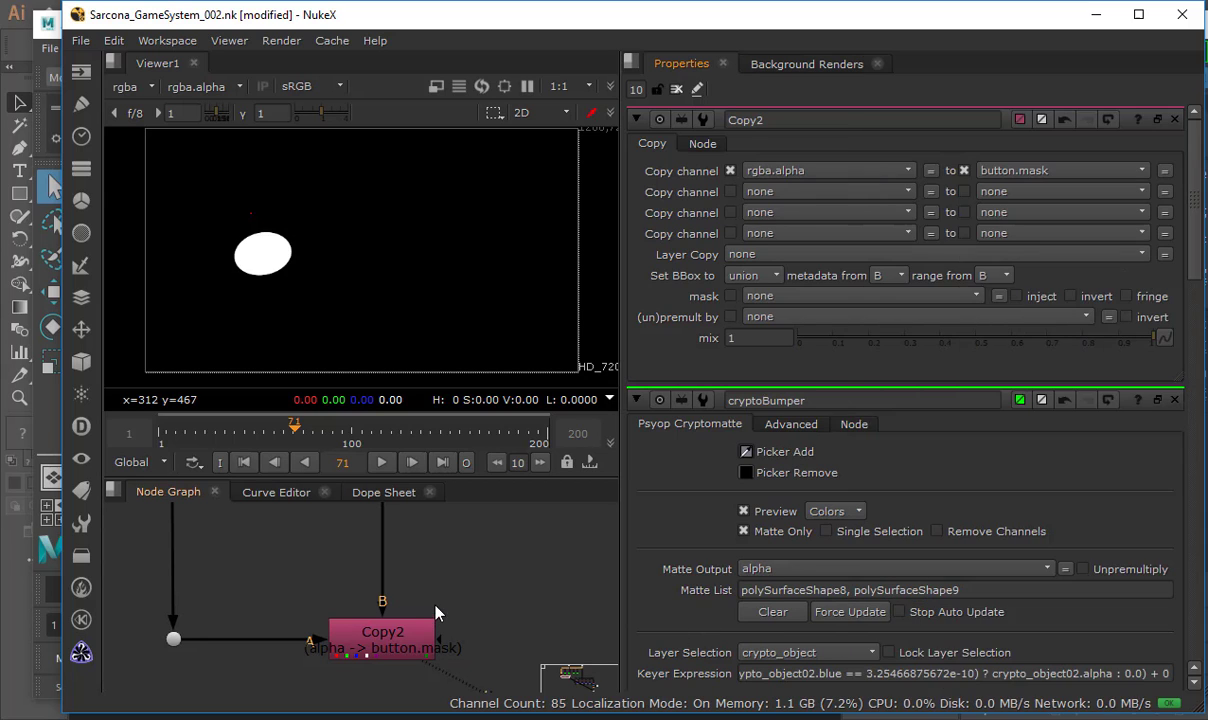
# Examine how the five Cryptomatte nodes are laid out and which of them feed Copy2.
pyautogui.click(395, 640)
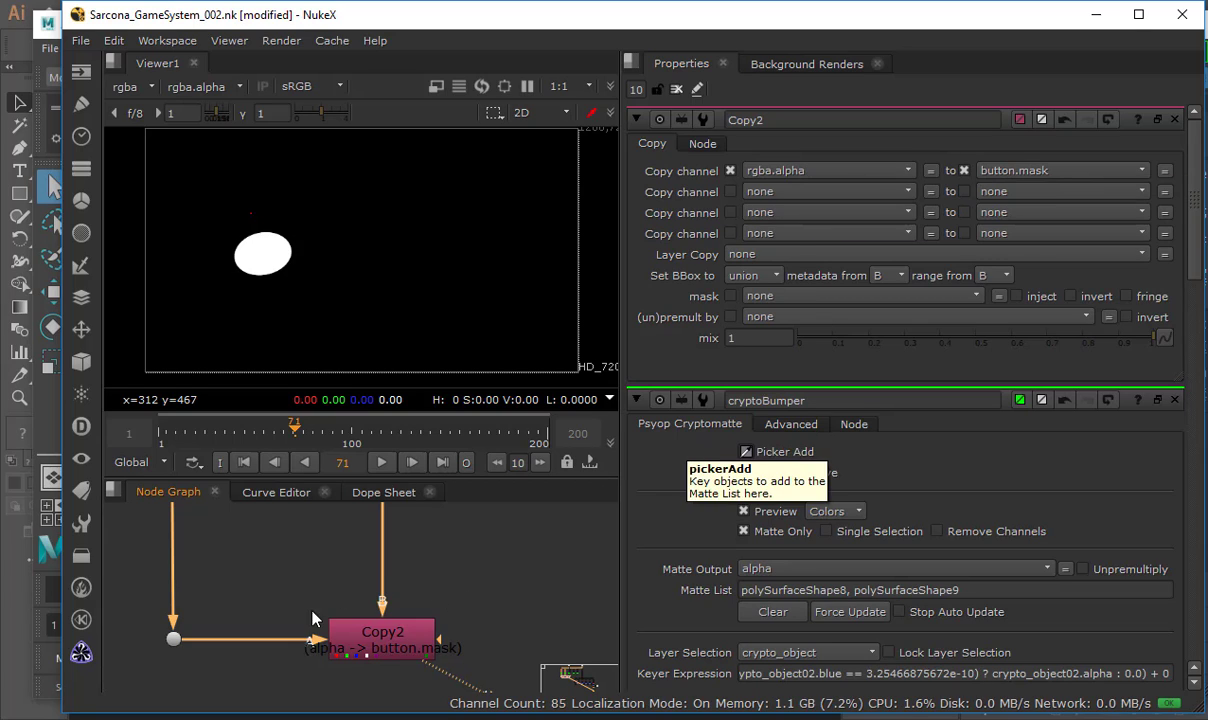
pyautogui.press('space')
pyautogui.moveTo(402, 518); pyautogui.dragTo(490, 420, button='middle')
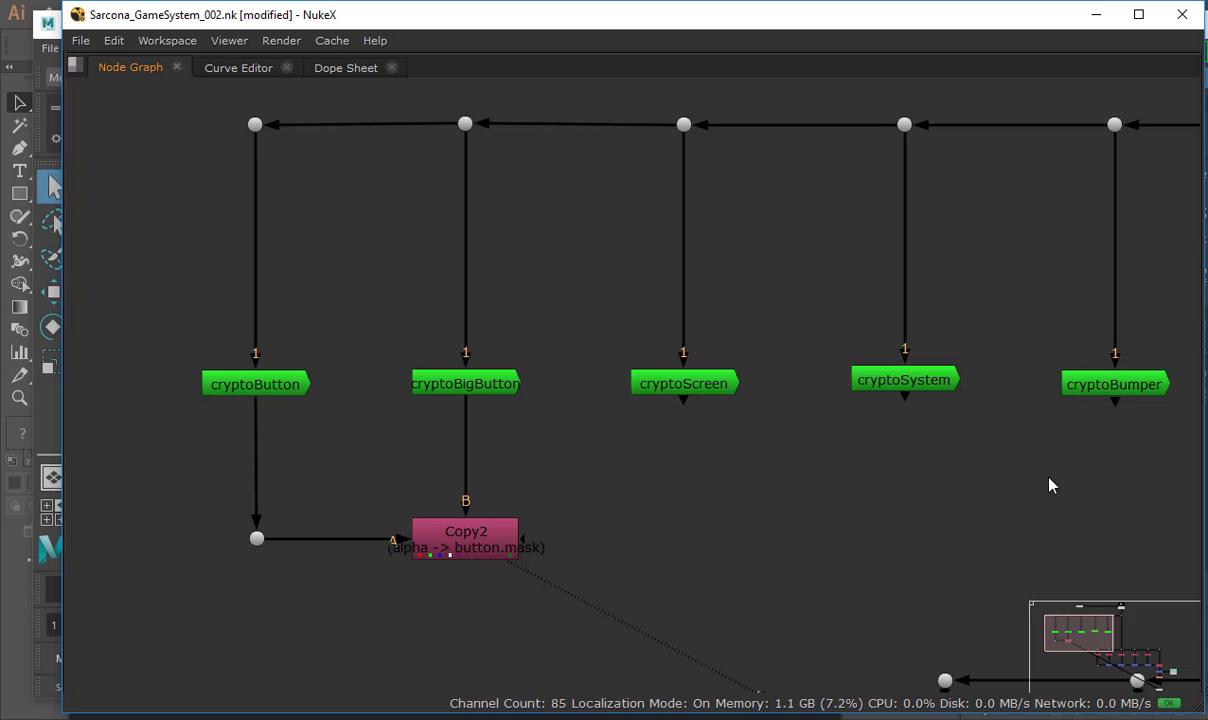
pyautogui.doubleClick(470, 540)
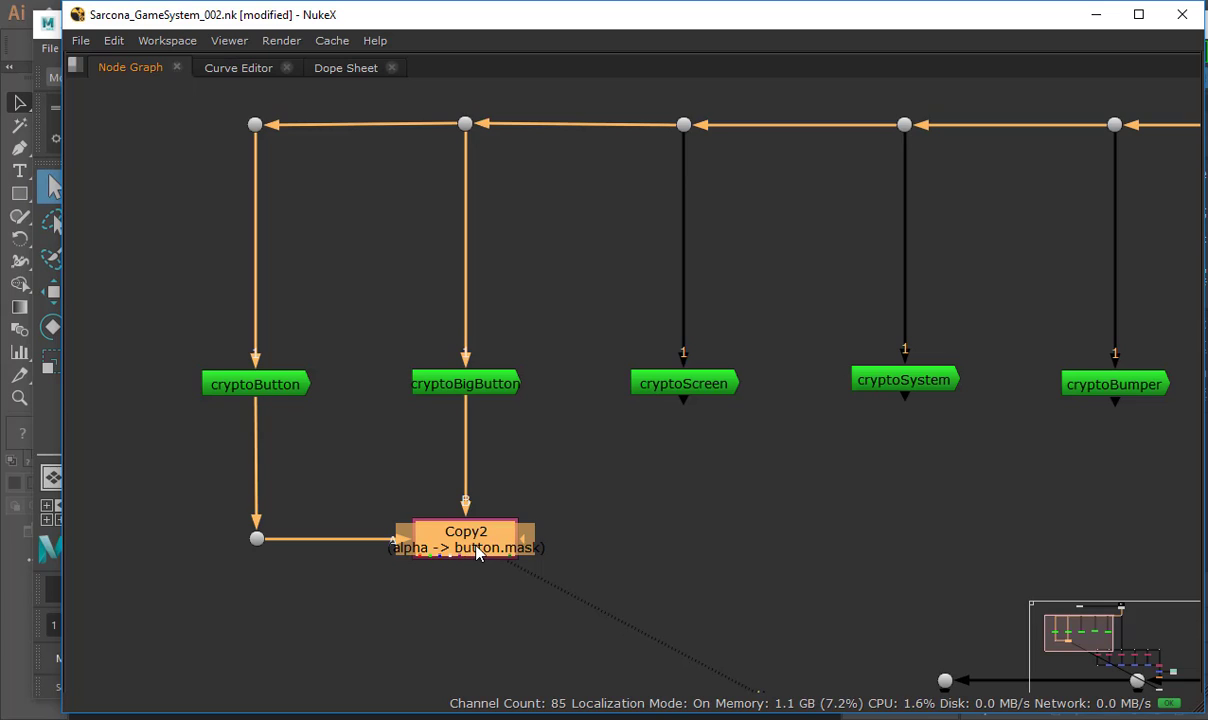
pyautogui.press('space')
pyautogui.moveTo(476, 573); pyautogui.dragTo(442, 673, button='middle')
pyautogui.click(426, 608)
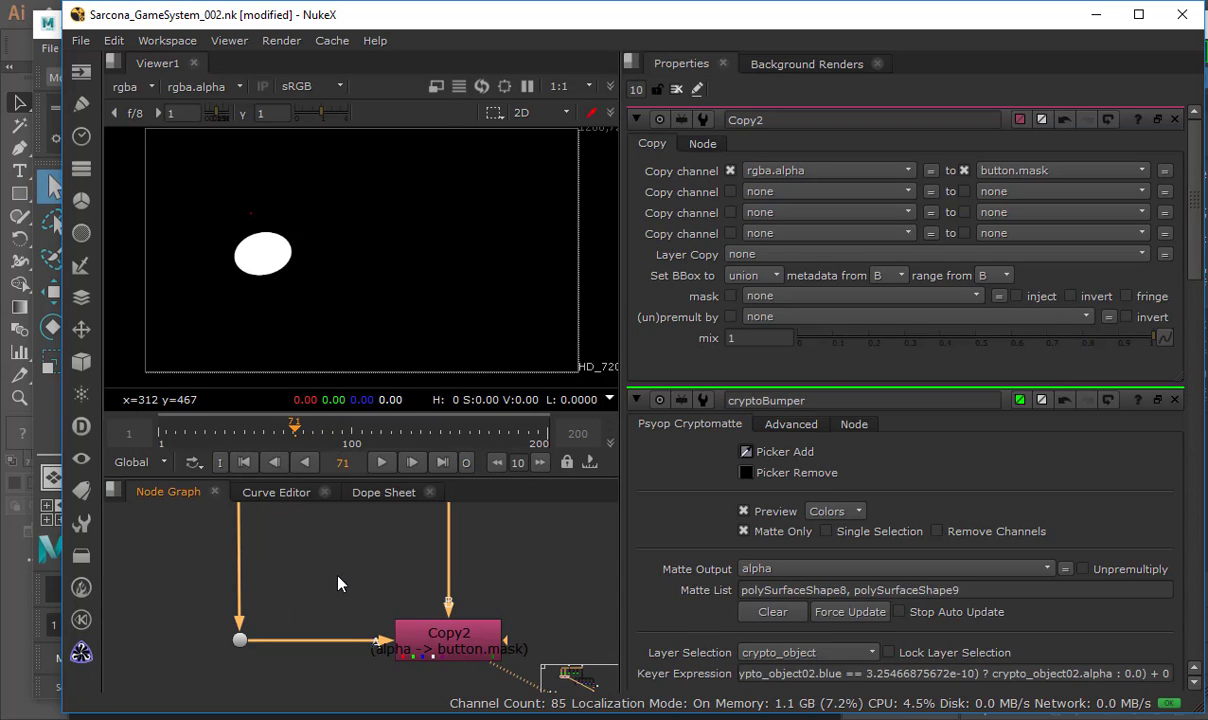
# Compare cryptoButton's alpha matte with the alpha output of Copy2 in the viewer.
pyautogui.moveTo(330, 560); pyautogui.dragTo(389, 606, button='middle')
pyautogui.click(369, 595)
pyautogui.press('1')
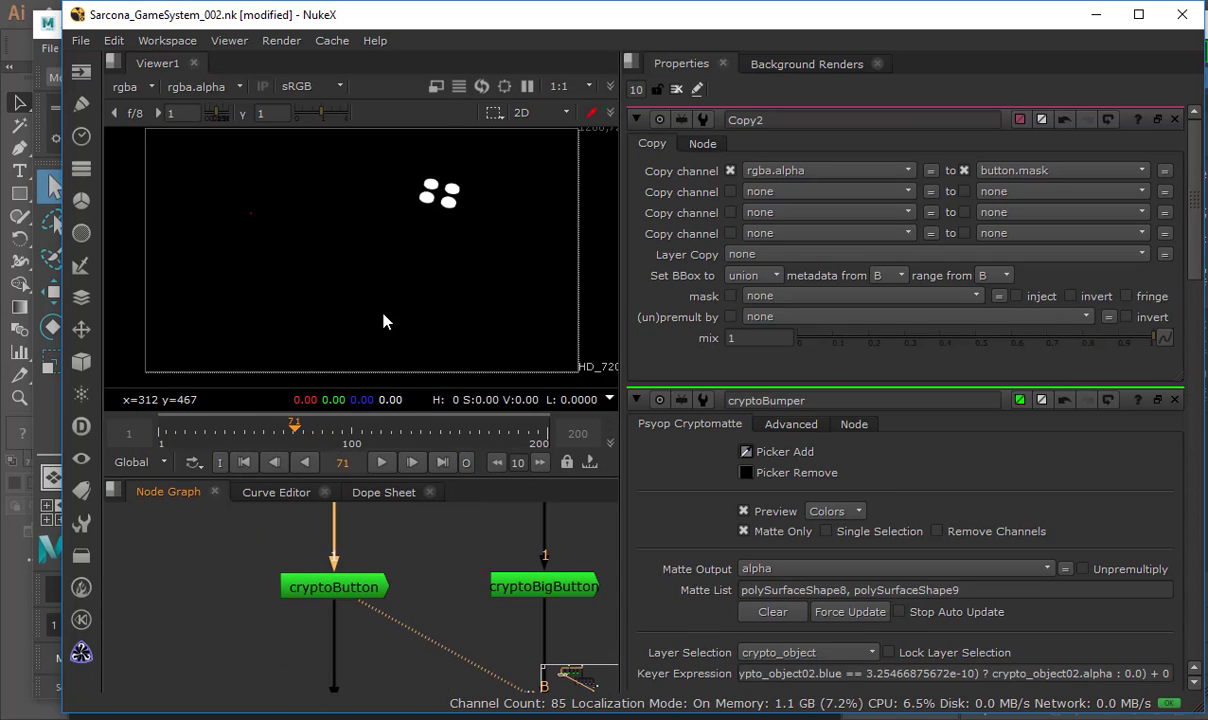
pyautogui.moveTo(361, 573); pyautogui.dragTo(372, 640, button='middle')
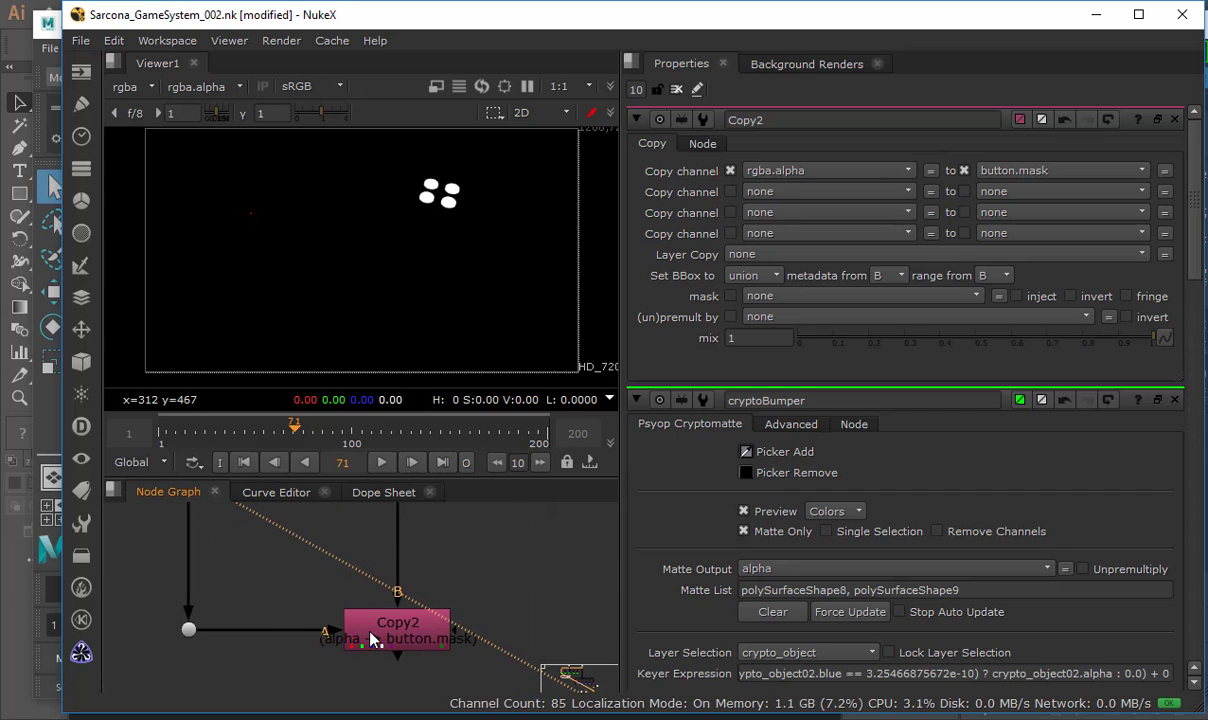
pyautogui.click(395, 640)
pyautogui.press('1')
pyautogui.moveTo(410, 535); pyautogui.dragTo(430, 505, button='middle')
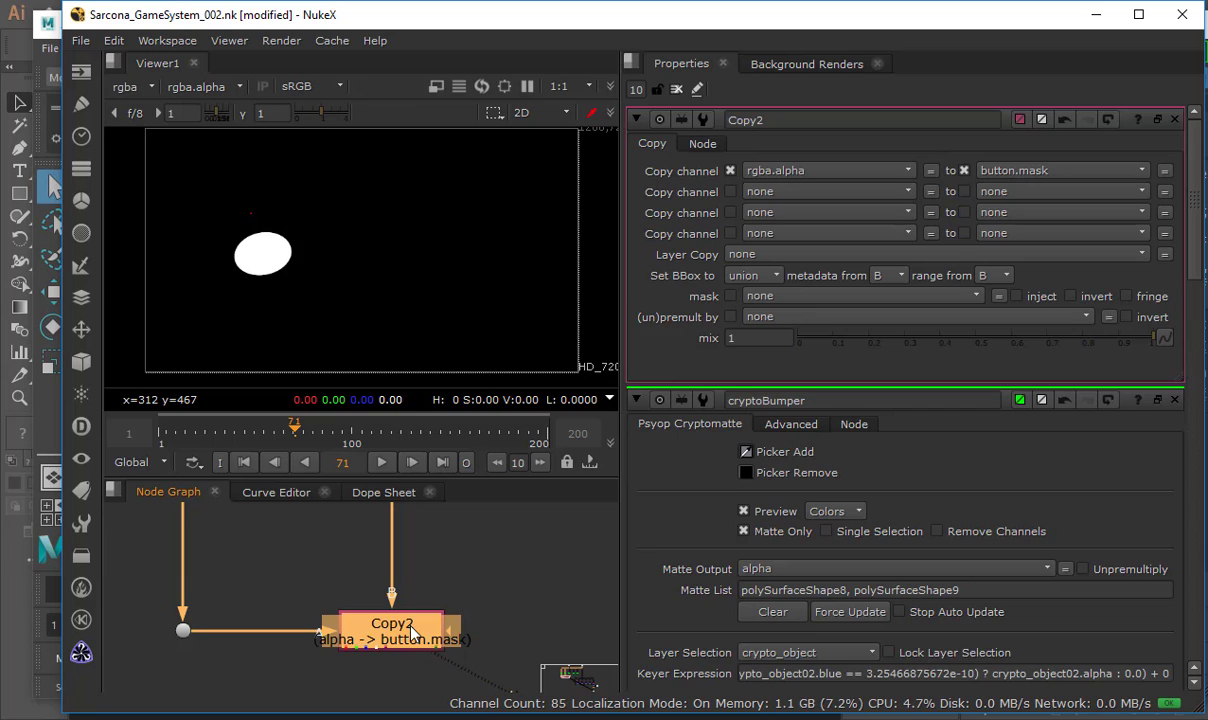
# Rename Copy2's output channel button.mask to smallButtons.mask.
pyautogui.click(1000, 170)
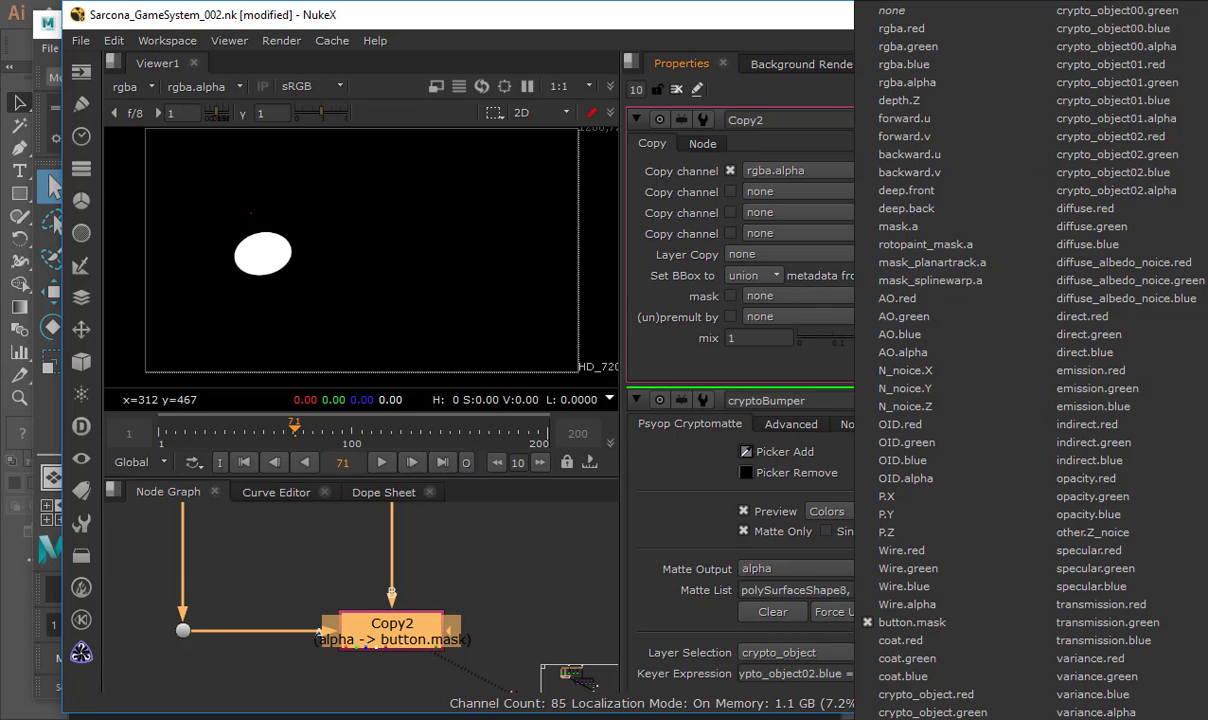
pyautogui.click(912, 700)
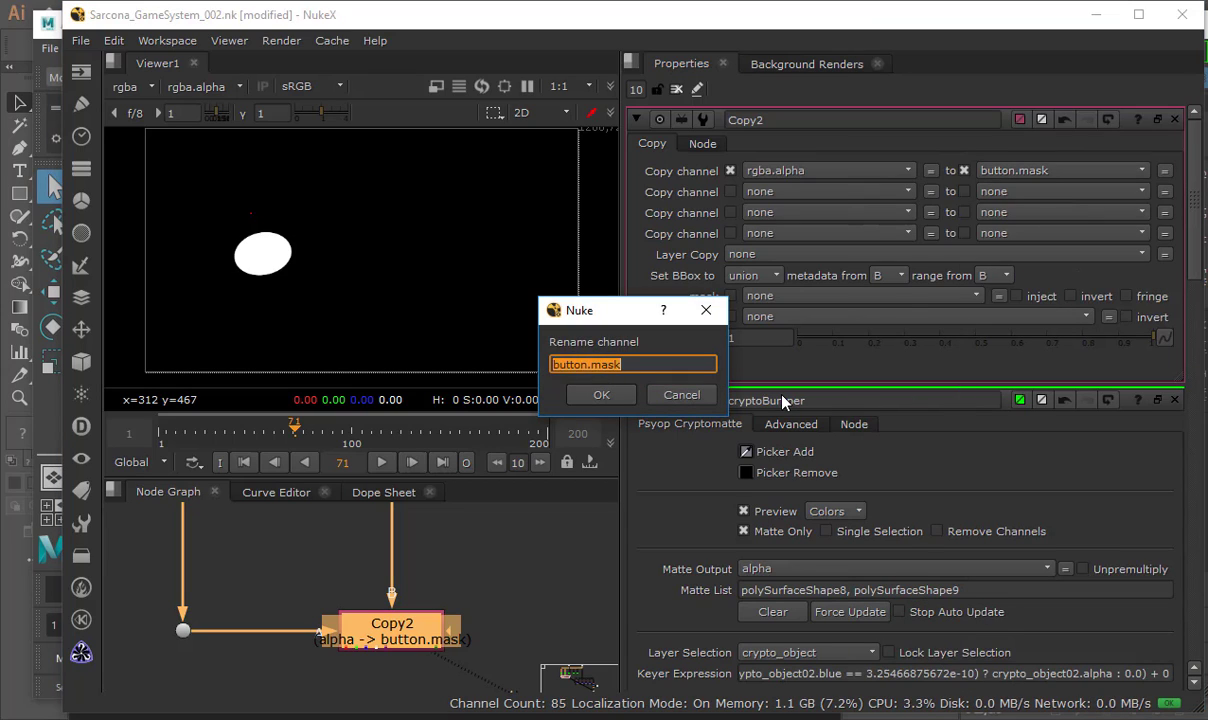
pyautogui.write('smallBU')
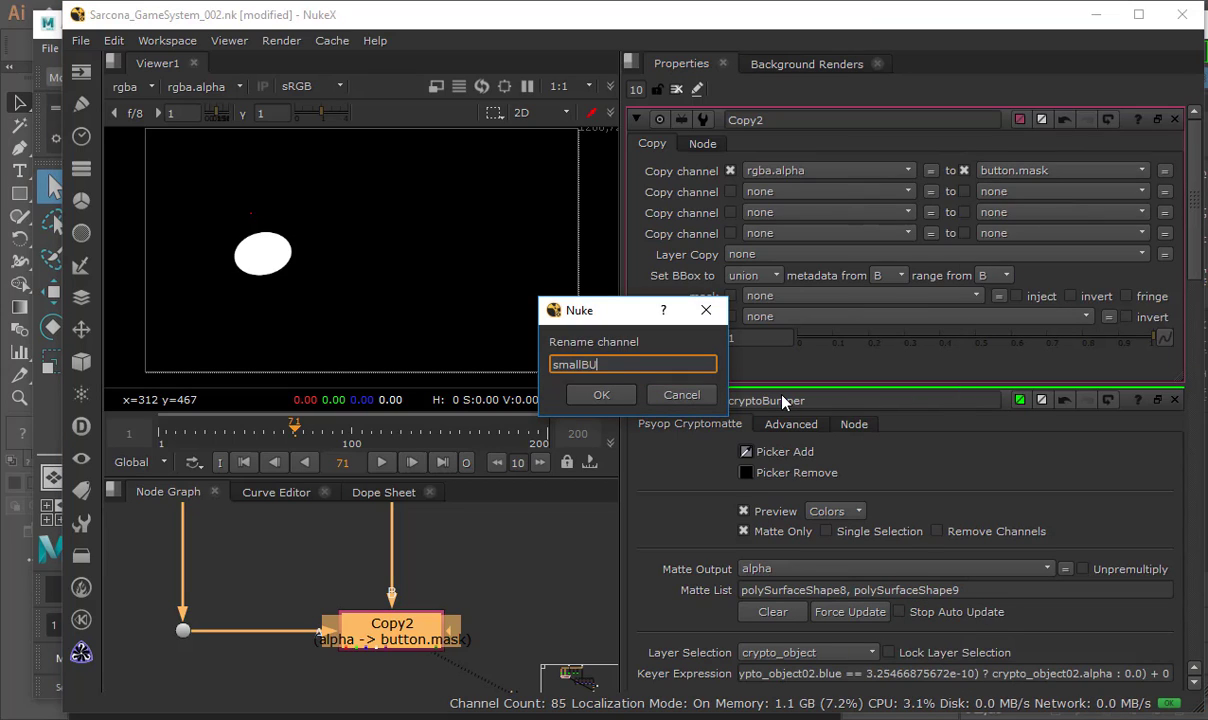
pyautogui.write('tto')
pyautogui.press('BackSpace')
pyautogui.press('BackSpace')
pyautogui.press('BackSpace')
pyautogui.press('BackSpace')
pyautogui.write('uttons.mask')
pyautogui.press('Return')
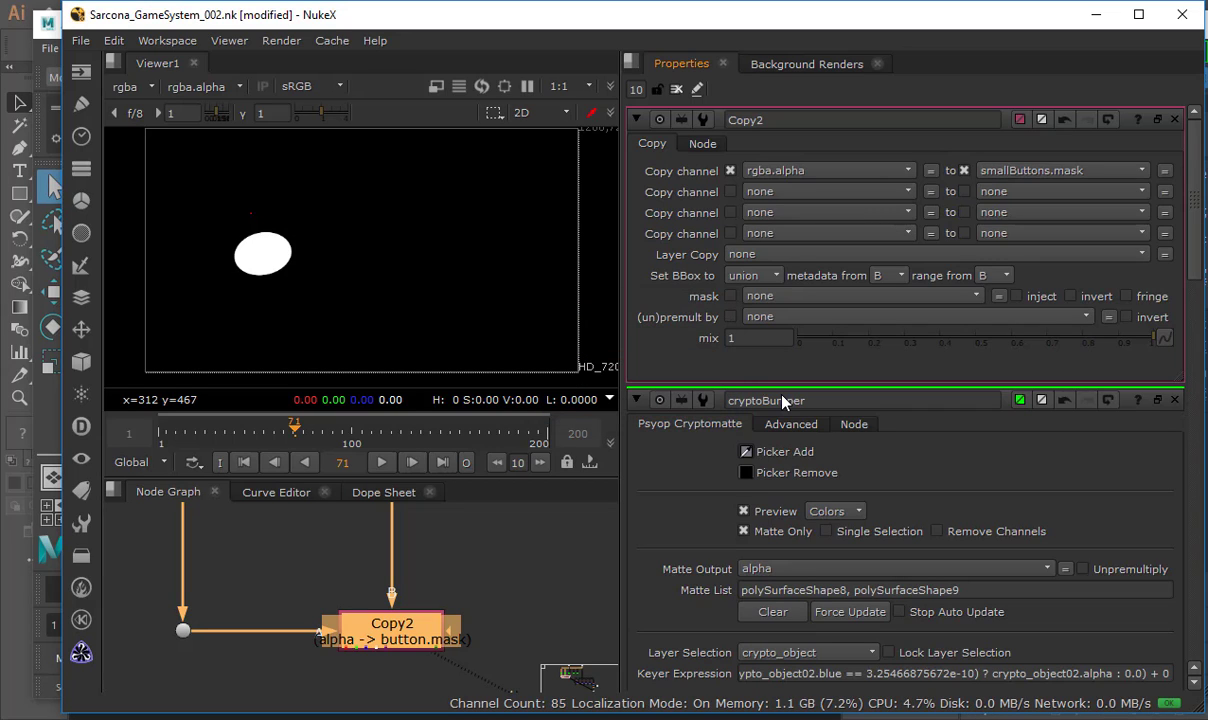
pyautogui.click(480, 564)
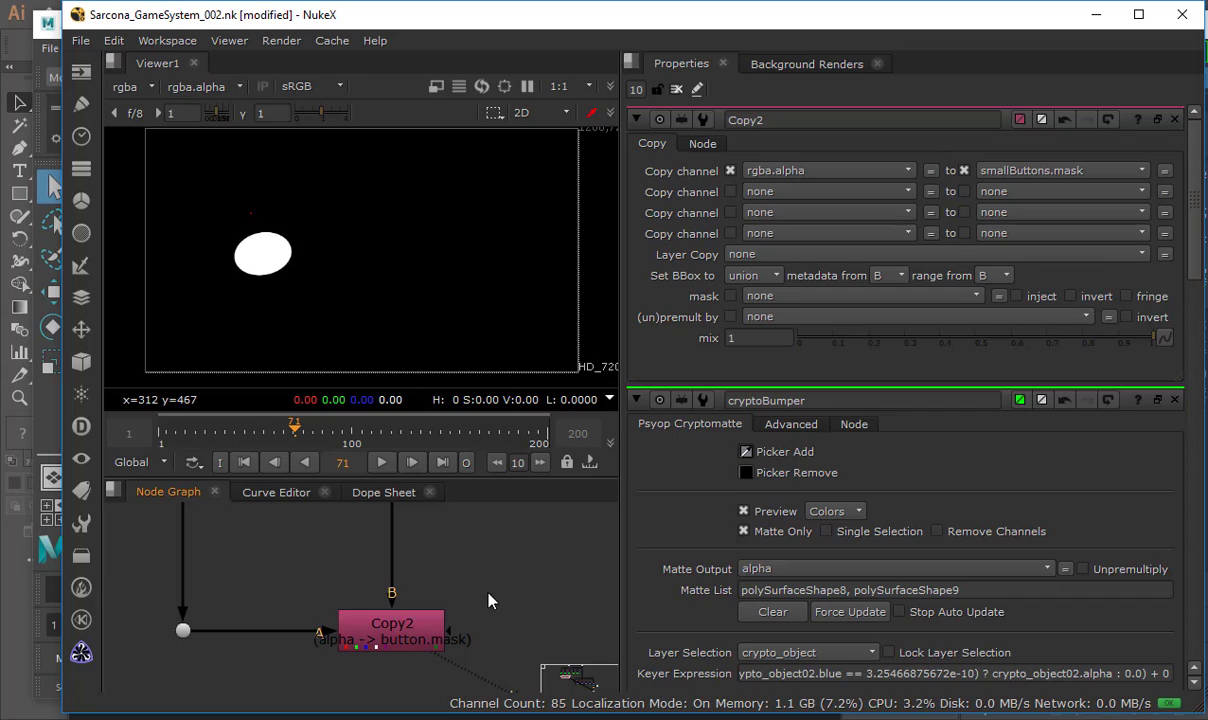
# Show the button layer of Copy2 in the viewer and check the layer list and the nodes feeding it.
pyautogui.click(410, 627)
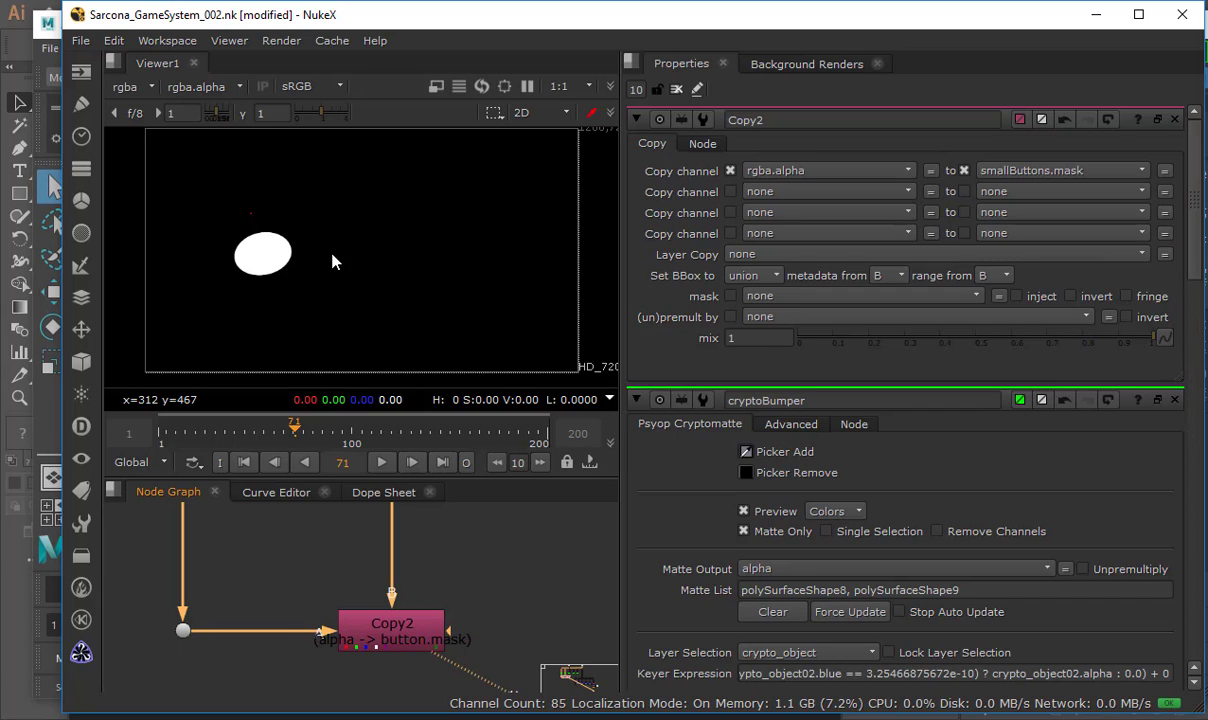
pyautogui.click(130, 88)
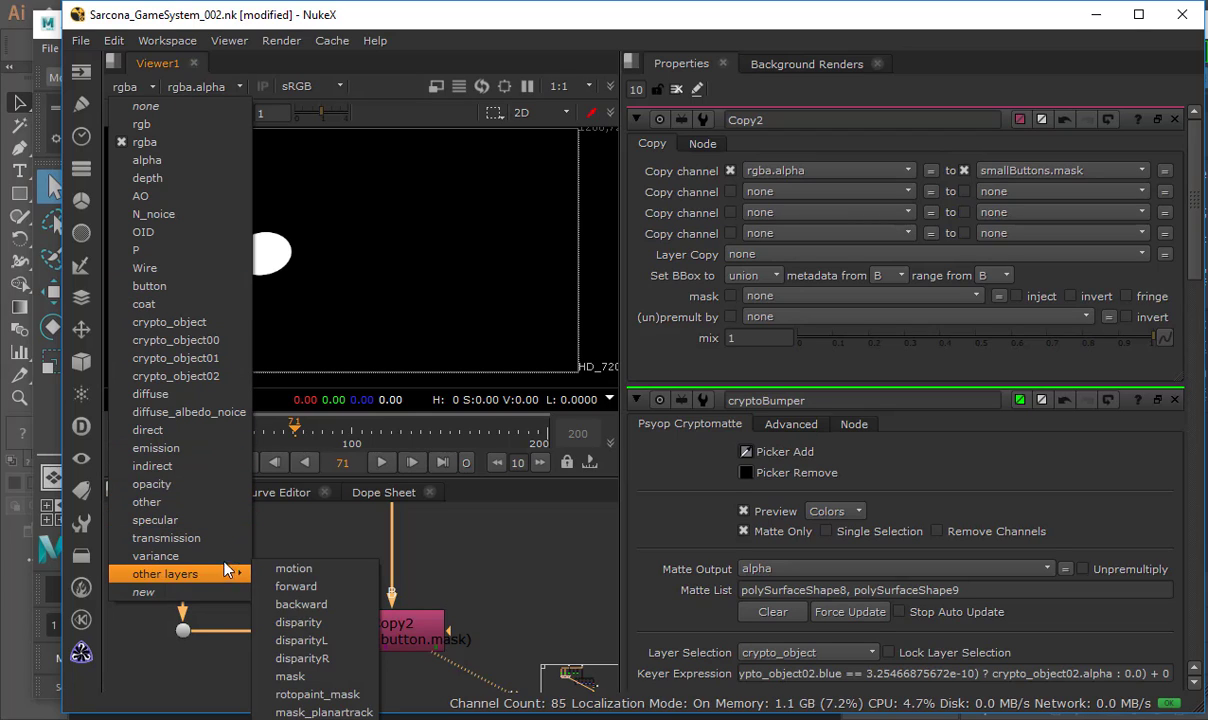
pyautogui.click(208, 287)
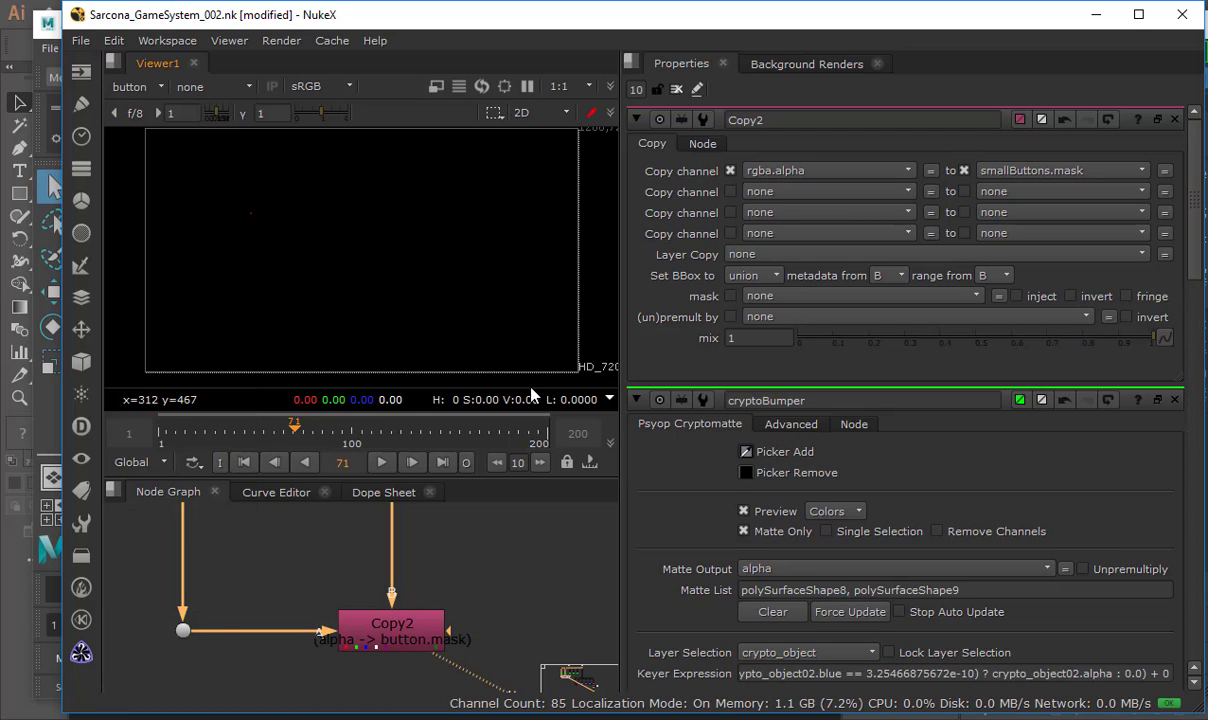
pyautogui.scroll(-4, 258, 230)
pyautogui.click(127, 87)
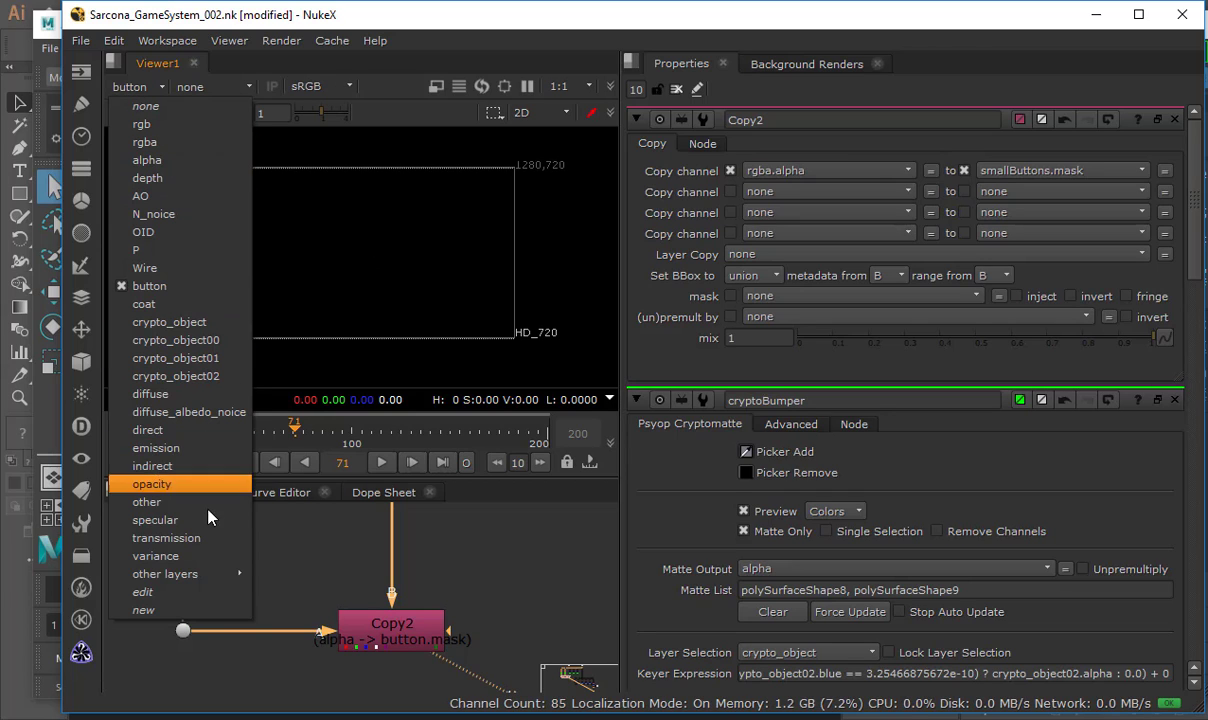
pyautogui.click(385, 552)
pyautogui.moveTo(450, 588); pyautogui.dragTo(383, 535, button='middle')
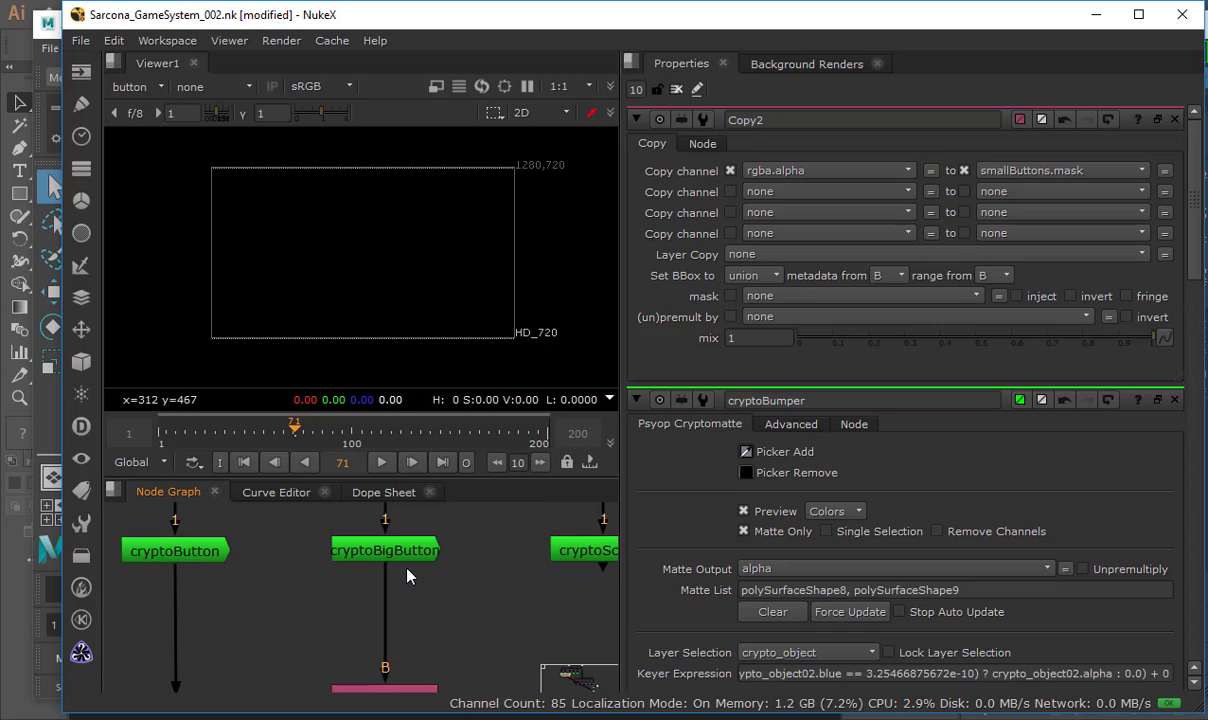
pyautogui.moveTo(379, 485); pyautogui.dragTo(386, 628, button='middle')
pyautogui.click(391, 598)
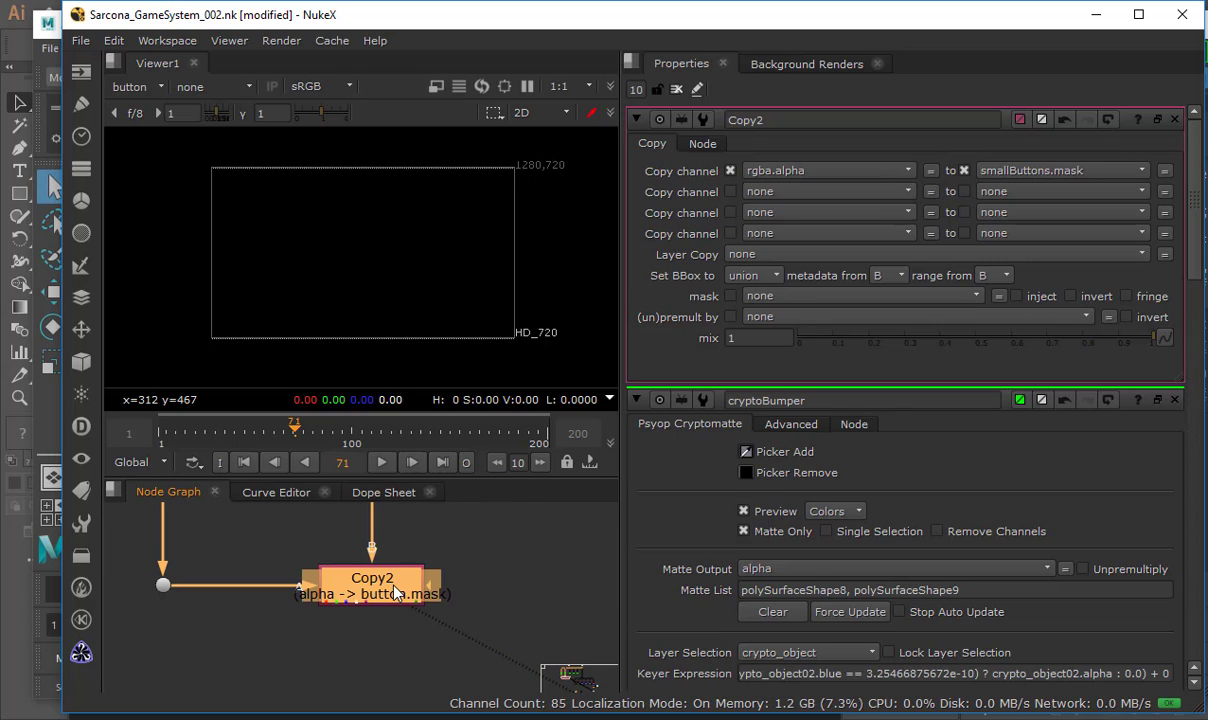
# Save the Sarcona_GameSystem_002 script and relaunch NukeX.
pyautogui.hotkey('ctrl', 's')
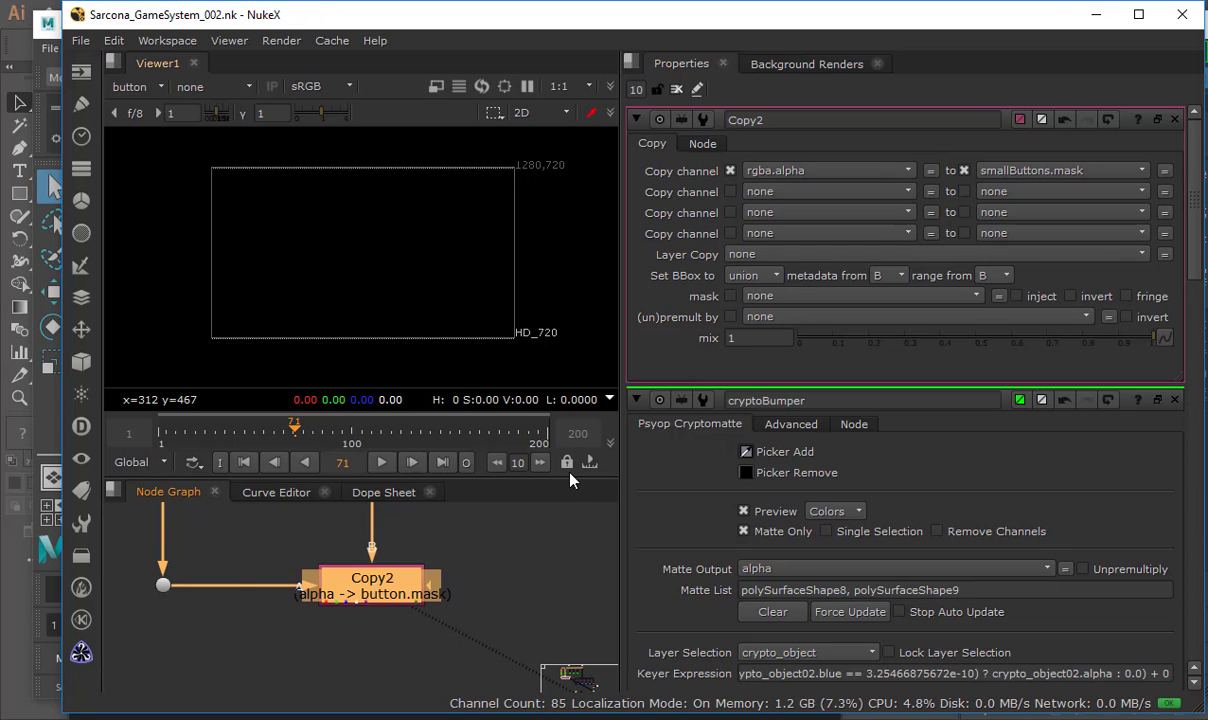
pyautogui.click(1096, 14)
pyautogui.click(1096, 14)
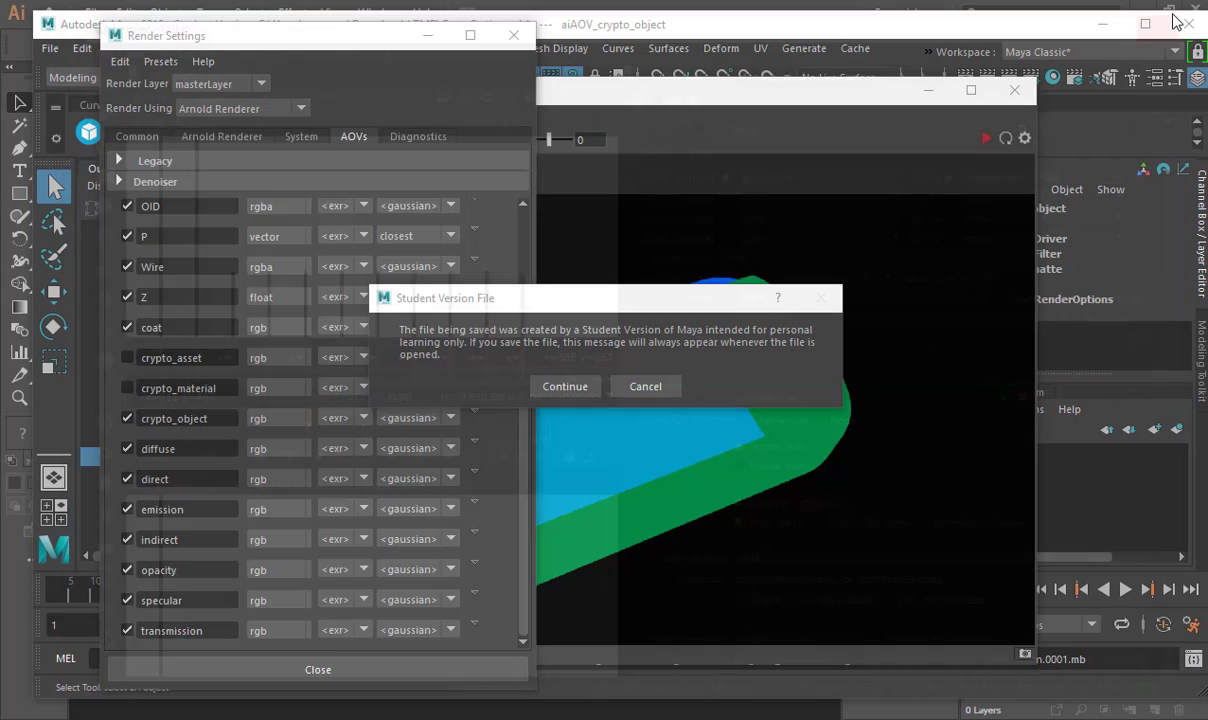
pyautogui.press('super')
pyautogui.write('nukex')
pyautogui.press('Return')
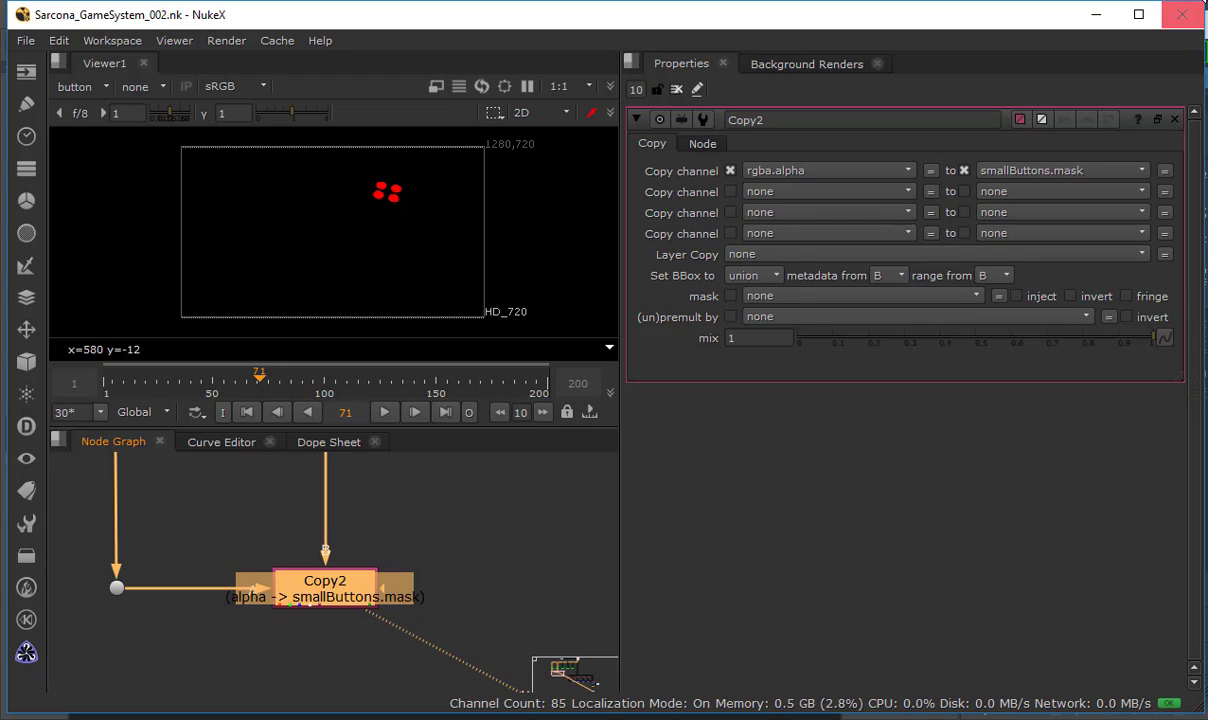
# Review the channel mappings of Copy3, Copy4, Copy5 and Copy6 in the GamingDevice.nk reference script, and return to Sarcona_GameSystem_002.nk.
pyautogui.moveTo(1207, 140); pyautogui.dragTo(768, 65)
pyautogui.doubleClick(768, 65)
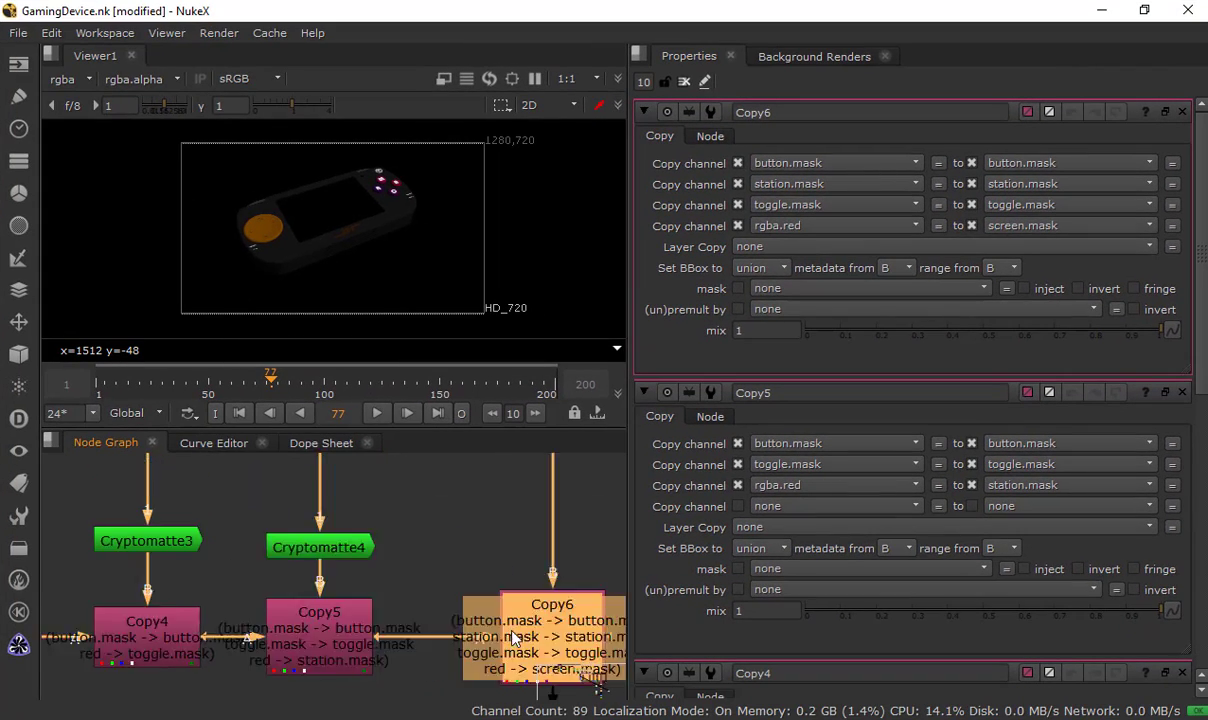
pyautogui.scroll(-2, 300, 560)
pyautogui.moveTo(277, 564); pyautogui.dragTo(316, 600, button='middle')
pyautogui.doubleClick(385, 600)
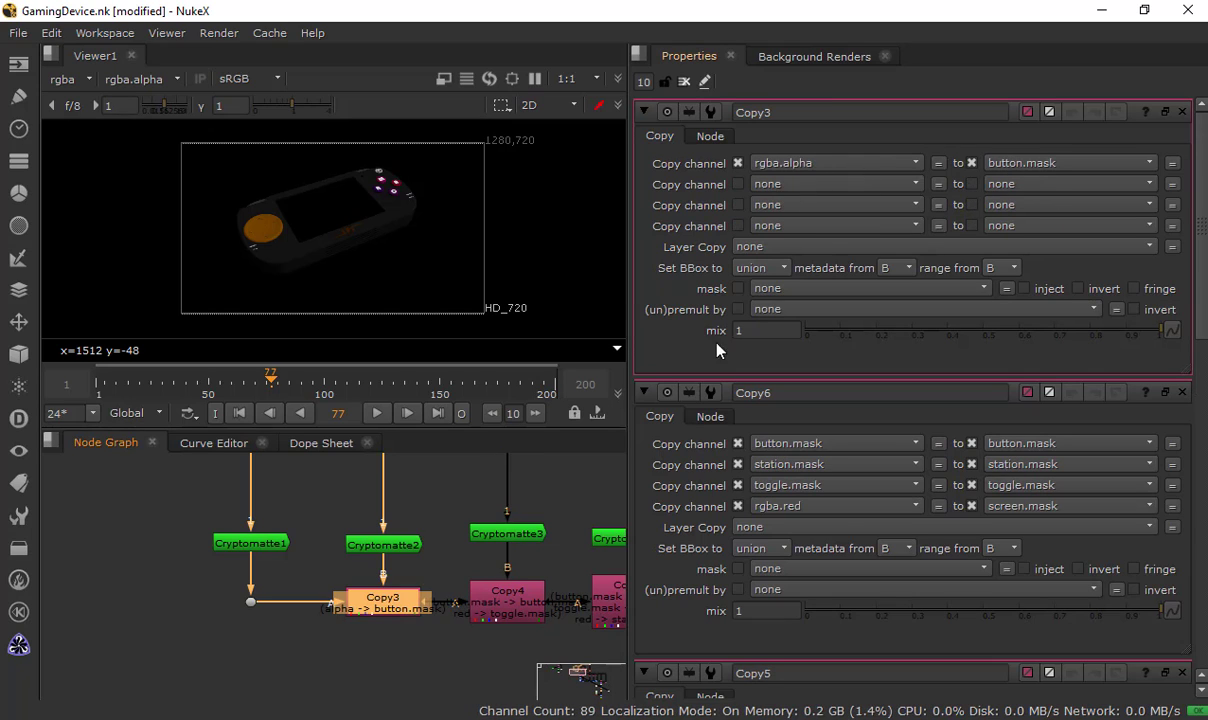
pyautogui.moveTo(450, 548); pyautogui.dragTo(237, 518, button='middle')
pyautogui.doubleClick(292, 568)
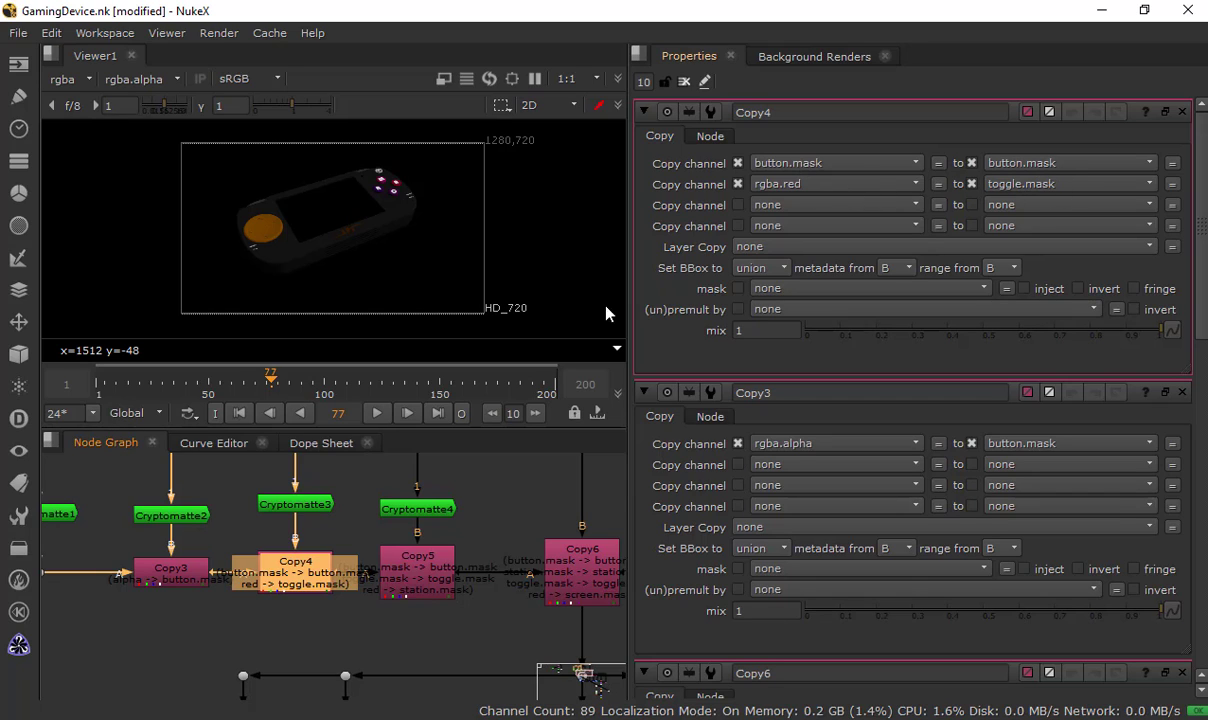
pyautogui.doubleClick(418, 562)
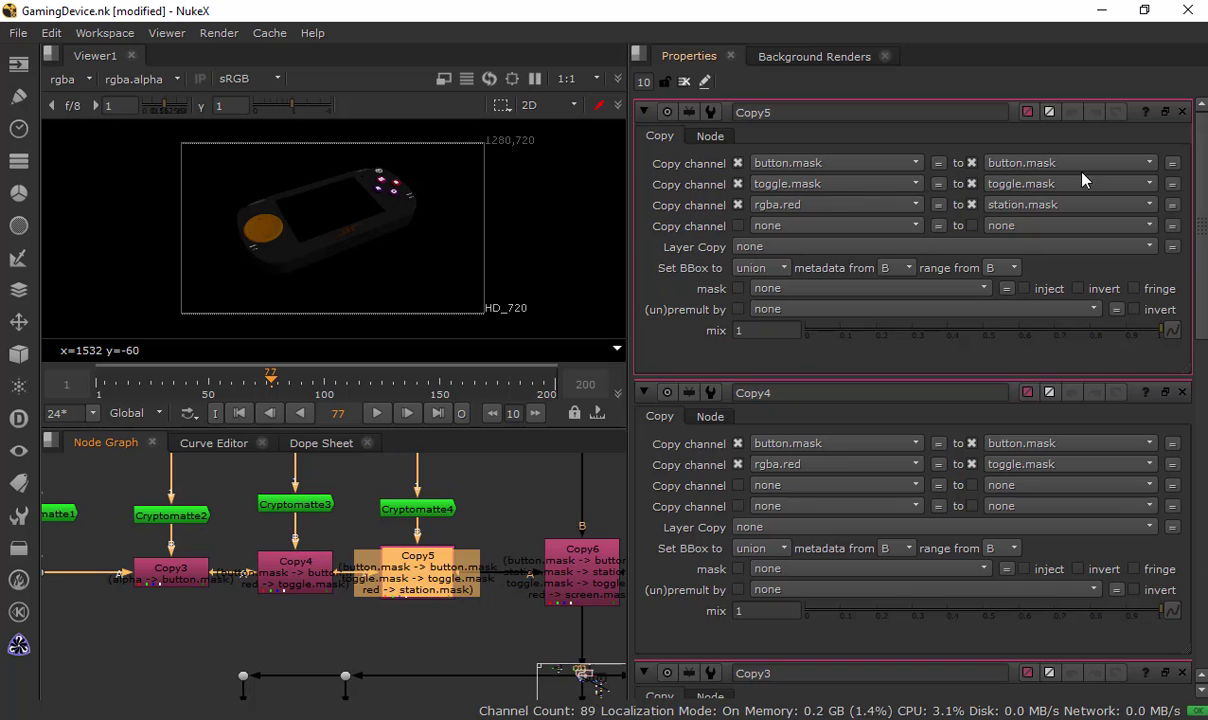
pyautogui.doubleClick(580, 562)
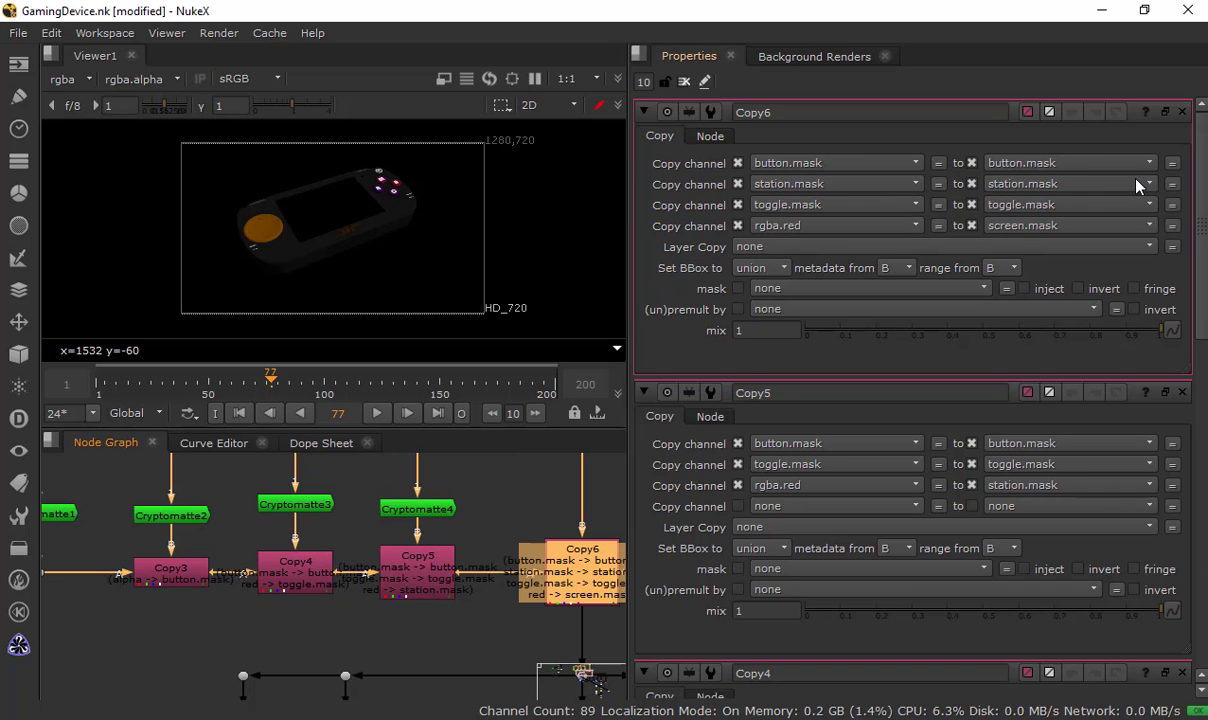
pyautogui.click(1101, 10)
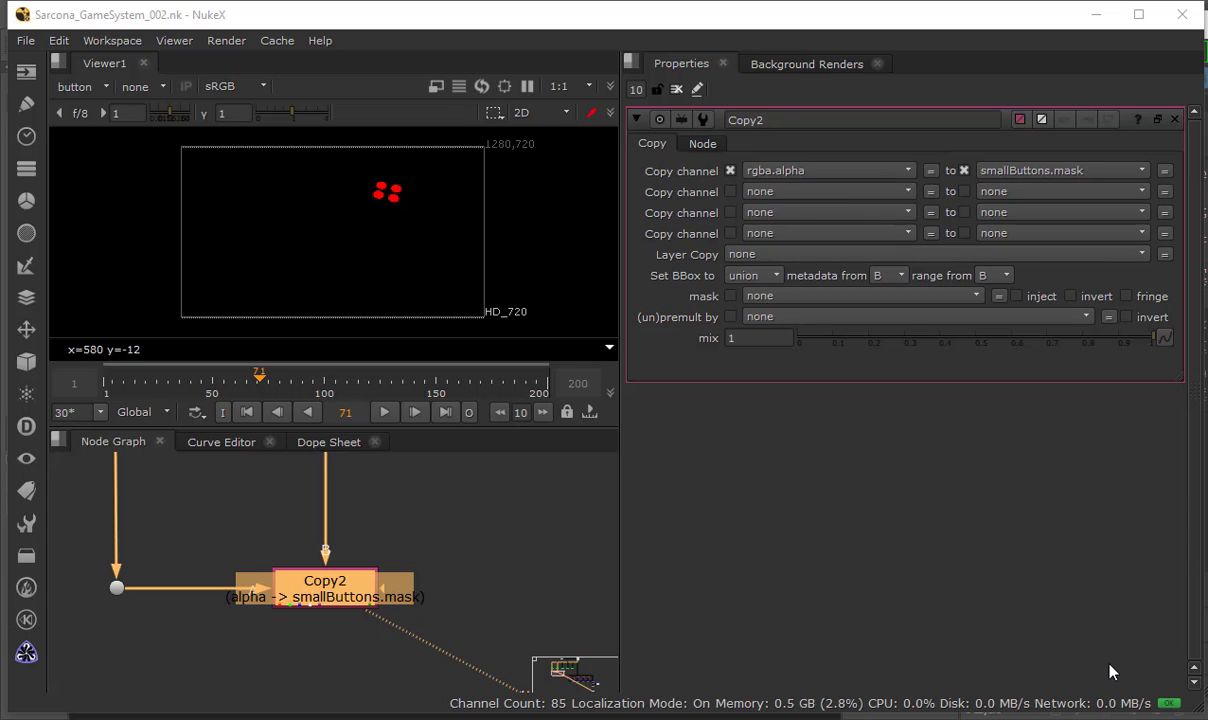
# Add a Copy node below cryptoScreen, connecting its A input to Copy2 and its B input to cryptoScreen.
pyautogui.click(528, 563)
pyautogui.moveTo(528, 563); pyautogui.dragTo(469, 596, button='middle')
pyautogui.press('space')
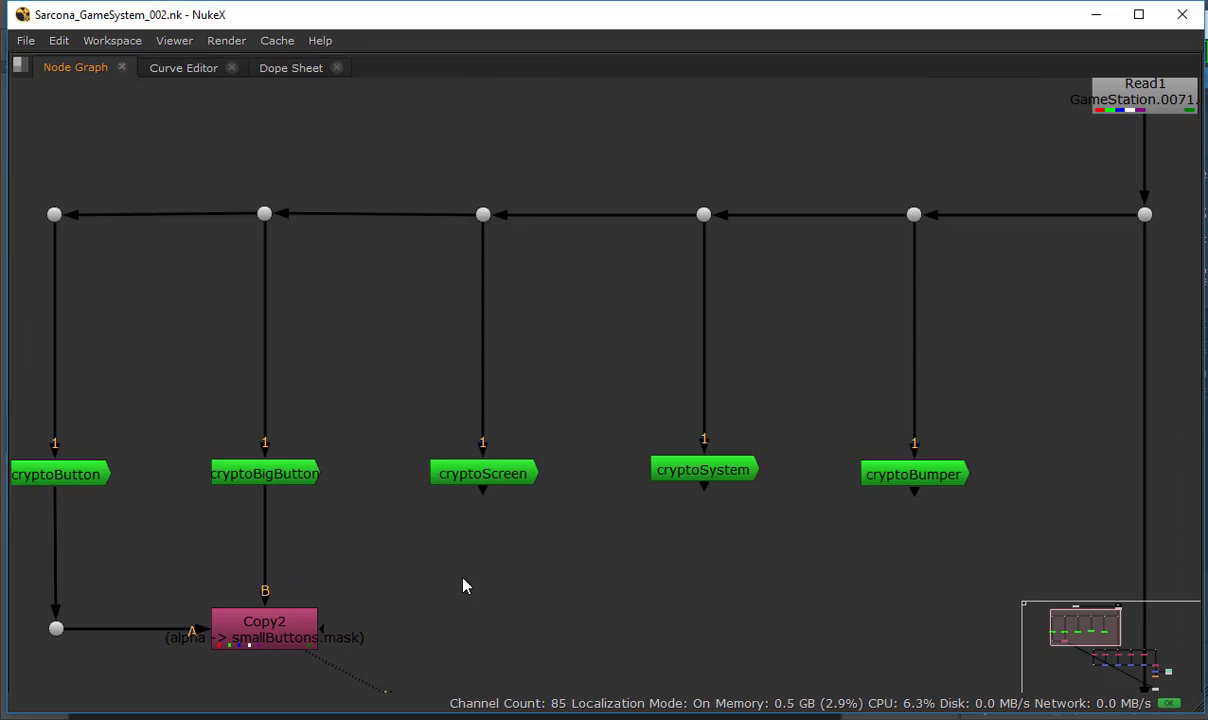
pyautogui.moveTo(620, 498); pyautogui.dragTo(424, 504, button='middle')
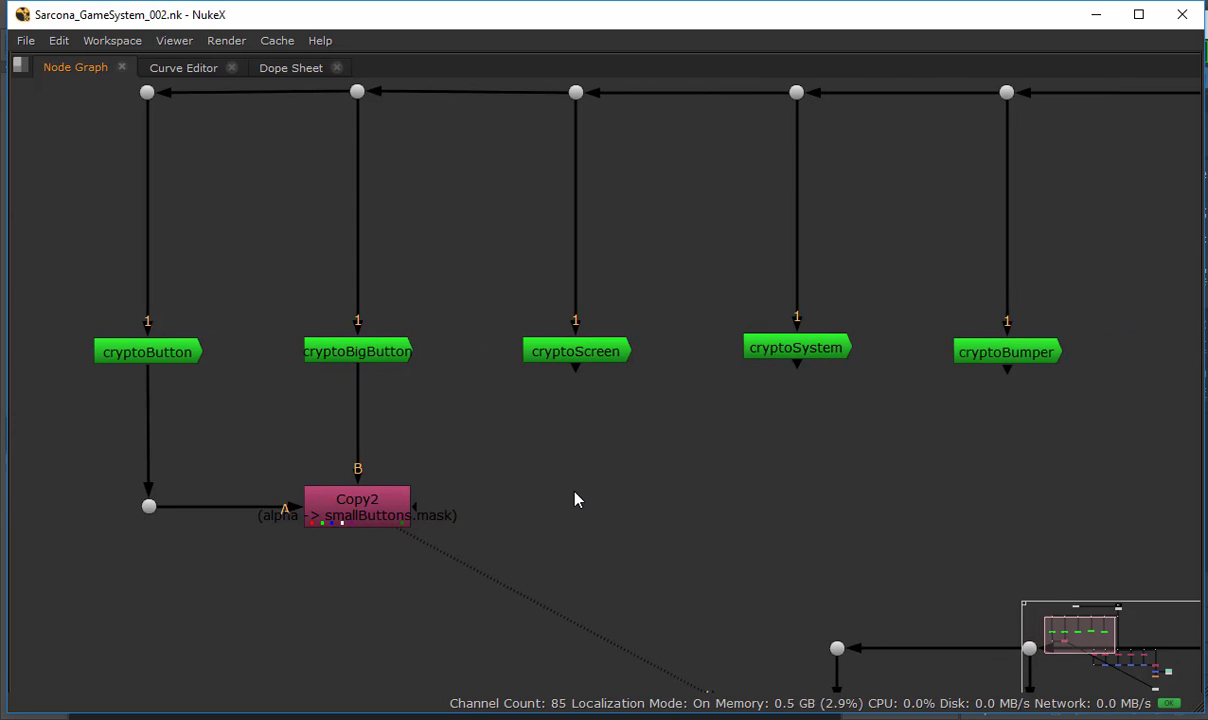
pyautogui.press('k')
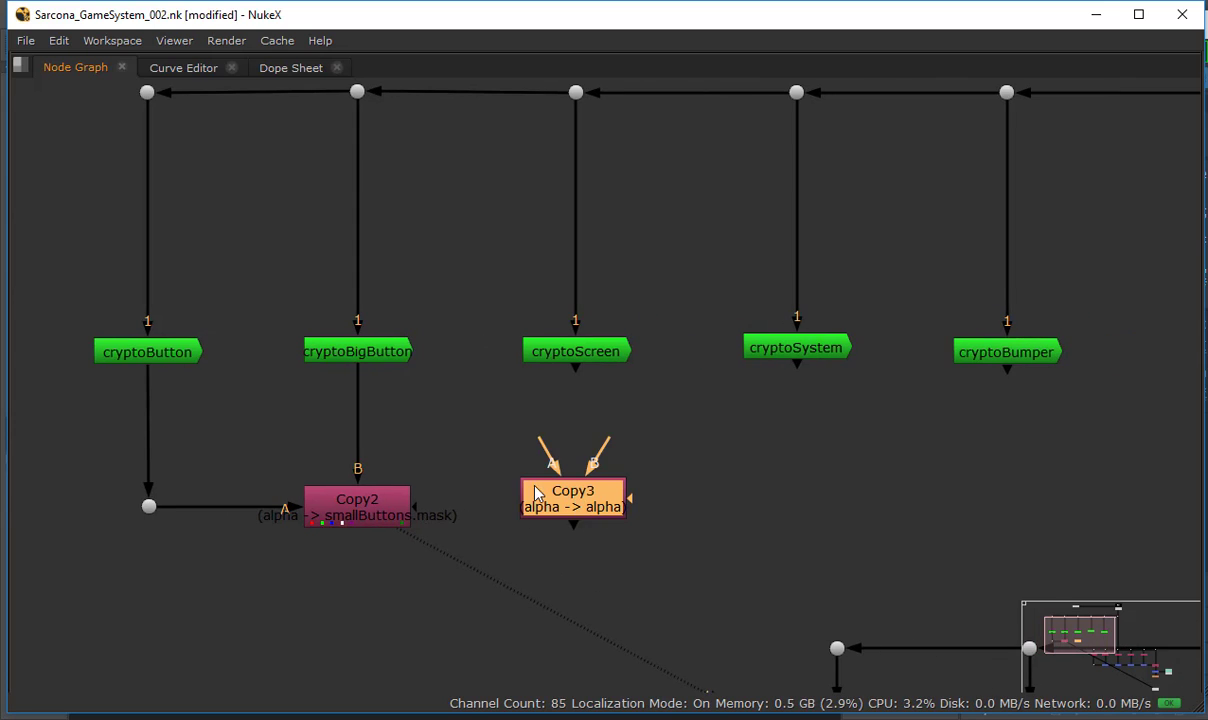
pyautogui.moveTo(541, 440); pyautogui.dragTo(397, 490)
pyautogui.moveTo(606, 440); pyautogui.dragTo(575, 370)
pyautogui.moveTo(574, 508); pyautogui.dragTo(577, 516)
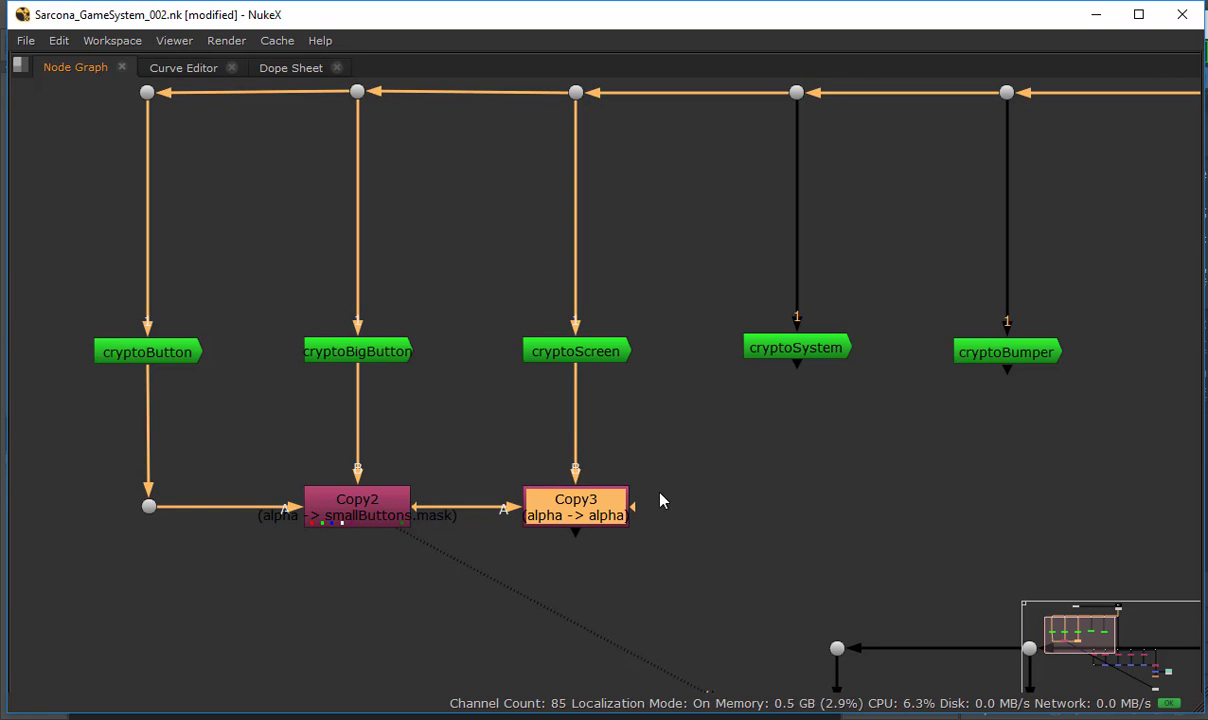
pyautogui.click(757, 500)
# Show the Copy3 node in the viewer and bring back the full workspace layout with its properties.
pyautogui.click(572, 505)
pyautogui.press('1')
pyautogui.press('space')
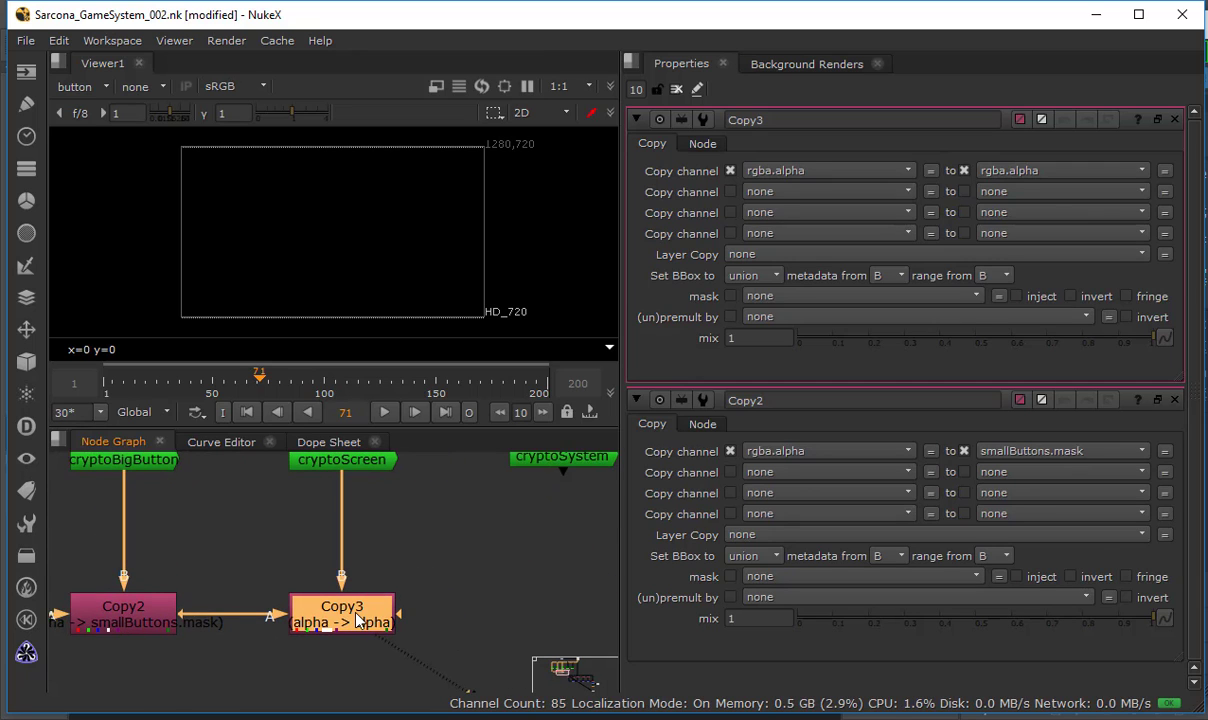
# Set Copy3 to copy rgba.alpha into a new bigButton.mask channel, creating the bigButton layer.
pyautogui.click(785, 170)
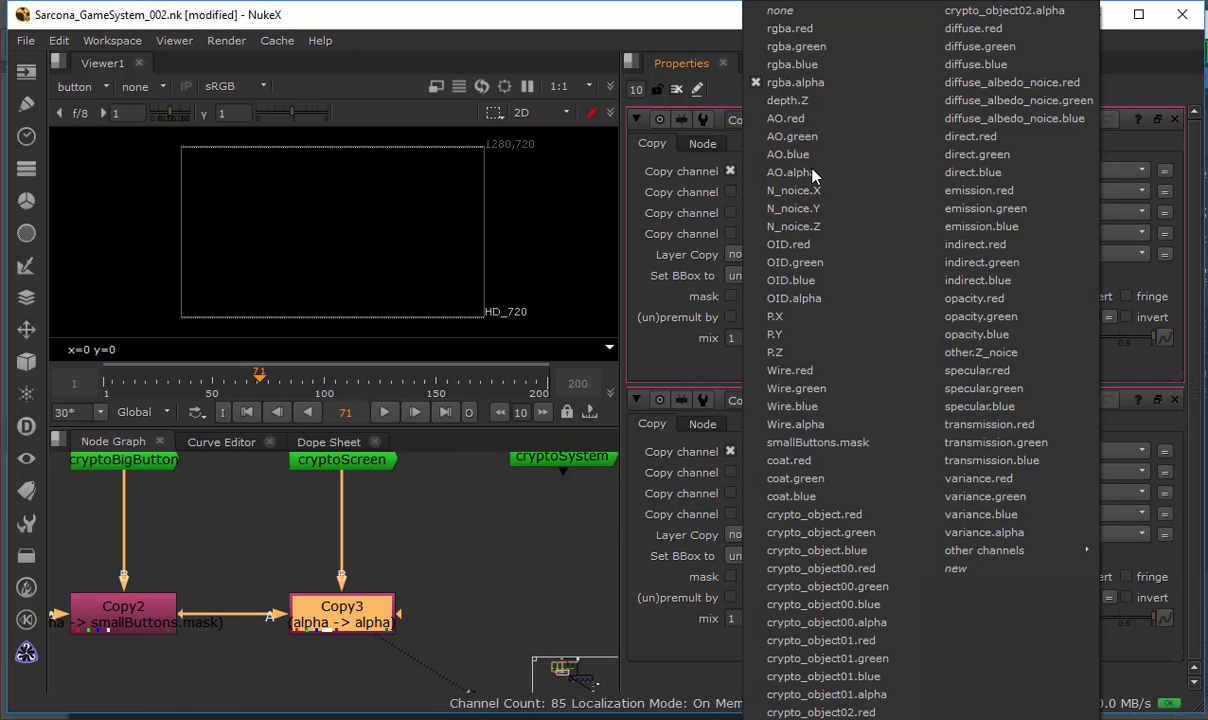
pyautogui.click(797, 90)
pyautogui.click(879, 171)
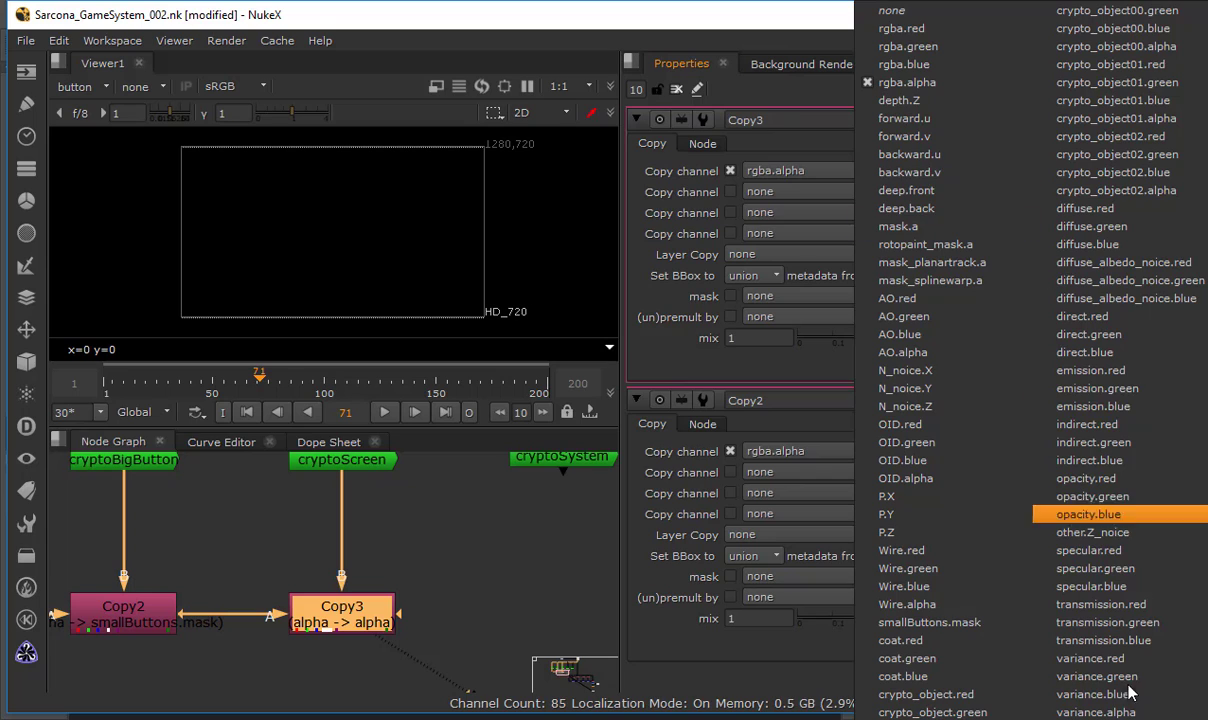
pyautogui.click(1090, 700)
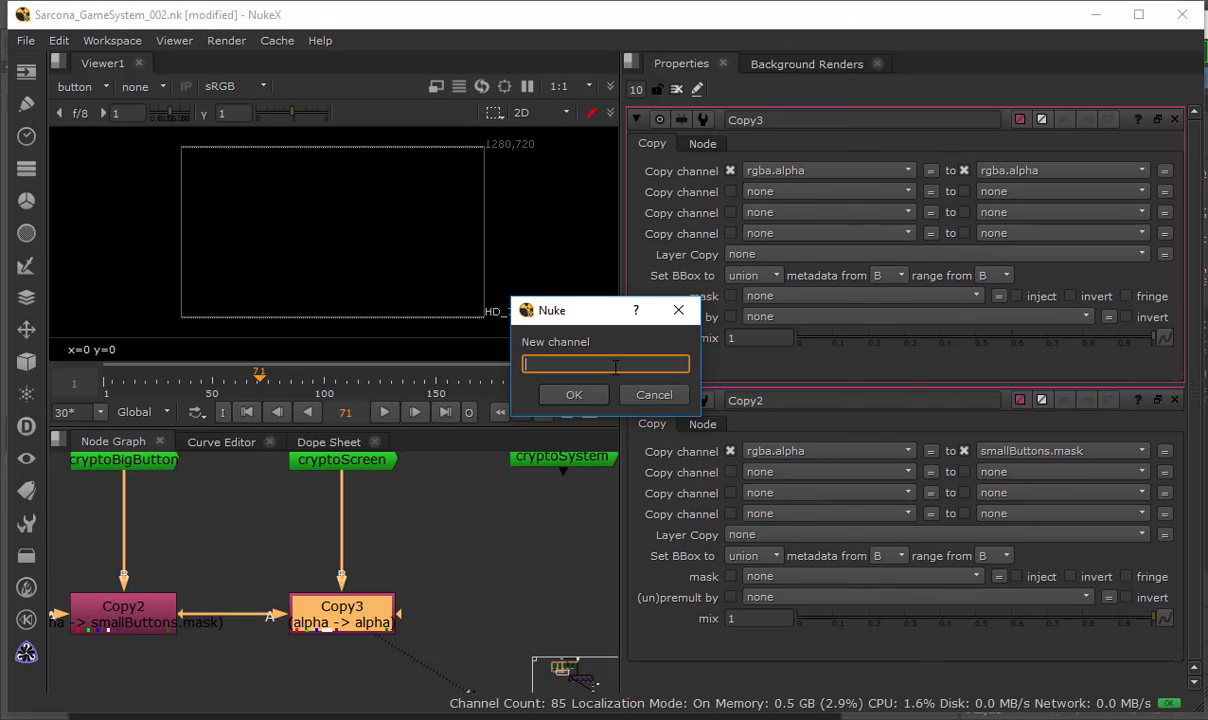
pyautogui.write('cry')
pyautogui.press('BackSpace')
pyautogui.press('BackSpace')
pyautogui.press('BackSpace')
pyautogui.write('bigButton.mas')
pyautogui.press('Return')
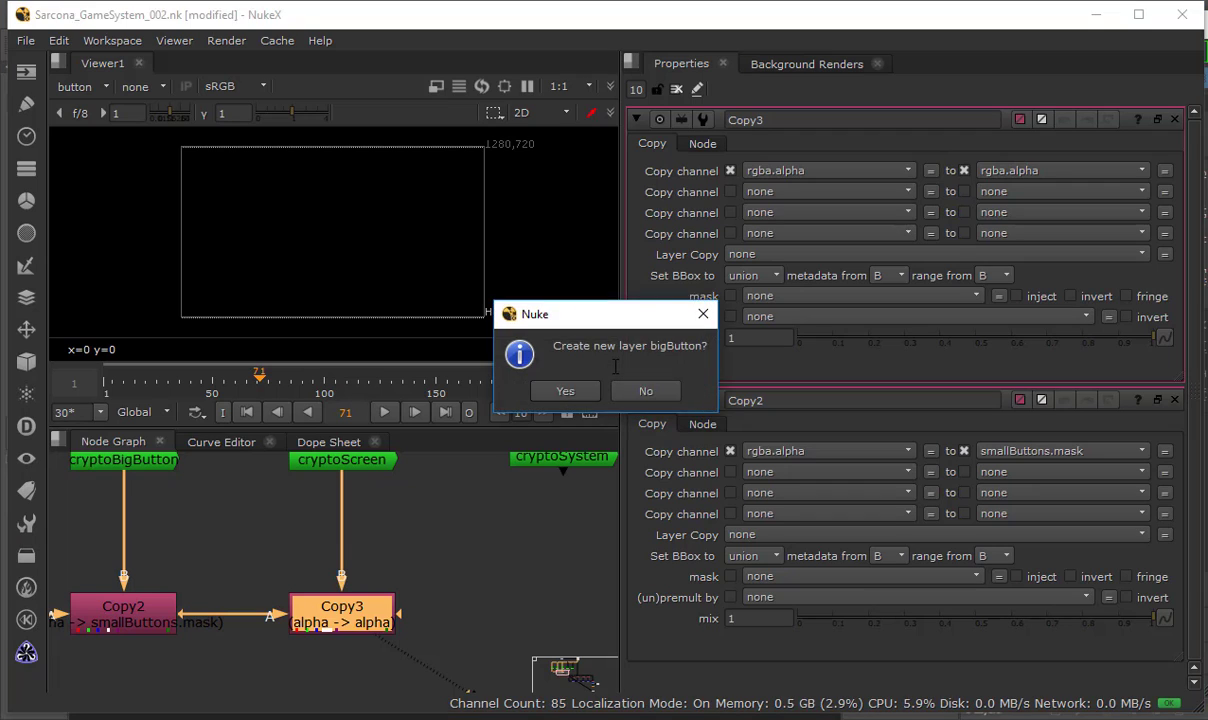
pyautogui.press('Return')
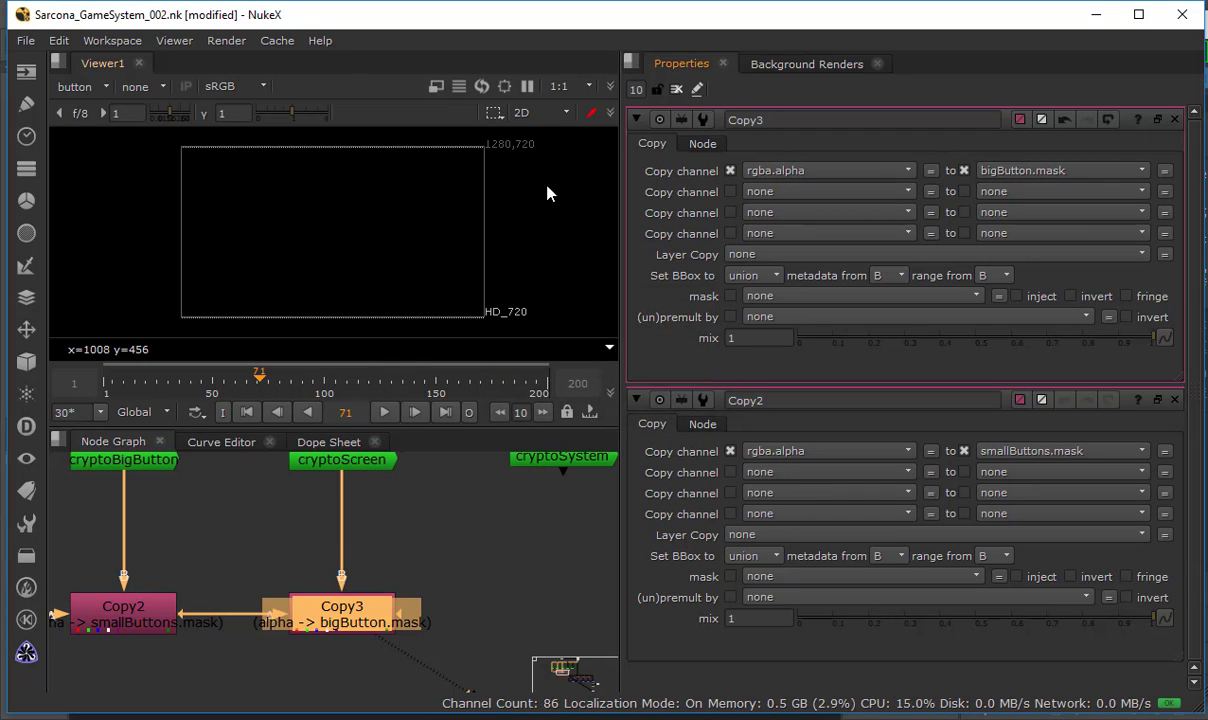
# Switch the viewer to the rgba layer with rgba.red as its alpha display channel.
pyautogui.click(88, 88)
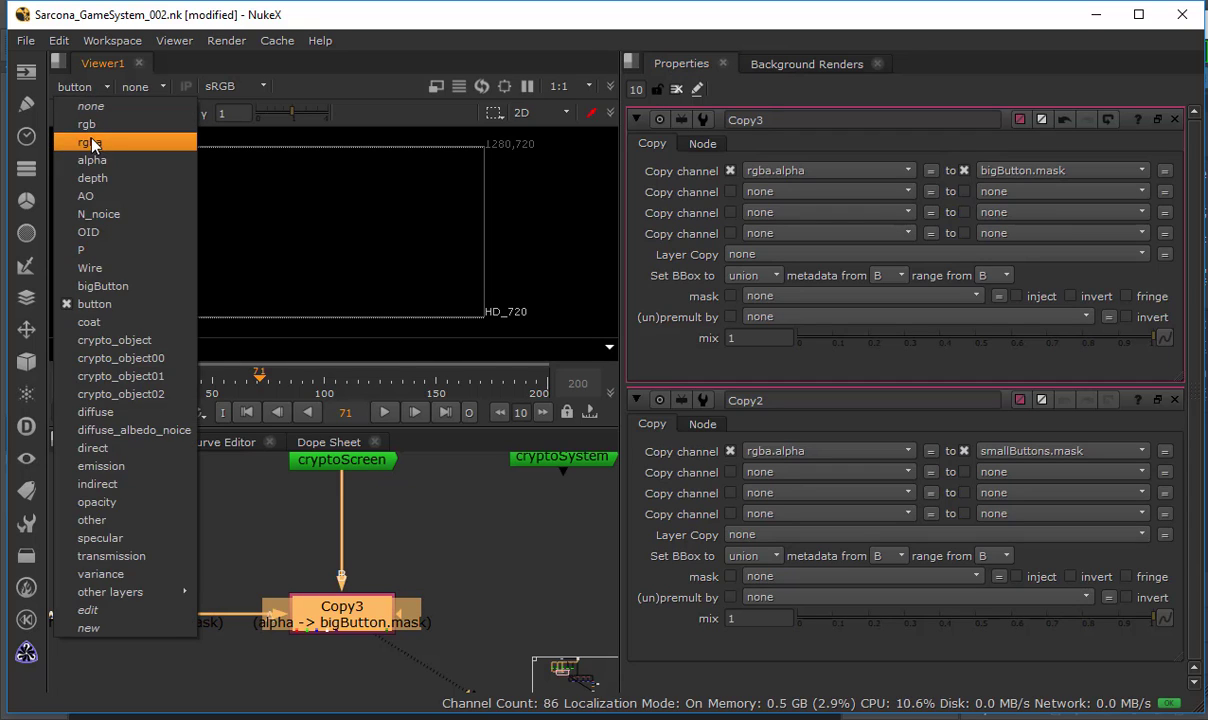
pyautogui.click(92, 144)
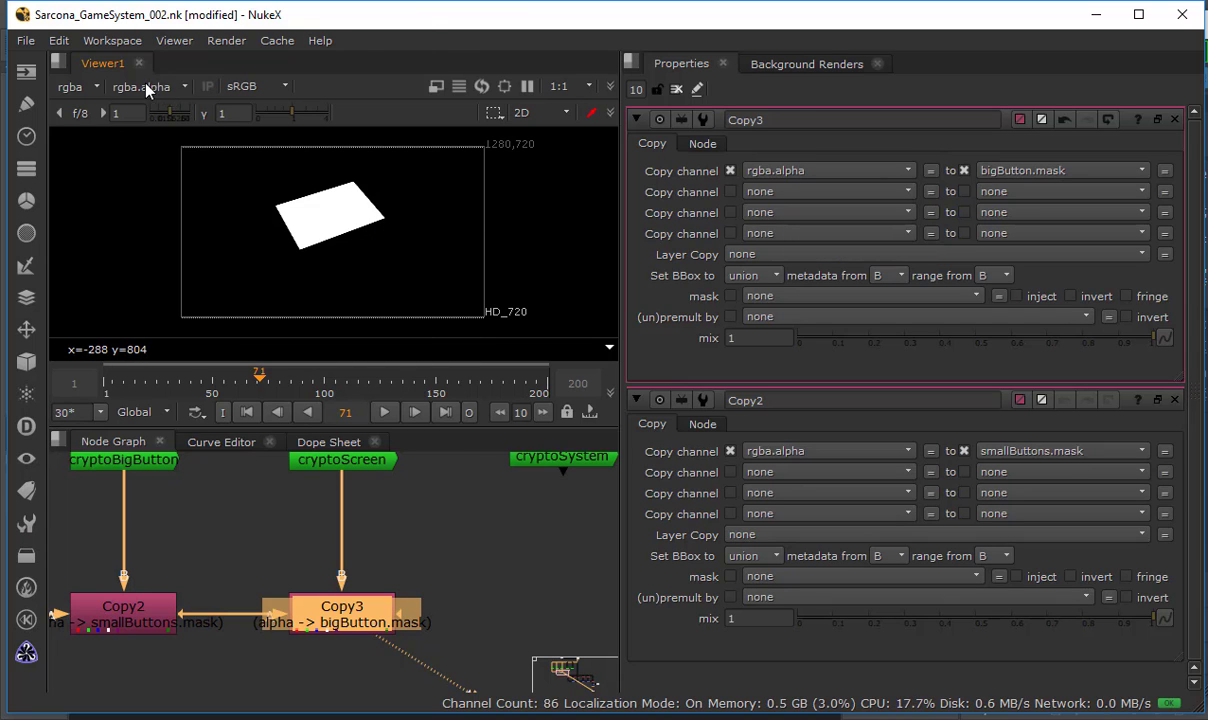
pyautogui.click(146, 88)
pyautogui.click(150, 9)
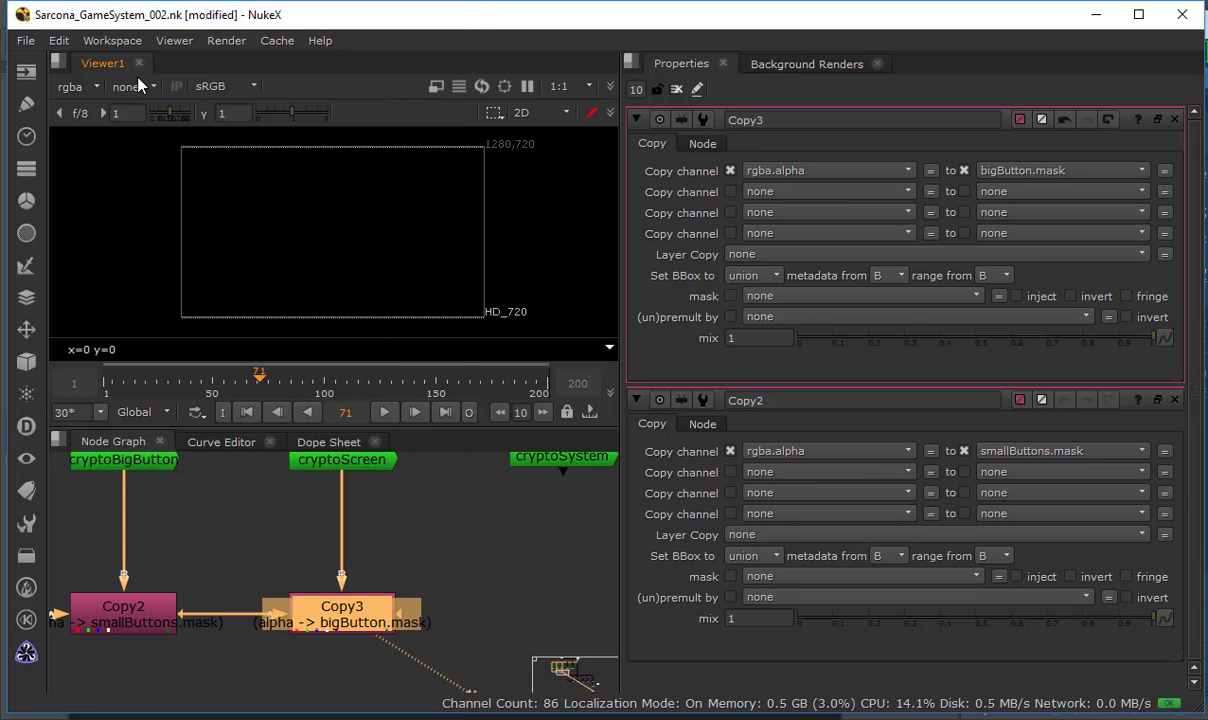
pyautogui.click(132, 86)
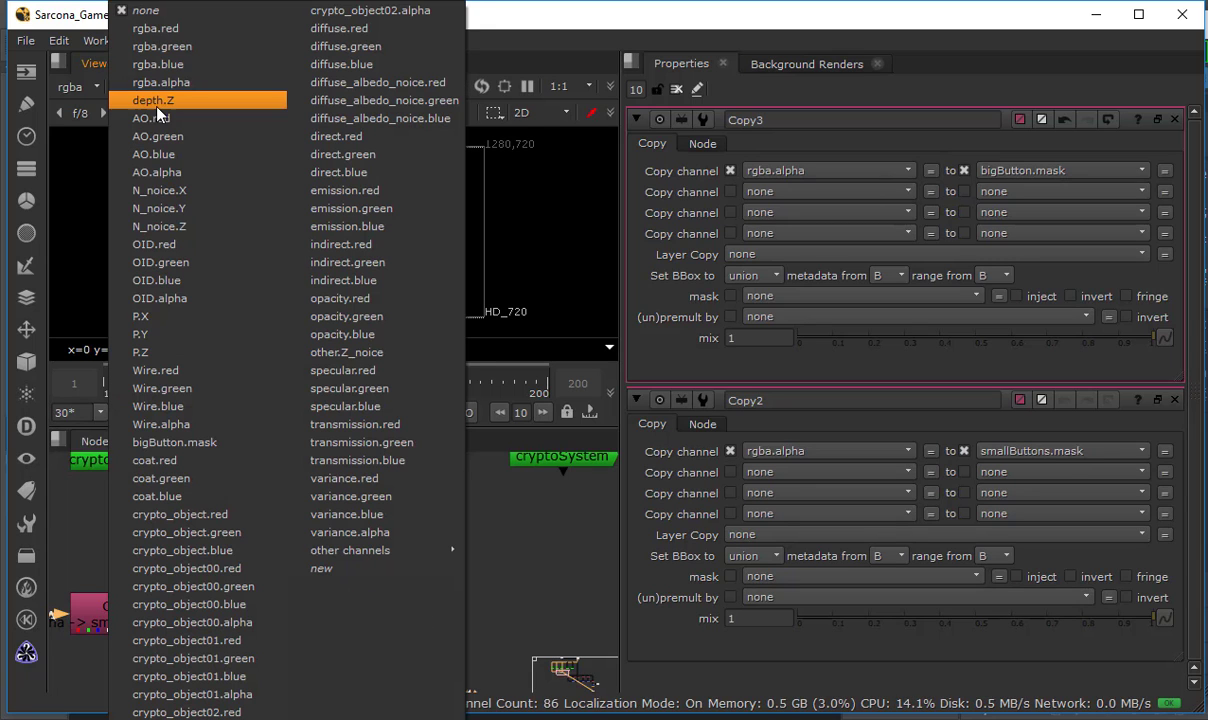
pyautogui.click(169, 36)
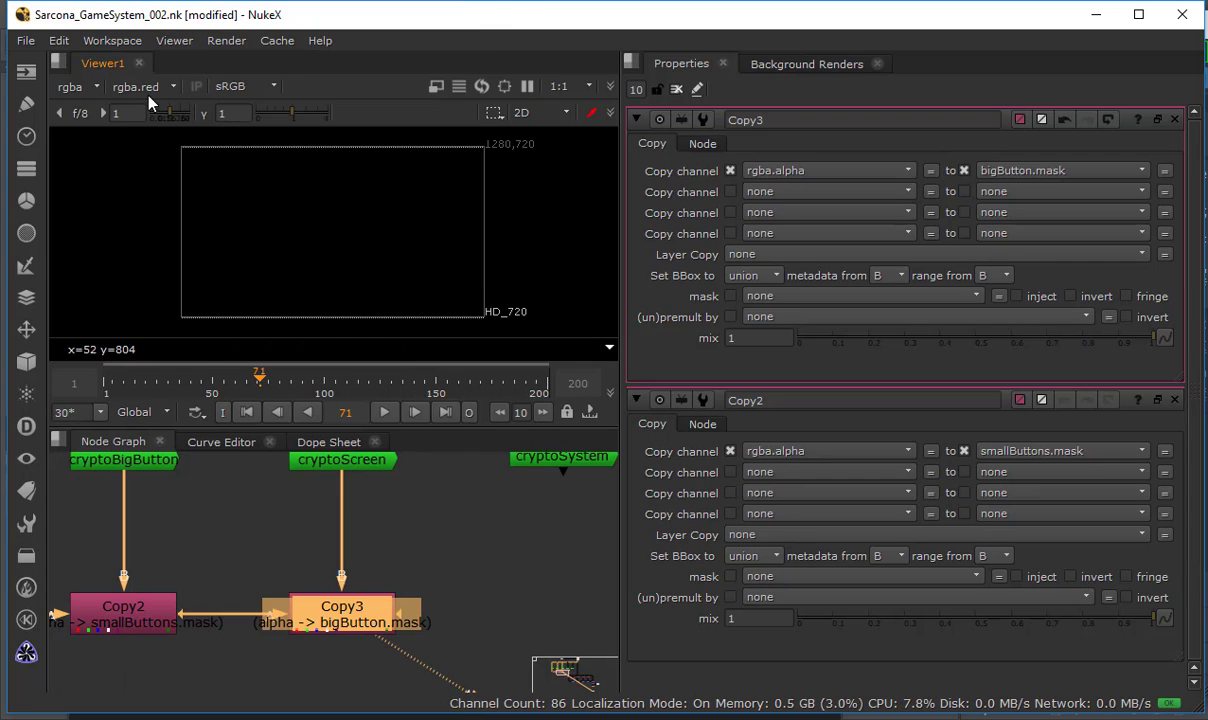
# Examine how cryptoBigButton and cryptoScreen feed the Copy2 and Copy3 nodes.
pyautogui.moveTo(285, 523); pyautogui.dragTo(408, 571, button='middle')
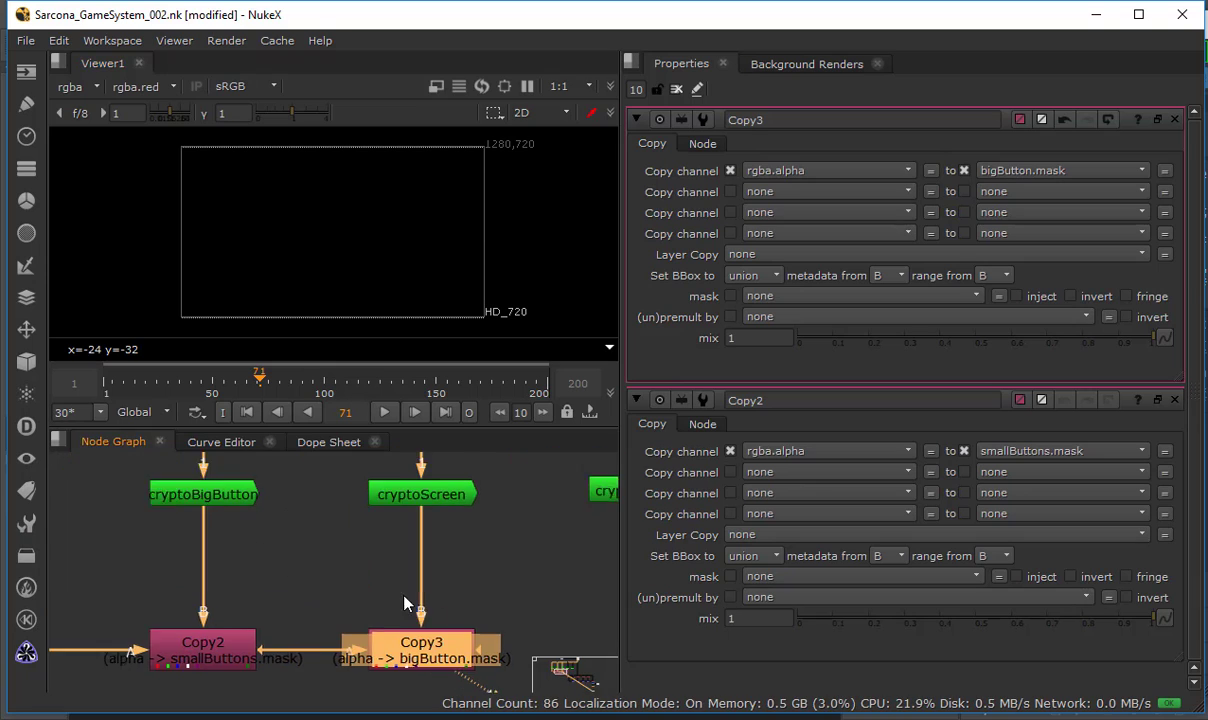
pyautogui.click(325, 608)
pyautogui.moveTo(288, 545); pyautogui.dragTo(286, 538, button='middle')
pyautogui.click(262, 504)
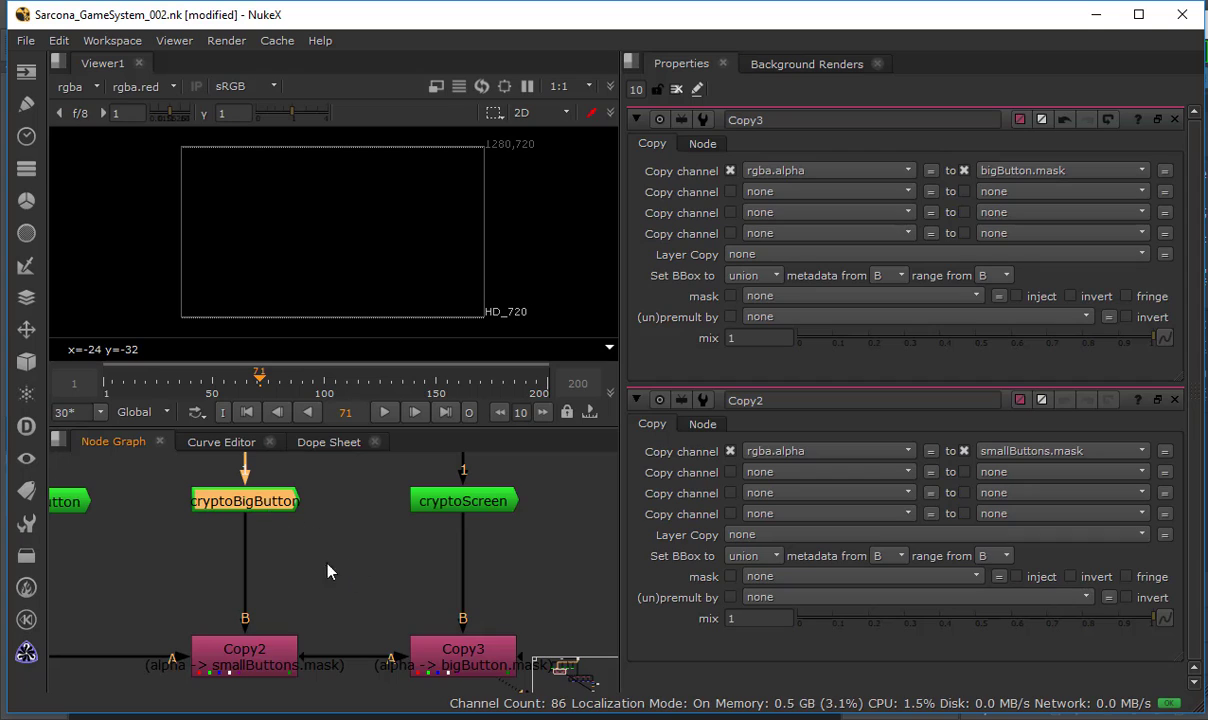
pyautogui.moveTo(330, 571); pyautogui.dragTo(201, 491, button='middle')
pyautogui.click(366, 590)
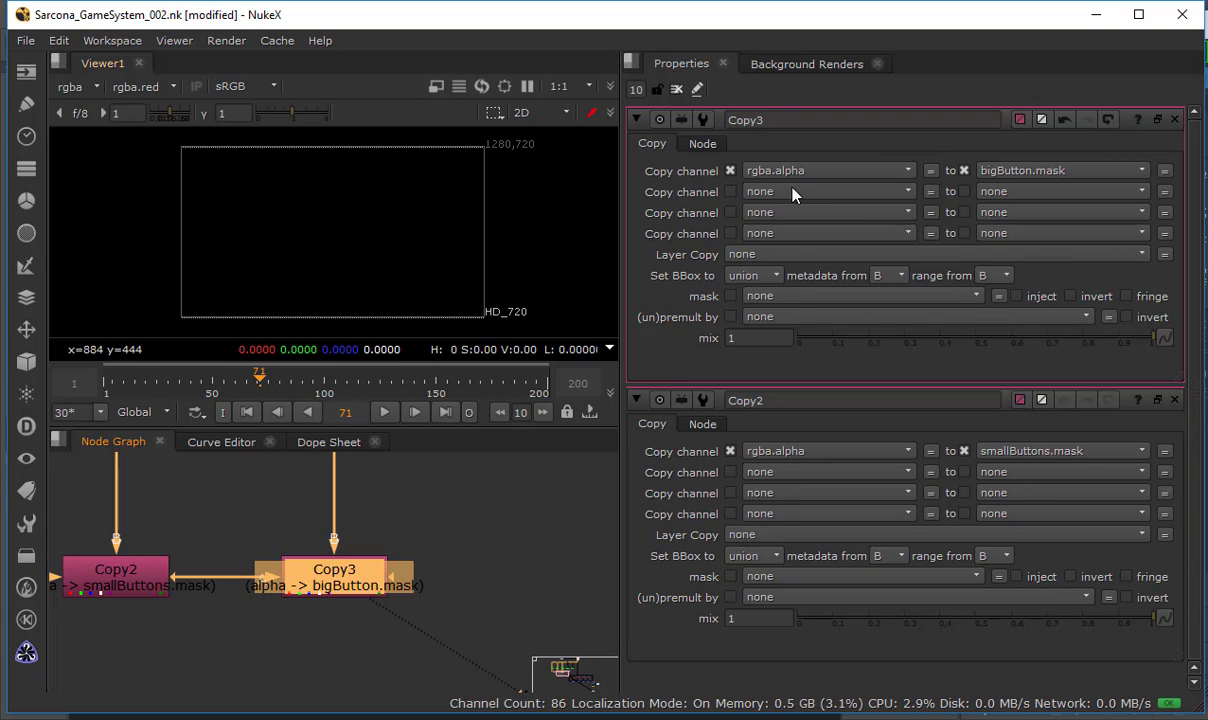
pyautogui.click(503, 543)
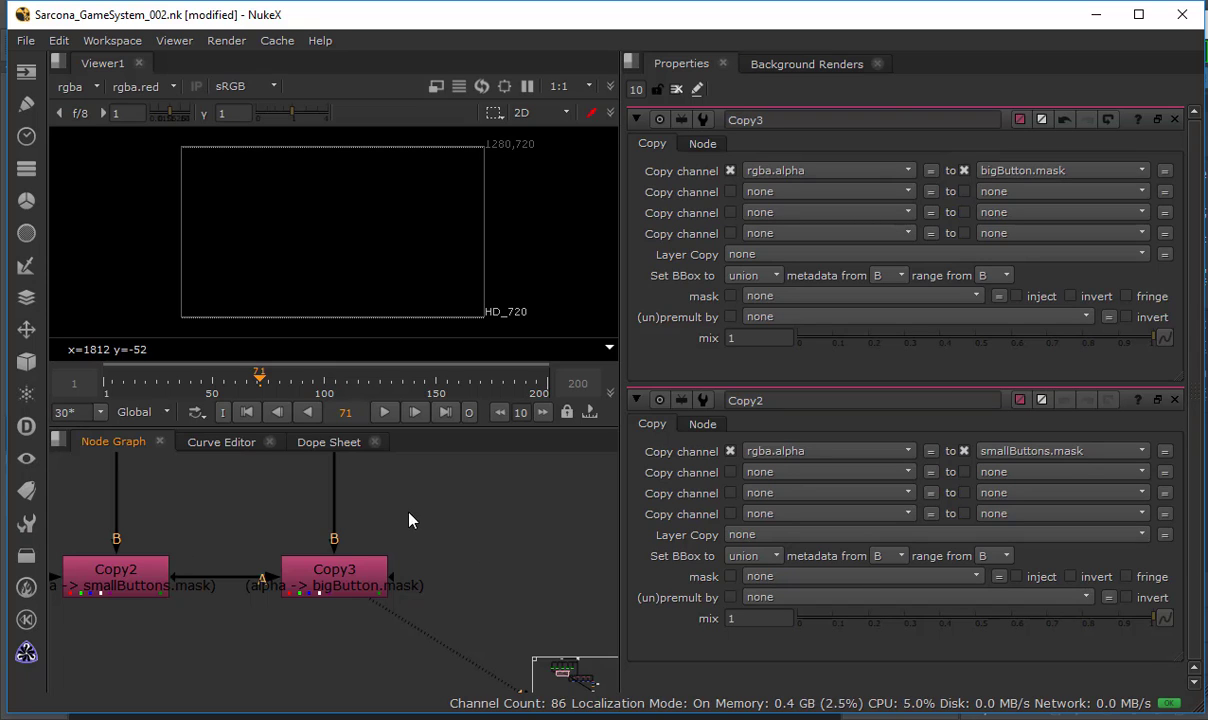
pyautogui.moveTo(409, 520); pyautogui.dragTo(355, 535, button='middle')
pyautogui.scroll(-2, 520, 539)
pyautogui.scroll(1, 430, 545)
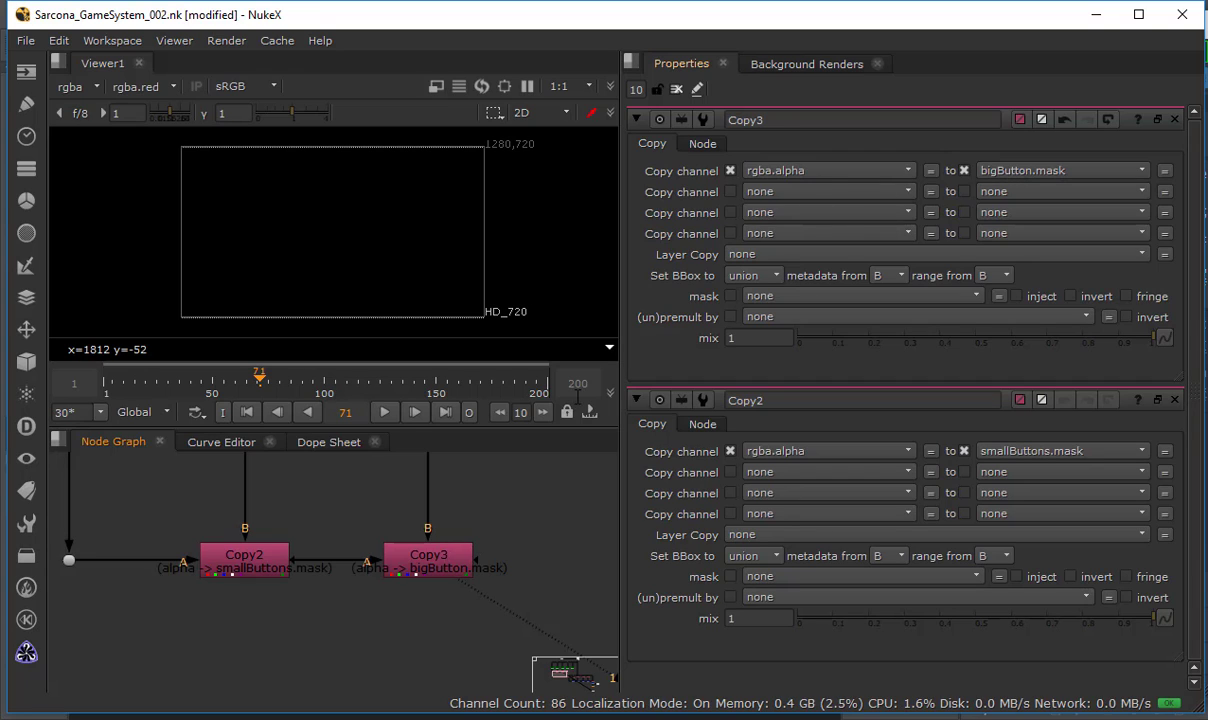
# Show Copy2 in the viewer, look through the available layers and display the button layer.
pyautogui.click(432, 566)
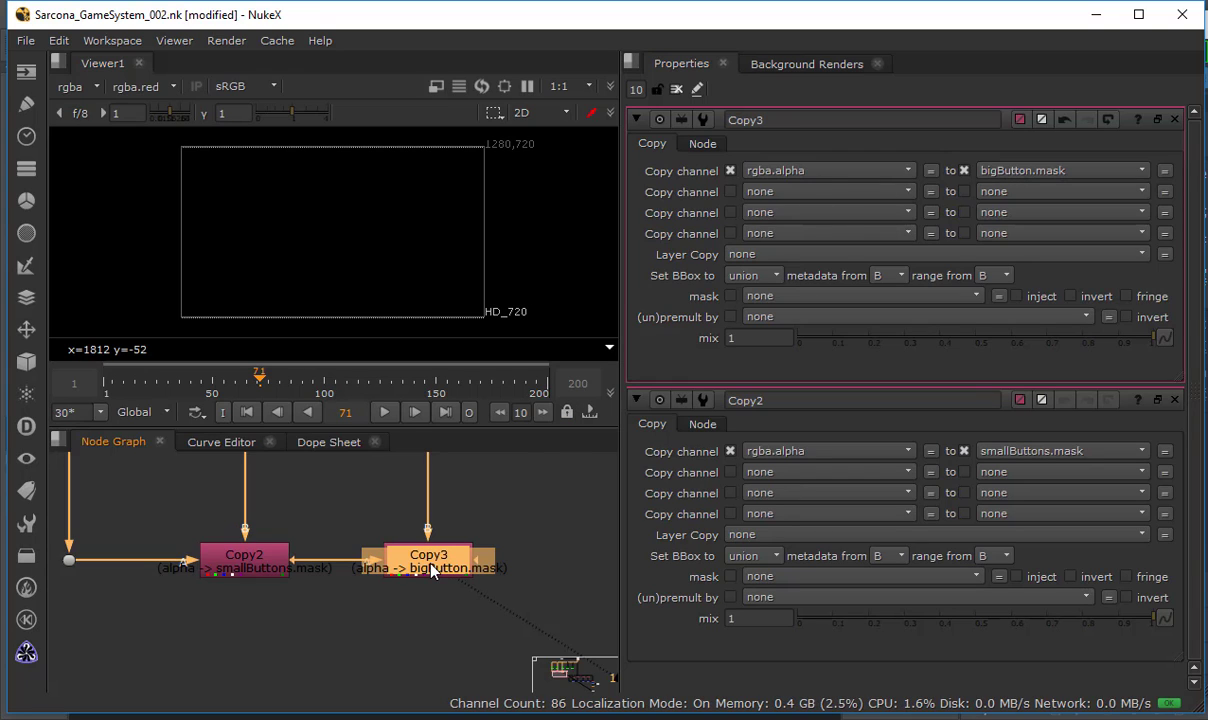
pyautogui.click(246, 566)
pyautogui.press('1')
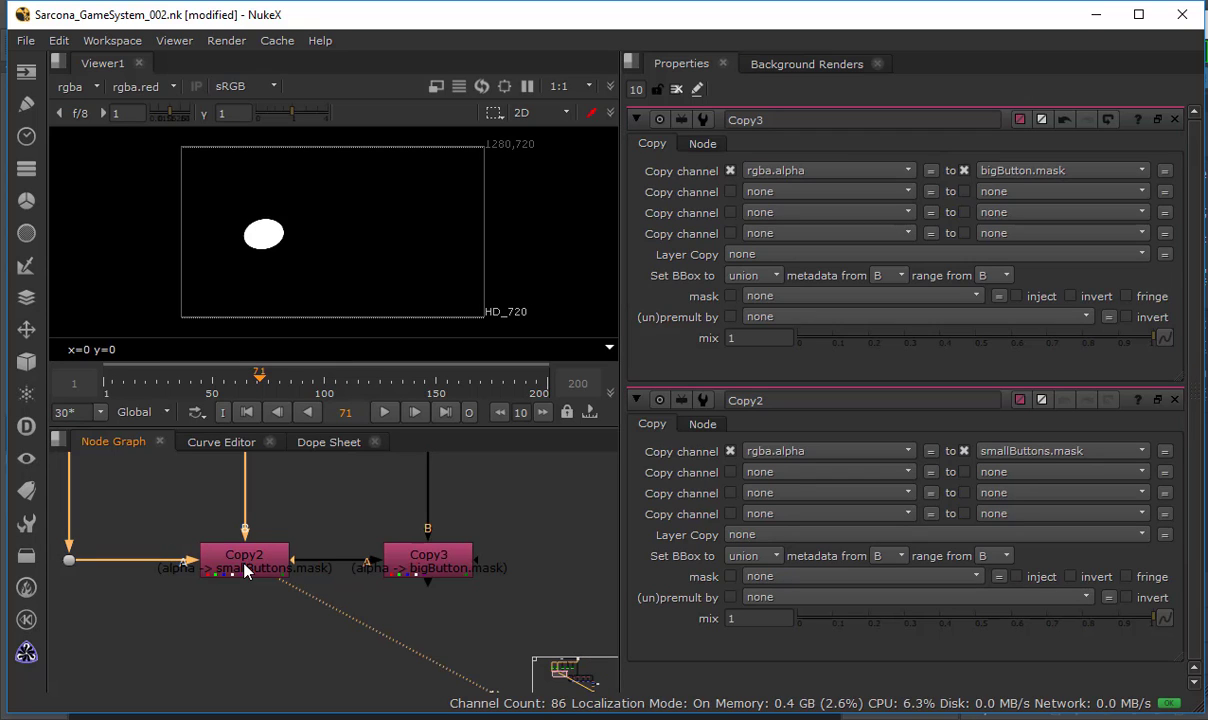
pyautogui.click(81, 85)
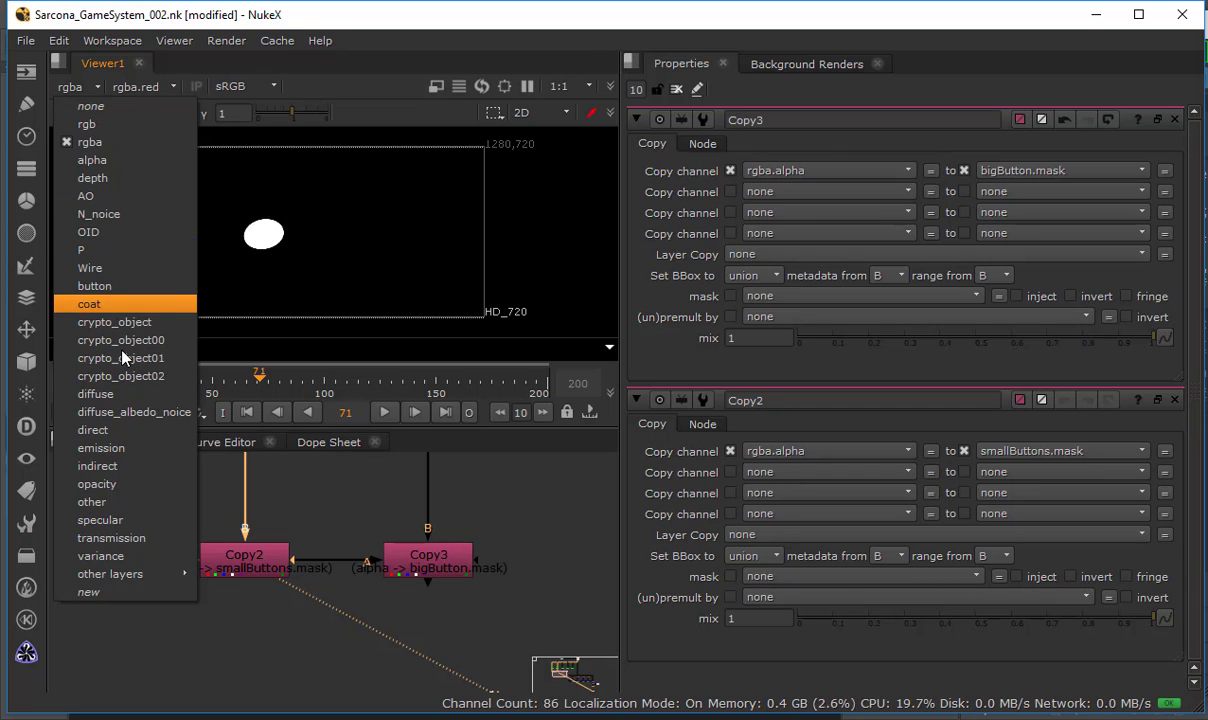
pyautogui.moveTo(149, 580)
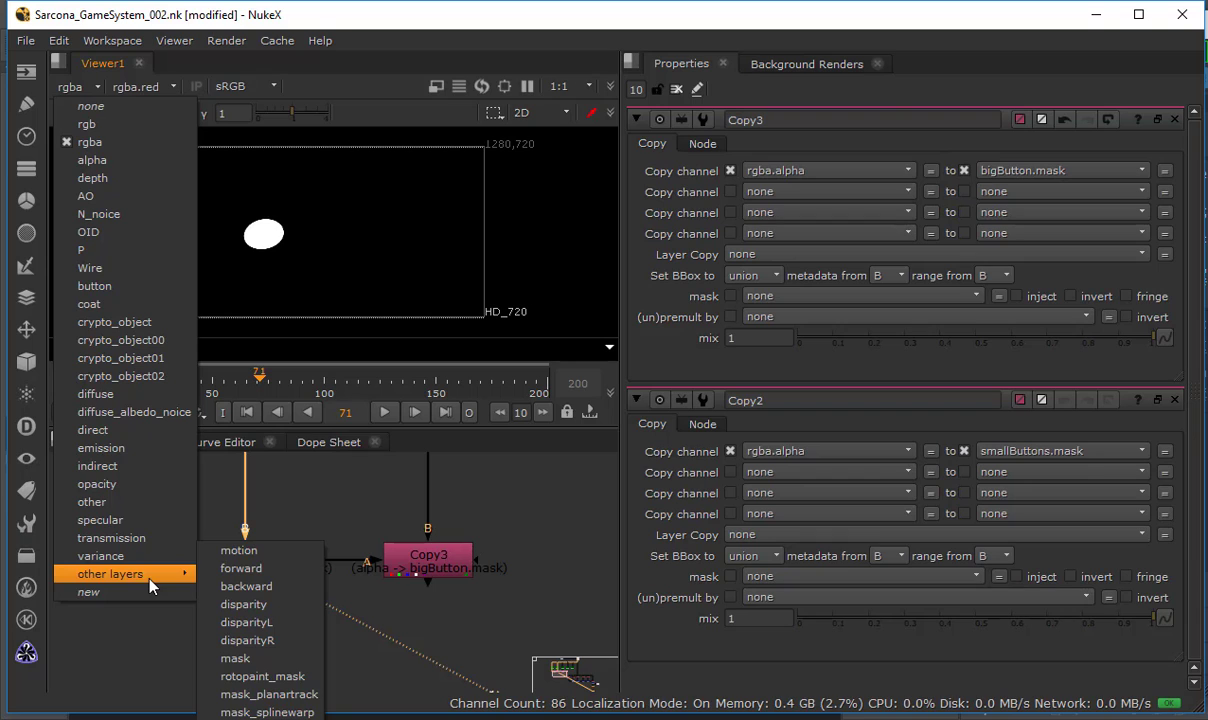
pyautogui.click(147, 287)
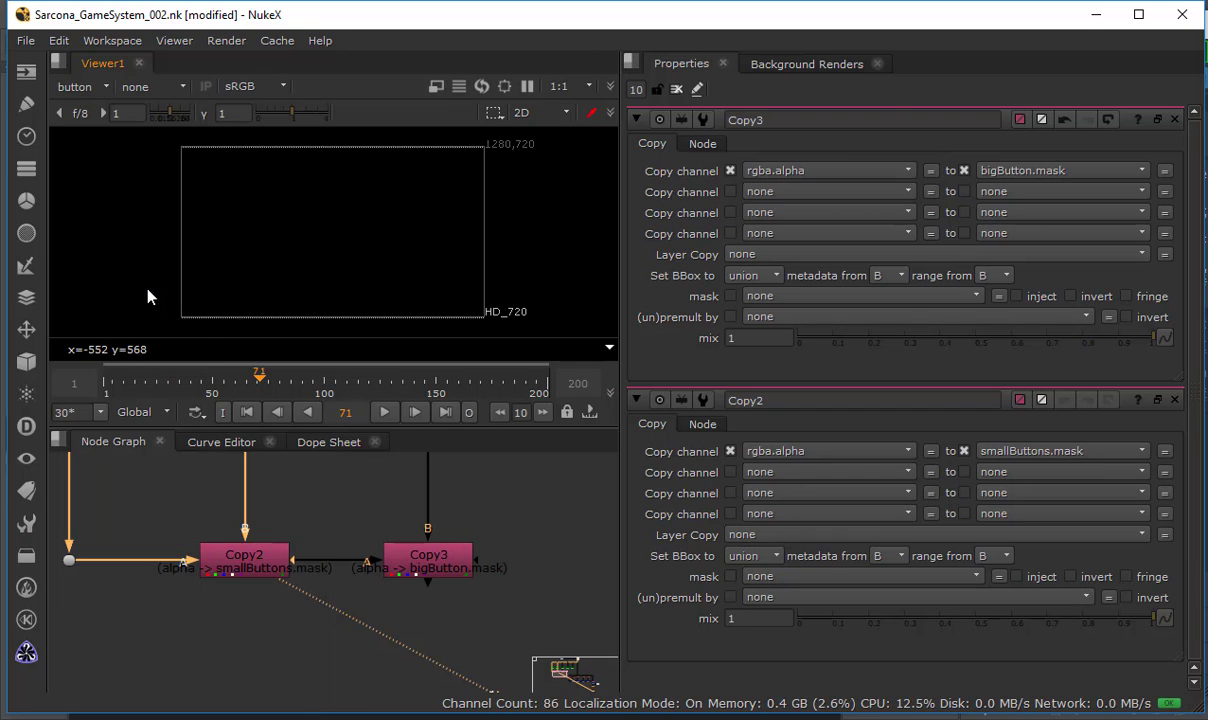
# Bring up the Copy2 properties and check the viewer's layer list, including the other layers.
pyautogui.doubleClick(243, 565)
pyautogui.click(245, 578)
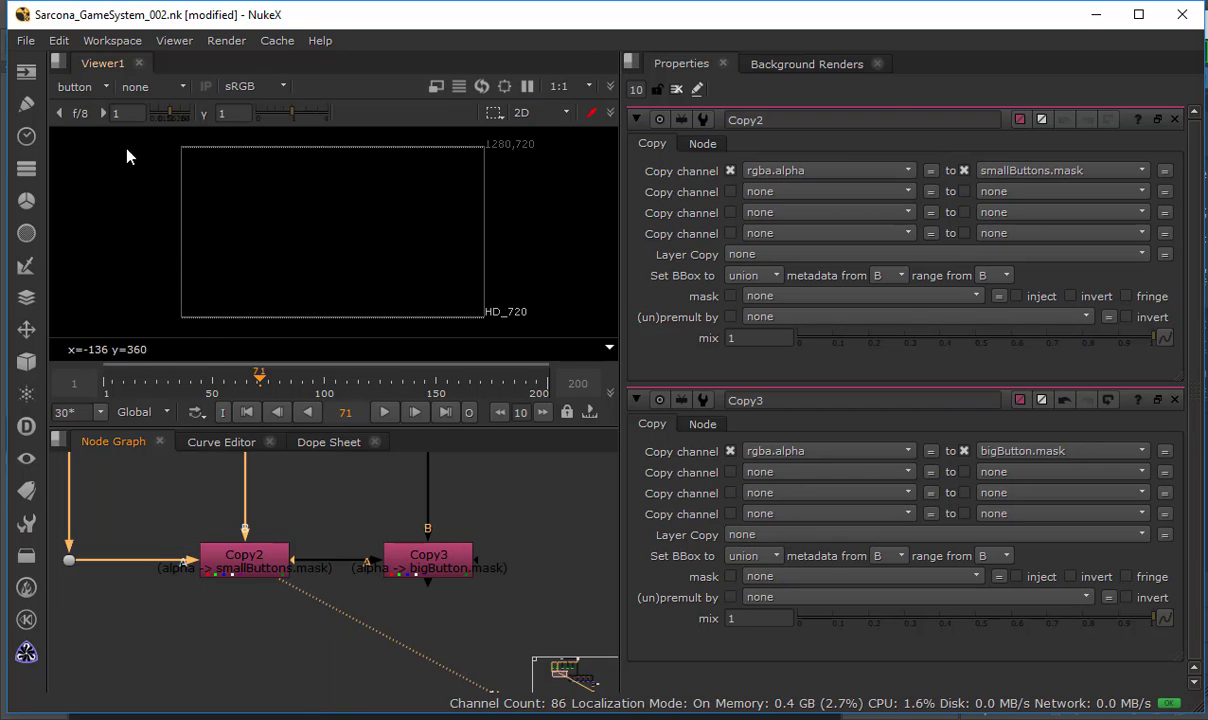
pyautogui.click(100, 86)
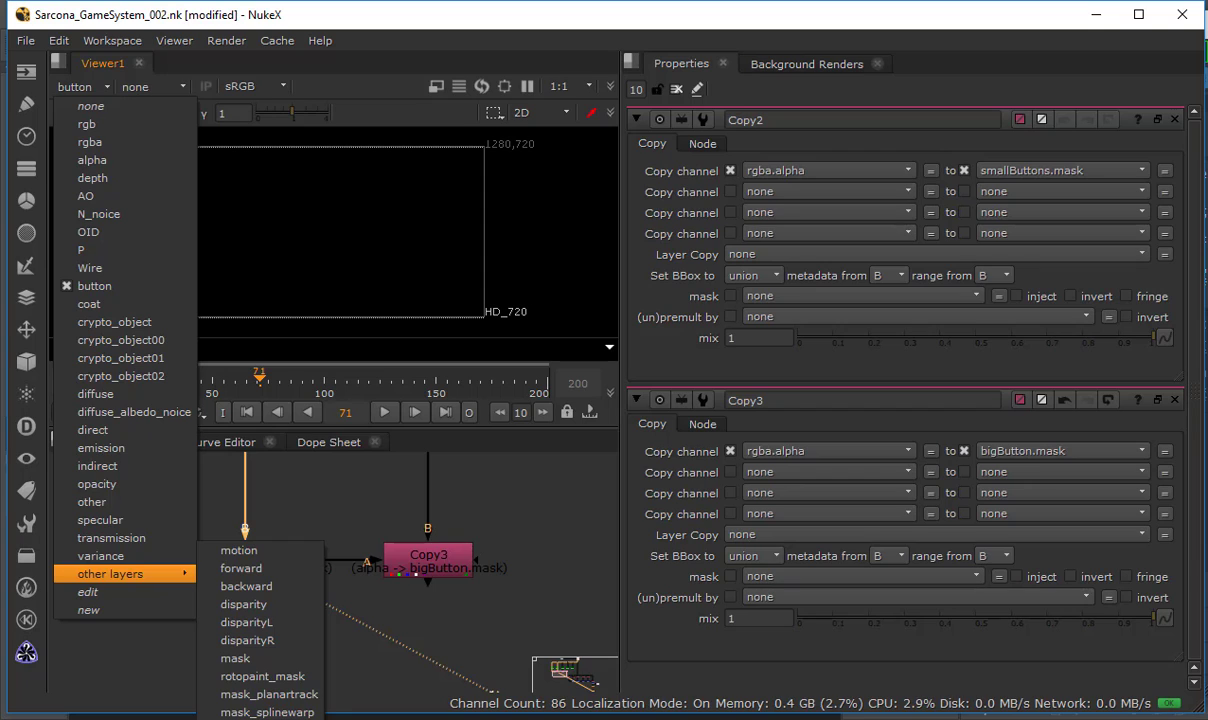
pyautogui.click(297, 574)
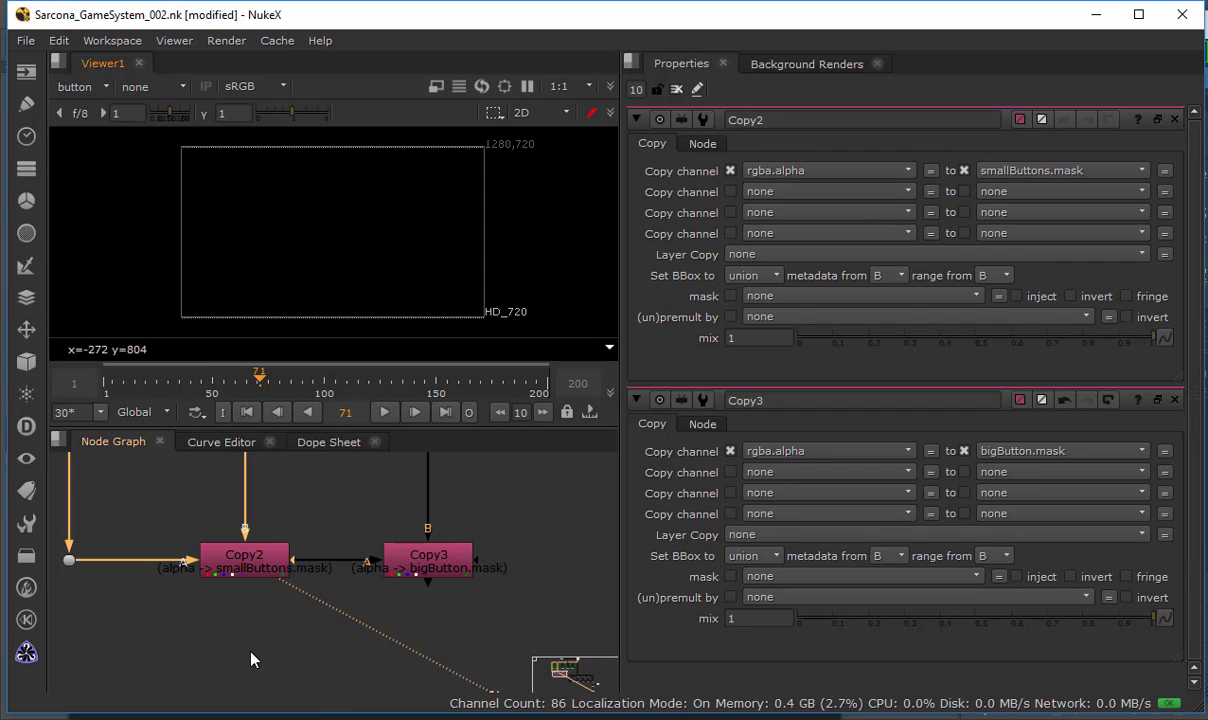
pyautogui.click(238, 556)
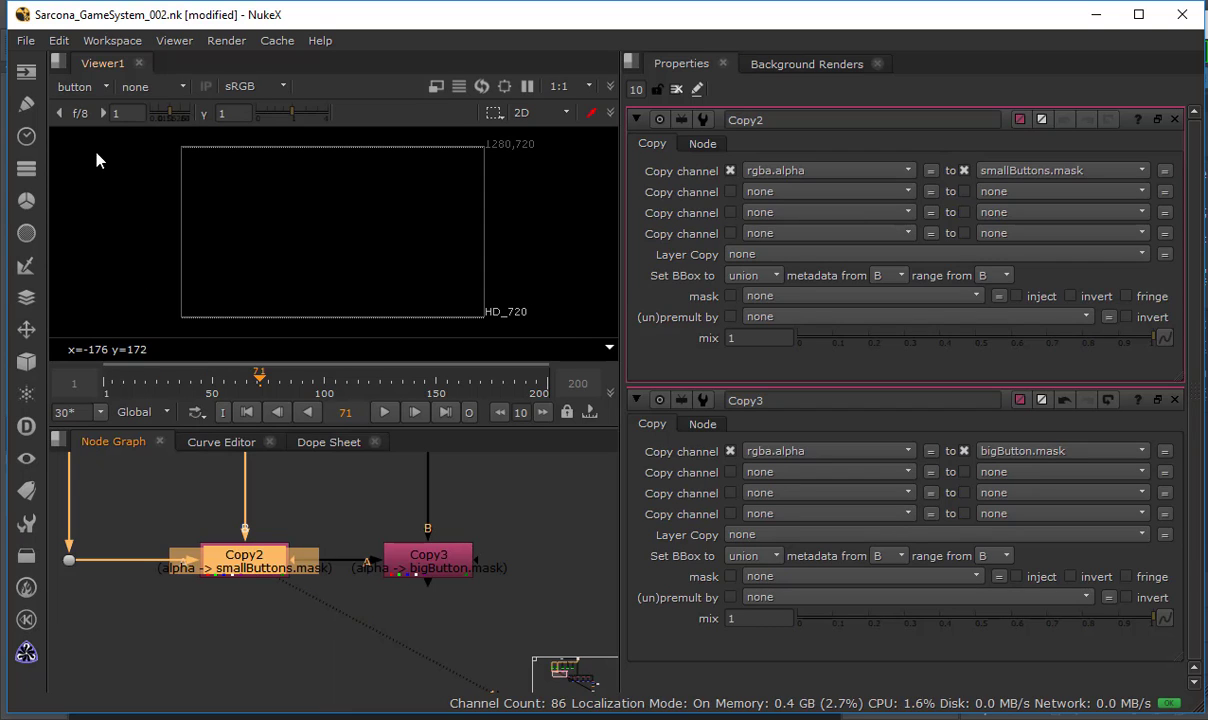
# Display the smallButtons.mask channel of Copy2 in the viewer with the rgba layer selected.
pyautogui.click(88, 87)
pyautogui.click(118, 88)
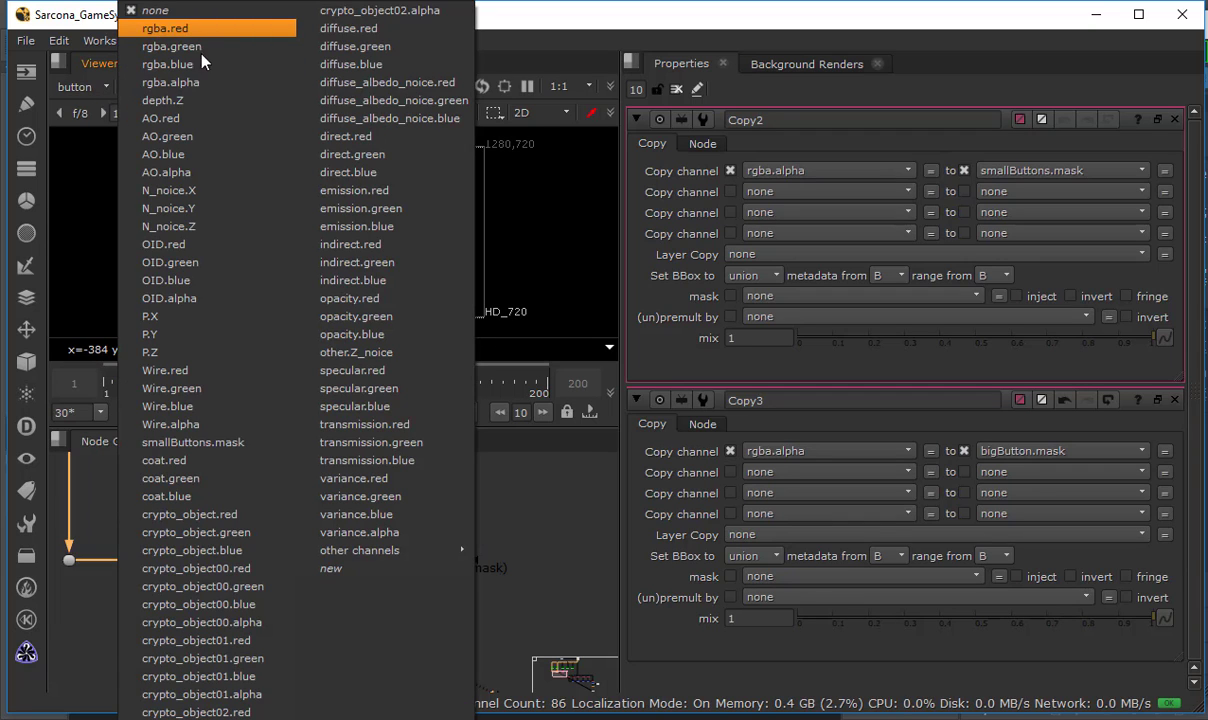
pyautogui.click(211, 442)
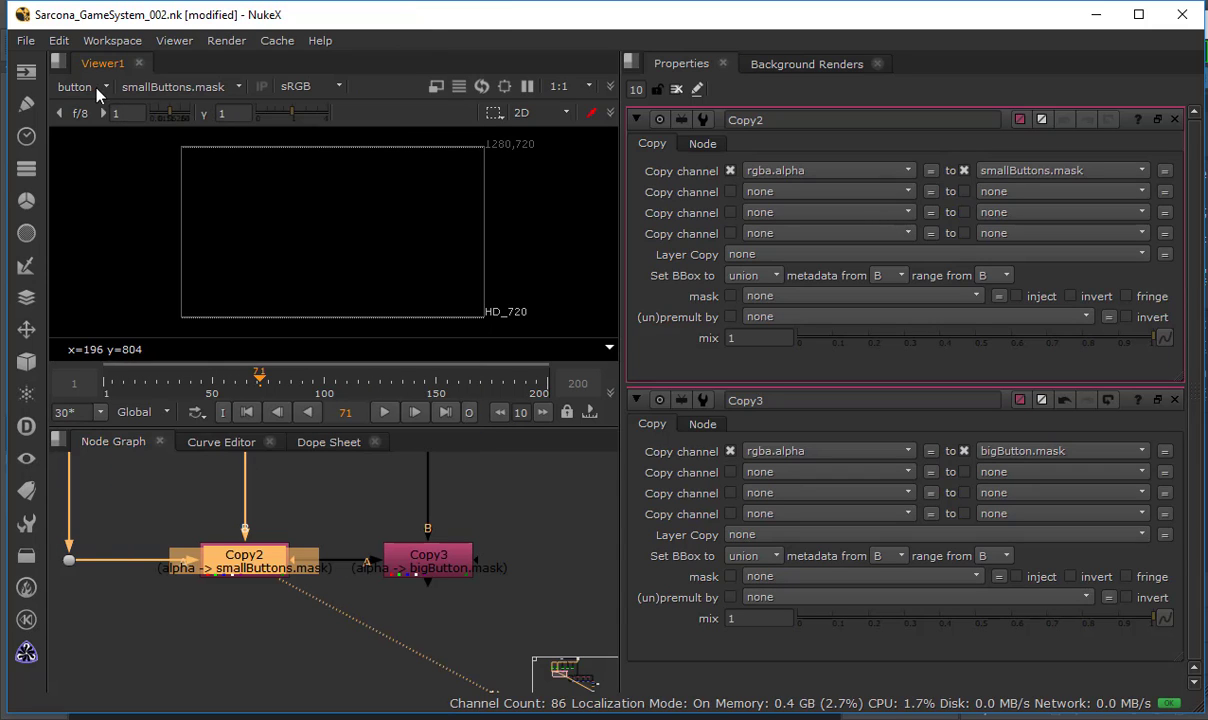
pyautogui.click(100, 87)
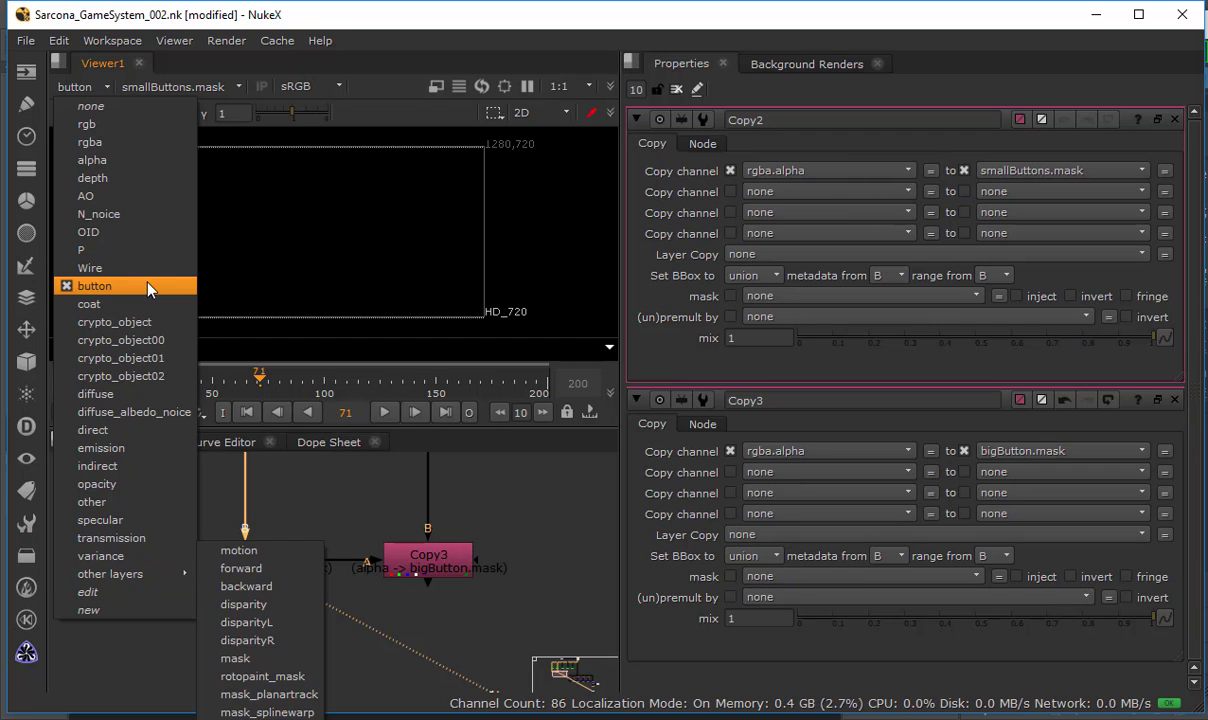
pyautogui.click(134, 146)
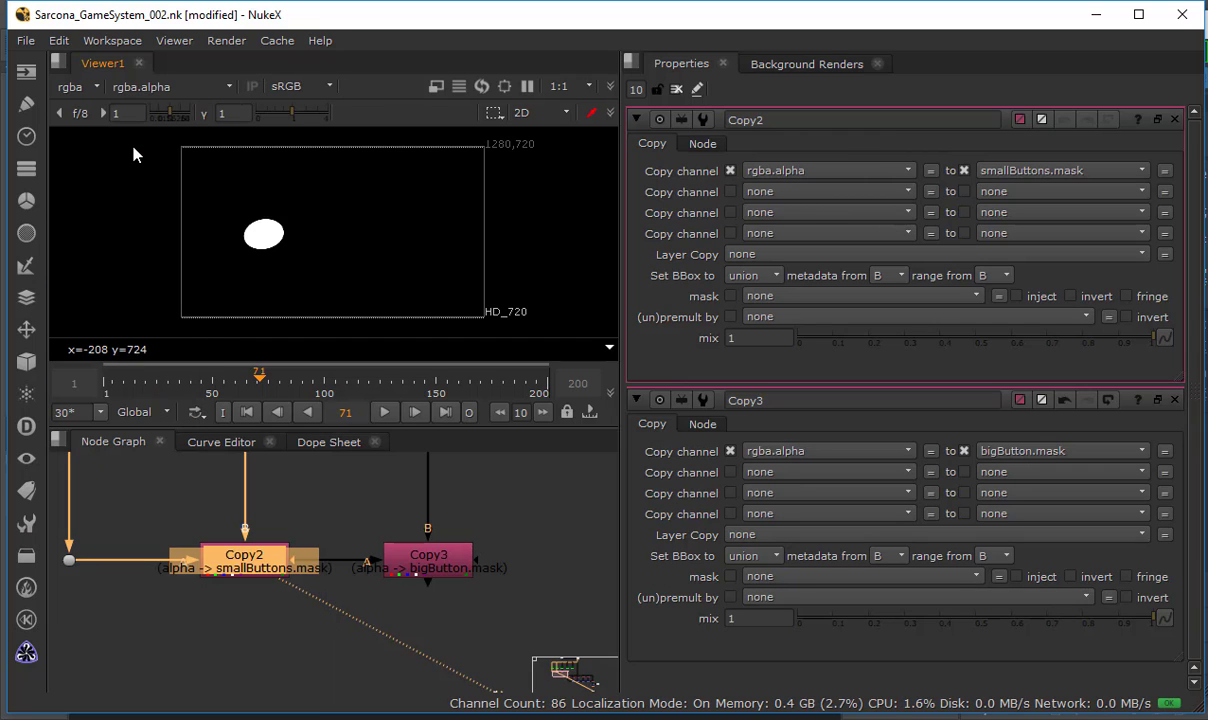
pyautogui.click(145, 86)
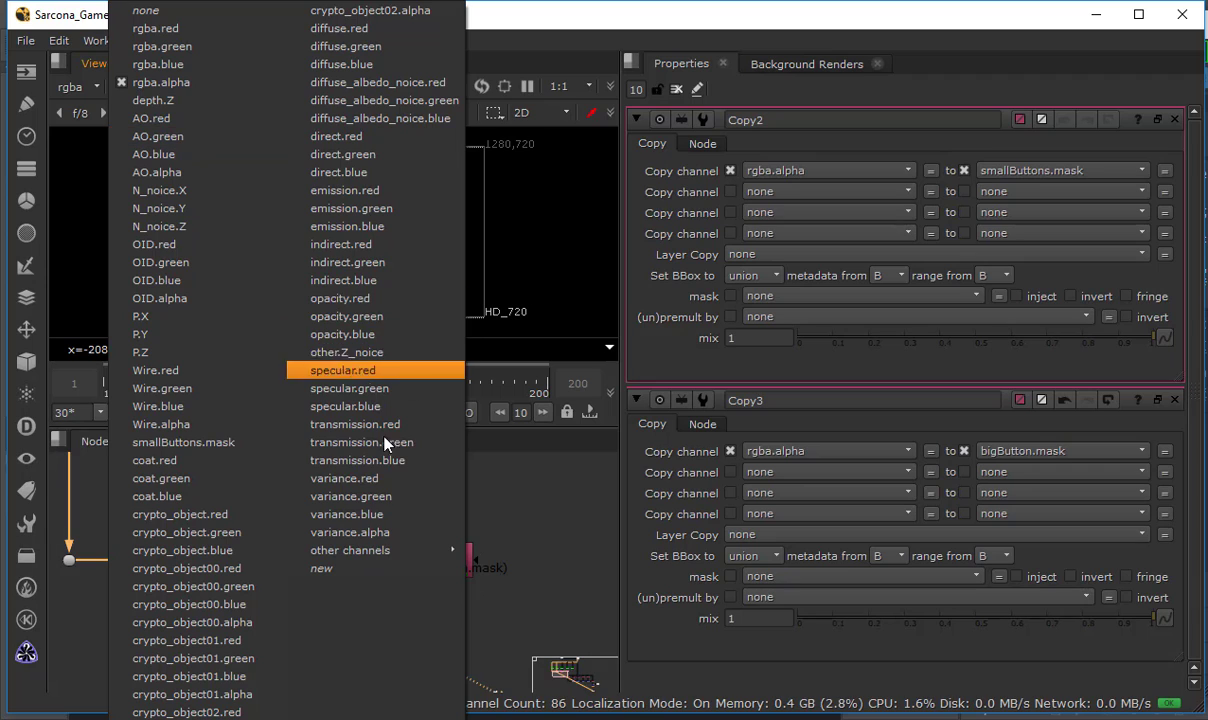
pyautogui.click(222, 446)
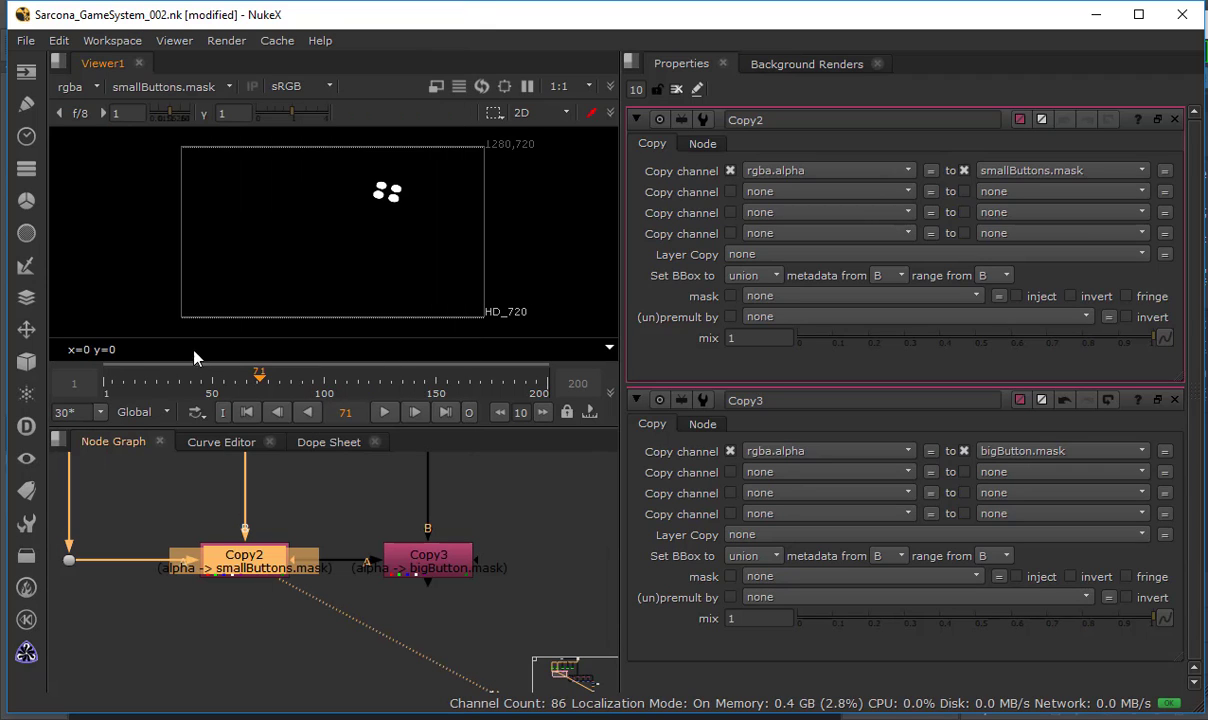
# Check the viewer's channel list and inspect the cryptoButton branch feeding Copy2's A input.
pyautogui.click(158, 91)
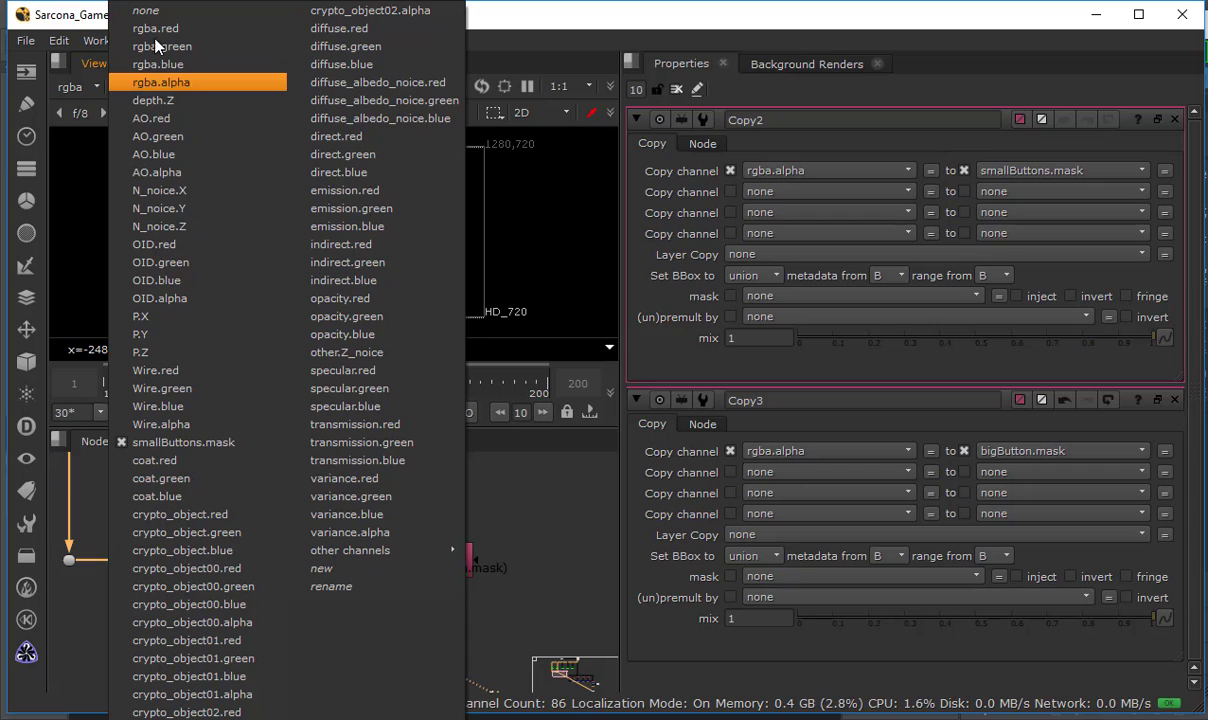
pyautogui.click(93, 23)
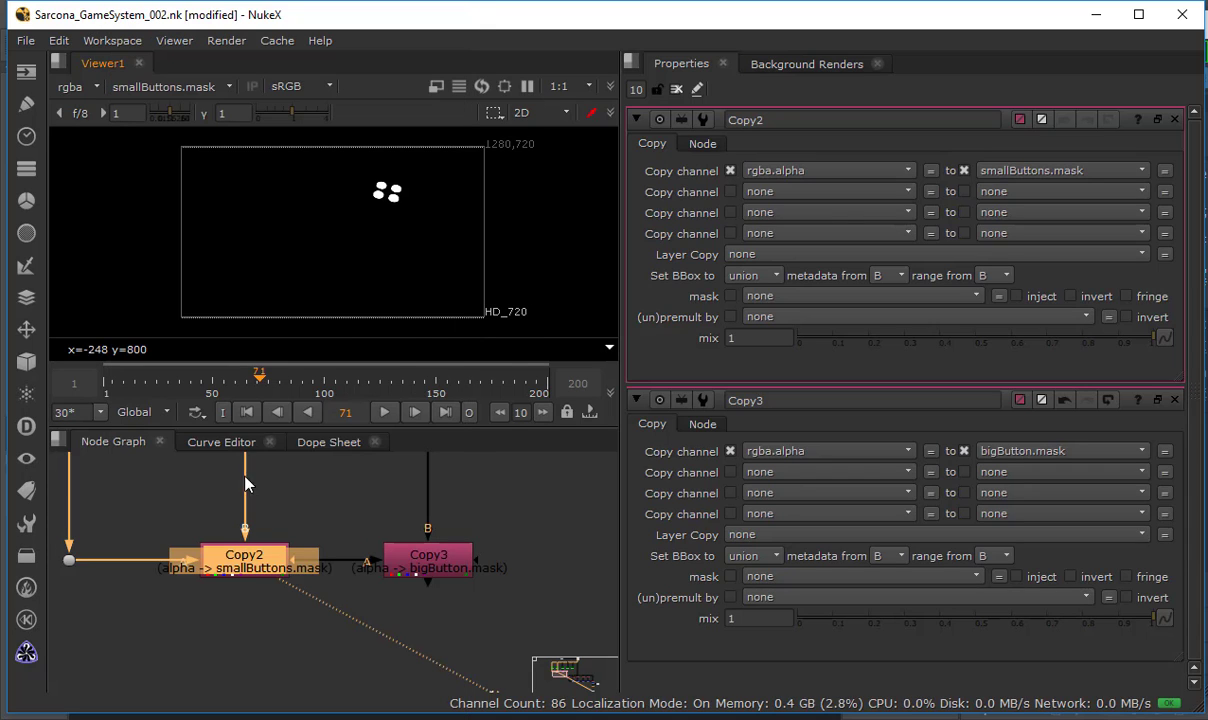
pyautogui.click(249, 569)
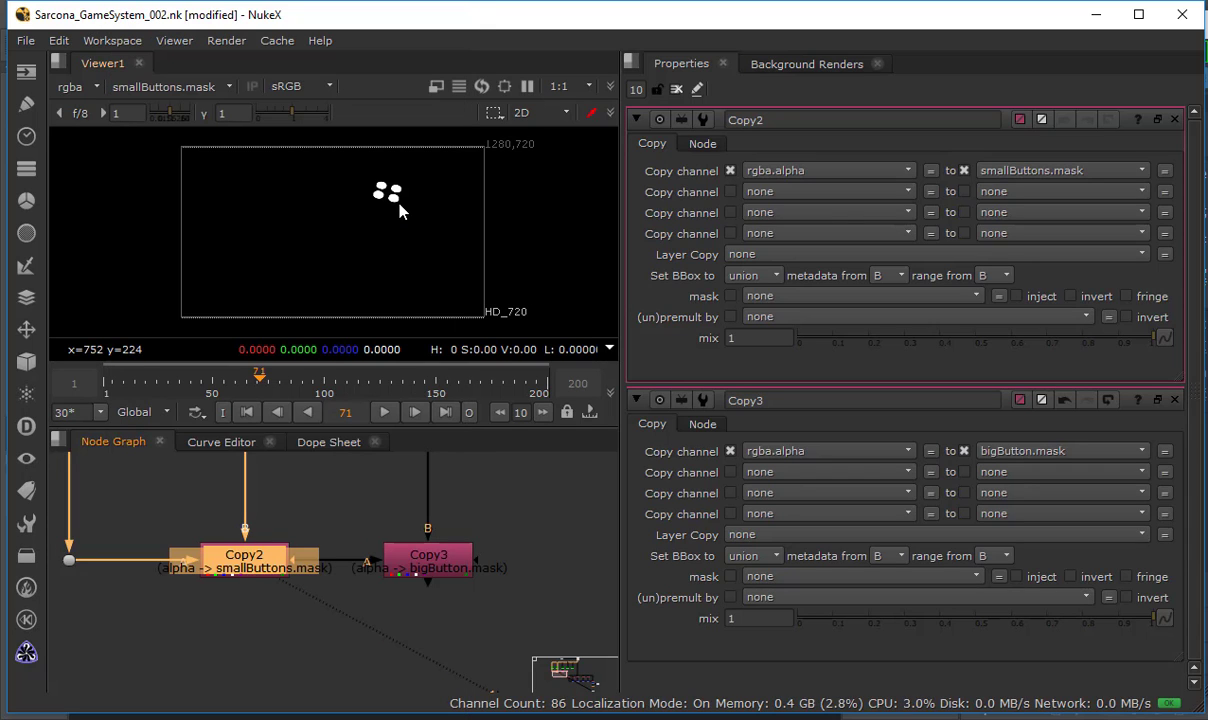
pyautogui.moveTo(245, 560)
pyautogui.mouseDown(button='middle')
pyautogui.moveTo(278, 623)
pyautogui.moveTo(248, 569)
pyautogui.mouseUp(button='middle')
pyautogui.click(200, 557)
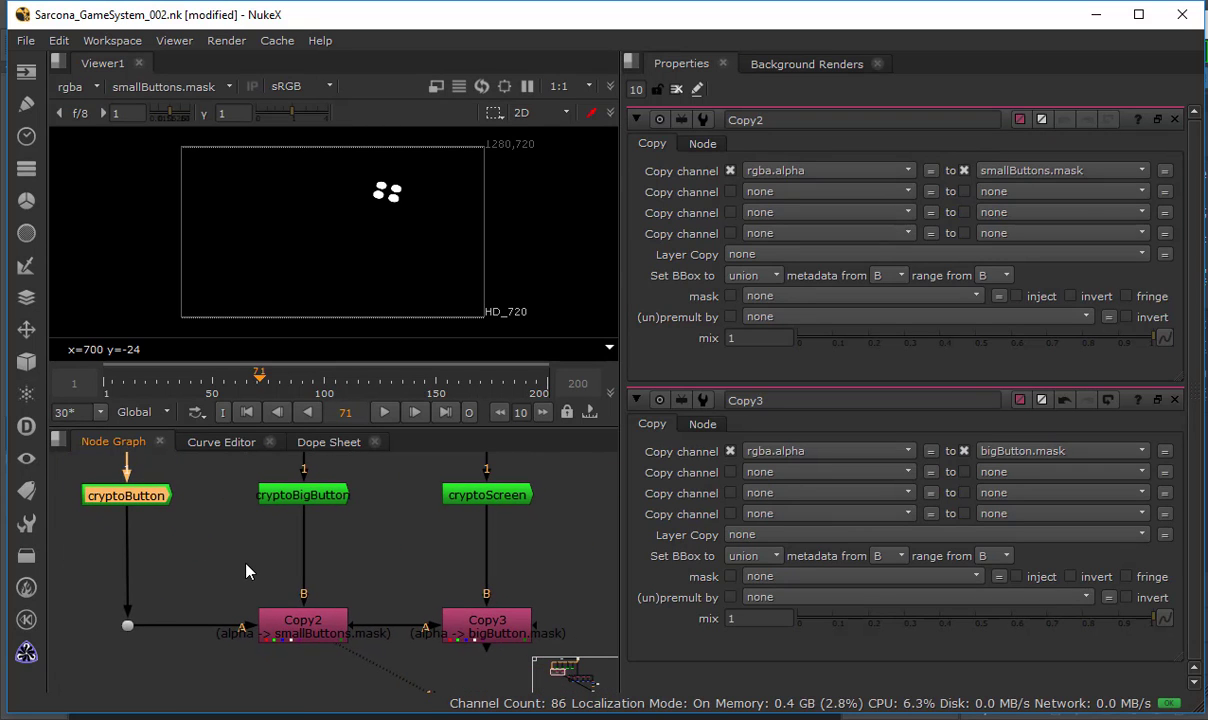
# Look through the viewer's layer list, including the other layers, and its channel list for Copy2.
pyautogui.click(75, 86)
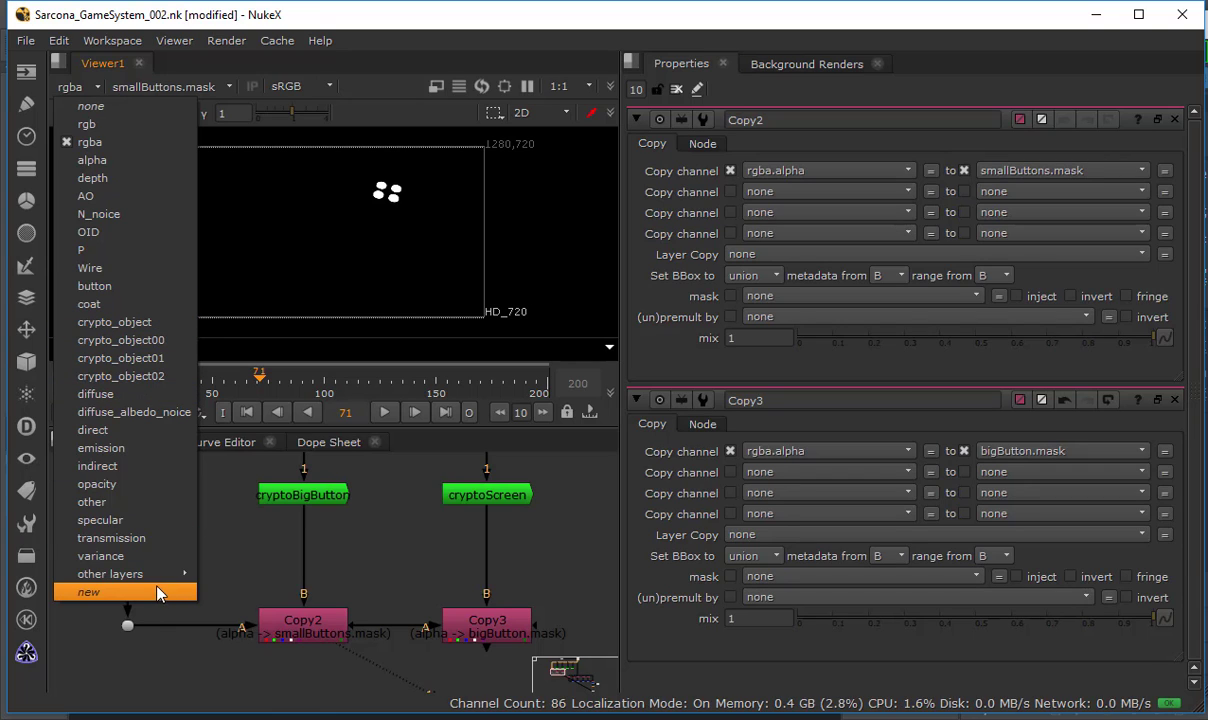
pyautogui.moveTo(165, 580)
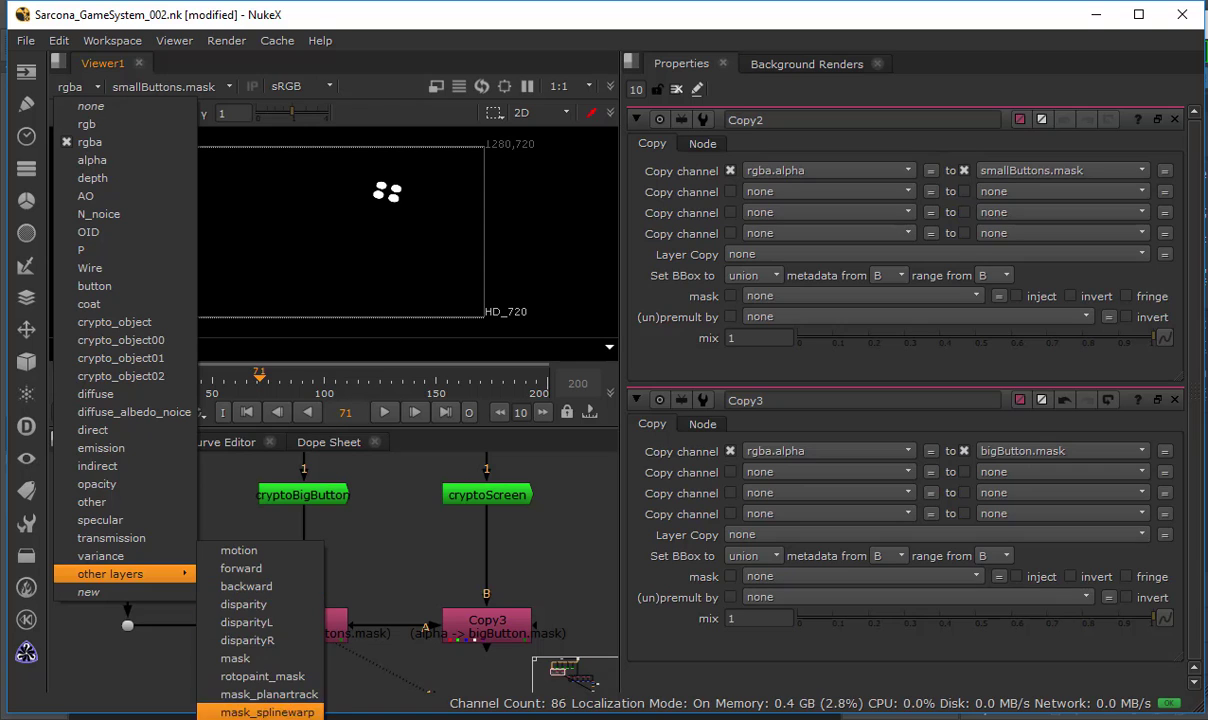
pyautogui.click(140, 88)
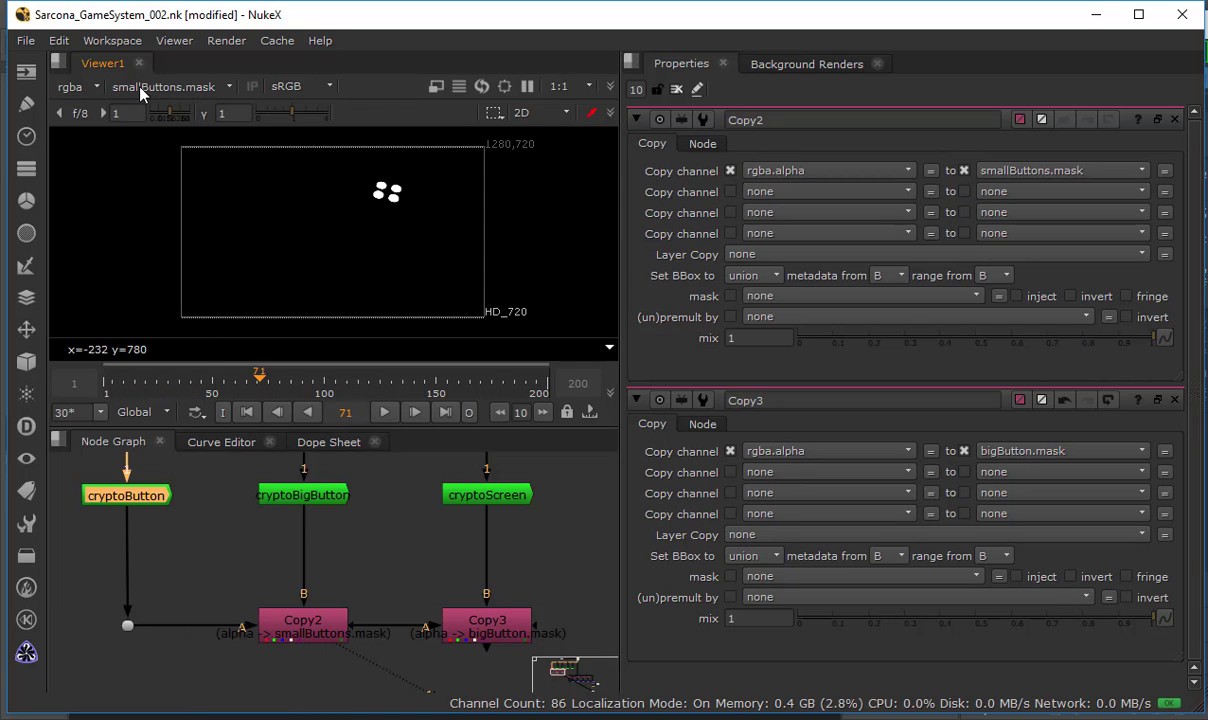
pyautogui.click(141, 90)
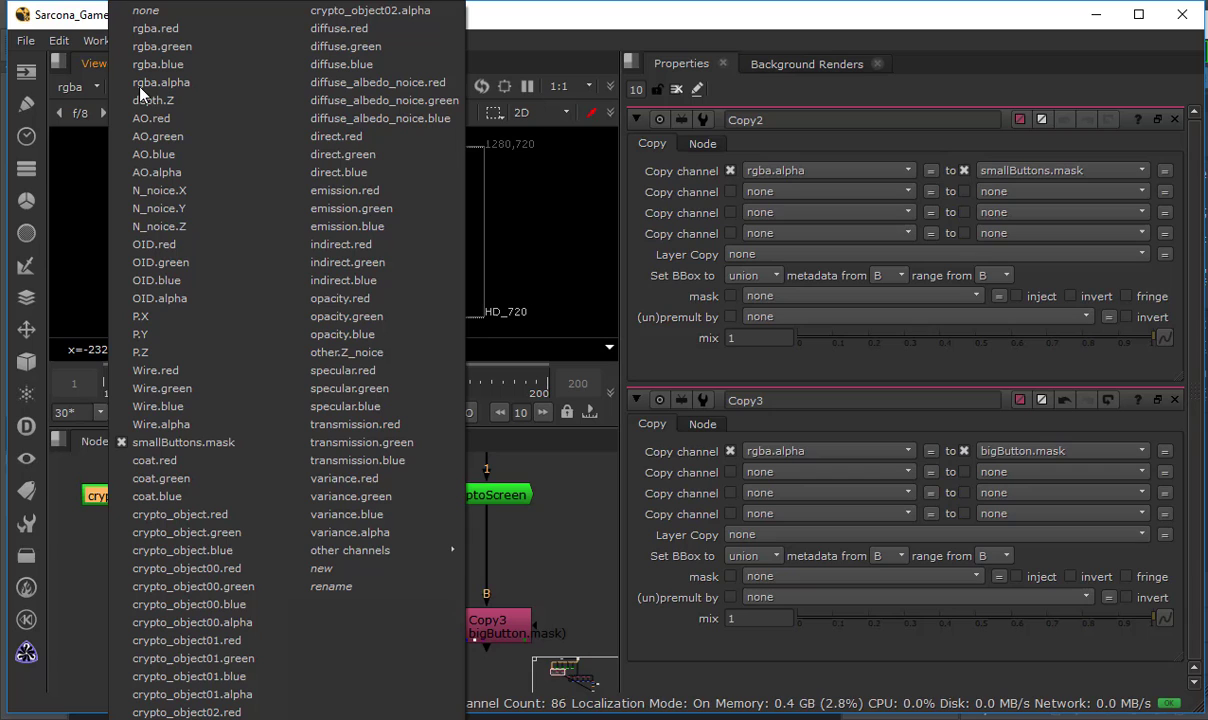
pyautogui.click(97, 605)
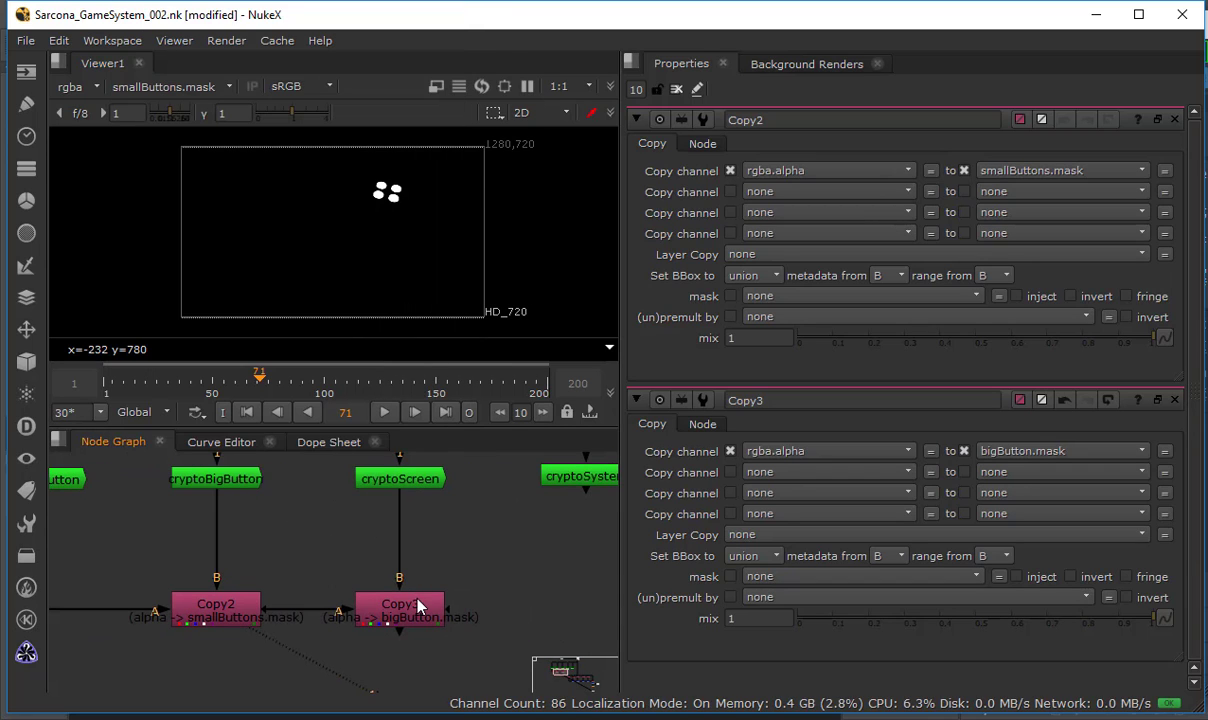
# Show Copy3 in the viewer with the bigButton layer and the bigButton.mask channel.
pyautogui.click(419, 606)
pyautogui.press('1')
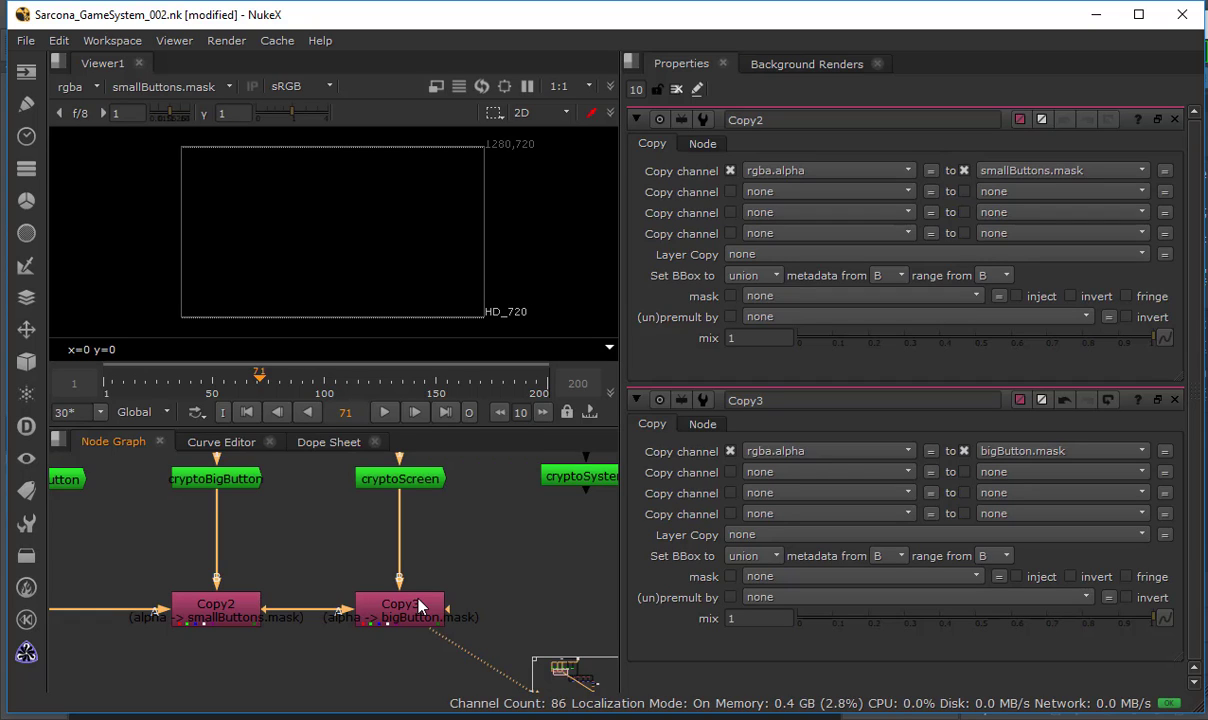
pyautogui.click(78, 85)
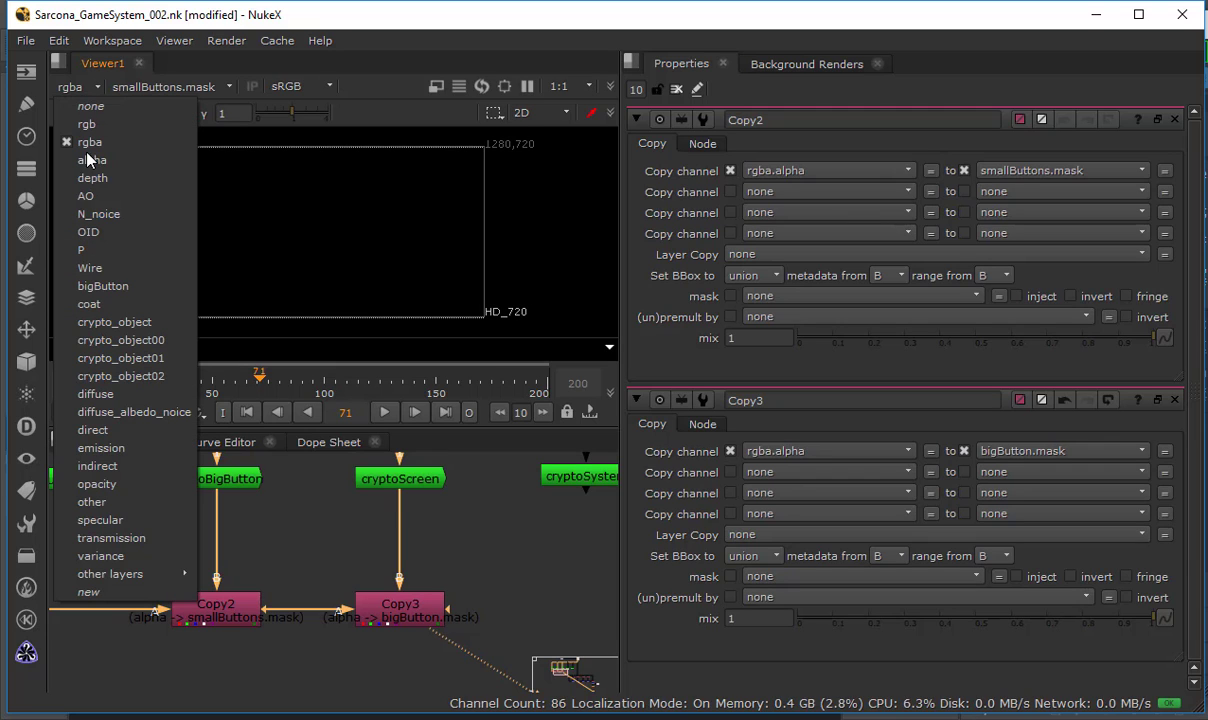
pyautogui.click(120, 286)
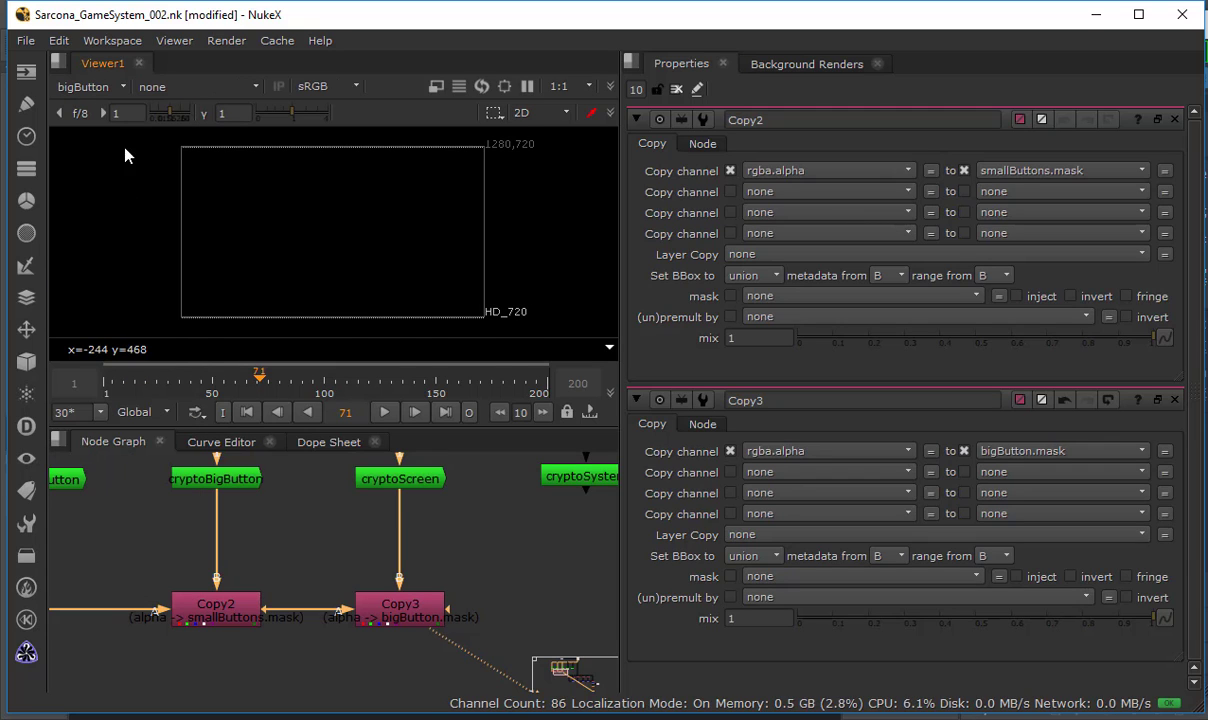
pyautogui.click(118, 88)
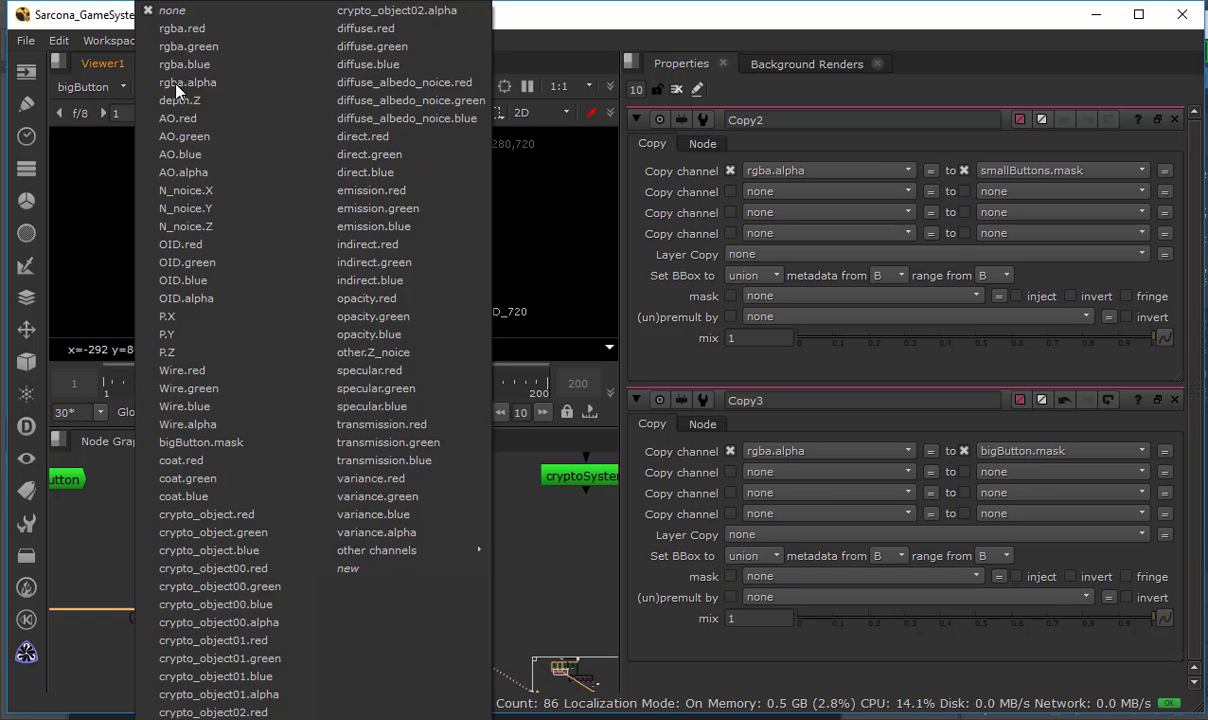
pyautogui.click(248, 442)
# Set the viewer to the rgba layer with the bigButton.mask channel and check Copy3's channel list.
pyautogui.click(90, 87)
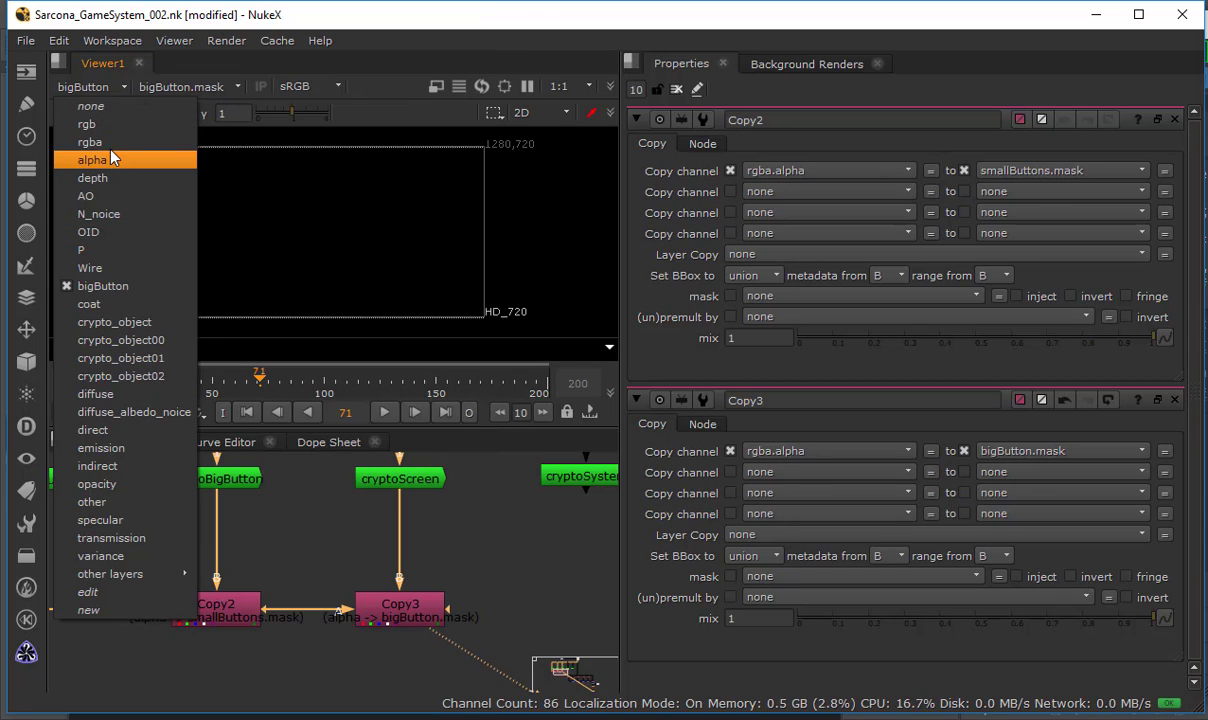
pyautogui.click(104, 142)
pyautogui.click(167, 97)
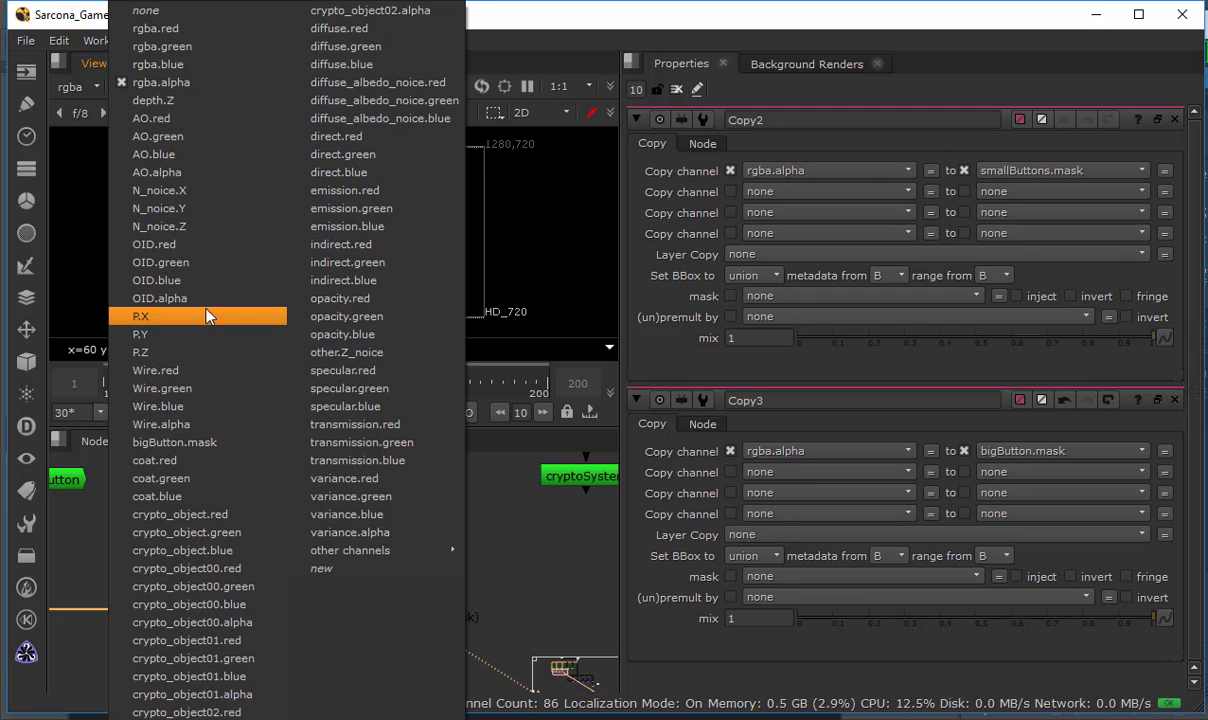
pyautogui.click(218, 443)
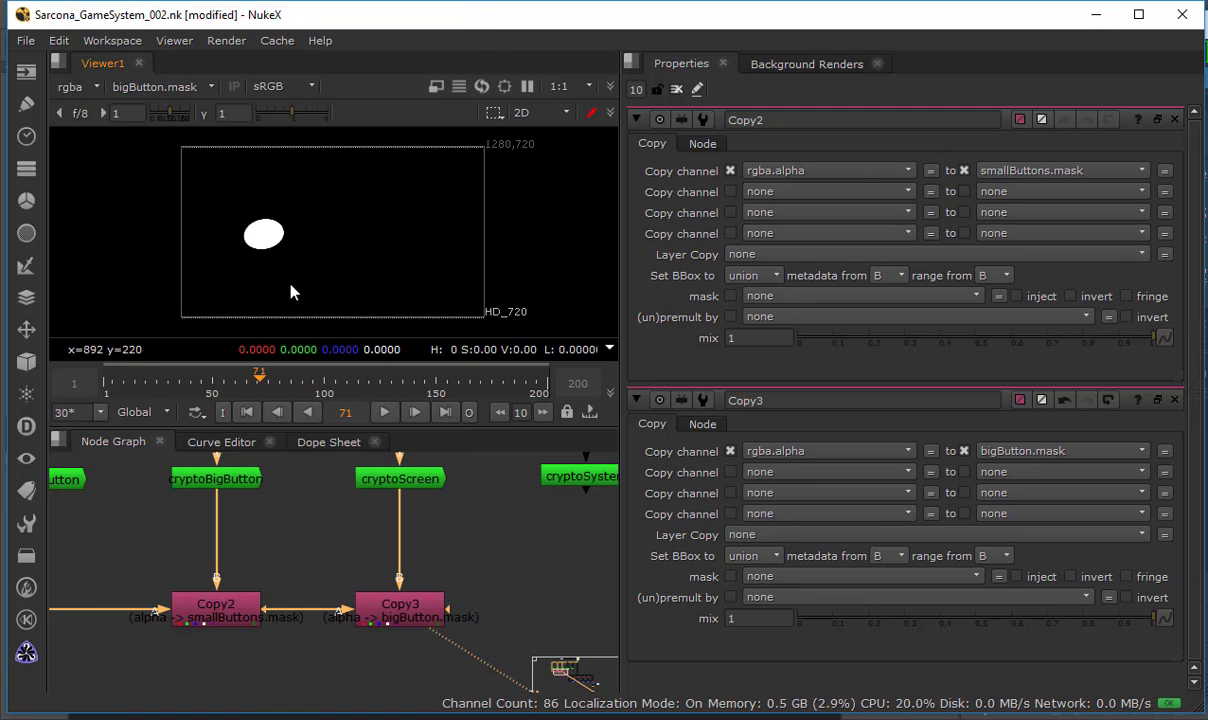
pyautogui.click(156, 88)
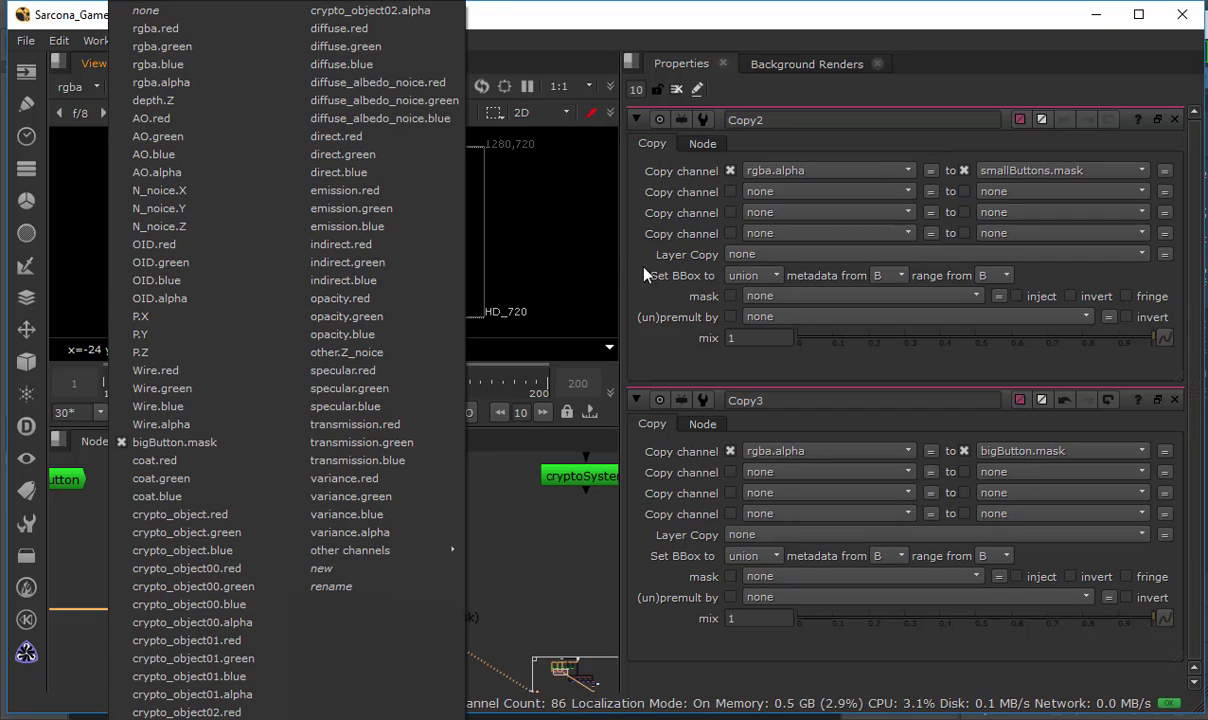
pyautogui.click(607, 251)
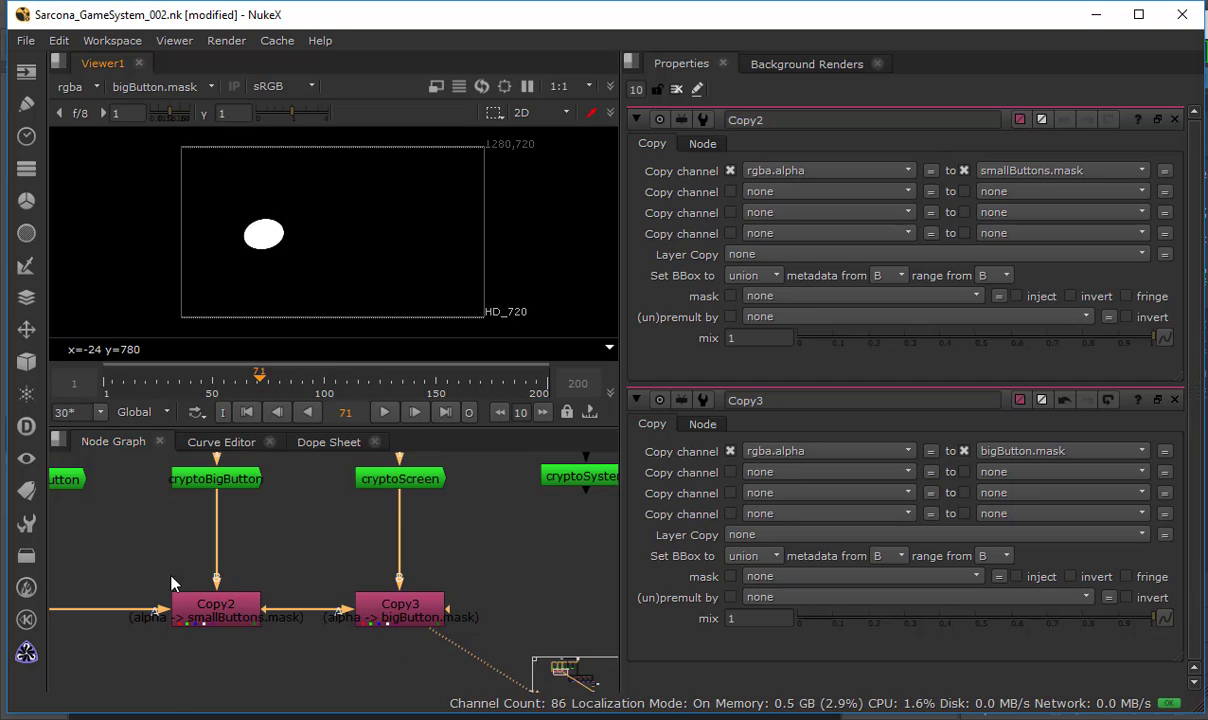
# Compare the channel assignments in the Copy2 and Copy3 properties.
pyautogui.moveTo(175, 580); pyautogui.dragTo(324, 547, button='middle')
pyautogui.click(345, 618)
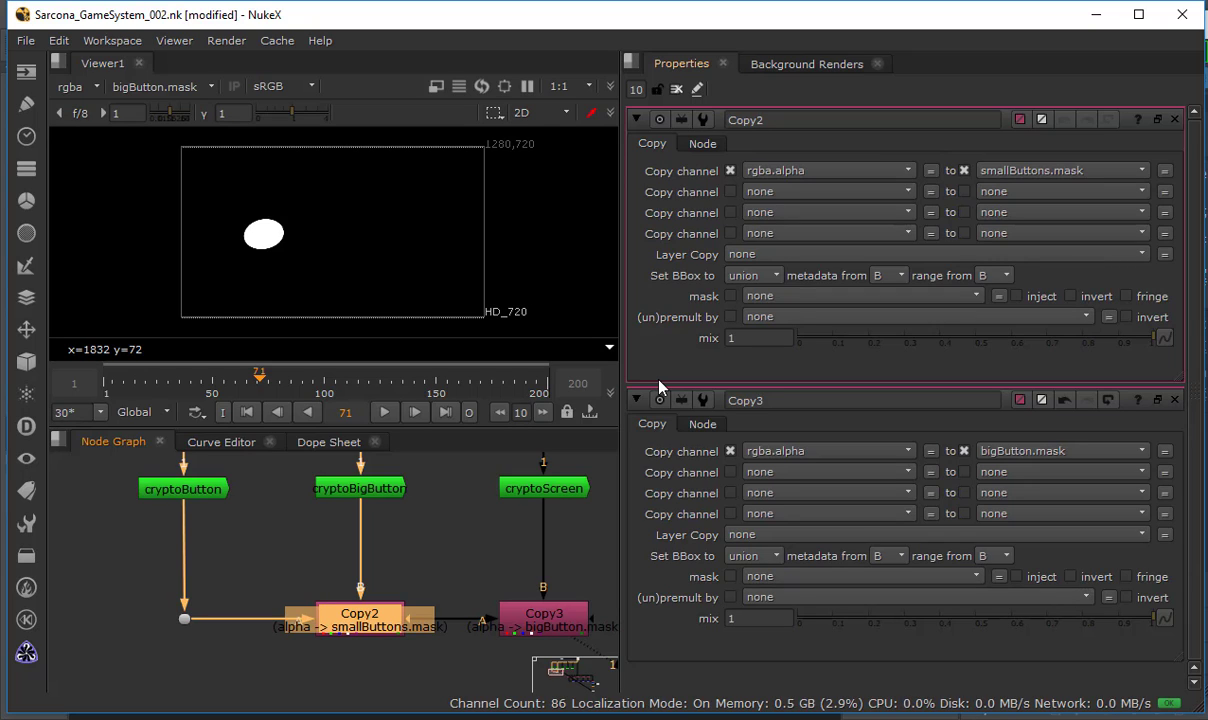
pyautogui.moveTo(552, 640); pyautogui.dragTo(431, 647, button='middle')
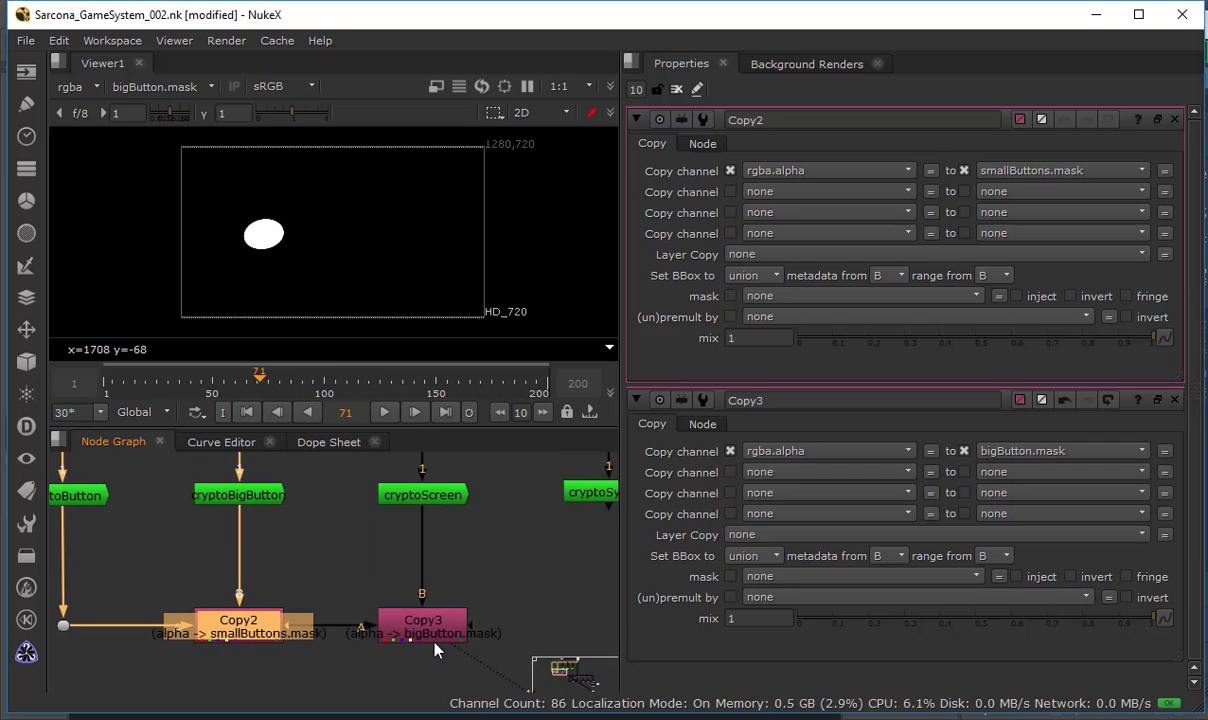
pyautogui.click(433, 645)
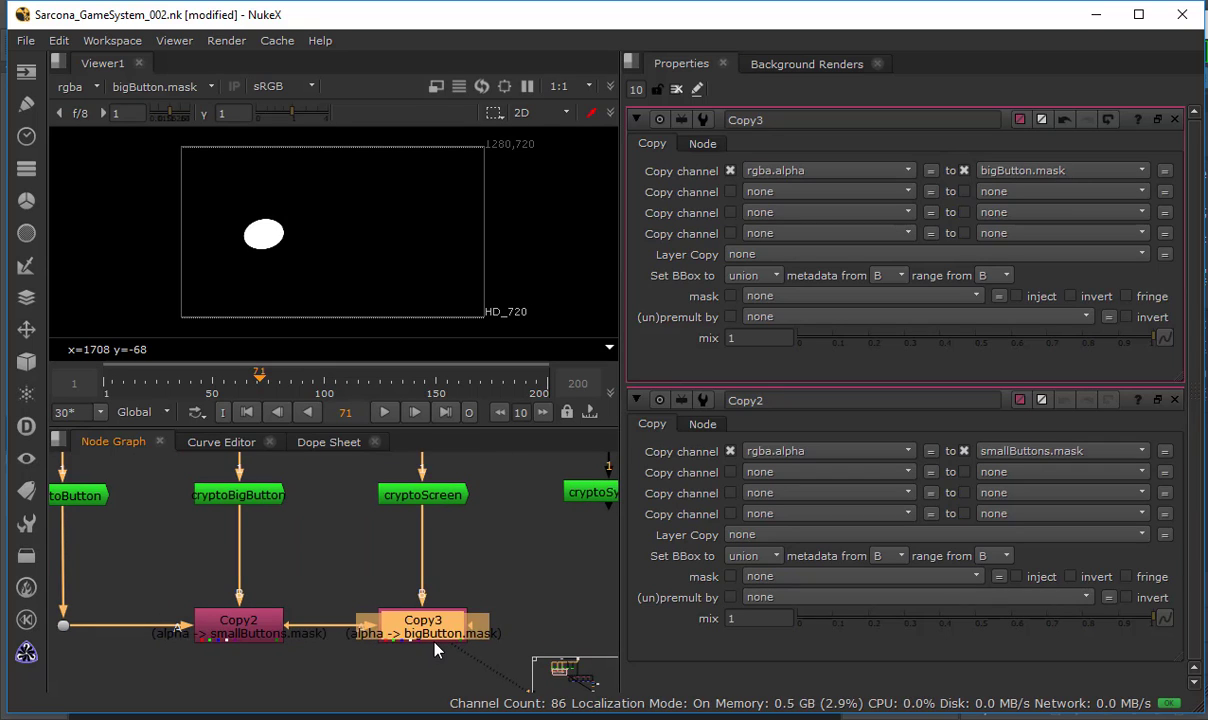
pyautogui.click(257, 626)
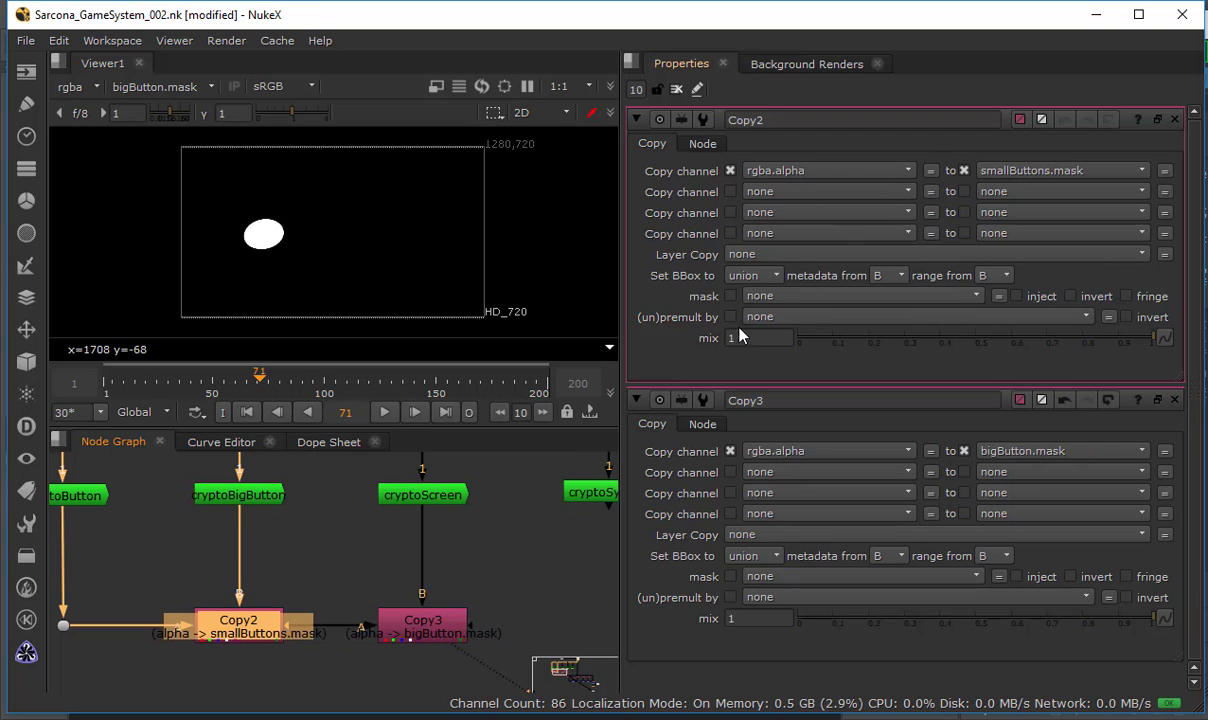
pyautogui.click(408, 634)
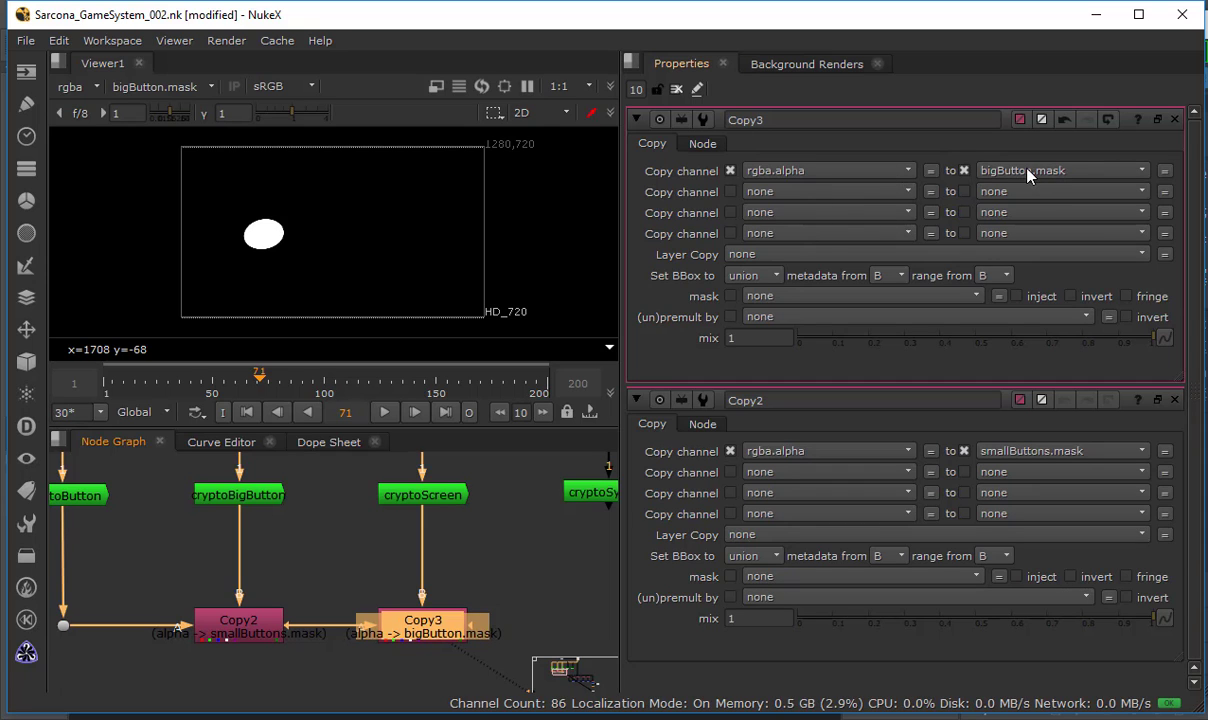
# Add a second channel copy in Copy3 from smallButtons.mask to smallButtons.mask.
pyautogui.click(842, 172)
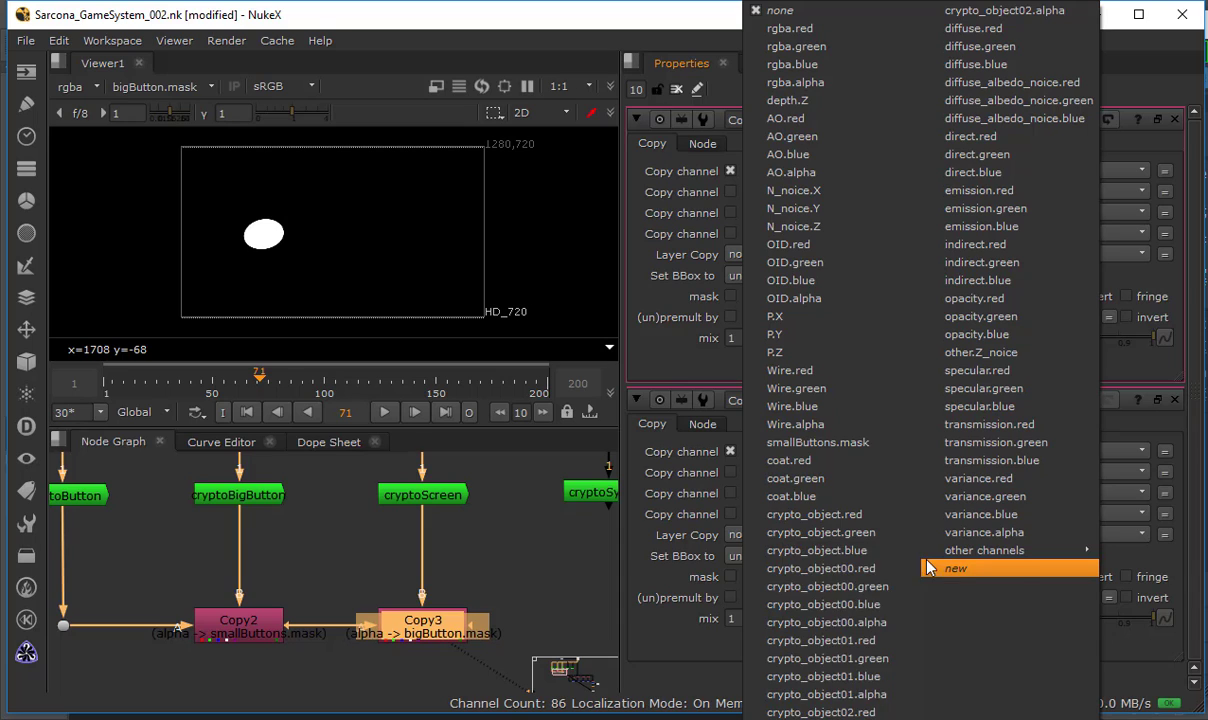
pyautogui.moveTo(985, 551)
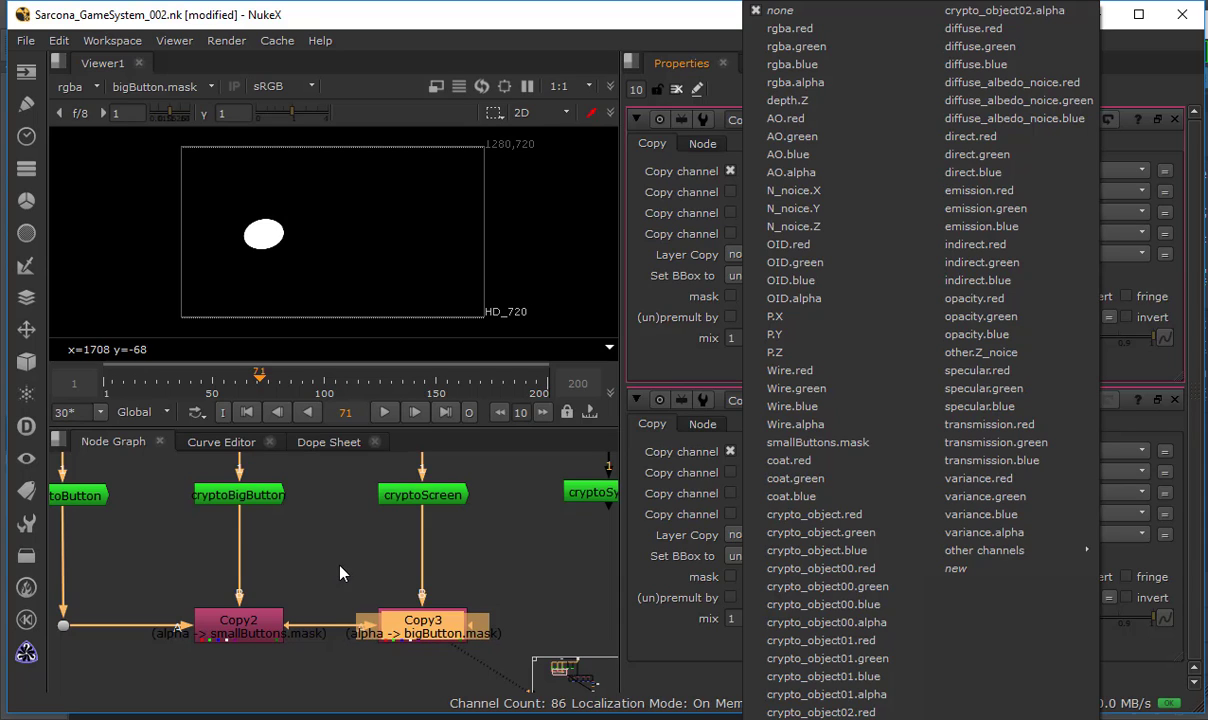
pyautogui.click(862, 445)
pyautogui.click(1022, 193)
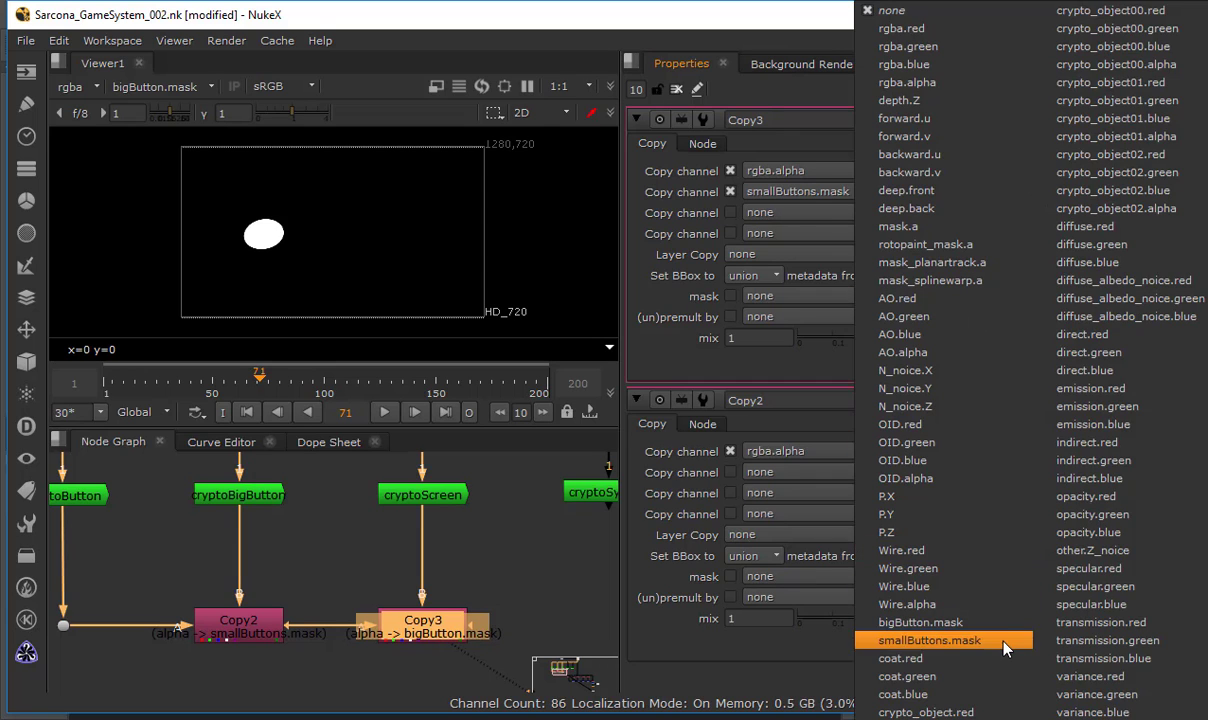
pyautogui.click(947, 640)
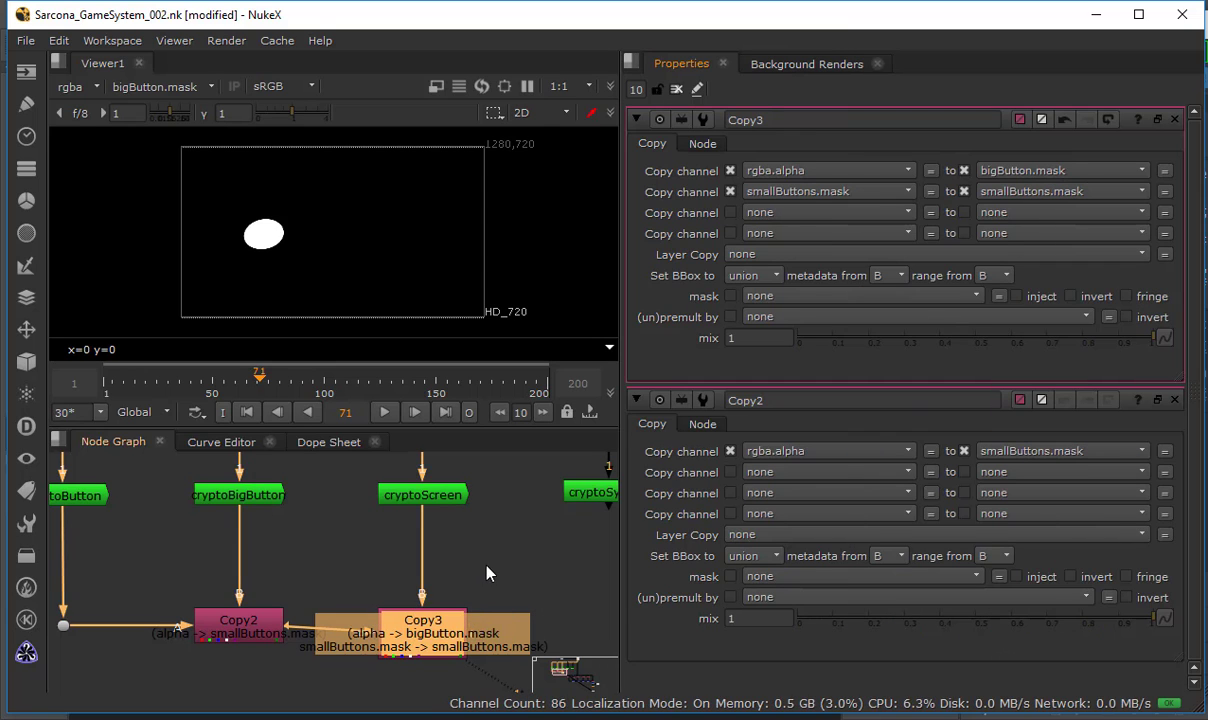
# Alternate the viewer between Copy3's smallButtons.mask and bigButton.mask channels to check both mattes.
pyautogui.moveTo(285, 592); pyautogui.dragTo(367, 599, button='middle')
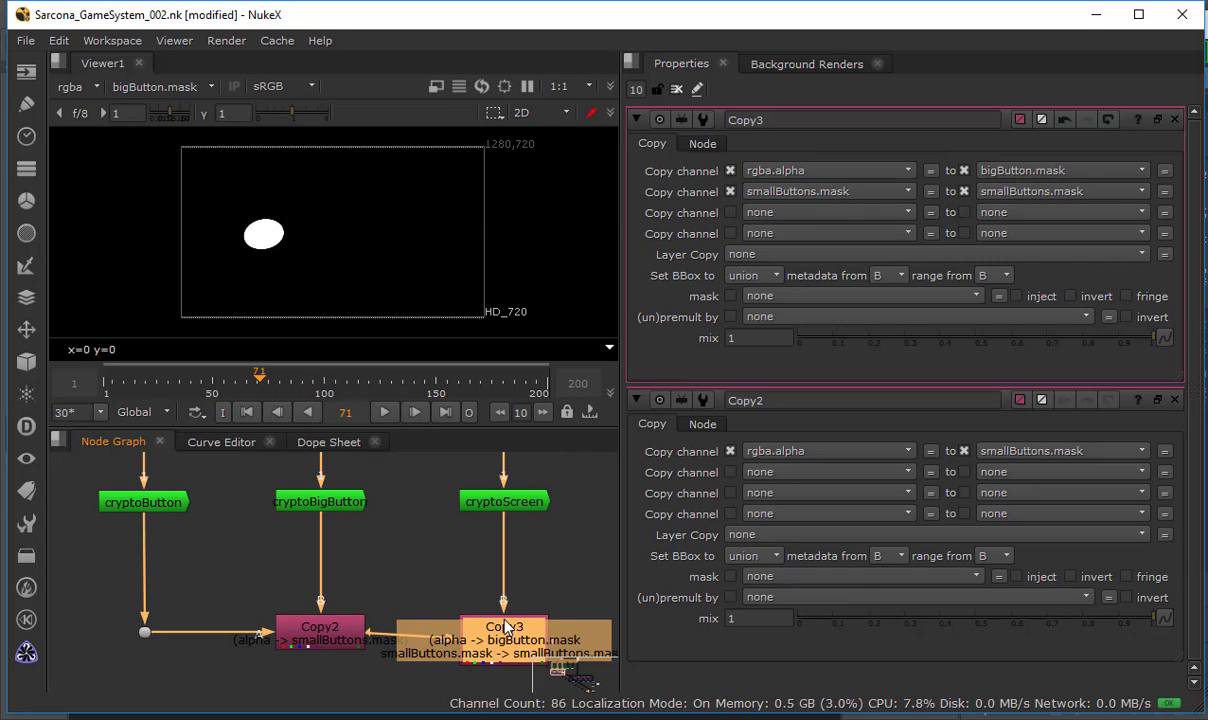
pyautogui.moveTo(520, 604); pyautogui.dragTo(468, 606, button='middle')
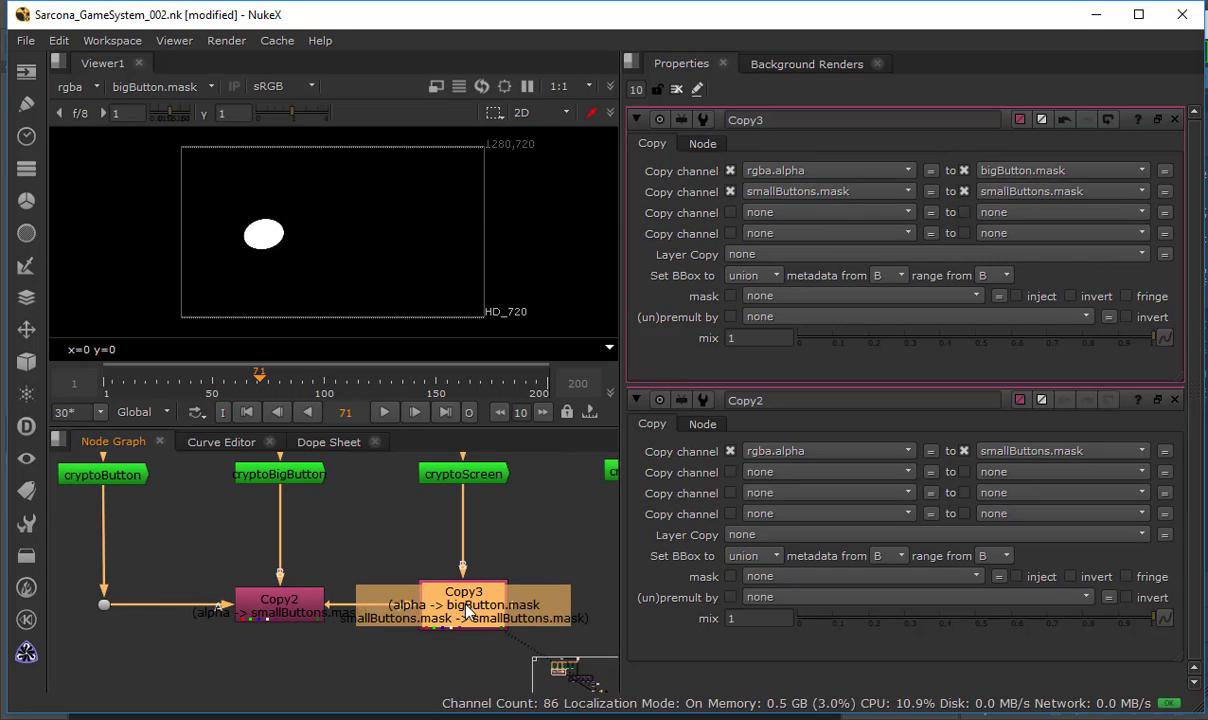
pyautogui.click(128, 87)
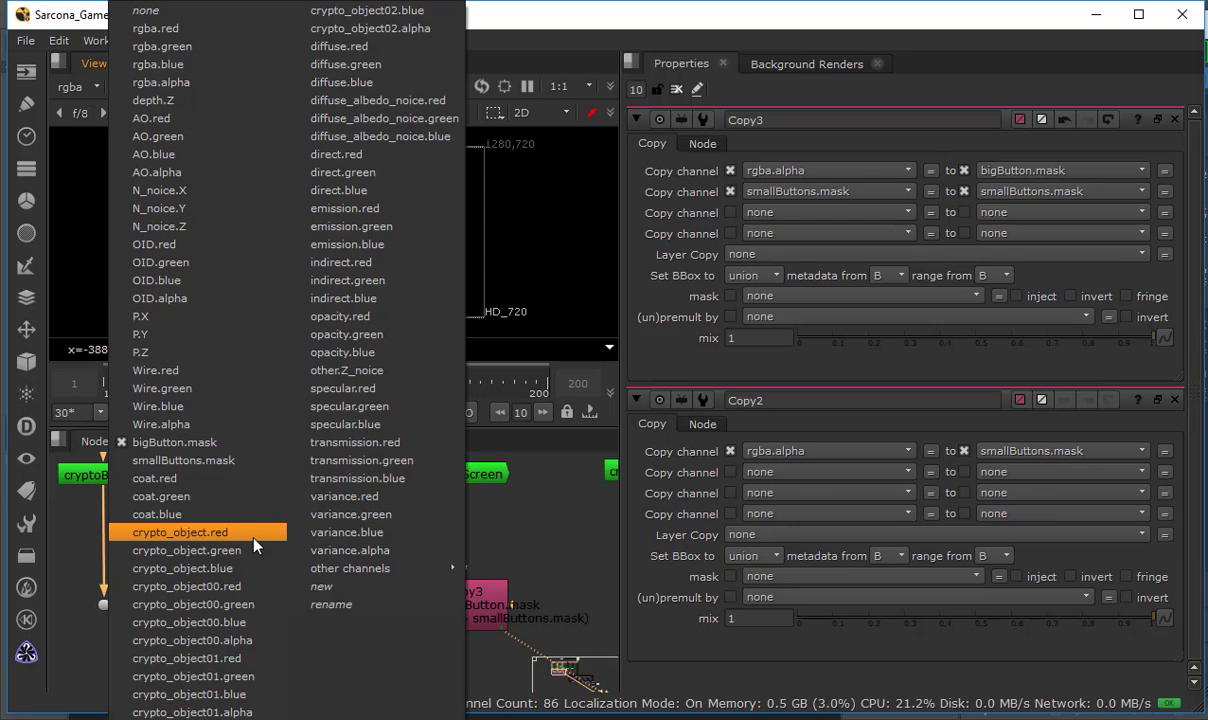
pyautogui.click(243, 461)
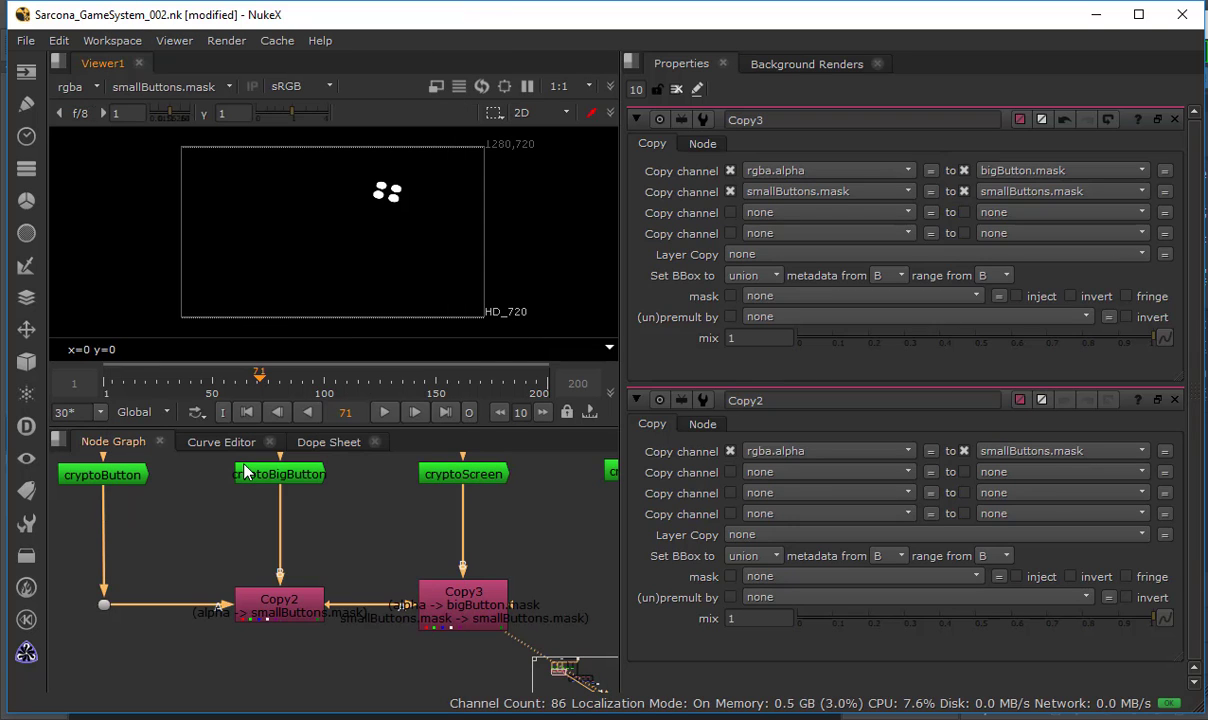
pyautogui.click(182, 84)
pyautogui.click(209, 449)
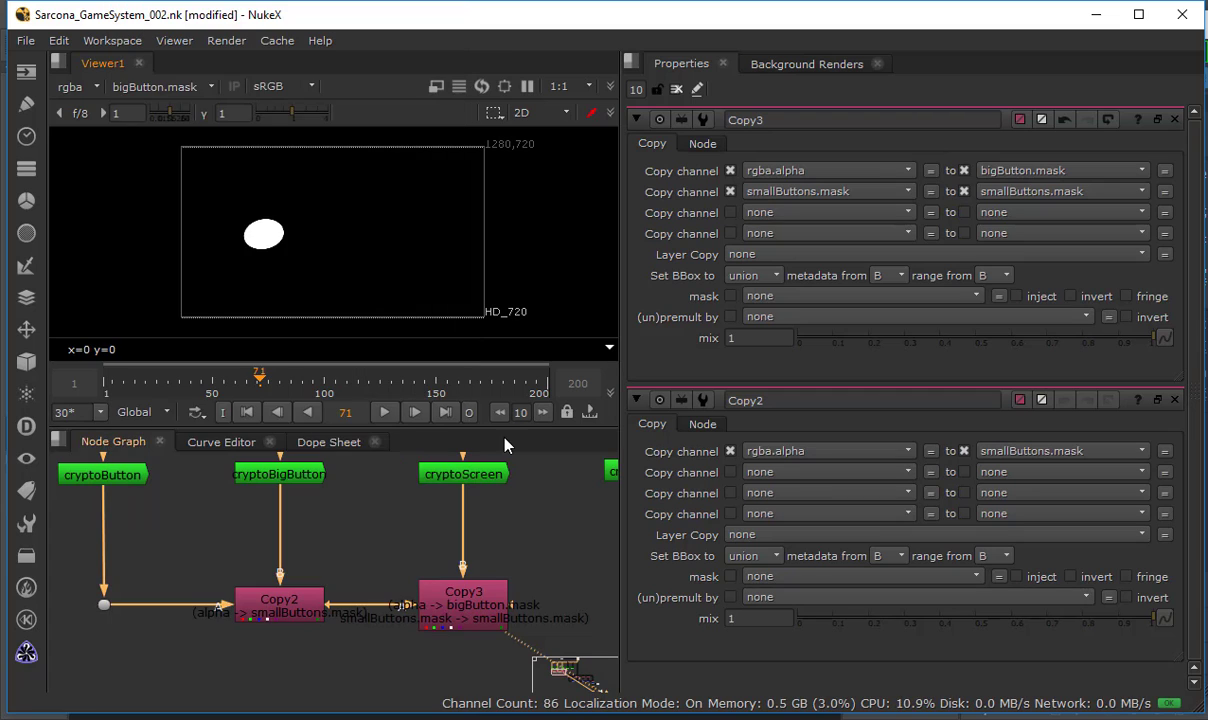
pyautogui.click(174, 88)
pyautogui.click(183, 460)
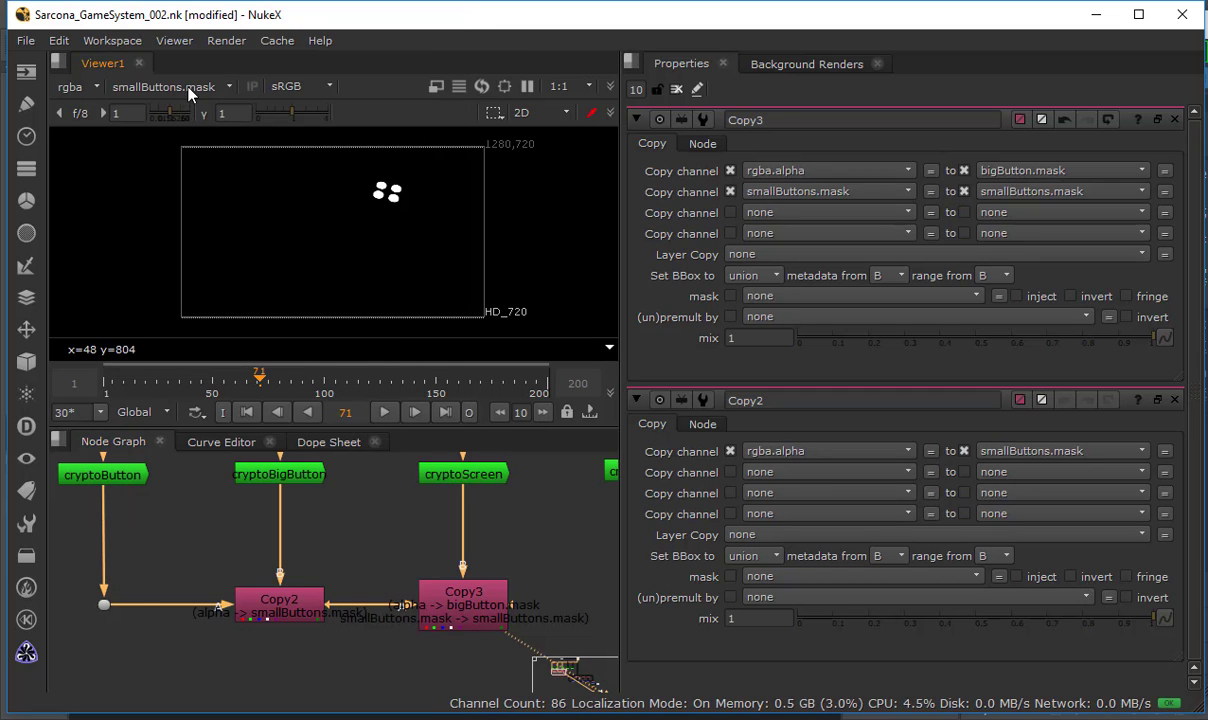
pyautogui.click(205, 88)
pyautogui.click(200, 443)
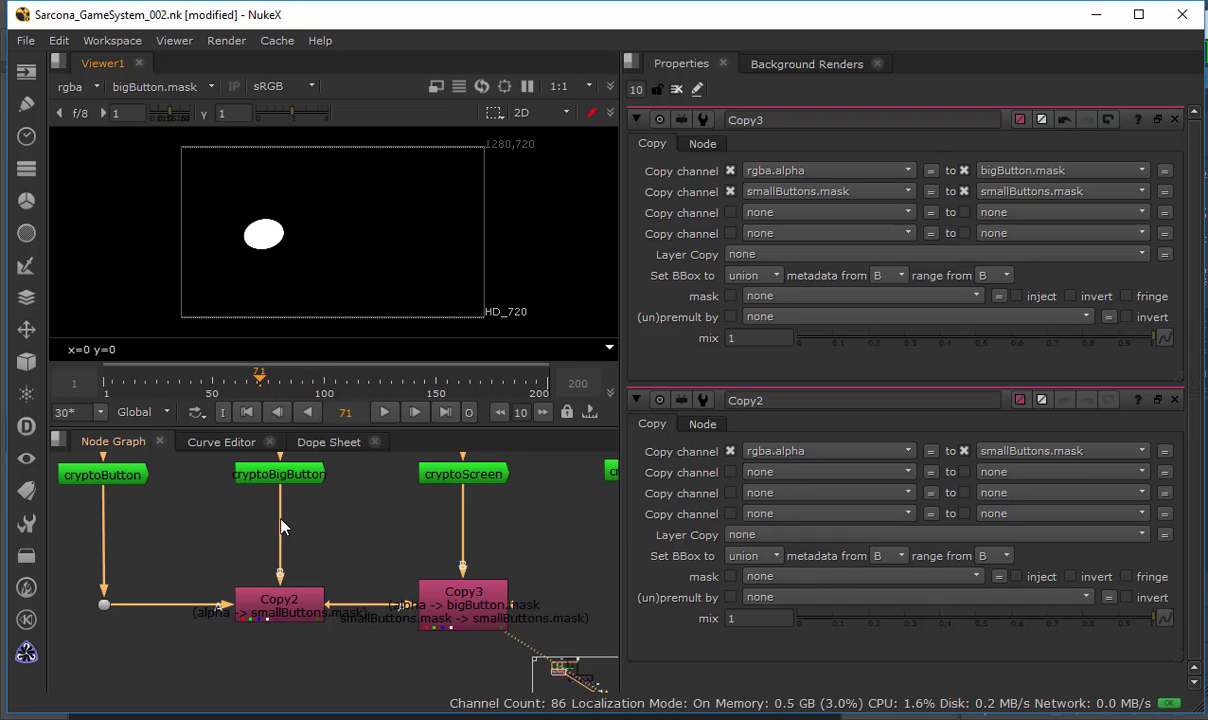
# Add a Copy node below cryptoSystem, connect input A to Copy3 and input B to cryptoSystem, and show it in the viewer.
pyautogui.moveTo(308, 490); pyautogui.dragTo(335, 637, button='middle')
pyautogui.click(354, 581)
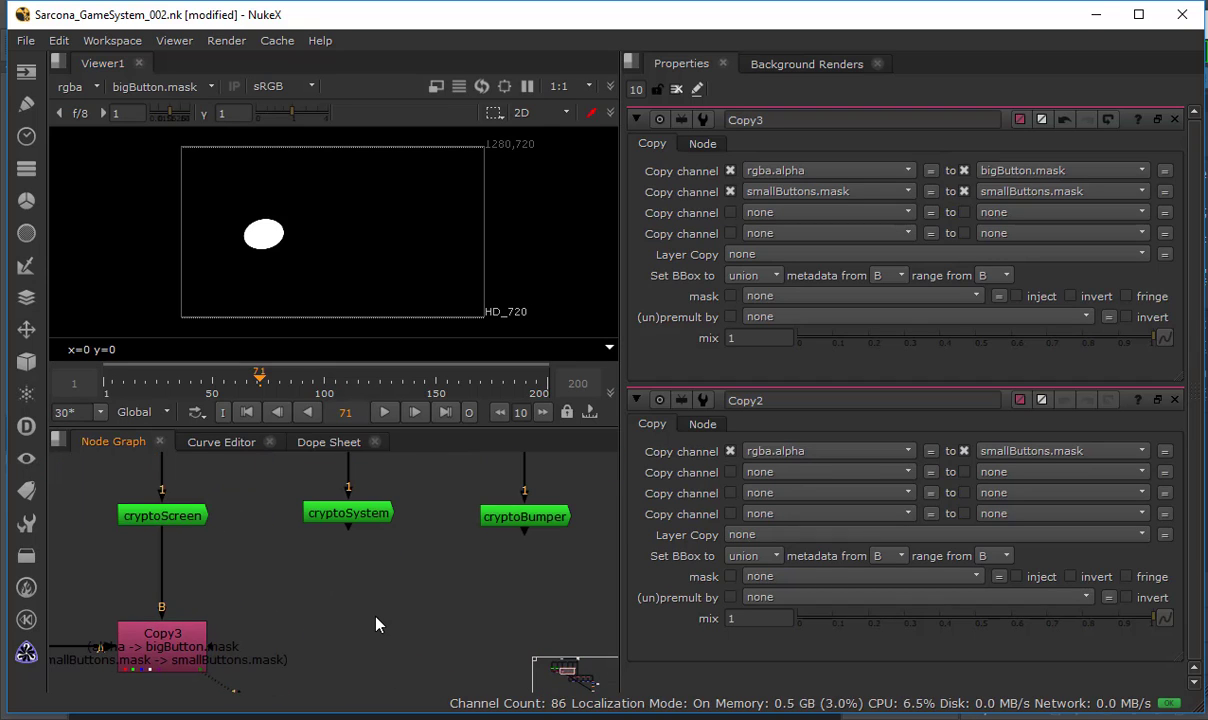
pyautogui.press('k')
pyautogui.moveTo(340, 570); pyautogui.dragTo(195, 643)
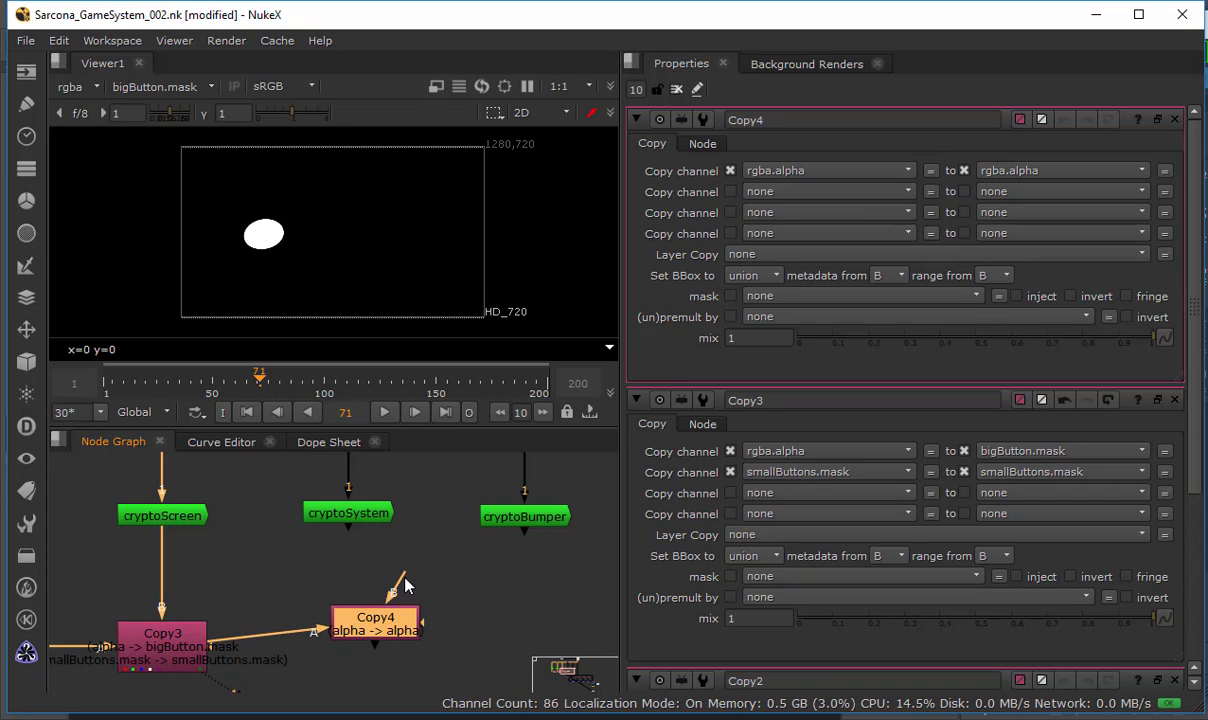
pyautogui.moveTo(400, 577); pyautogui.dragTo(345, 512)
pyautogui.moveTo(358, 641); pyautogui.dragTo(335, 665)
pyautogui.press('1')
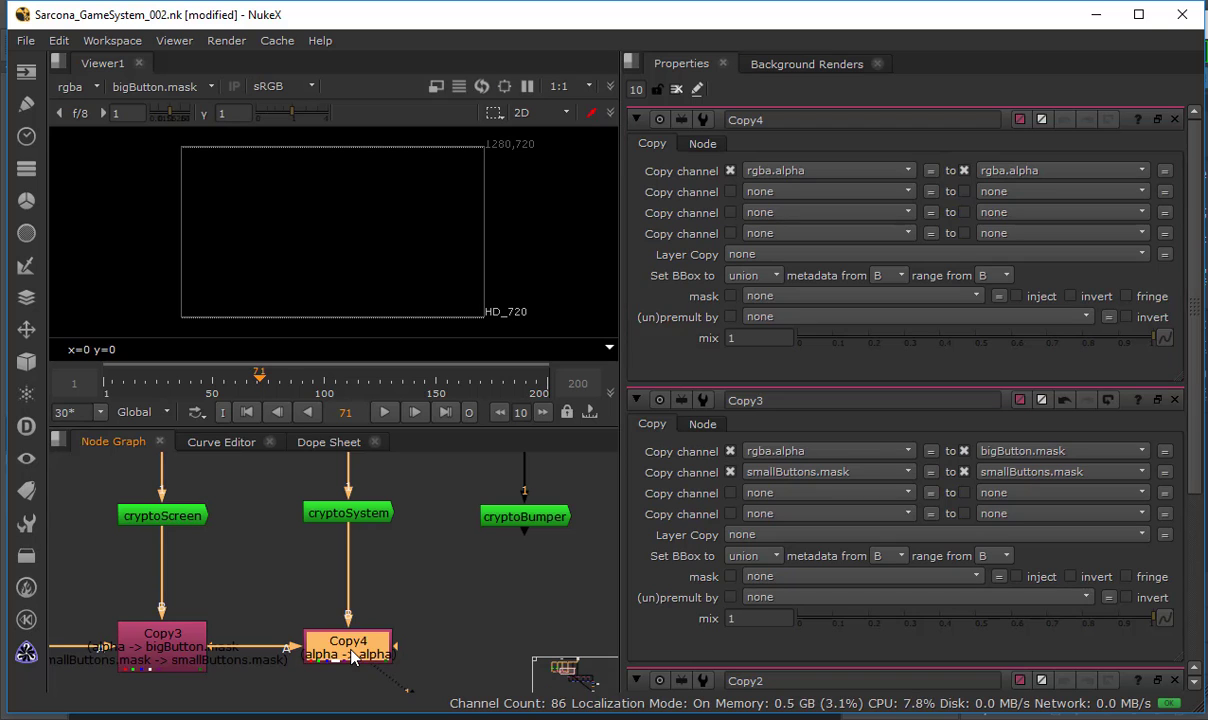
# Set Copy4's first channel copy from rgba.alpha to a new channel named screen.mask in a new screen layer.
pyautogui.click(1022, 178)
pyautogui.click(877, 8)
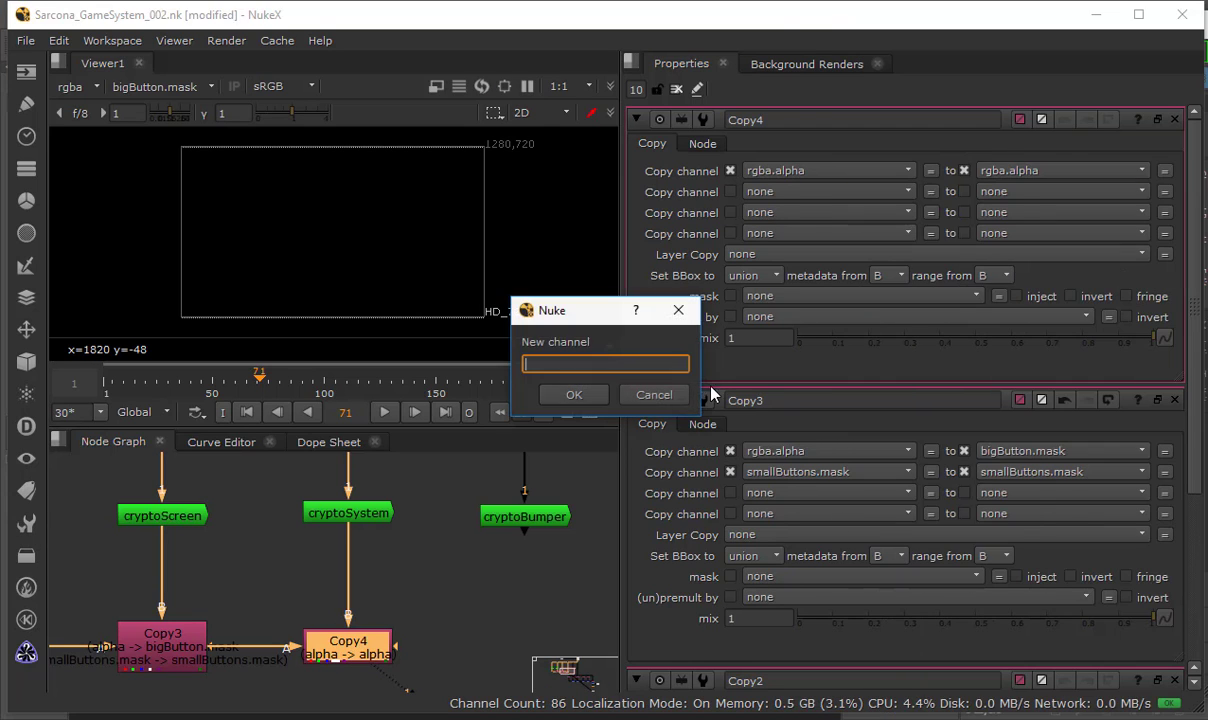
pyautogui.write('screen.m')
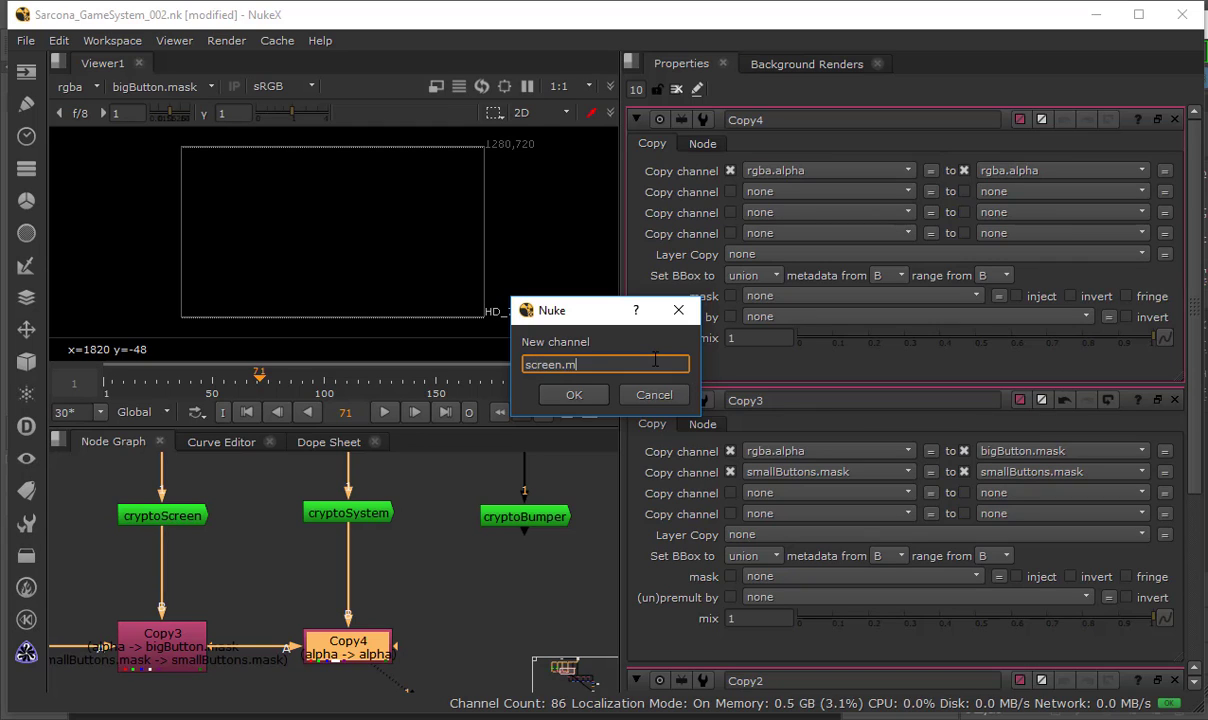
pyautogui.write('ask')
pyautogui.press('Return')
pyautogui.press('Return')
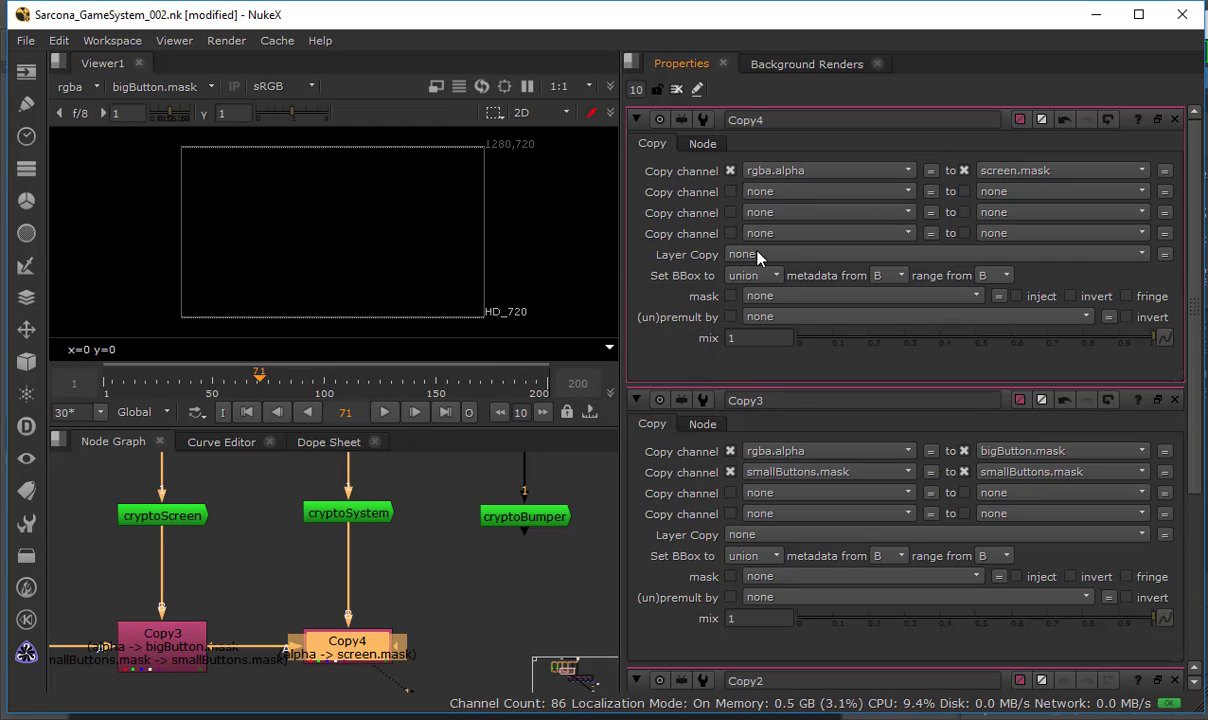
# Add a second channel copy in Copy4 from bigButton.mask to bigButton.mask.
pyautogui.click(765, 192)
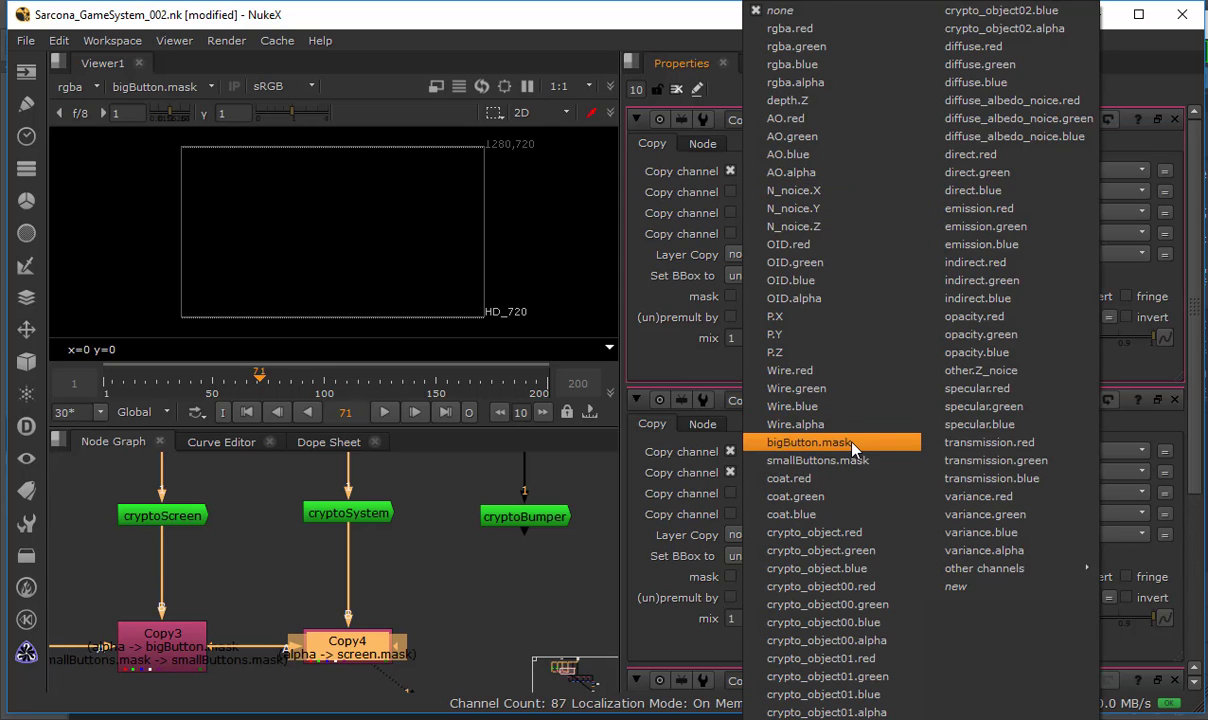
pyautogui.click(810, 442)
pyautogui.click(1010, 192)
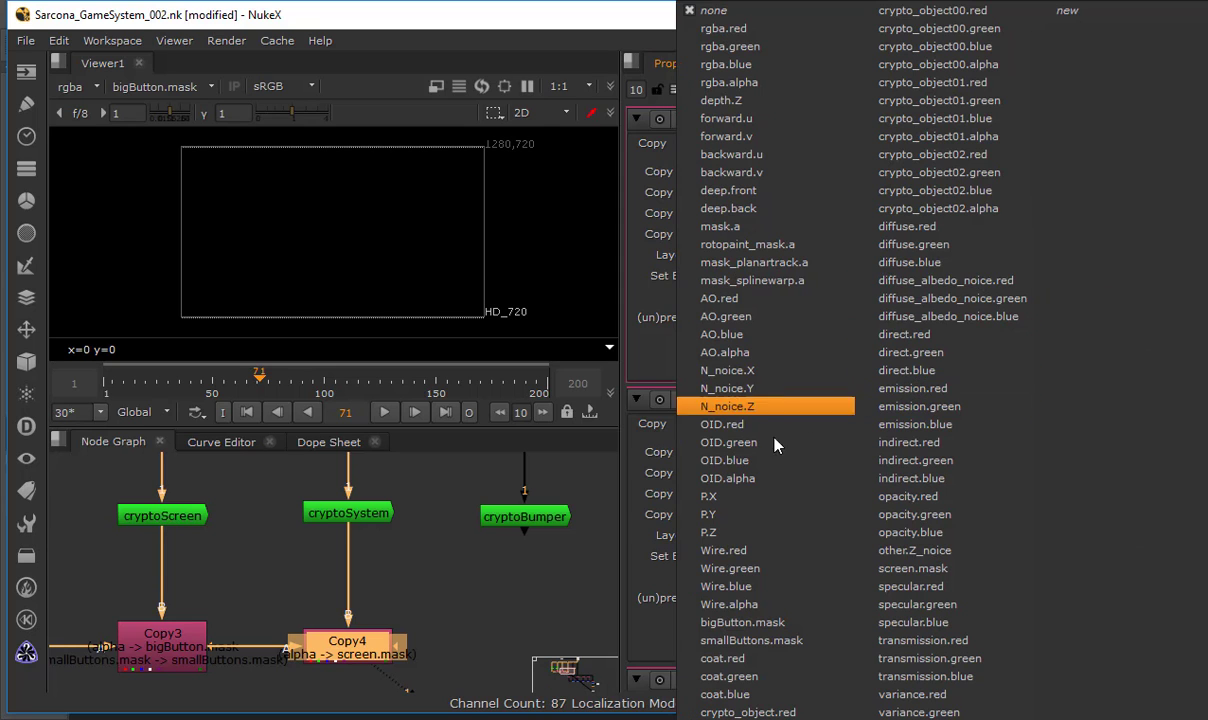
pyautogui.click(770, 622)
# Add a third channel copy in Copy4 from smallButtons.mask to smallButtons.mask, and line the node up with Copy3.
pyautogui.click(771, 191)
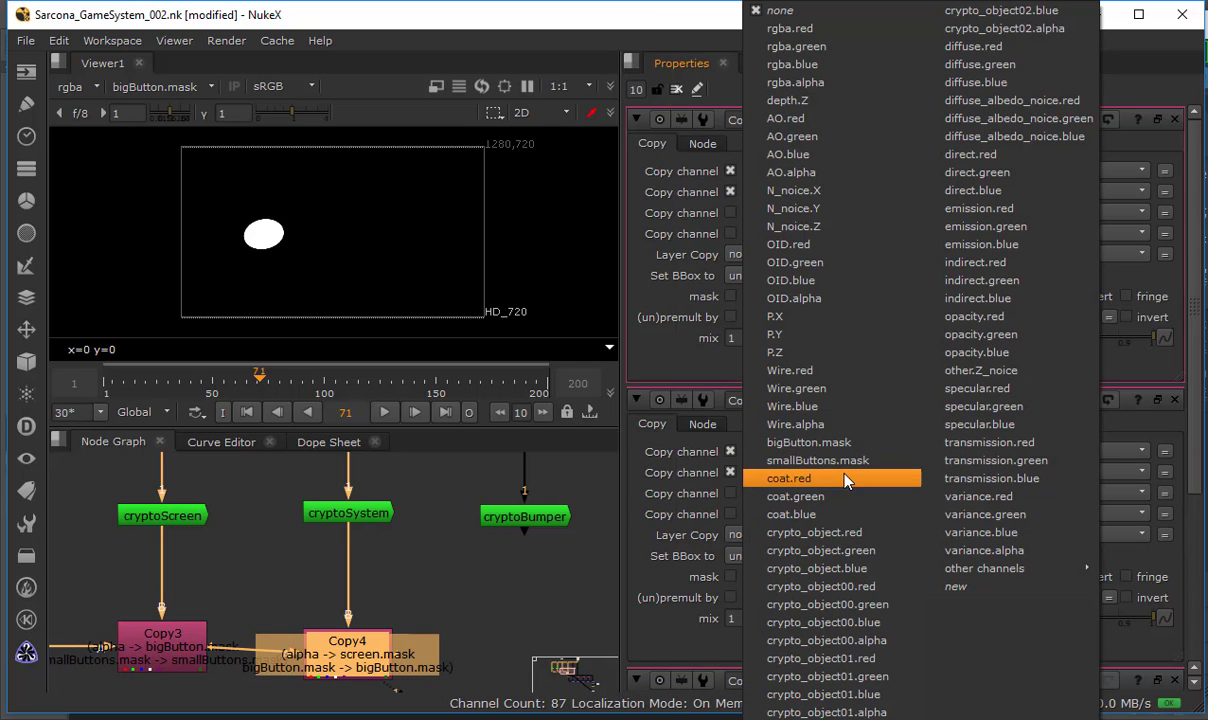
pyautogui.click(815, 460)
pyautogui.click(1056, 211)
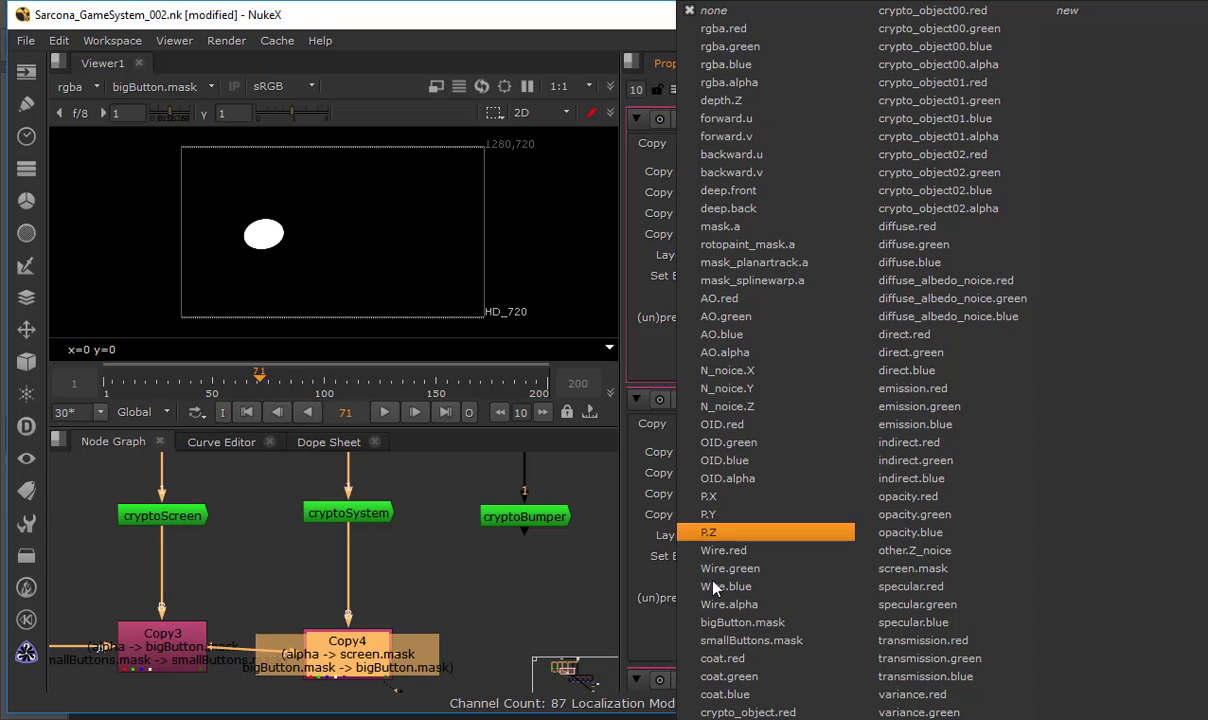
pyautogui.click(718, 642)
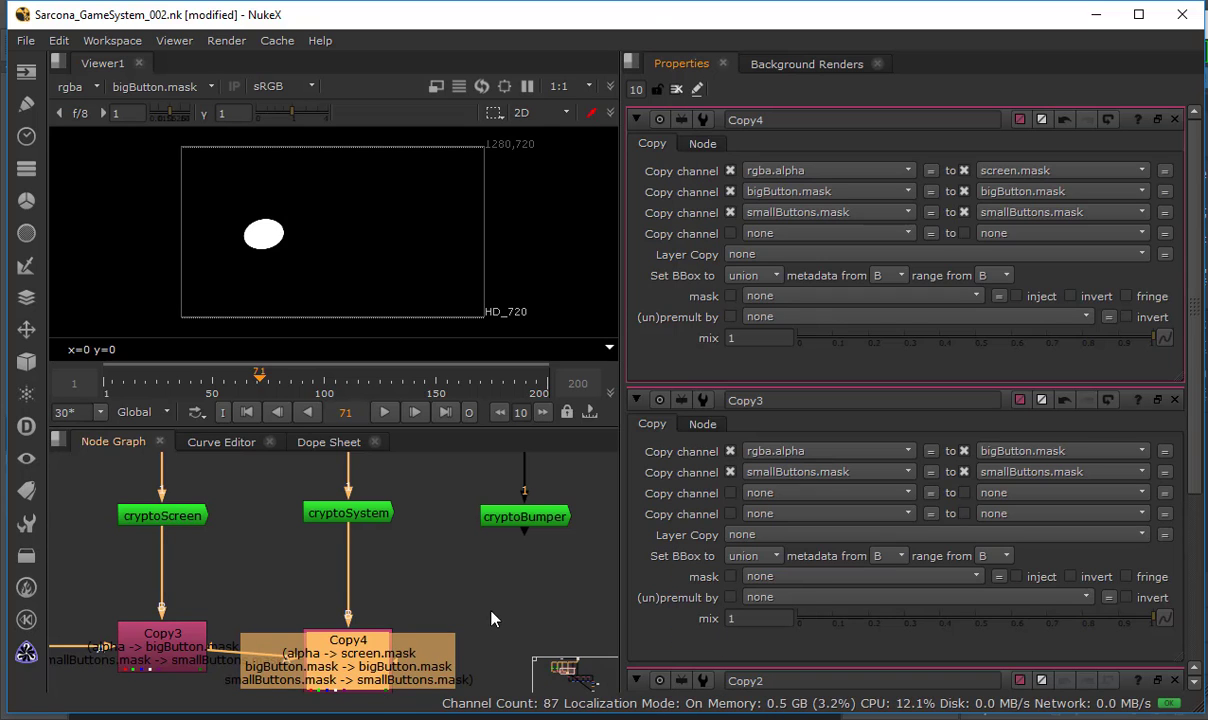
pyautogui.moveTo(462, 576); pyautogui.dragTo(466, 545, button='middle')
pyautogui.moveTo(349, 627); pyautogui.dragTo(349, 619)
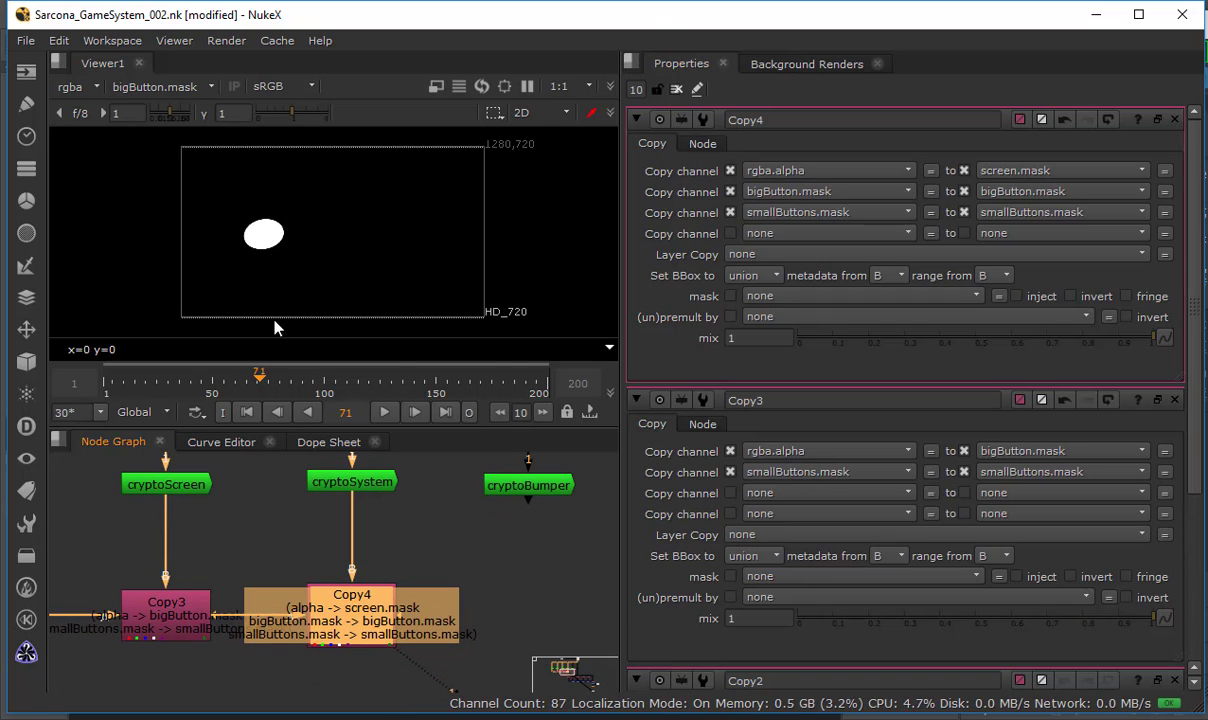
# Set the viewer's mask channel to none.
pyautogui.click(152, 87)
pyautogui.click(160, 12)
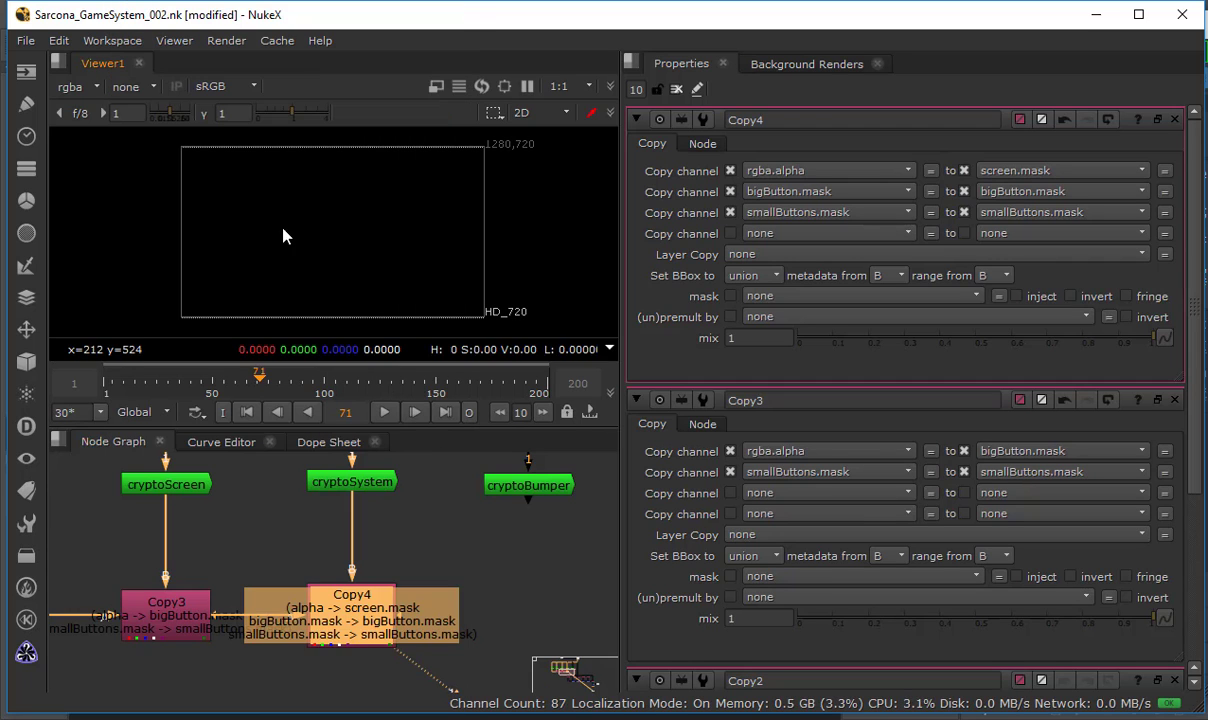
pyautogui.click(132, 80)
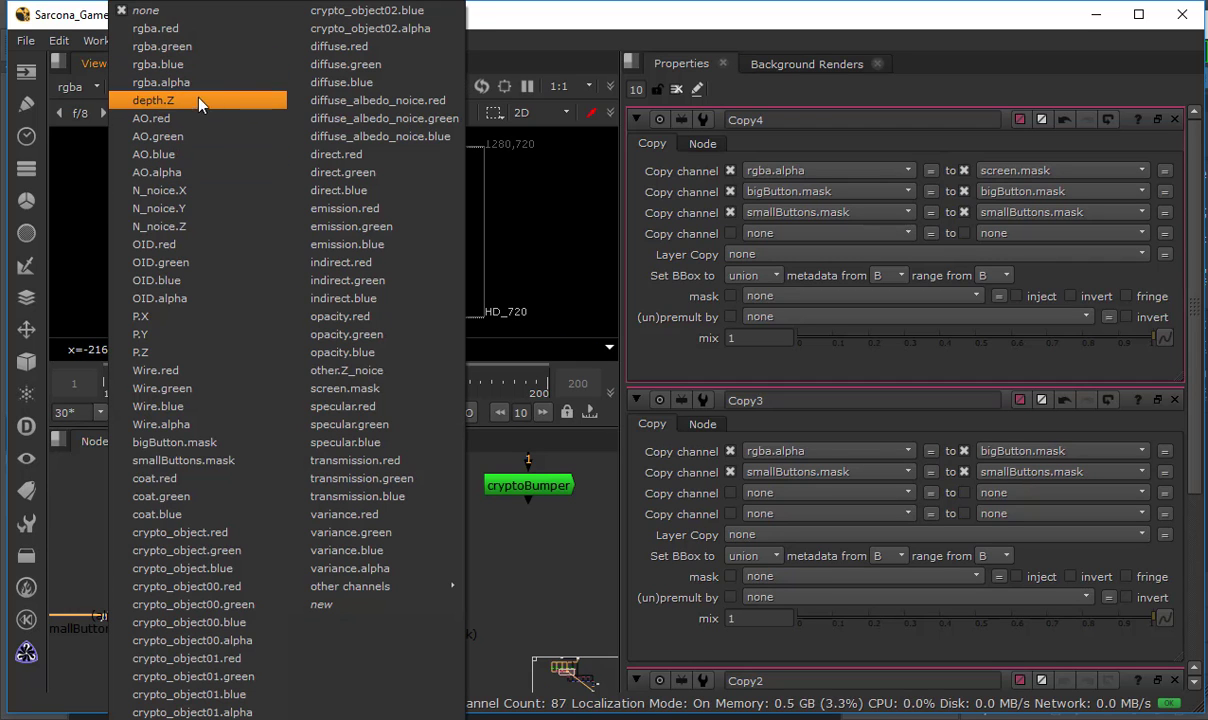
pyautogui.click(477, 565)
# Add a Copy node below cryptoBumper, connecting input A to Copy4 and input B to cryptoBumper.
pyautogui.press('k')
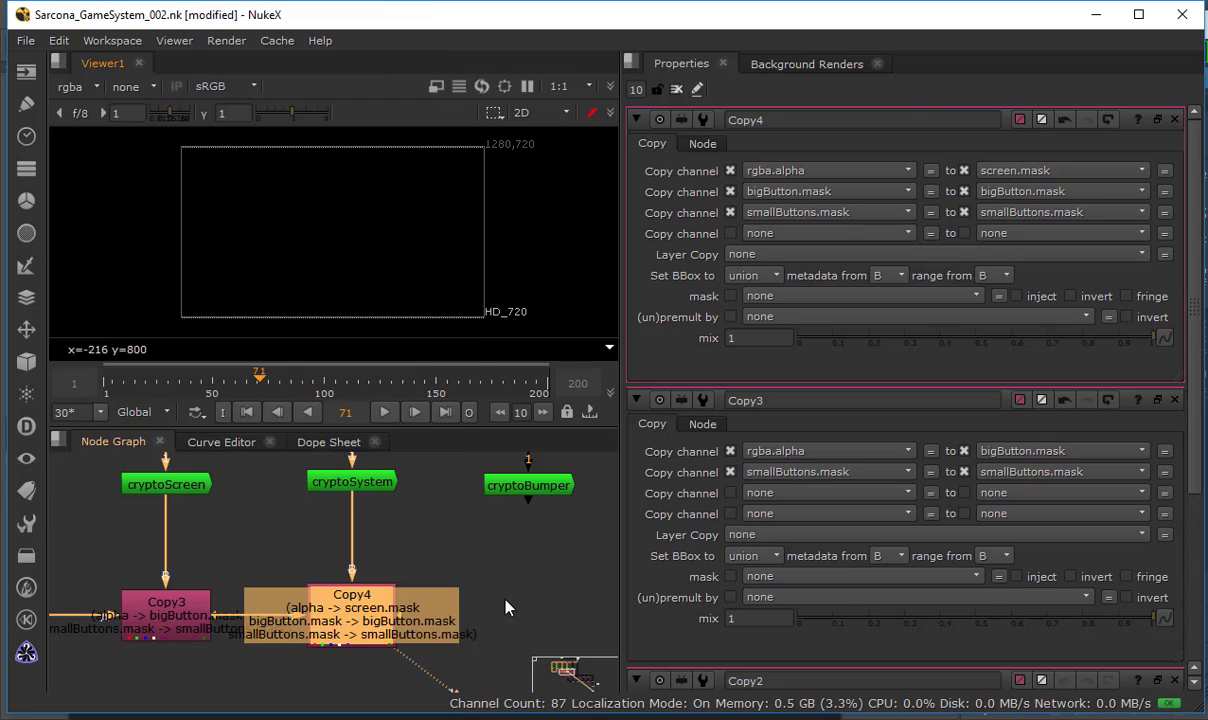
pyautogui.moveTo(297, 526); pyautogui.dragTo(195, 605)
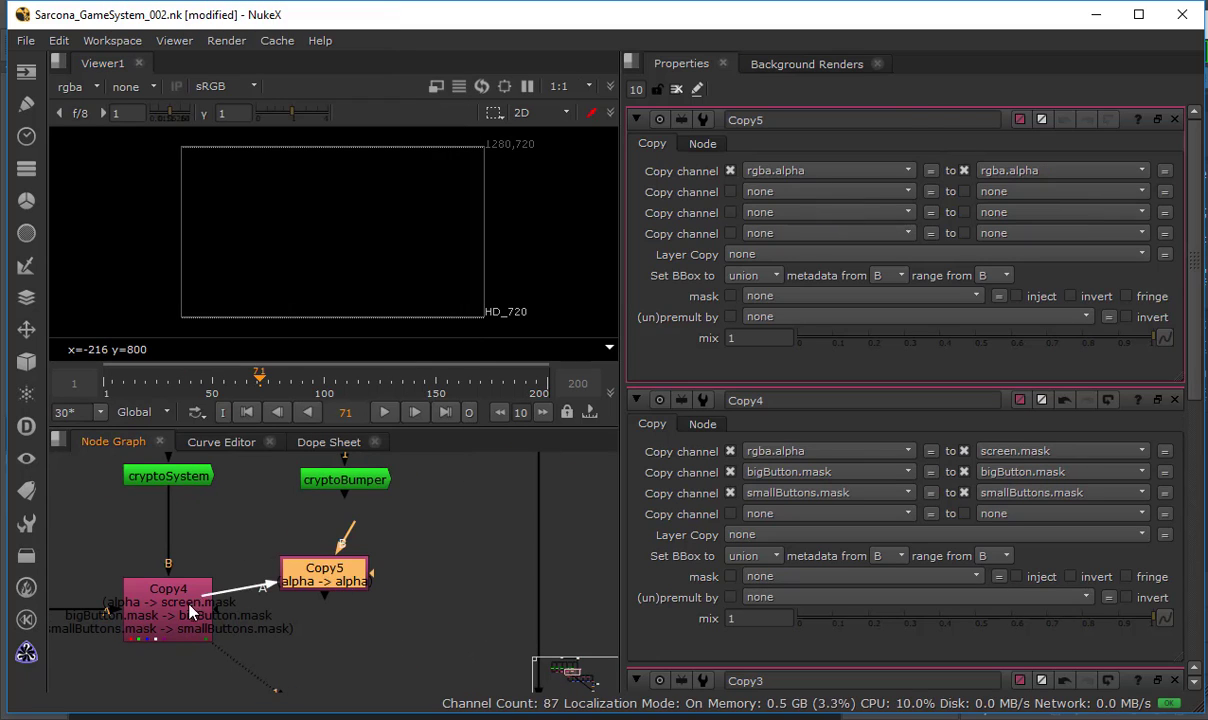
pyautogui.moveTo(346, 578); pyautogui.dragTo(361, 615)
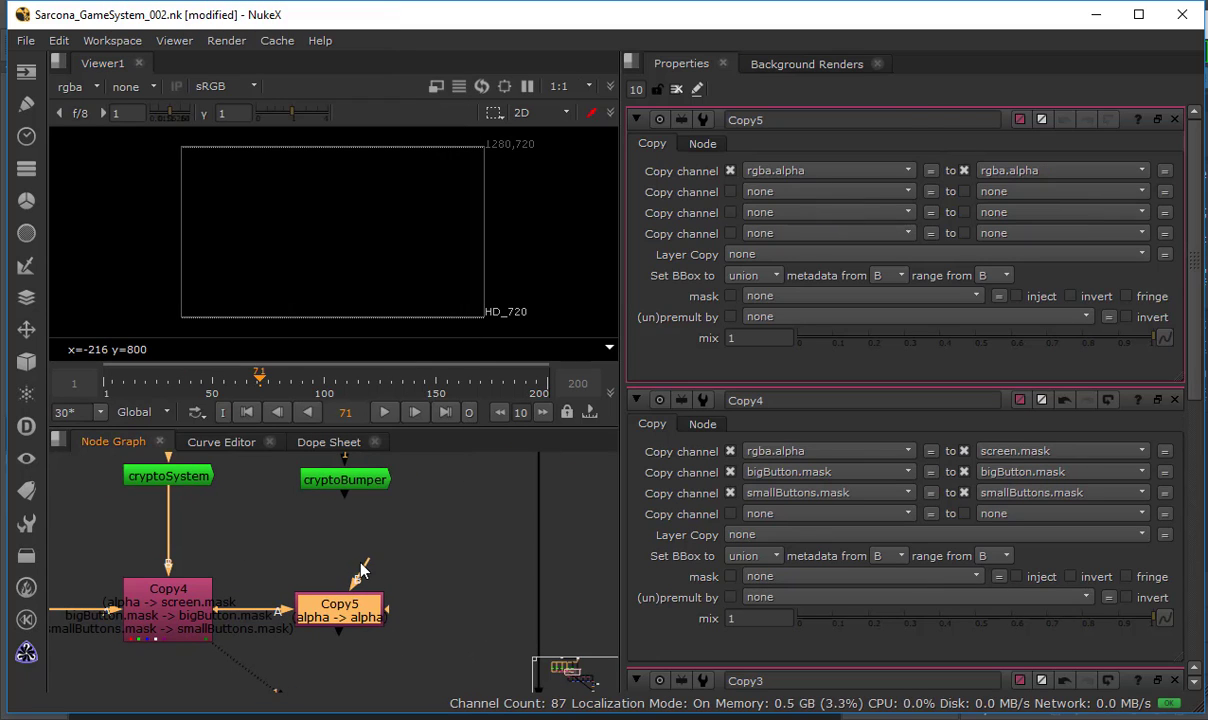
pyautogui.moveTo(344, 563); pyautogui.dragTo(352, 487)
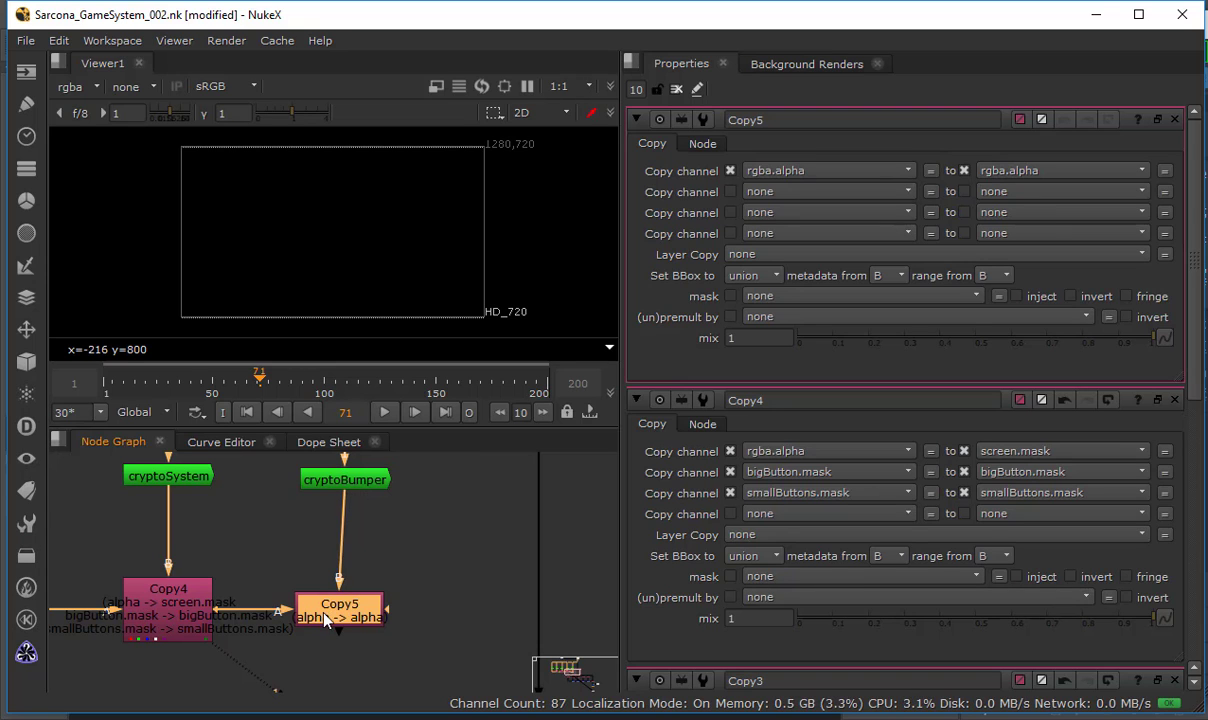
# Review the channel assignments of Copy2, Copy3 and Copy4 in turn, ending on Copy5's properties.
pyautogui.moveTo(254, 560); pyautogui.dragTo(343, 600, button='middle')
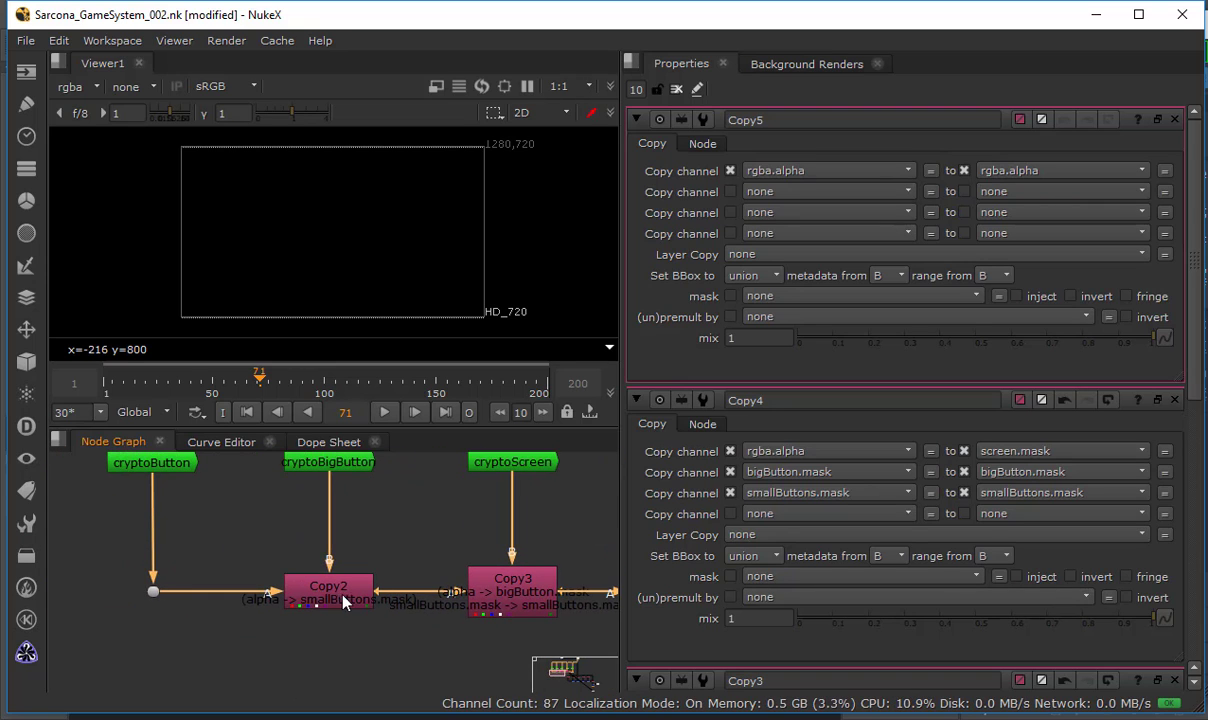
pyautogui.doubleClick(338, 601)
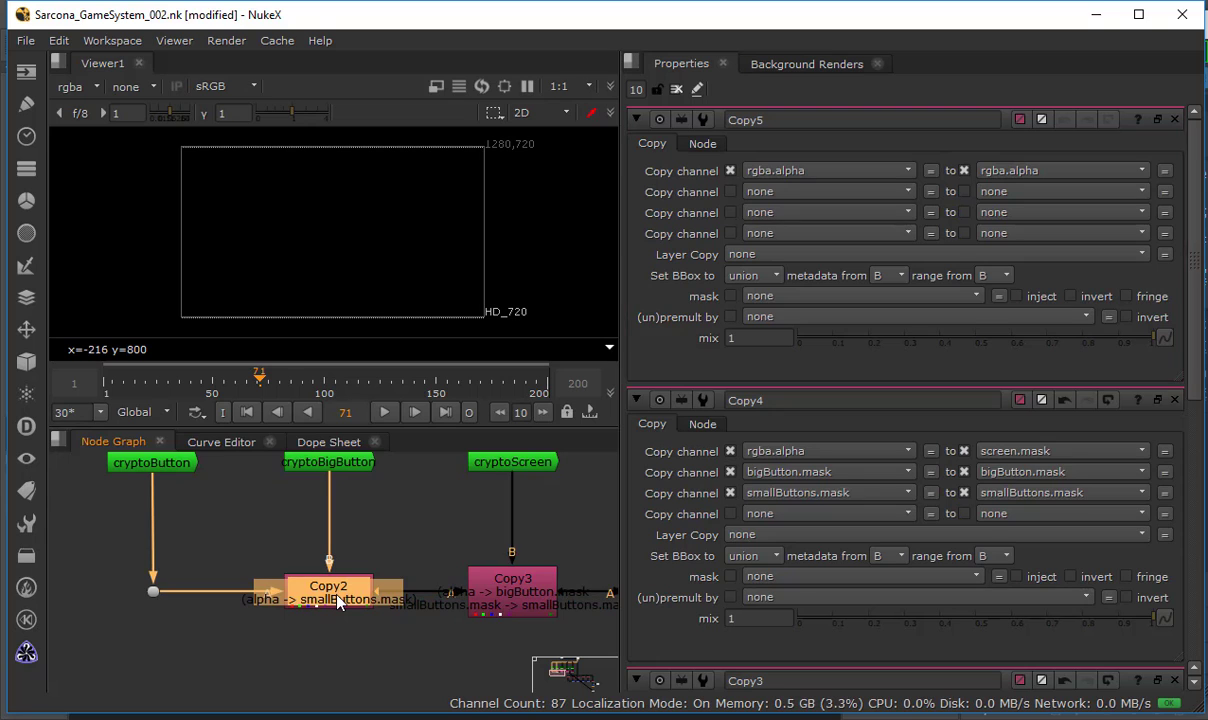
pyautogui.doubleClick(527, 592)
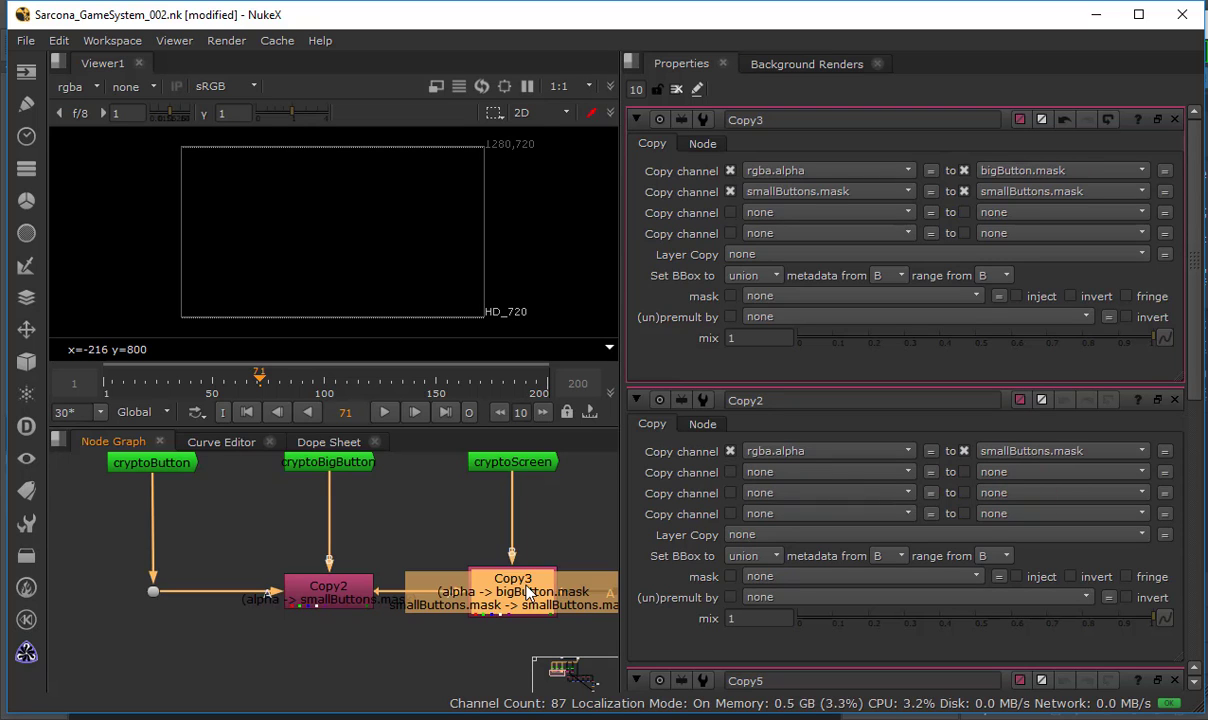
pyautogui.moveTo(528, 593); pyautogui.dragTo(220, 590, button='middle')
pyautogui.doubleClick(415, 583)
pyautogui.moveTo(360, 515); pyautogui.dragTo(67, 512, button='middle')
pyautogui.doubleClick(292, 598)
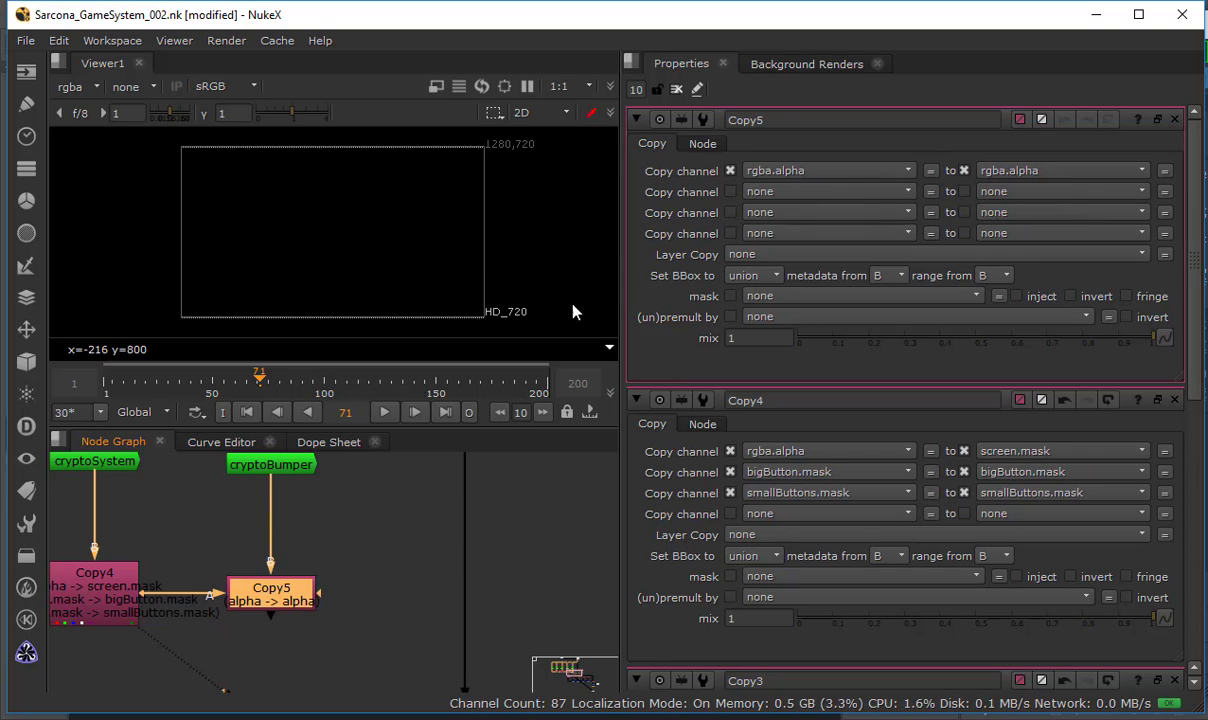
# Set Copy5's first channel copy from rgba.alpha to a new channel named system.mask in a new system layer.
pyautogui.click(803, 192)
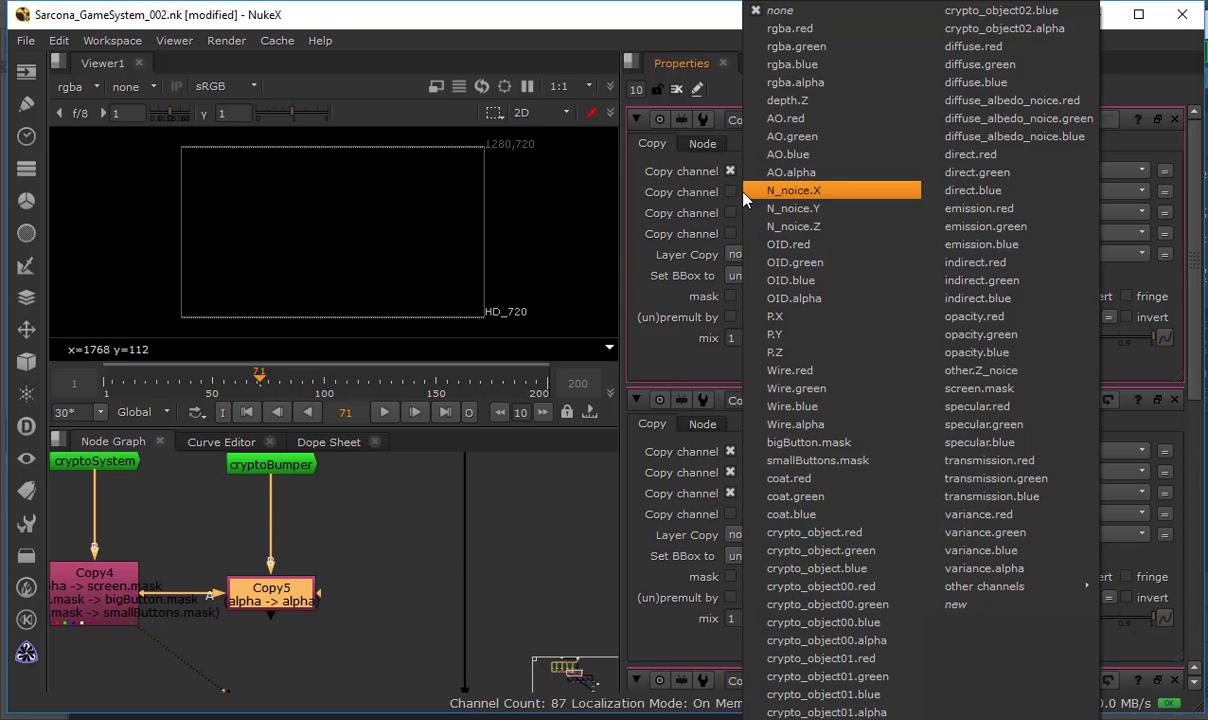
pyautogui.click(700, 180)
pyautogui.click(985, 162)
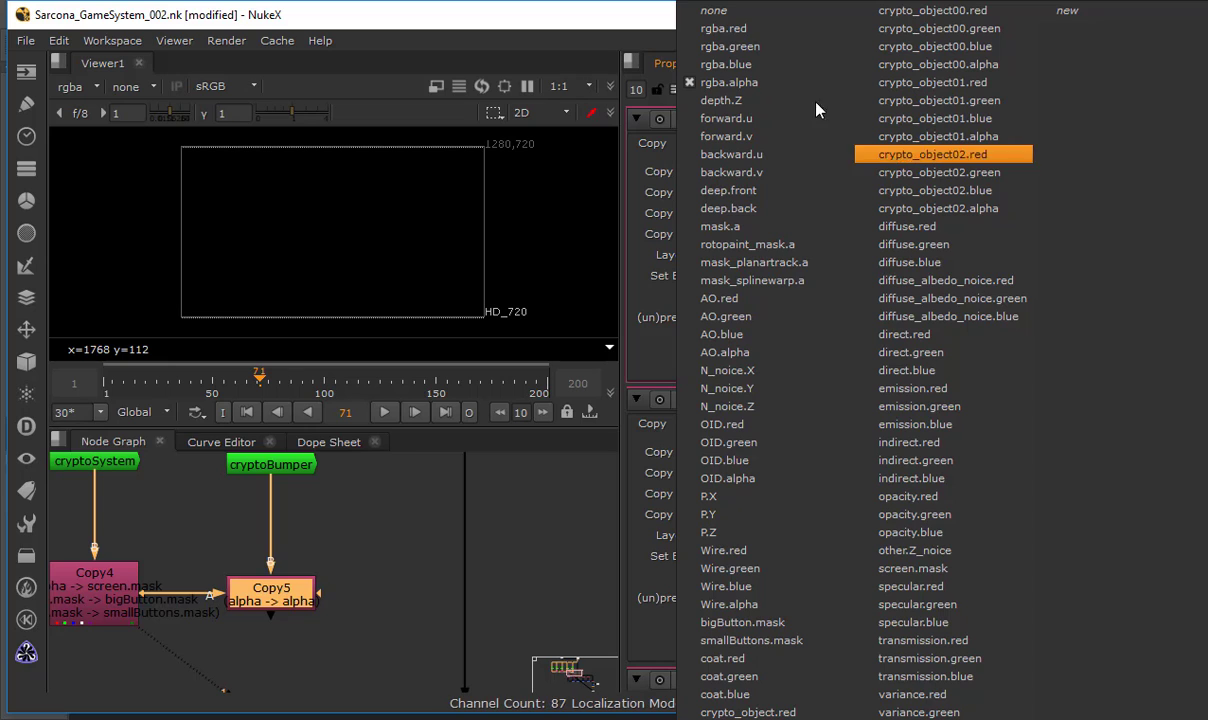
pyautogui.click(1067, 11)
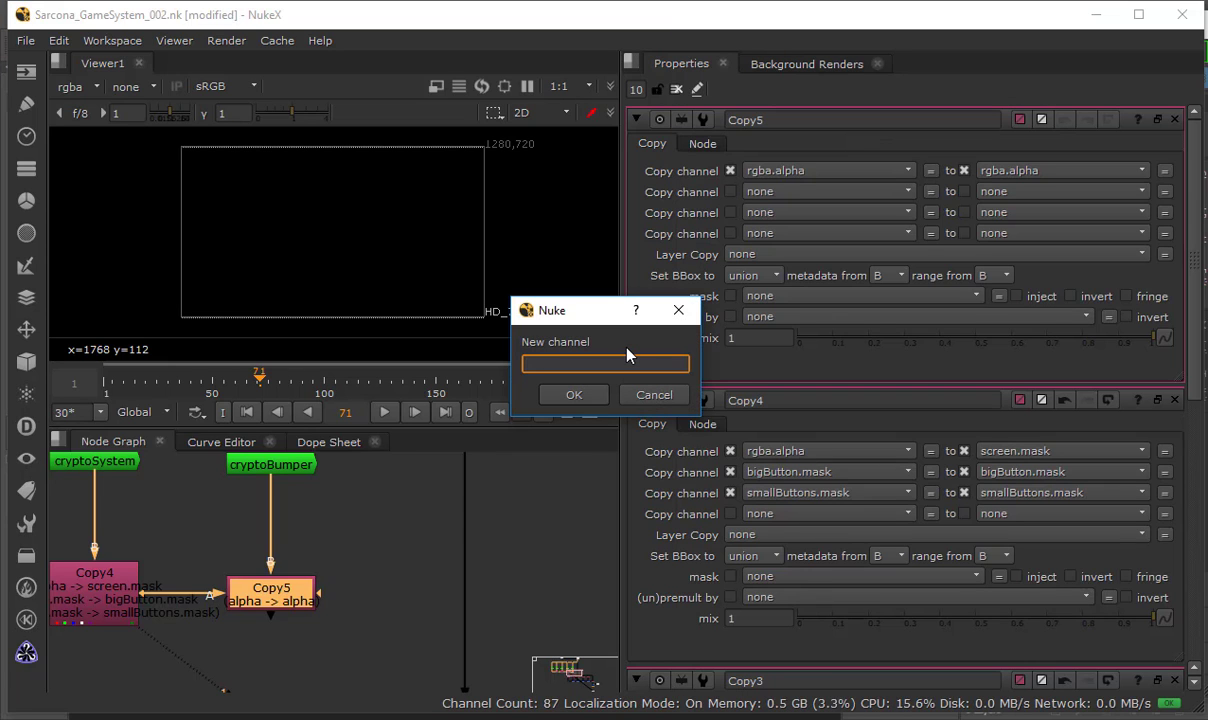
pyautogui.write('system.')
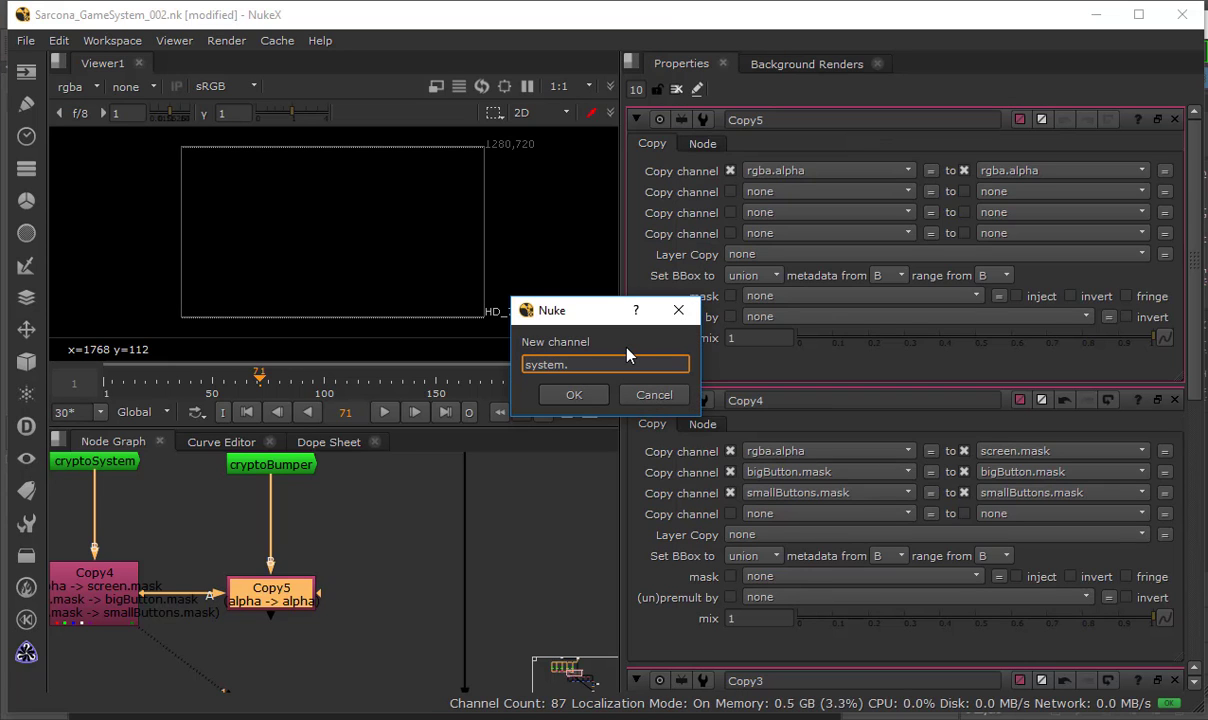
pyautogui.write('mask')
pyautogui.press('Return')
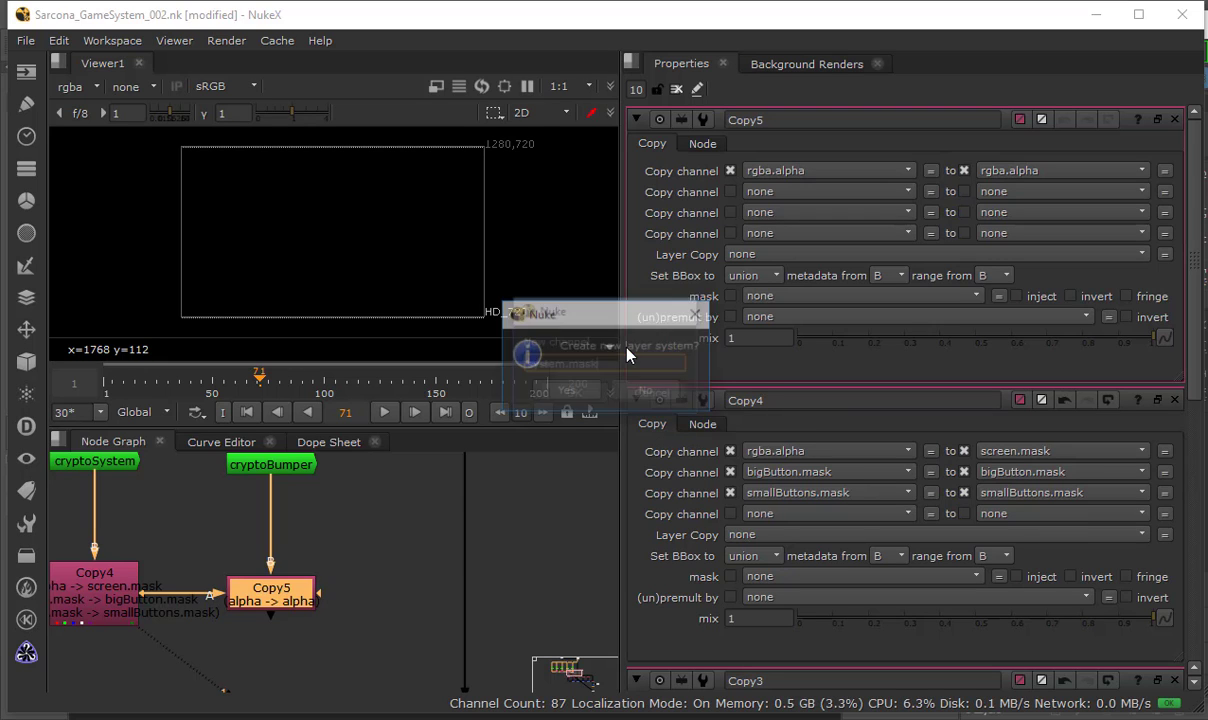
pyautogui.press('Return')
# Add a second channel copy in Copy5 from bigButton.mask to bigButton.mask.
pyautogui.click(779, 193)
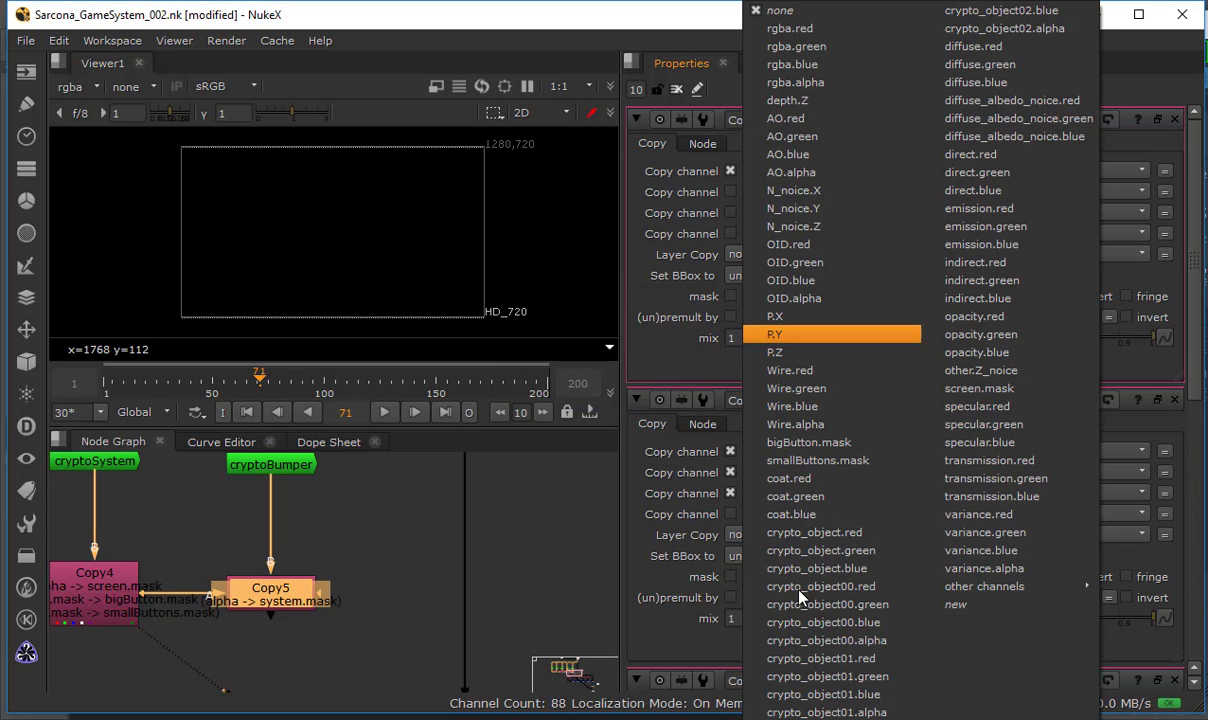
pyautogui.click(815, 442)
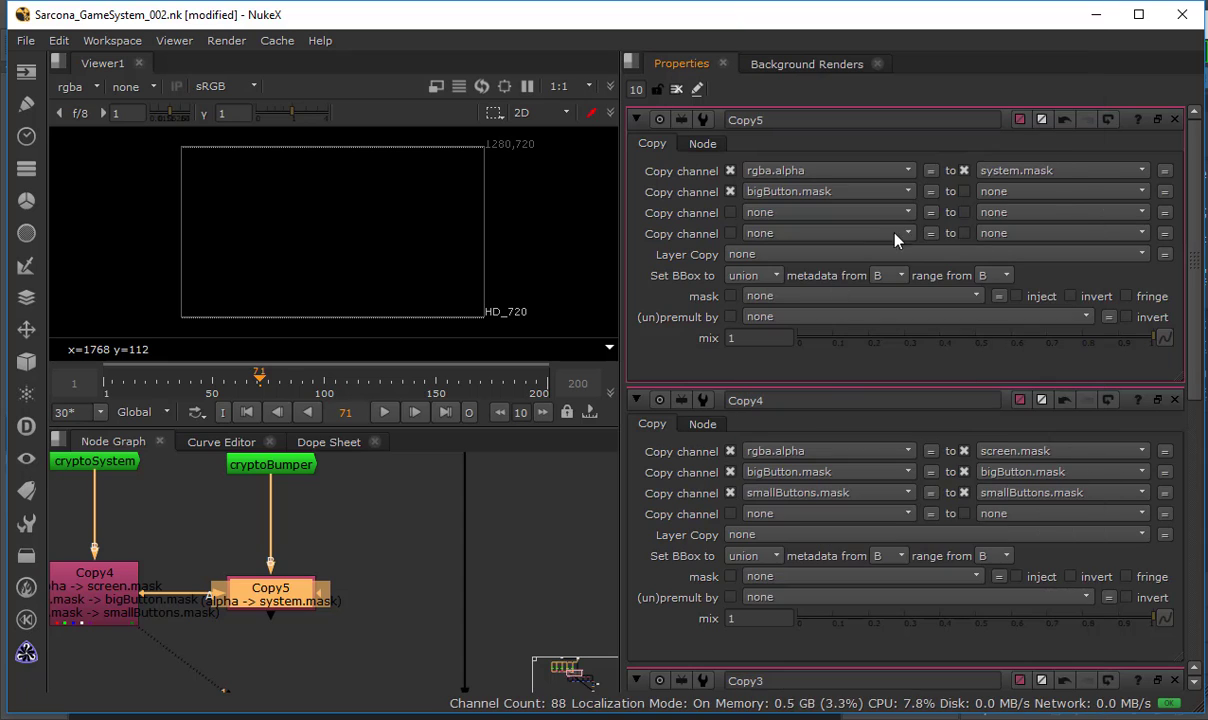
pyautogui.click(1011, 193)
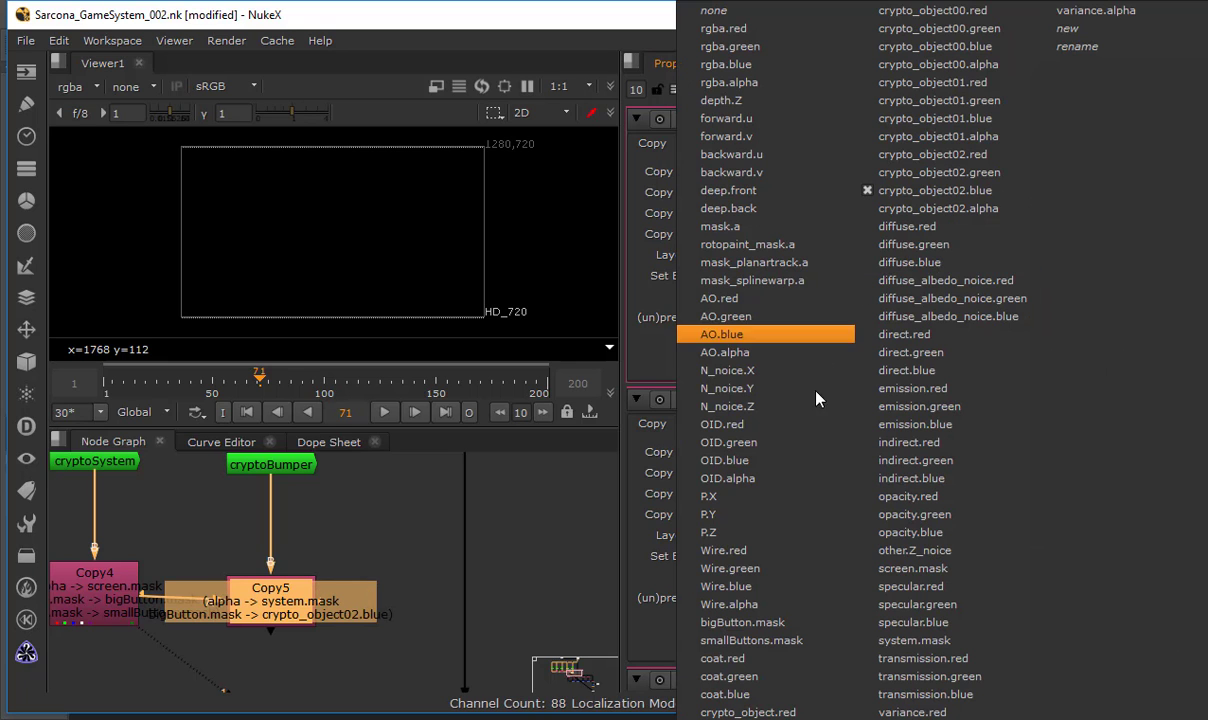
pyautogui.click(745, 622)
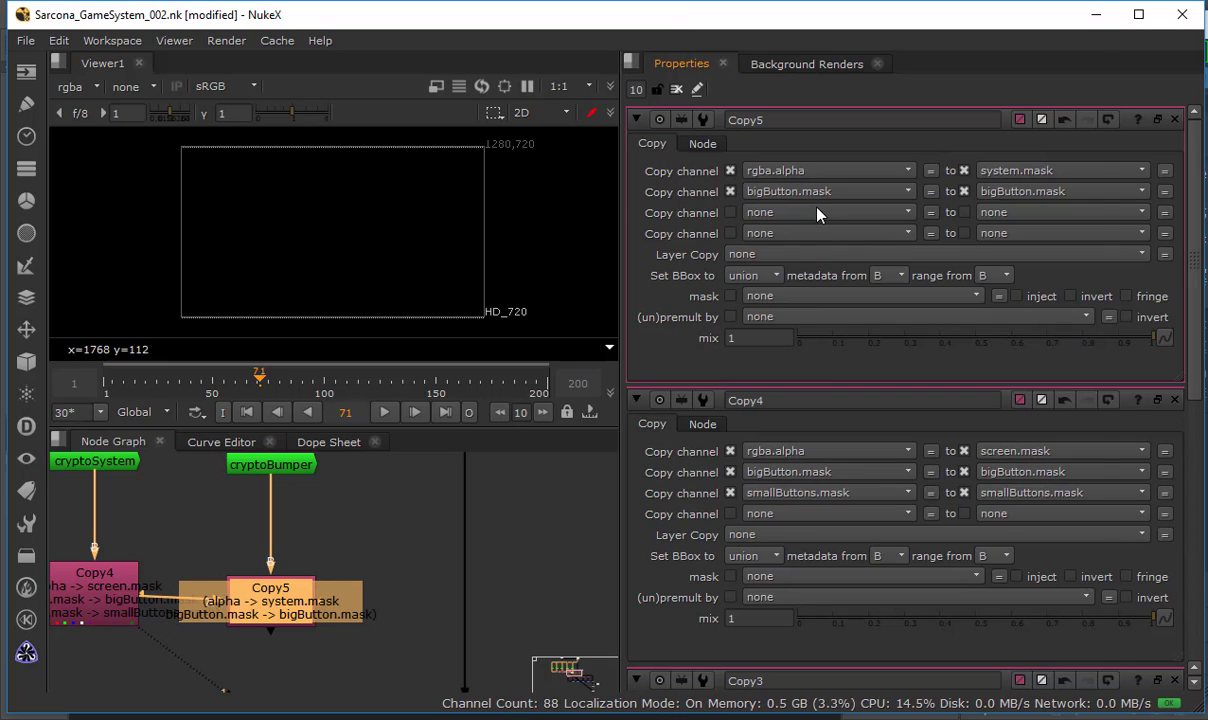
# Add a third channel copy in Copy5 from smallButtons.mask to smallButtons.mask.
pyautogui.click(775, 213)
pyautogui.click(830, 460)
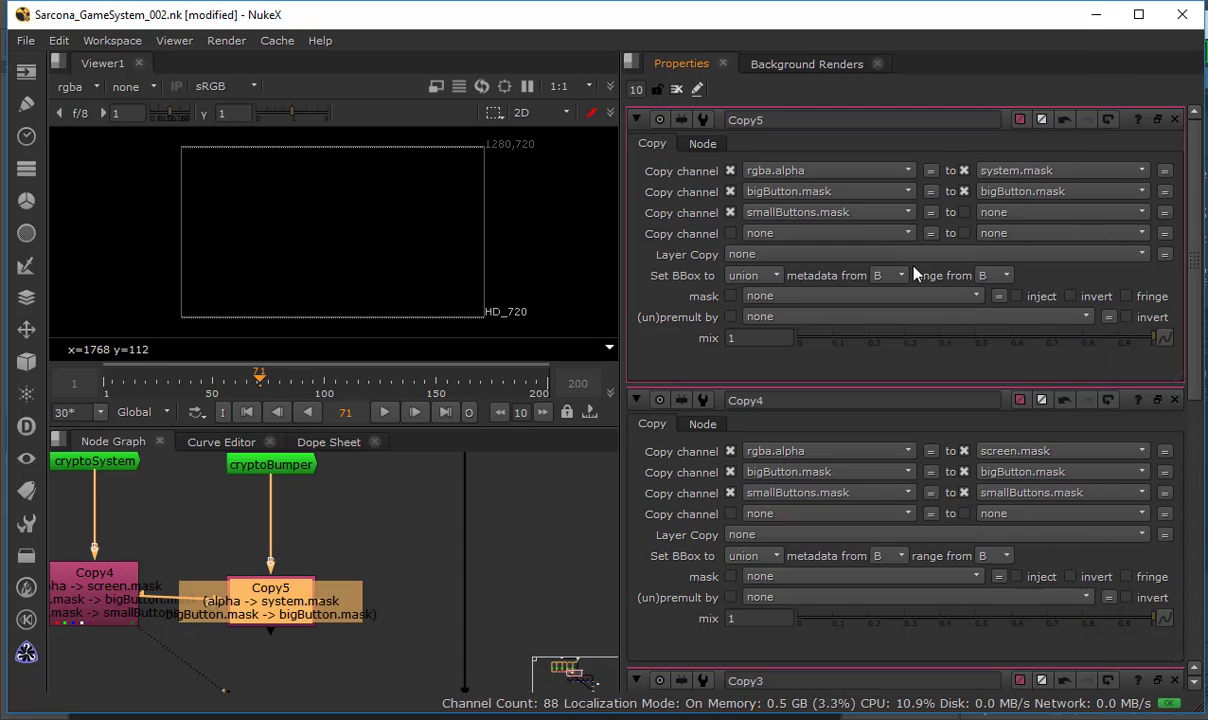
pyautogui.click(1037, 212)
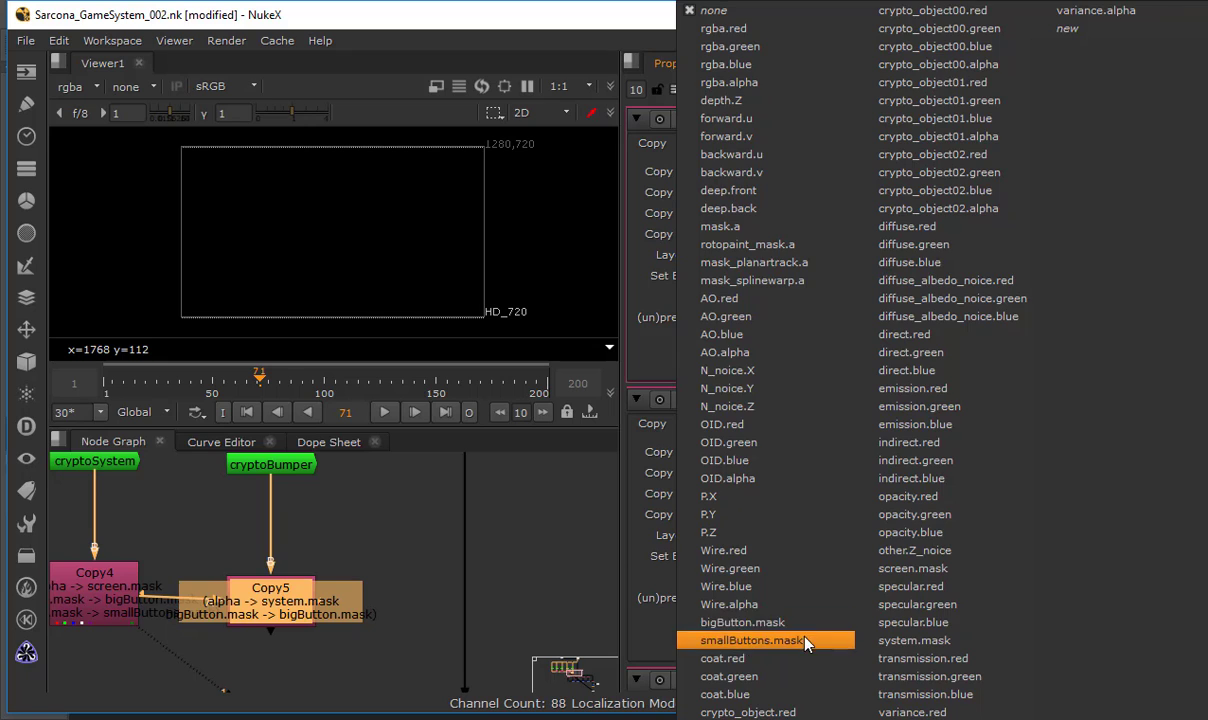
pyautogui.click(760, 640)
# Add a fourth channel copy in Copy5 from screen.mask to screen.mask, and line the node up with Copy4.
pyautogui.click(841, 236)
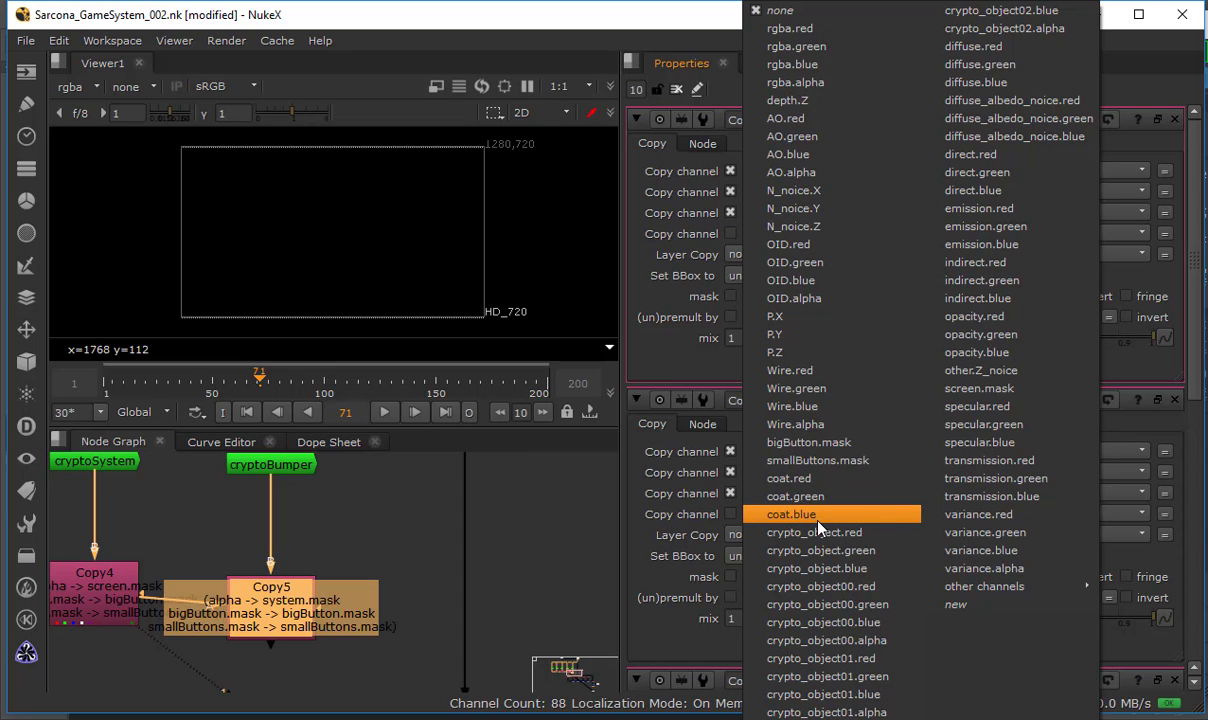
pyautogui.click(975, 388)
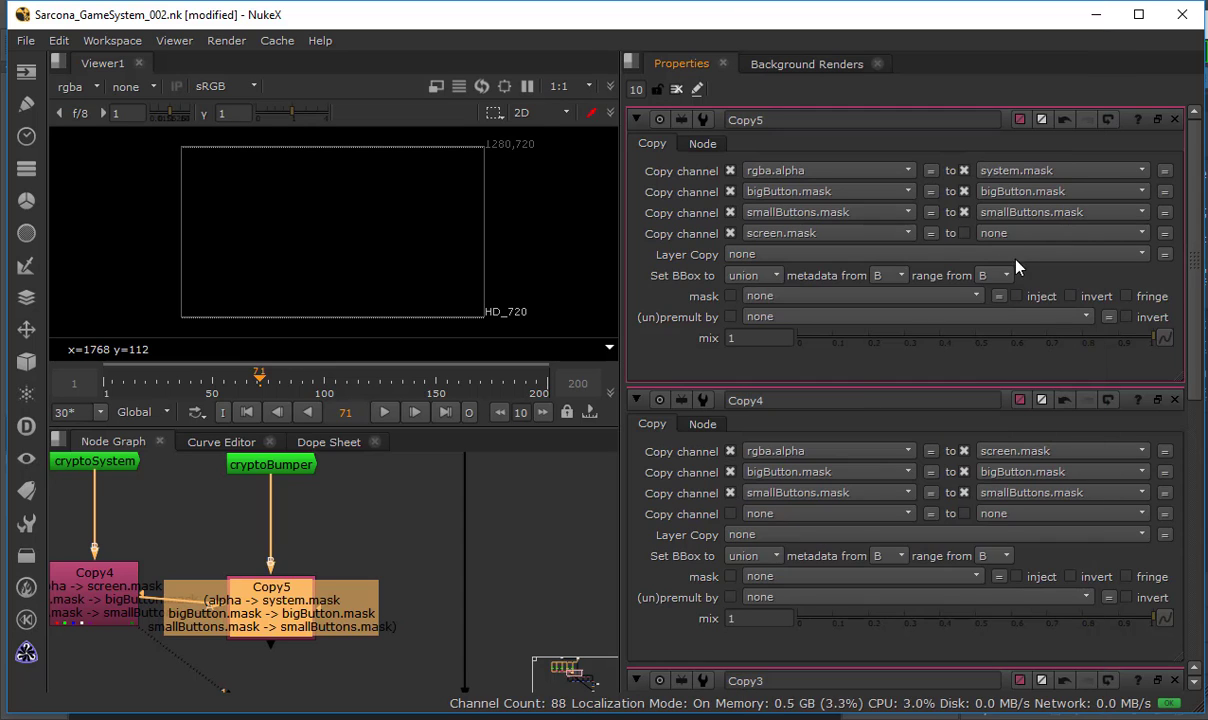
pyautogui.click(1016, 233)
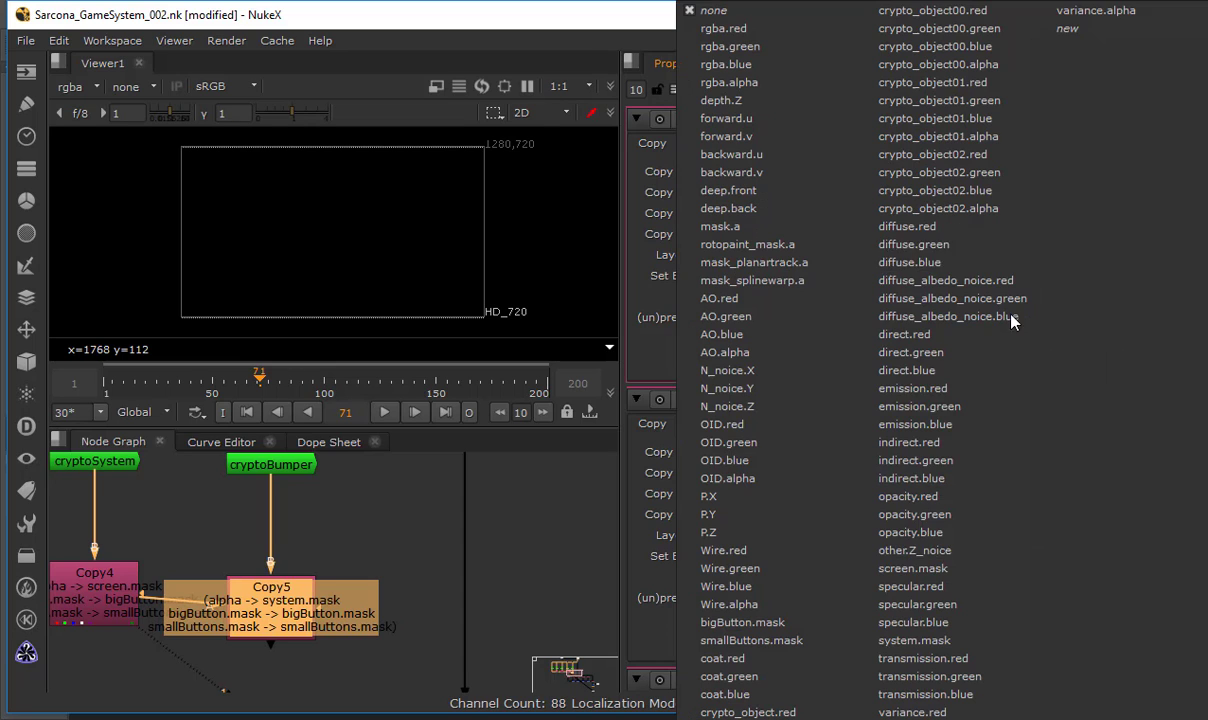
pyautogui.click(915, 569)
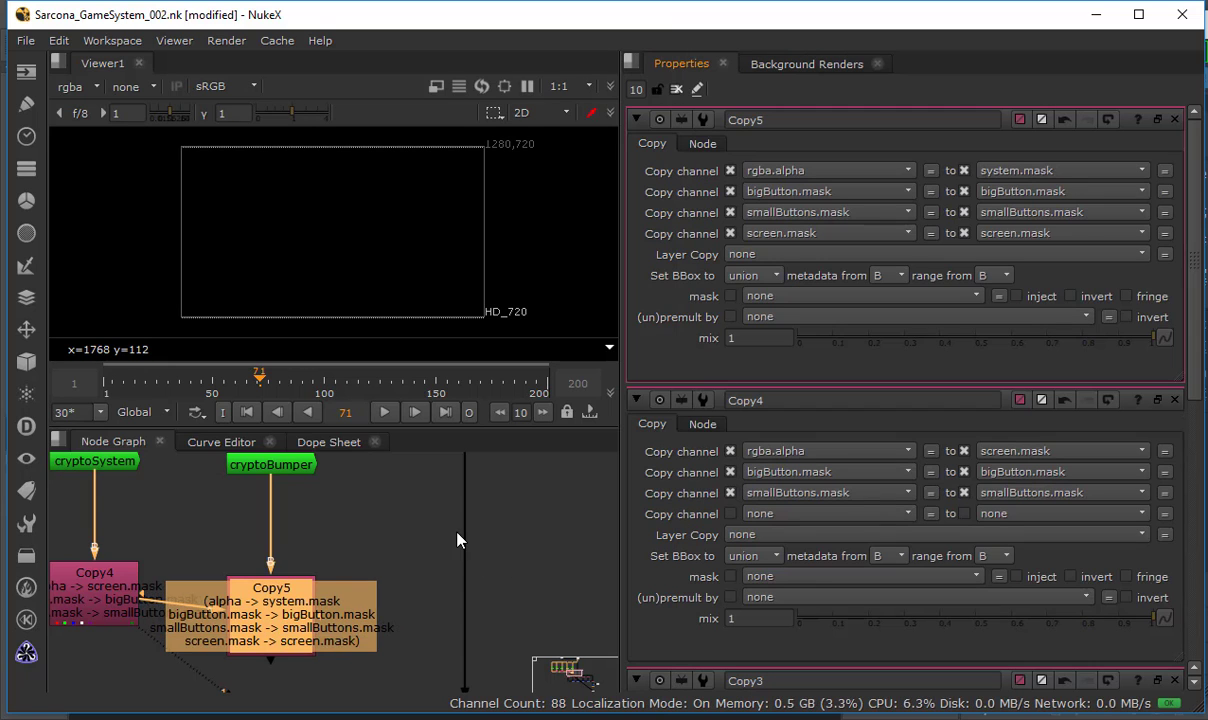
pyautogui.moveTo(262, 600); pyautogui.dragTo(448, 602, button='middle')
pyautogui.moveTo(448, 602); pyautogui.dragTo(448, 580)
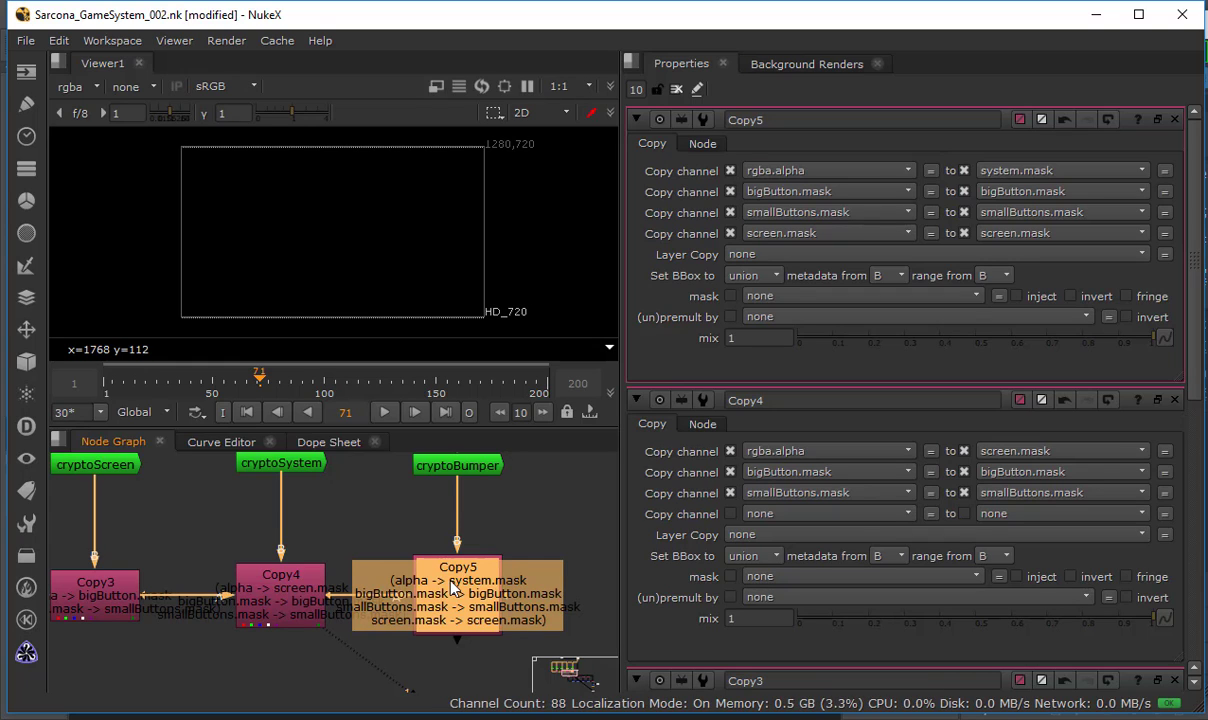
# View Copy5's output, clear the open node properties, and check the bigButton and button layers before returning to rgba.
pyautogui.hotkey('ctrl', 'shift', 'a')
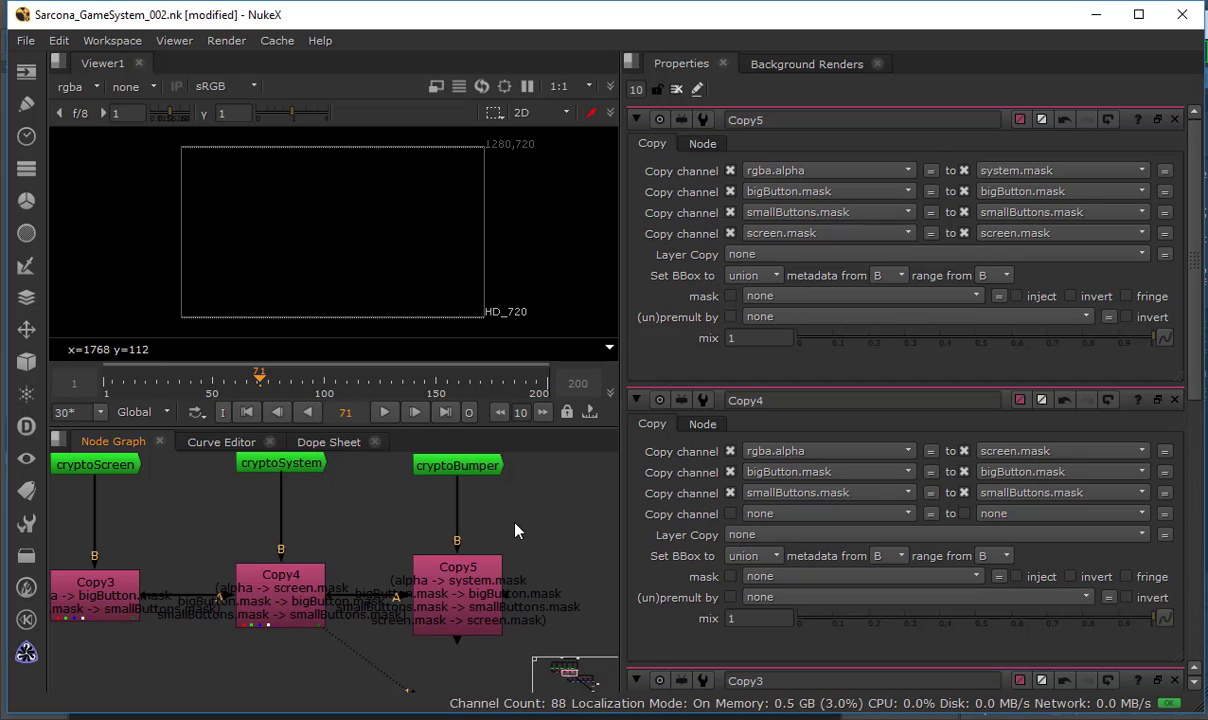
pyautogui.scroll(-1, 507, 511)
pyautogui.click(505, 574)
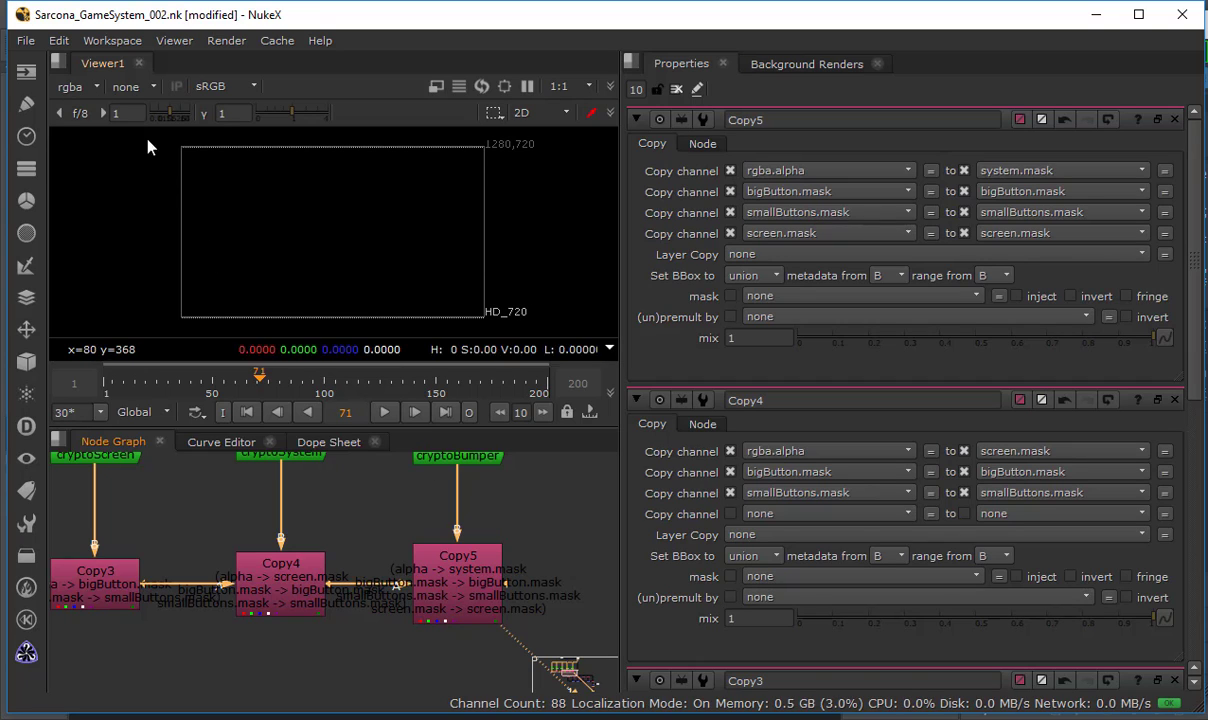
pyautogui.click(74, 86)
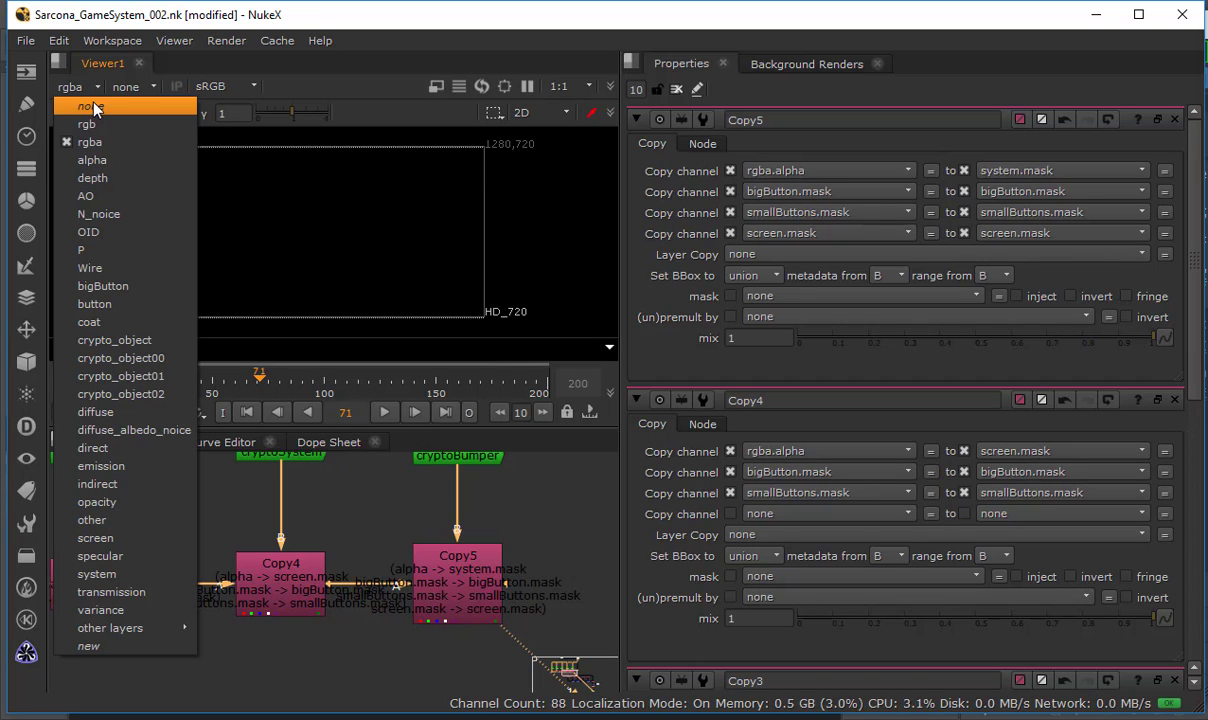
pyautogui.click(112, 286)
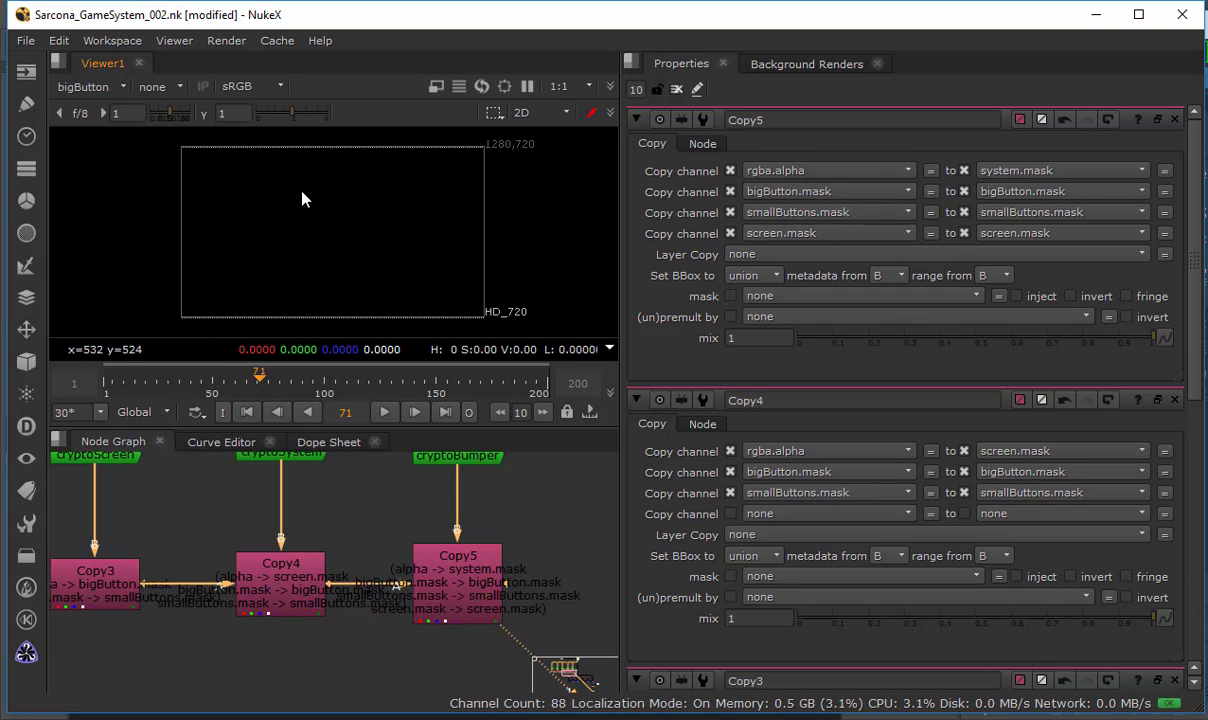
pyautogui.click(677, 89)
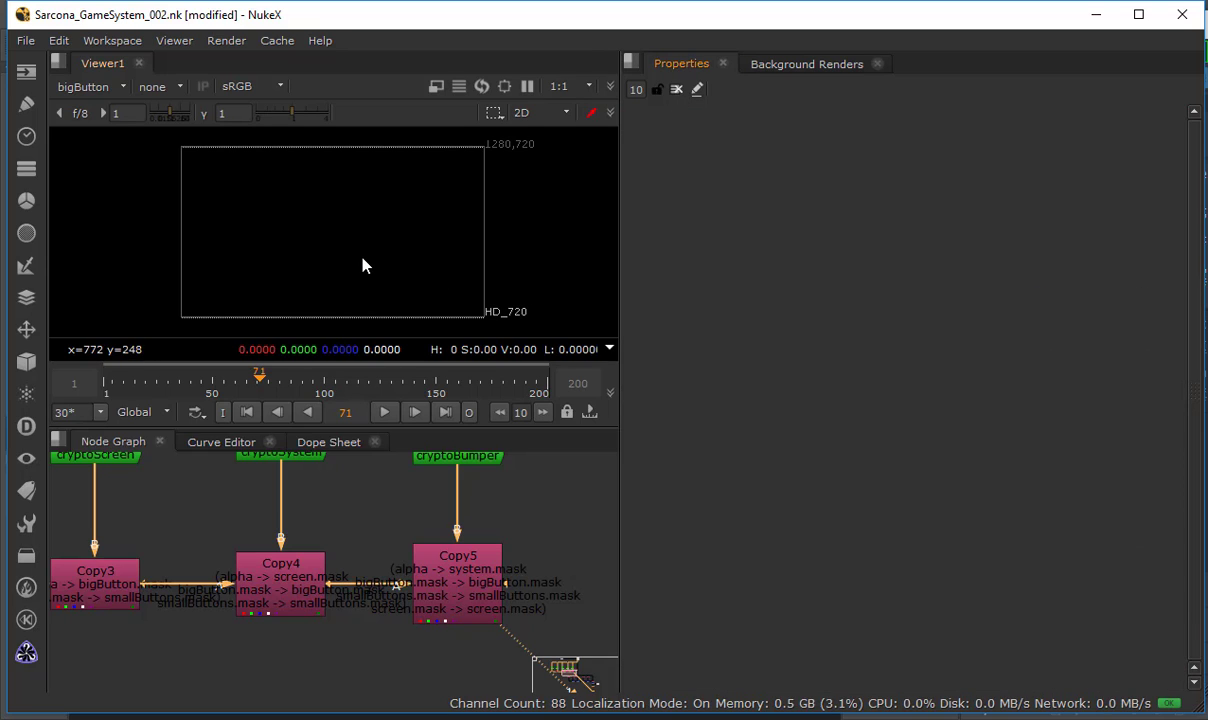
pyautogui.click(85, 87)
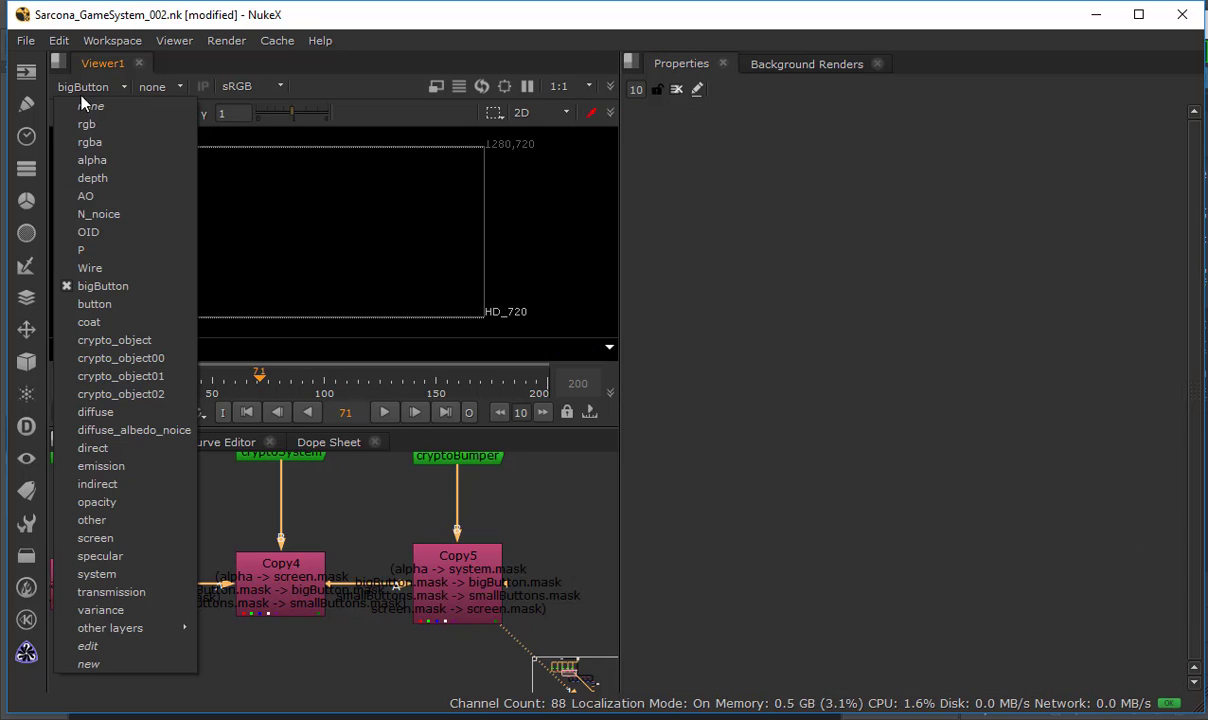
pyautogui.click(108, 302)
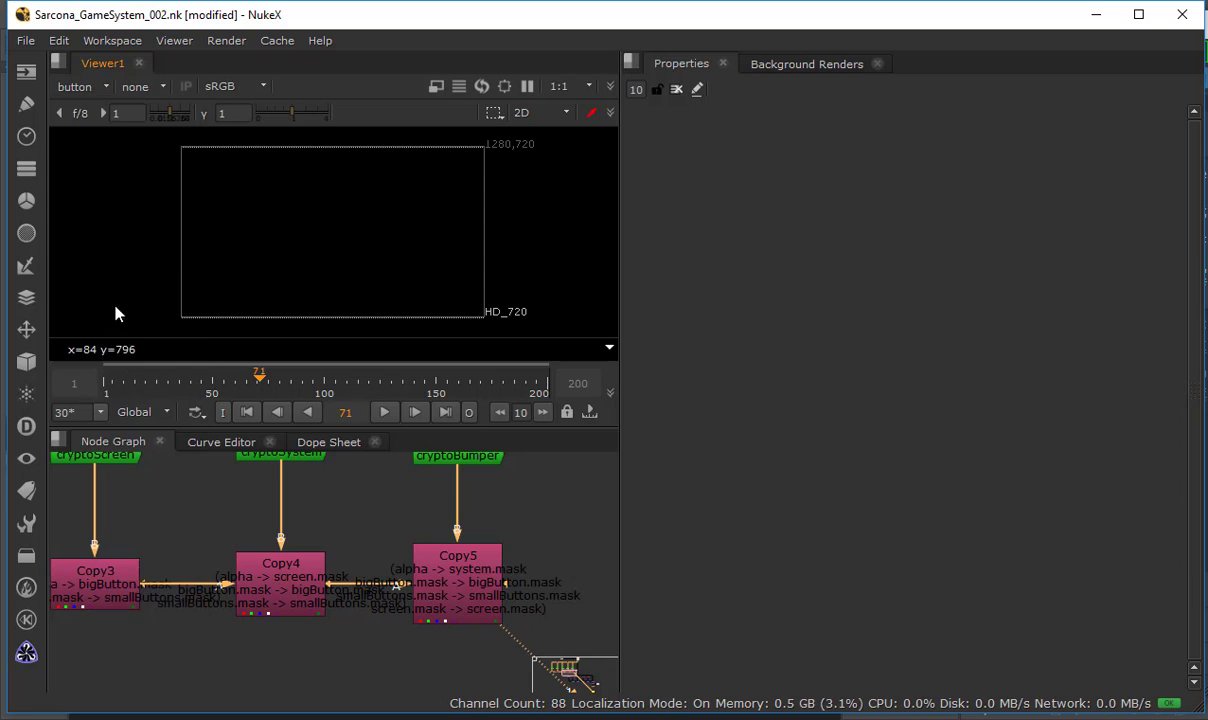
pyautogui.click(78, 87)
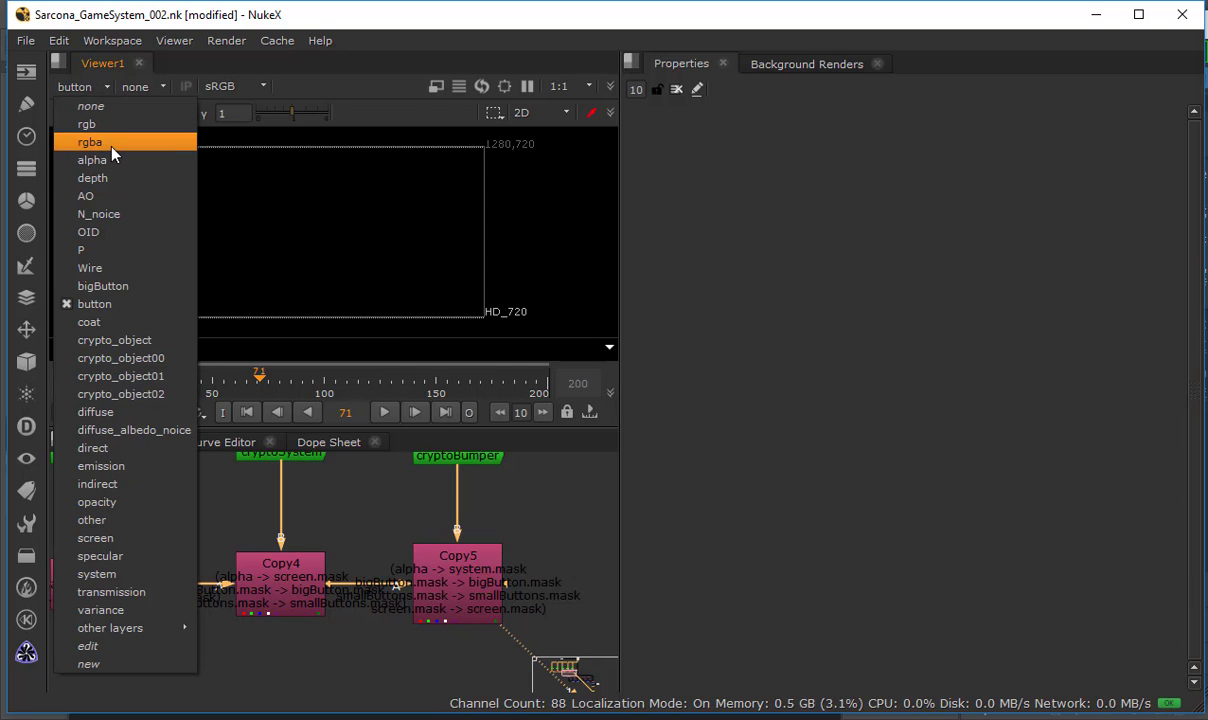
pyautogui.click(105, 139)
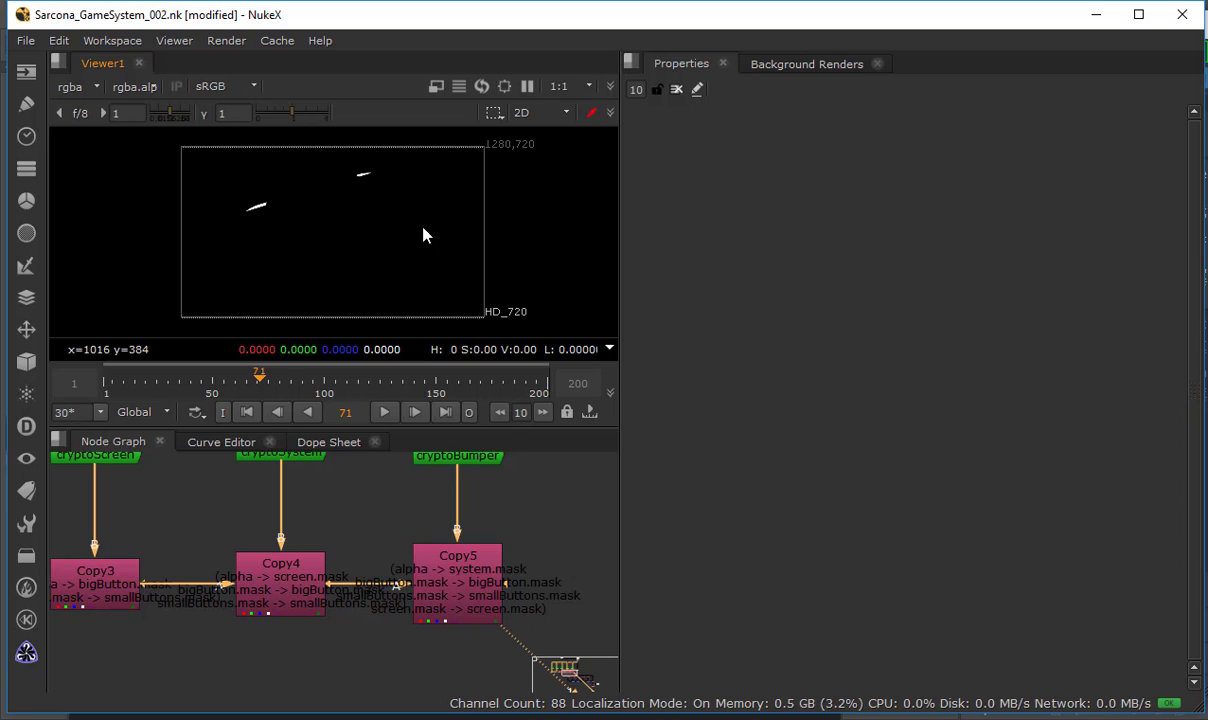
# Reopen Copy5's properties and examine its four mask copies and the layers available for Layer Copy.
pyautogui.moveTo(534, 542); pyautogui.dragTo(305, 518, button='middle')
pyautogui.scroll(-5, 359, 561)
pyautogui.scroll(5, 377, 580)
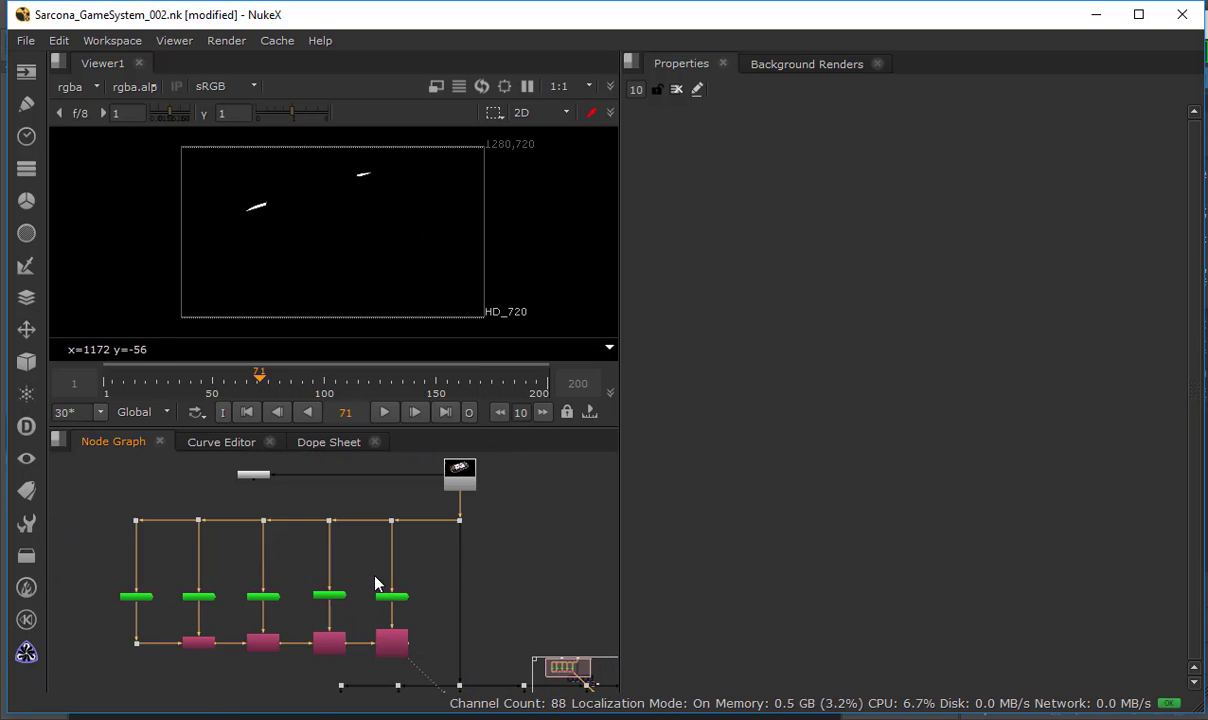
pyautogui.scroll(4, 408, 570)
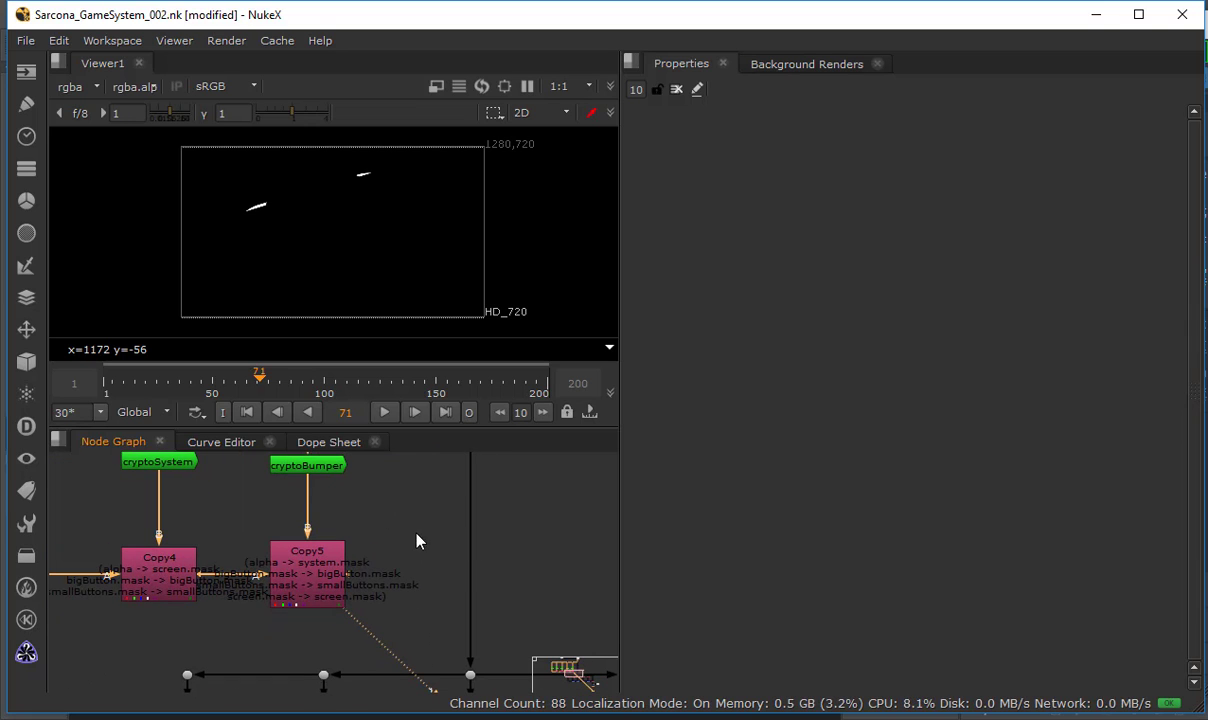
pyautogui.doubleClick(307, 565)
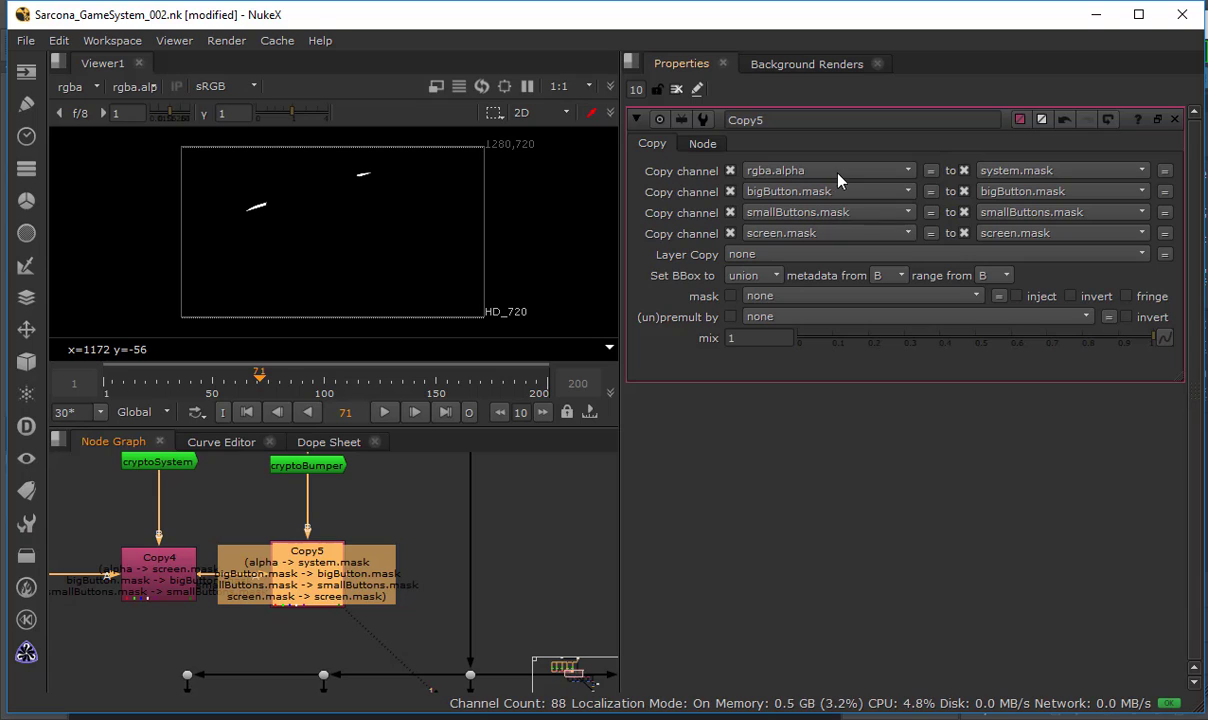
pyautogui.click(862, 192)
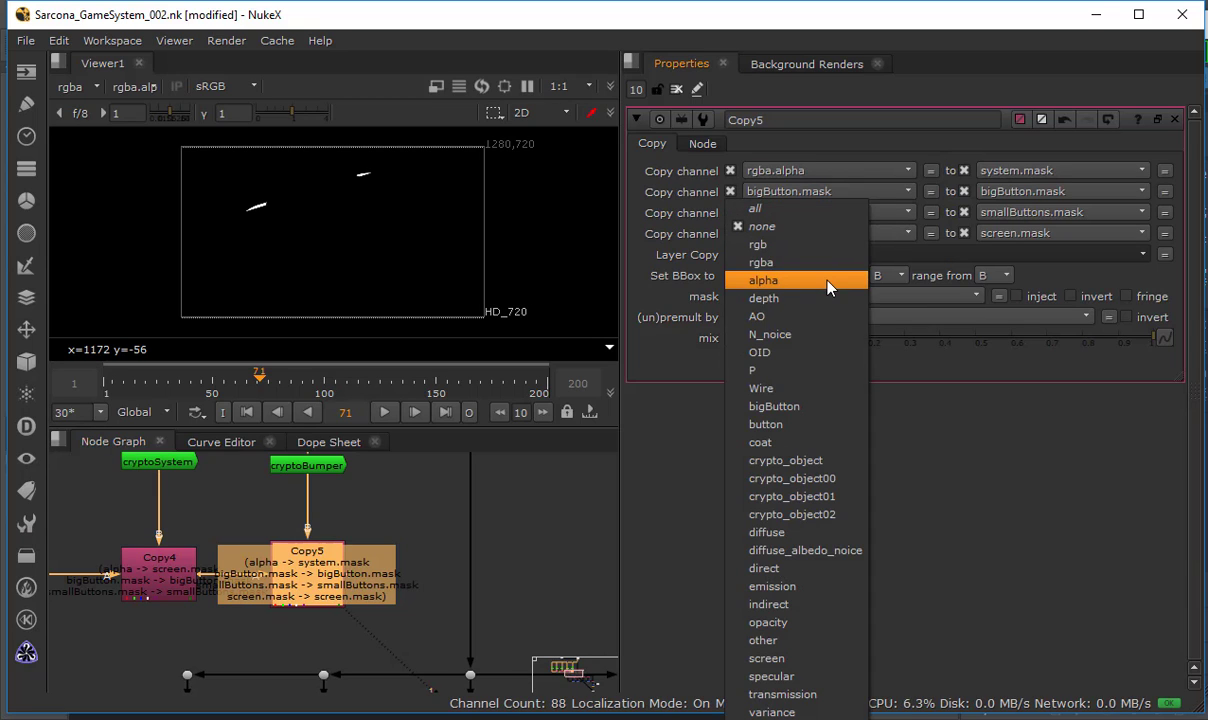
pyautogui.click(1052, 535)
pyautogui.moveTo(422, 524); pyautogui.dragTo(499, 561, button='middle')
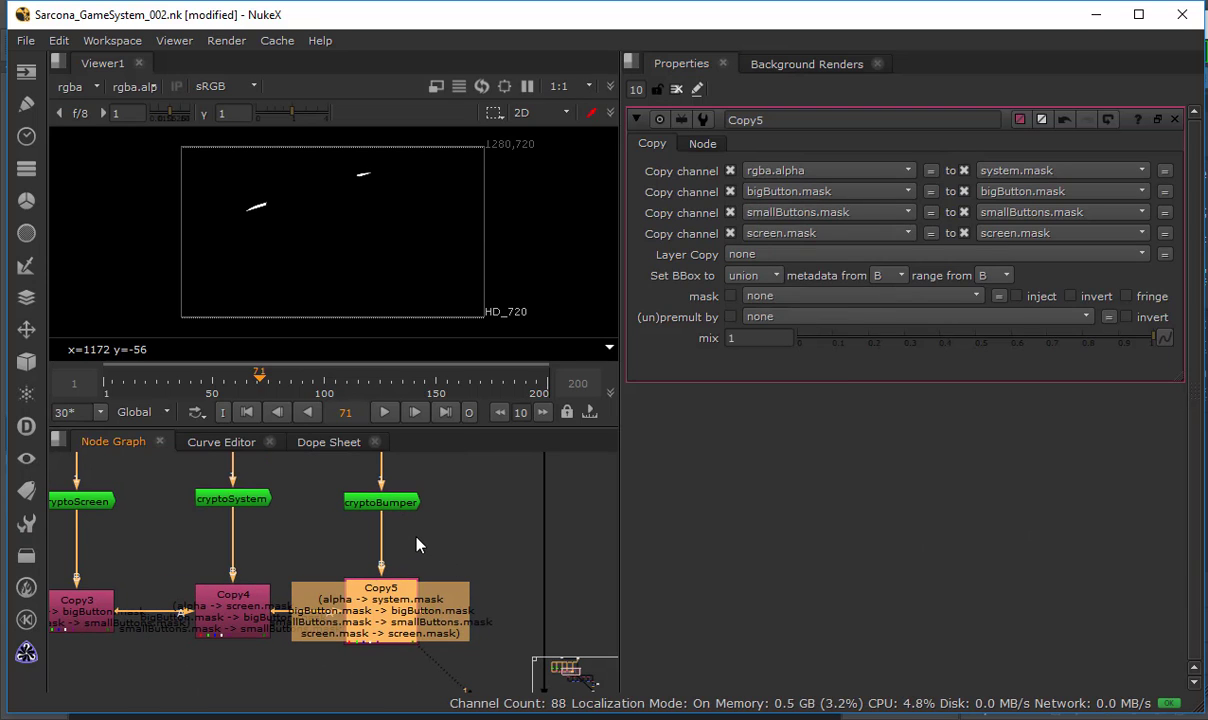
# Detach Copy5 from cryptoBumper and insert it into the main pipe below Read1, keeping Copy4 as its A input.
pyautogui.moveTo(380, 526); pyautogui.dragTo(330, 523)
pyautogui.moveTo(401, 615); pyautogui.dragTo(557, 617)
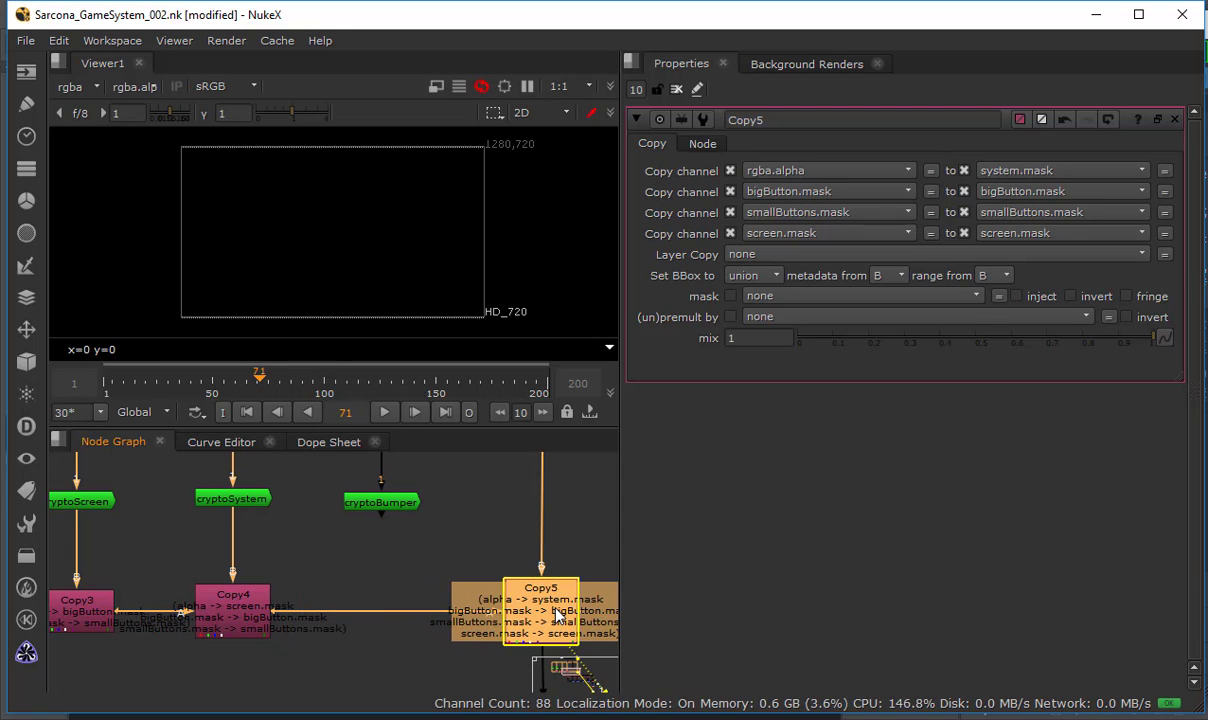
pyautogui.moveTo(408, 539); pyautogui.dragTo(324, 563, button='middle')
# Add a Copy node fed by cryptoBumper and insert it into the main pipe above Copy5.
pyautogui.click(297, 541)
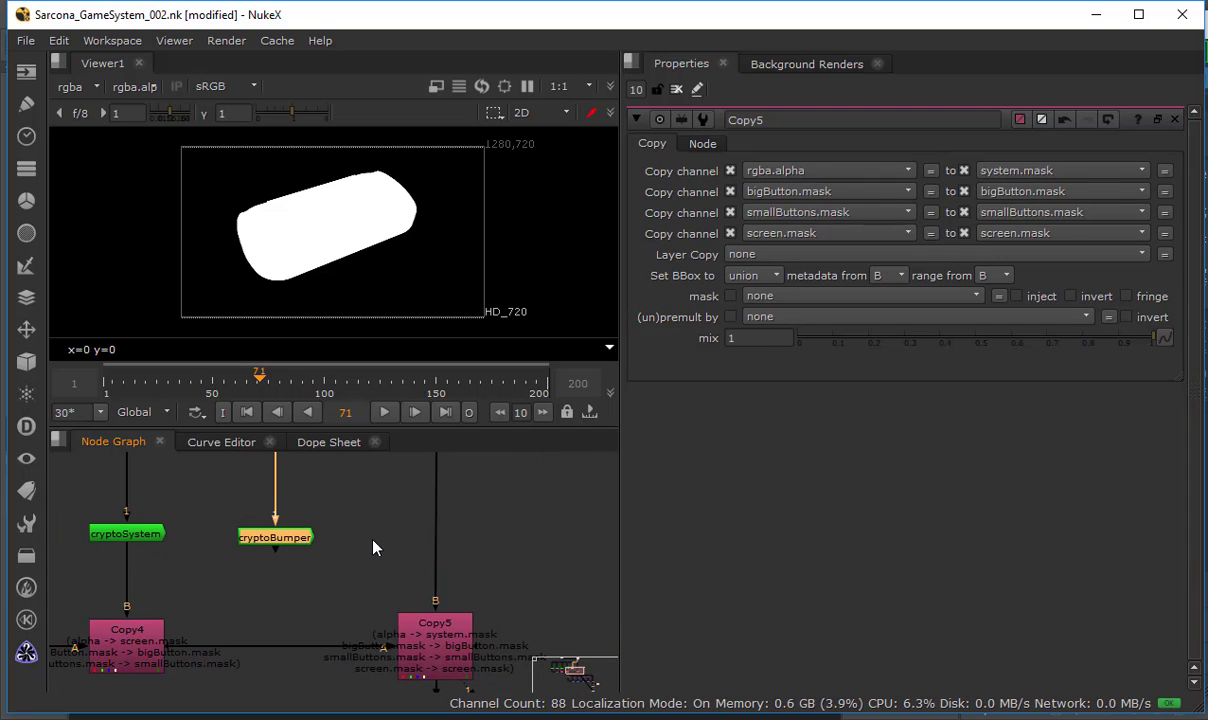
pyautogui.press('k')
pyautogui.moveTo(375, 538); pyautogui.dragTo(449, 538)
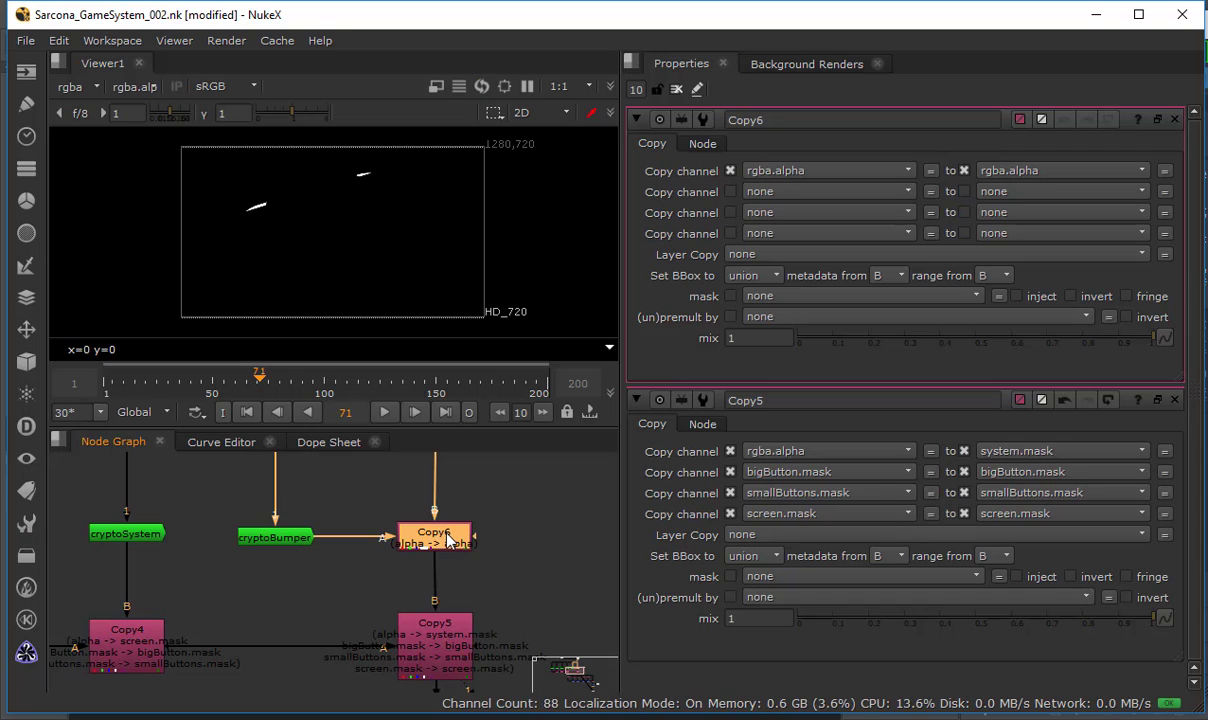
# Set Copy6's first channel copy from rgba.alpha to a new channel named bumper.mask in a new bumper layer, and align the node above Copy5.
pyautogui.click(1005, 177)
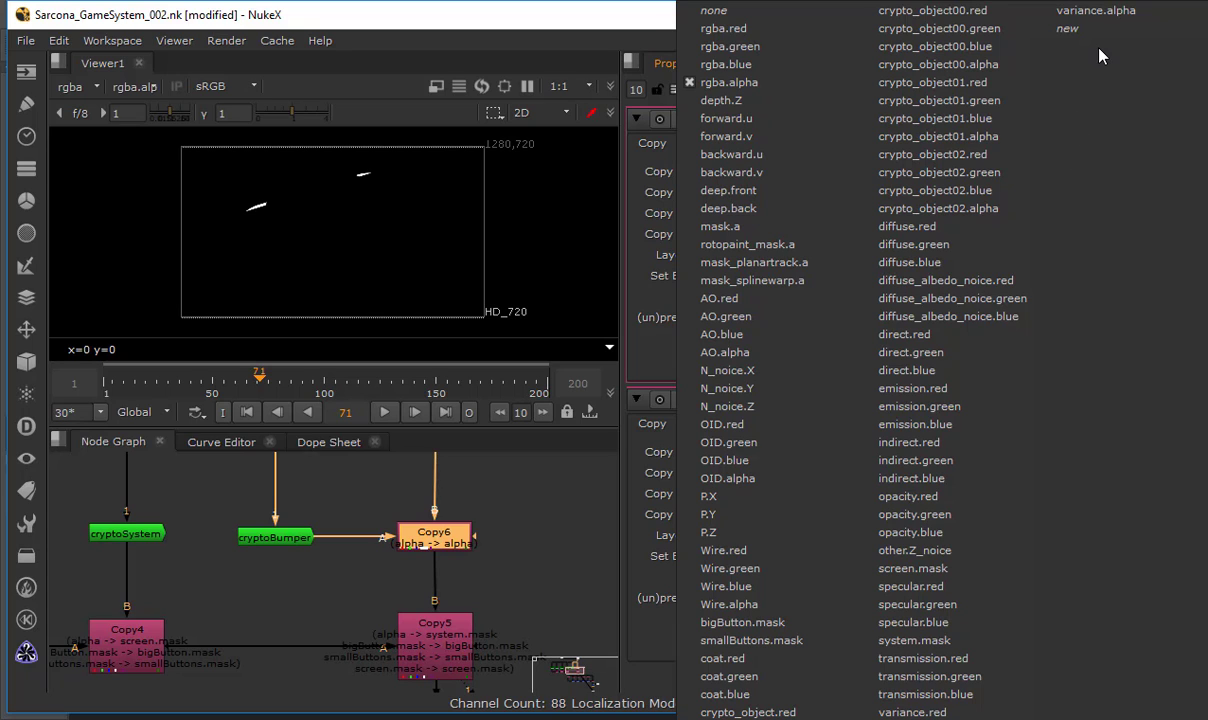
pyautogui.click(1068, 28)
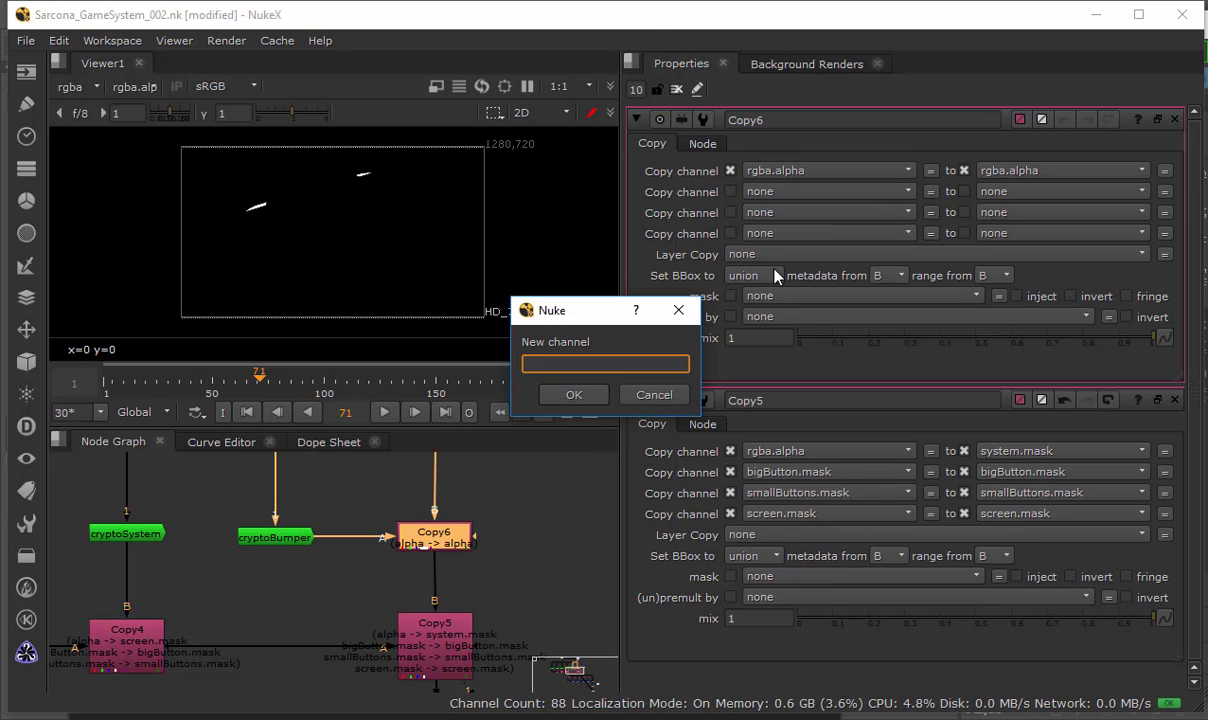
pyautogui.write('bumper.mask')
pyautogui.press('Return')
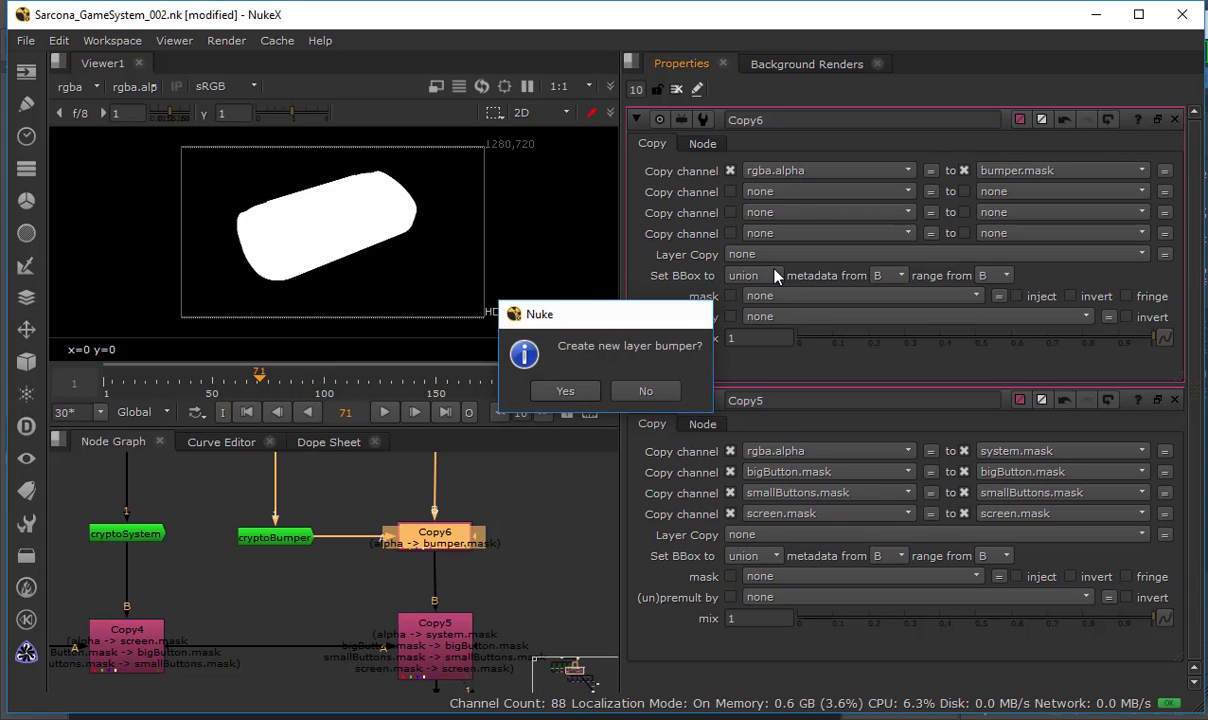
pyautogui.press('Return')
pyautogui.moveTo(452, 555); pyautogui.dragTo(474, 528, button='middle')
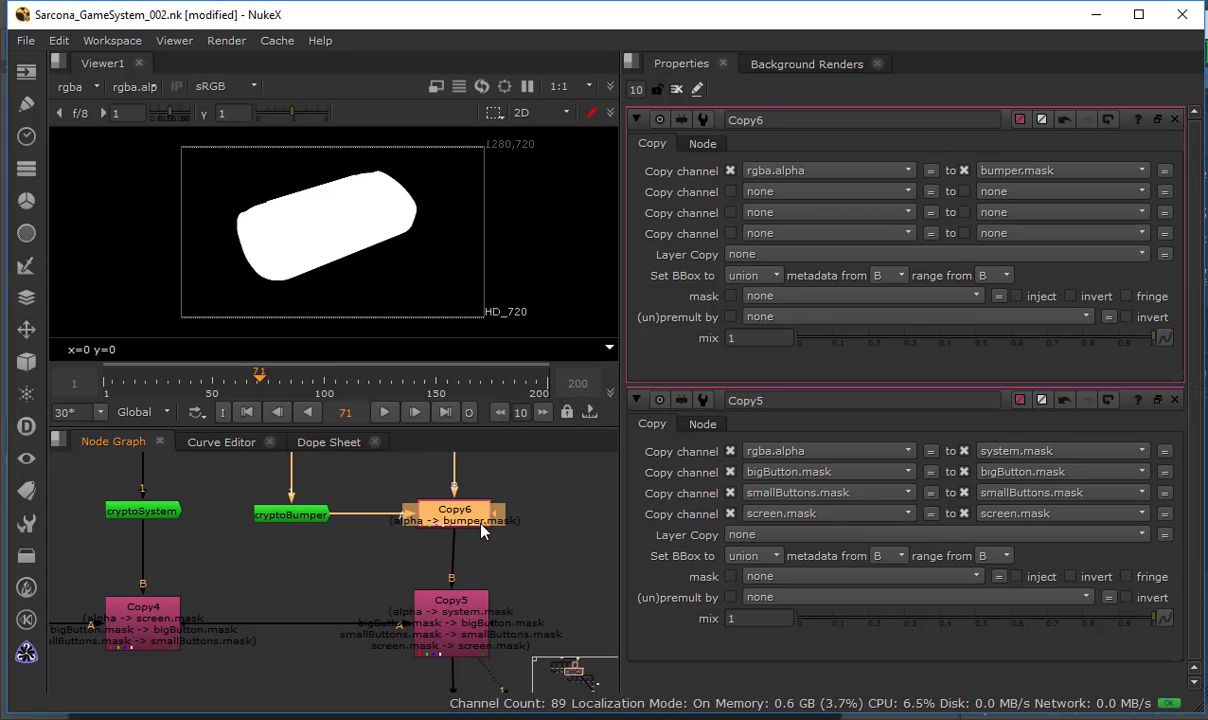
pyautogui.click(474, 526)
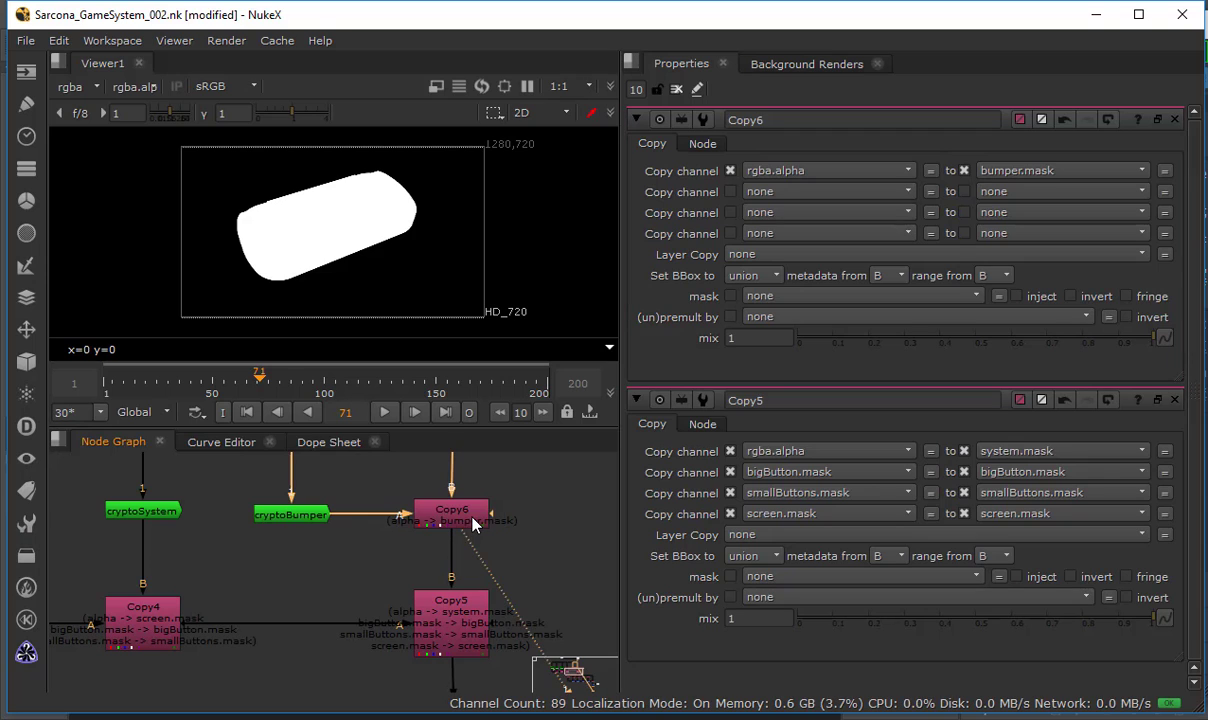
# View Copy5's output and check the bumper, bigButton, button and screen layers, returning to rgba.
pyautogui.click(468, 621)
pyautogui.press('1')
pyautogui.click(427, 560)
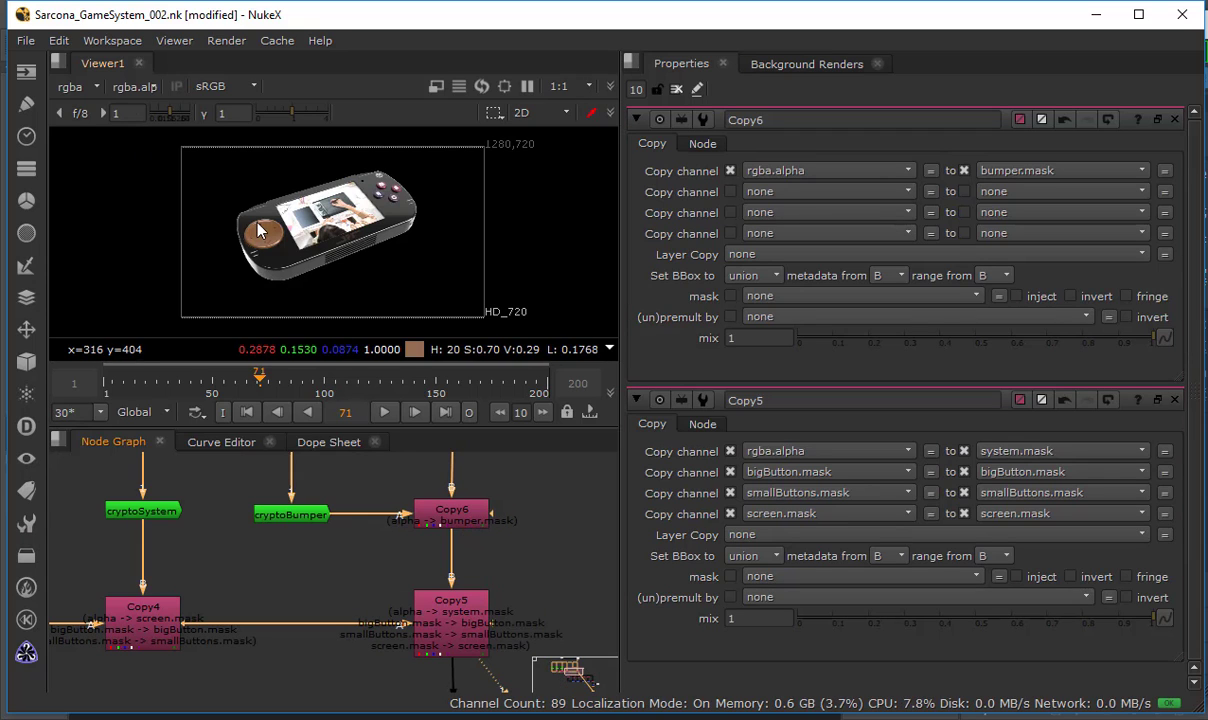
pyautogui.click(70, 90)
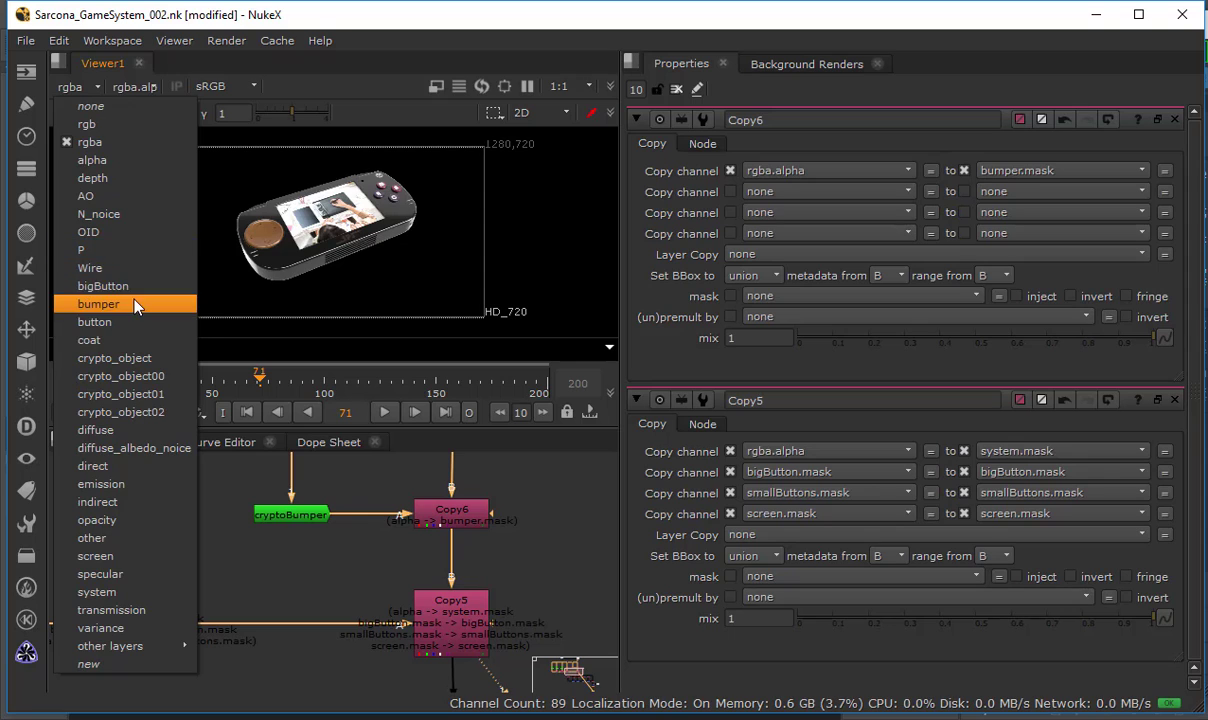
pyautogui.click(137, 306)
pyautogui.click(88, 87)
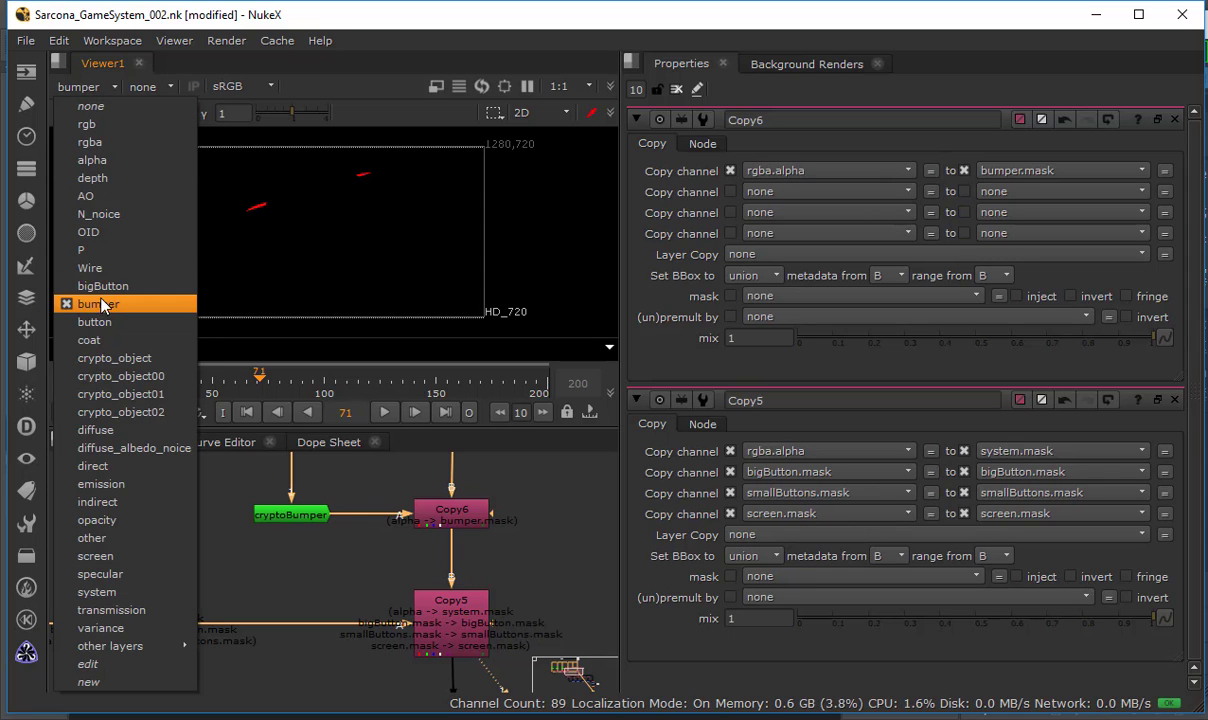
pyautogui.click(102, 286)
pyautogui.click(80, 88)
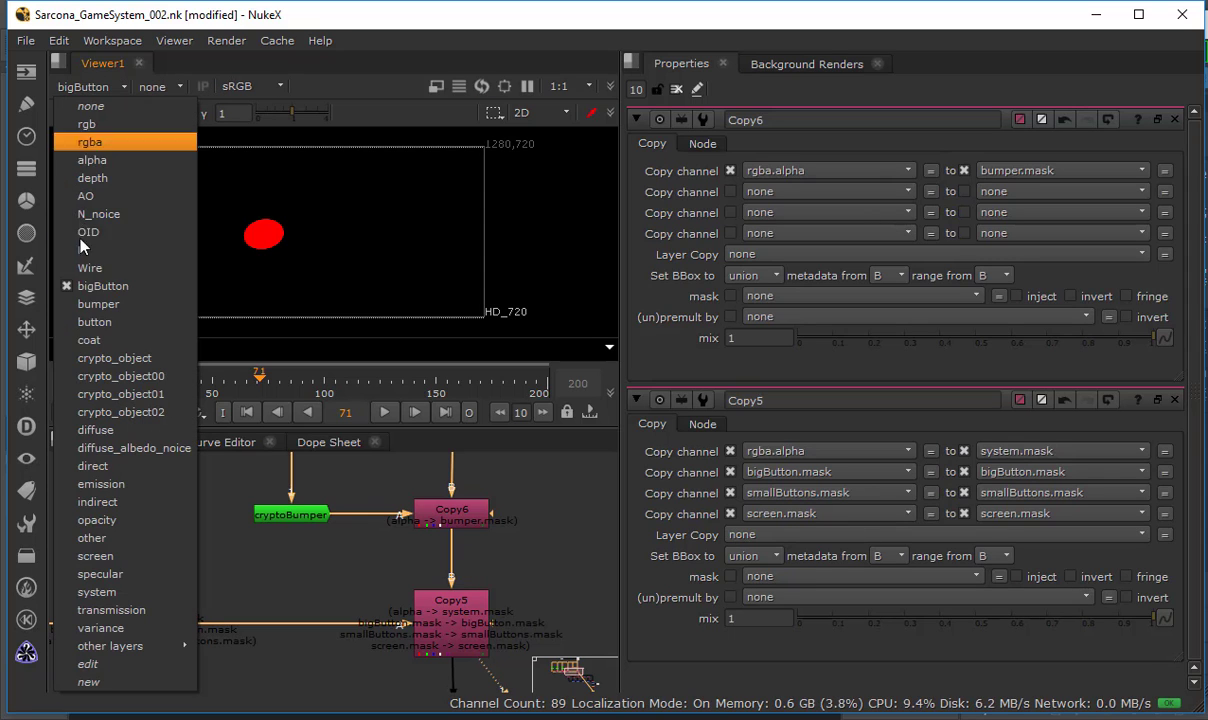
pyautogui.click(95, 321)
pyautogui.click(83, 86)
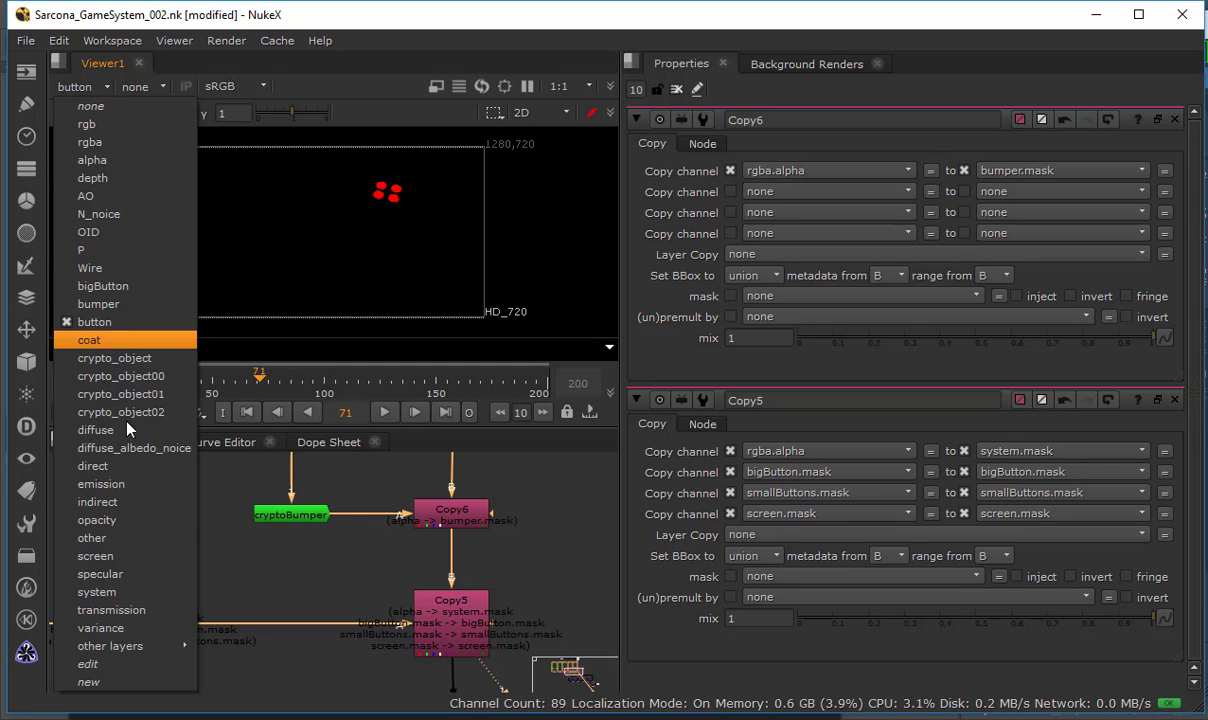
pyautogui.click(130, 560)
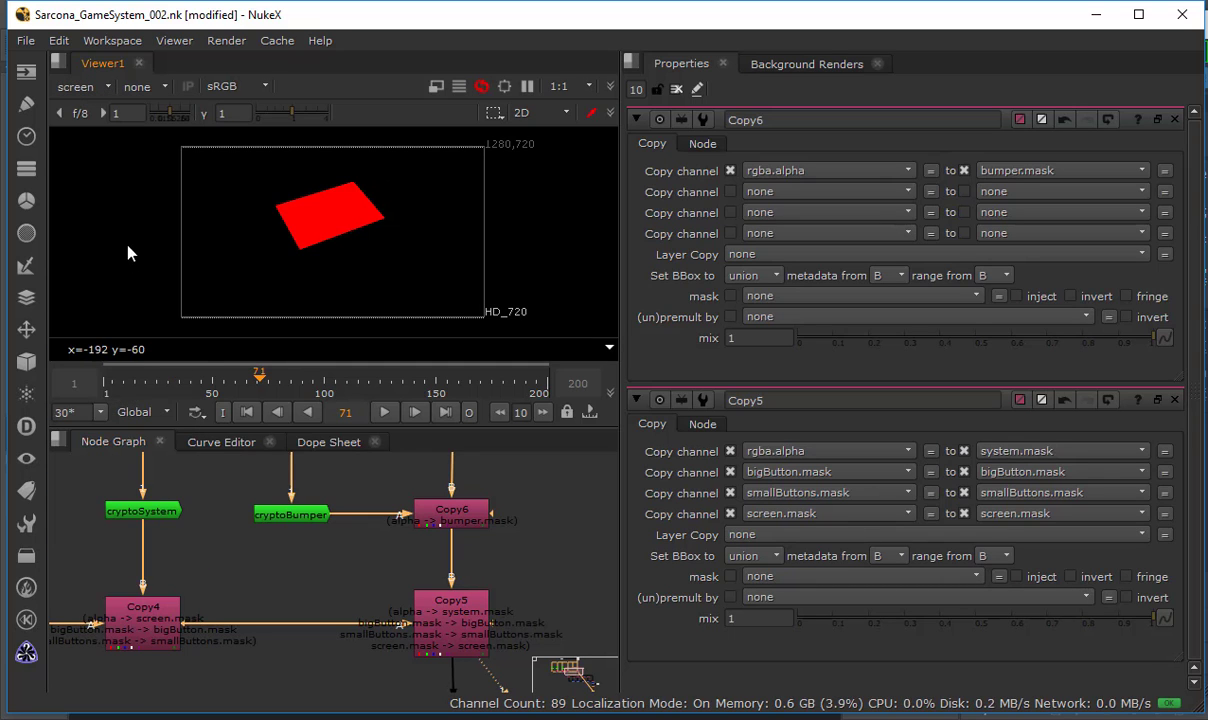
pyautogui.click(88, 86)
pyautogui.click(105, 141)
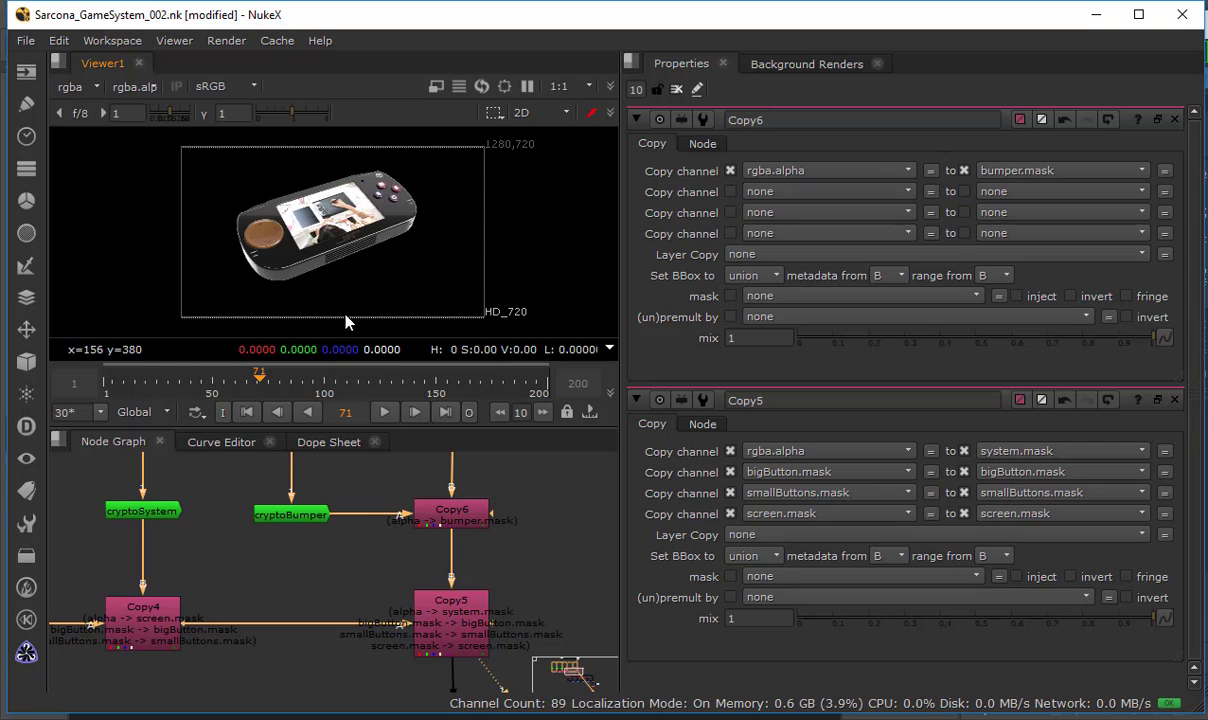
# Maximize the node graph and trace how cryptoBumper, Copy6 and Copy5 feed the main pipe.
pyautogui.press('space')
pyautogui.scroll(2, 760, 318)
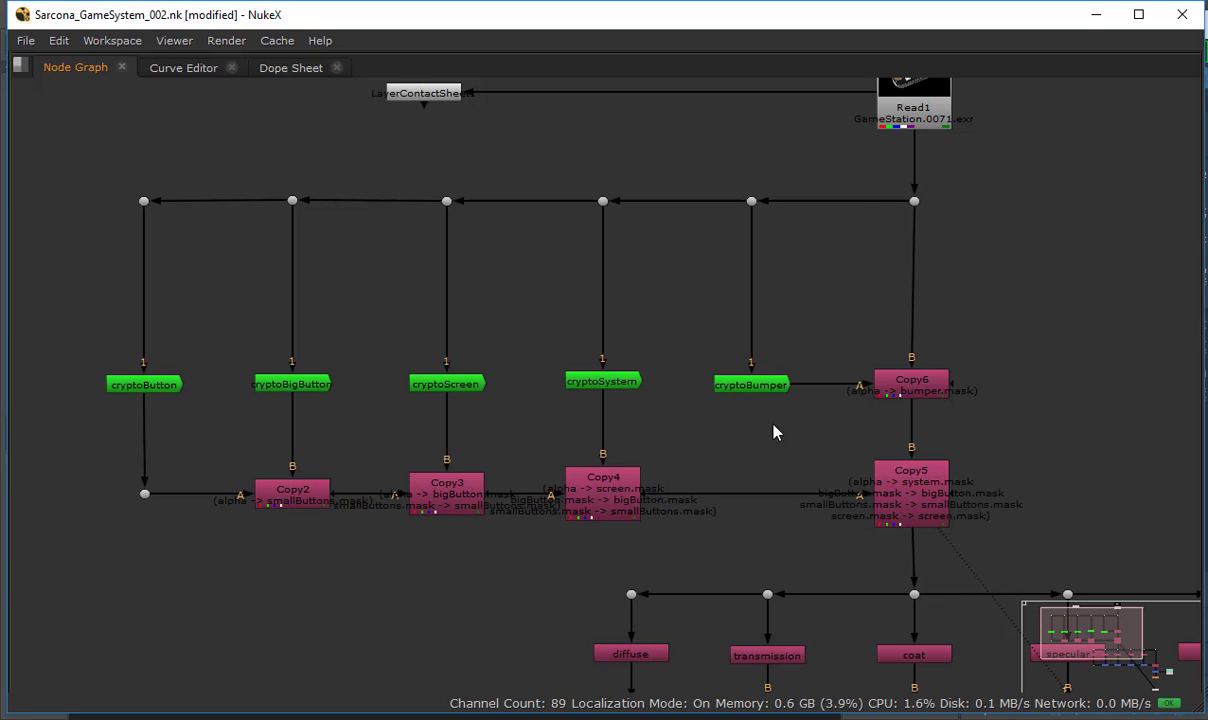
pyautogui.click(750, 390)
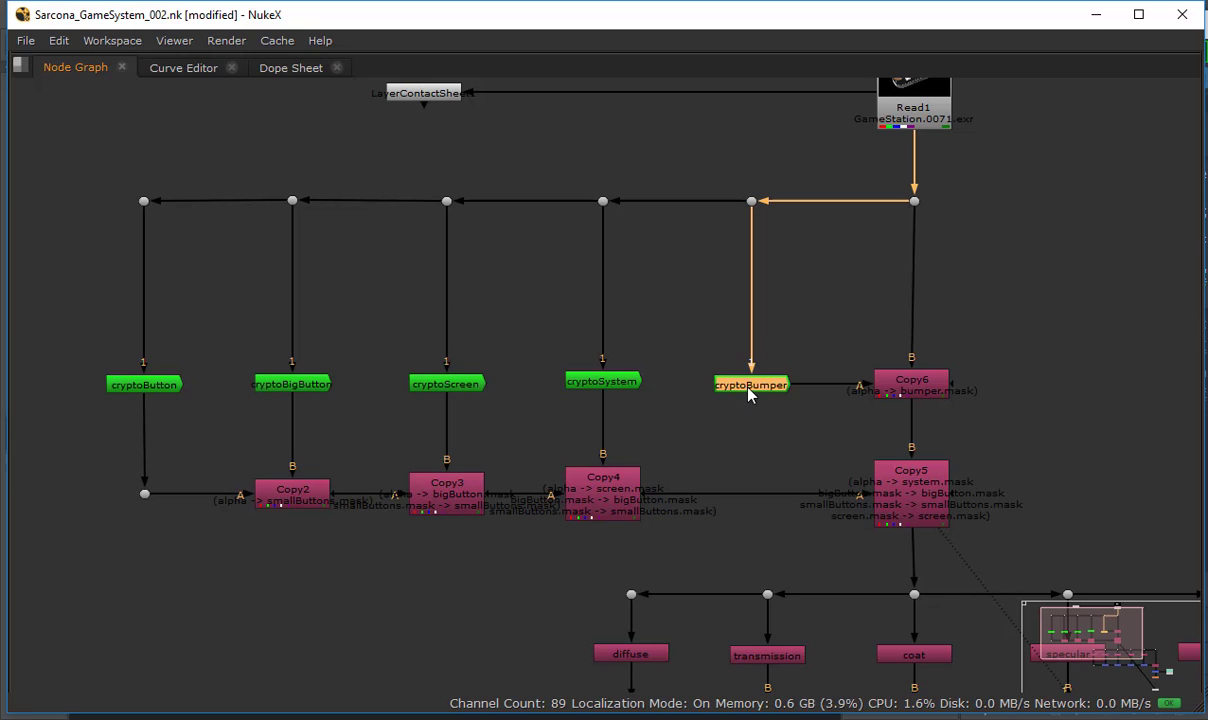
pyautogui.click(905, 388)
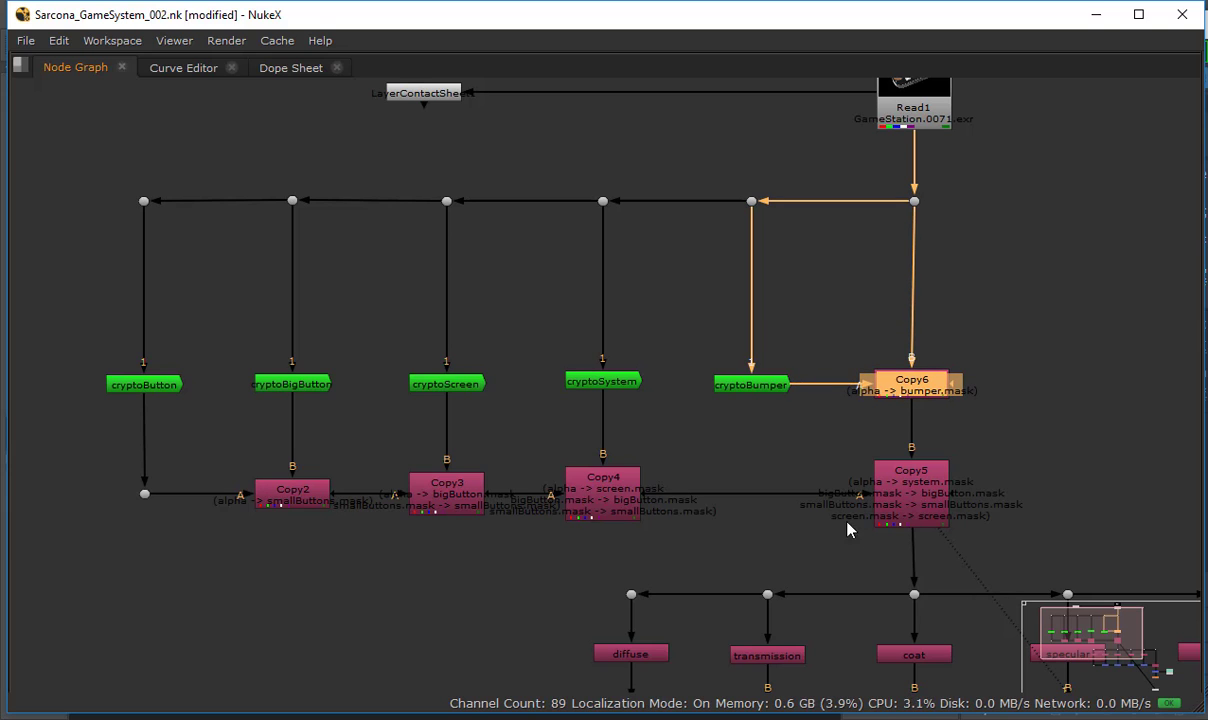
pyautogui.click(927, 484)
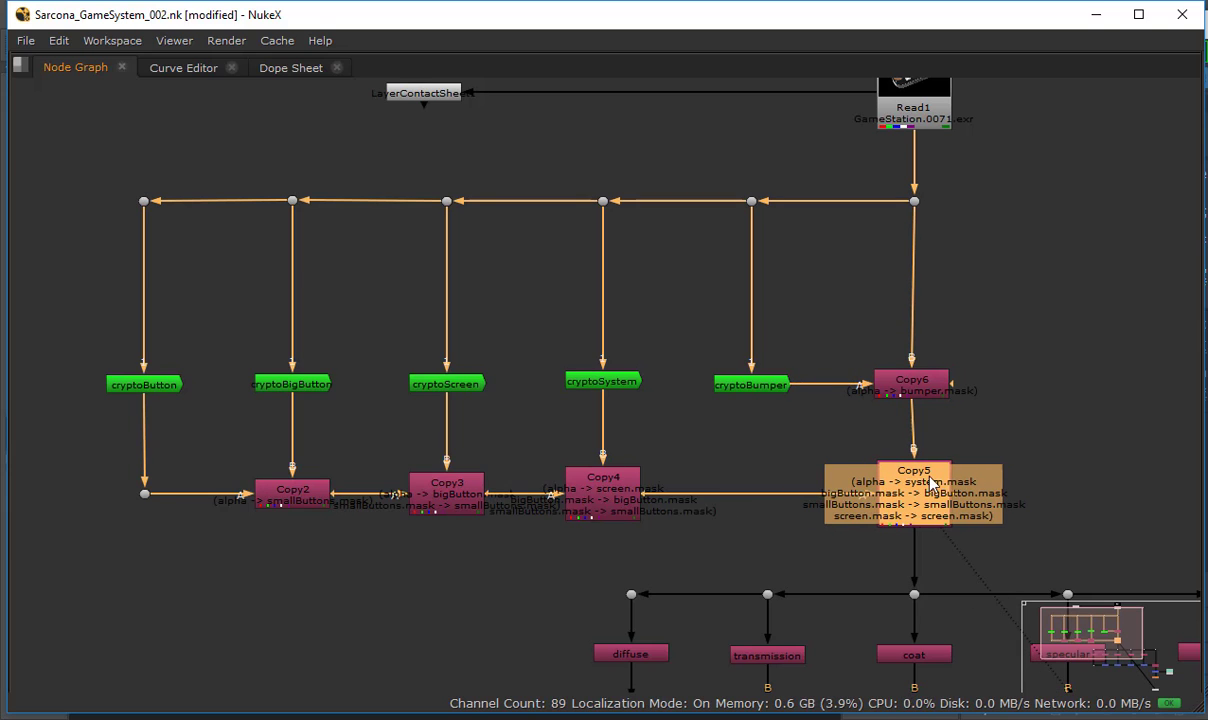
# Undo the Copy6 insertion and the Copy5 relocation, back to Copy5 connected under cryptoBumper.
pyautogui.press('ctrl')
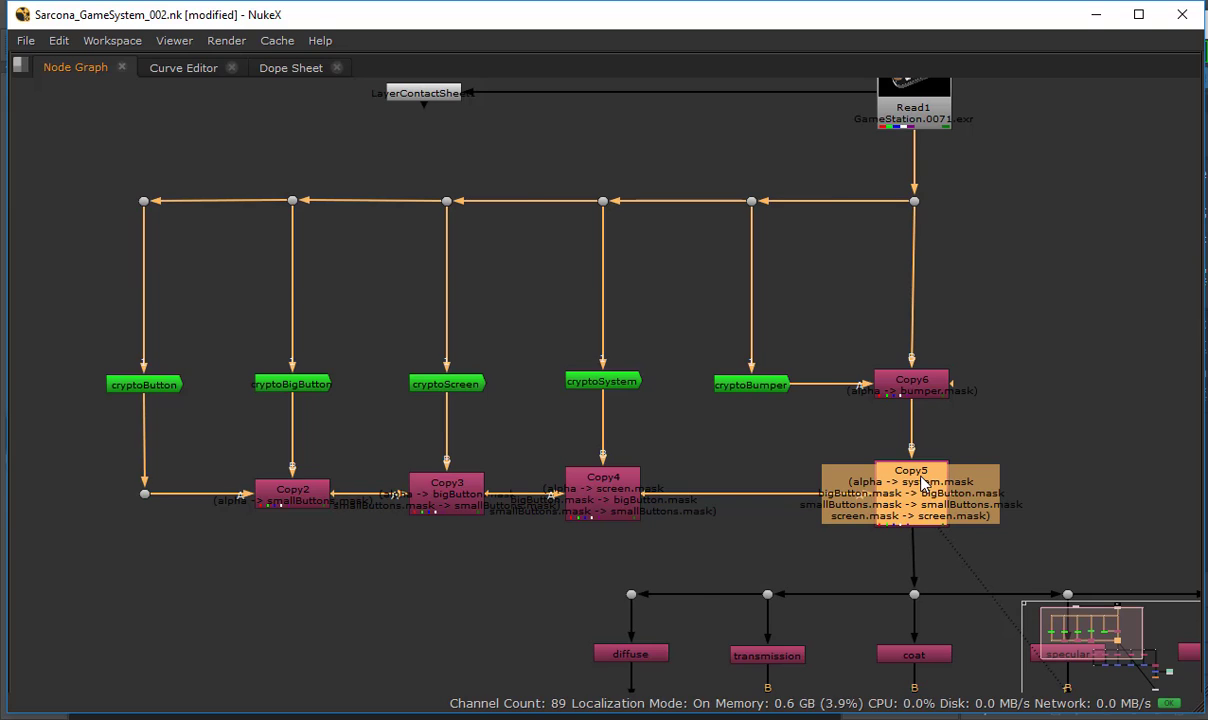
pyautogui.hotkey('ctrl', 'z')
pyautogui.hotkey('ctrl', 'z')
pyautogui.hotkey('ctrl', 'z')
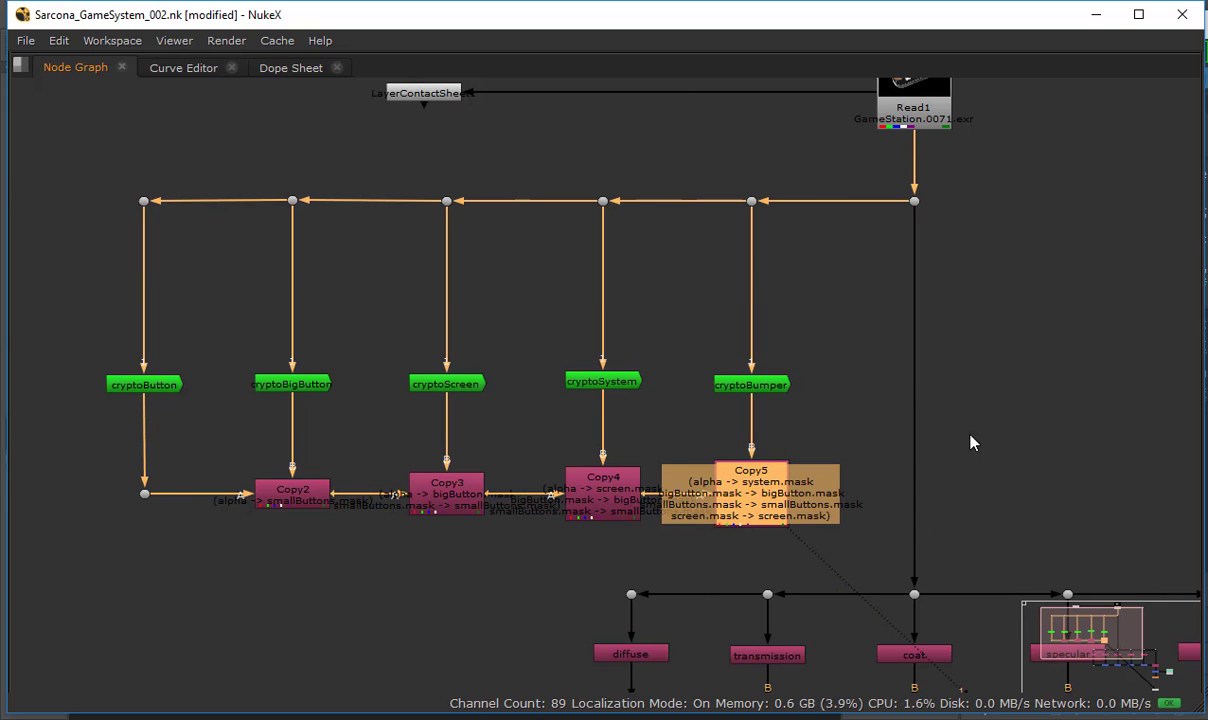
# Detach Copy5 from cryptoBumper and insert it into the main pipe below Read1, above the render pass branches.
pyautogui.click(860, 472)
pyautogui.moveTo(780, 466); pyautogui.dragTo(685, 488, button='middle')
pyautogui.click(690, 486)
pyautogui.moveTo(703, 490); pyautogui.dragTo(720, 490)
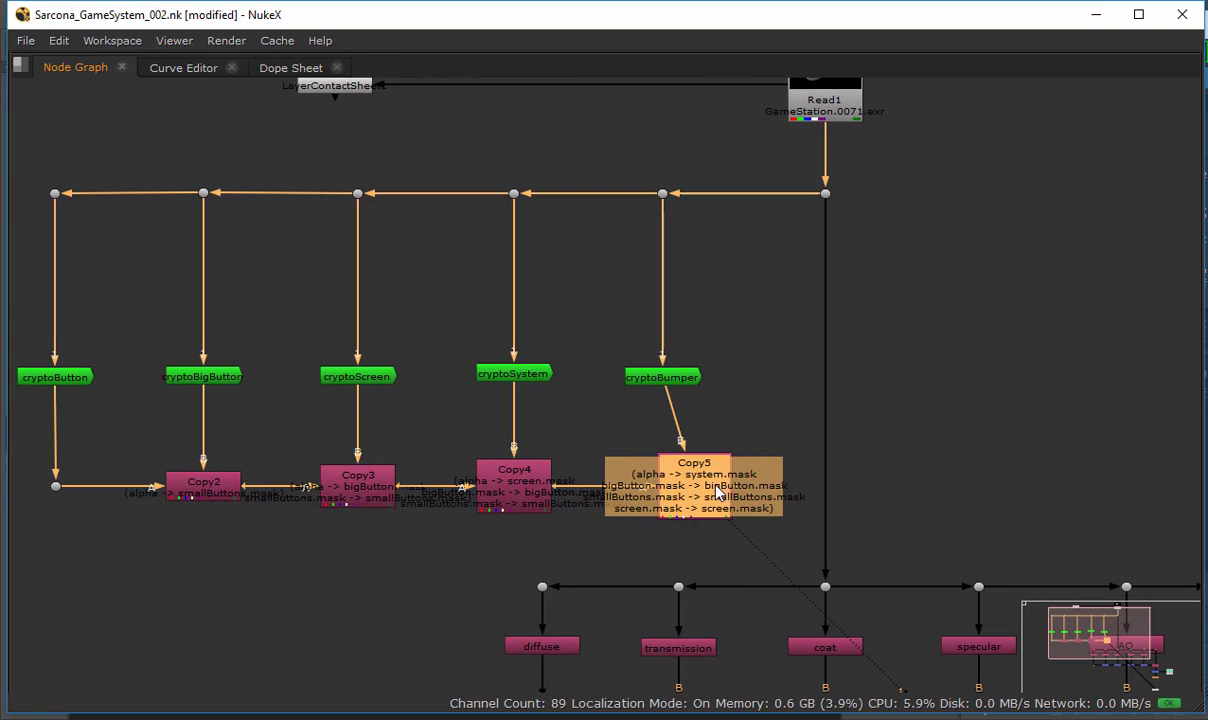
pyautogui.moveTo(666, 398); pyautogui.dragTo(609, 423)
pyautogui.moveTo(697, 484); pyautogui.dragTo(824, 485)
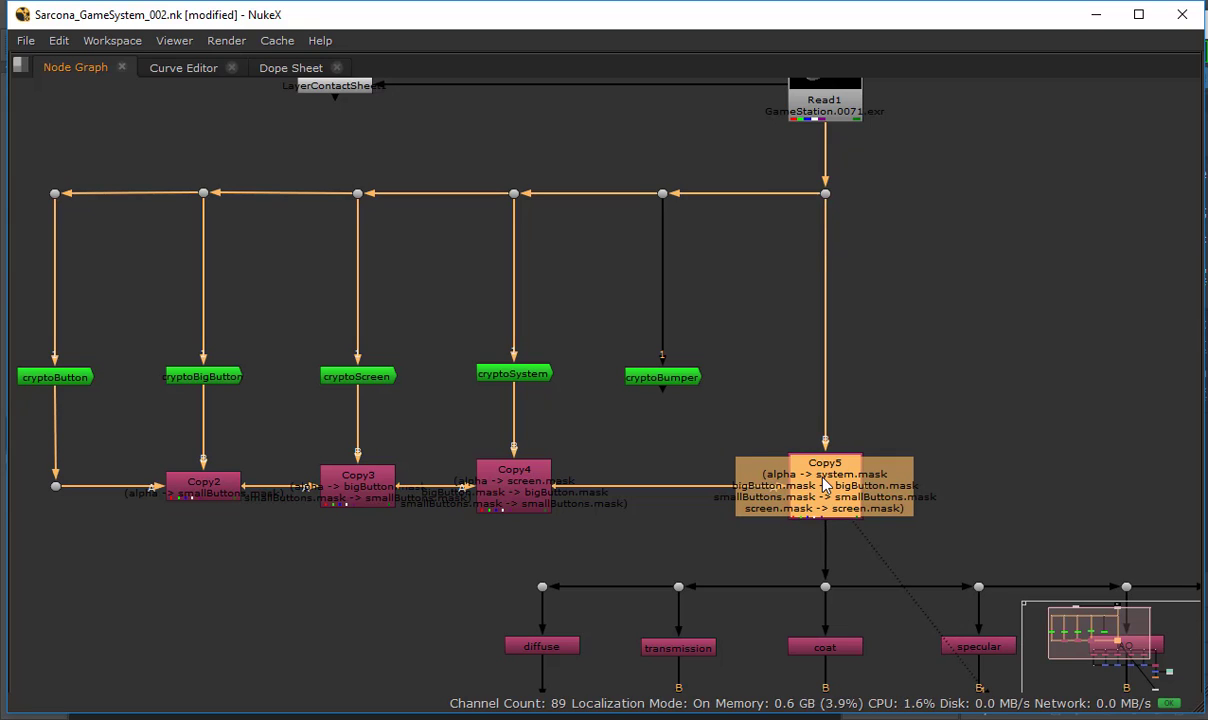
# Add a Copy node with its A input on cryptoBumper and insert it into the main pipe above Copy5.
pyautogui.click(758, 357)
pyautogui.press('k')
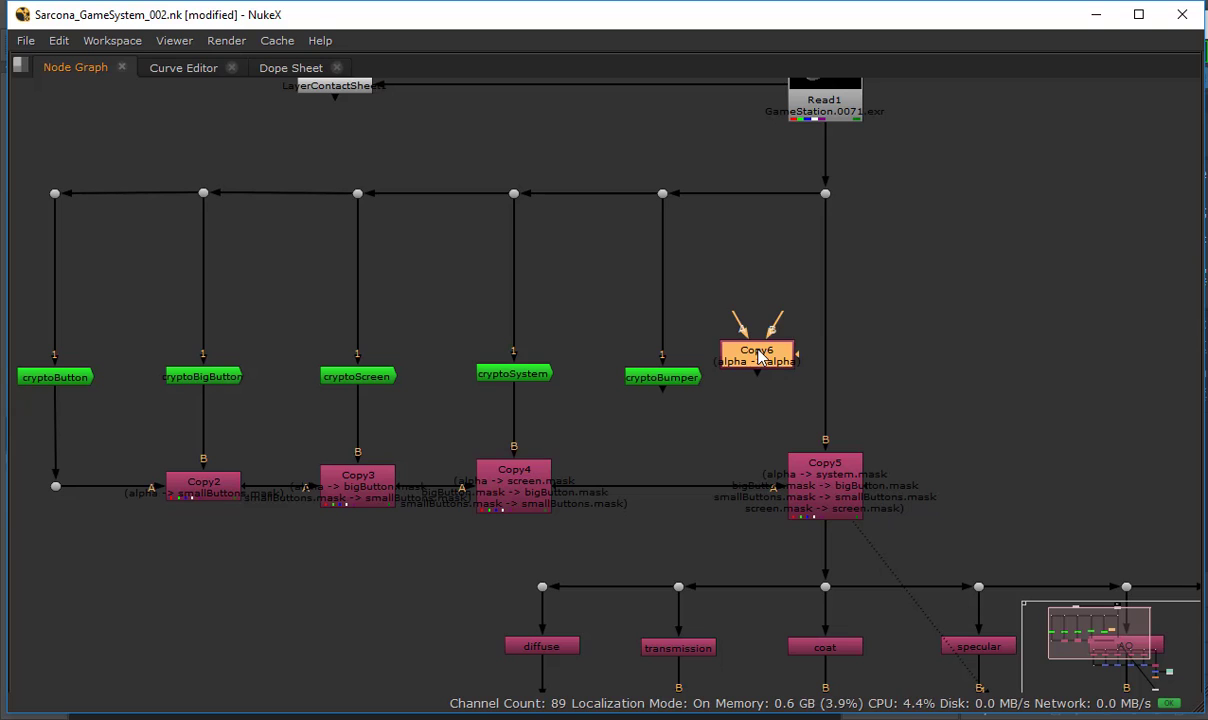
pyautogui.moveTo(735, 318); pyautogui.dragTo(679, 383)
pyautogui.moveTo(747, 354); pyautogui.dragTo(826, 373)
# Set Copy6's first channel copy from rgba.alpha to bumper.mask.
pyautogui.press('space')
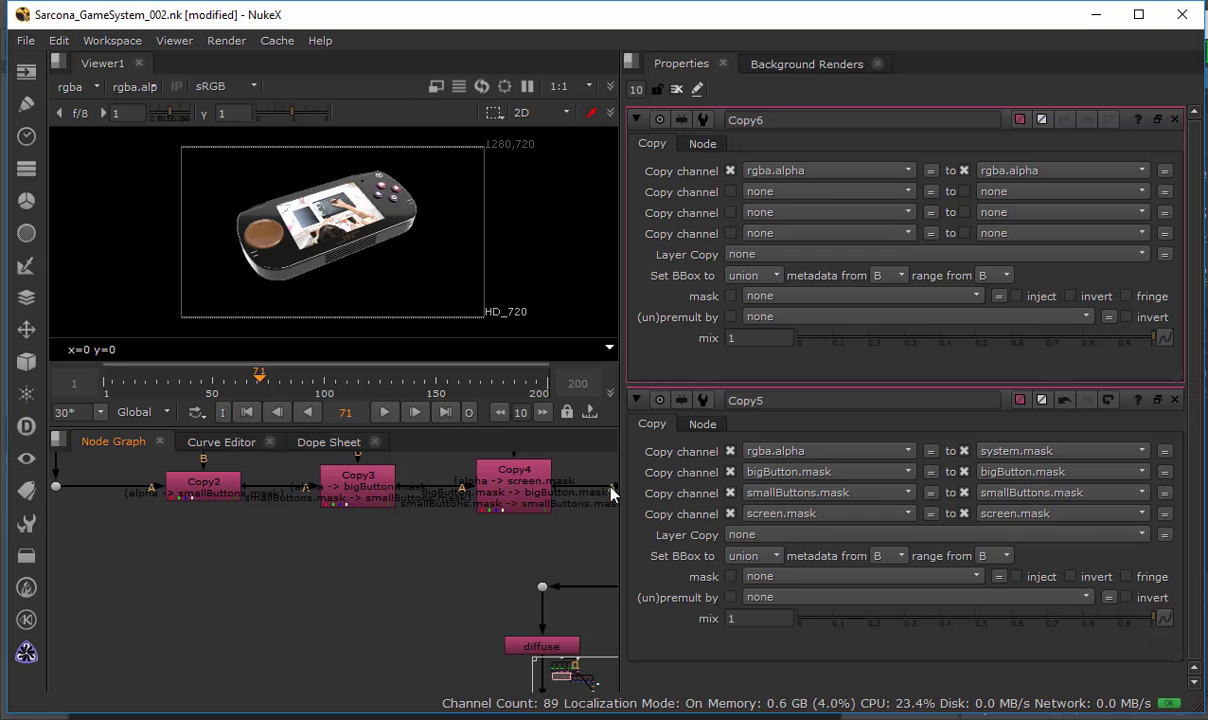
pyautogui.click(1000, 171)
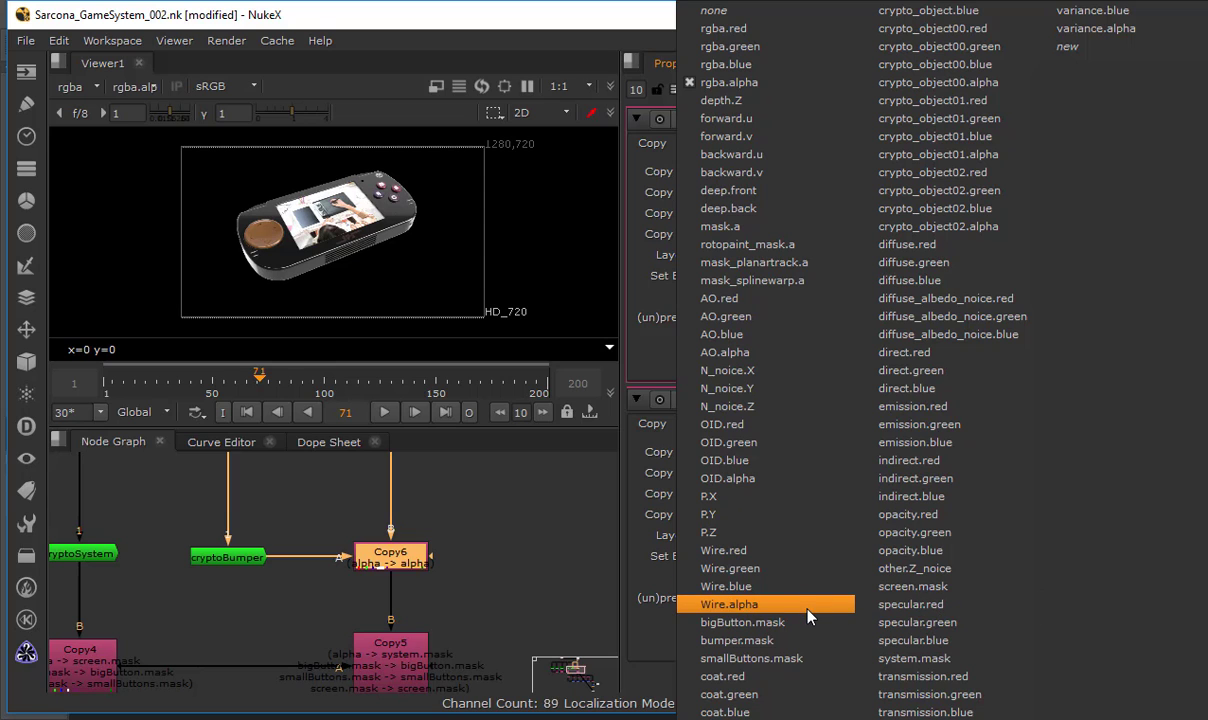
pyautogui.click(480, 551)
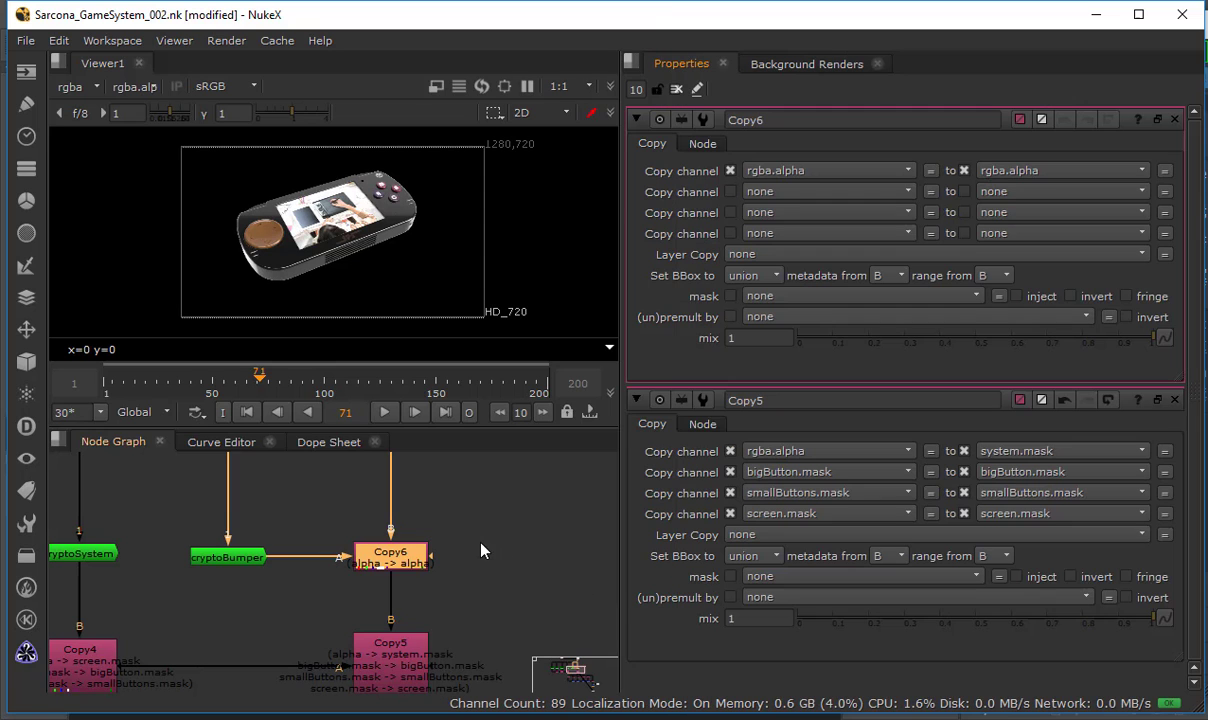
pyautogui.click(1000, 171)
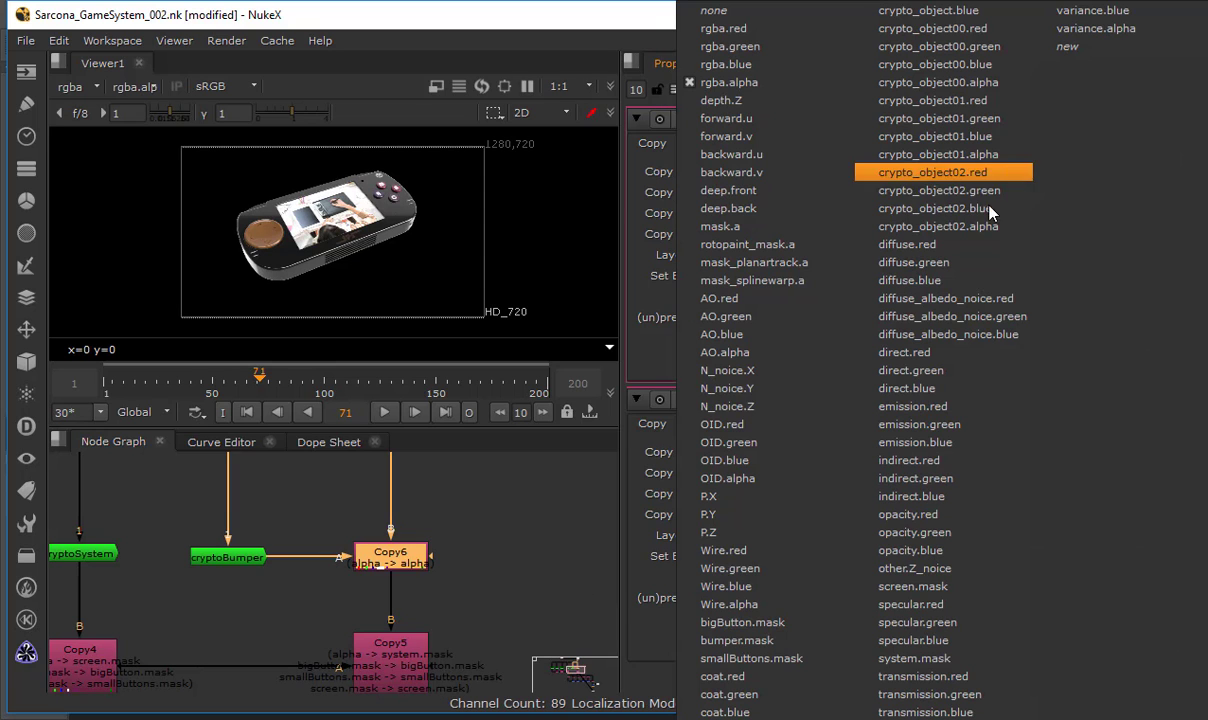
pyautogui.click(745, 640)
pyautogui.scroll(2, 556, 498)
pyautogui.moveTo(536, 569); pyautogui.dragTo(569, 528, button='middle')
pyautogui.moveTo(487, 626); pyautogui.dragTo(494, 589, button='middle')
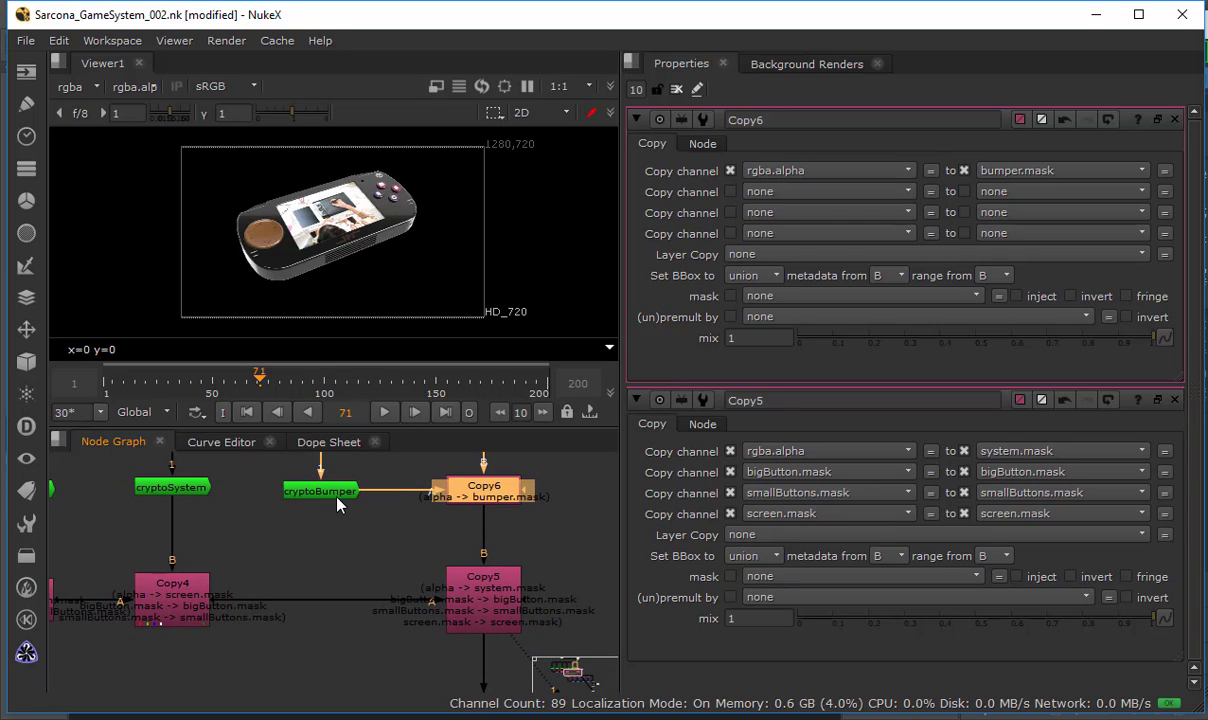
# Maximize the node graph and examine the Read node, the render pass section and the Cryptomatte matte section.
pyautogui.press('space')
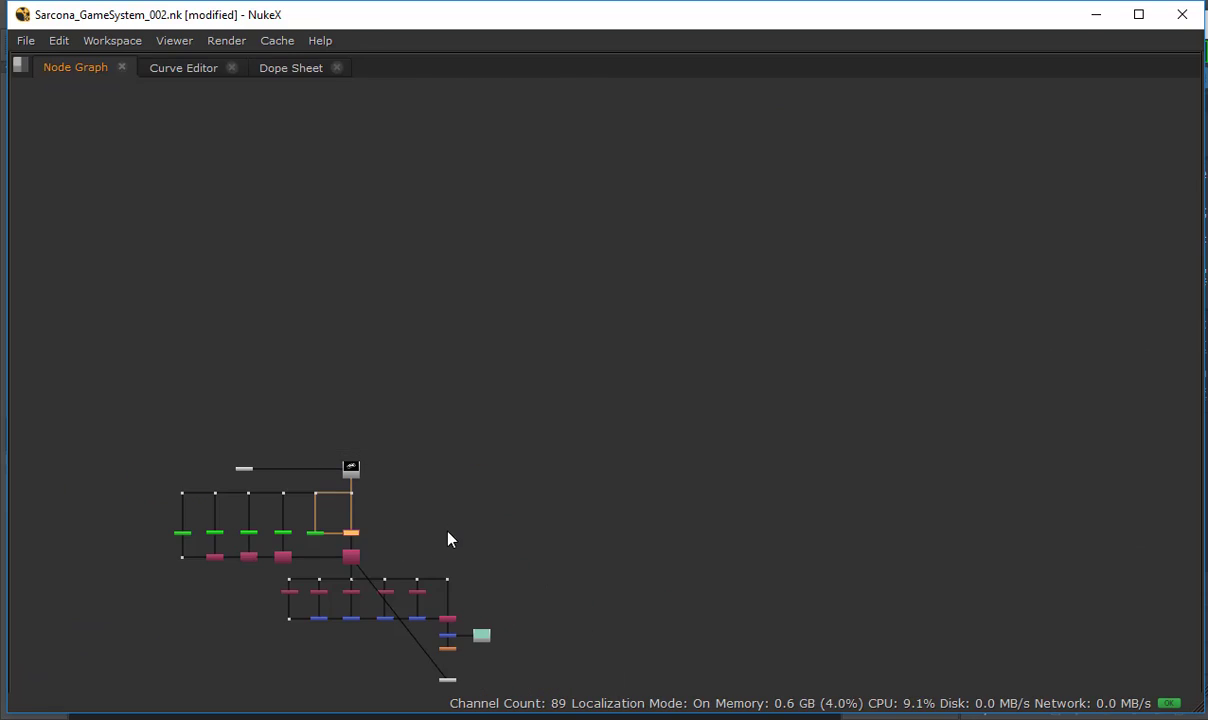
pyautogui.scroll(8, 787, 310)
pyautogui.click(787, 333)
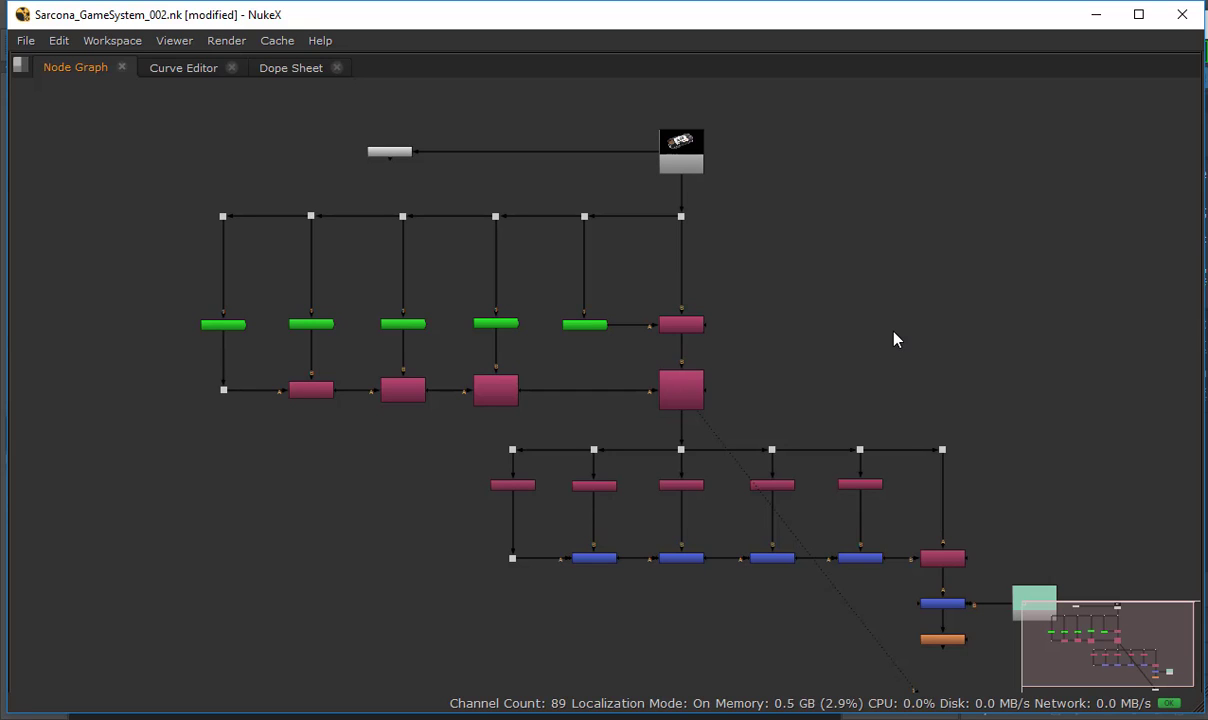
pyautogui.moveTo(642, 112); pyautogui.dragTo(758, 212)
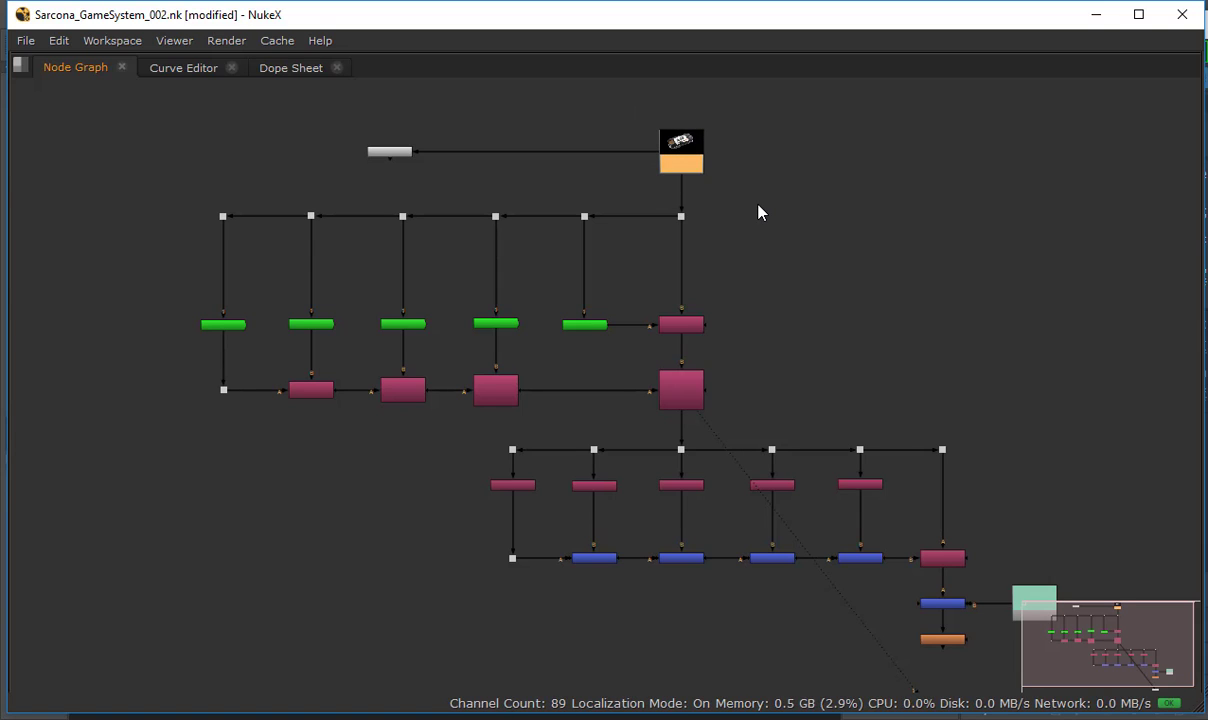
pyautogui.moveTo(452, 431); pyautogui.dragTo(983, 598)
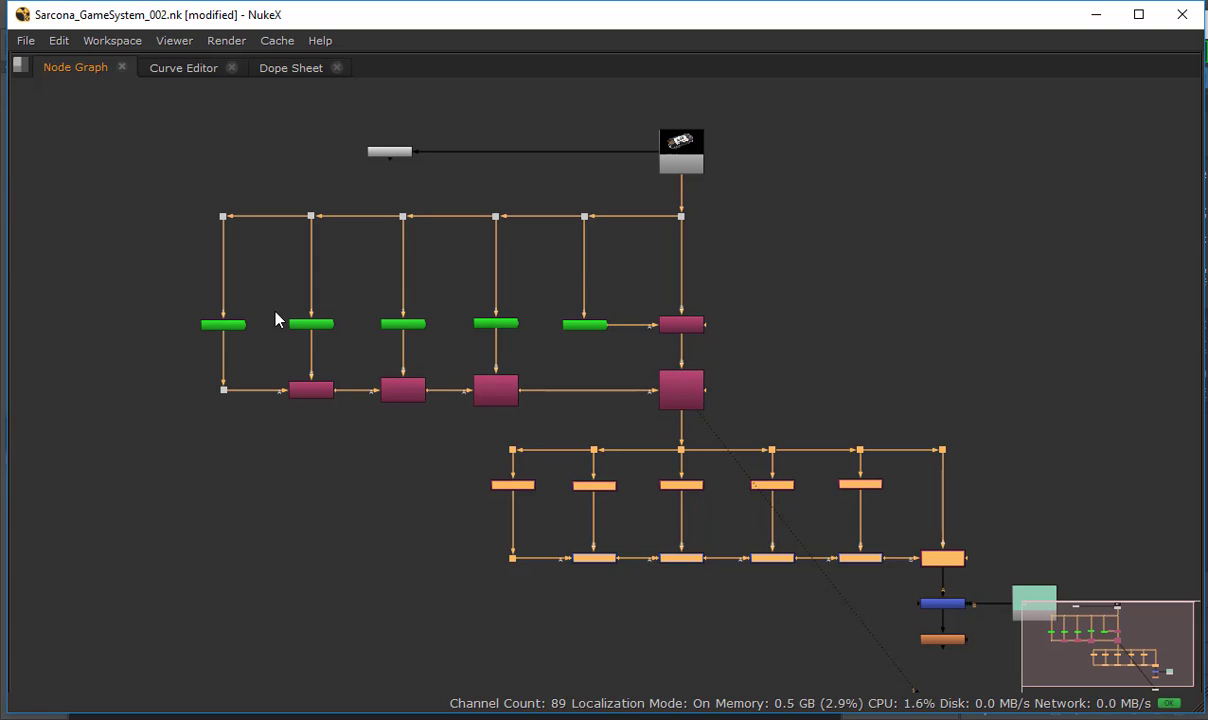
pyautogui.moveTo(183, 275); pyautogui.dragTo(752, 440)
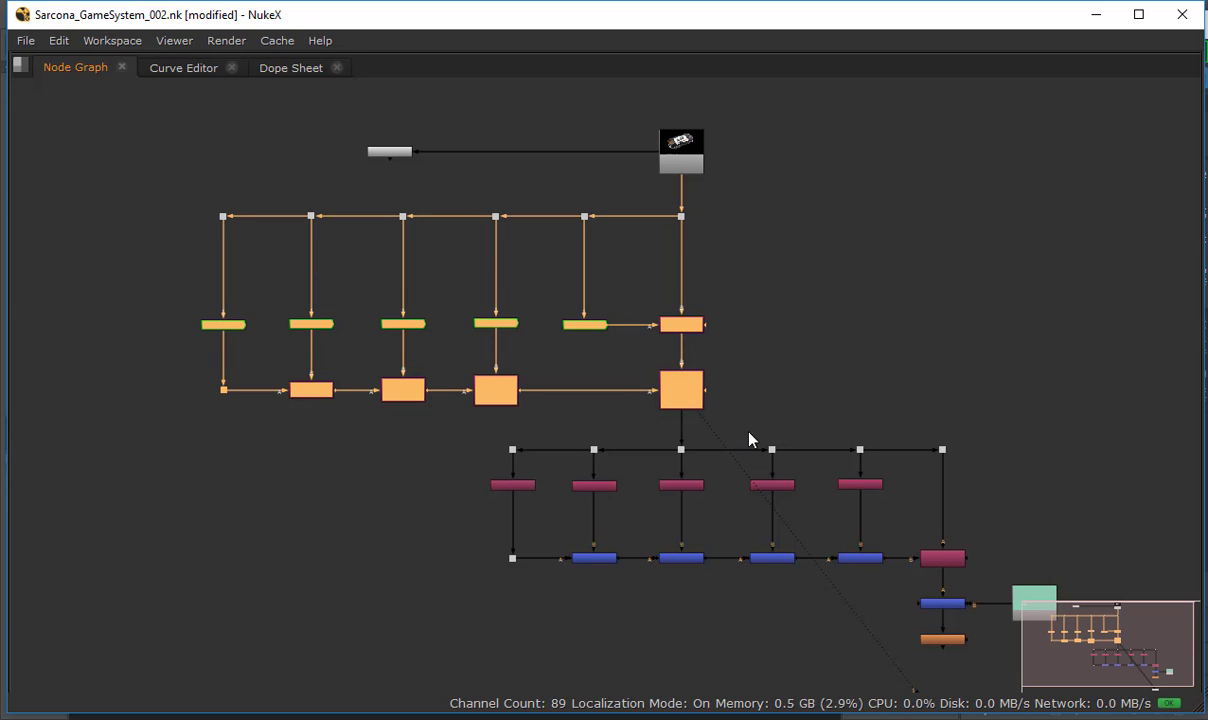
pyautogui.click(795, 332)
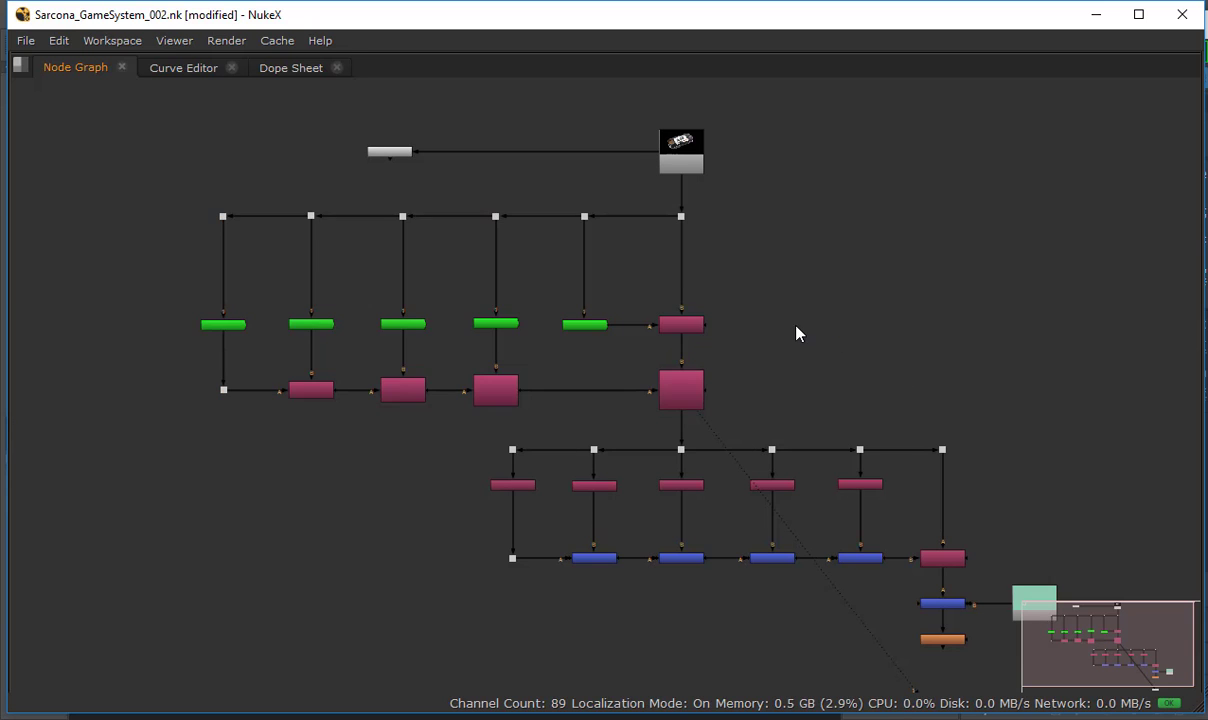
# Check the bigButton, bumper, button and screen layers at Copy5's output in the viewer, returning to rgba.
pyautogui.scroll(3, 795, 332)
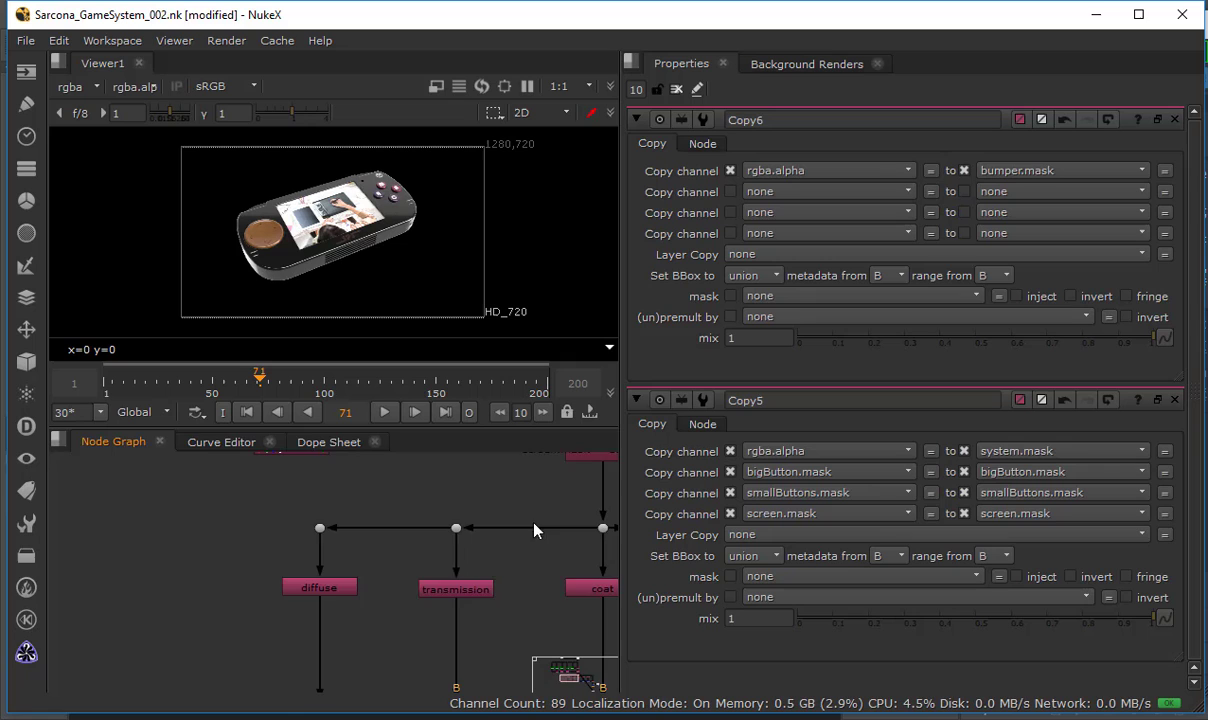
pyautogui.moveTo(535, 530); pyautogui.dragTo(394, 507, button='middle')
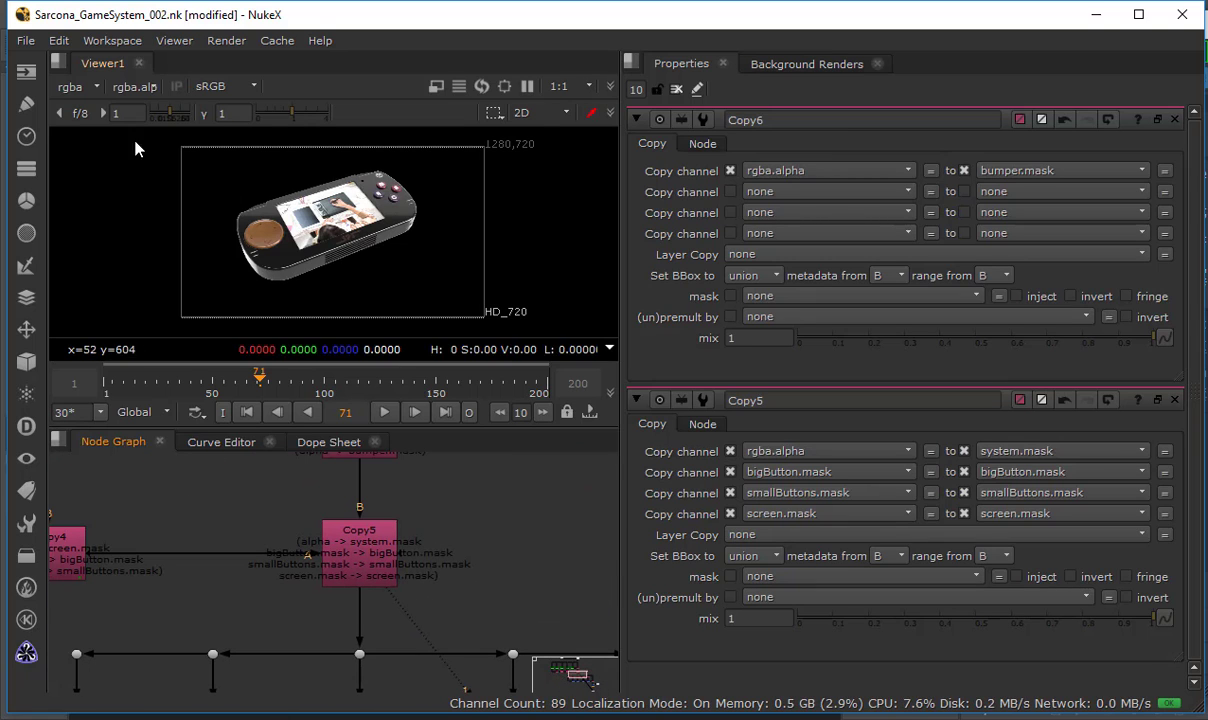
pyautogui.click(78, 86)
pyautogui.click(111, 287)
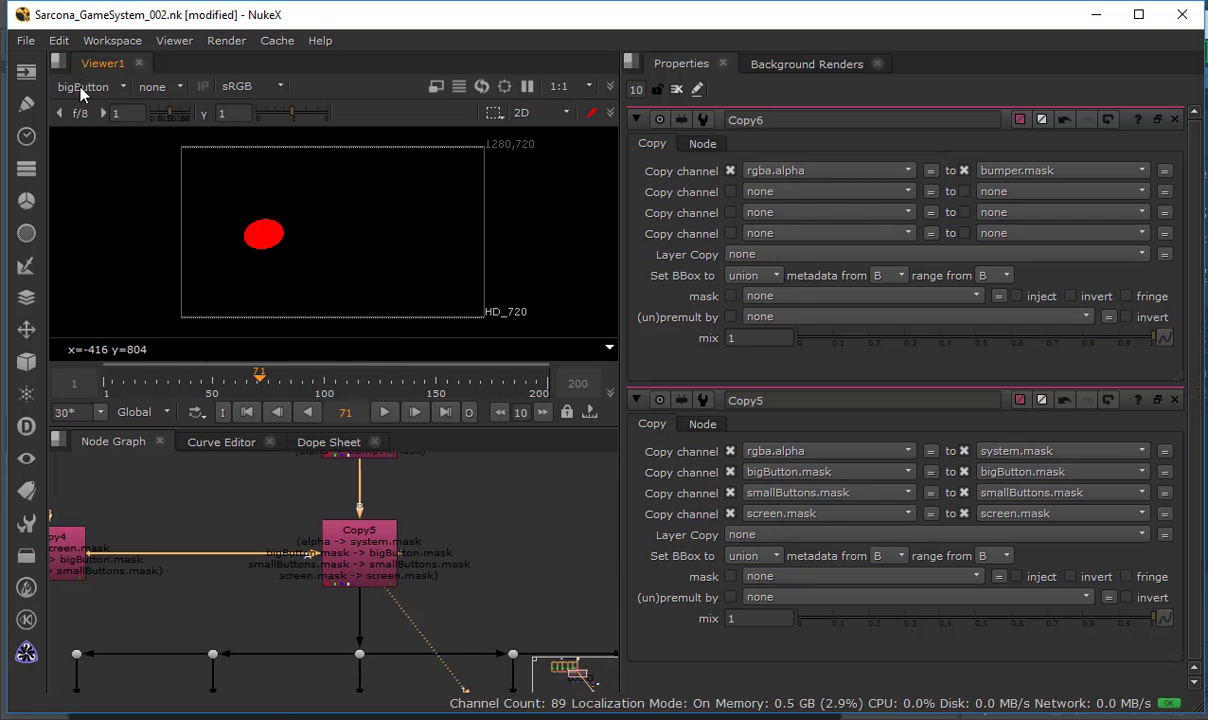
pyautogui.click(80, 87)
pyautogui.click(95, 300)
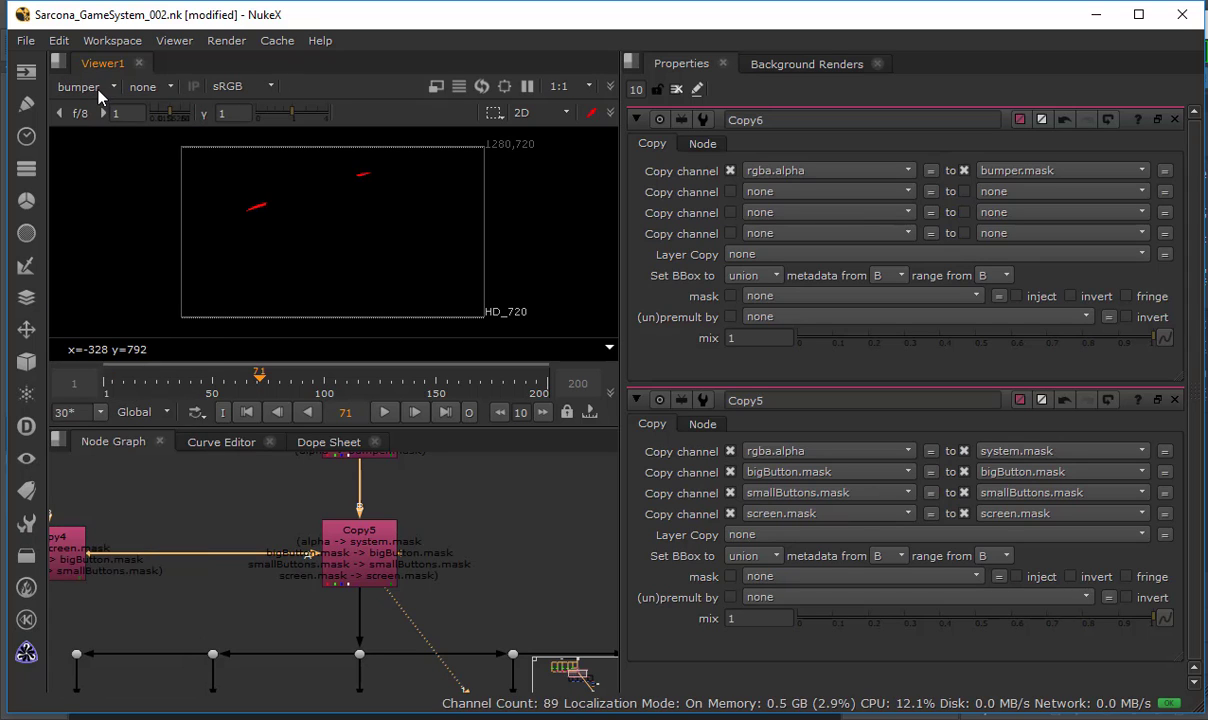
pyautogui.click(80, 87)
pyautogui.click(88, 305)
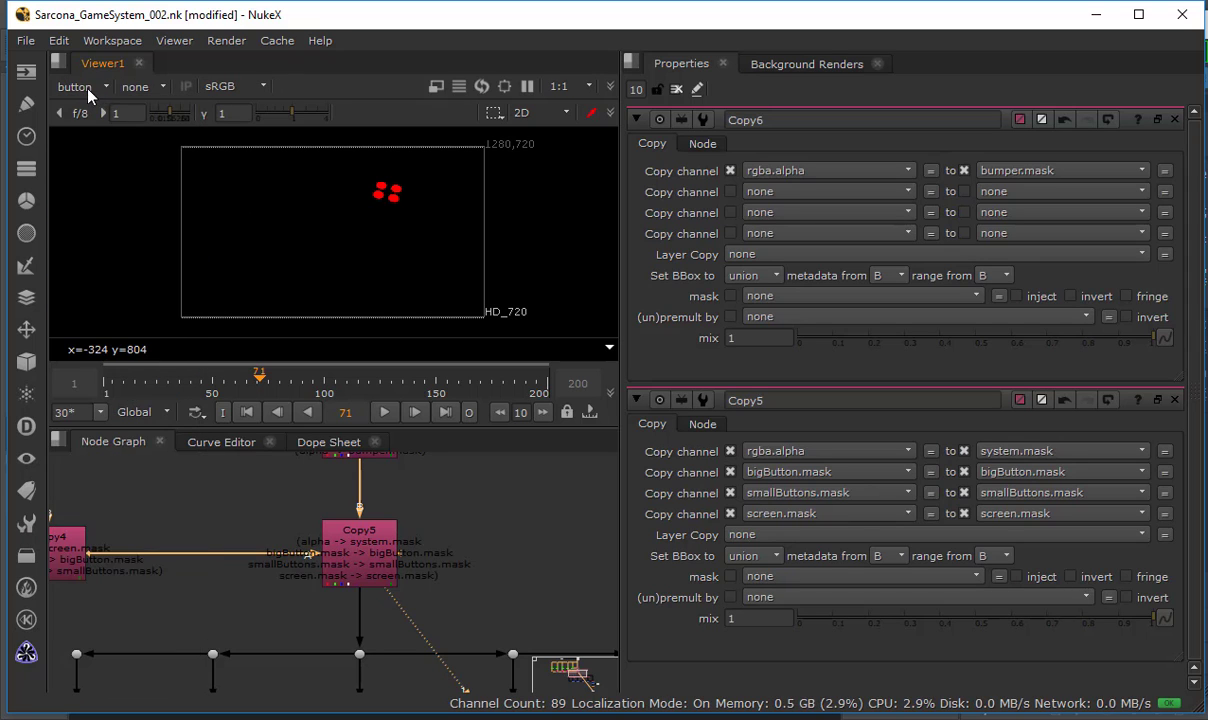
pyautogui.click(80, 87)
pyautogui.click(133, 557)
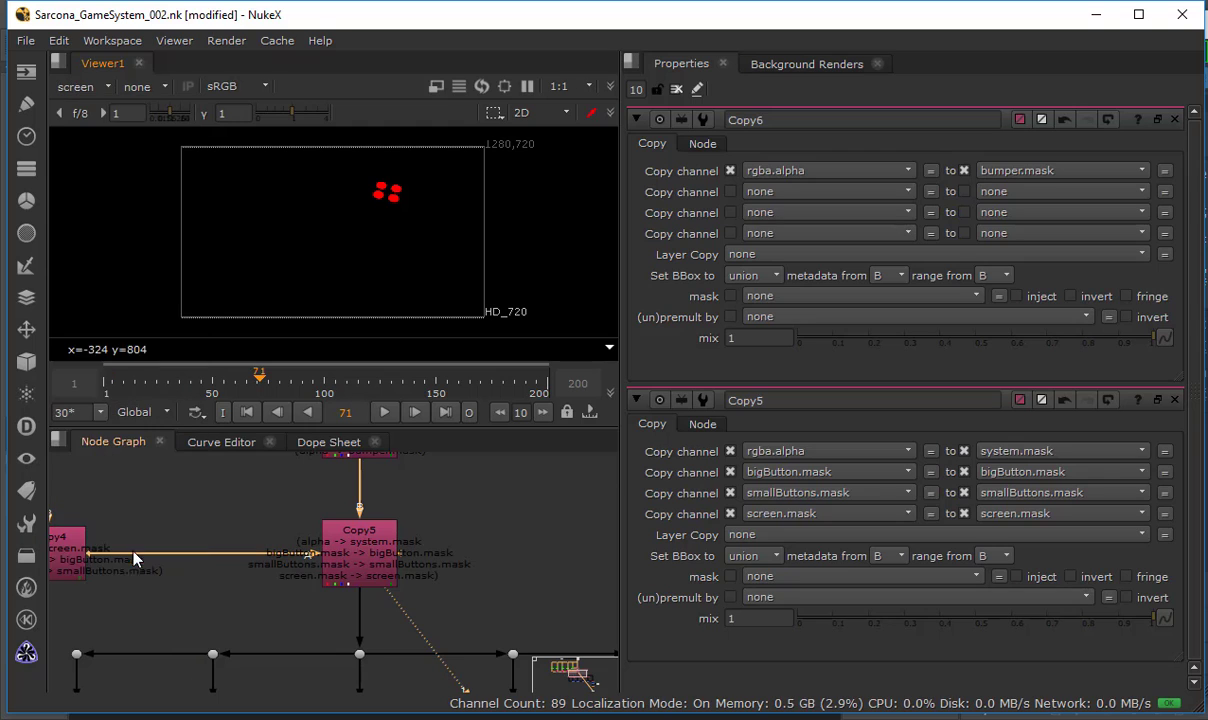
pyautogui.click(102, 87)
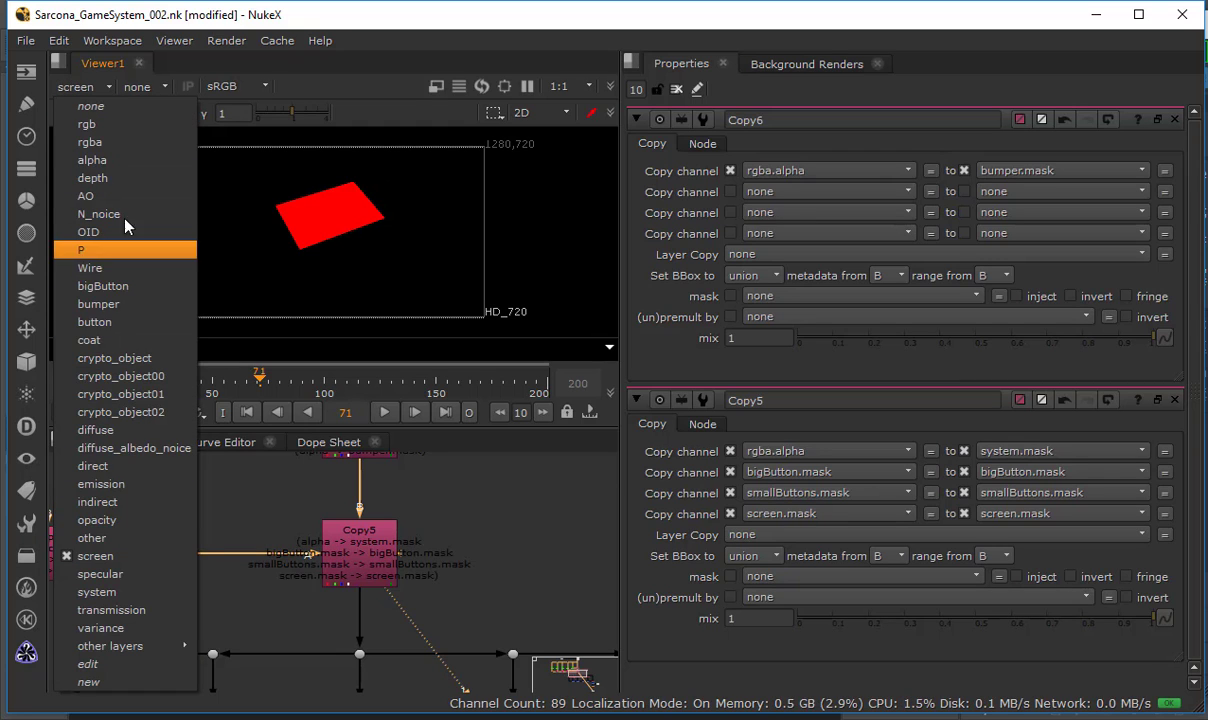
pyautogui.click(116, 135)
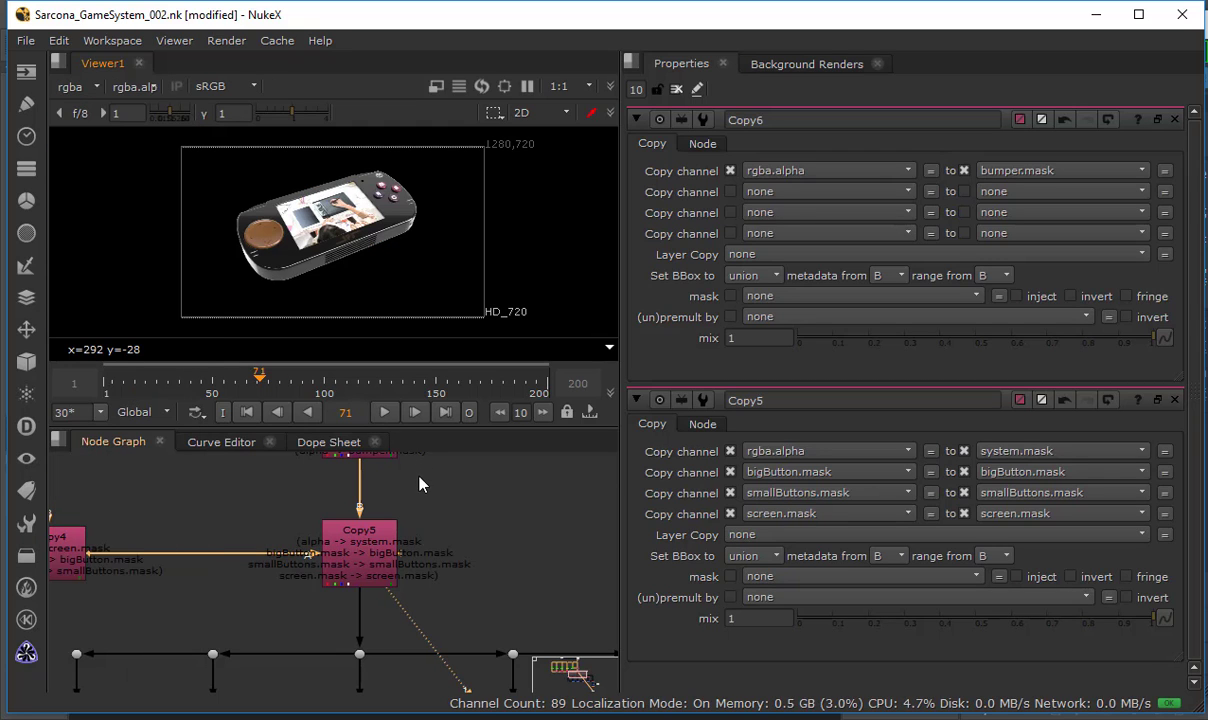
# View Glow1's output and check the button, bigButton and screen layers there, returning to rgba.
pyautogui.moveTo(398, 455); pyautogui.dragTo(311, 505, button='middle')
pyautogui.click(311, 506)
pyautogui.click(311, 511)
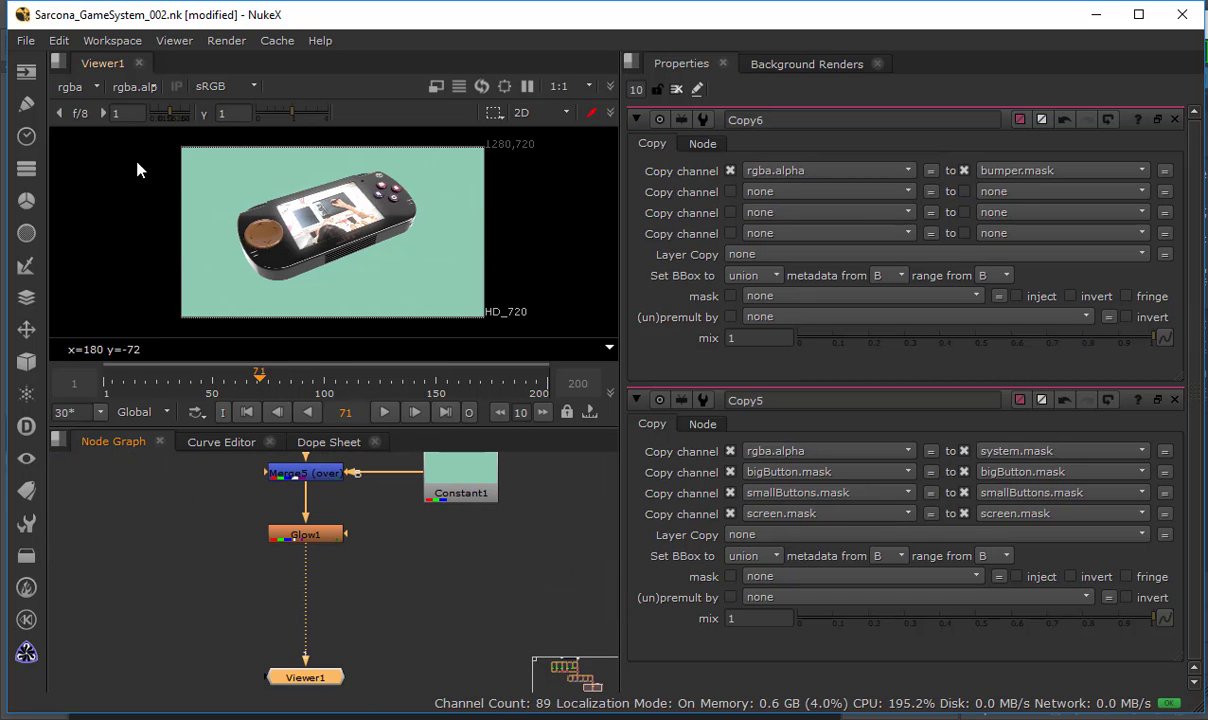
pyautogui.click(78, 88)
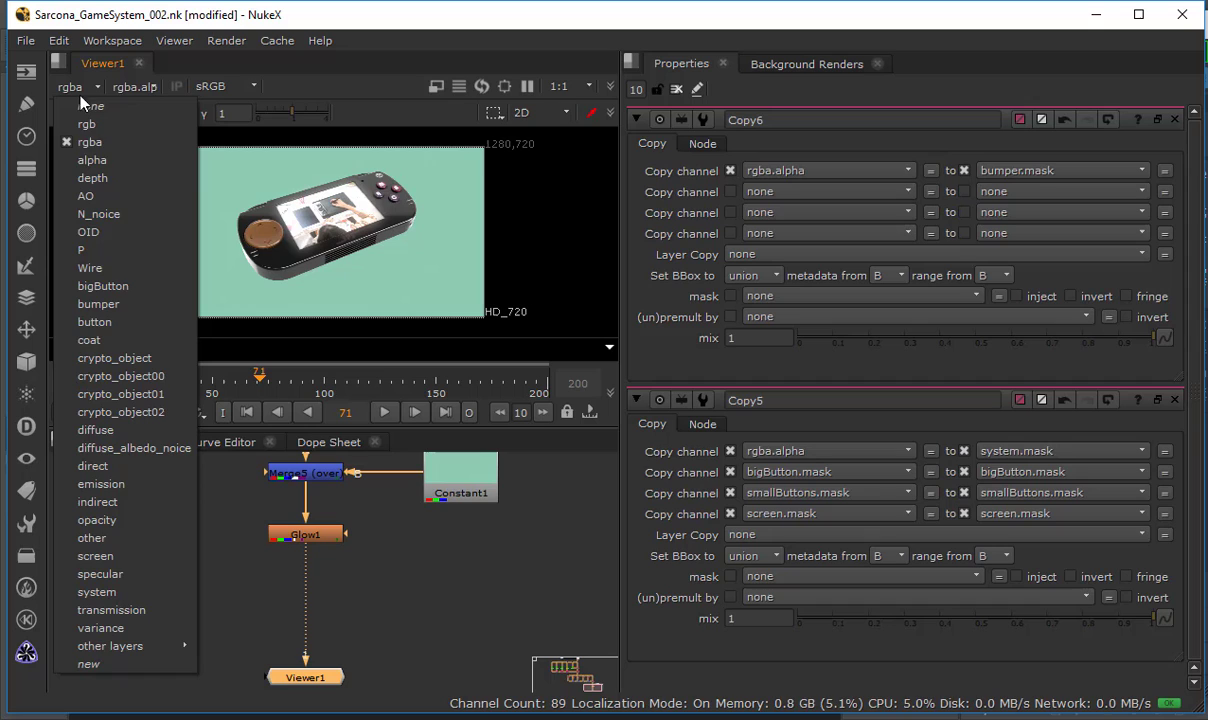
pyautogui.click(113, 321)
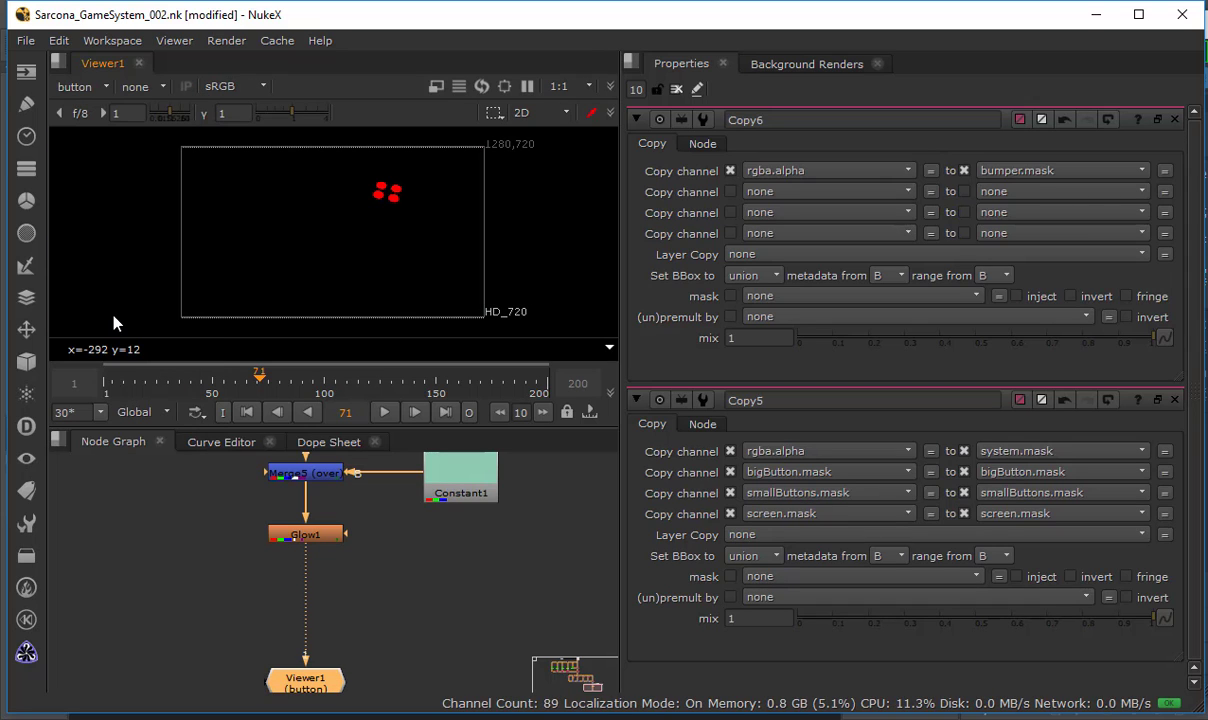
pyautogui.click(81, 87)
pyautogui.click(115, 278)
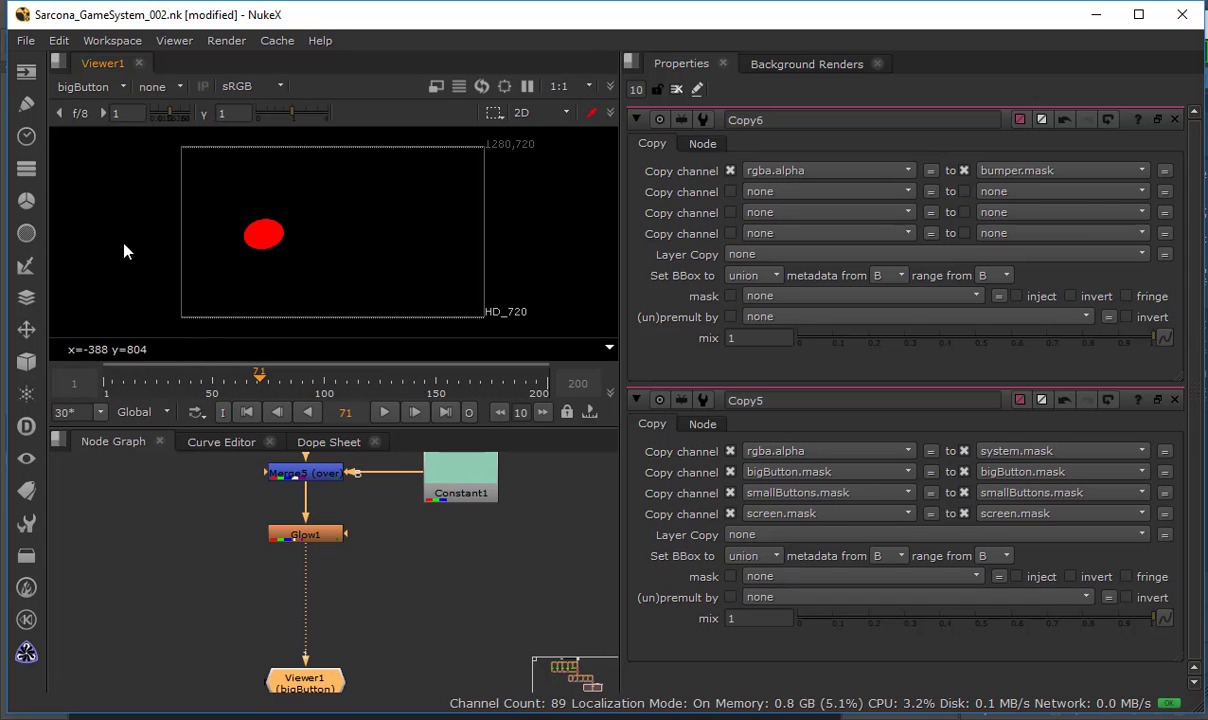
pyautogui.click(80, 87)
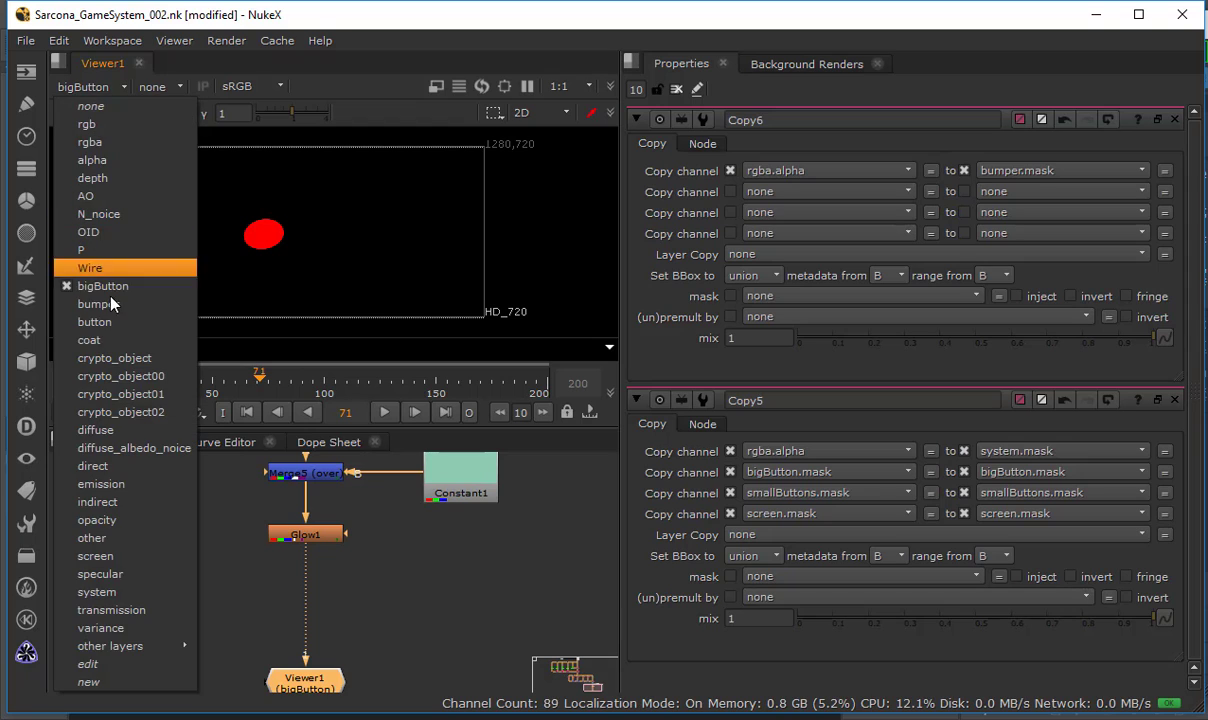
pyautogui.click(130, 556)
pyautogui.click(89, 86)
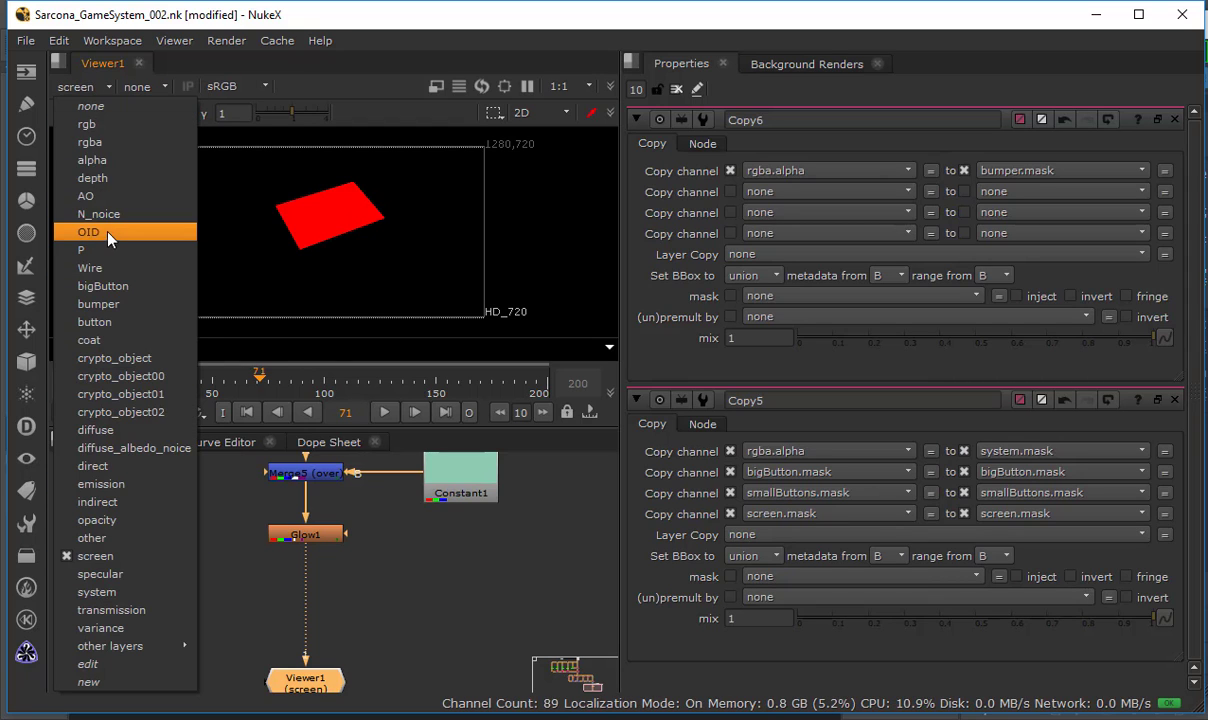
pyautogui.click(100, 142)
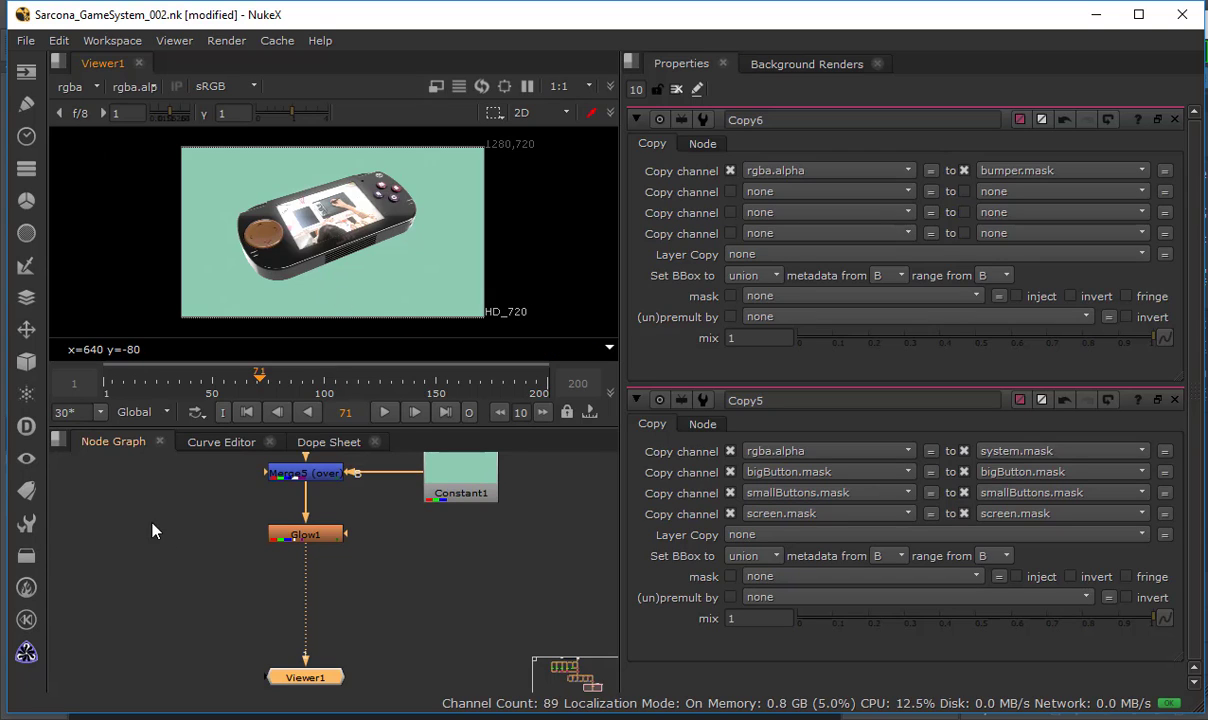
# View the diffuse, transmission, coat, specular and AO passes one after another, returning to the diffuse branch.
pyautogui.moveTo(152, 531); pyautogui.dragTo(440, 670, button='middle')
pyautogui.moveTo(305, 645); pyautogui.dragTo(450, 681, button='middle')
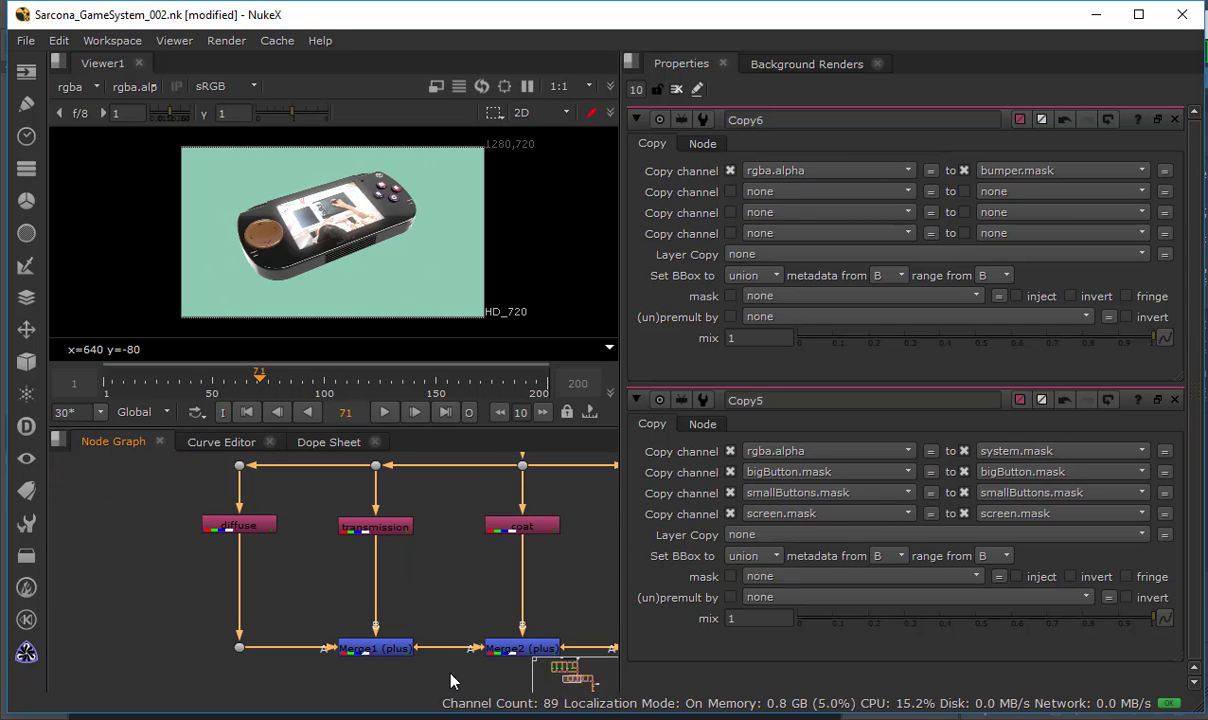
pyautogui.moveTo(298, 515); pyautogui.dragTo(207, 512, button='middle')
pyautogui.click(205, 513)
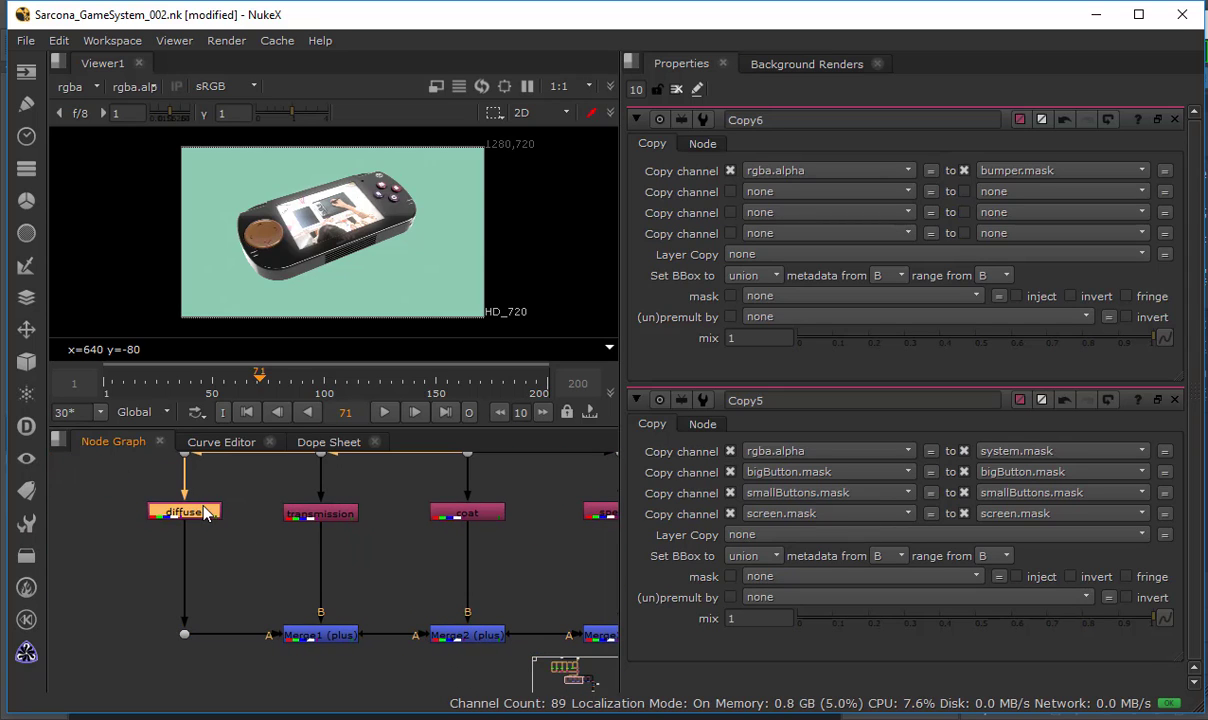
pyautogui.press('1')
pyautogui.click(305, 518)
pyautogui.press('1')
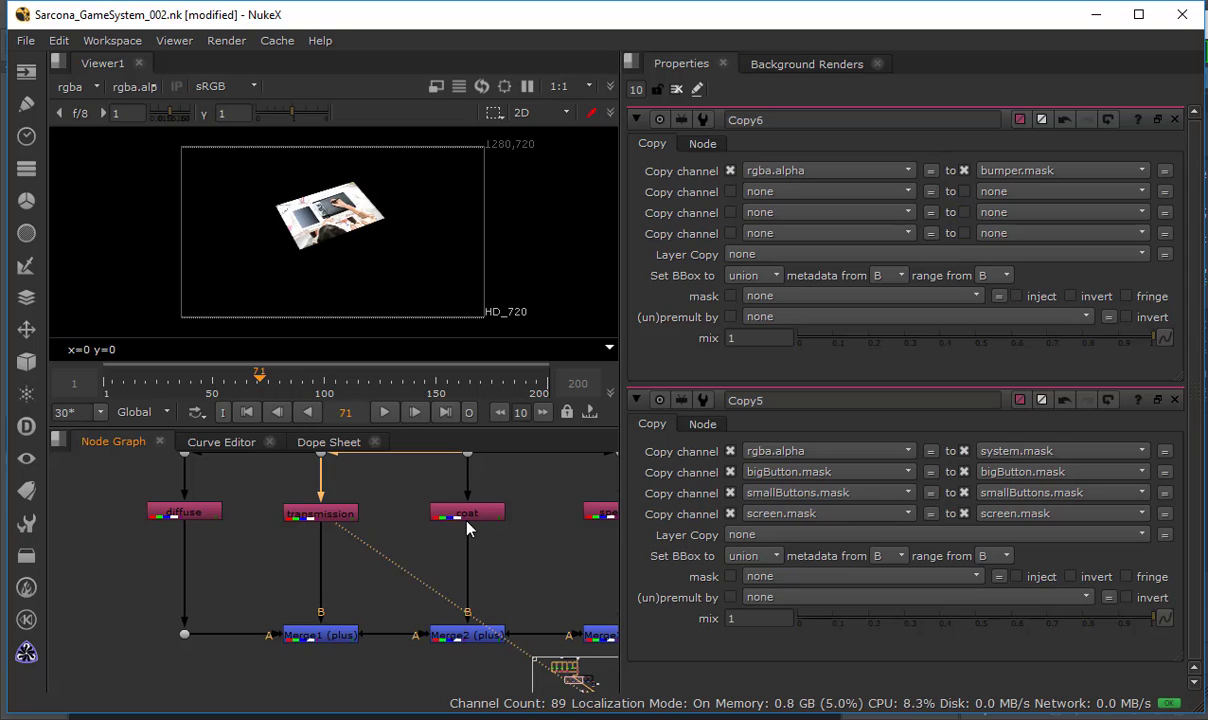
pyautogui.click(467, 516)
pyautogui.press('1')
pyautogui.moveTo(512, 525); pyautogui.dragTo(432, 587, button='middle')
pyautogui.click(416, 538)
pyautogui.press('1')
pyautogui.click(452, 540)
pyautogui.press('1')
pyautogui.click(332, 574)
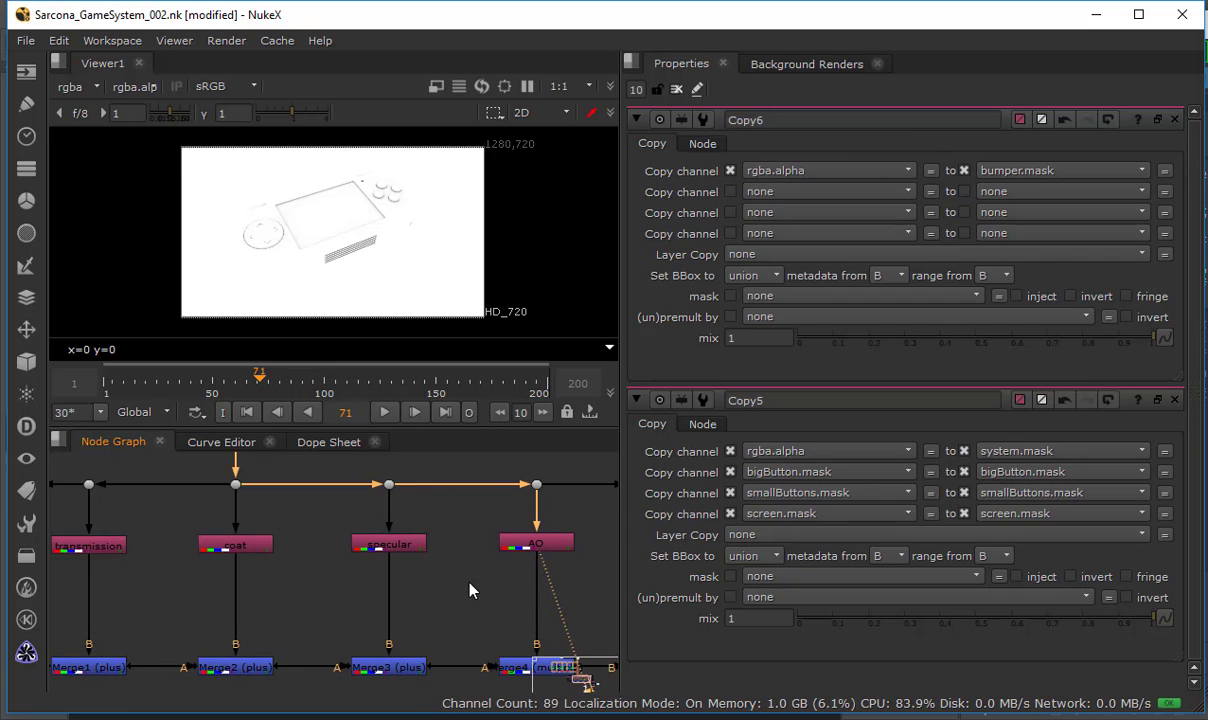
pyautogui.moveTo(273, 531); pyautogui.dragTo(423, 578, button='middle')
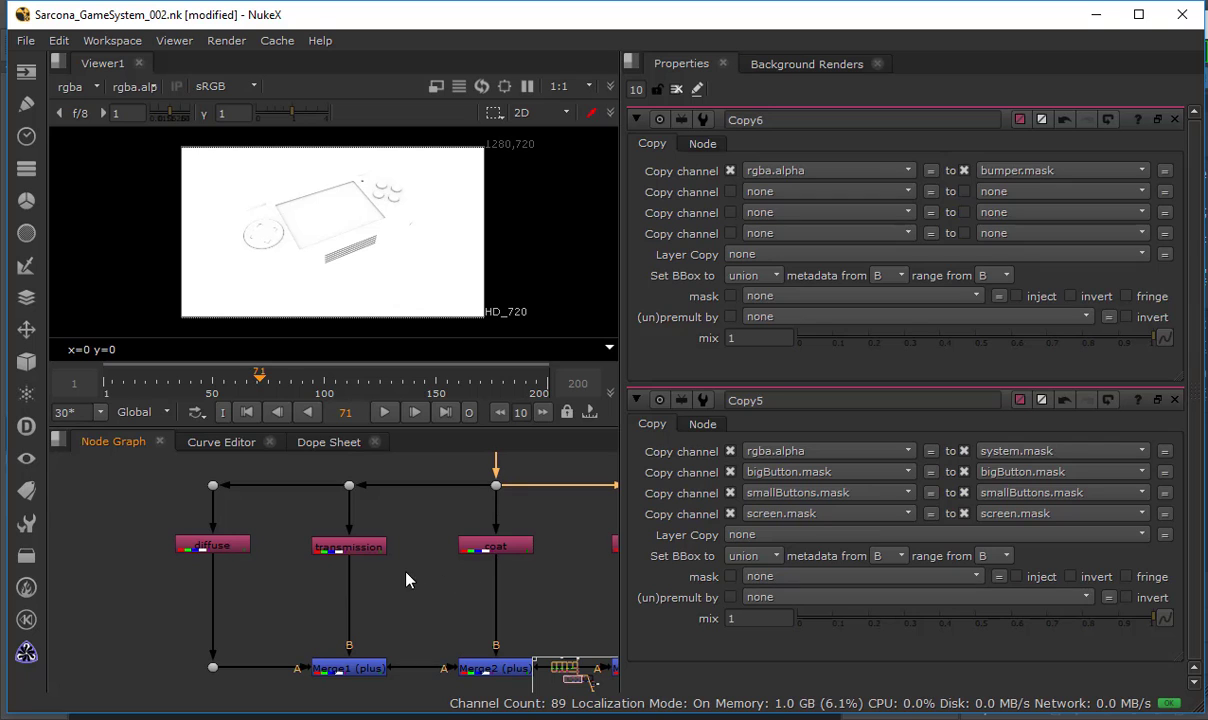
pyautogui.click(224, 563)
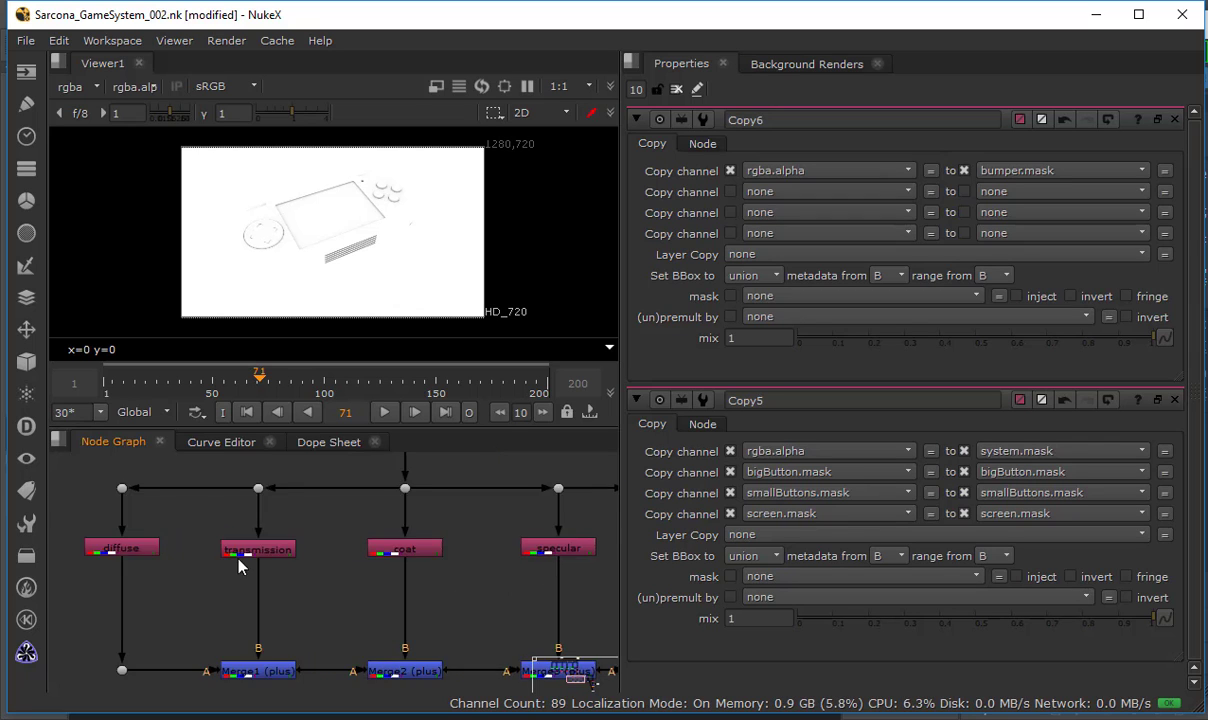
# View the specular, coat, transmission and diffuse passes one after another, ending on the diffuse pass.
pyautogui.press('space')
pyautogui.moveTo(458, 542); pyautogui.dragTo(727, 369, button='middle')
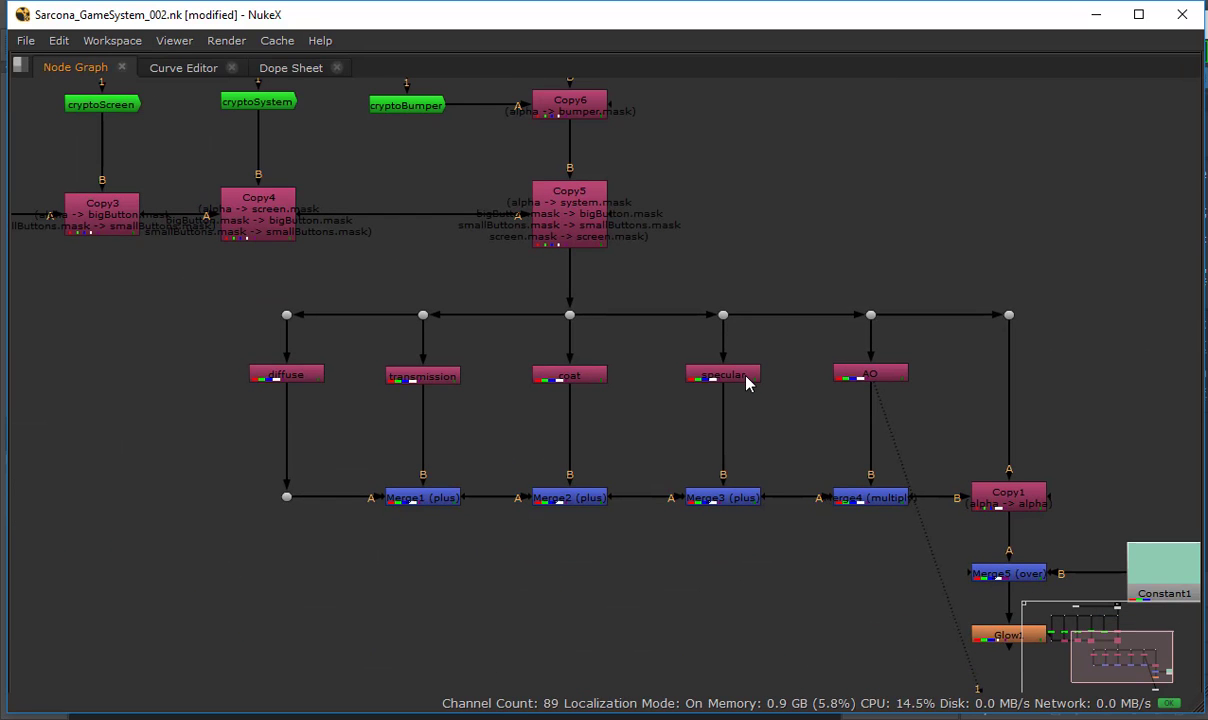
pyautogui.click(727, 372)
pyautogui.press('space')
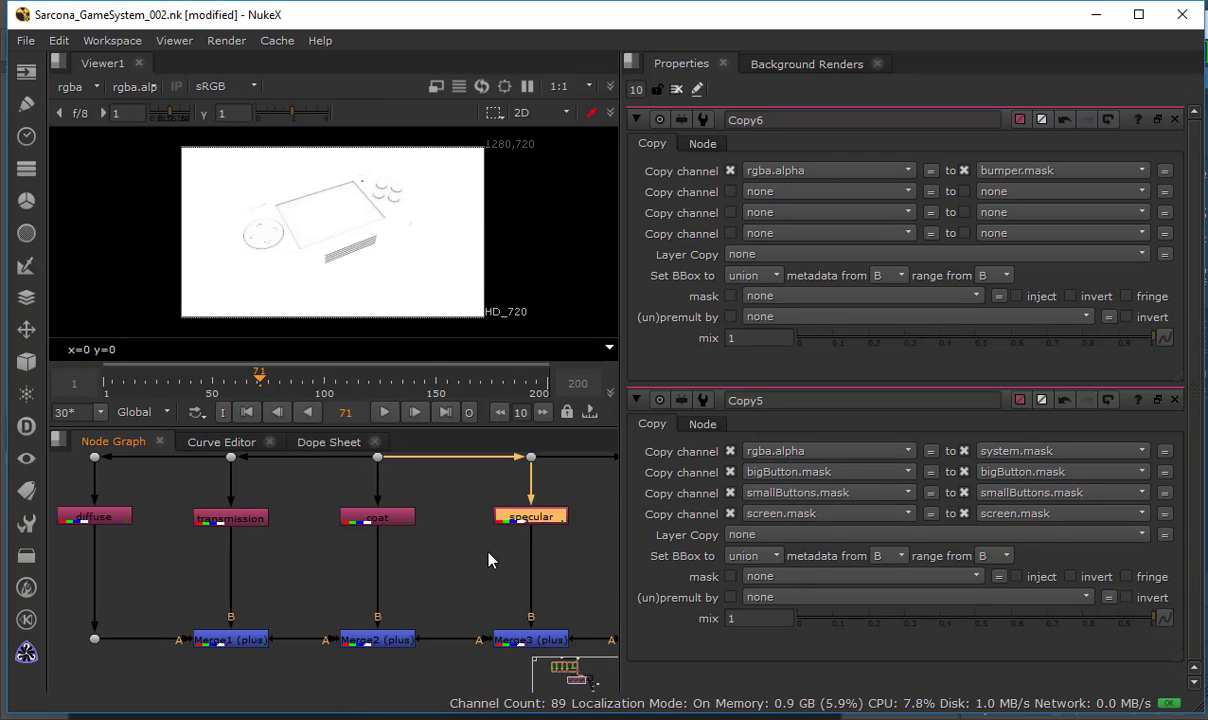
pyautogui.press('1')
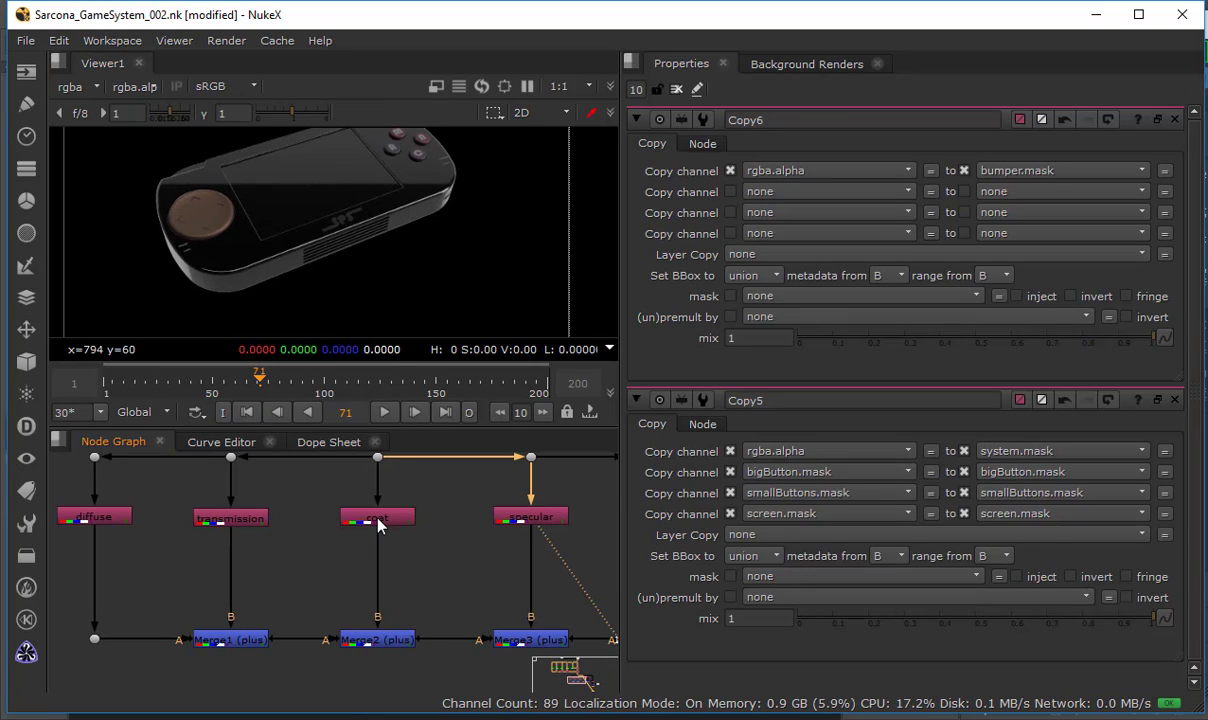
pyautogui.click(377, 519)
pyautogui.press('1')
pyautogui.click(248, 527)
pyautogui.press('1')
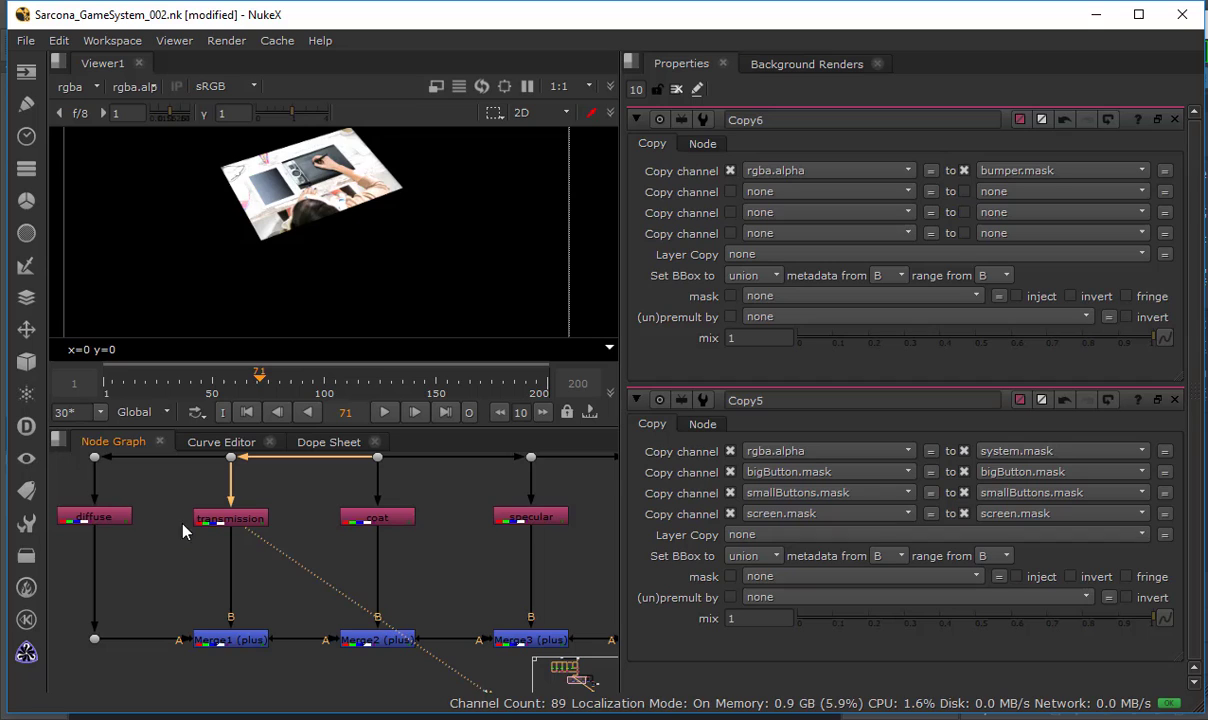
pyautogui.click(110, 516)
pyautogui.press('1')
pyautogui.moveTo(145, 505); pyautogui.dragTo(154, 508, button='middle')
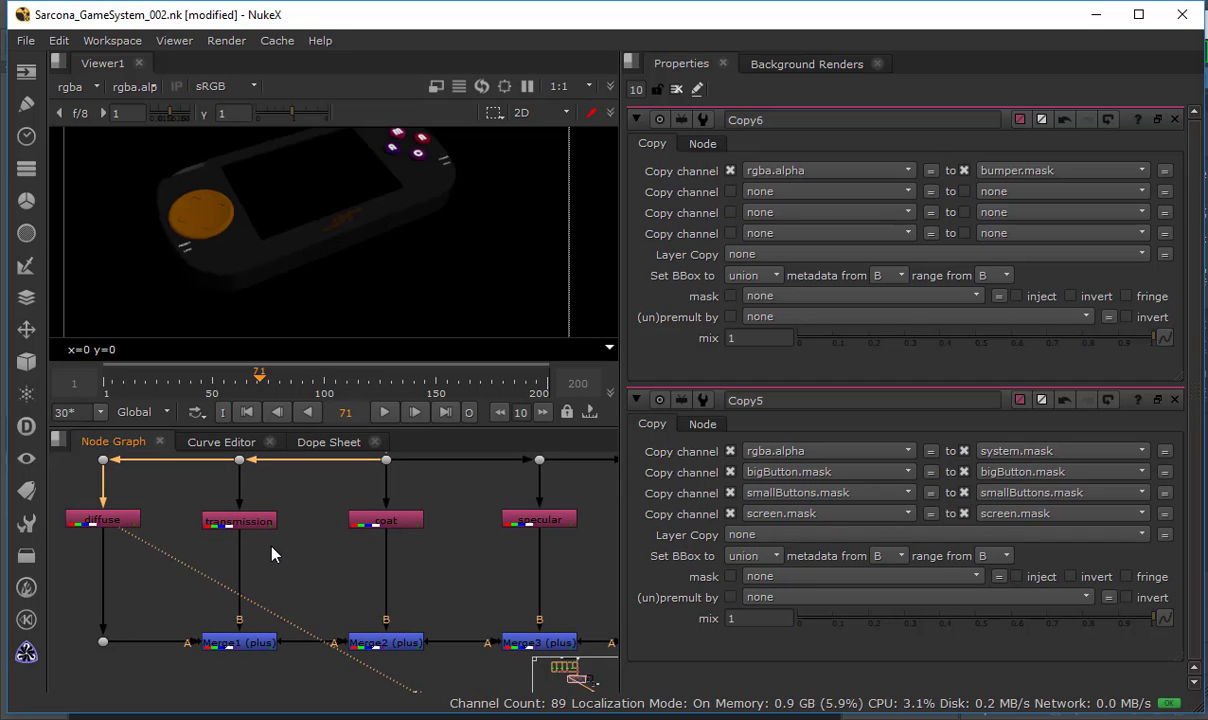
# Look over the render pass branches and view the specular, coat and AO passes.
pyautogui.moveTo(320, 576); pyautogui.dragTo(382, 615, button='middle')
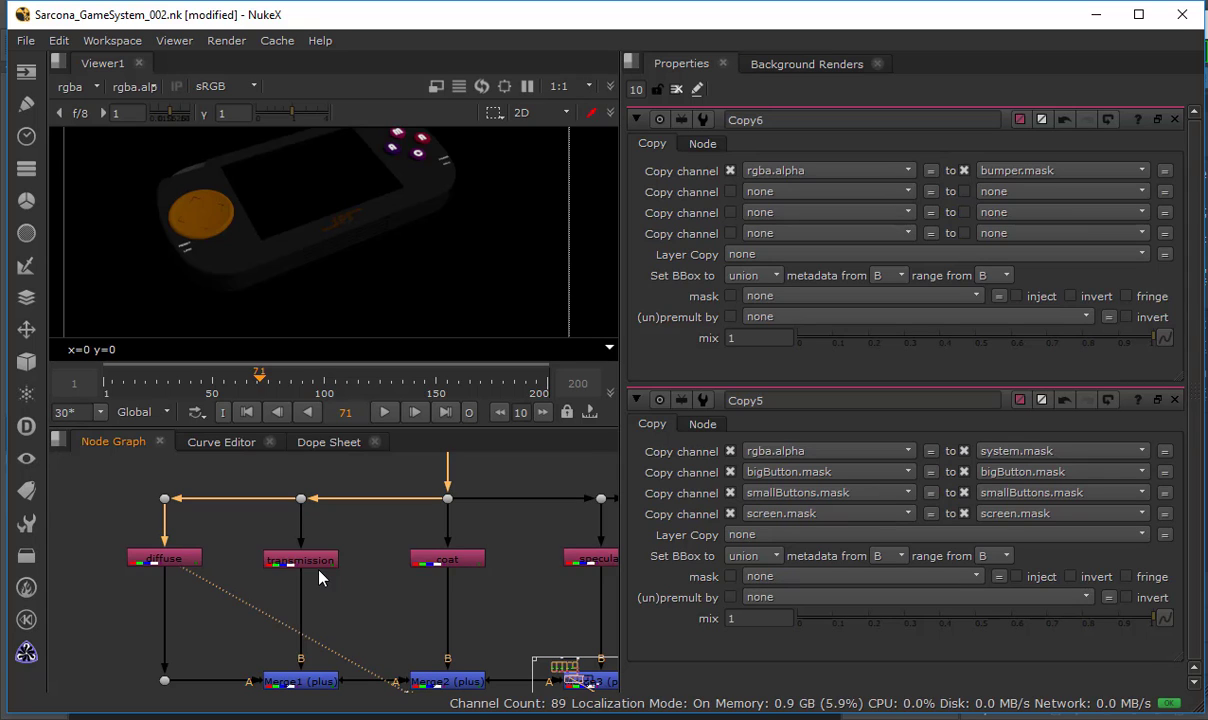
pyautogui.moveTo(416, 560); pyautogui.dragTo(271, 577, button='middle')
pyautogui.scroll(-1, 333, 553)
pyautogui.moveTo(333, 553); pyautogui.dragTo(443, 590, button='middle')
pyautogui.scroll(-1, 382, 566)
pyautogui.scroll(3, 392, 577)
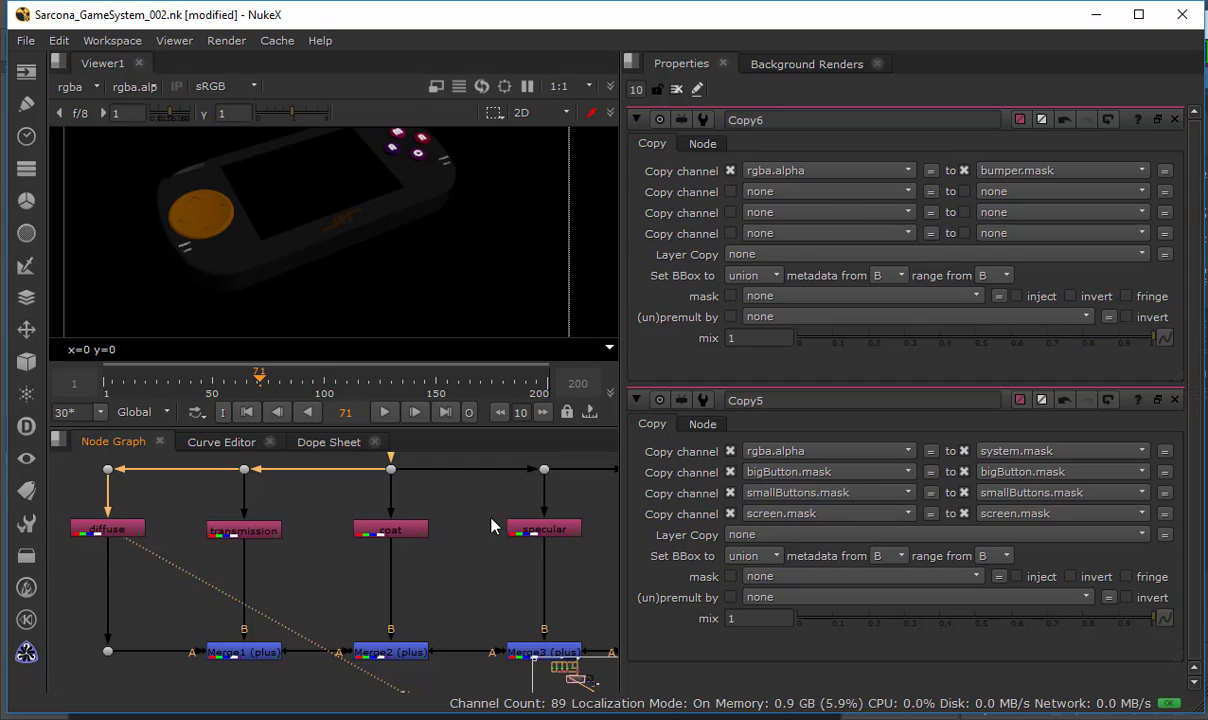
pyautogui.click(525, 530)
pyautogui.press('1')
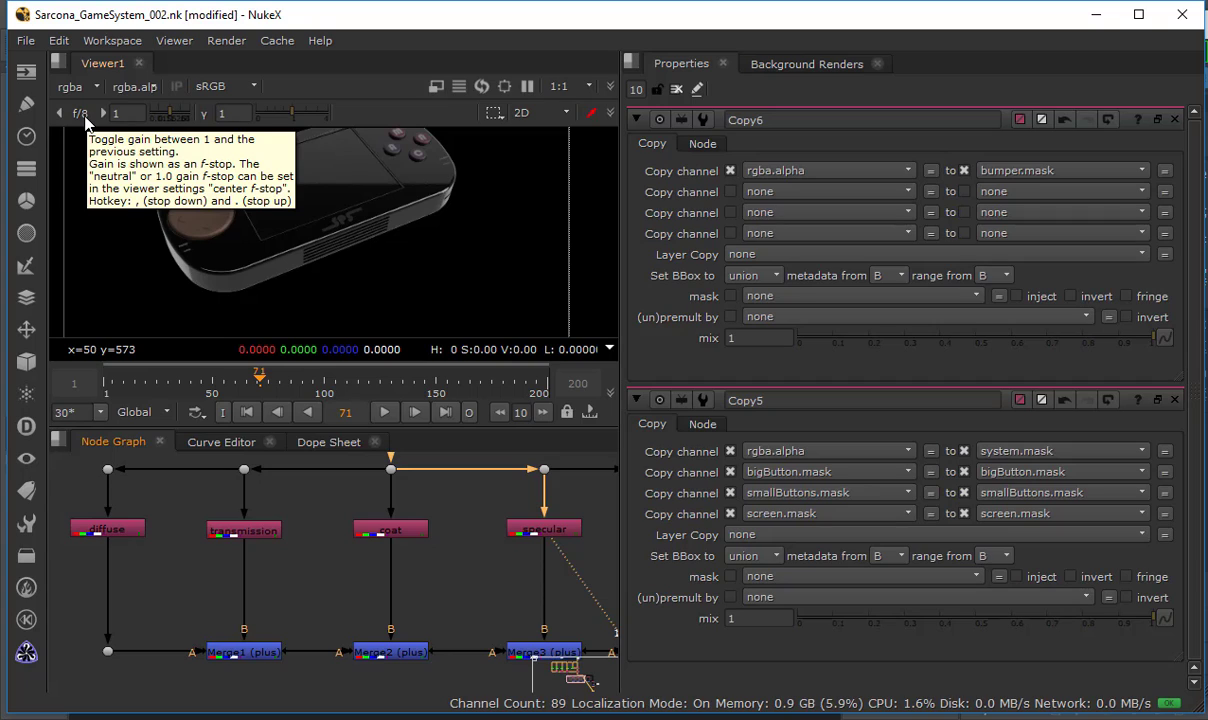
pyautogui.click(465, 552)
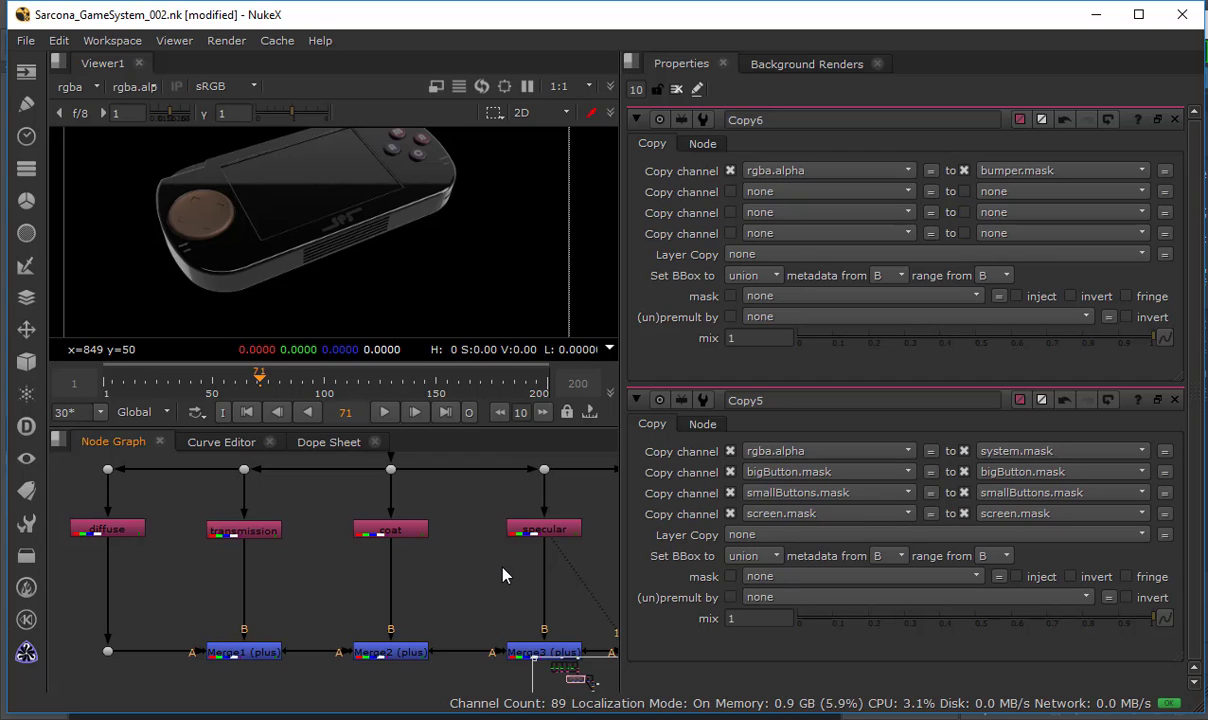
pyautogui.moveTo(445, 561); pyautogui.dragTo(375, 567, button='middle')
pyautogui.press('1')
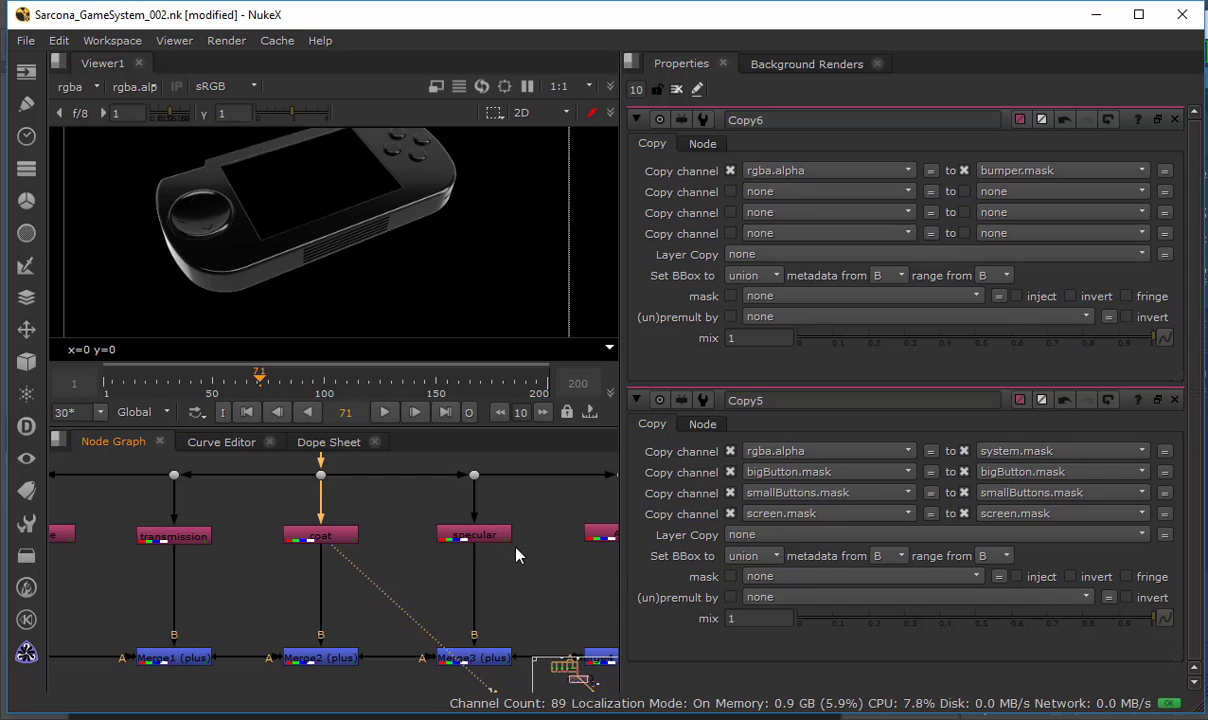
pyautogui.moveTo(512, 553); pyautogui.dragTo(469, 552, button='middle')
pyautogui.press('1')
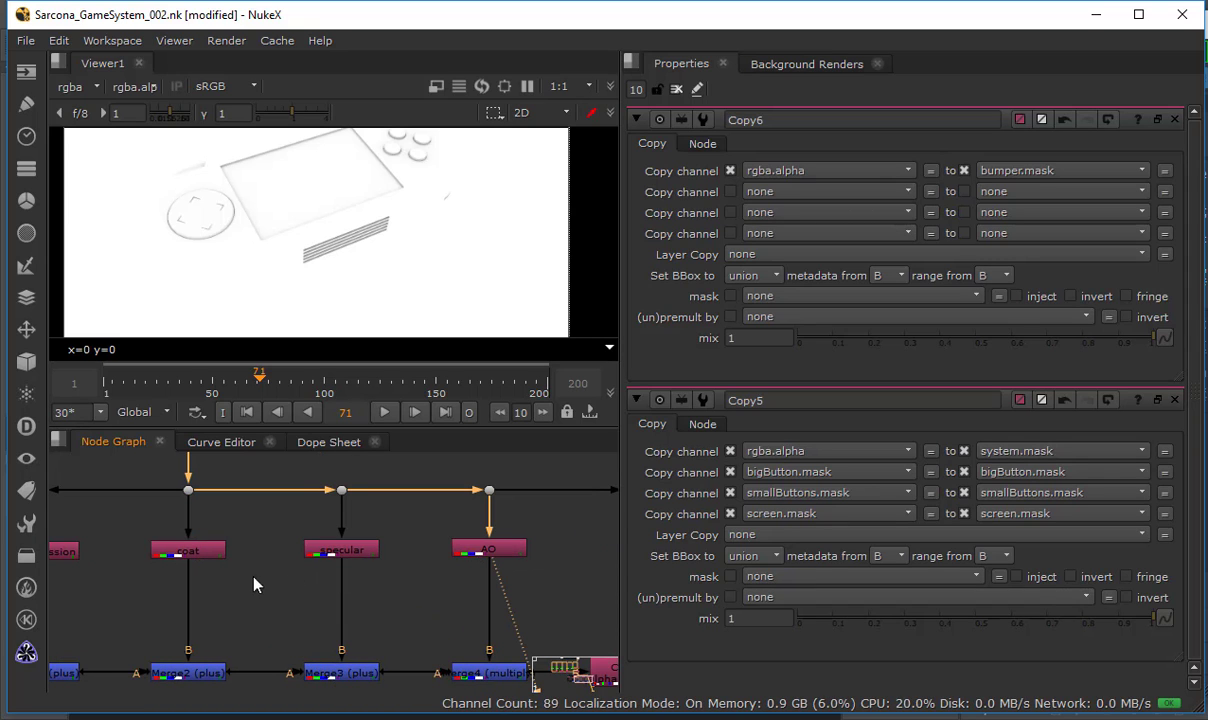
# Connect the coat pass to viewer input 1 and the specular pass to viewer input 2 for comparison.
pyautogui.moveTo(239, 544); pyautogui.dragTo(370, 562, button='middle')
pyautogui.click(362, 558)
pyautogui.press('1')
pyautogui.click(390, 535)
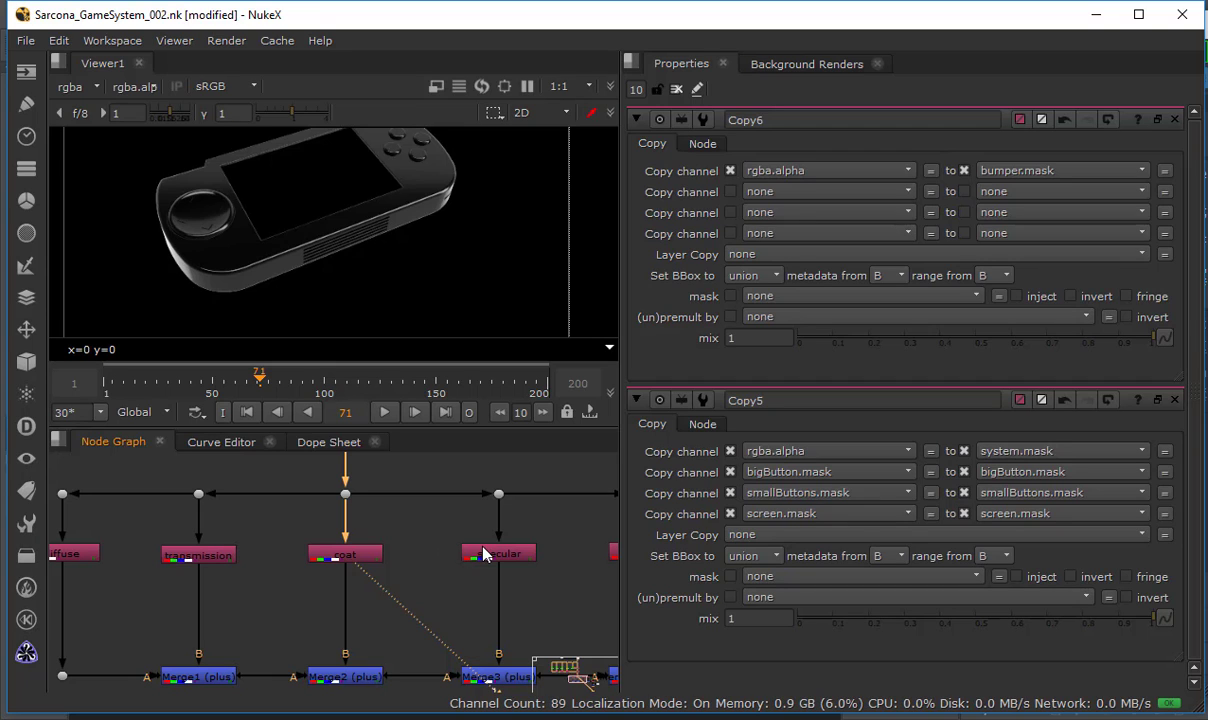
pyautogui.click(480, 552)
pyautogui.press('1')
pyautogui.click(449, 548)
pyautogui.press('1')
pyautogui.press('2')
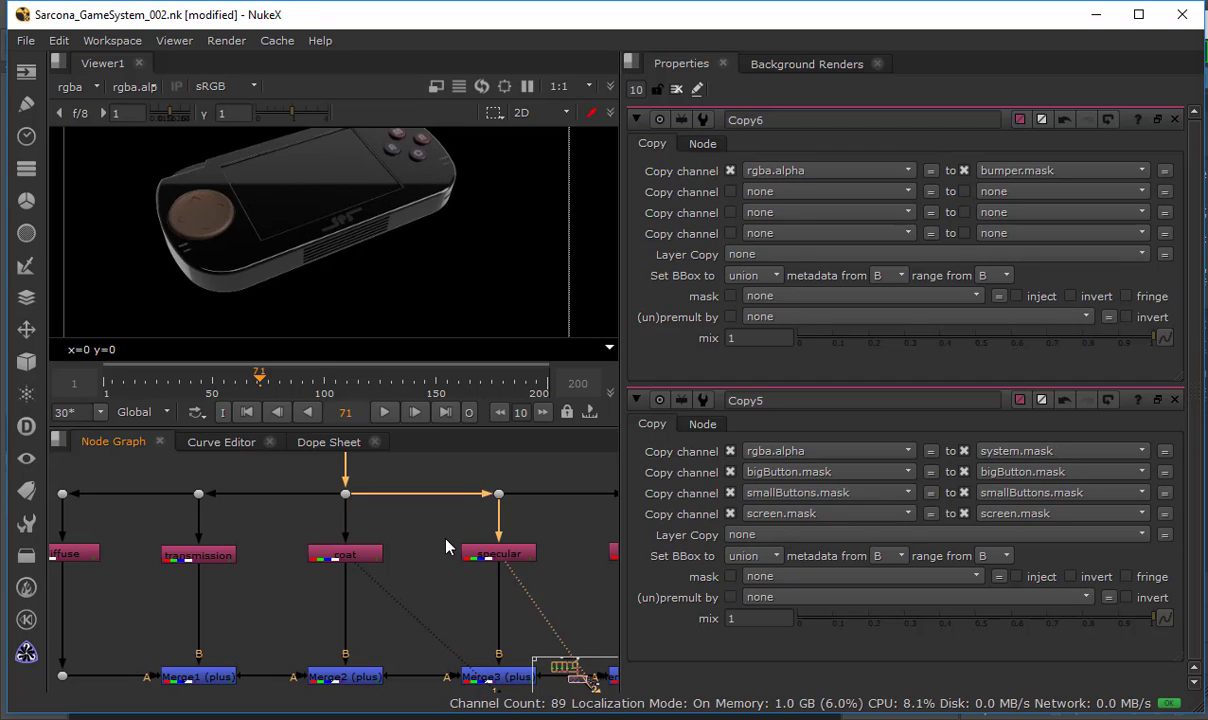
# Compare the coat and specular passes by repeatedly alternating between viewer inputs 1 and 2, then clear the node selection.
pyautogui.press('1')
pyautogui.press('2')
pyautogui.press('1')
pyautogui.press('2')
pyautogui.press('1')
pyautogui.press('2')
pyautogui.press('1')
pyautogui.press('2')
pyautogui.press('1')
pyautogui.press('2')
pyautogui.press('1')
pyautogui.press('2')
pyautogui.press('1')
pyautogui.press('2')
pyautogui.press('1')
pyautogui.press('2')
pyautogui.press('1')
pyautogui.press('2')
pyautogui.click(431, 578)
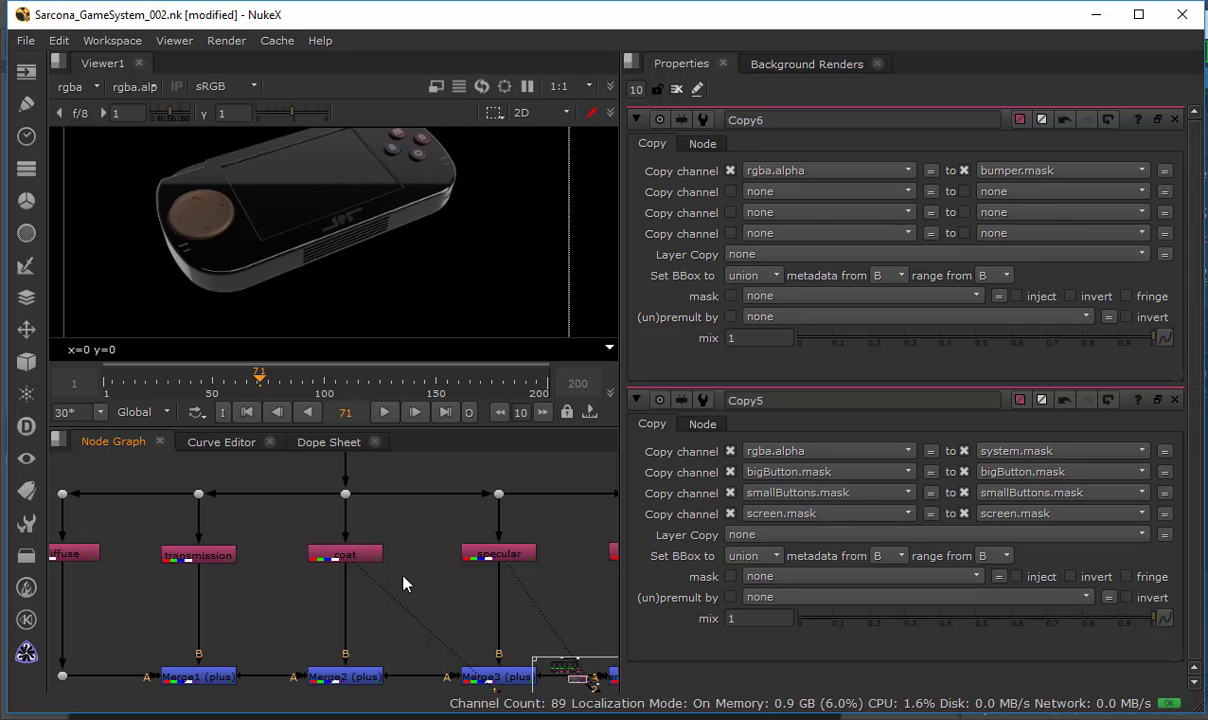
# Try to add a stack of ten Grade nodes around the render pass branches.
pyautogui.scroll(-5, 421, 596)
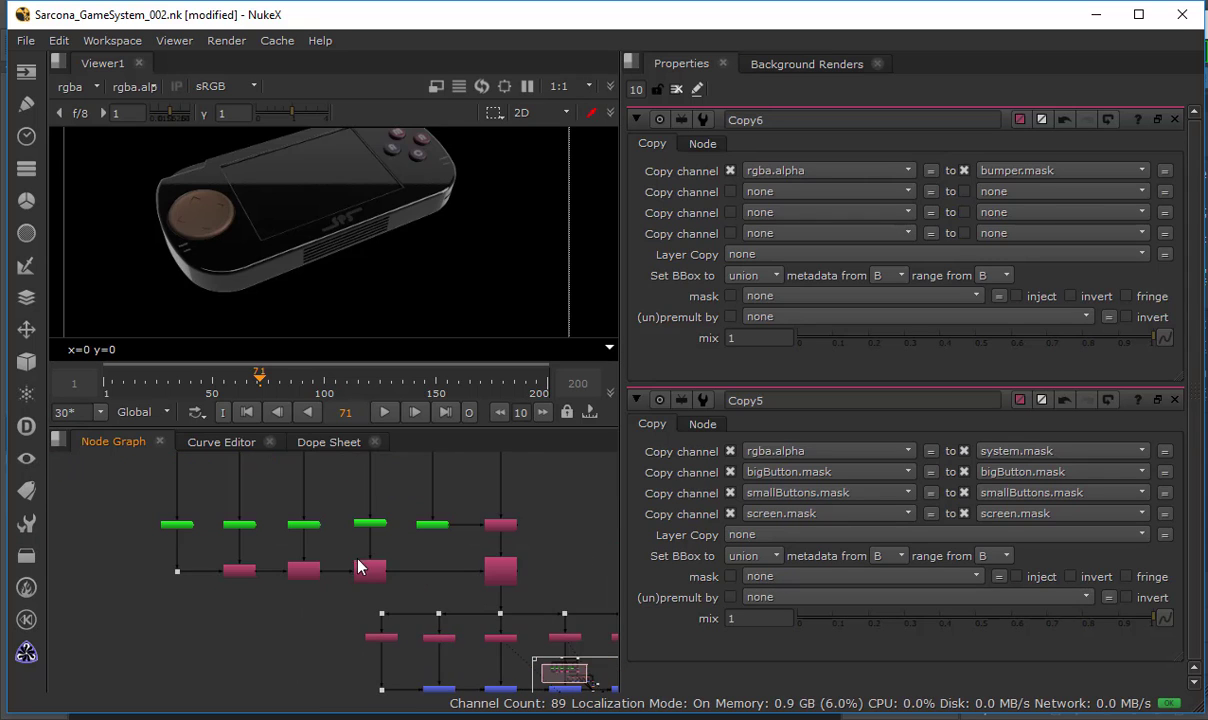
pyautogui.scroll(5, 360, 568)
pyautogui.click(370, 568)
pyautogui.moveTo(390, 575); pyautogui.dragTo(145, 400, button='middle')
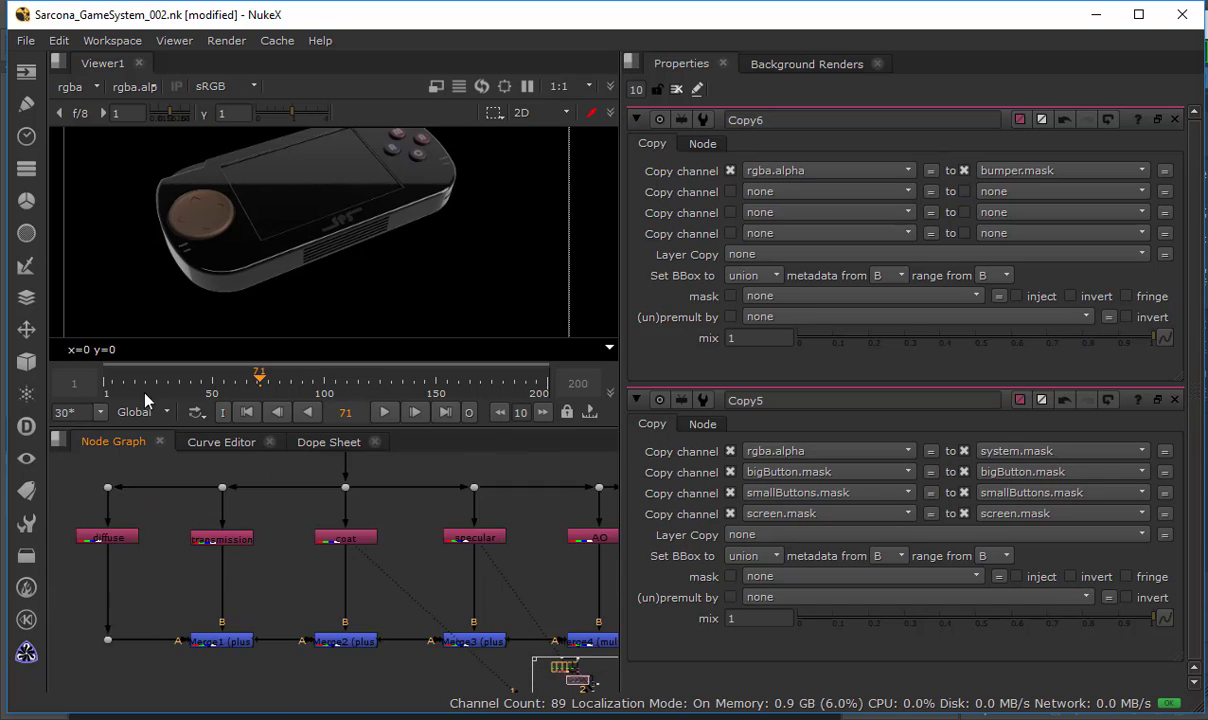
pyautogui.scroll(3, 305, 553)
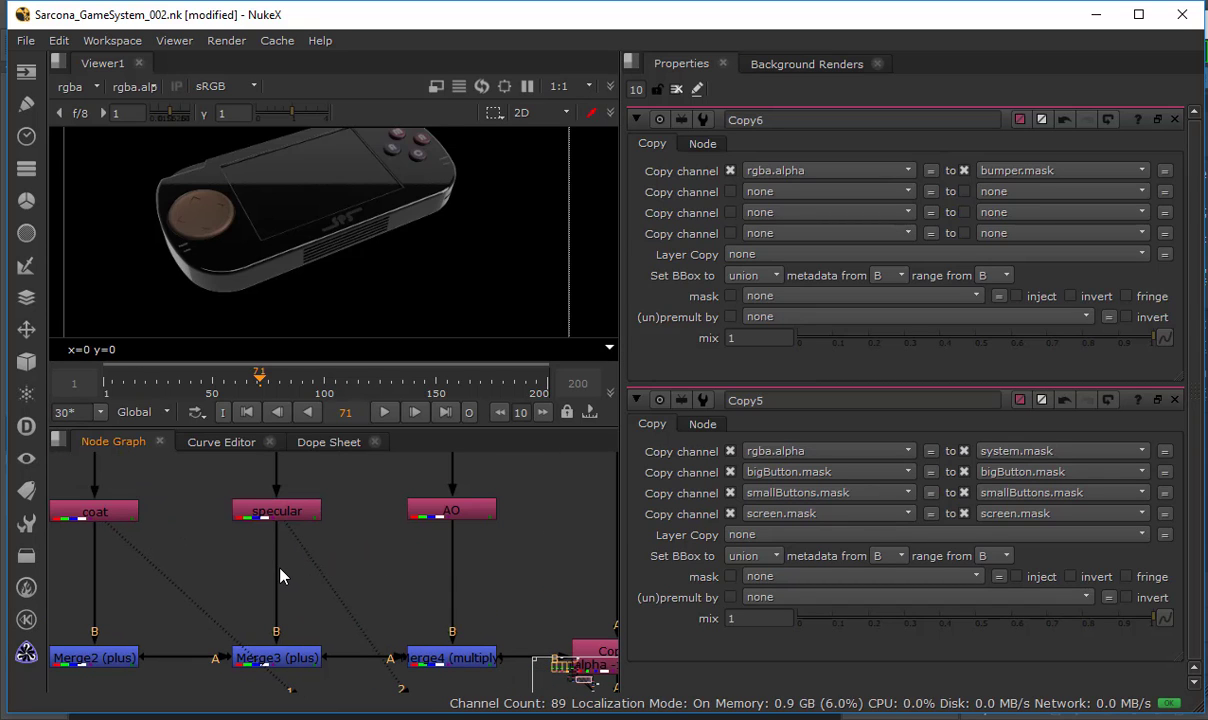
pyautogui.press('g')
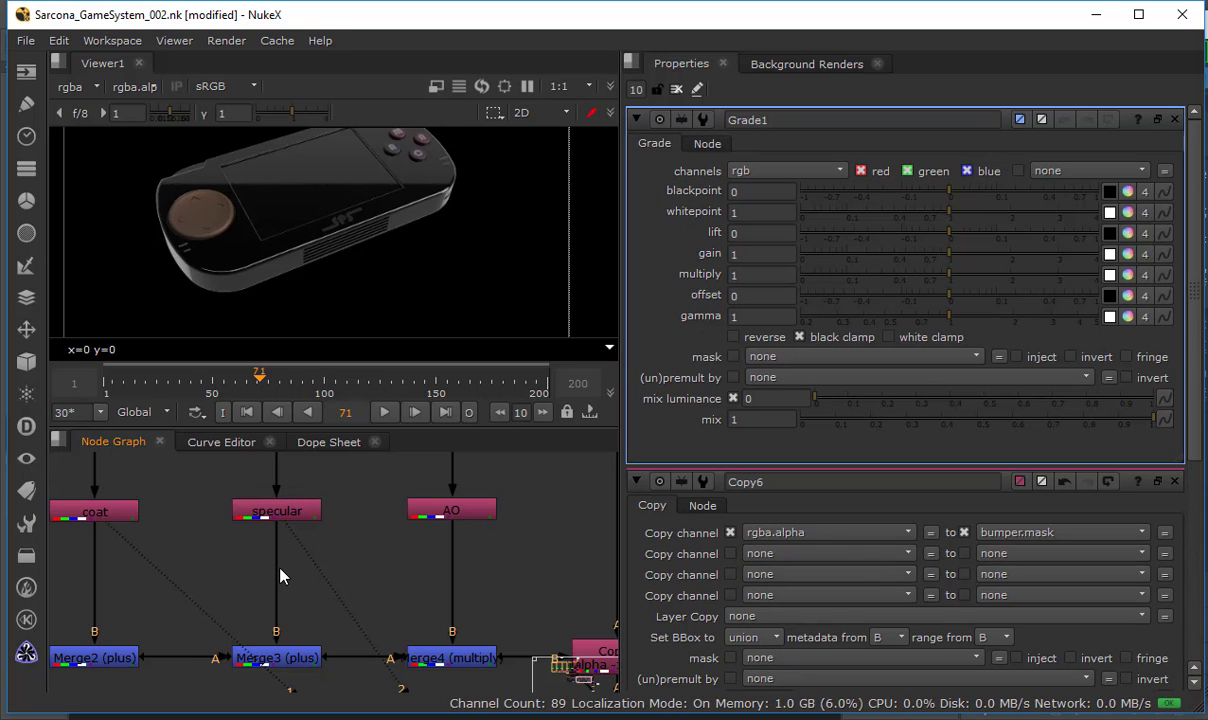
pyautogui.press('g')
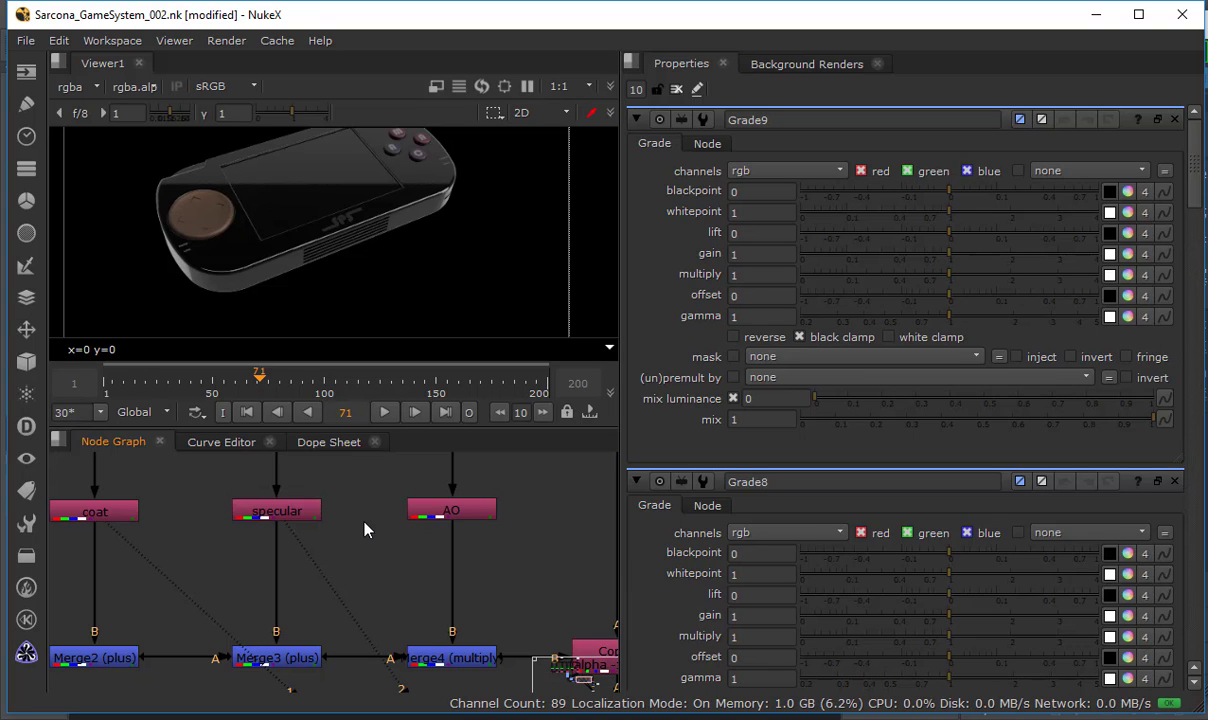
pyautogui.press('g')
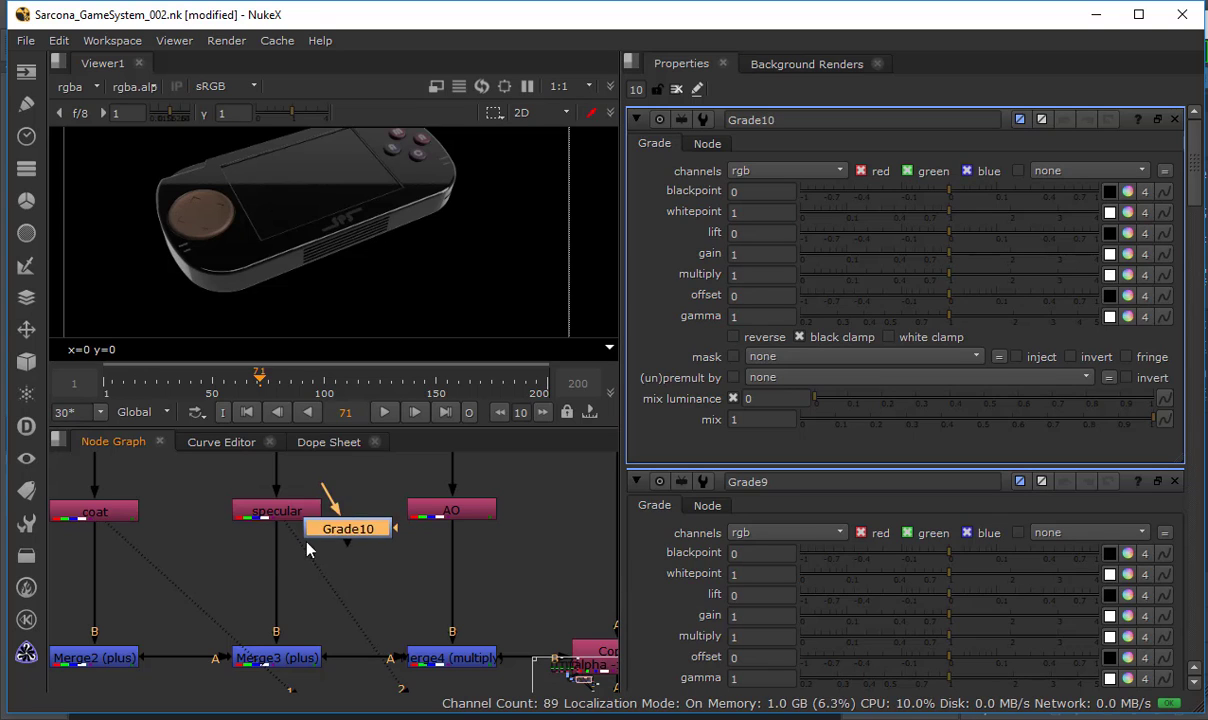
pyautogui.moveTo(320, 530); pyautogui.dragTo(248, 570)
pyautogui.moveTo(194, 512); pyautogui.dragTo(344, 533, button='middle')
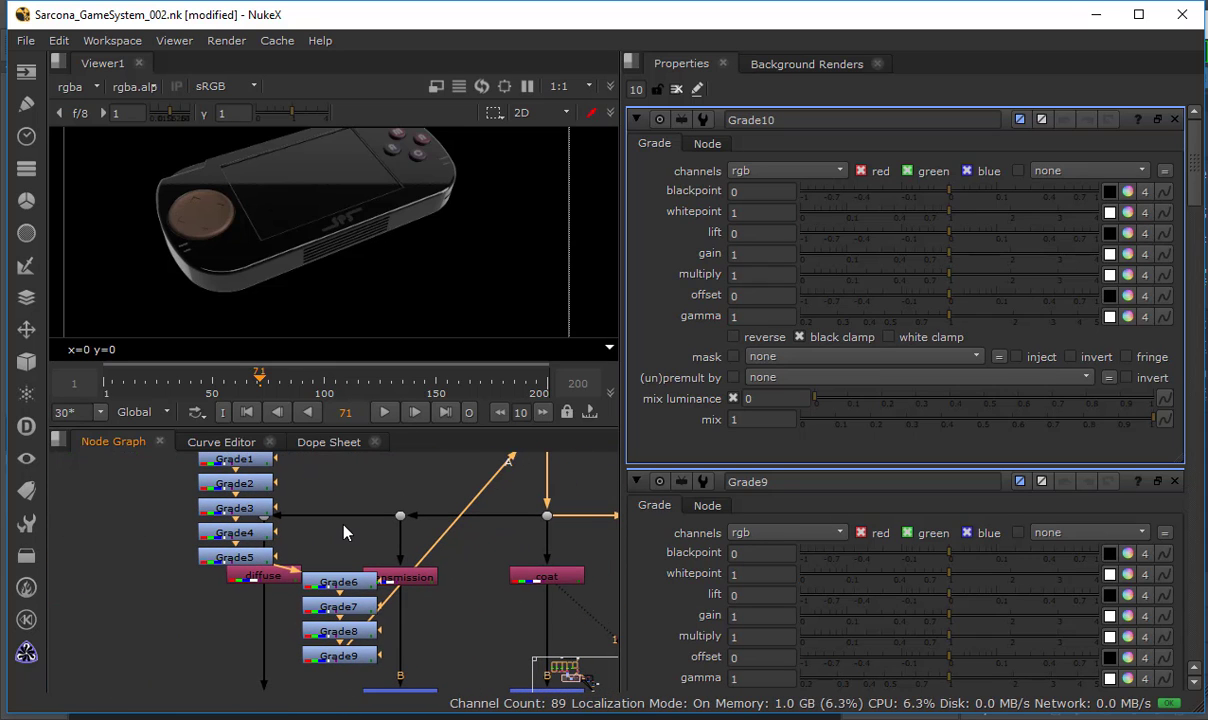
# Undo the creation of all the added Grade nodes.
pyautogui.hotkey('ctrl', 'z')
pyautogui.hotkey('ctrl', 'z')
pyautogui.hotkey('ctrl', 'z')
pyautogui.hotkey('ctrl', 'z')
pyautogui.hotkey('ctrl', 'z')
pyautogui.hotkey('ctrl', 'z')
pyautogui.hotkey('ctrl', 'z')
pyautogui.hotkey('ctrl', 'z')
pyautogui.hotkey('ctrl', 'z')
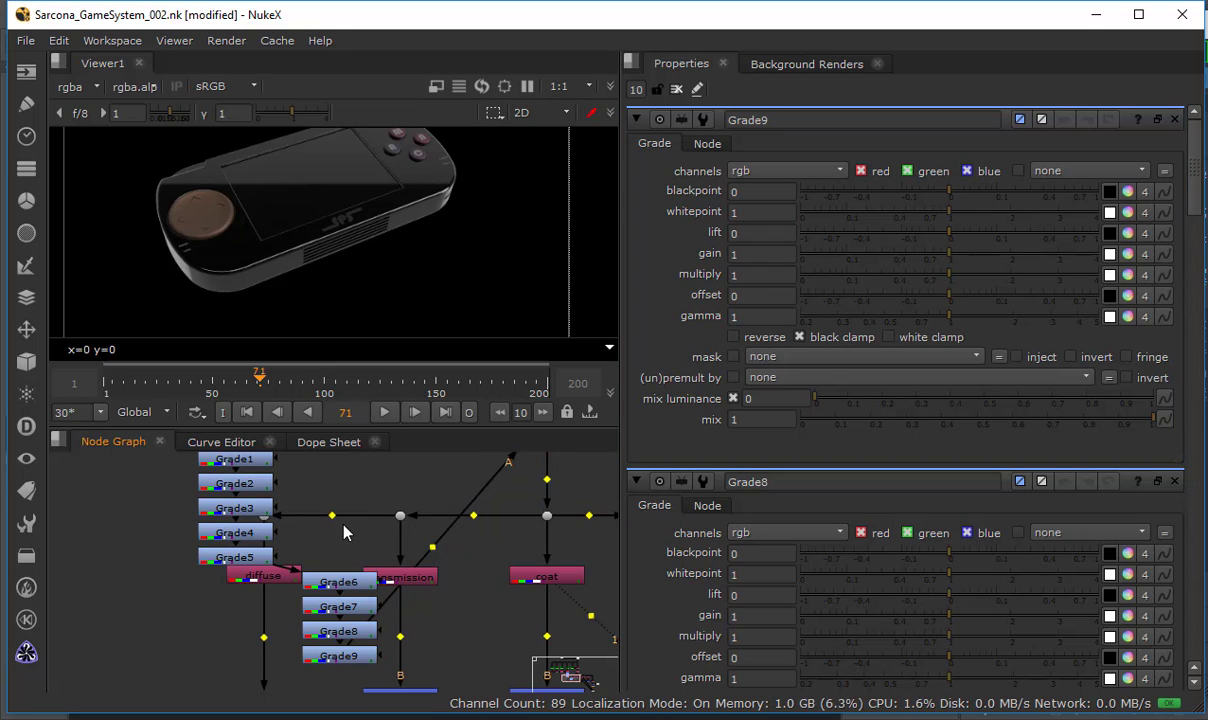
pyautogui.hotkey('ctrl', 'z')
pyautogui.hotkey('ctrl', 'z')
pyautogui.moveTo(372, 510); pyautogui.dragTo(291, 569, button='middle')
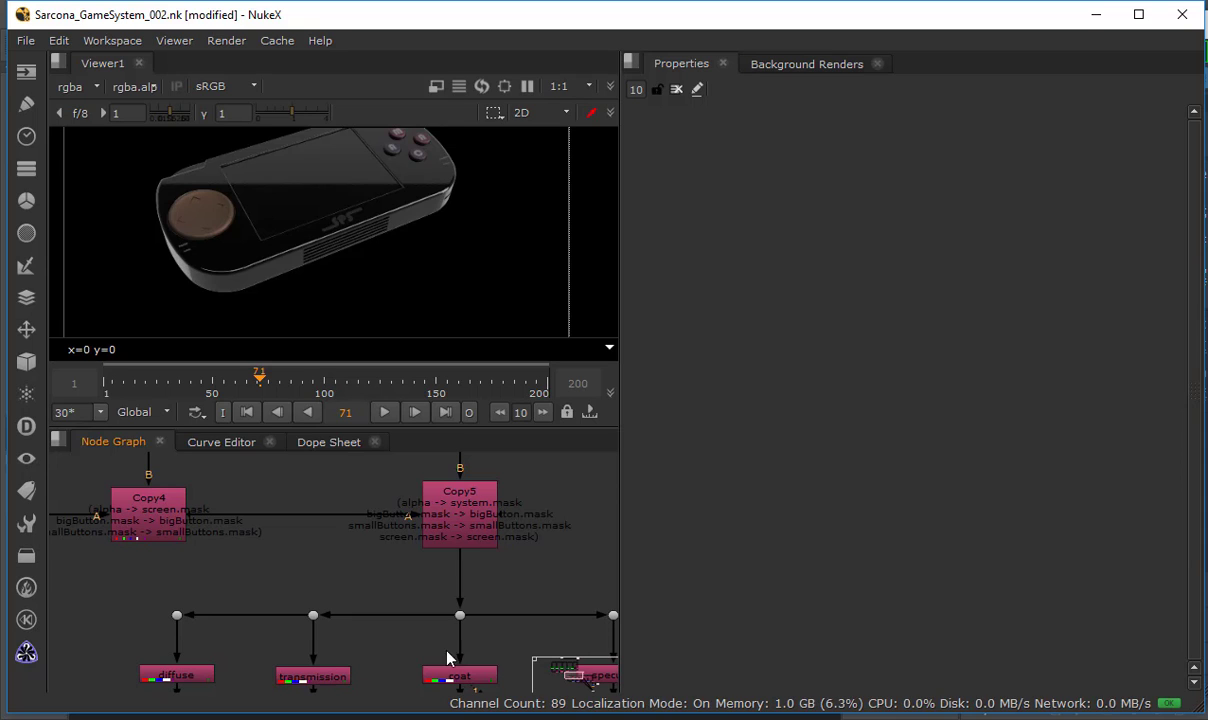
# Add a chain of six Grade nodes beside the specular branch and open the first one's properties.
pyautogui.moveTo(445, 658); pyautogui.dragTo(308, 522, button='middle')
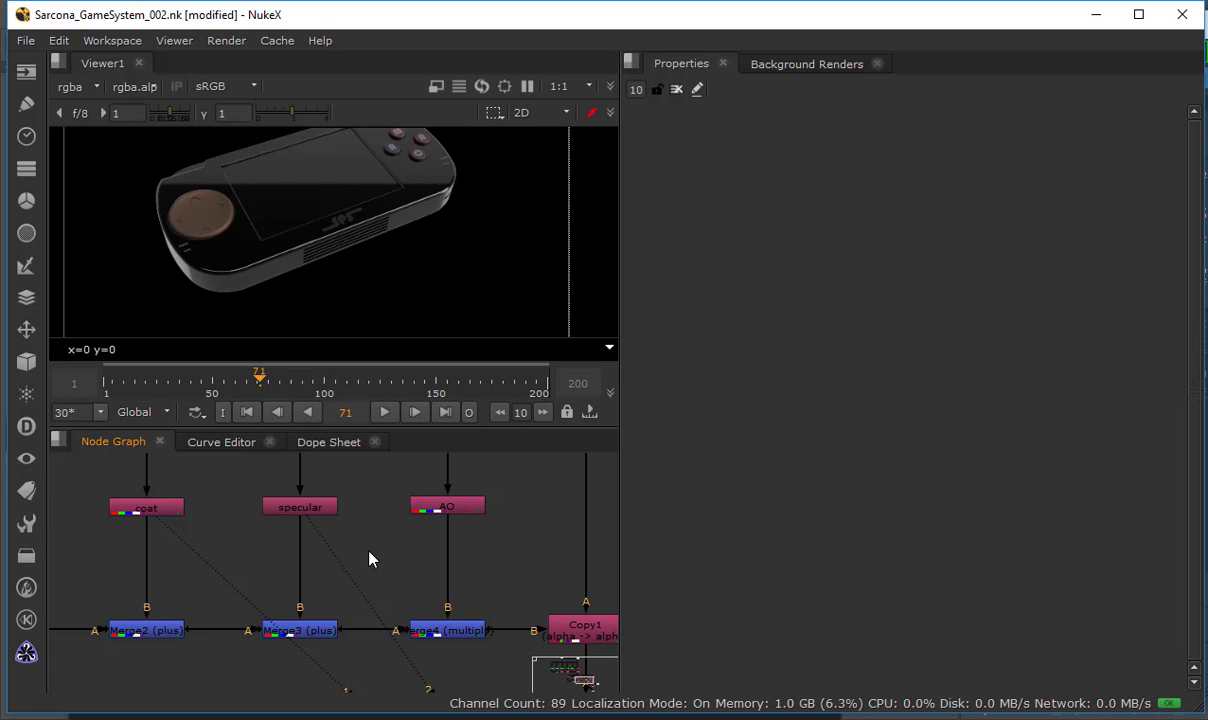
pyautogui.press('g')
pyautogui.press('g')
pyautogui.press('g')
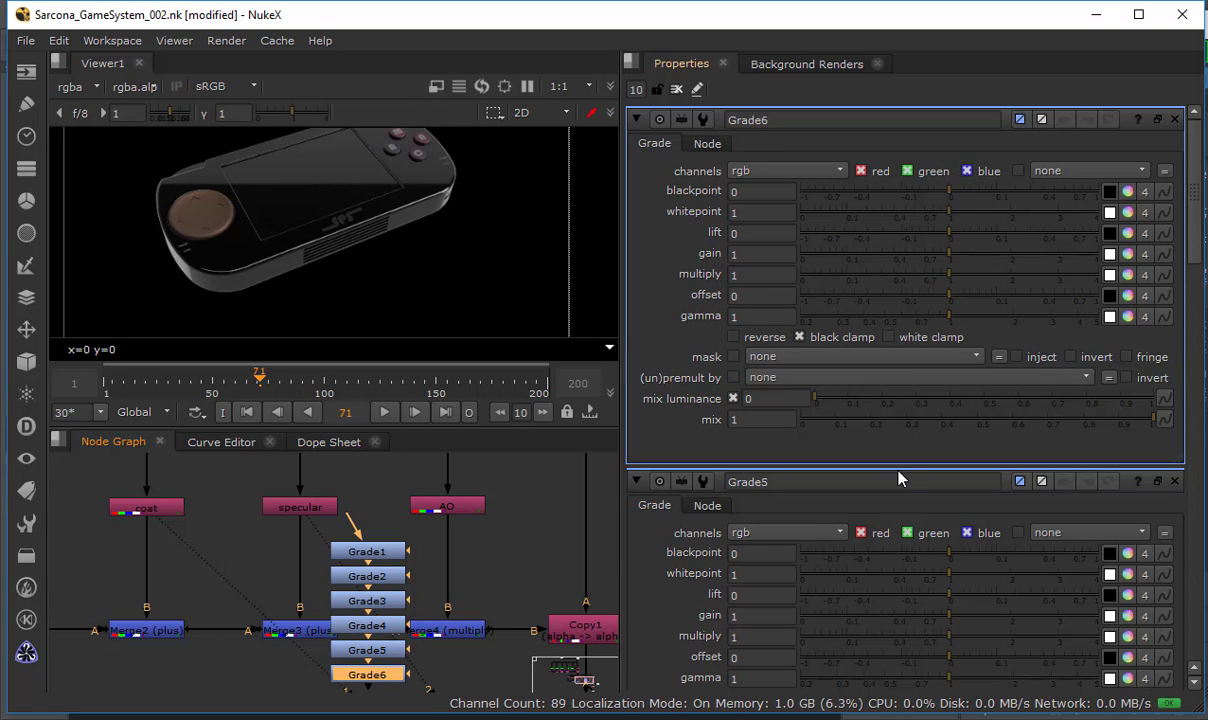
pyautogui.click(366, 553)
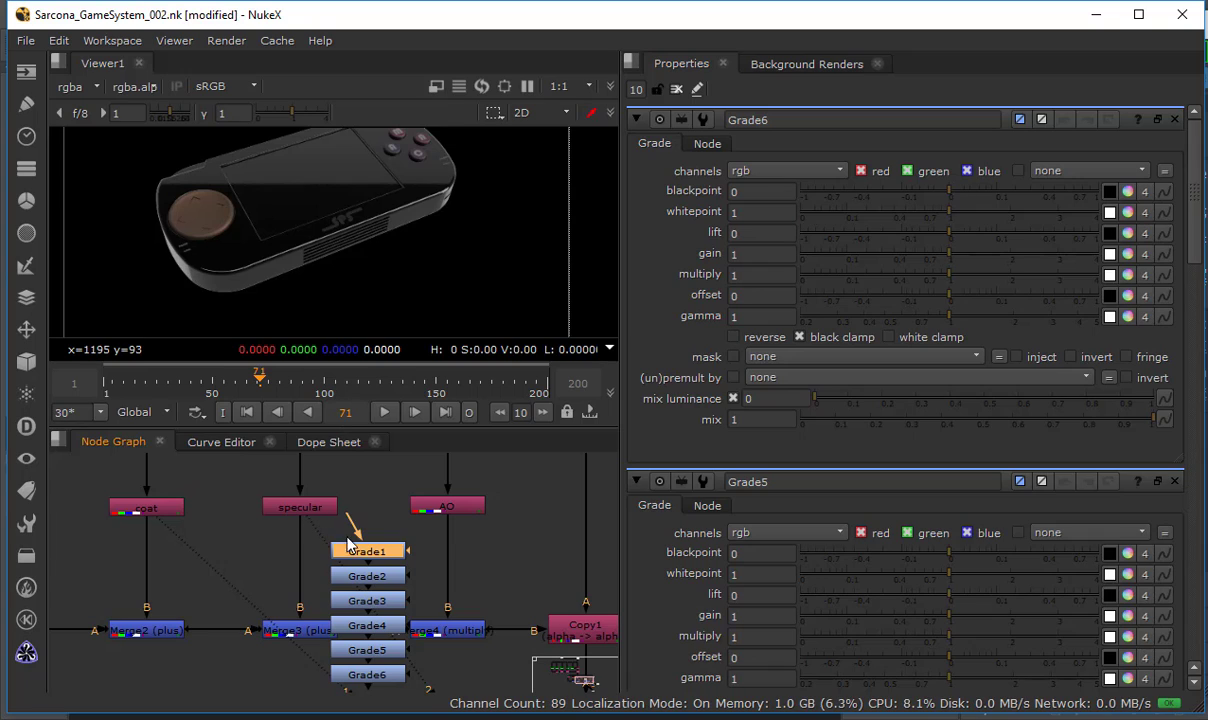
pyautogui.doubleClick(366, 553)
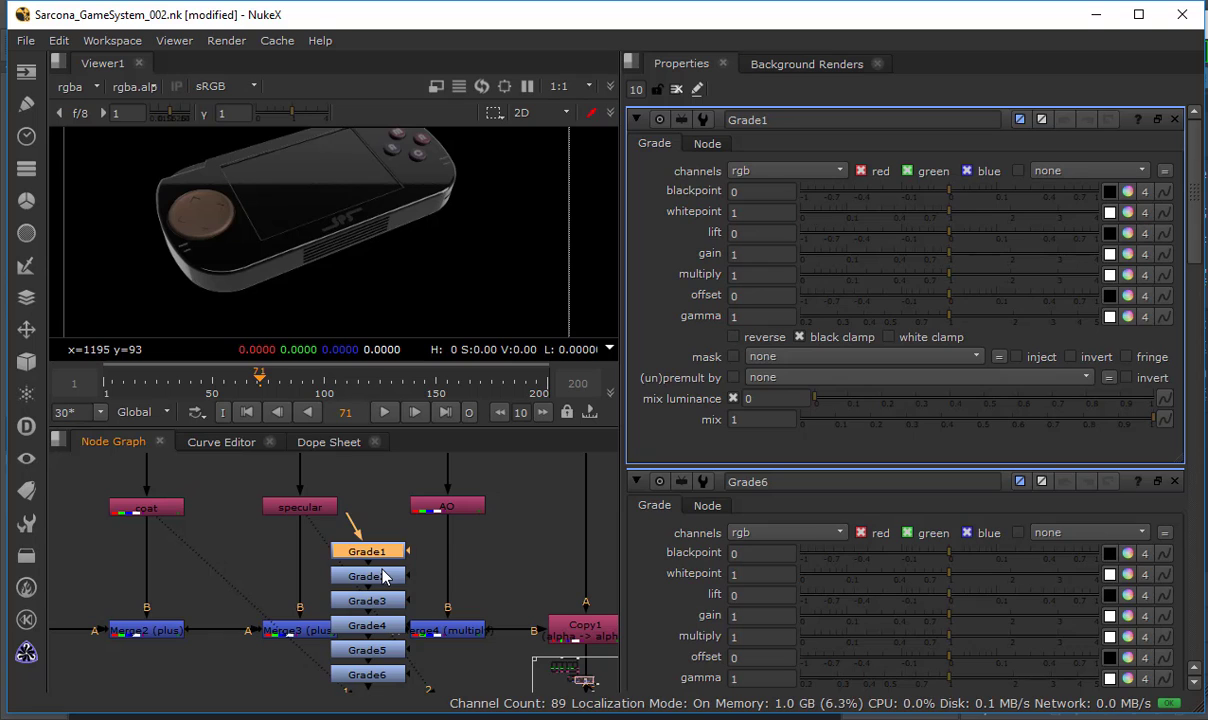
# Delete all six Grade nodes beside the specular branch.
pyautogui.press('Delete')
pyautogui.click(378, 578)
pyautogui.press('Delete')
pyautogui.click(367, 601)
pyautogui.press('Delete')
pyautogui.click(366, 625)
pyautogui.press('Delete')
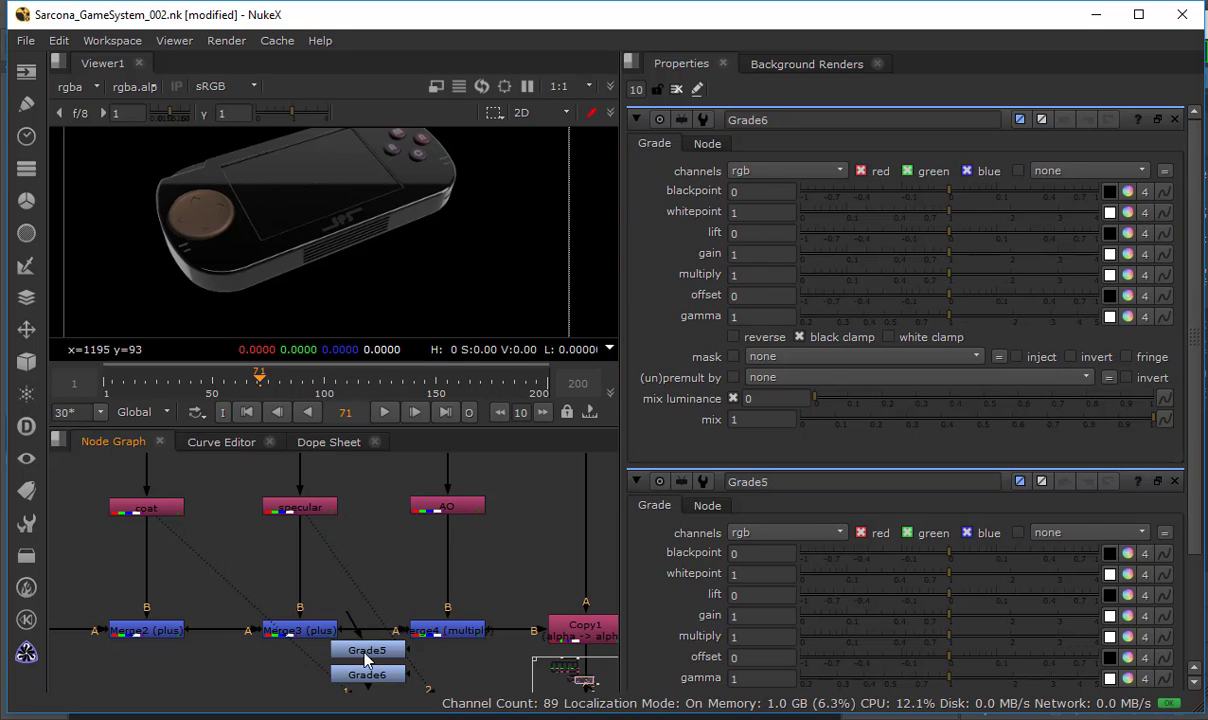
pyautogui.click(366, 650)
pyautogui.press('Delete')
pyautogui.click(366, 675)
pyautogui.press('Delete')
# Insert one Grade node below the diffuse pass and another between the specular pass and Merge3.
pyautogui.moveTo(191, 590); pyautogui.dragTo(252, 604, button='middle')
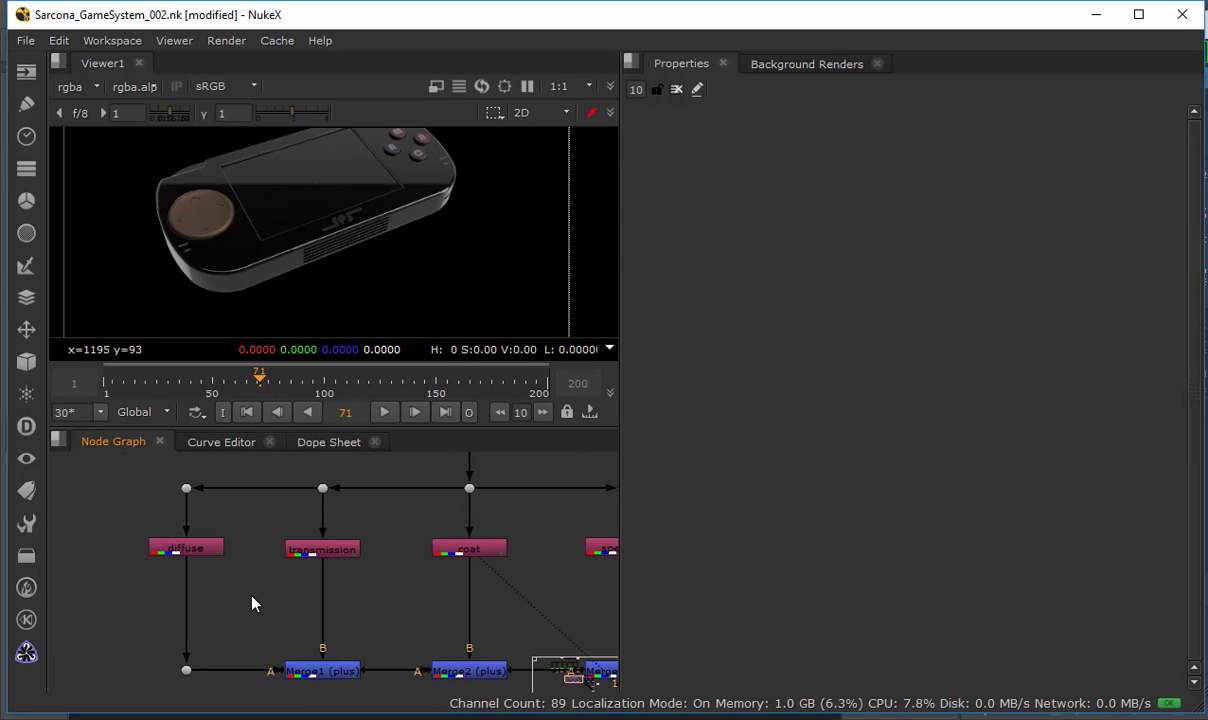
pyautogui.press('g')
pyautogui.click(182, 598)
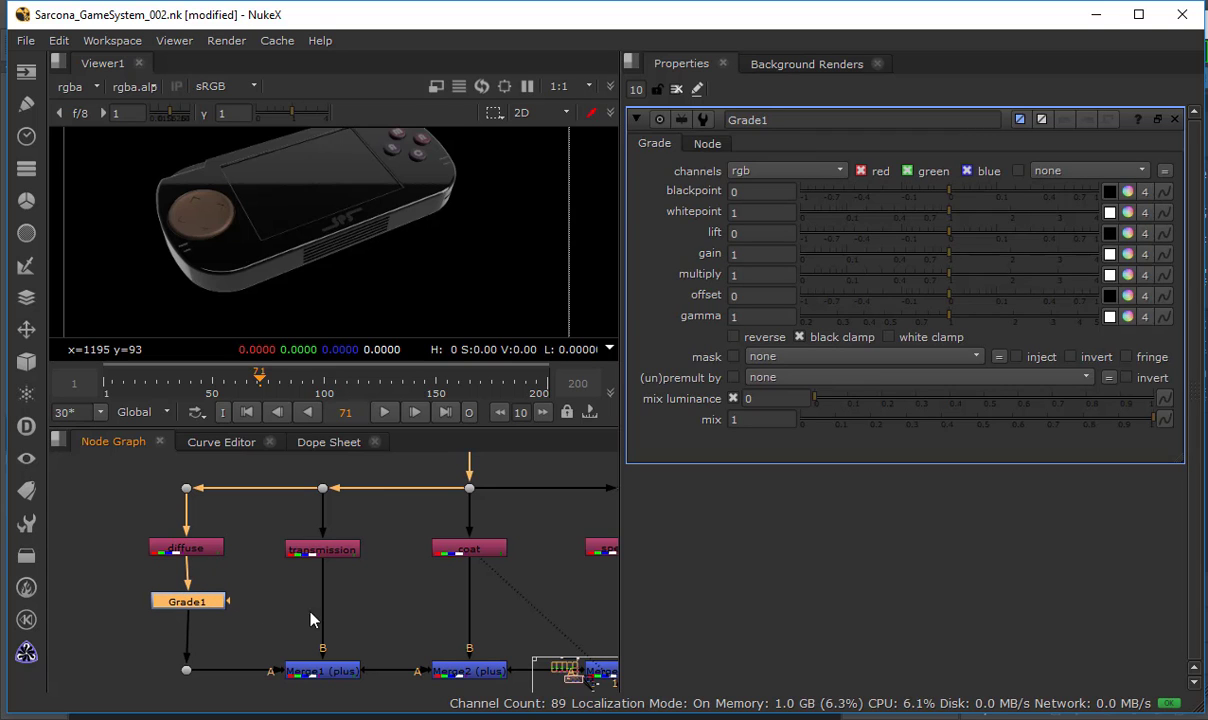
pyautogui.moveTo(169, 615); pyautogui.dragTo(90, 605, button='middle')
pyautogui.moveTo(413, 588); pyautogui.dragTo(172, 594, button='middle')
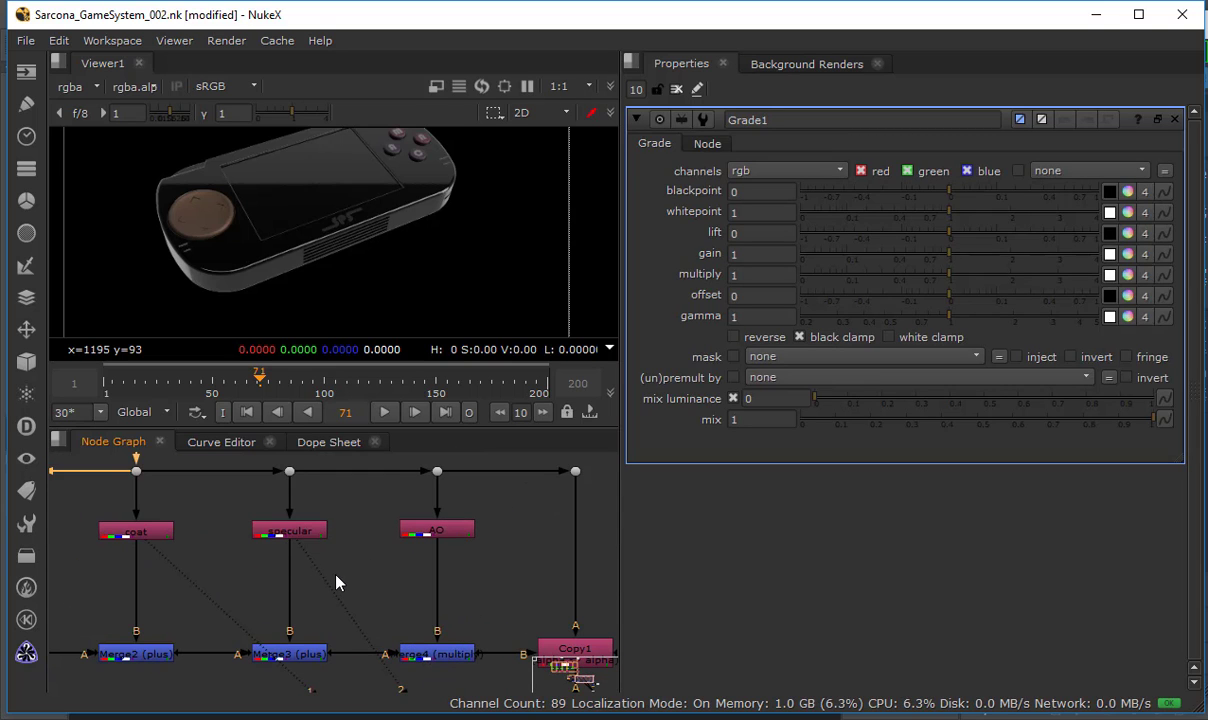
pyautogui.press('g')
pyautogui.click(292, 590)
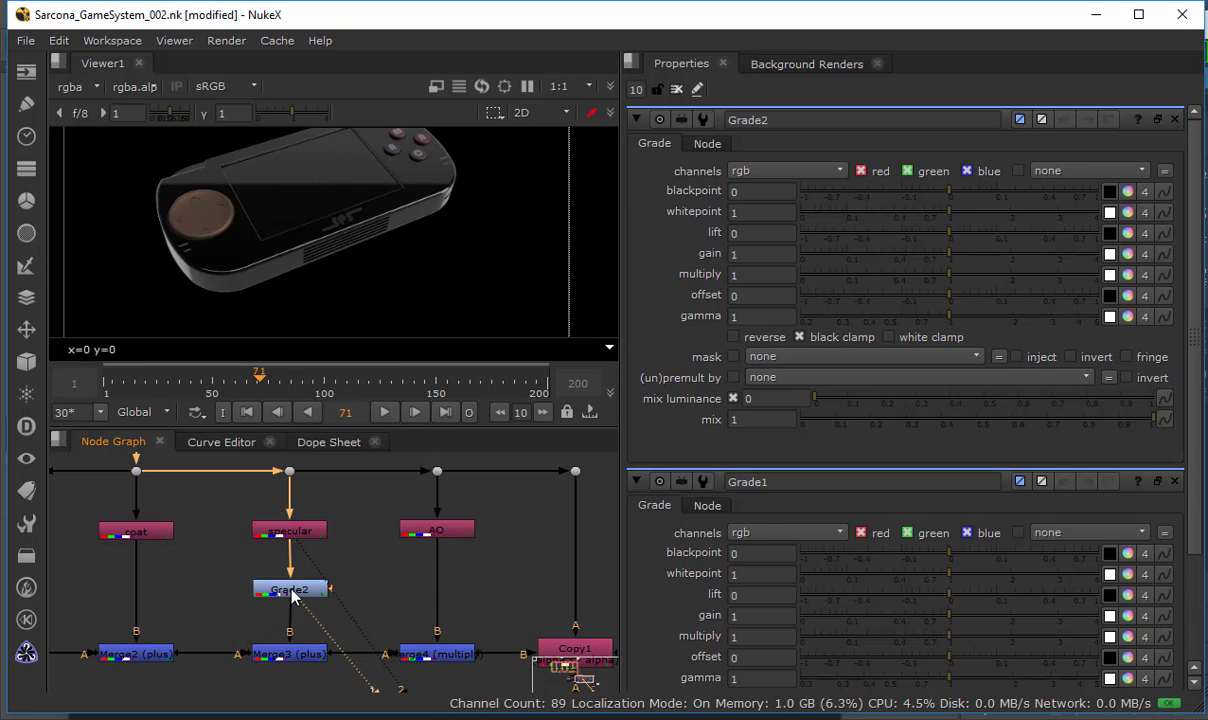
# Close all open node properties and open only those of the Grade node below the diffuse pass.
pyautogui.moveTo(245, 559); pyautogui.dragTo(513, 492, button='middle')
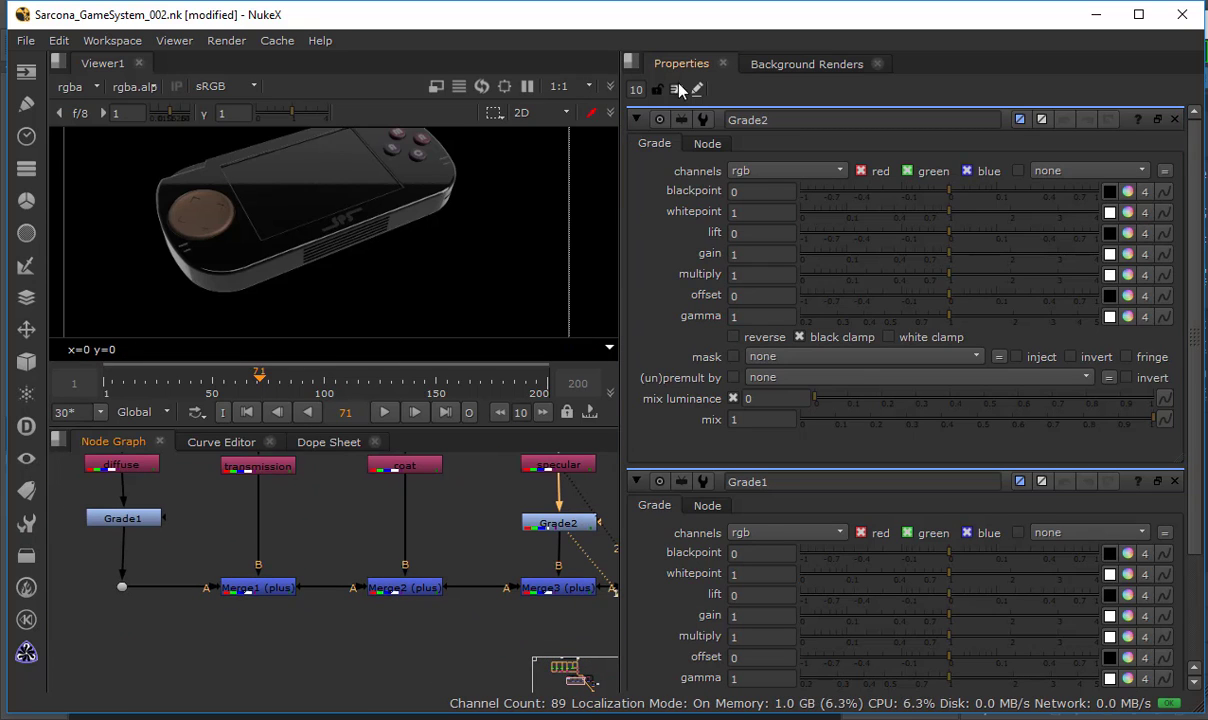
pyautogui.click(677, 89)
pyautogui.click(137, 526)
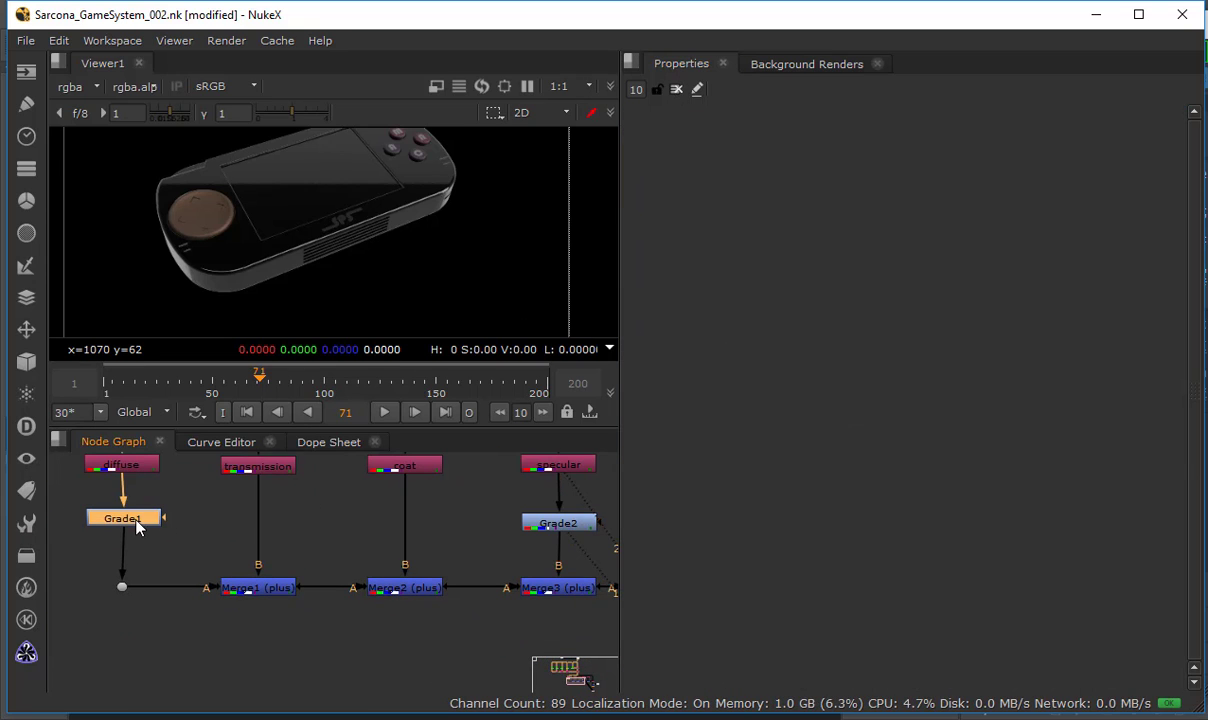
pyautogui.doubleClick(137, 526)
pyautogui.moveTo(587, 506); pyautogui.dragTo(310, 570, button='middle')
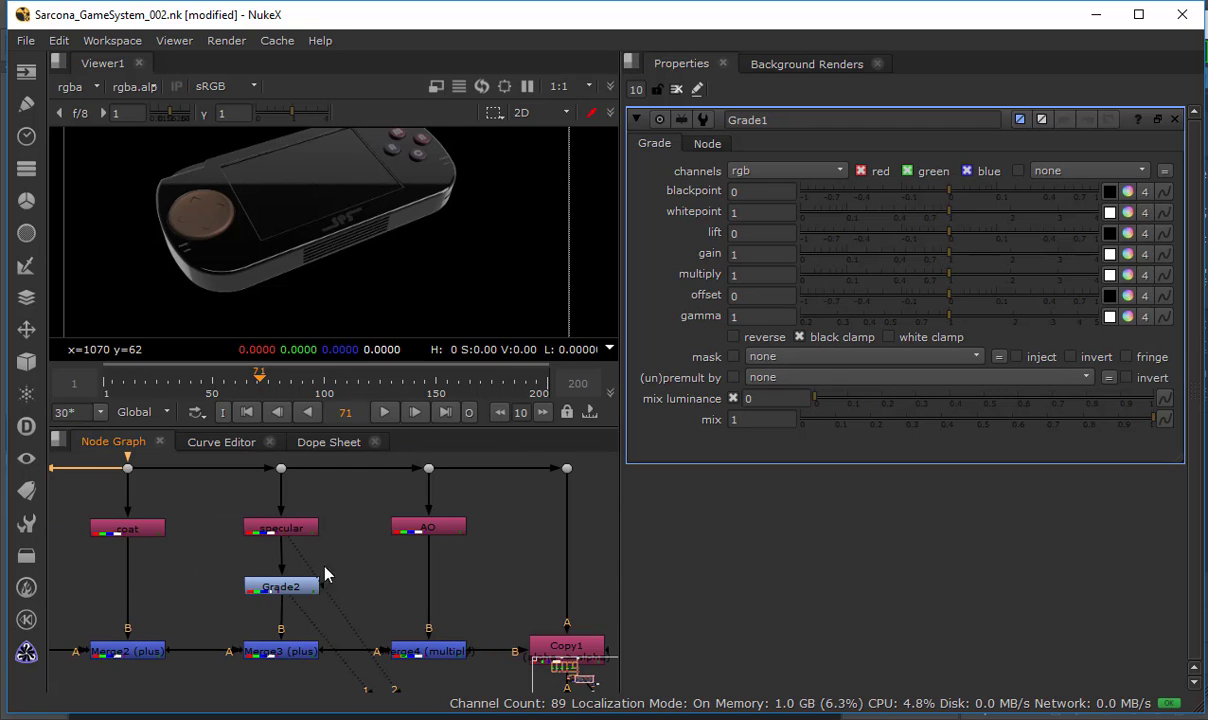
# Push Grade1's controls to extreme values: blackpoint 0.075, whitepoint 0.06, lift 0.002, gain 0.095, multiply 0.74, offset 0.3 and gamma 2.55.
pyautogui.click(290, 586)
pyautogui.click(990, 191)
pyautogui.click(1018, 212)
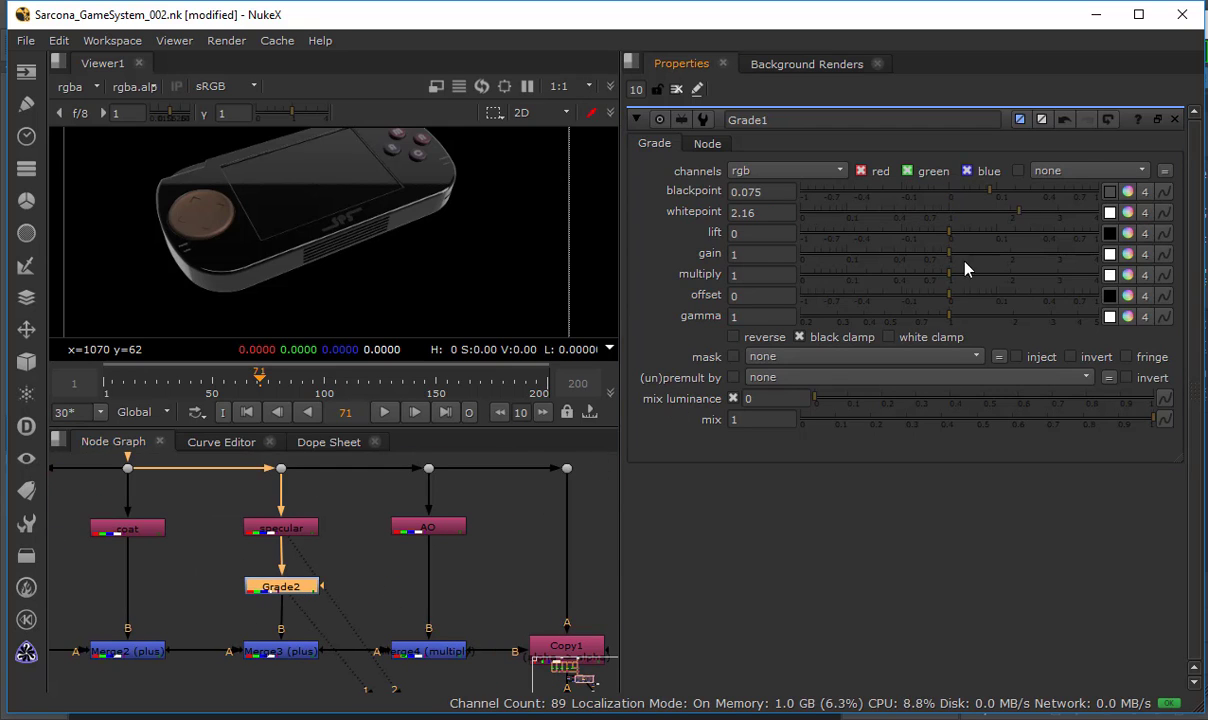
pyautogui.click(988, 212)
pyautogui.click(1030, 295)
pyautogui.click(956, 232)
pyautogui.click(934, 253)
pyautogui.click(1036, 316)
pyautogui.click(928, 274)
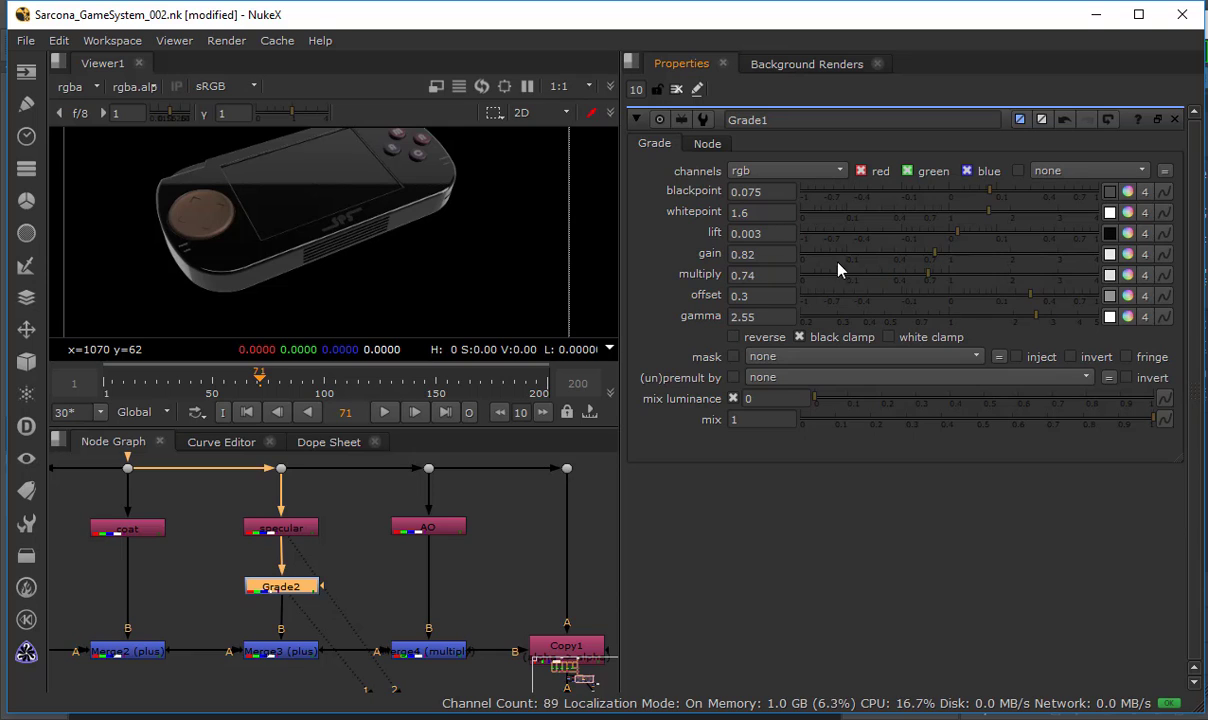
pyautogui.click(845, 253)
pyautogui.click(836, 212)
# Show the output of the Glow1 node in the viewer.
pyautogui.moveTo(367, 544); pyautogui.dragTo(312, 420, button='middle')
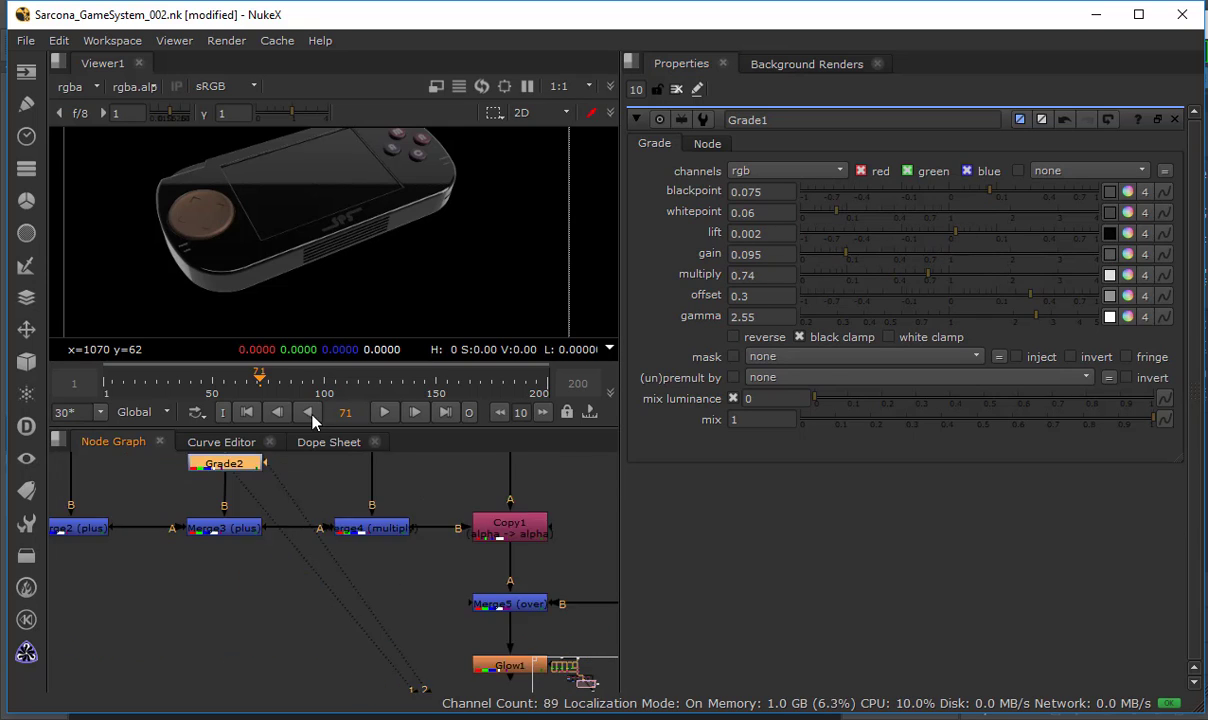
pyautogui.click(480, 630)
pyautogui.press('1')
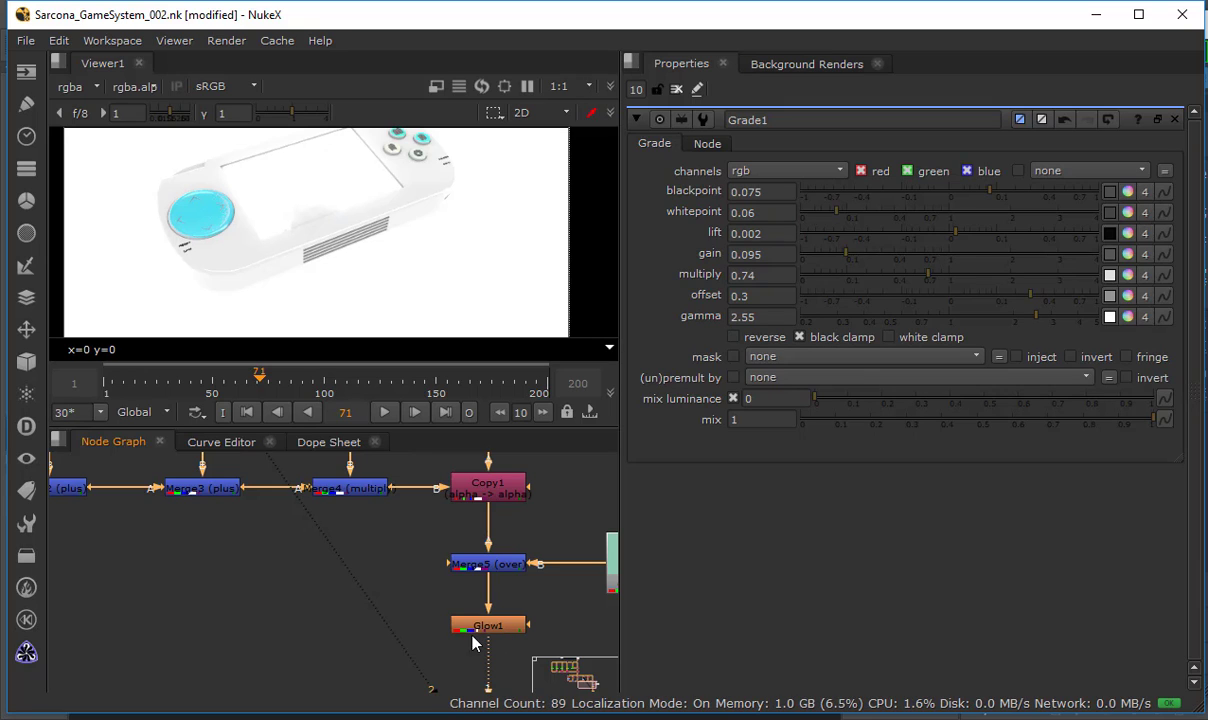
# Delete the Grade nodes below the diffuse and specular passes.
pyautogui.moveTo(475, 642); pyautogui.dragTo(359, 545, button='middle')
pyautogui.moveTo(350, 532); pyautogui.dragTo(110, 610)
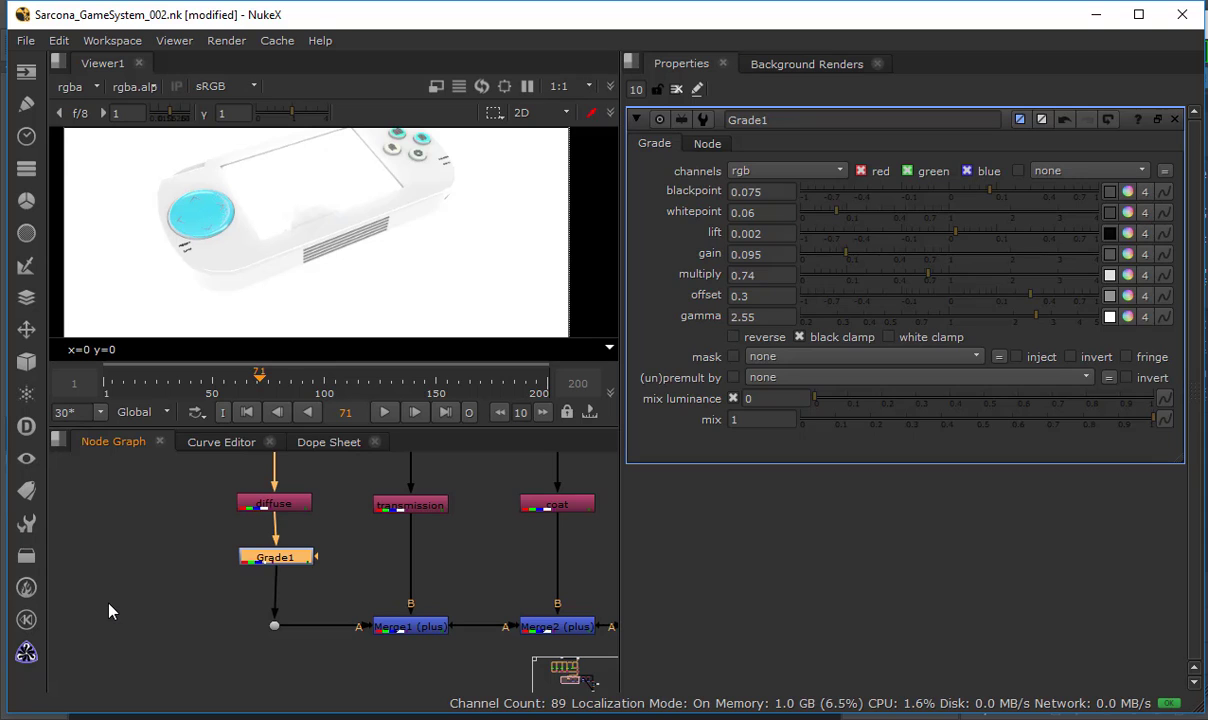
pyautogui.press('Delete')
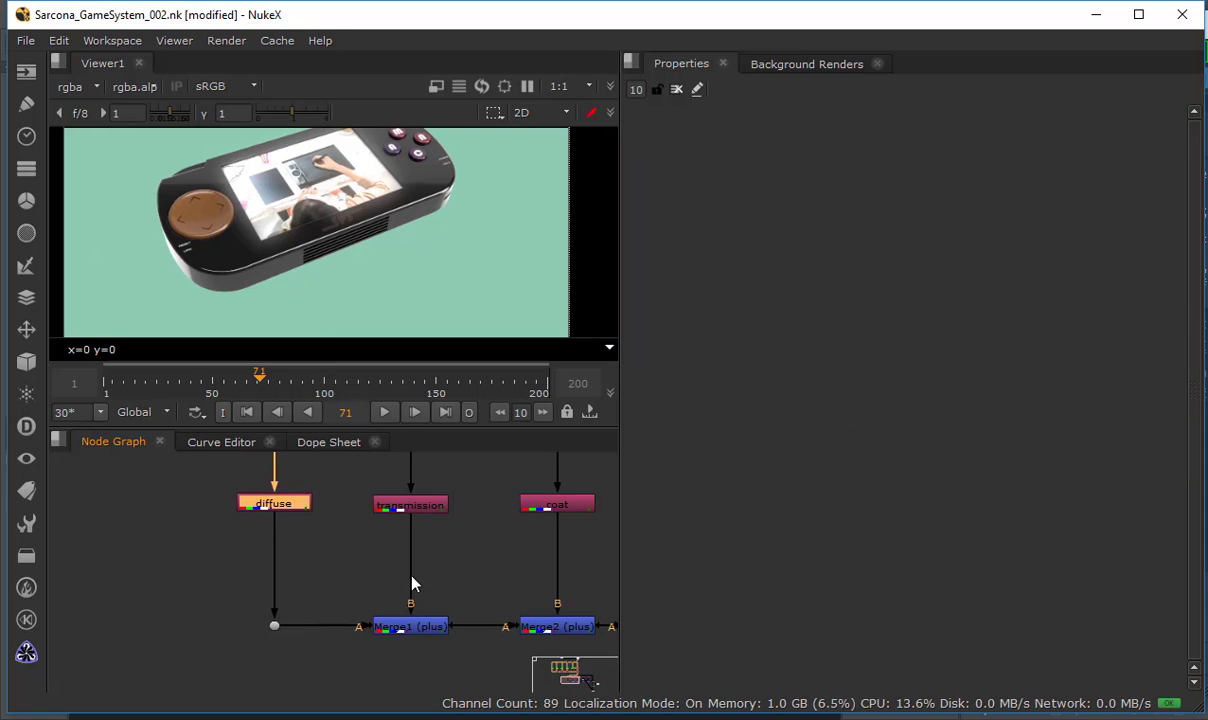
pyautogui.moveTo(413, 584); pyautogui.dragTo(63, 597, button='middle')
pyautogui.click(345, 572)
pyautogui.press('Delete')
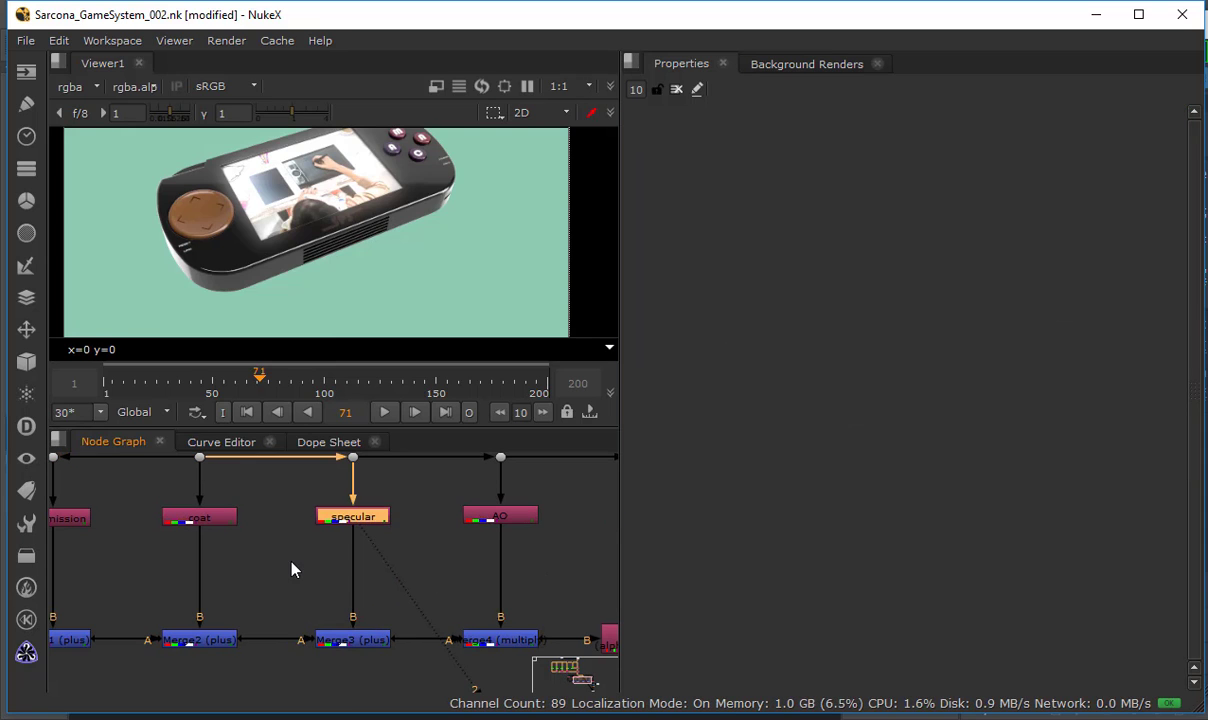
pyautogui.click(291, 569)
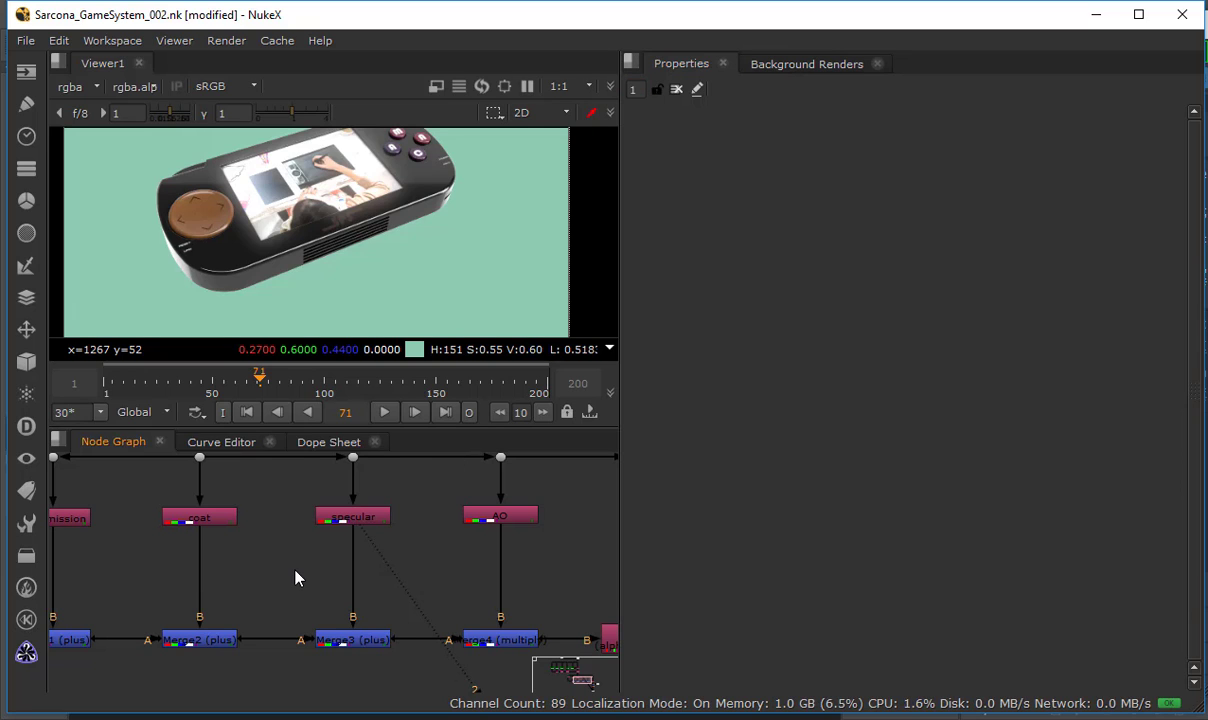
pyautogui.press('g')
pyautogui.moveTo(300, 572); pyautogui.dragTo(372, 578)
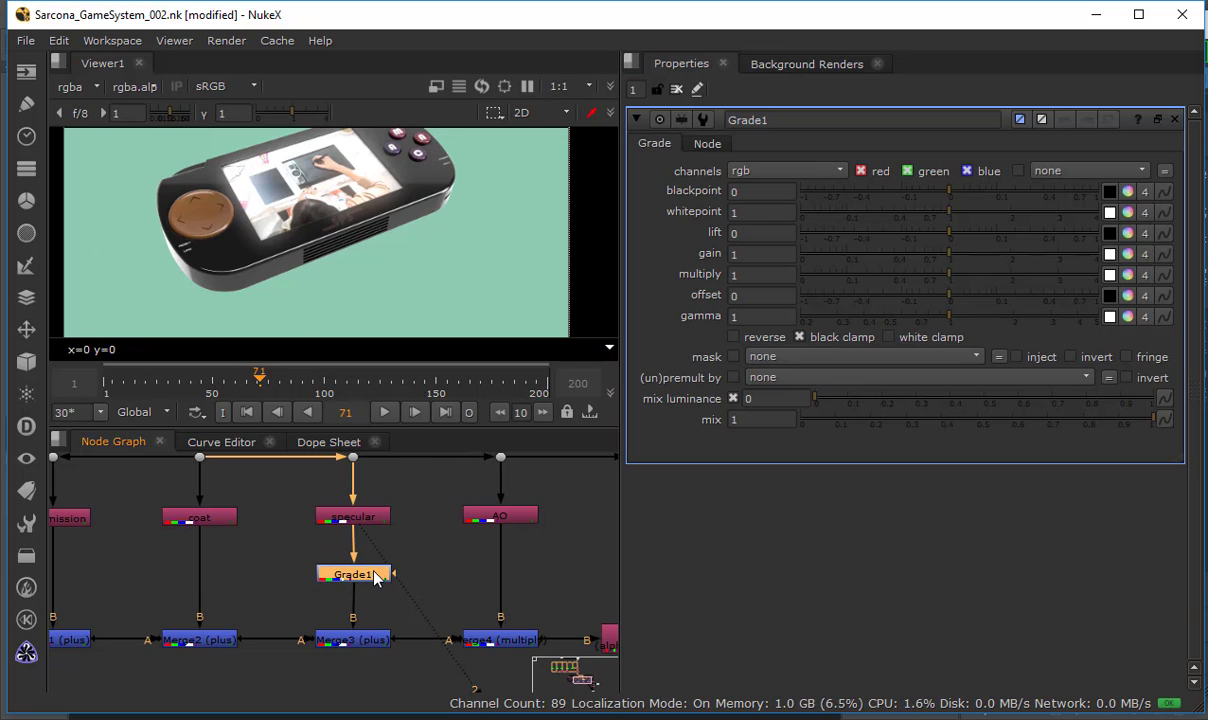
pyautogui.click(355, 522)
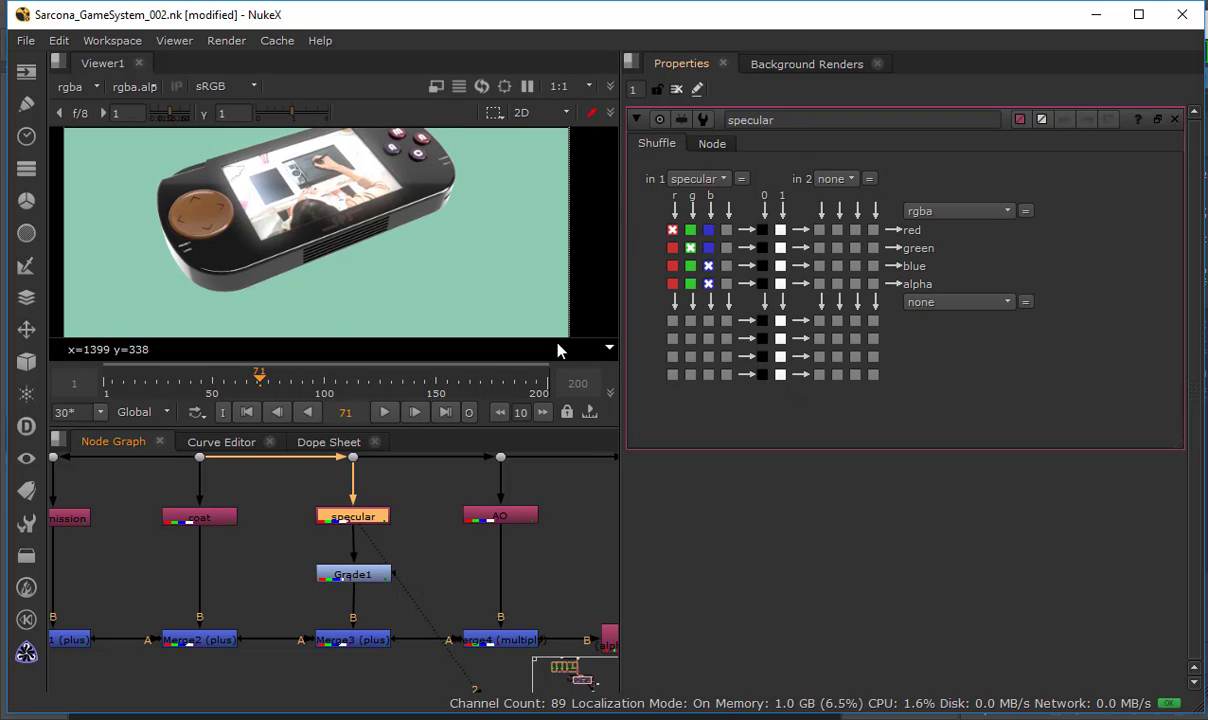
pyautogui.doubleClick(352, 574)
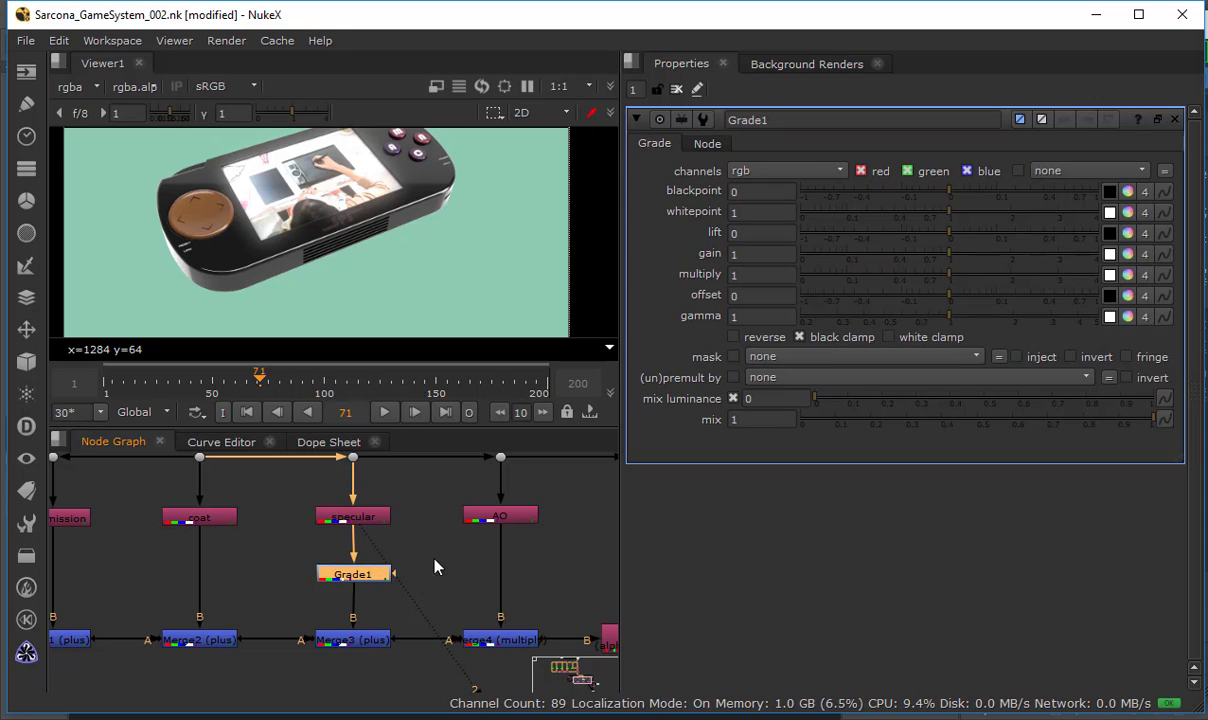
pyautogui.press('Delete')
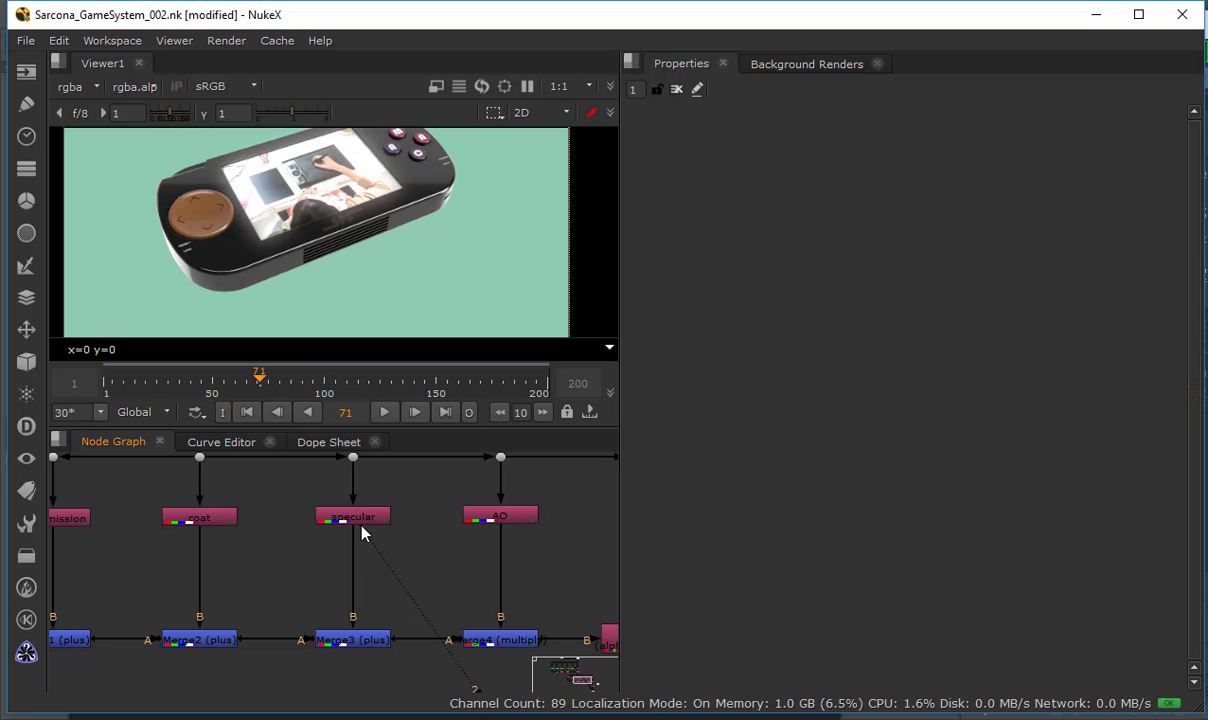
# Insert a Grade node between the specular pass and Merge3 and show its output in the viewer.
pyautogui.click(362, 522)
pyautogui.click(297, 557)
pyautogui.press('g')
pyautogui.moveTo(312, 562); pyautogui.dragTo(350, 577)
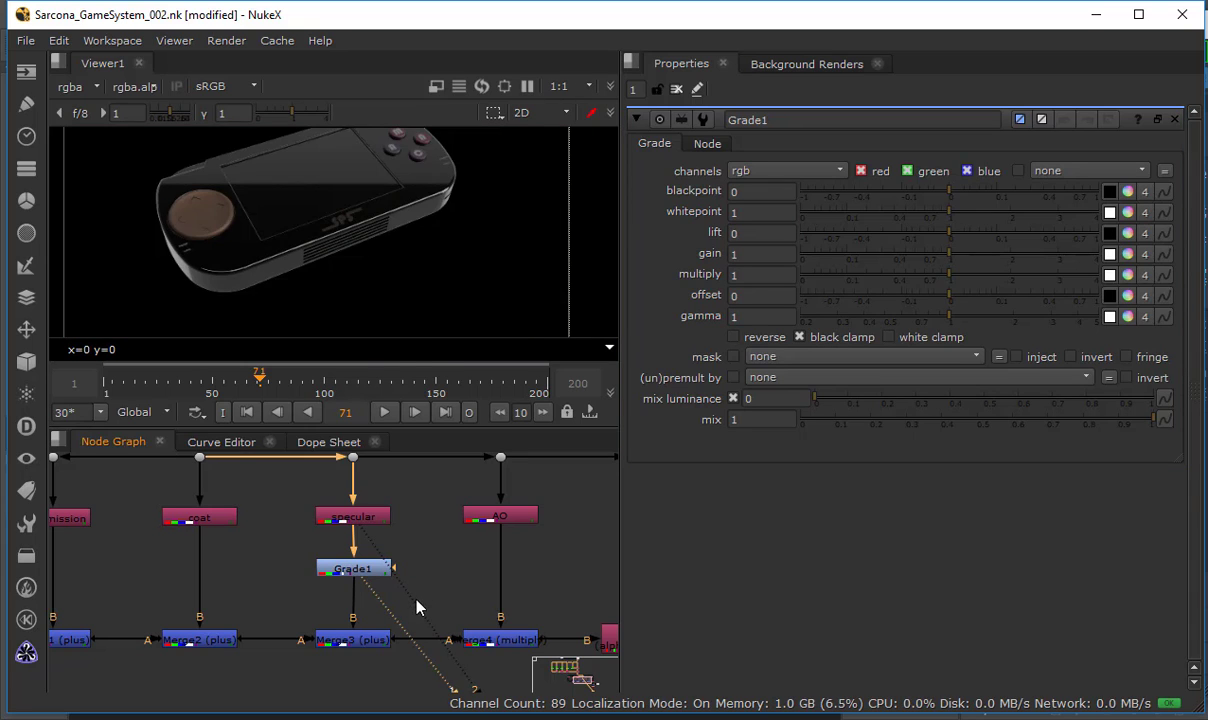
# Disconnect the specular pass from the viewer's second input and select the Grade node below it.
pyautogui.scroll(-10, 431, 574)
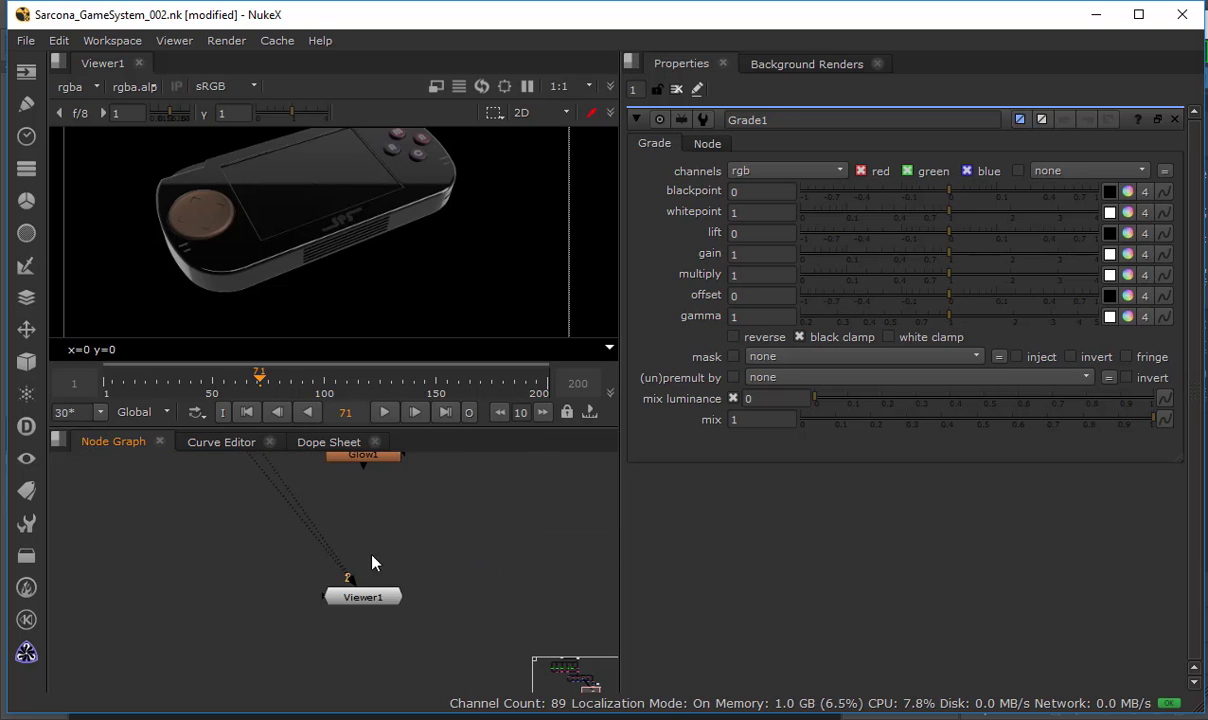
pyautogui.scroll(5, 376, 614)
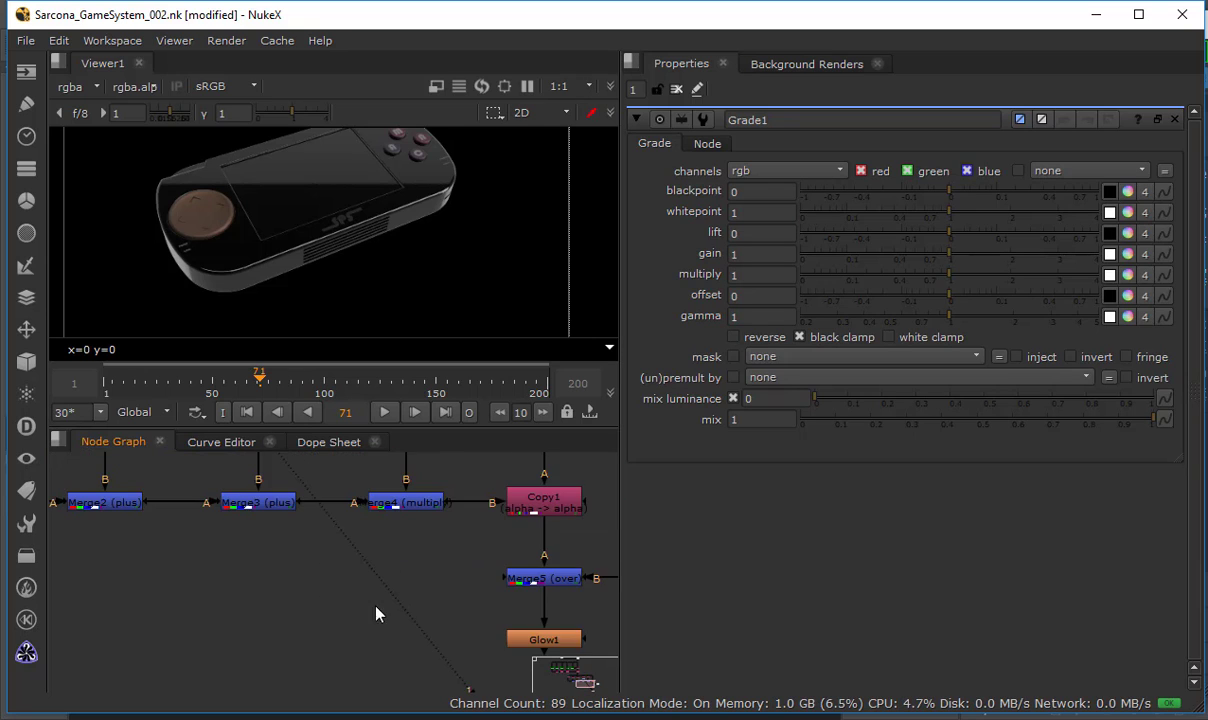
pyautogui.scroll(5, 376, 614)
pyautogui.click(350, 568)
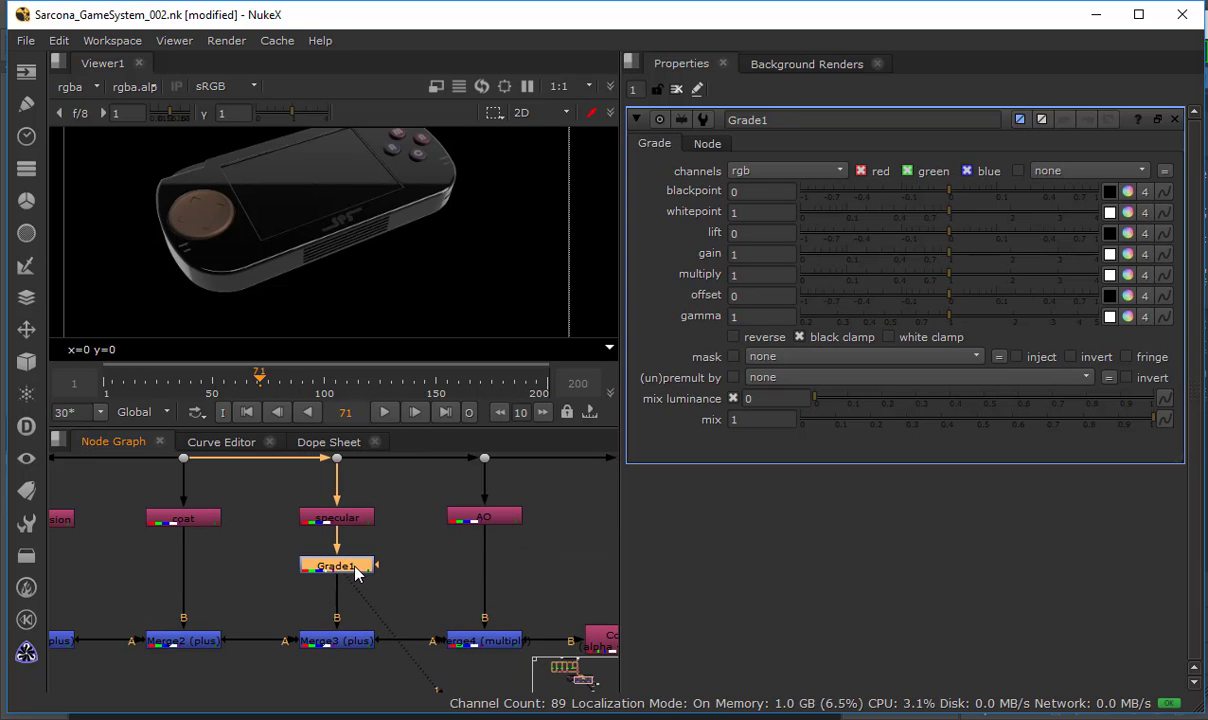
pyautogui.click(356, 572)
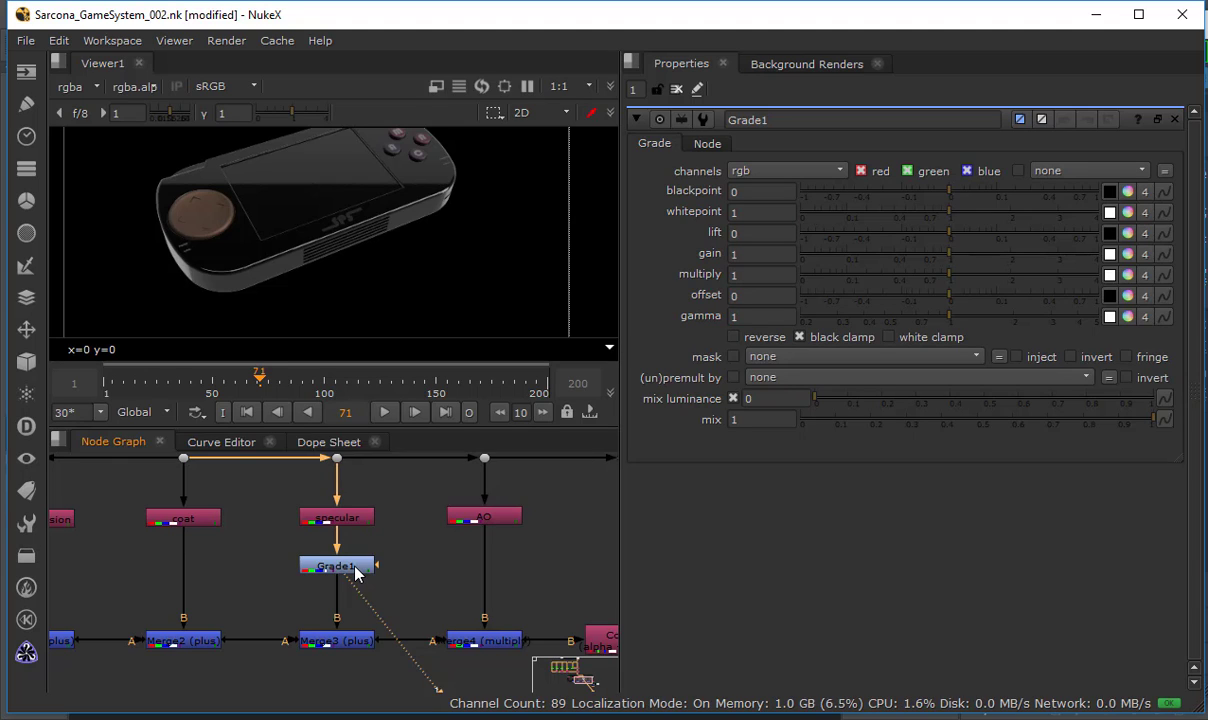
pyautogui.click(352, 567)
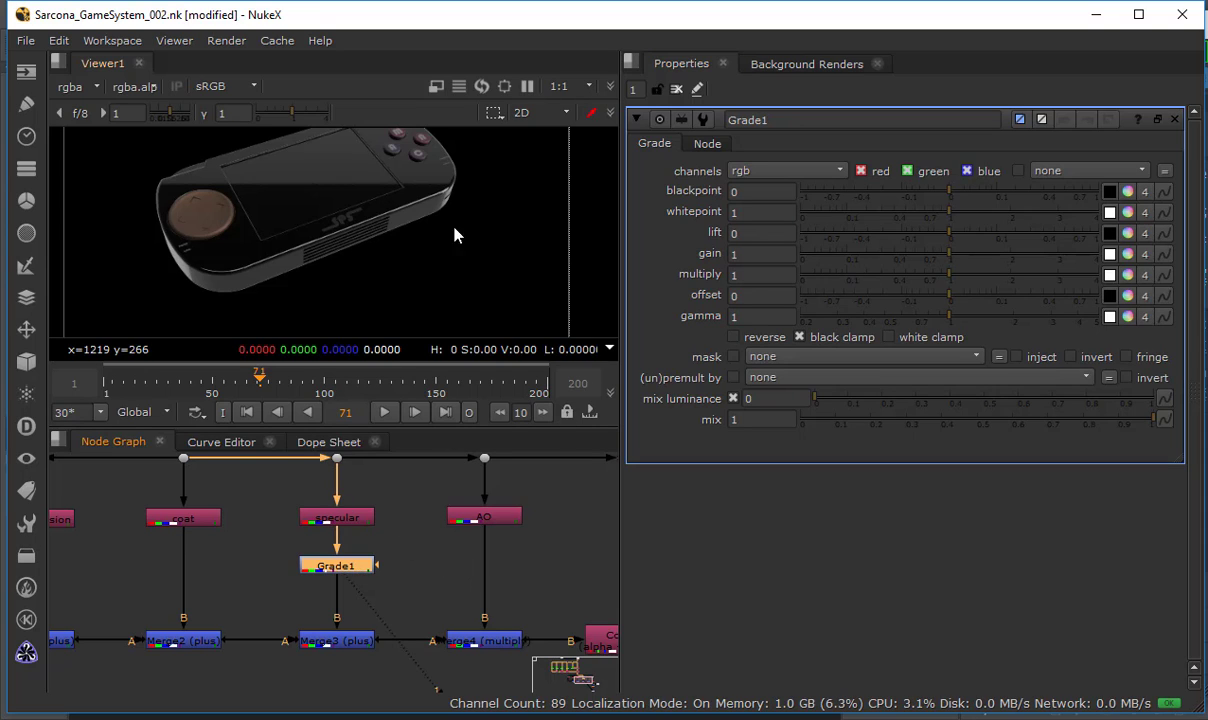
# Set the specular Grade's whitepoint to 0.08 and restrict its effect with the system.mask channel.
pyautogui.click(937, 215)
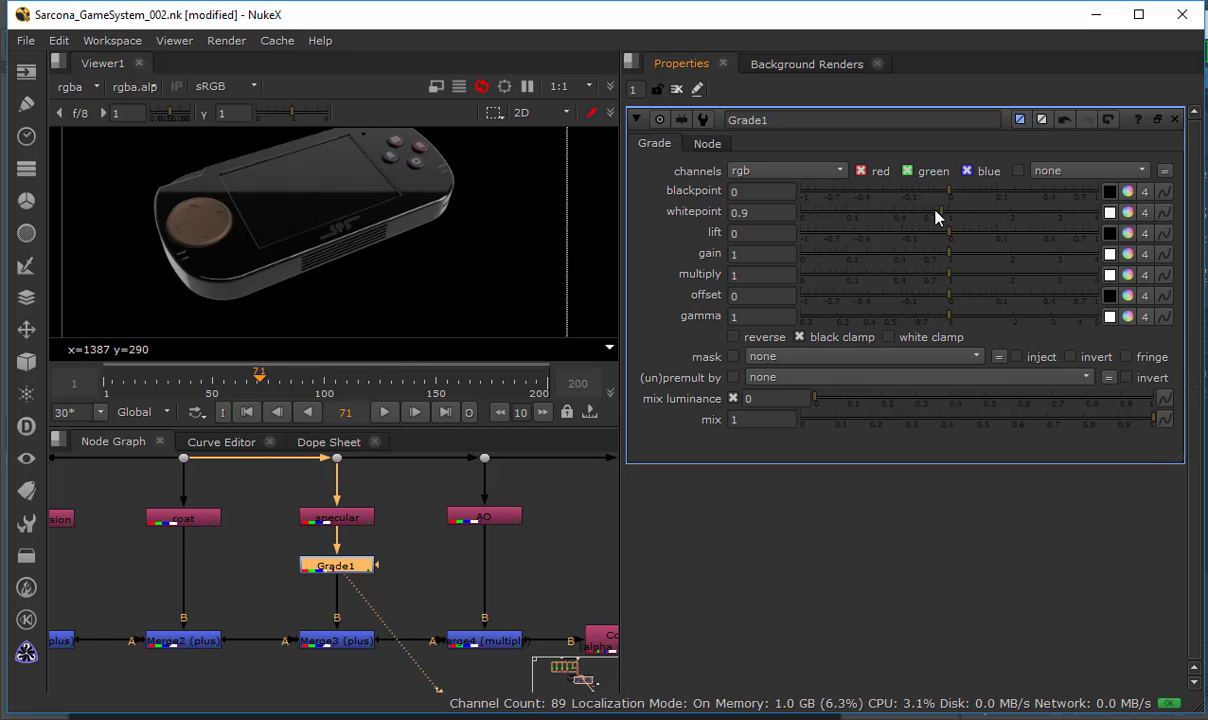
pyautogui.moveTo(937, 215); pyautogui.dragTo(841, 218)
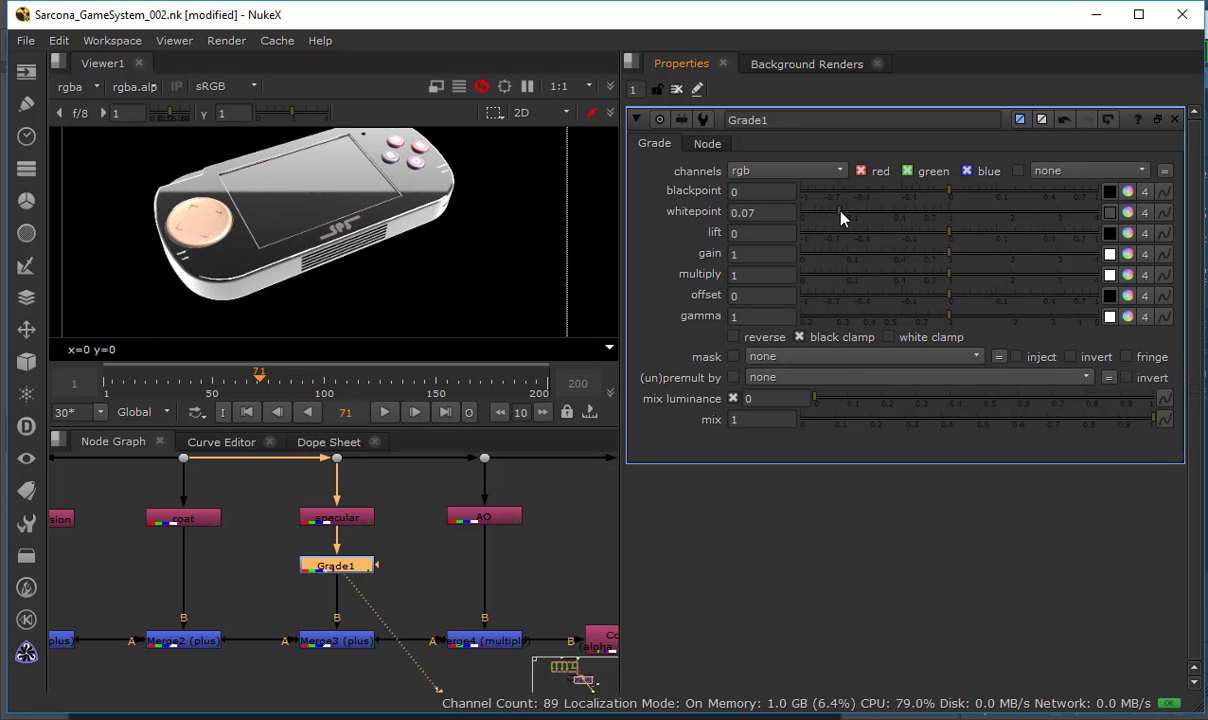
pyautogui.click(841, 218)
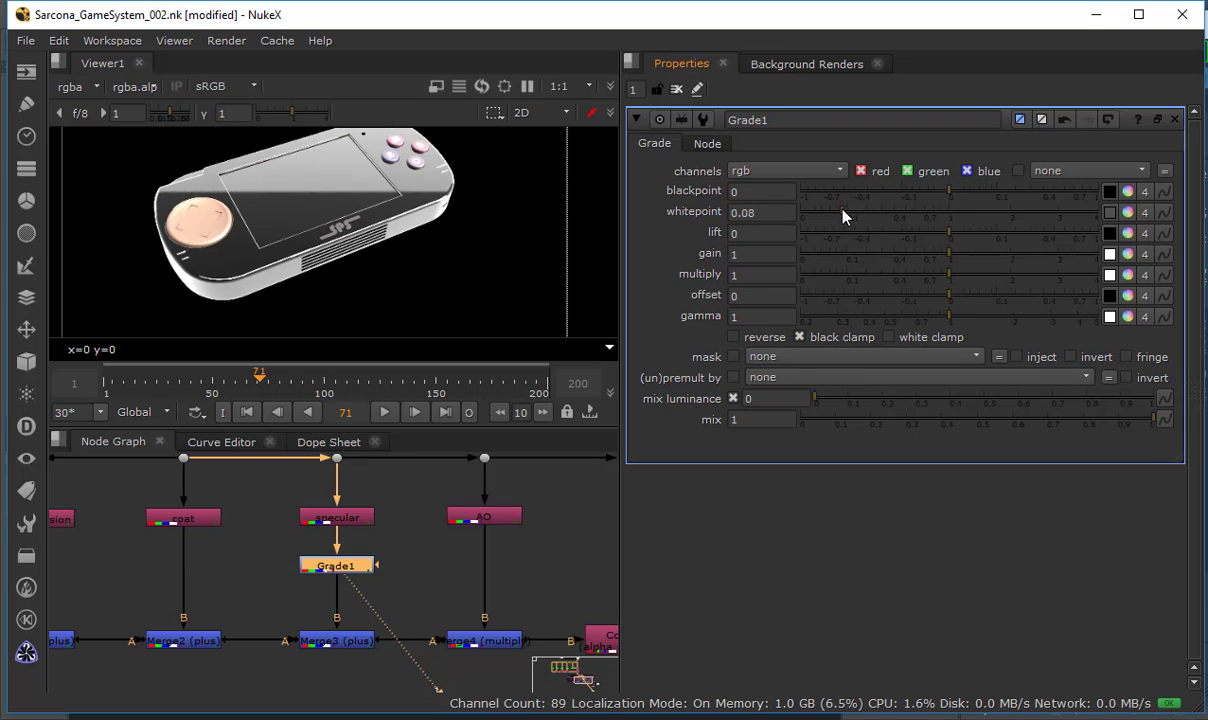
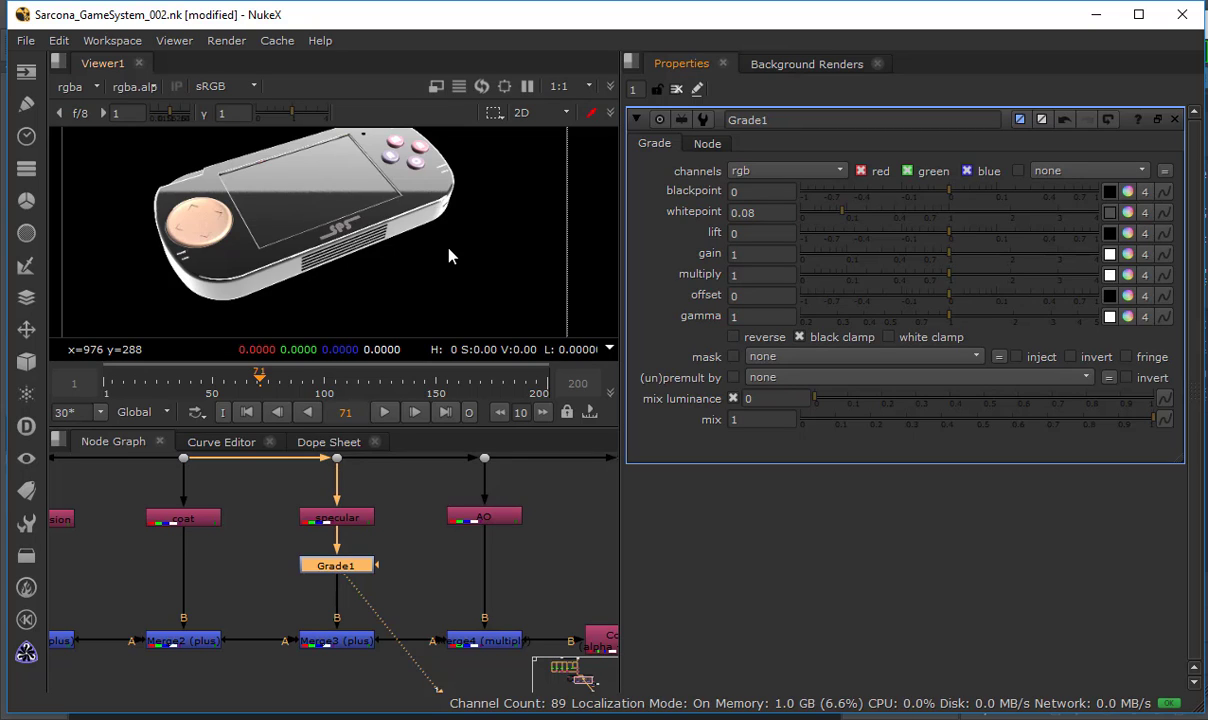
pyautogui.click(793, 356)
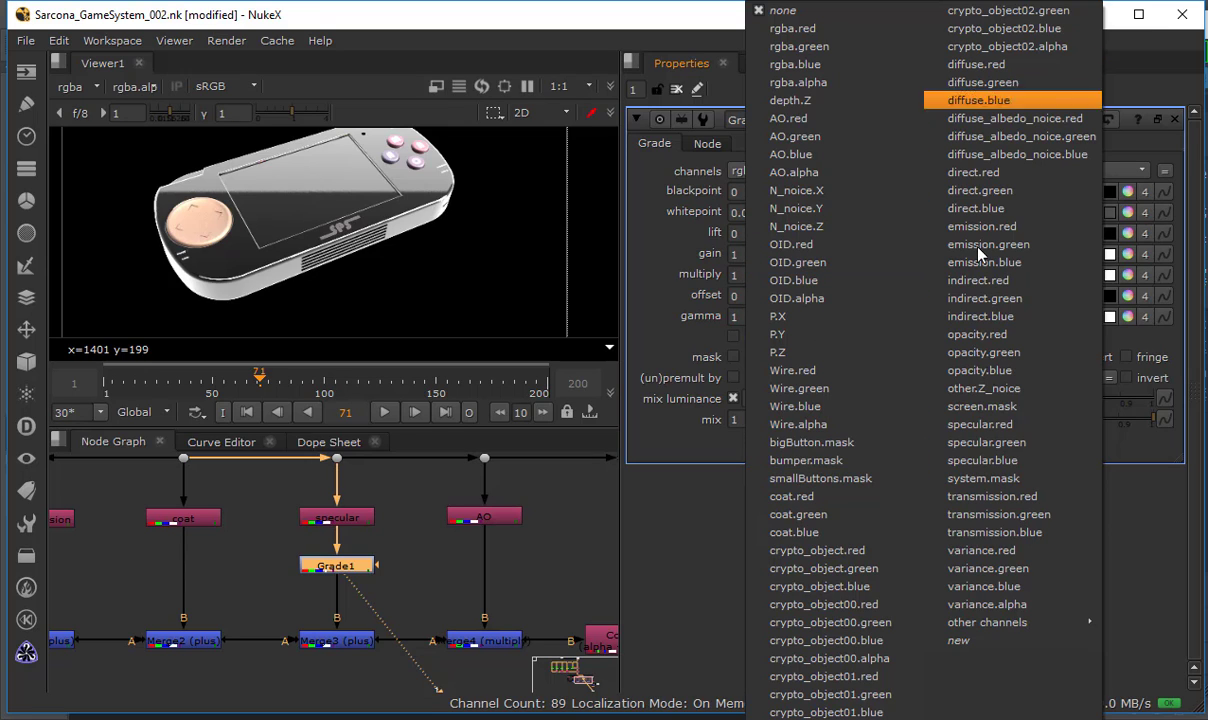
pyautogui.click(990, 478)
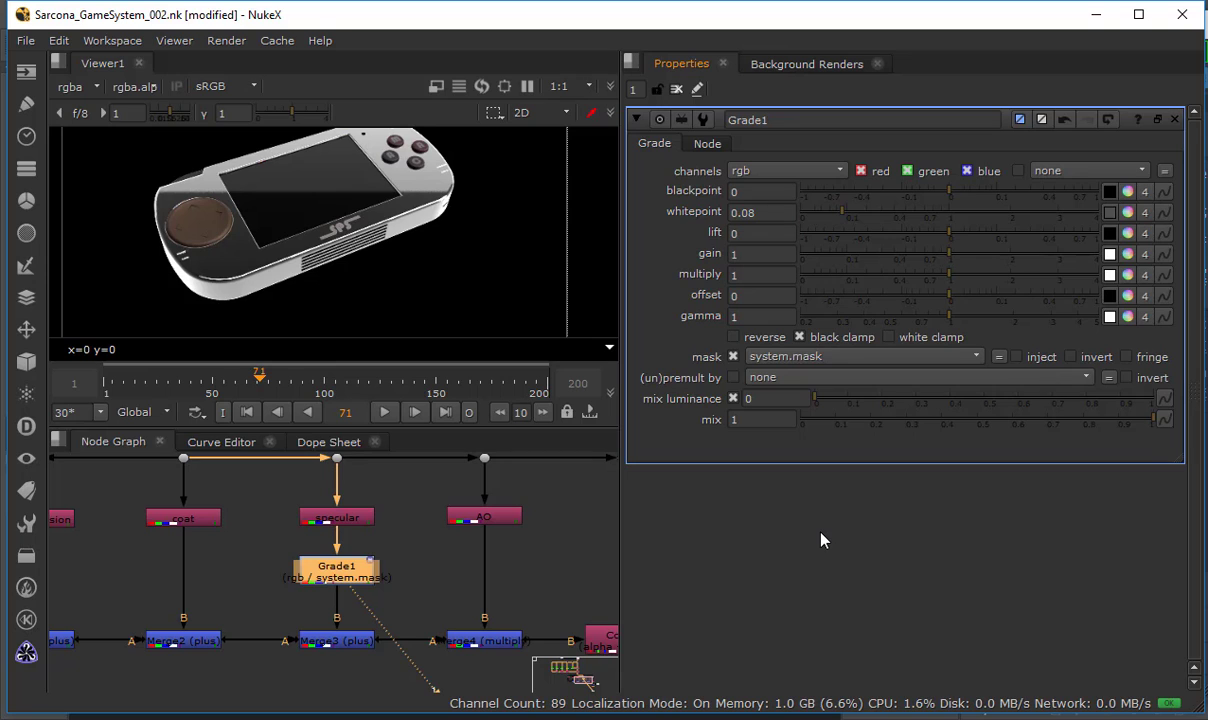
# View the masked specular grade in the composite at Merge3 and at the Copy1 node.
pyautogui.click(335, 640)
pyautogui.press('1')
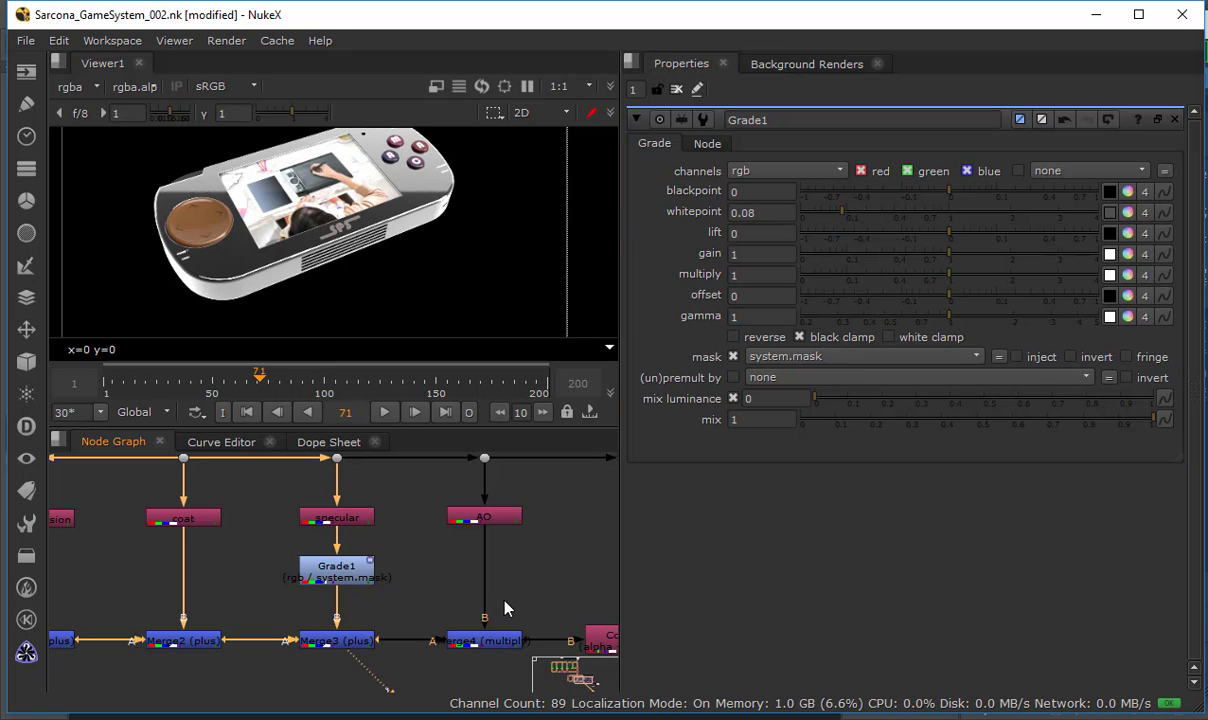
pyautogui.moveTo(589, 625); pyautogui.dragTo(457, 619, button='middle')
pyautogui.click(458, 624)
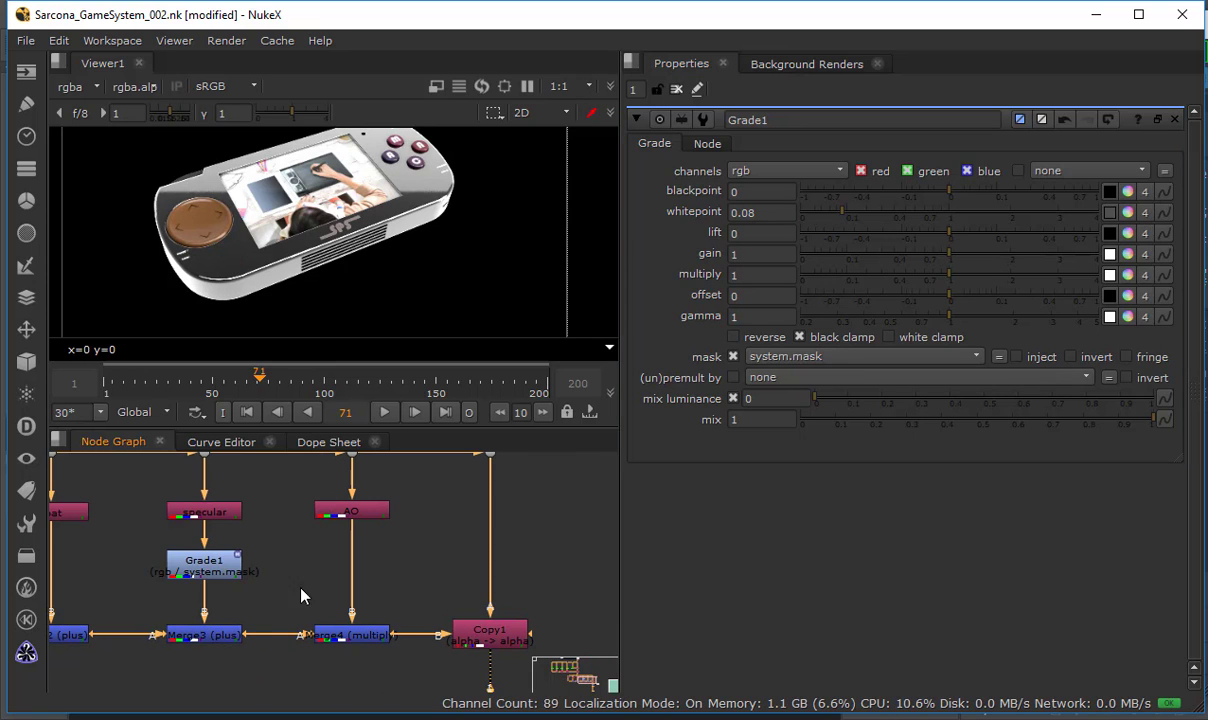
pyautogui.moveTo(302, 596); pyautogui.dragTo(390, 594, button='middle')
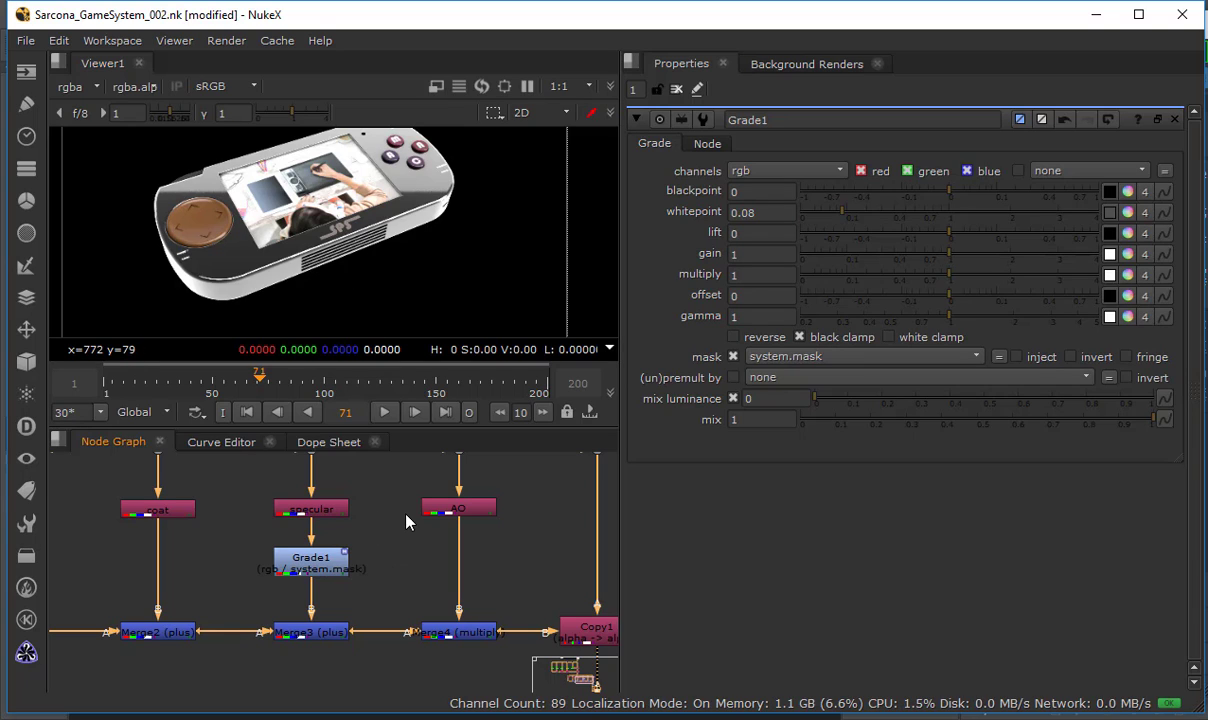
# Toggle the specular Grade node off and on repeatedly to compare the composite with and without it, leaving it enabled.
pyautogui.click(329, 564)
pyautogui.press('d')
pyautogui.press('d')
pyautogui.press('d')
pyautogui.press('d')
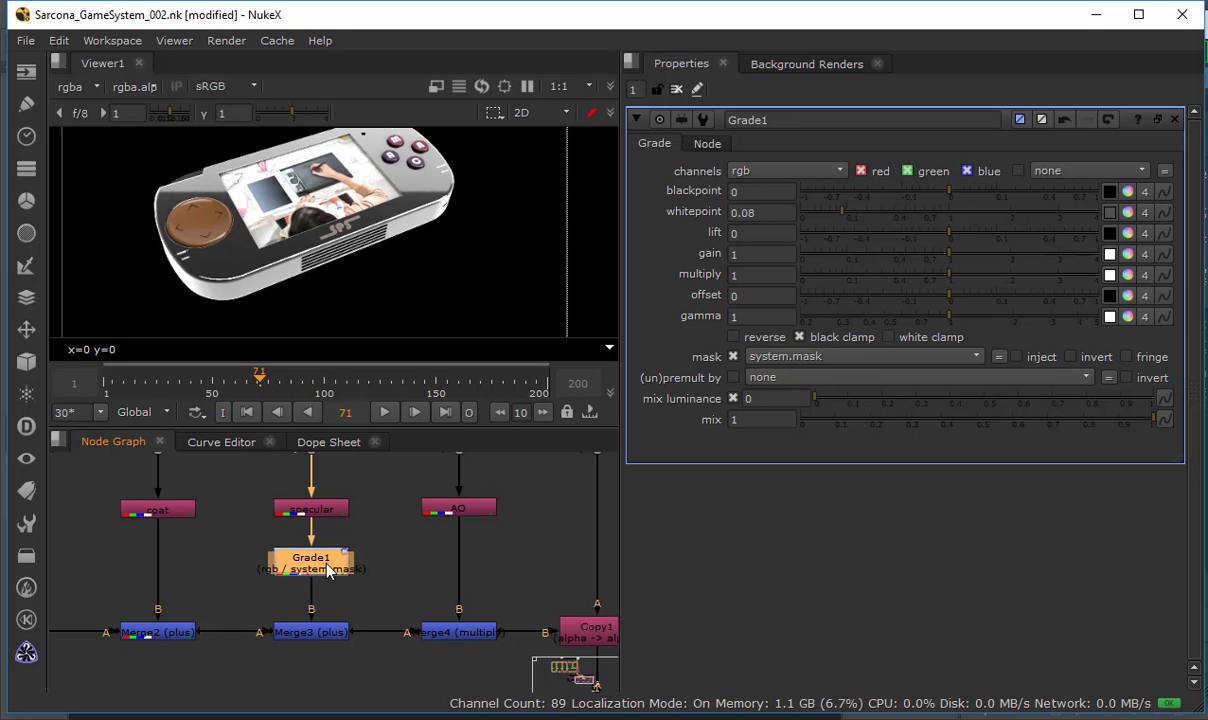
pyautogui.press('d')
pyautogui.press('d')
pyautogui.press('d')
pyautogui.press('d')
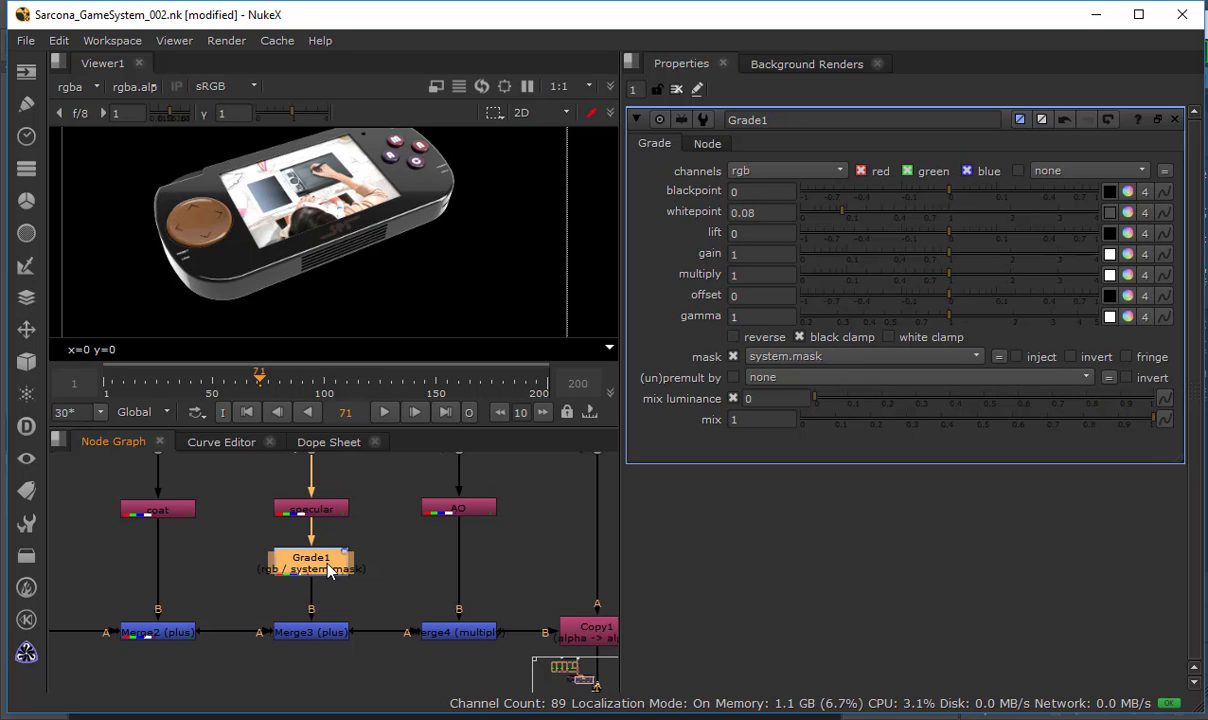
pyautogui.press('d')
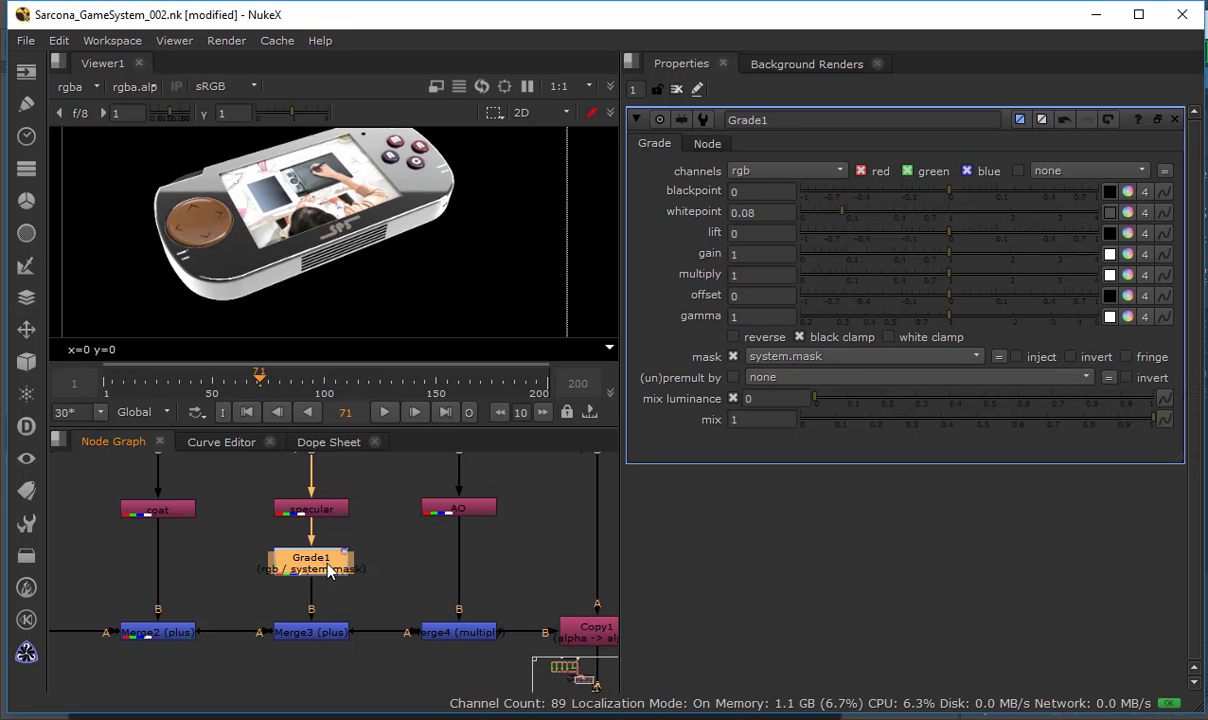
pyautogui.press('d')
pyautogui.press('d')
pyautogui.press('d')
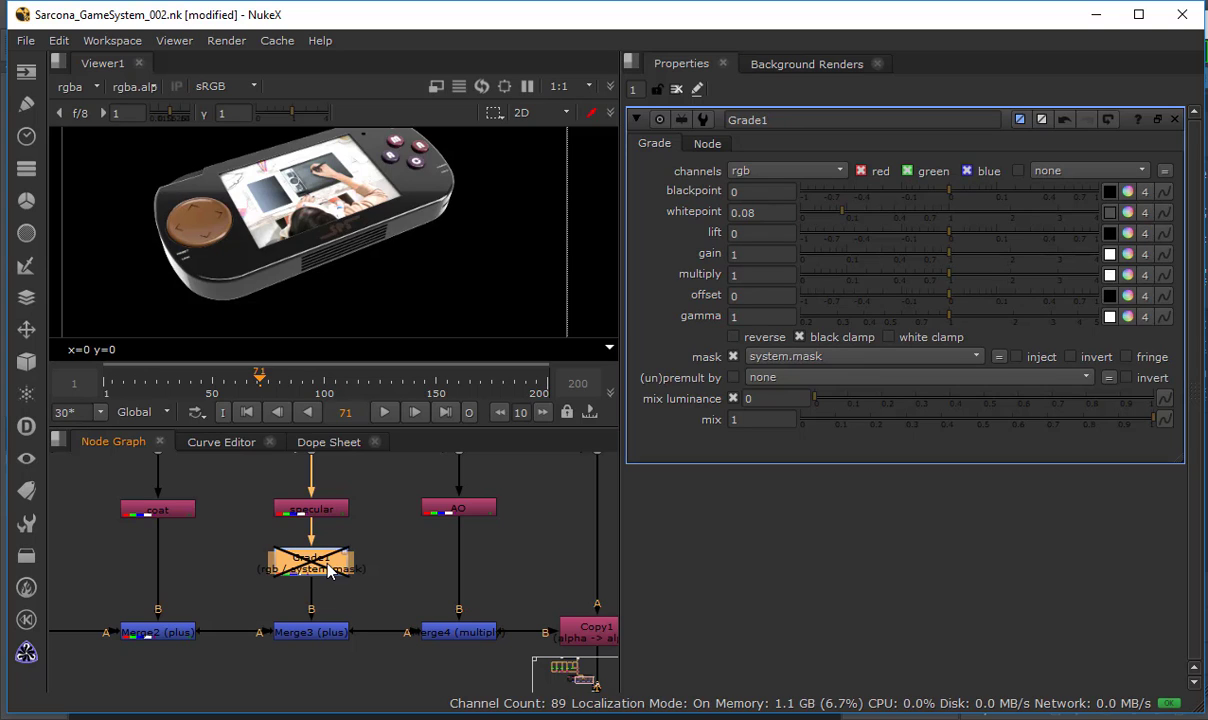
pyautogui.press('d')
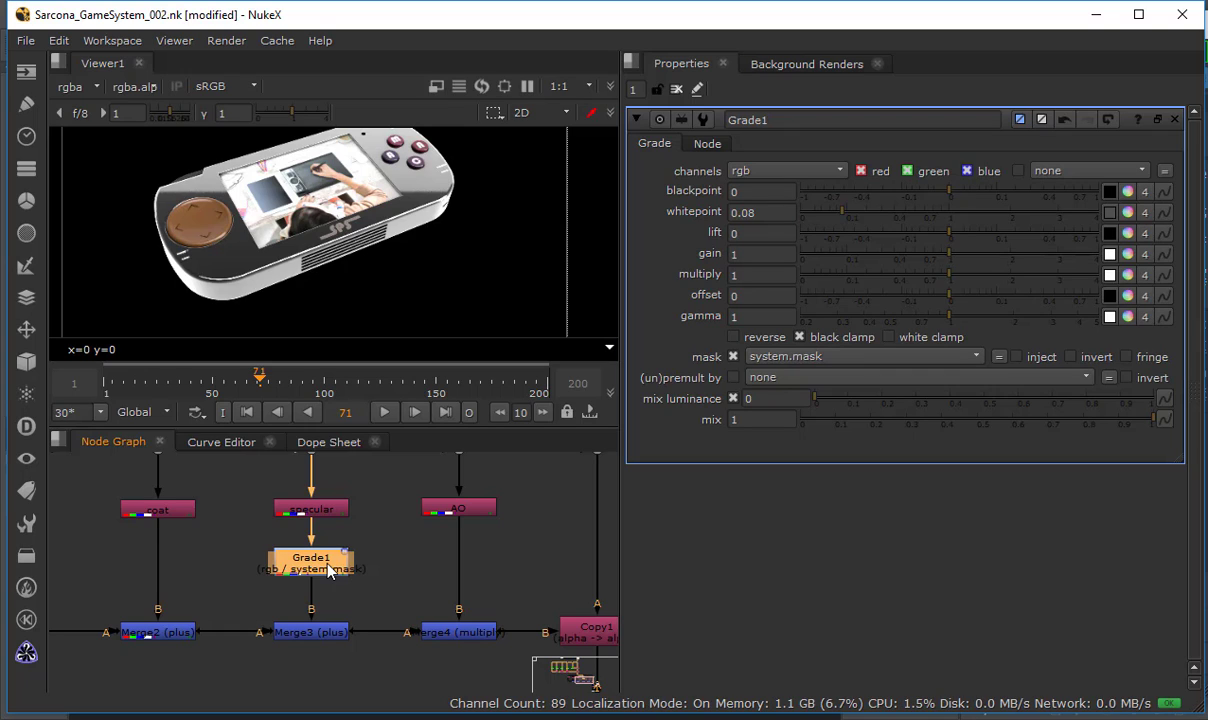
pyautogui.press('d')
pyautogui.press('d')
pyautogui.keyDown('shift'); pyautogui.click(329, 569); pyautogui.keyUp('shift')
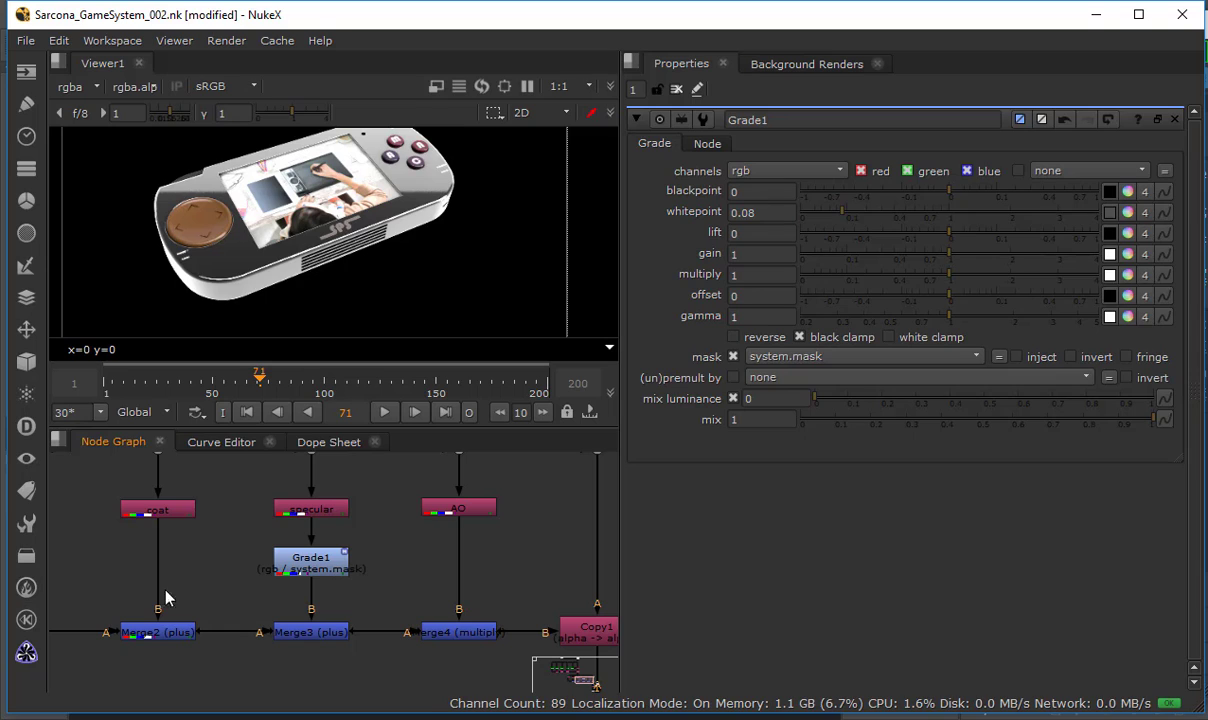
# Add a Grade node below the diffuse pass and view its result in the viewer.
pyautogui.moveTo(197, 596); pyautogui.dragTo(522, 581, button='middle')
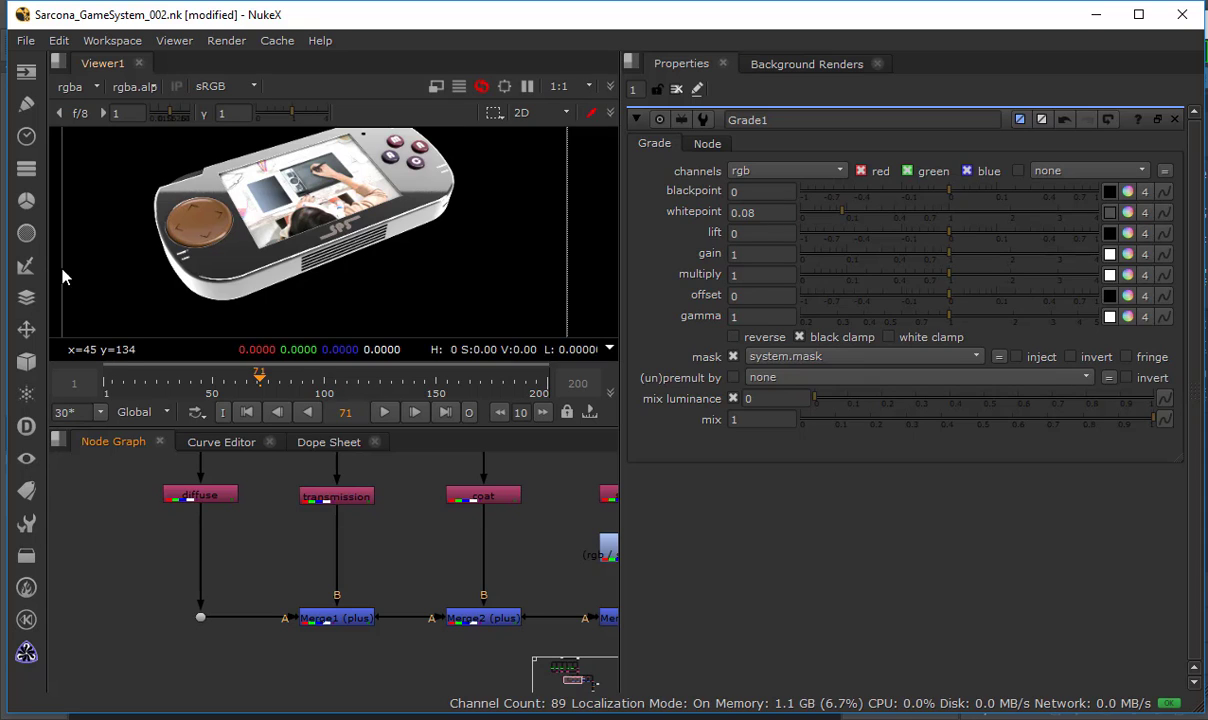
pyautogui.click(27, 200)
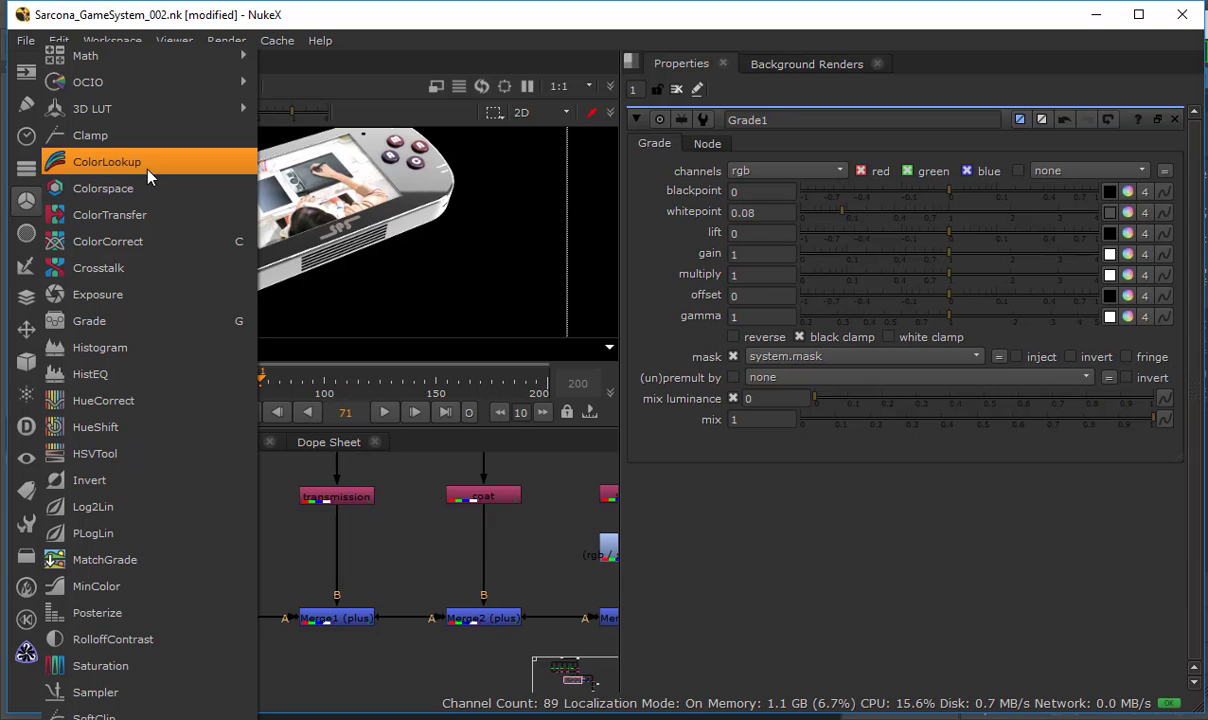
pyautogui.press('Escape')
pyautogui.press('g')
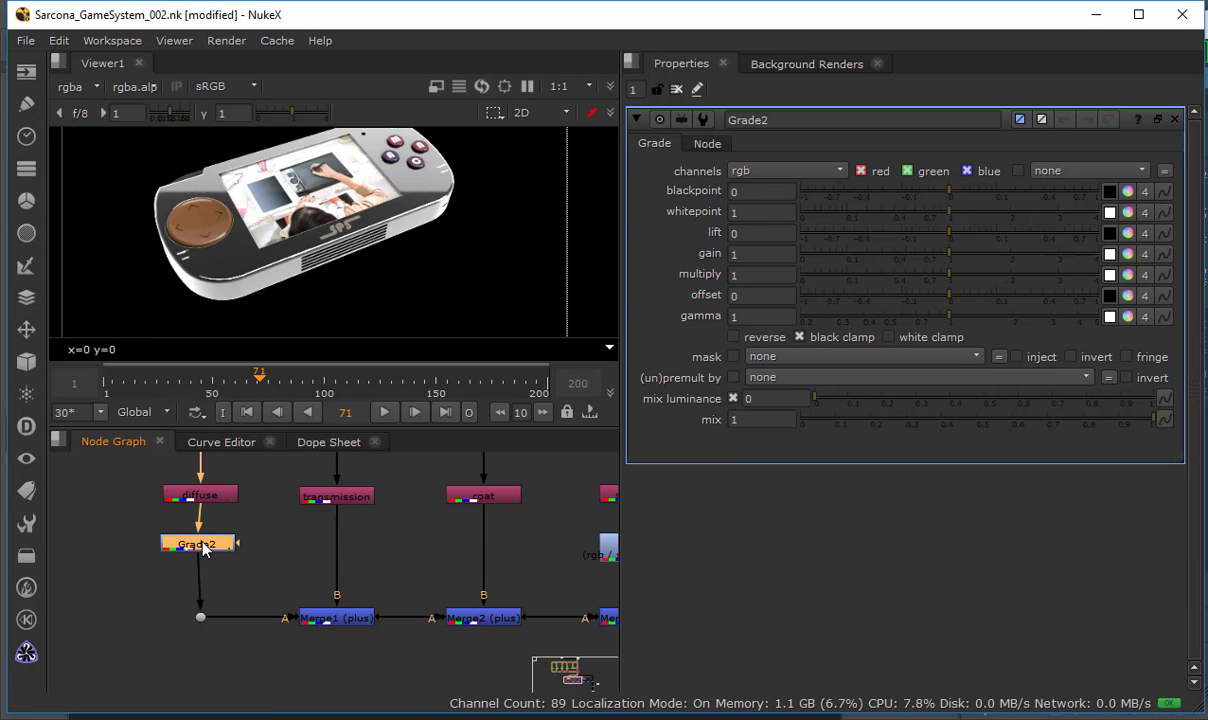
pyautogui.click(199, 545)
pyautogui.press('1')
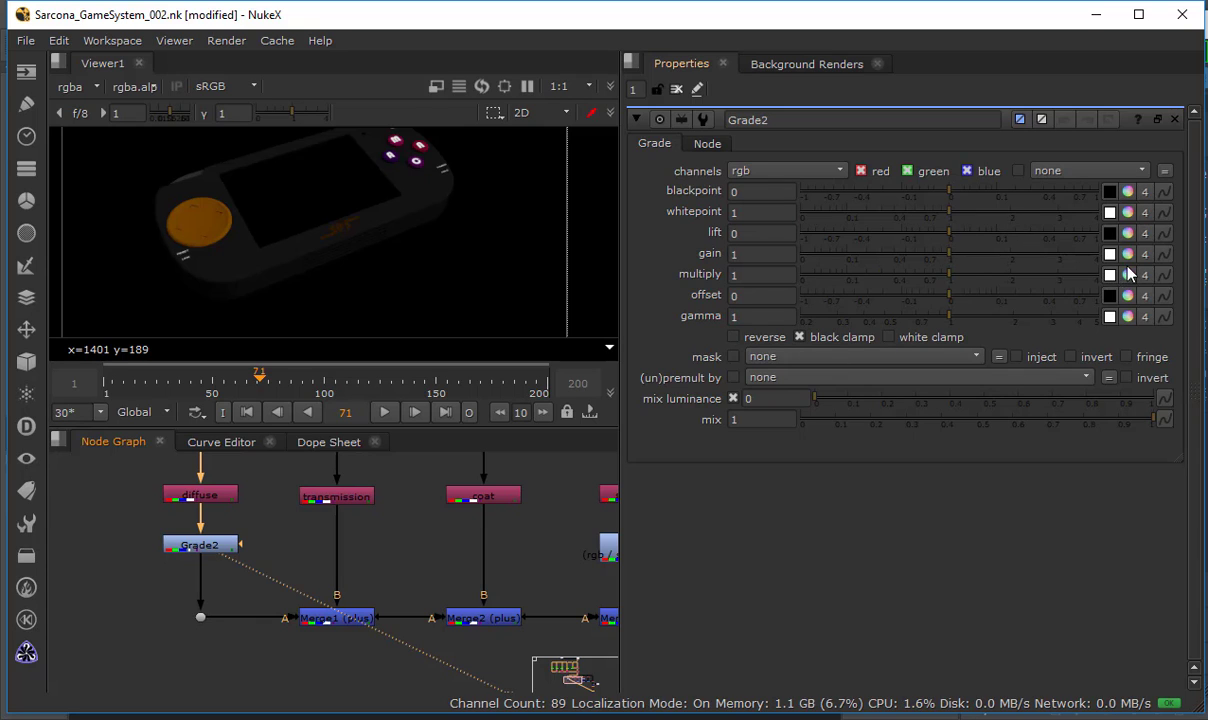
# Tint the diffuse Grade's gain towards blue, setting red to 0.72 and blue to 1.62.
pyautogui.moveTo(949, 280); pyautogui.dragTo(1000, 282)
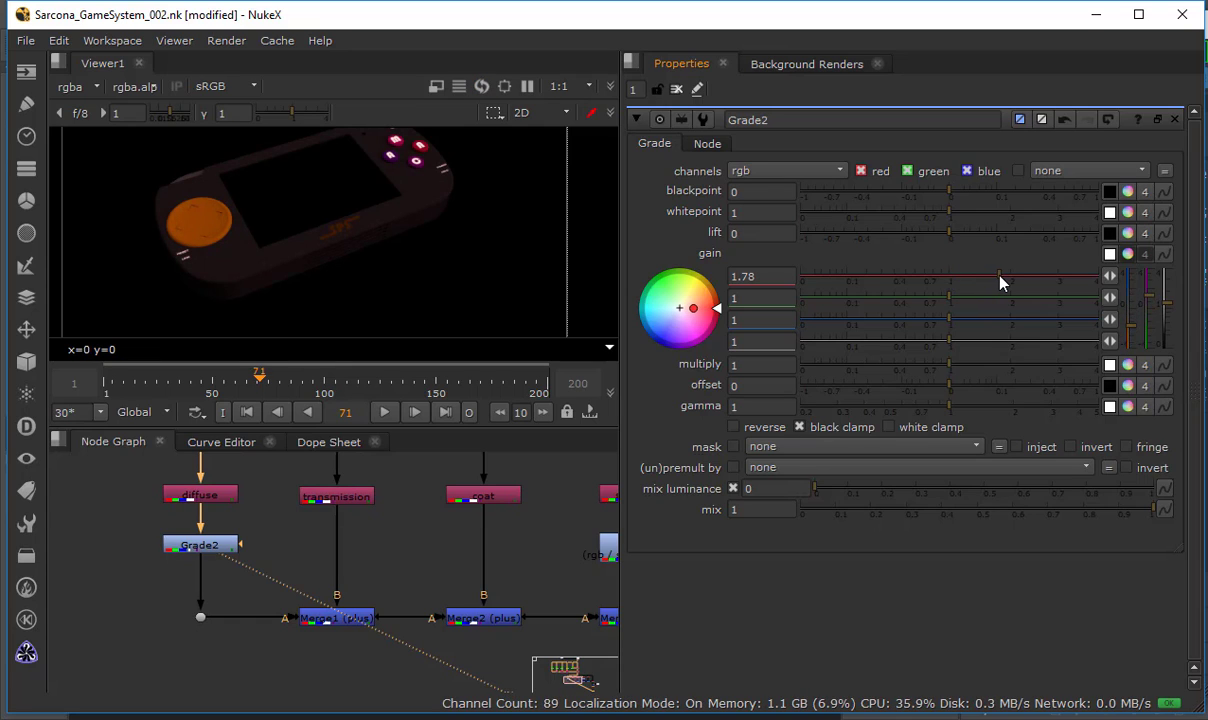
pyautogui.moveTo(955, 318); pyautogui.dragTo(989, 320)
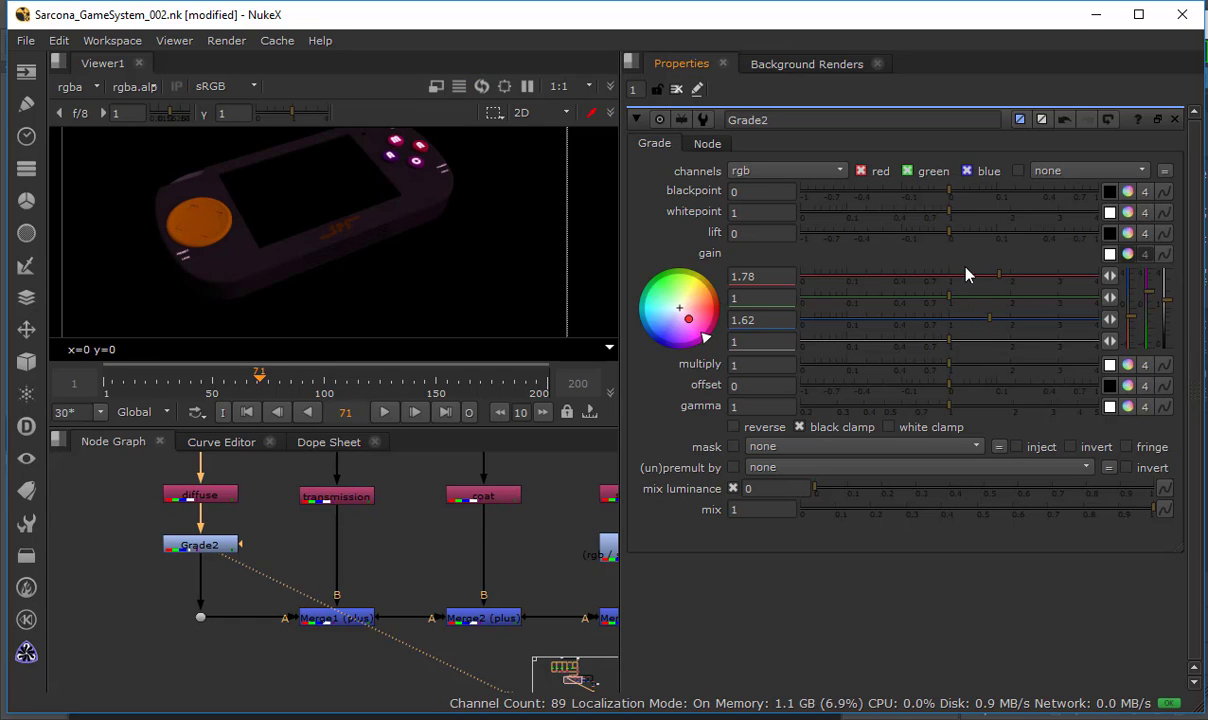
pyautogui.moveTo(965, 276); pyautogui.dragTo(927, 282)
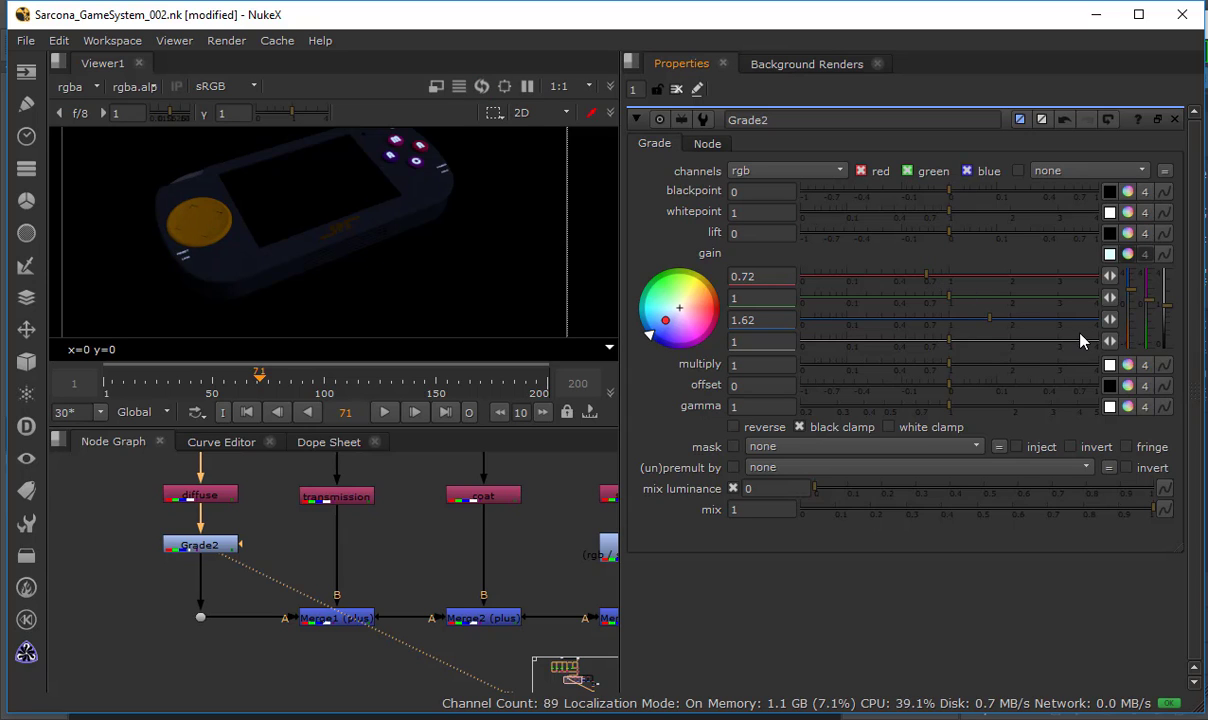
# Restrict the diffuse Grade with the system.mask channel and move the node up closer to the diffuse pass.
pyautogui.click(822, 448)
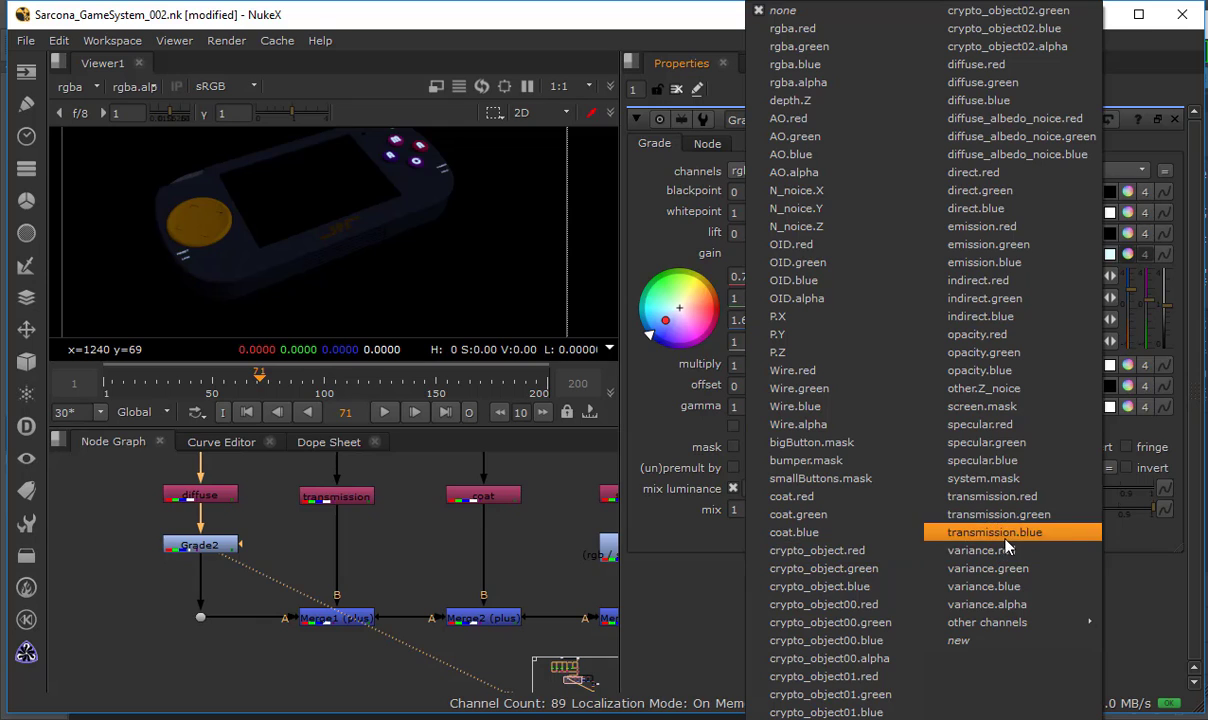
pyautogui.click(1008, 409)
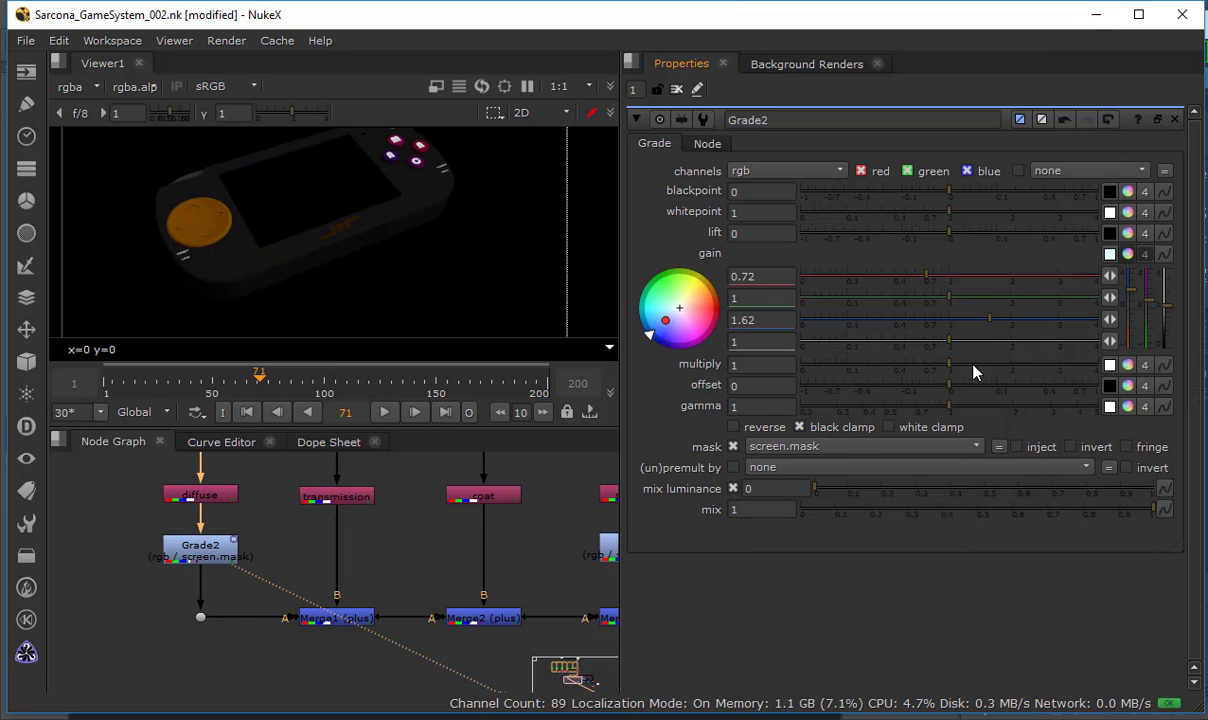
pyautogui.click(957, 446)
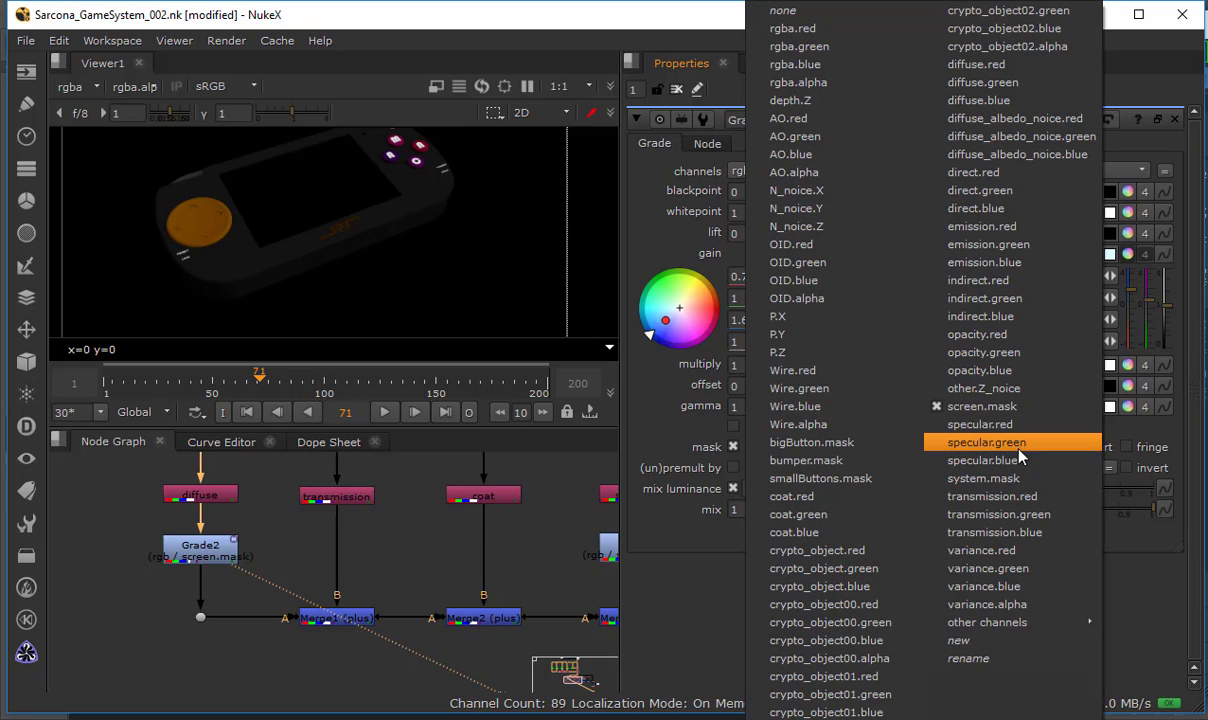
pyautogui.click(1018, 480)
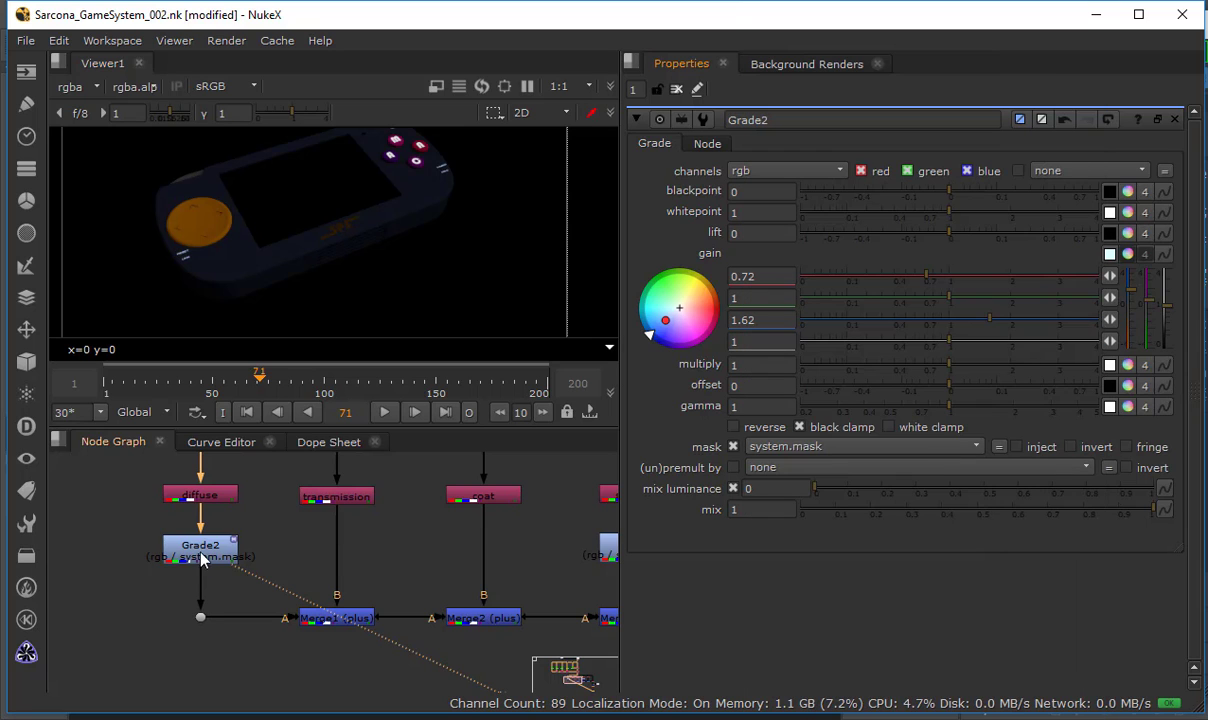
pyautogui.moveTo(203, 564); pyautogui.dragTo(203, 547)
pyautogui.click(265, 530)
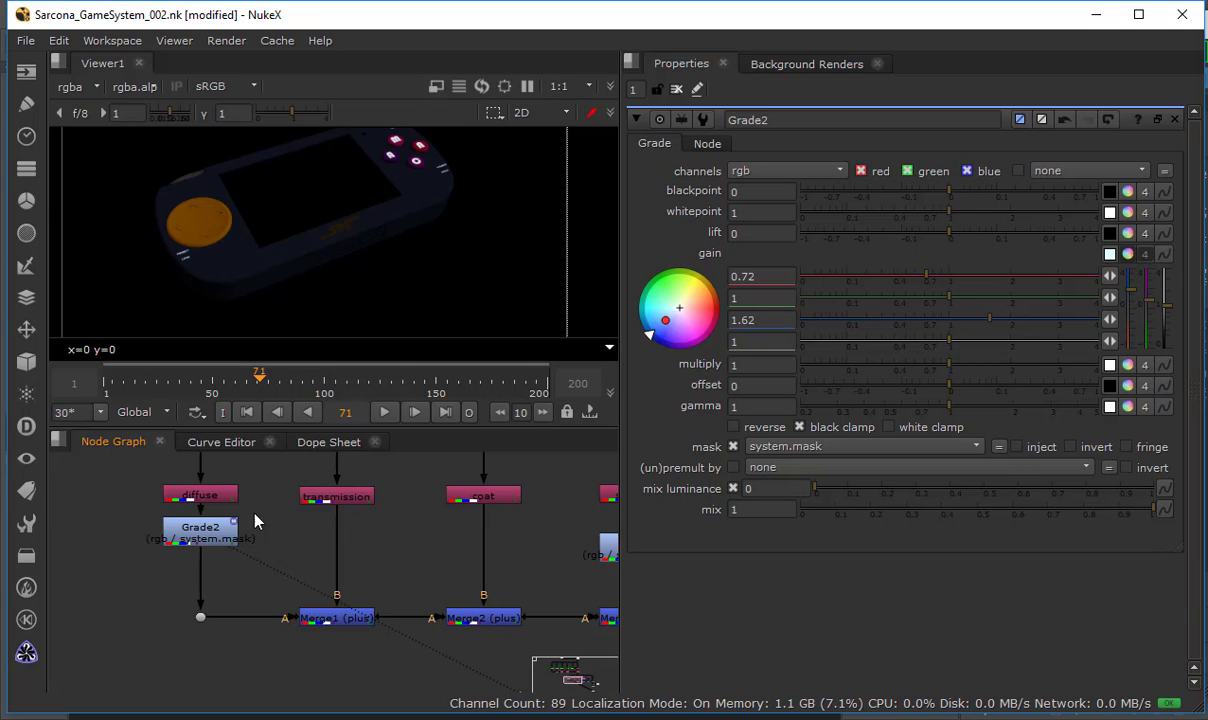
# Add an unconnected HueCorrect node beside the diffuse Grade to show its controls, and delete it.
pyautogui.click(28, 200)
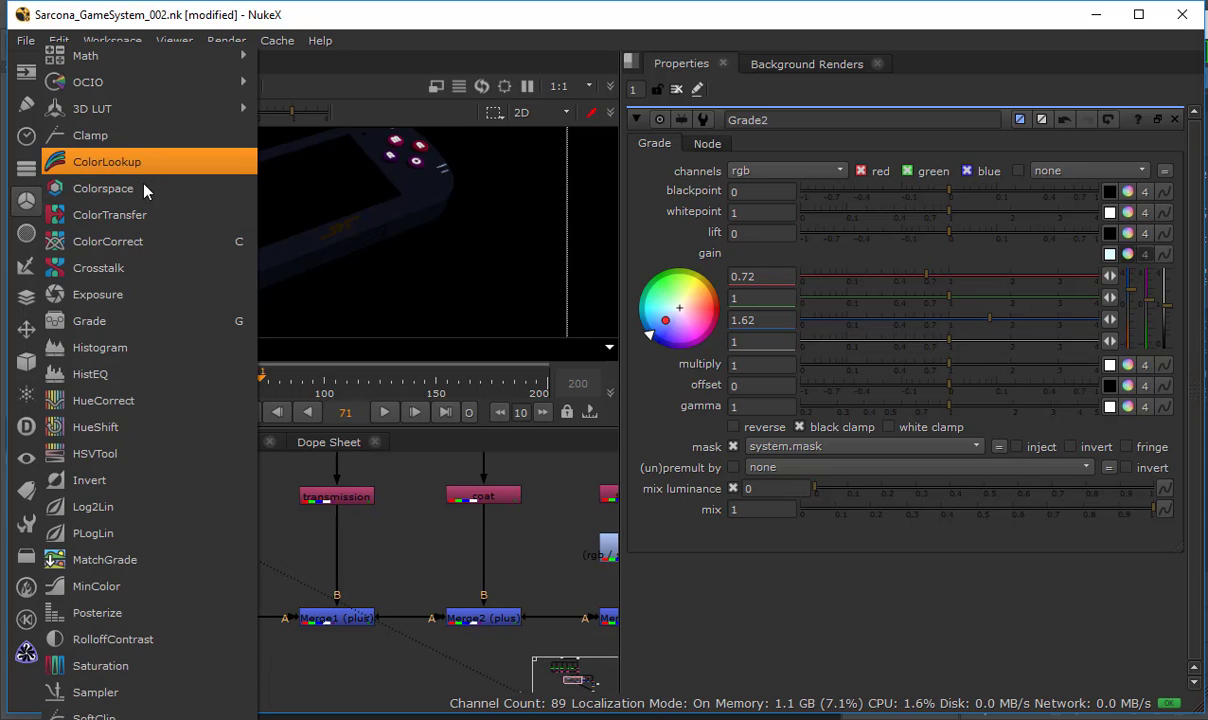
pyautogui.press('Escape')
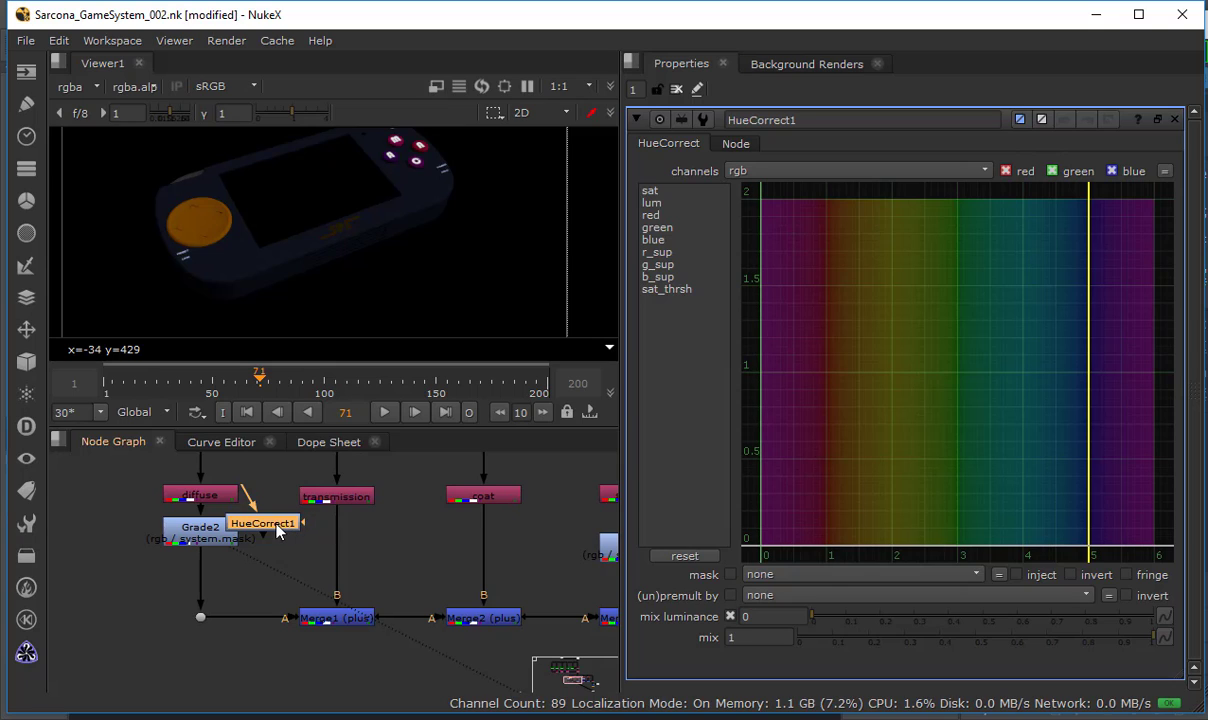
pyautogui.moveTo(275, 528); pyautogui.dragTo(290, 534)
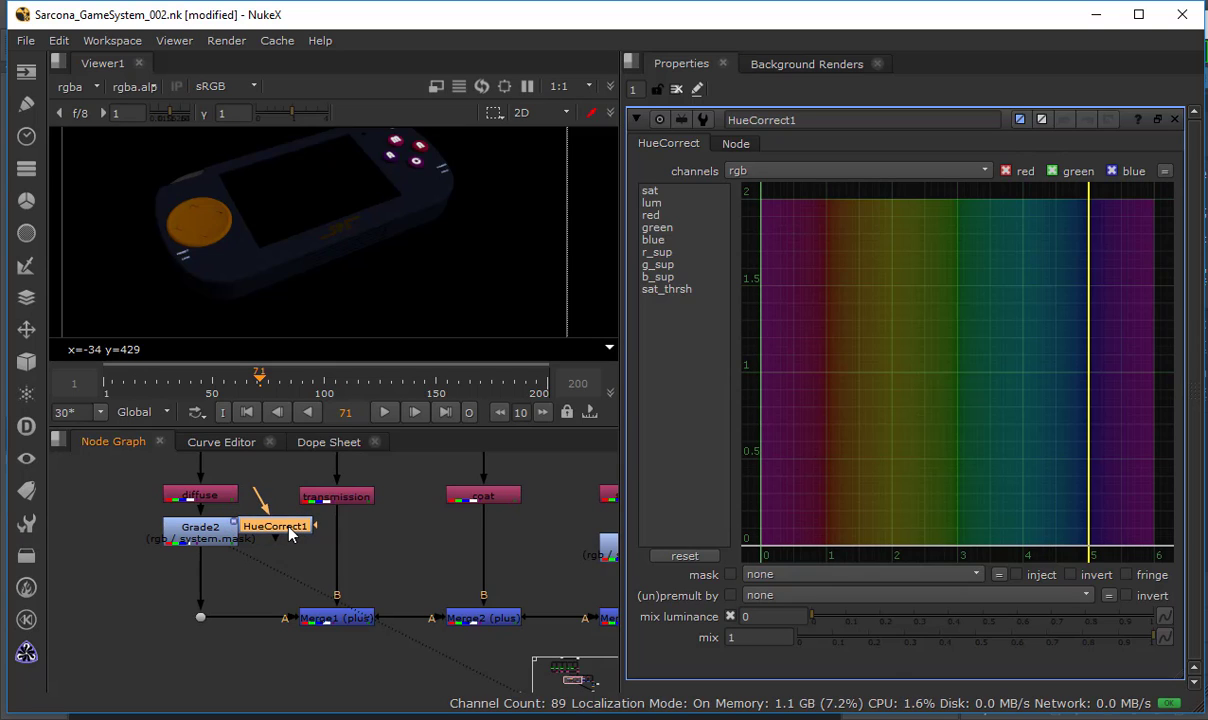
pyautogui.press('Delete')
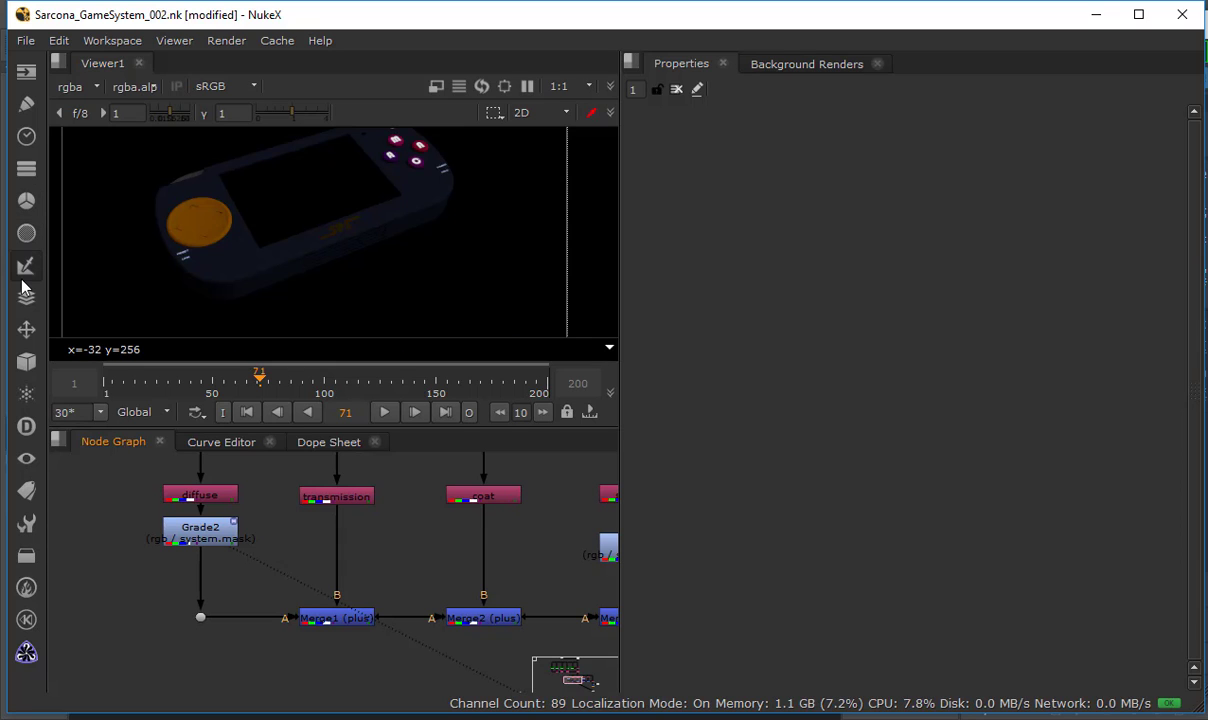
# Add an unconnected HueShift node beside the diffuse Grade to show its controls, and delete it.
pyautogui.click(26, 200)
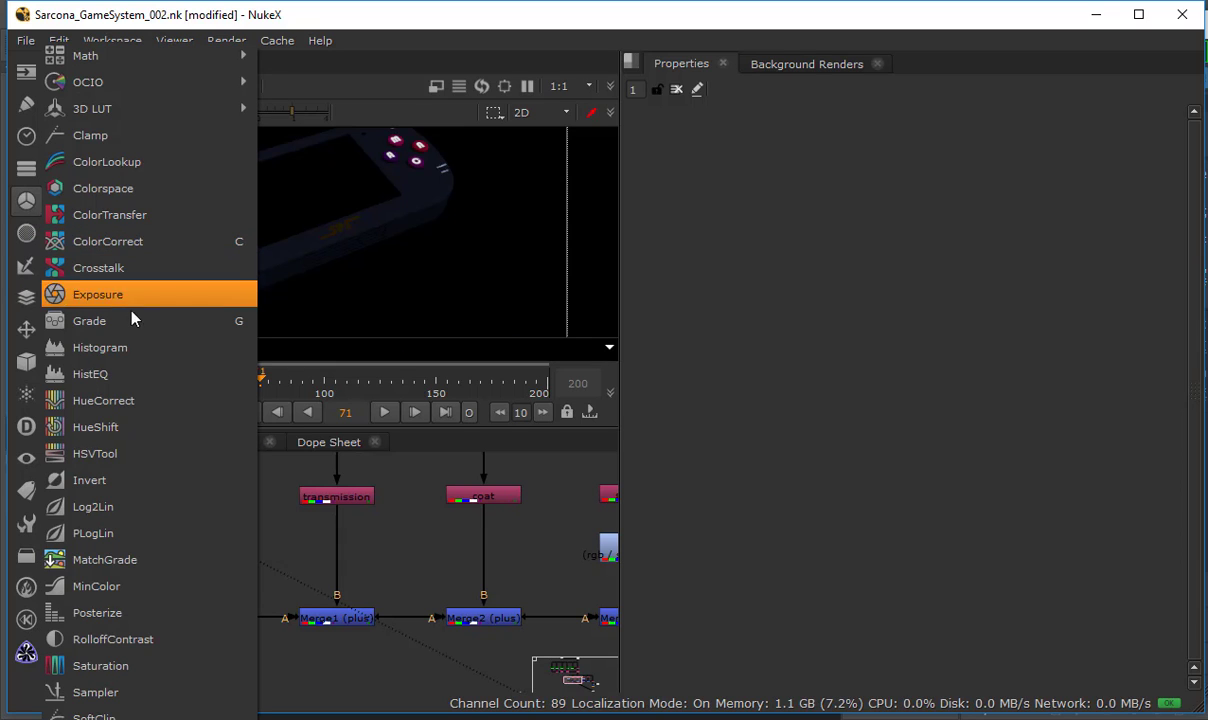
pyautogui.click(149, 429)
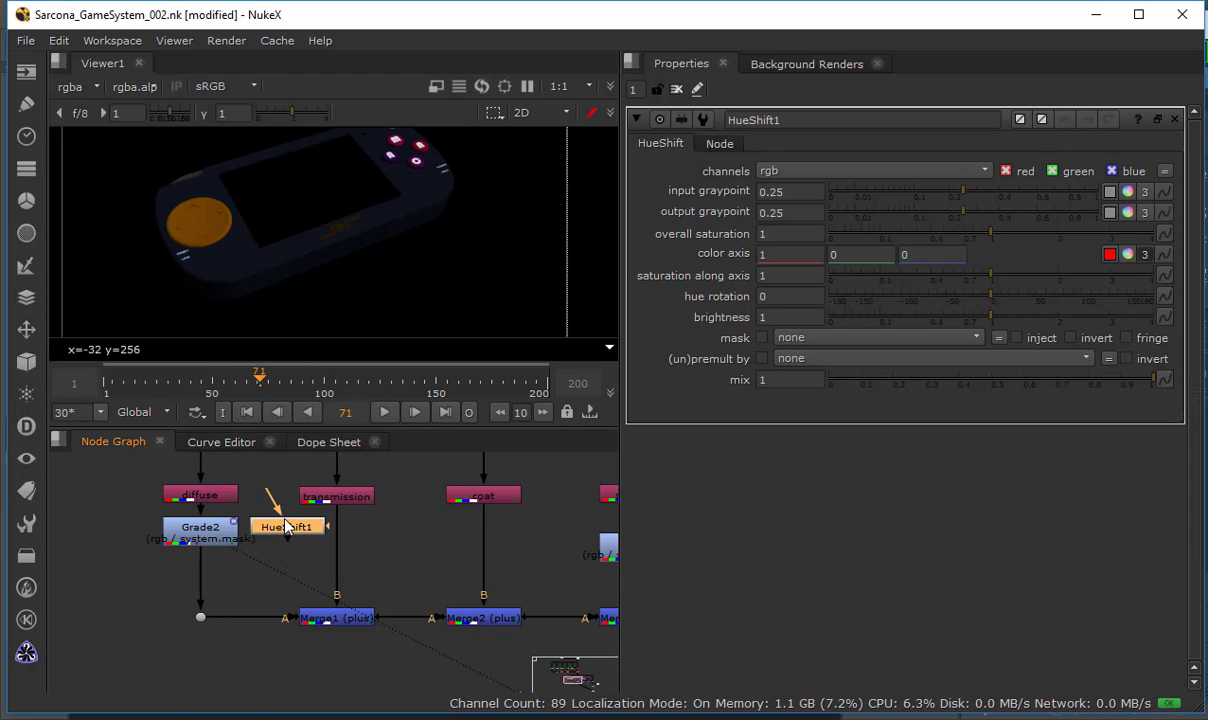
pyautogui.press('Delete')
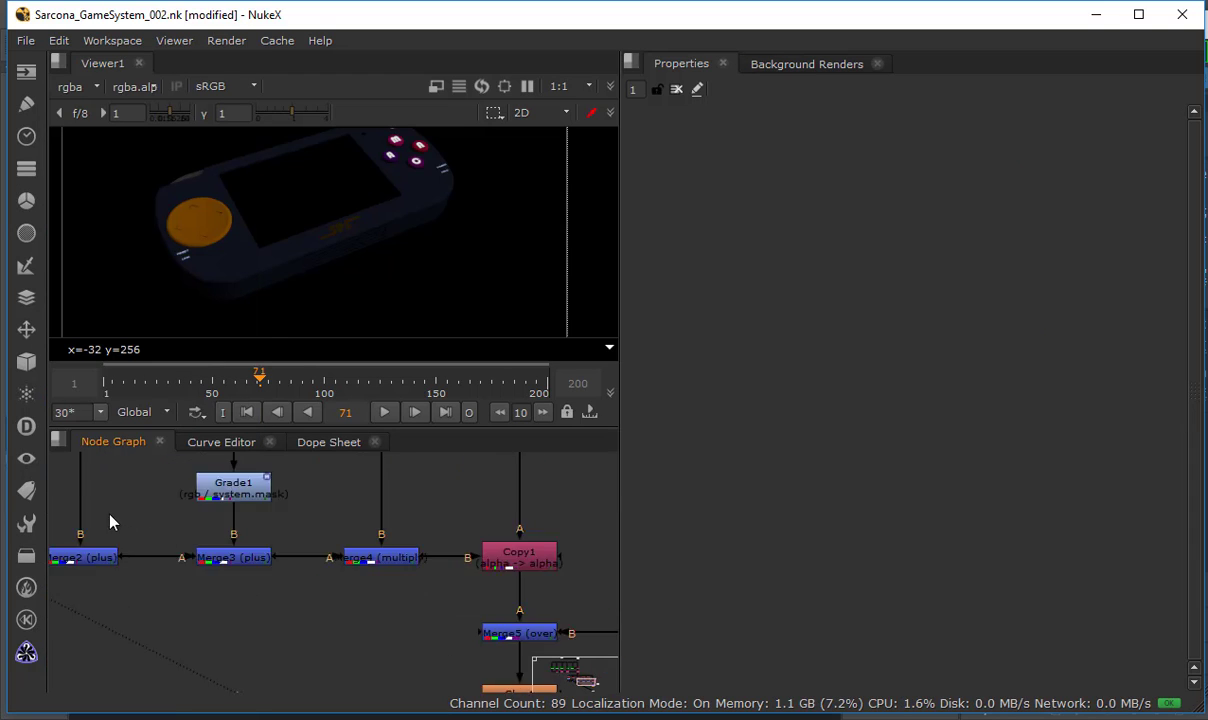